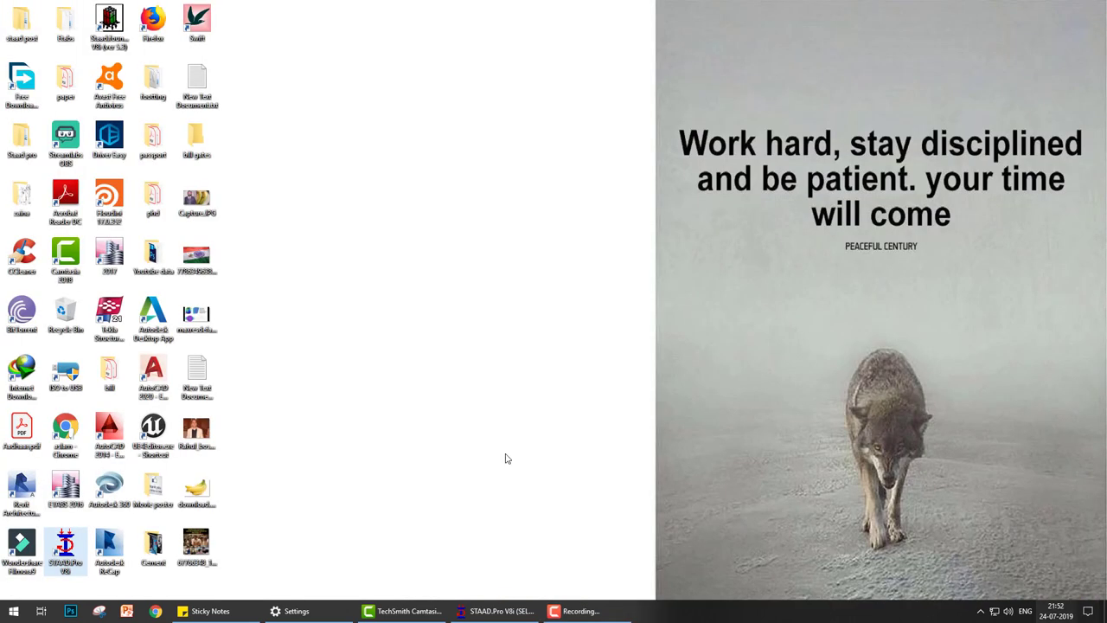
Launch STAAD.Pro V8i from its desktop shortcut icon
left_click(76, 548)
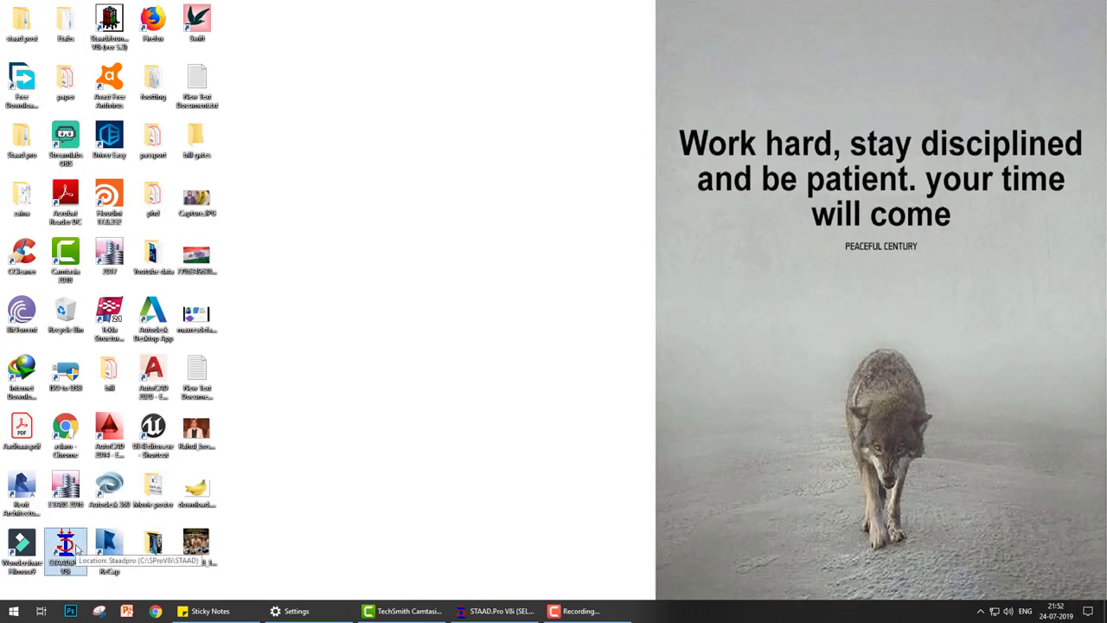
double_click(74, 545)
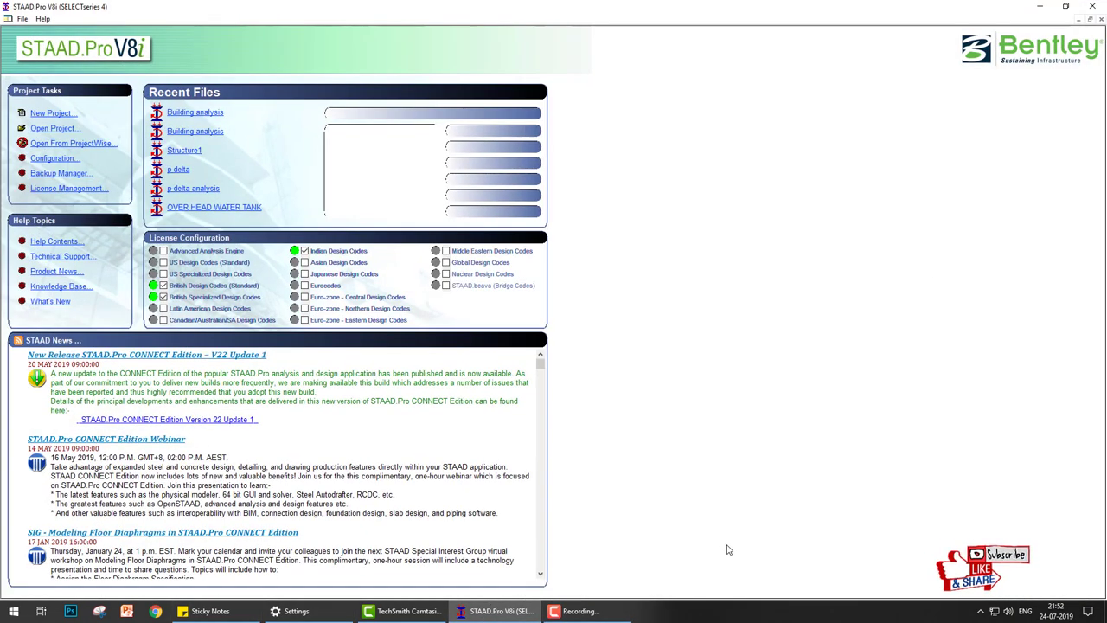
mouse_move(194, 112)
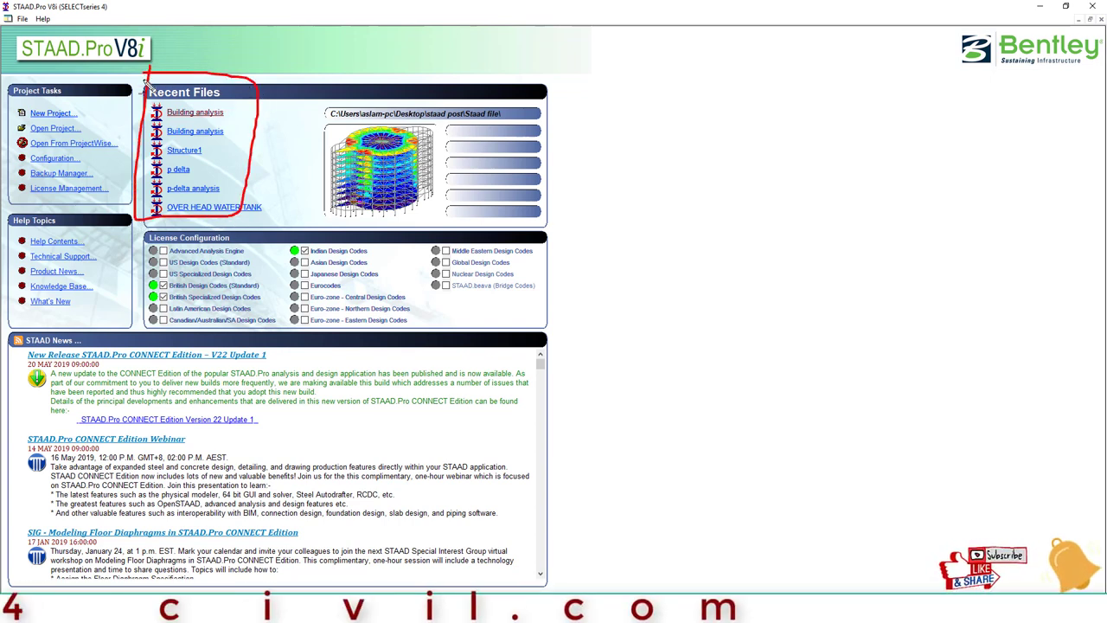
mouse_move(152, 246)
left_mouse_down()
mouse_move(185, 358)
mouse_move(152, 246)
left_mouse_up()
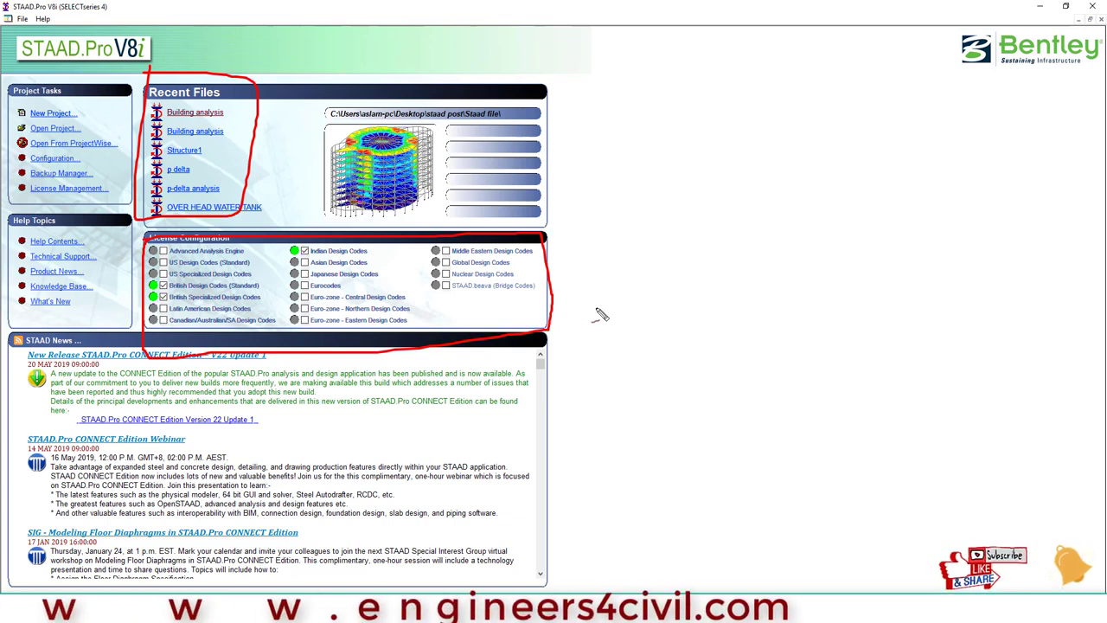
left_click_drag(12, 93, 60, 103)
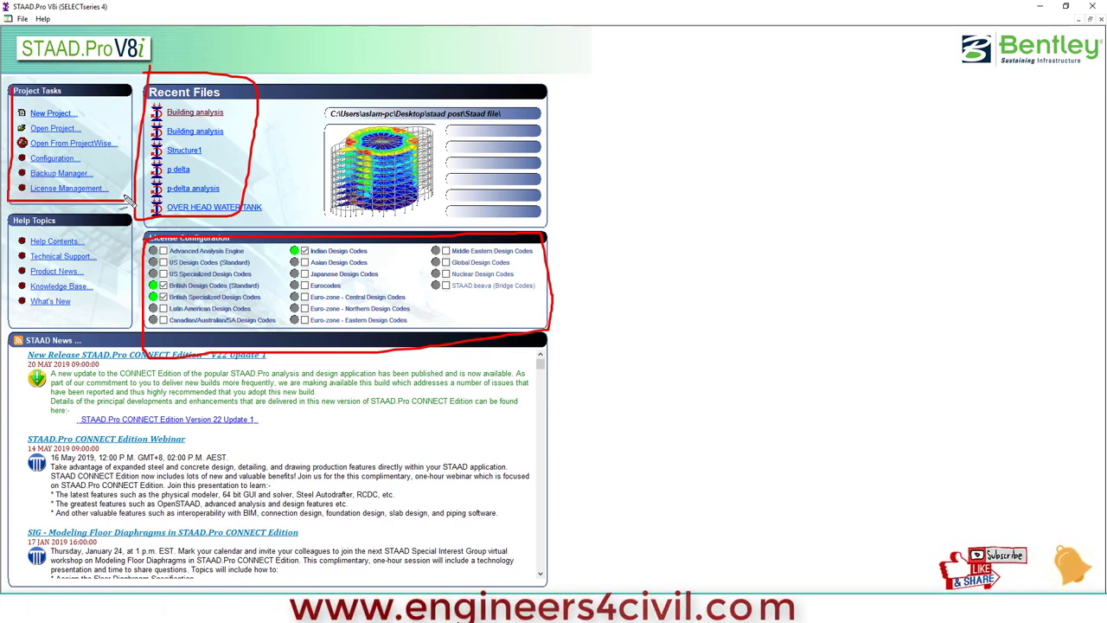
left_click_drag(17, 223, 78, 325)
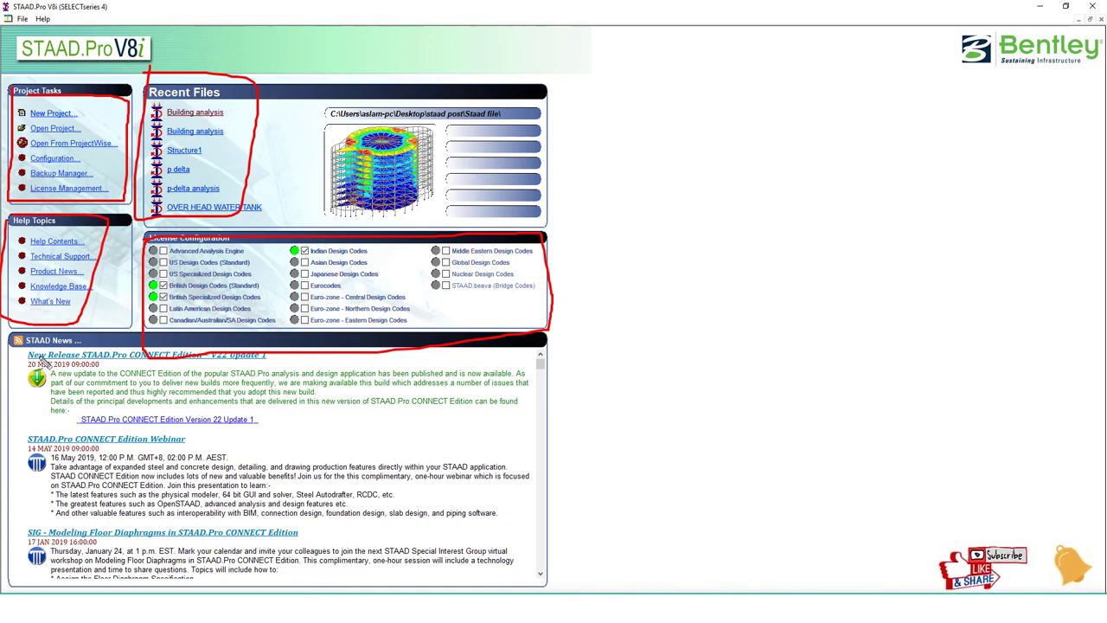
mouse_move(20, 337)
left_mouse_down()
mouse_move(556, 592)
mouse_move(4, 337)
left_mouse_up()
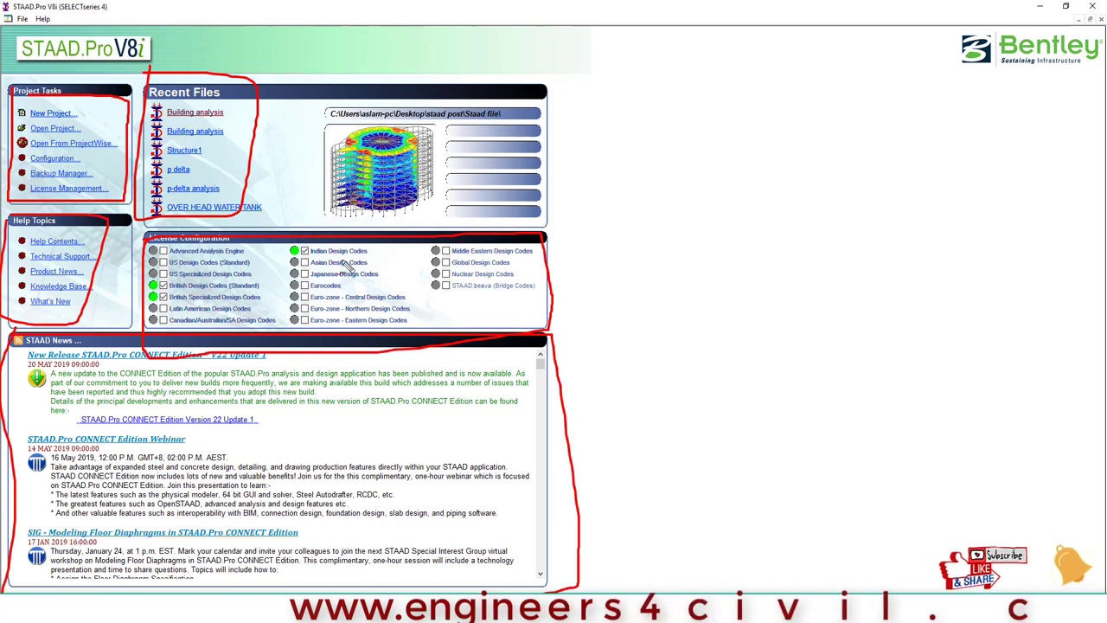
left_click_drag(378, 253, 519, 193)
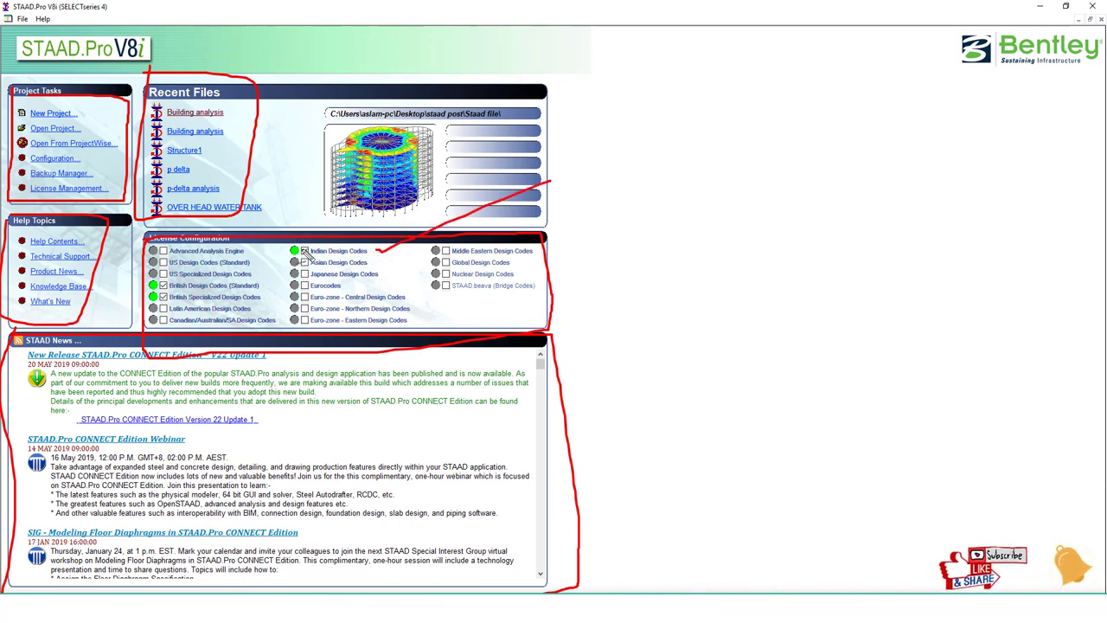
left_click_drag(286, 258, 296, 253)
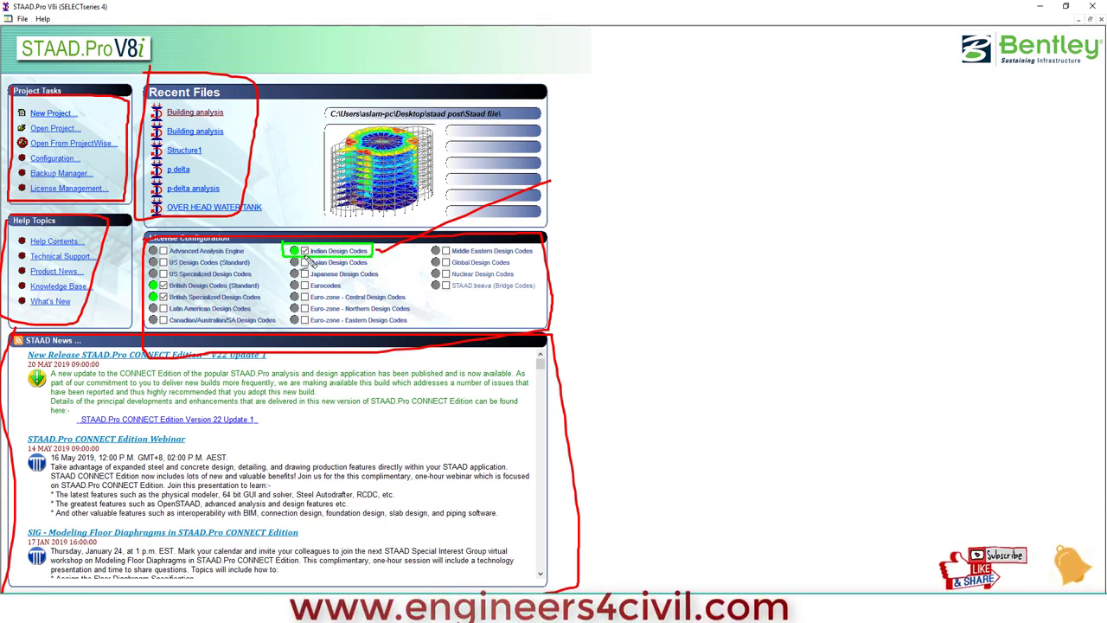
left_click(294, 251)
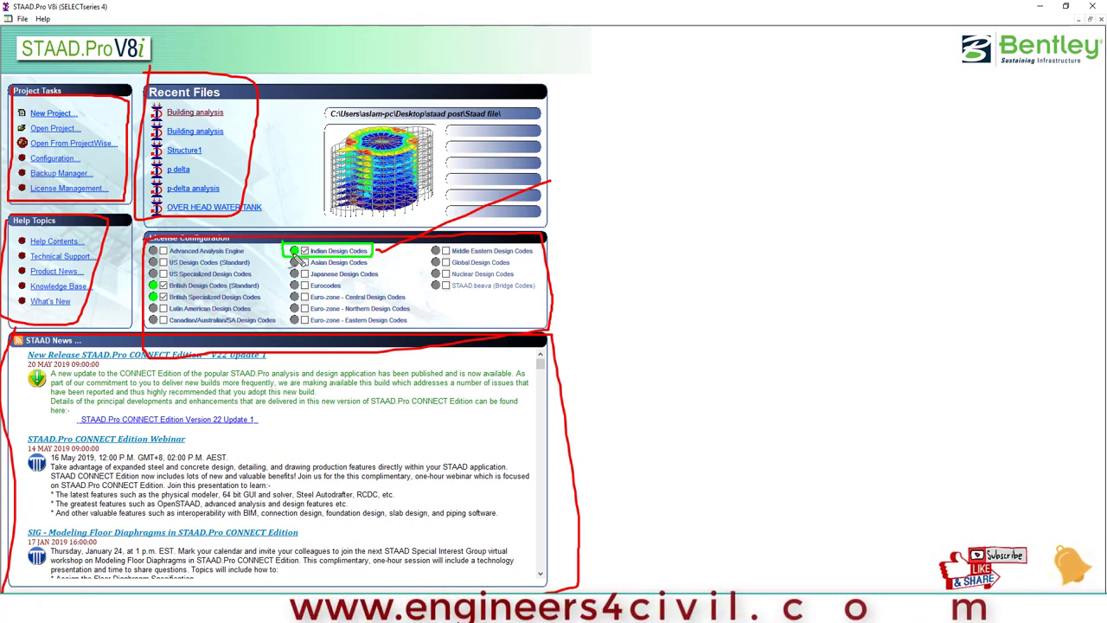
left_click_drag(232, 105, 286, 204)
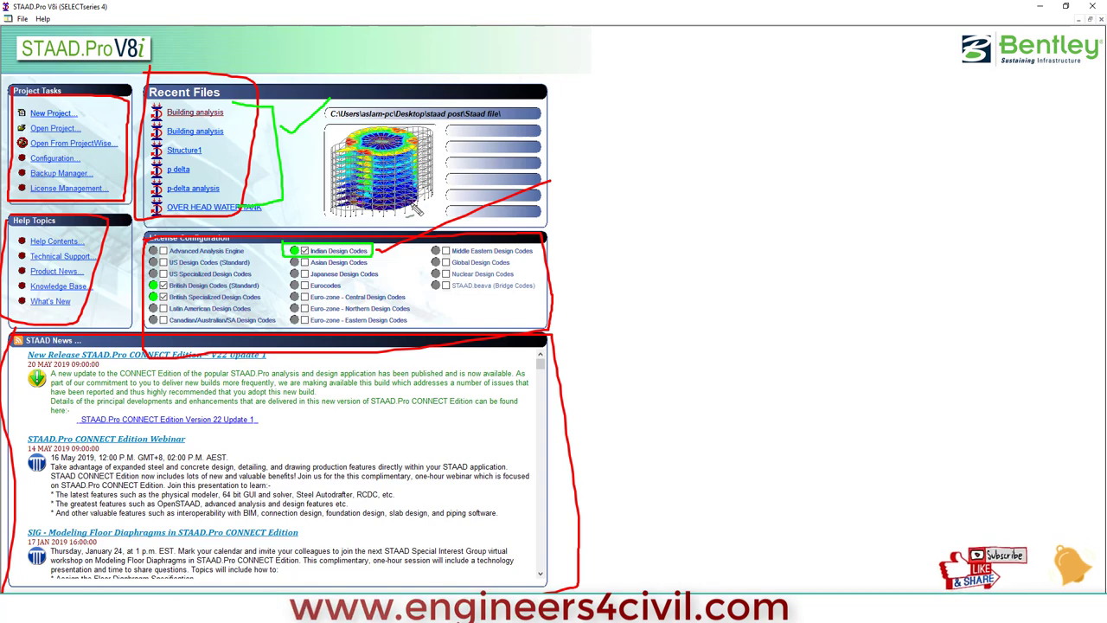
Start a new project and choose Space as the structure type
key("Escape")
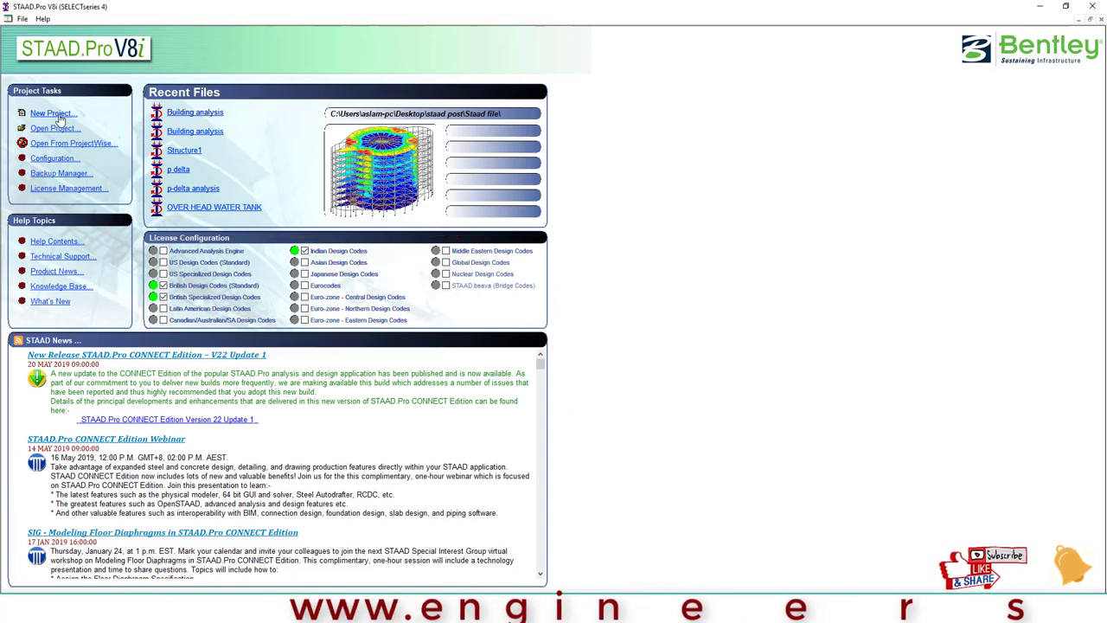
left_click(52, 113)
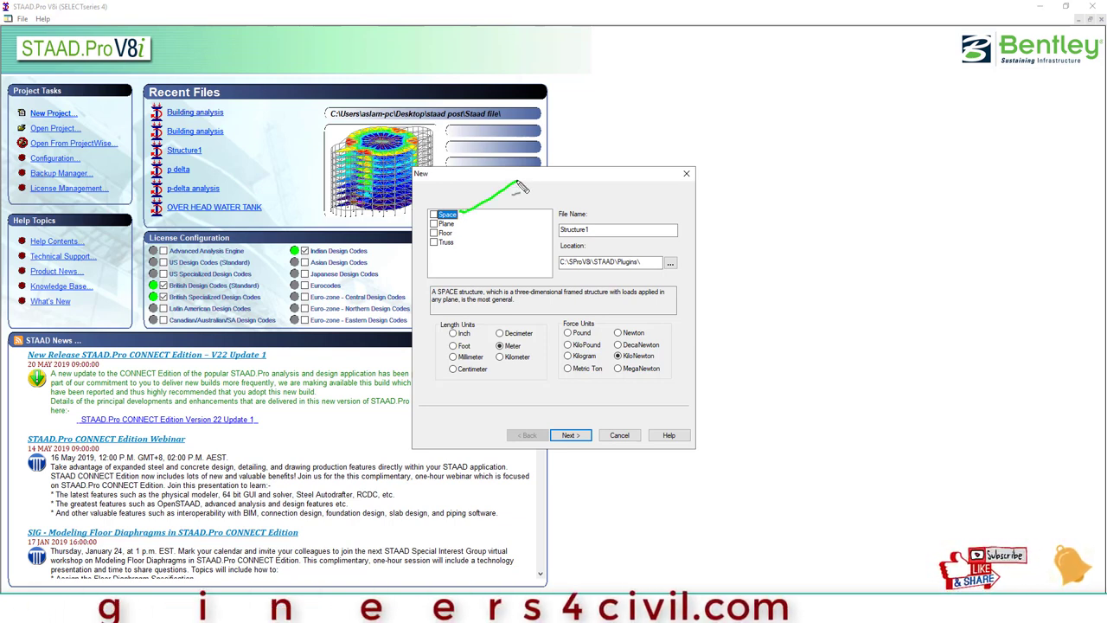
left_click_drag(457, 224, 529, 200)
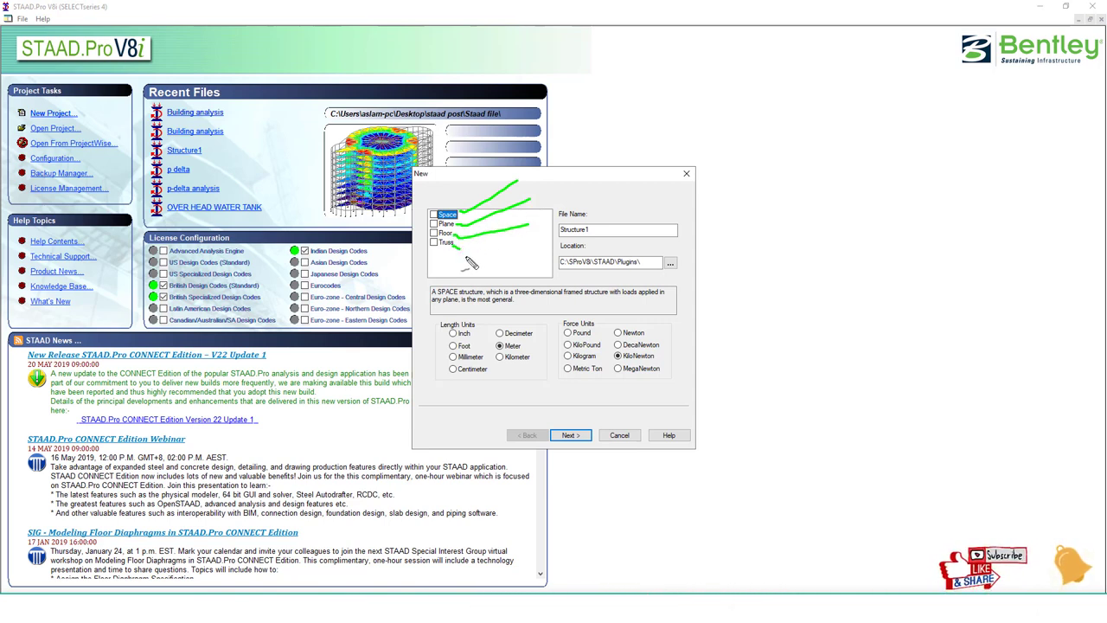
left_click_drag(826, 192, 781, 151)
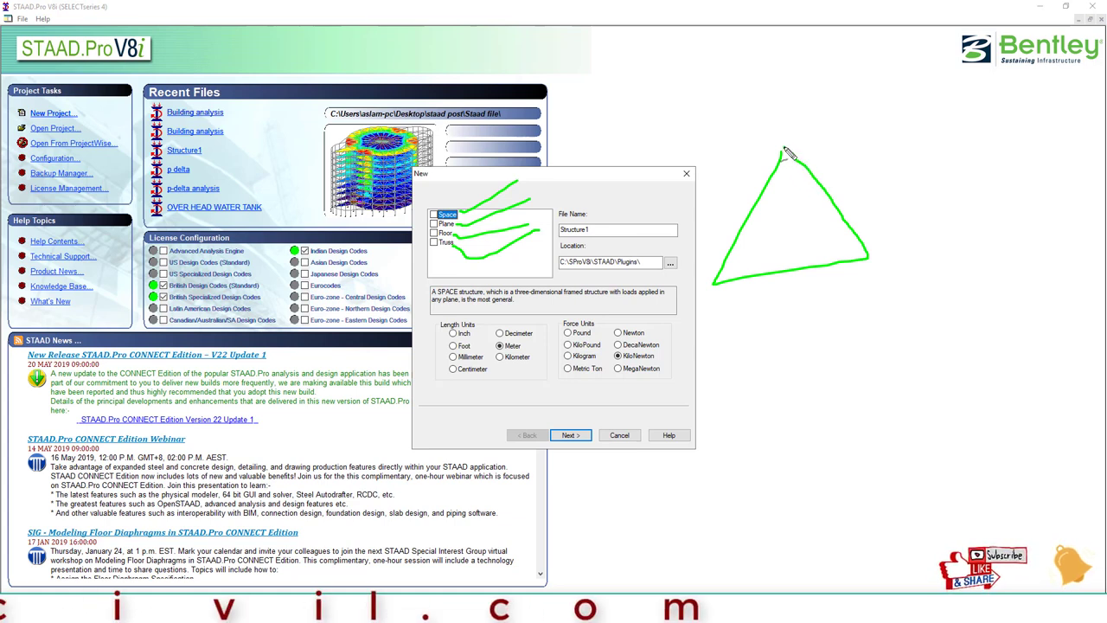
mouse_move(457, 189)
left_mouse_down()
mouse_move(471, 300)
mouse_move(458, 187)
left_mouse_up()
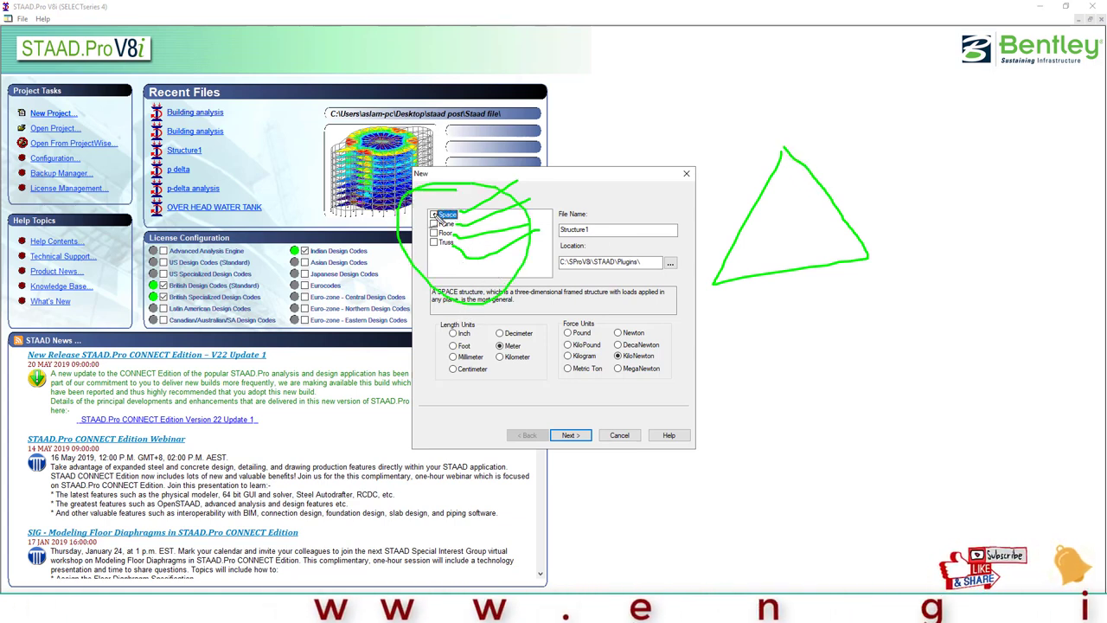
left_click(434, 214)
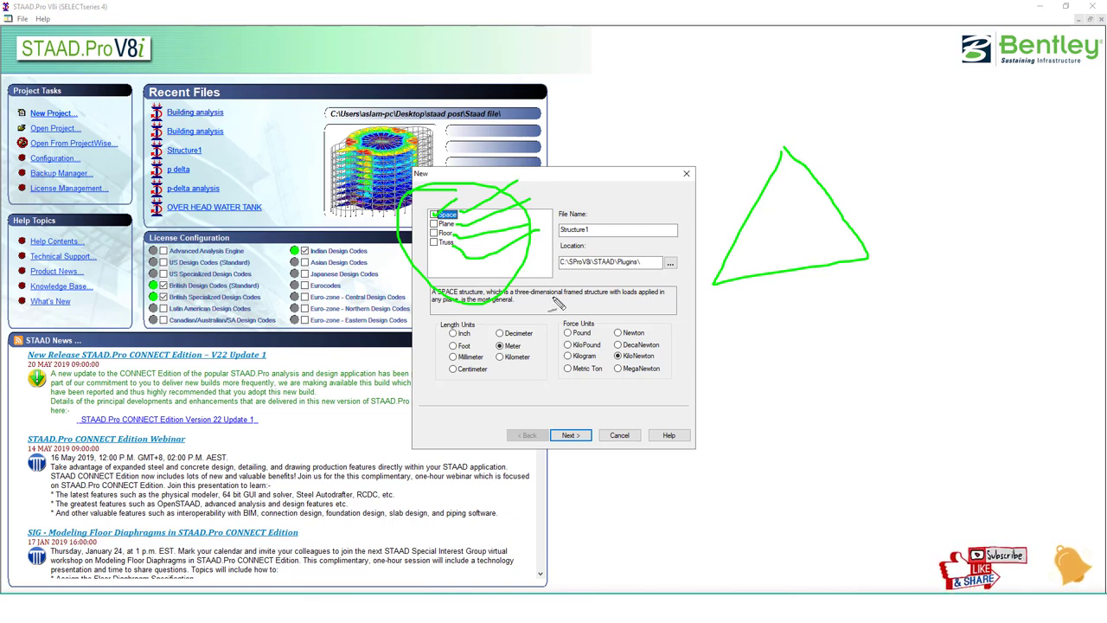
key("Escape")
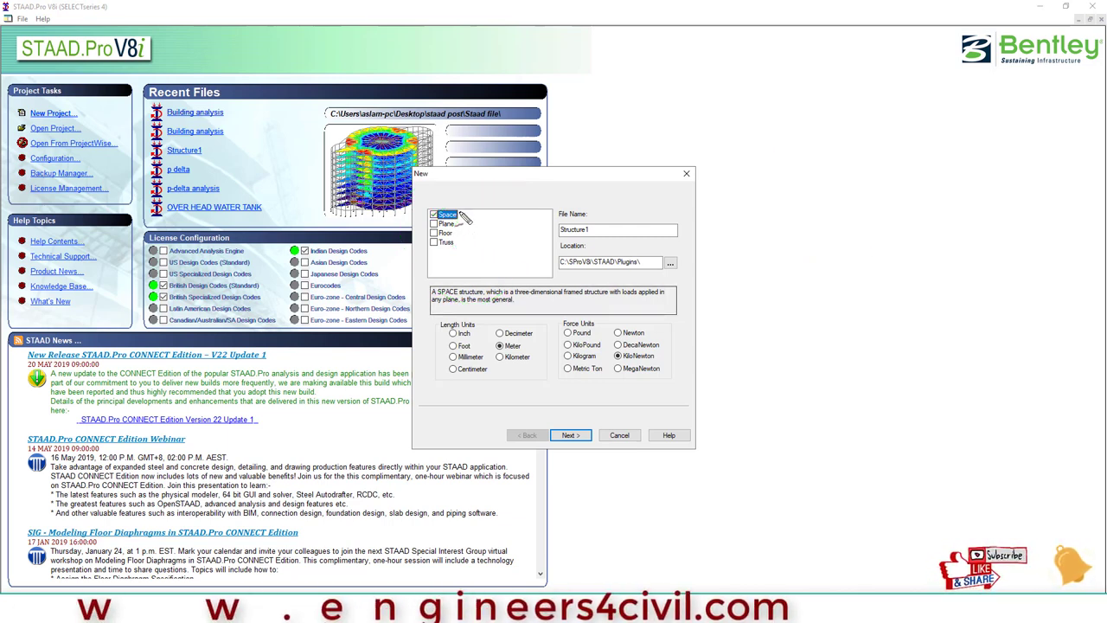
left_click_drag(459, 214, 543, 187)
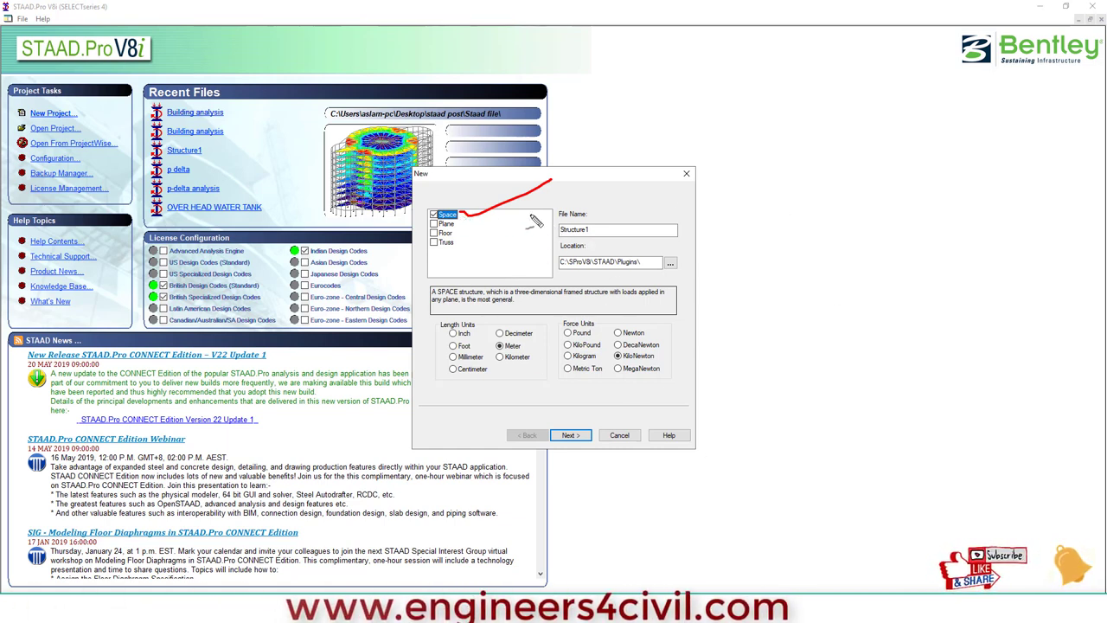
Name the file Full course, keep Meter and KiloNewton units, and continue
left_click_drag(559, 212, 562, 215)
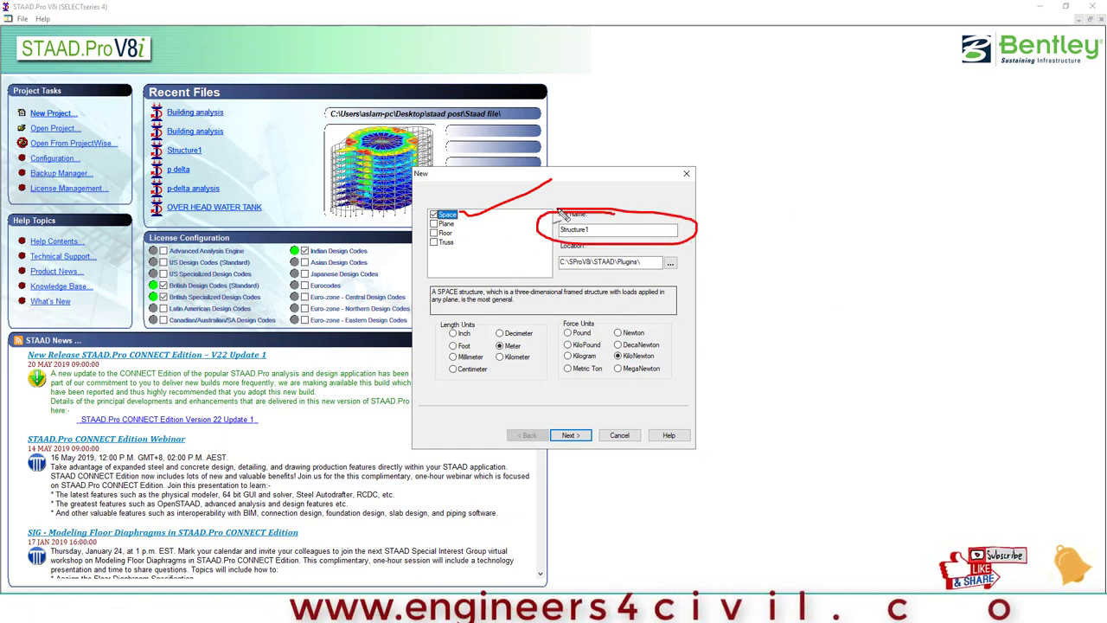
key("Escape")
type("Full cours")
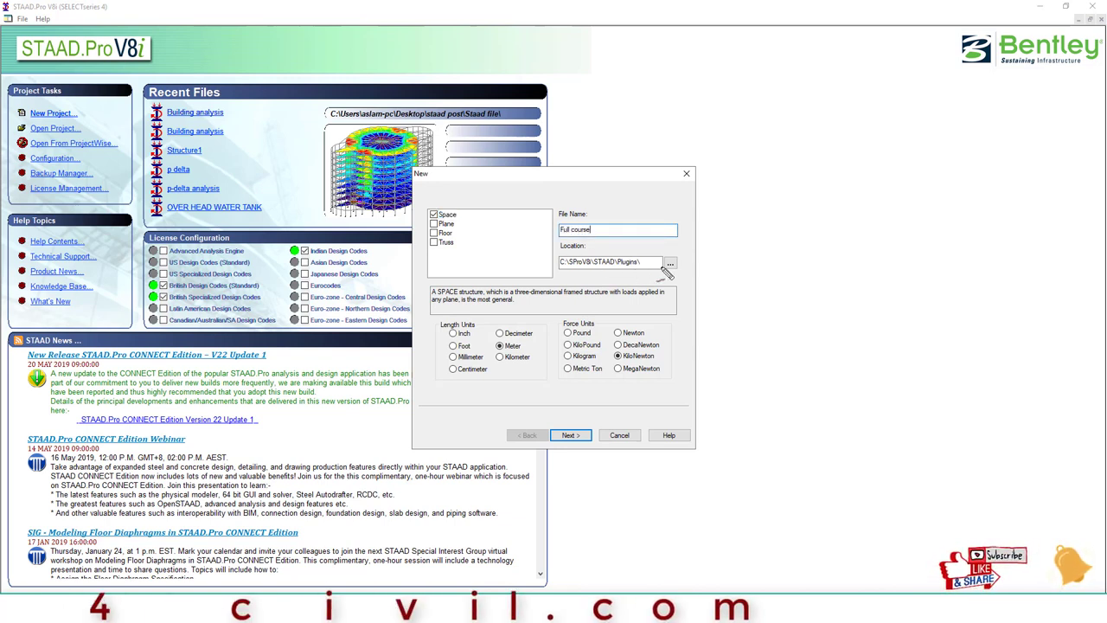
mouse_move(688, 254)
left_mouse_down()
mouse_move(708, 268)
mouse_move(692, 255)
left_mouse_up()
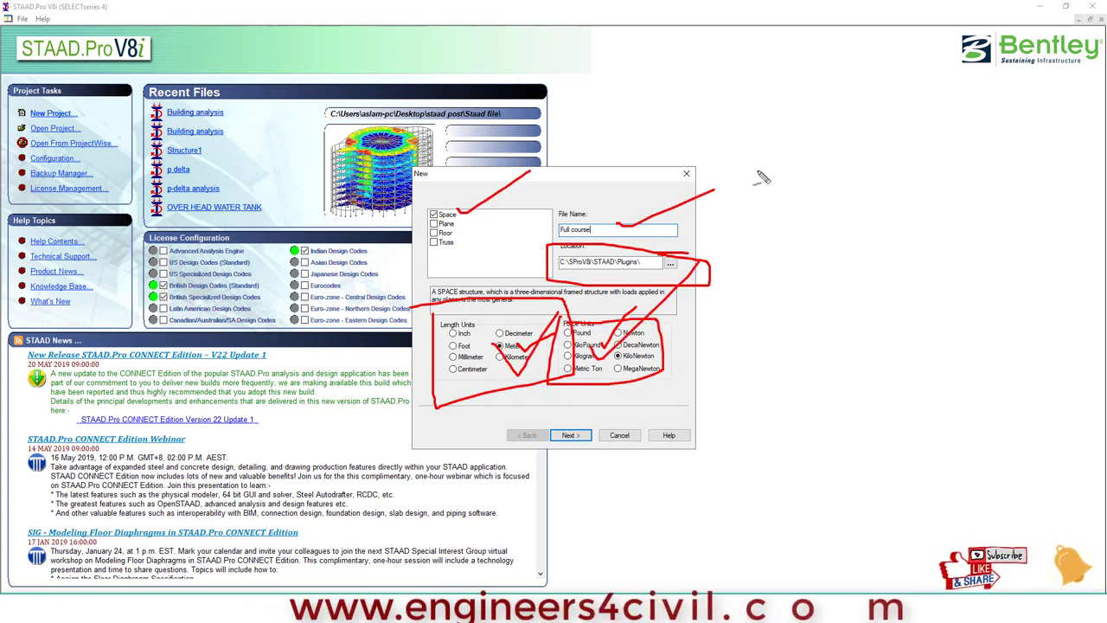
left_click_drag(774, 227, 711, 261)
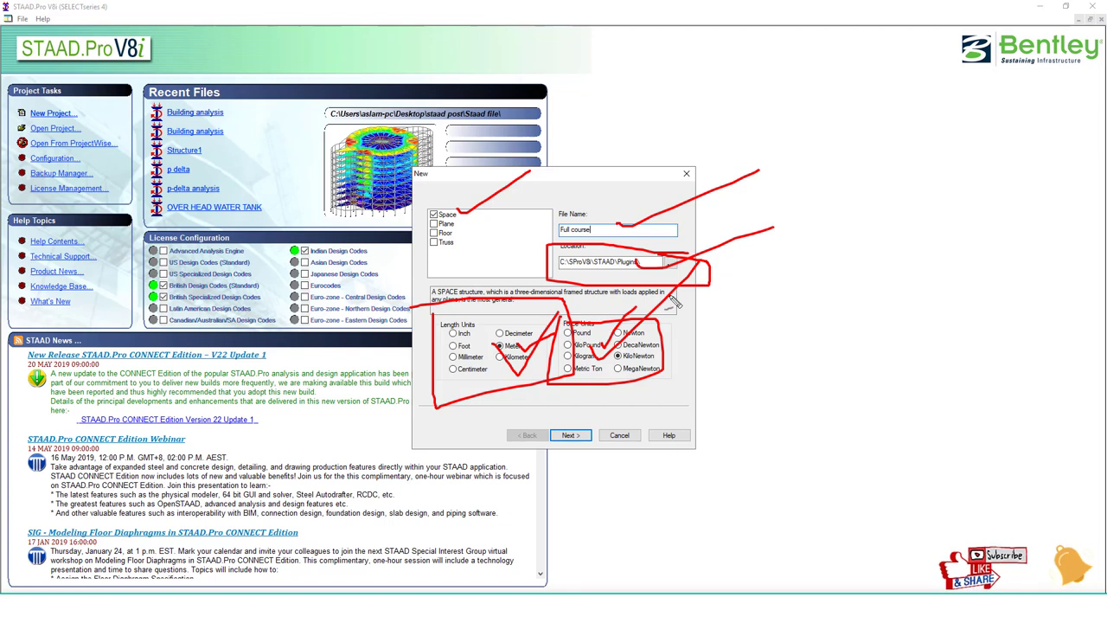
left_click(584, 436)
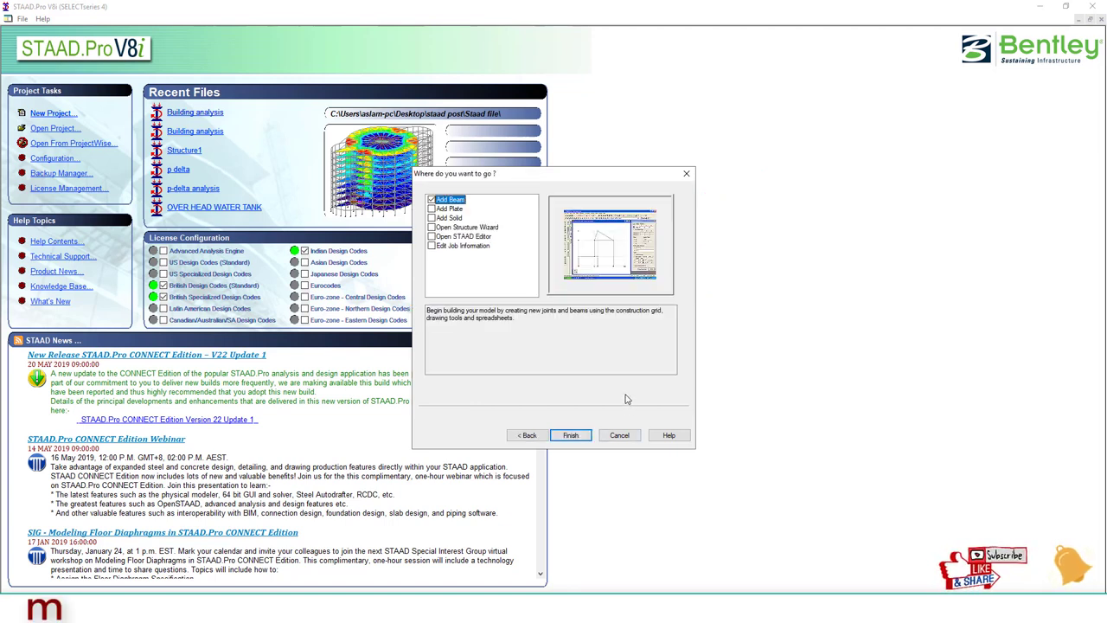
Pick Add Plate as the starting option after comparing it with Add Beam
mouse_move(422, 176)
left_mouse_down()
mouse_move(517, 277)
mouse_move(492, 159)
left_mouse_up()
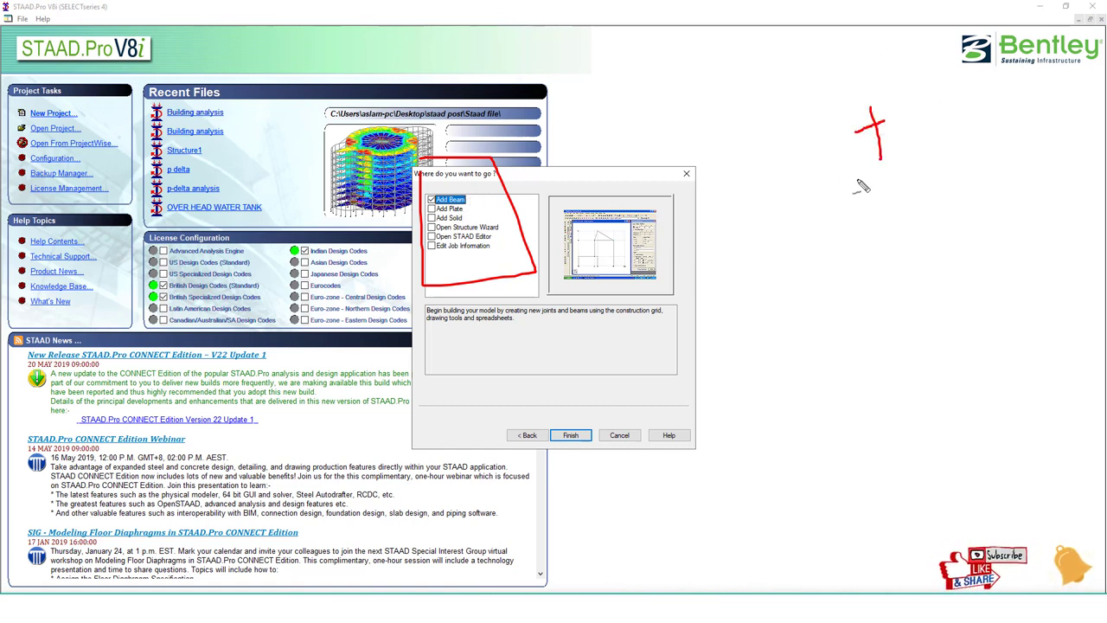
left_click_drag(852, 173, 886, 284)
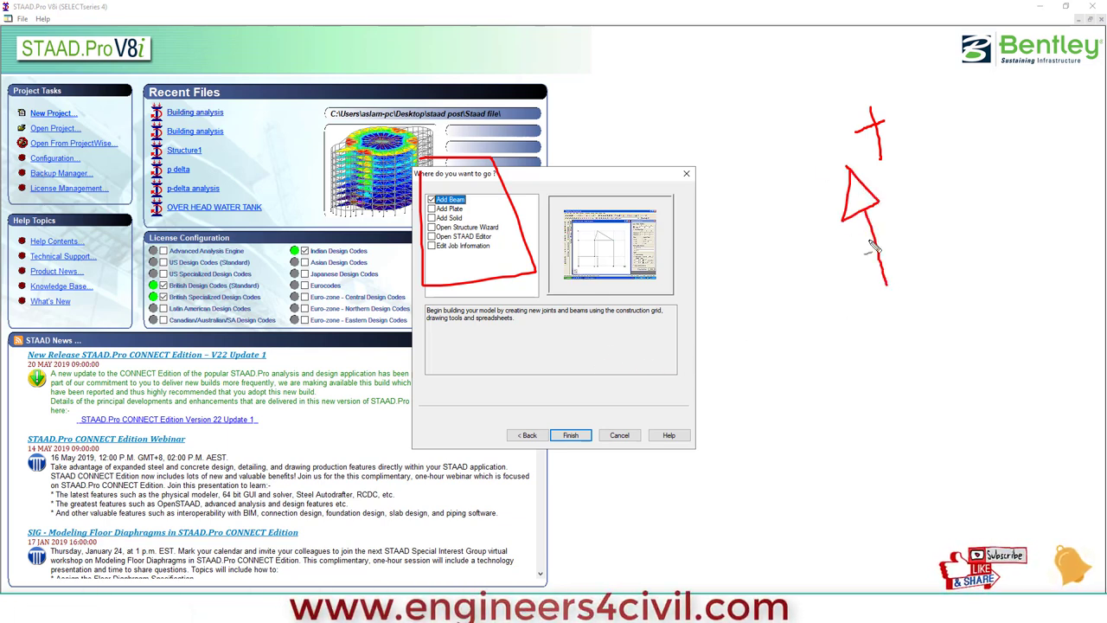
left_click_drag(468, 205, 557, 173)
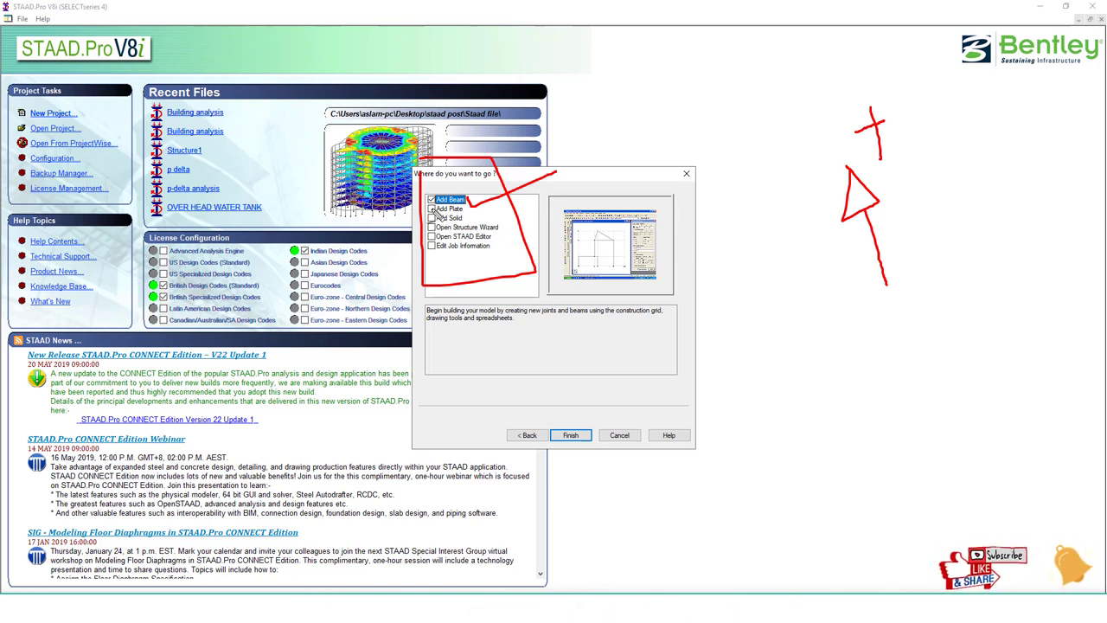
left_click(435, 209)
mouse_move(565, 212)
left_mouse_down()
mouse_move(655, 211)
mouse_move(597, 303)
mouse_move(567, 208)
left_mouse_up()
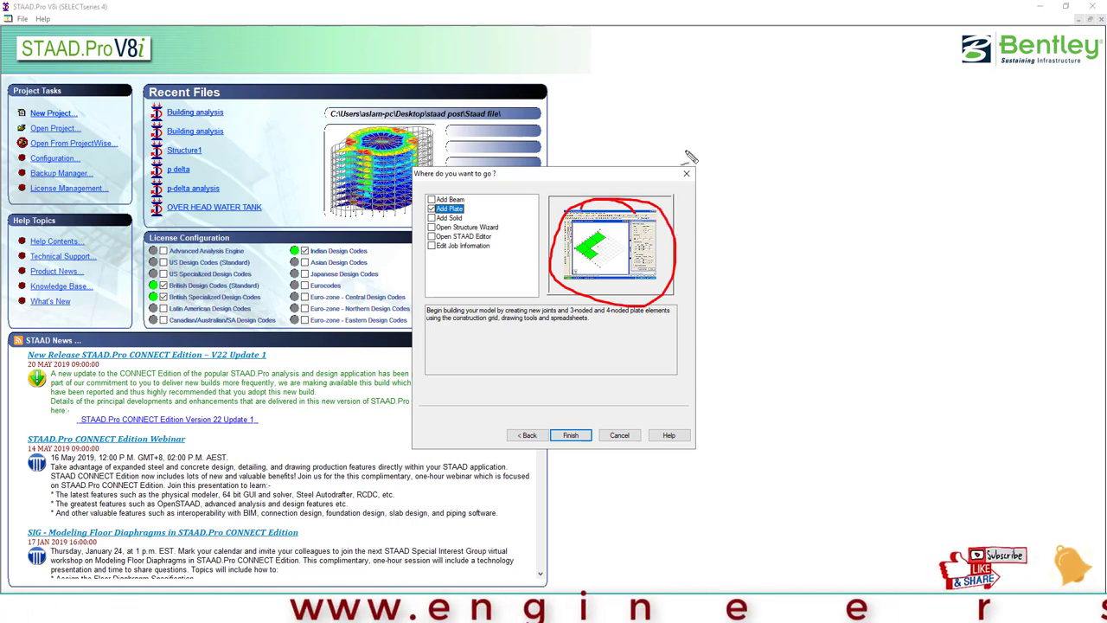
left_click_drag(742, 184, 824, 128)
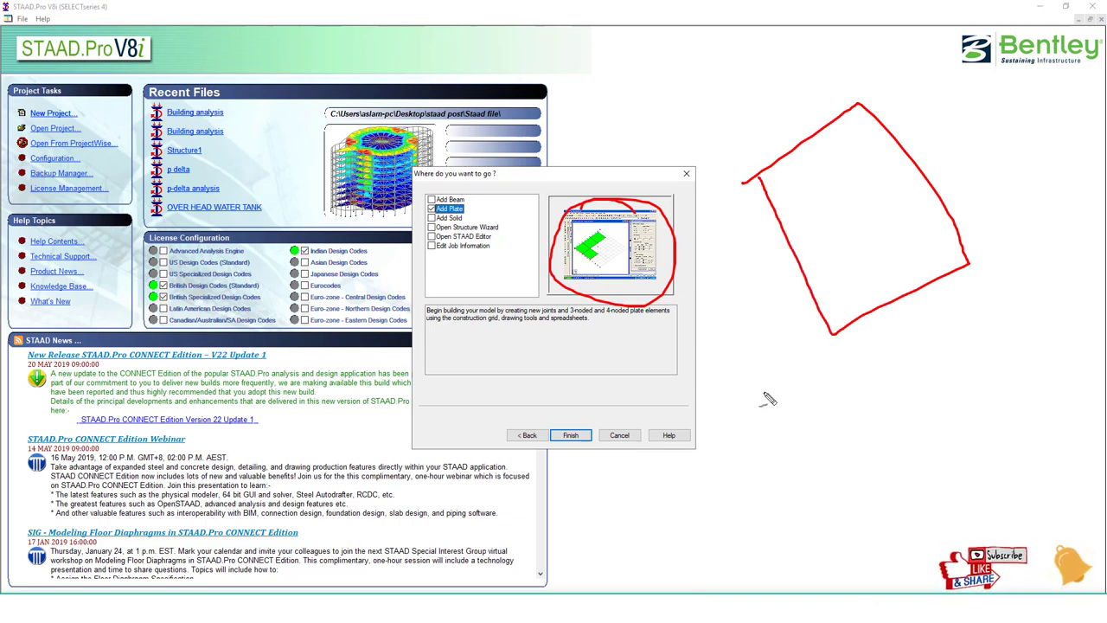
Move the starting choice down to Add Solid
key("Escape")
key("Down")
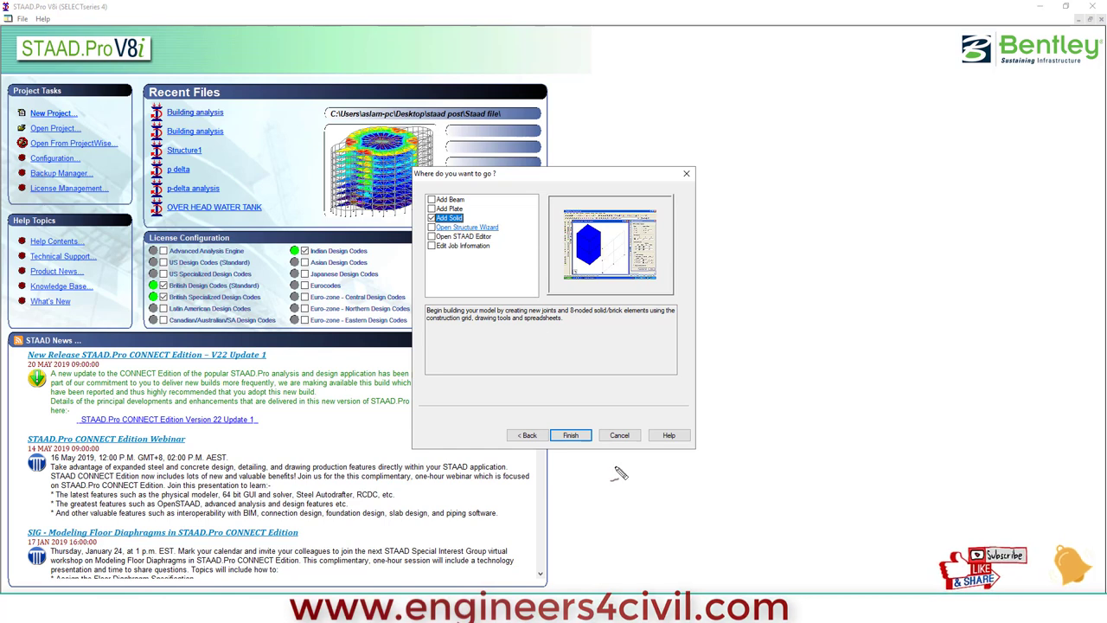
mouse_move(584, 422)
left_mouse_down()
mouse_move(562, 400)
mouse_move(484, 218)
left_mouse_up()
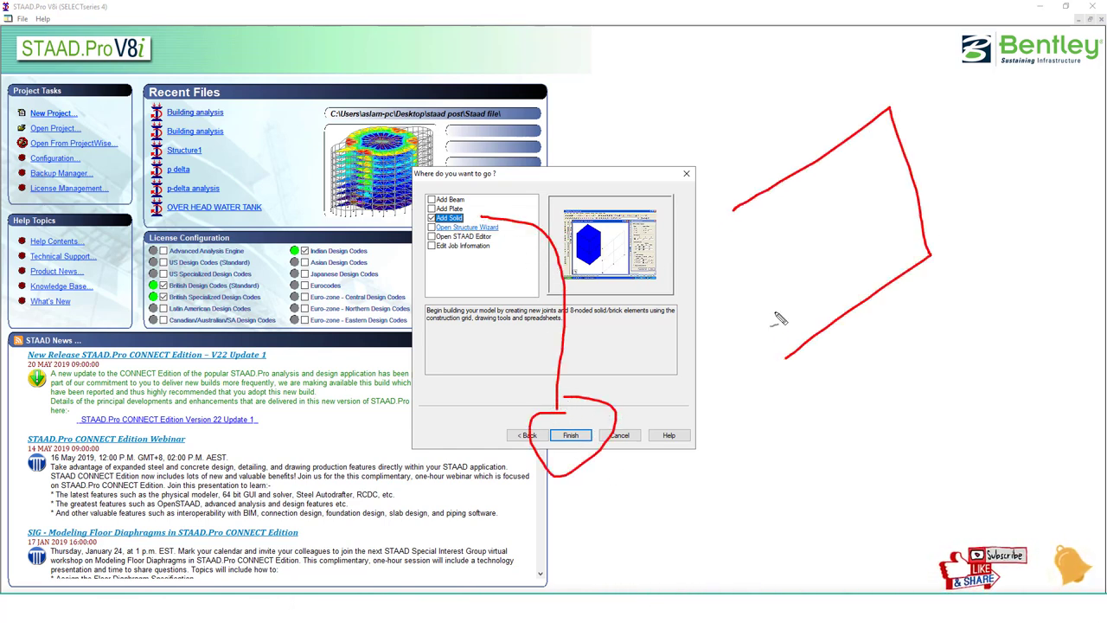
mouse_move(737, 208)
left_mouse_down()
mouse_move(778, 512)
mouse_move(943, 420)
left_mouse_up()
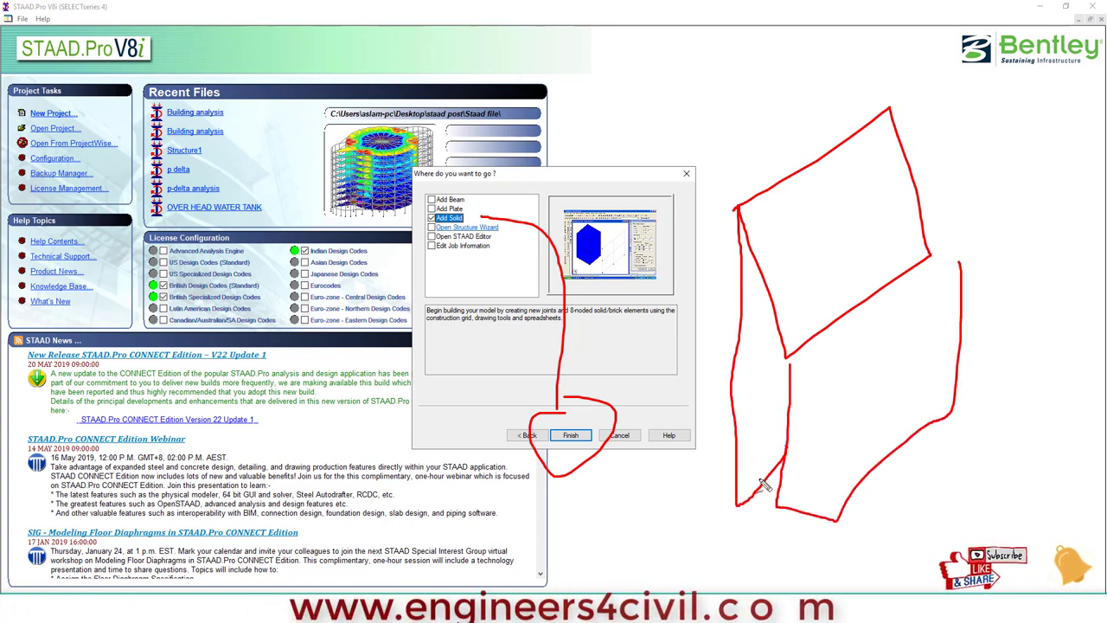
mouse_move(742, 492)
left_mouse_down()
mouse_move(840, 521)
mouse_move(946, 279)
left_mouse_up()
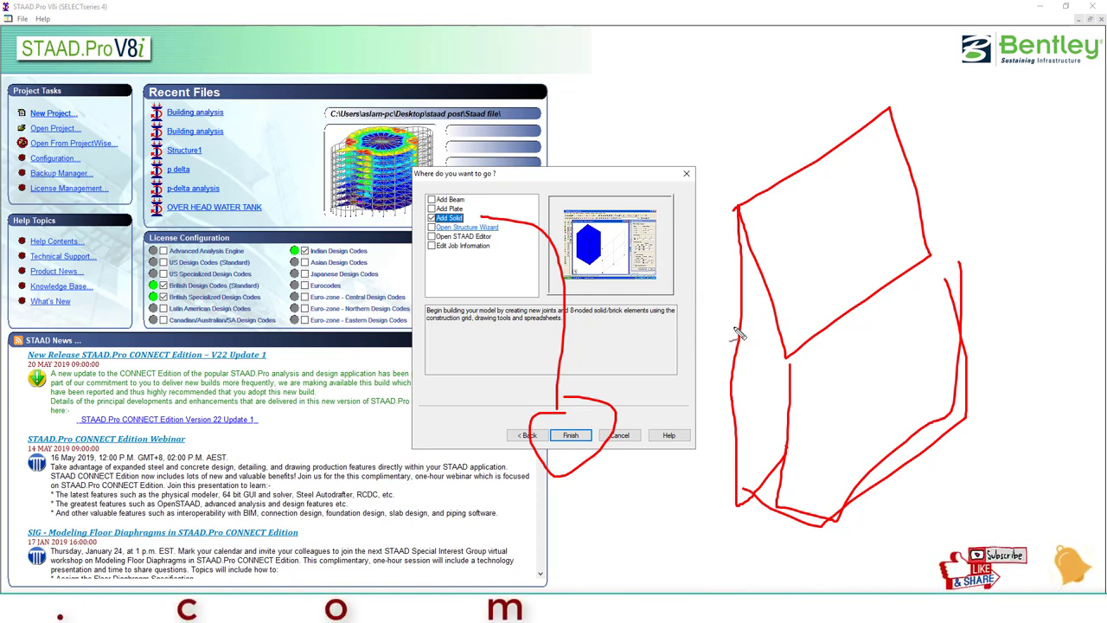
Try Open Structure Wizard and Open STAAD Editor, reviewing each preview picture
left_click(467, 227)
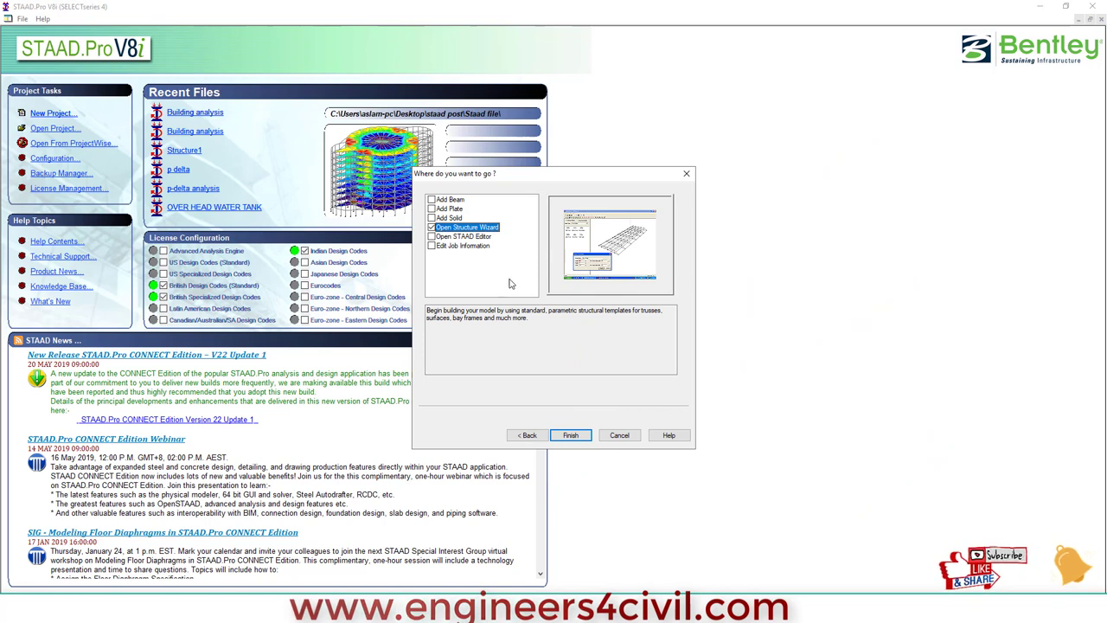
left_click_drag(545, 186, 677, 294)
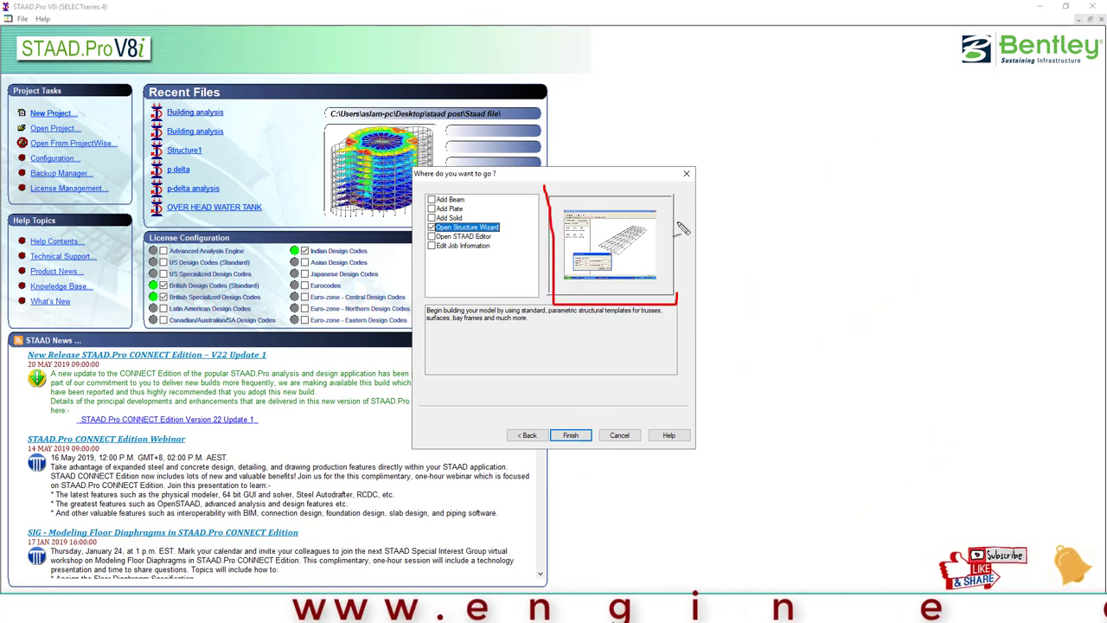
left_click_drag(680, 227, 558, 196)
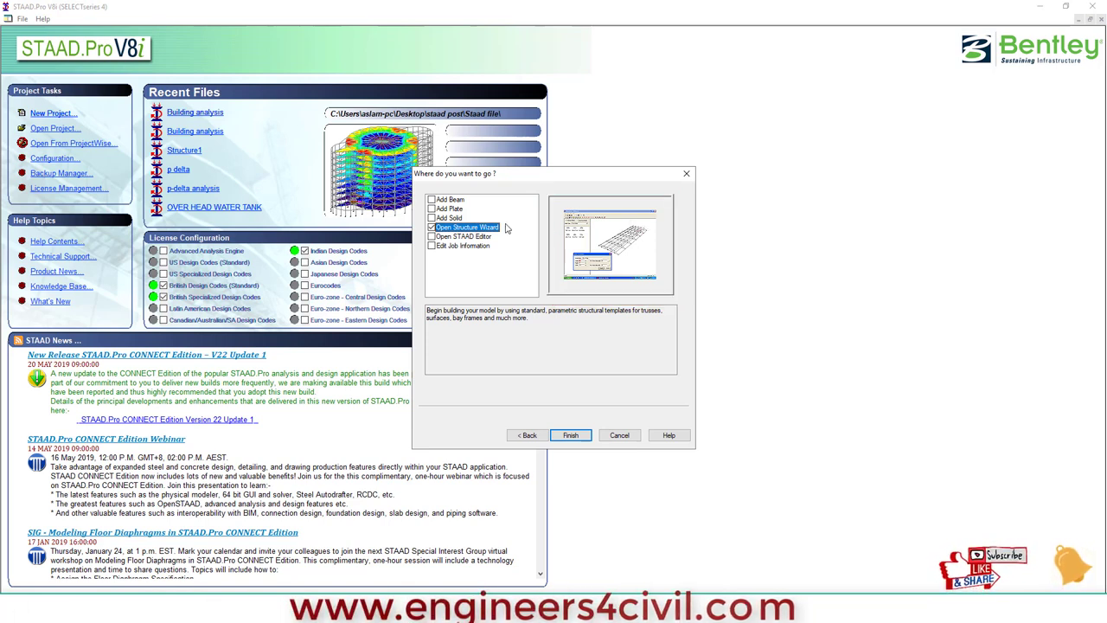
left_click(436, 237)
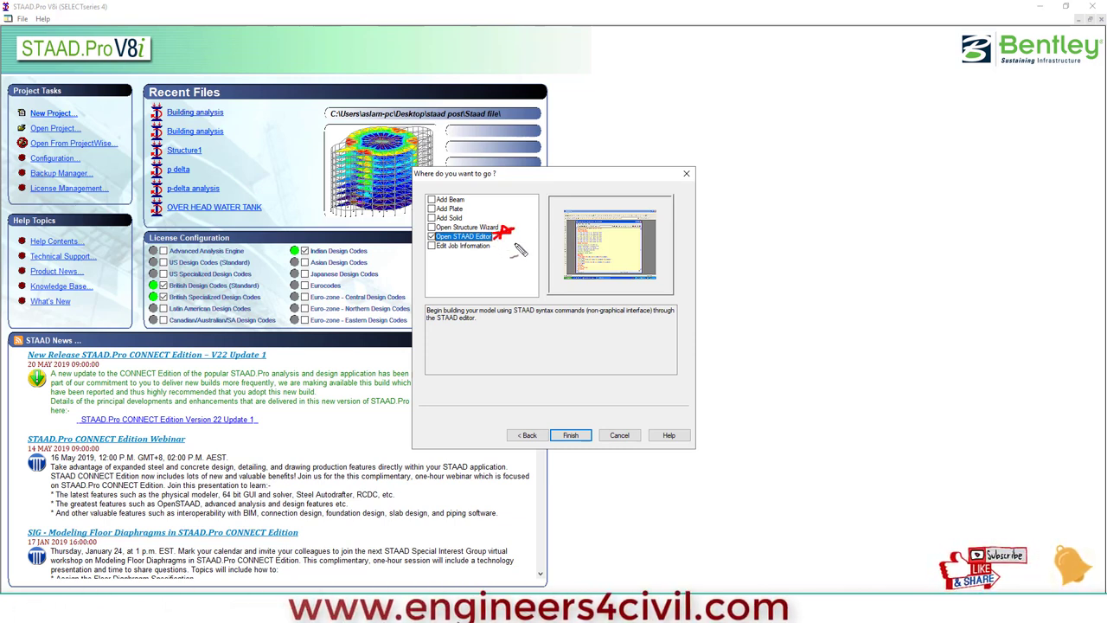
mouse_move(565, 192)
left_mouse_down()
mouse_move(569, 277)
mouse_move(668, 313)
mouse_move(567, 185)
left_mouse_up()
left_click_drag(697, 225, 959, 126)
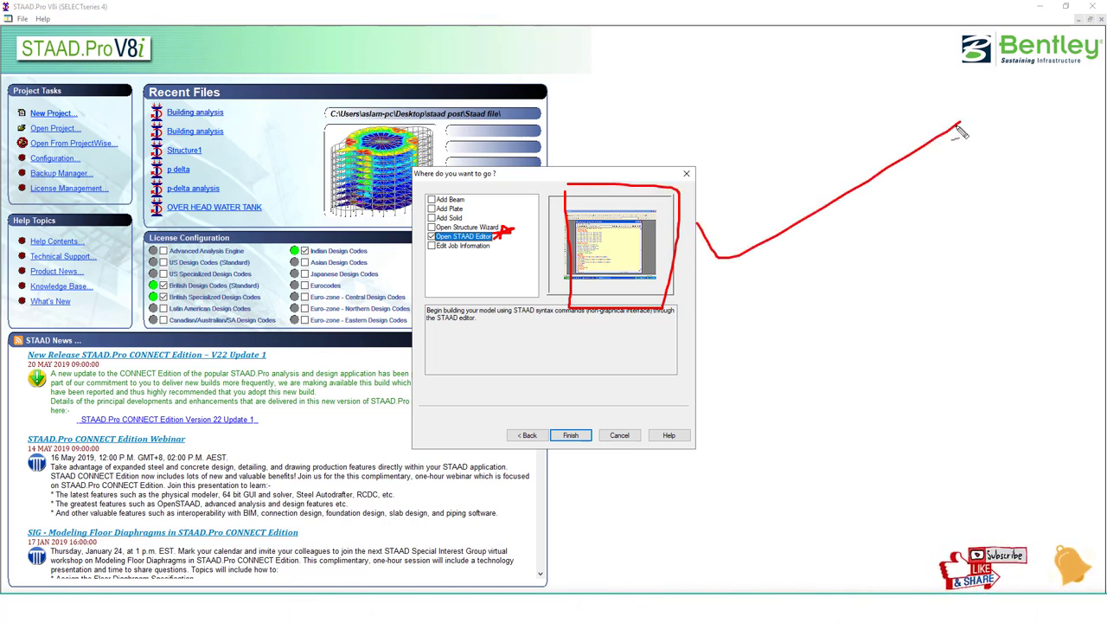
key("Escape")
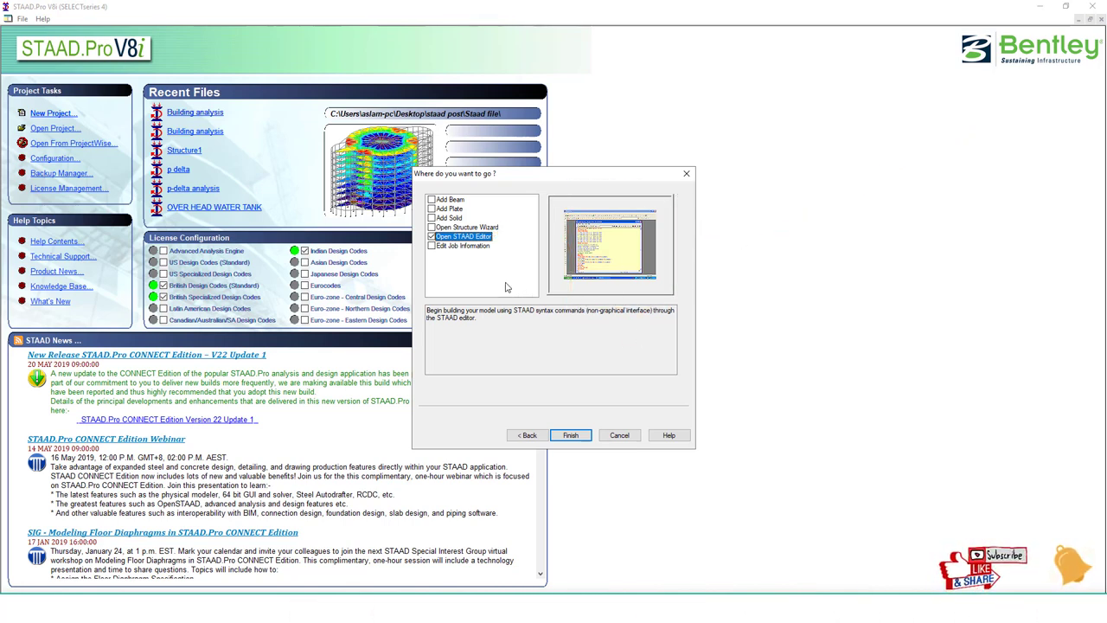
Try Edit Job Information, then settle on Add Beam as the start option
left_click(432, 247)
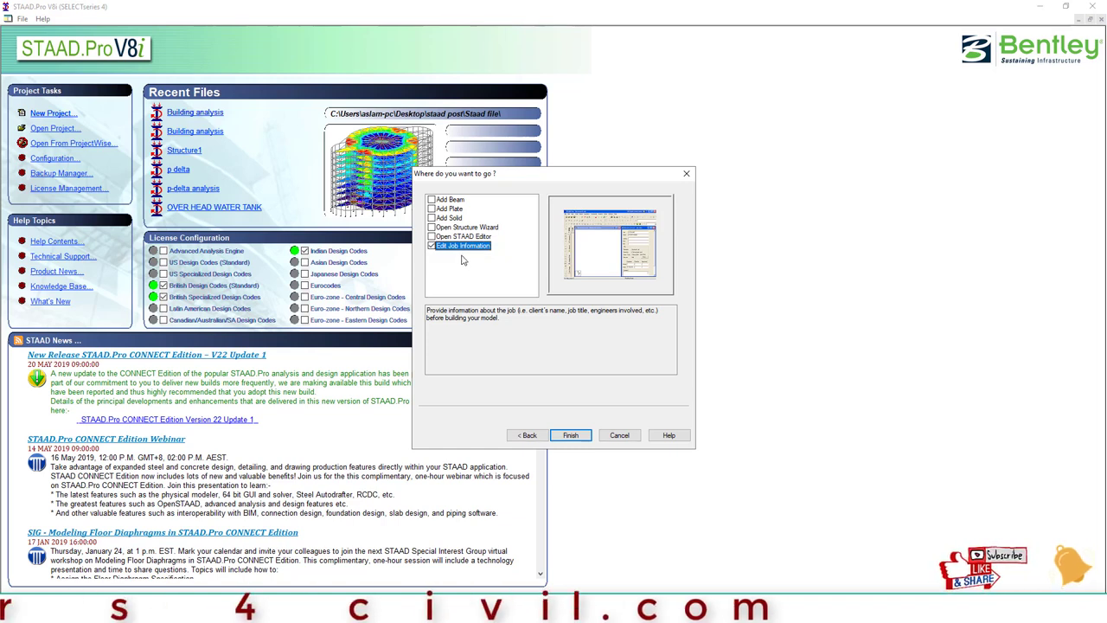
left_click_drag(495, 251, 603, 170)
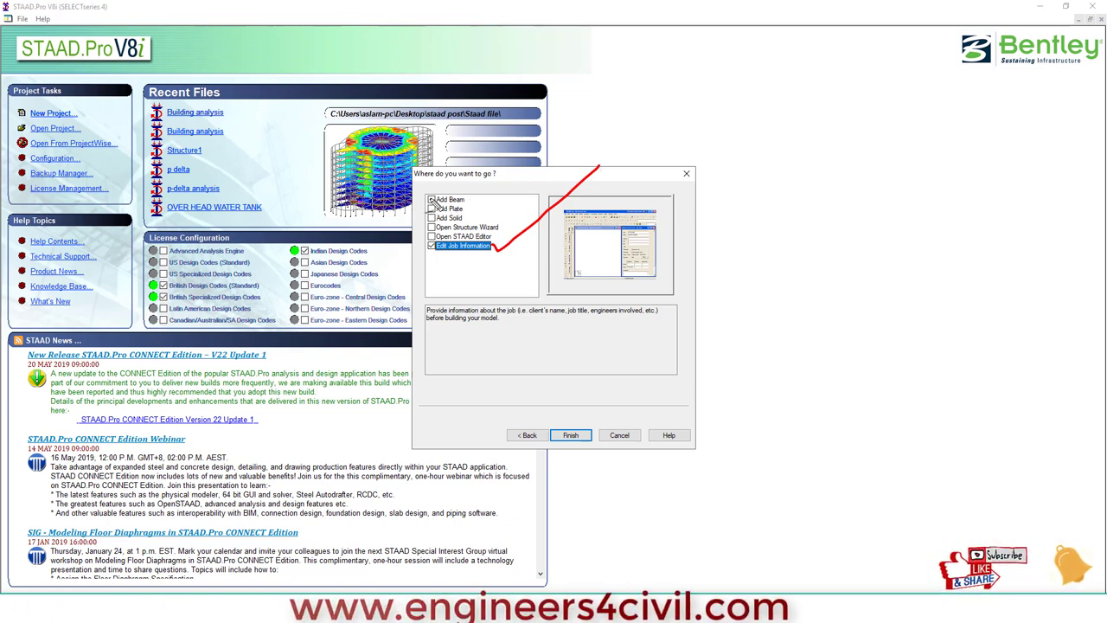
key("Escape")
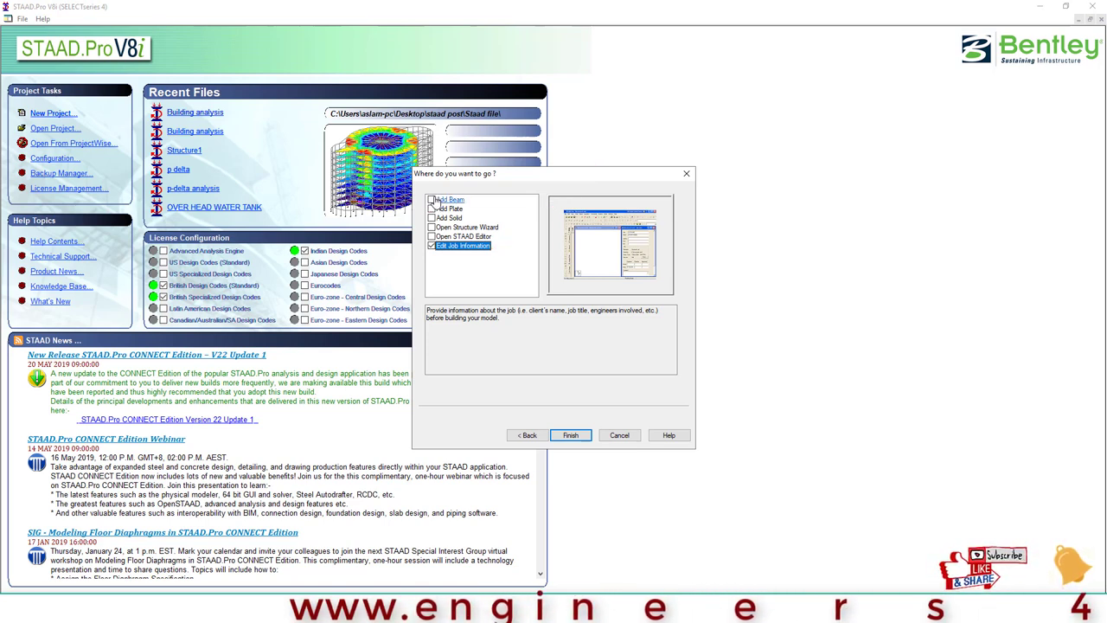
left_click(434, 201)
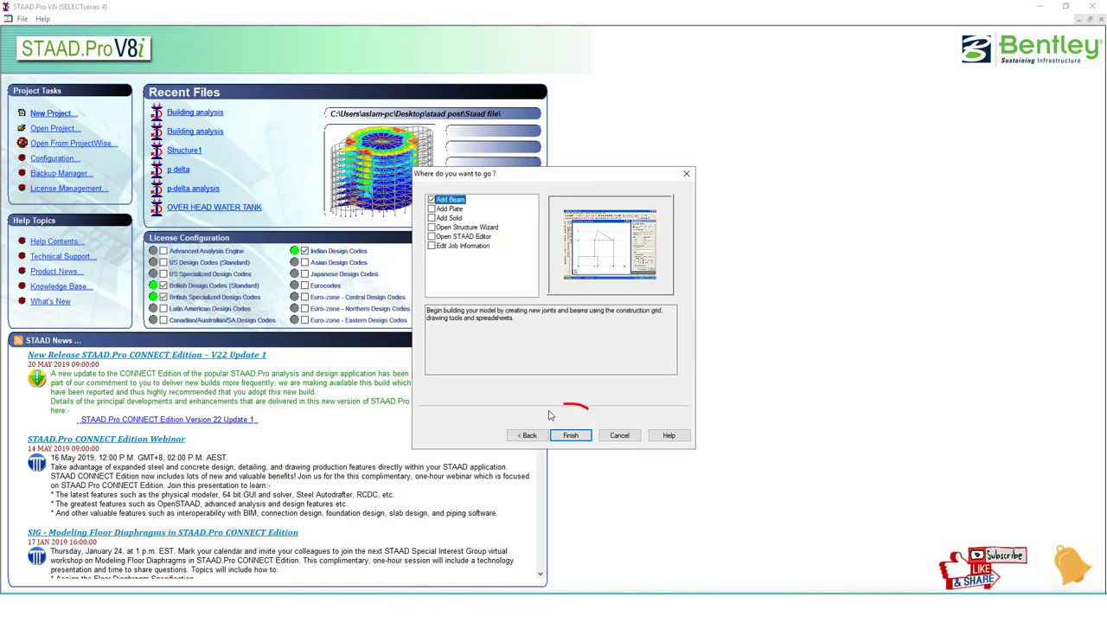
Finish the wizard to open the Modeling page with the default linear grid
left_click(572, 438)
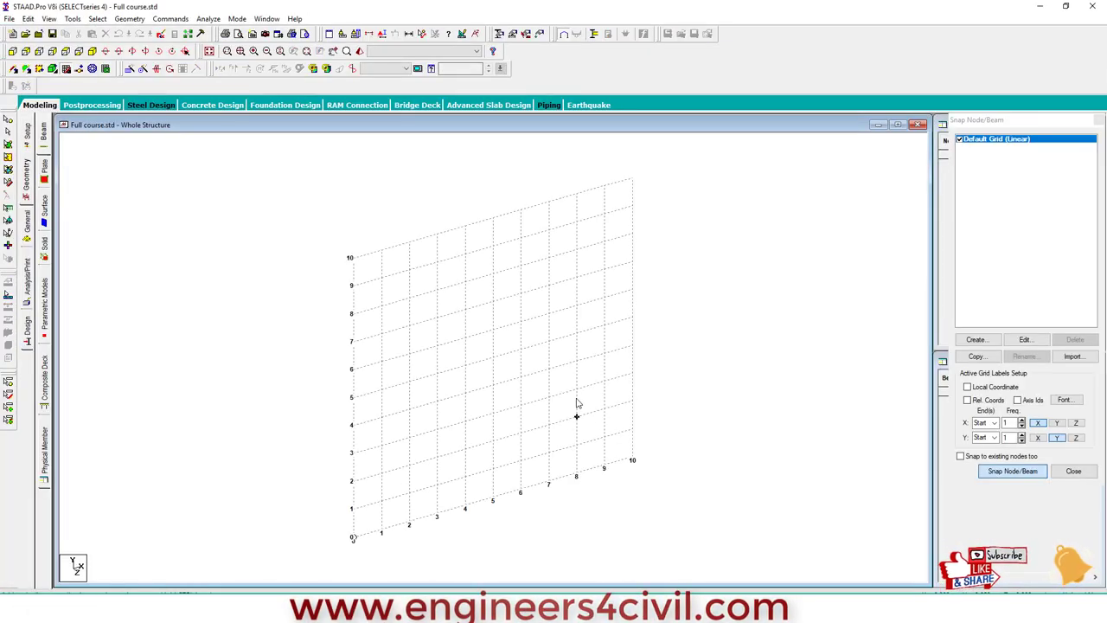
left_click_drag(574, 397, 542, 394)
left_click_drag(354, 257, 516, 221)
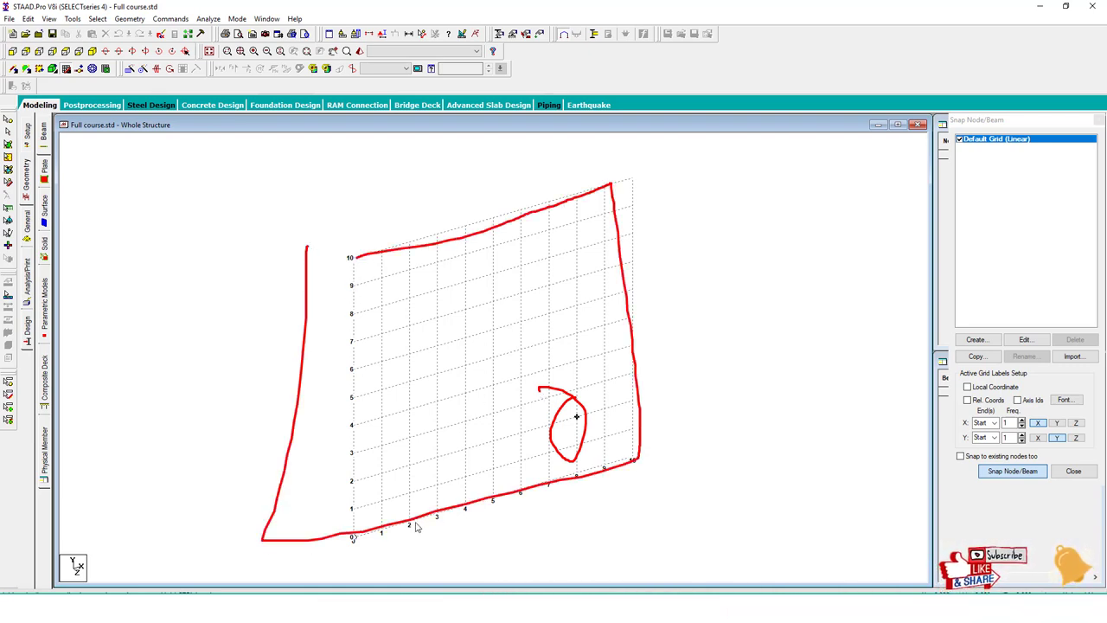
mouse_move(370, 511)
left_mouse_down()
mouse_move(371, 527)
mouse_move(414, 516)
left_mouse_up()
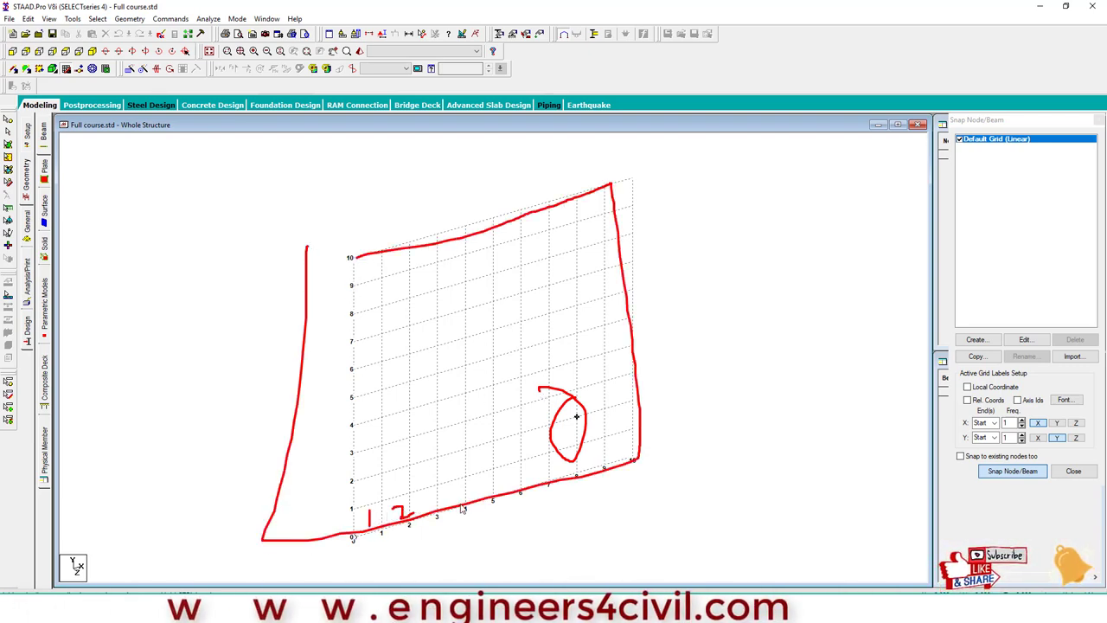
key("Escape")
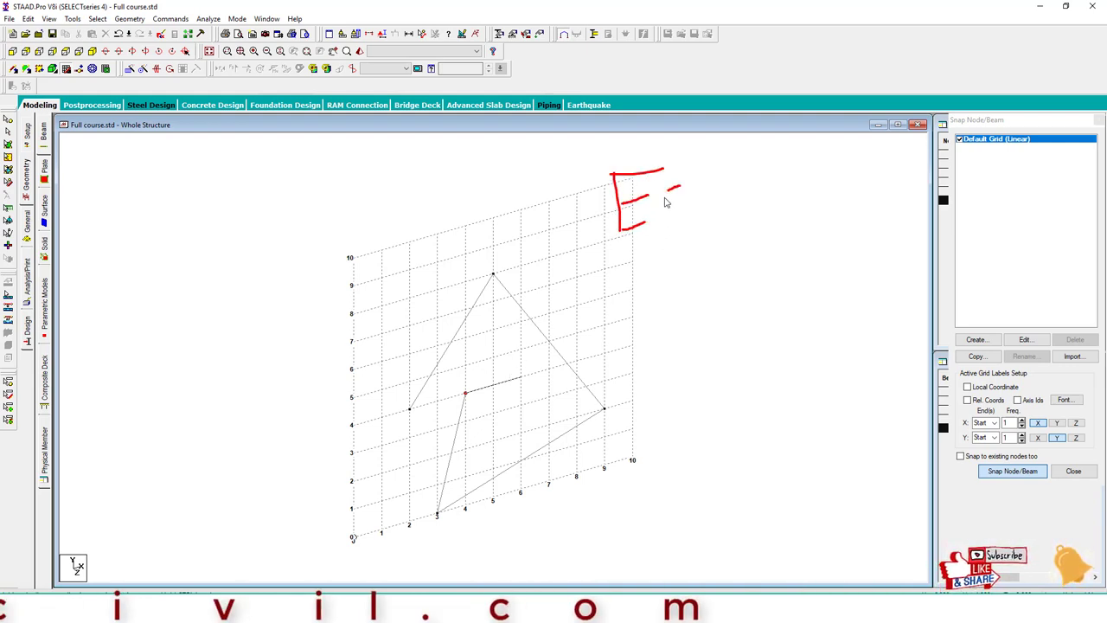
mouse_move(683, 189)
left_mouse_down()
mouse_move(663, 218)
mouse_move(716, 208)
left_mouse_up()
mouse_move(570, 178)
left_mouse_down()
mouse_move(727, 232)
mouse_move(736, 158)
mouse_move(551, 155)
left_mouse_up()
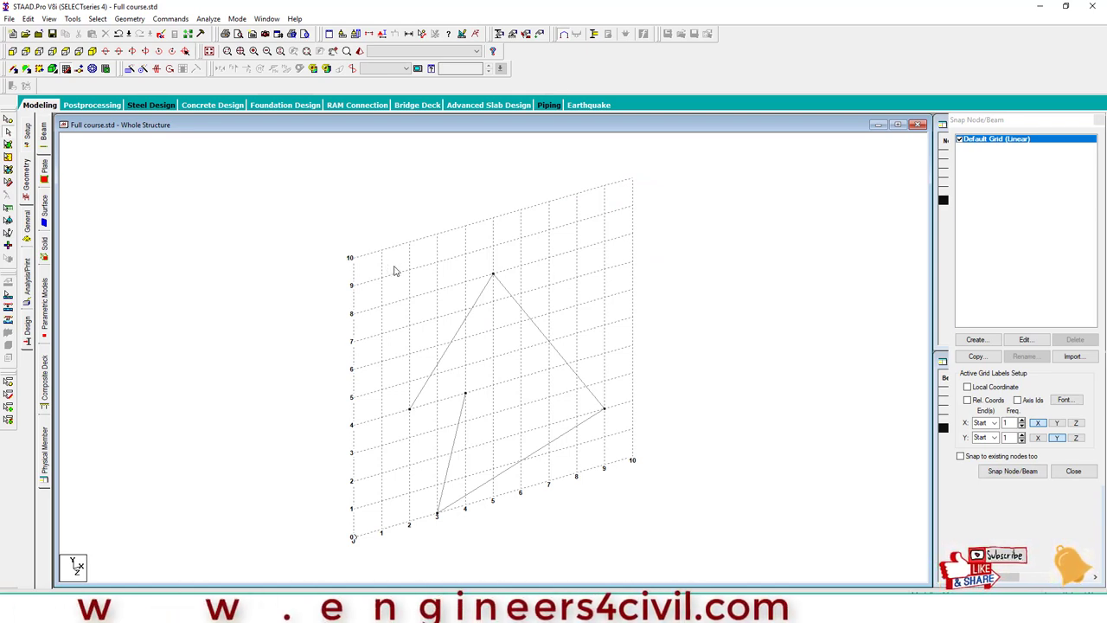
mouse_move(399, 279)
left_mouse_down()
mouse_move(459, 226)
mouse_move(412, 175)
left_mouse_up()
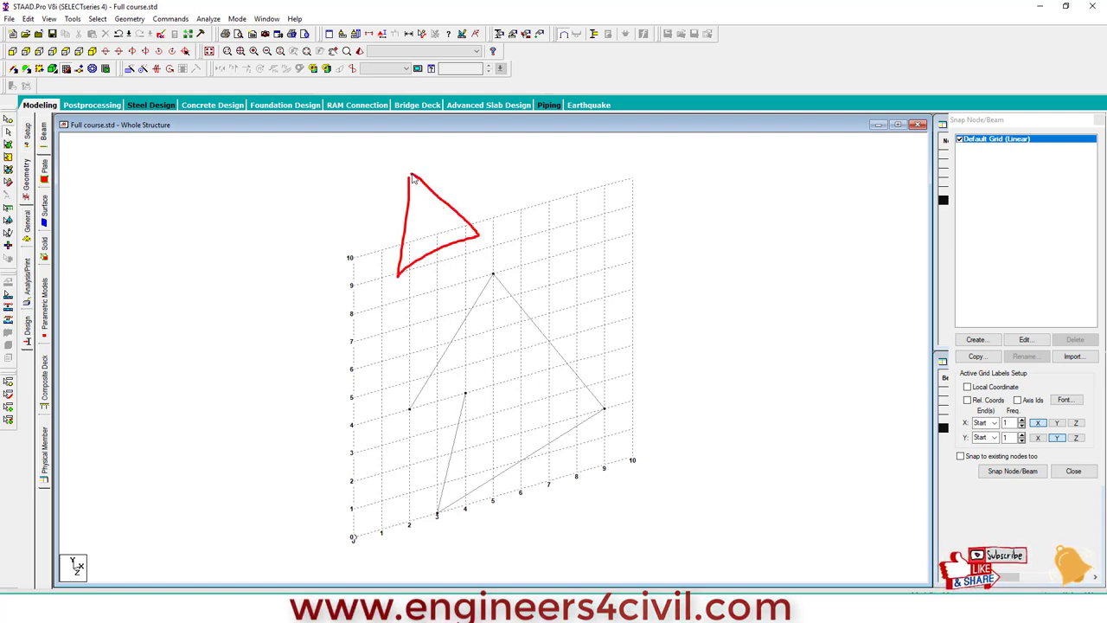
left_click_drag(443, 251, 481, 404)
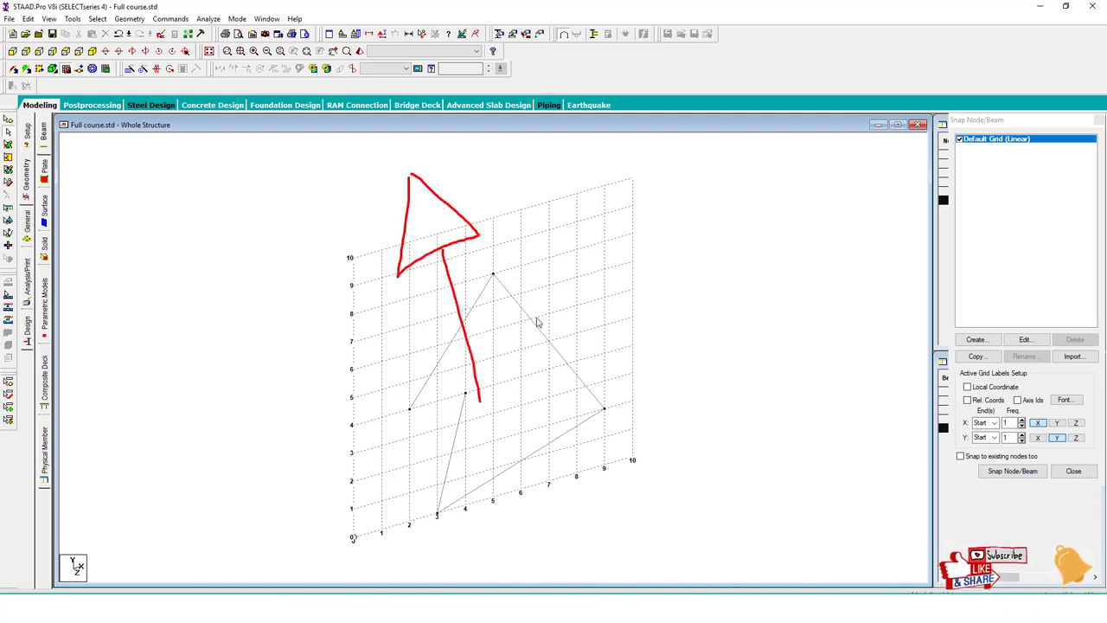
left_click_drag(556, 318, 580, 298)
left_click_drag(594, 277, 608, 310)
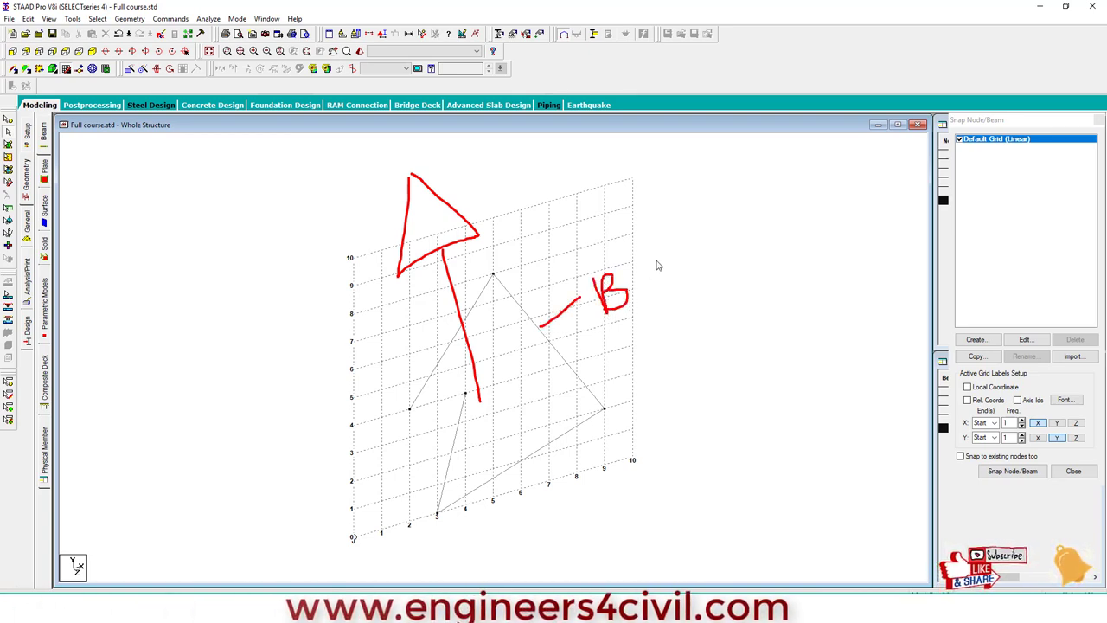
left_click_drag(655, 220, 651, 327)
mouse_move(668, 281)
left_mouse_down()
mouse_move(682, 251)
mouse_move(702, 275)
mouse_move(760, 249)
left_mouse_up()
left_click_drag(771, 208, 795, 249)
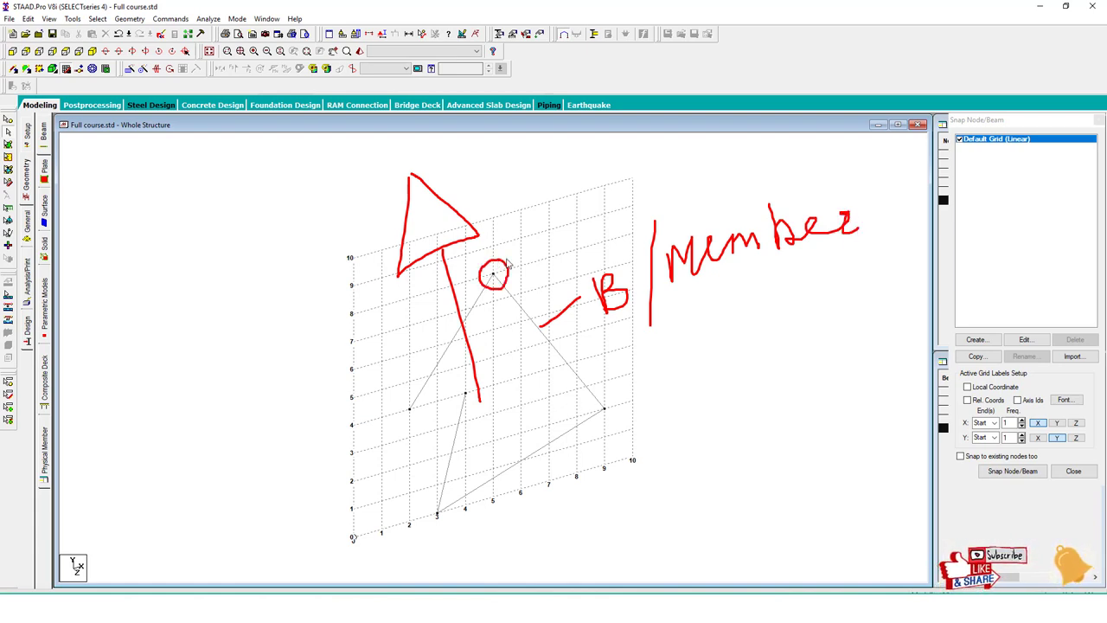
left_click_drag(589, 221, 576, 228)
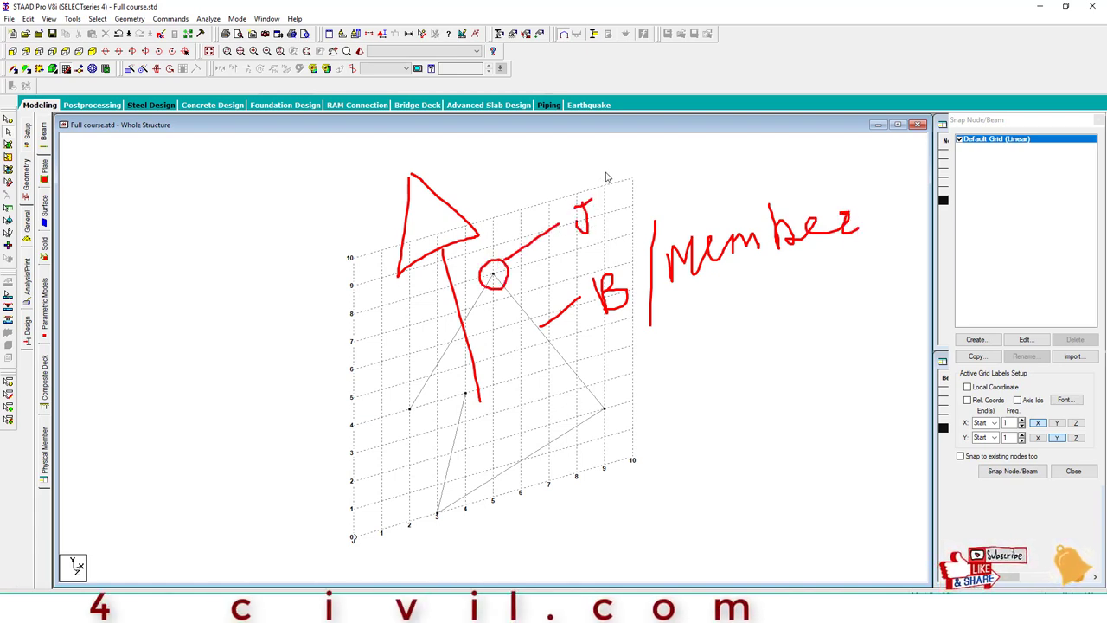
mouse_move(607, 172)
left_mouse_down()
mouse_move(610, 238)
mouse_move(653, 156)
mouse_move(659, 177)
mouse_move(713, 166)
left_mouse_up()
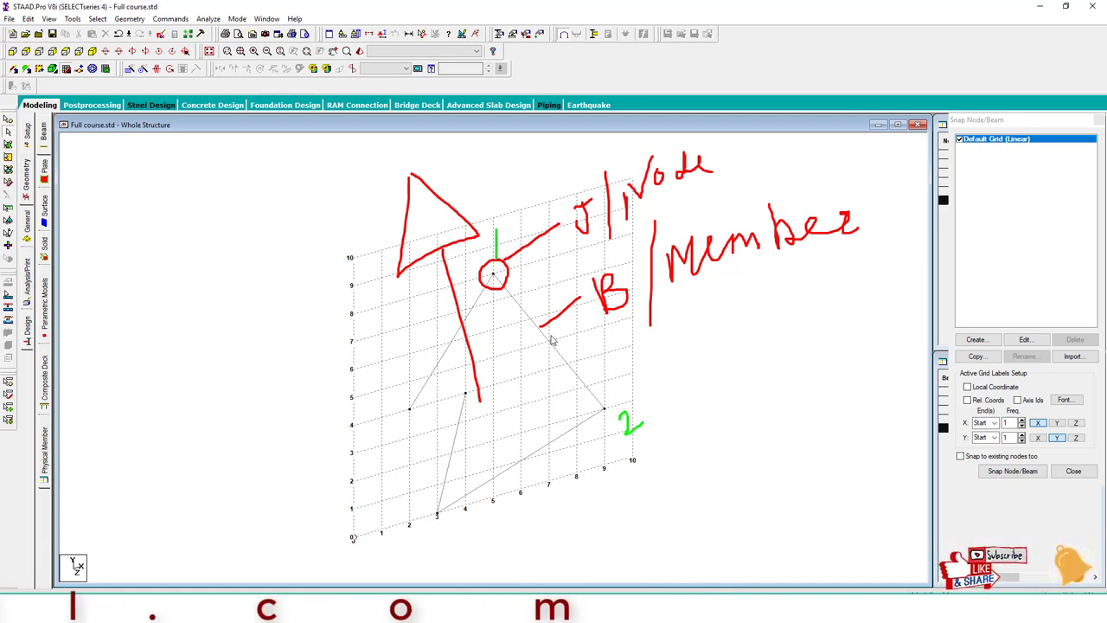
mouse_move(550, 328)
left_mouse_down()
mouse_move(603, 354)
mouse_move(573, 372)
left_mouse_up()
left_click_drag(568, 340, 573, 358)
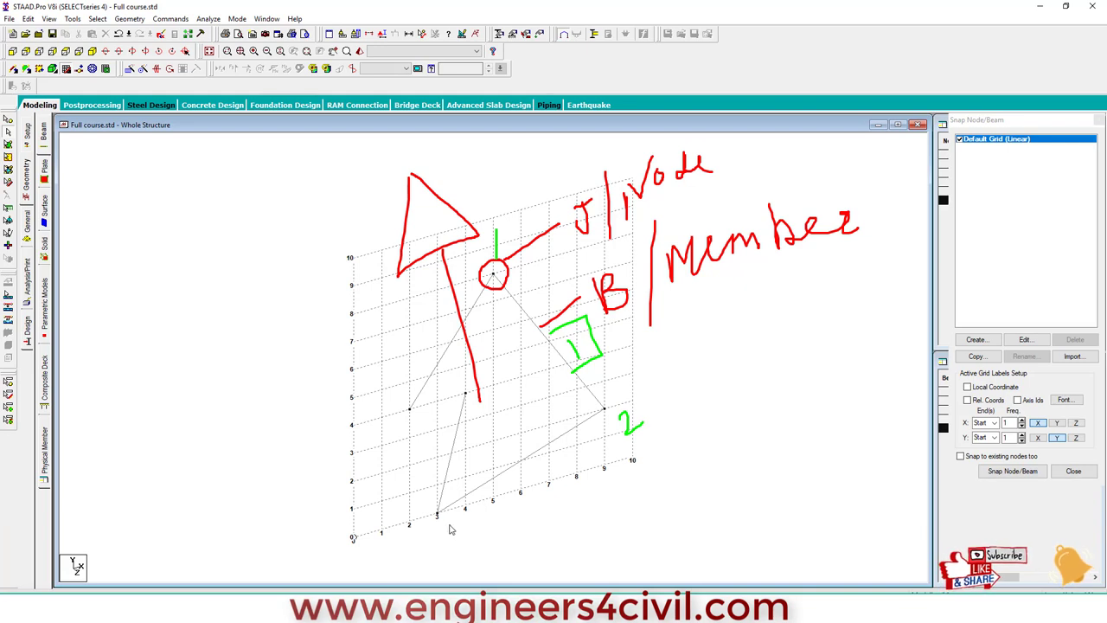
left_click_drag(443, 519, 443, 534)
left_click_drag(514, 478, 556, 447)
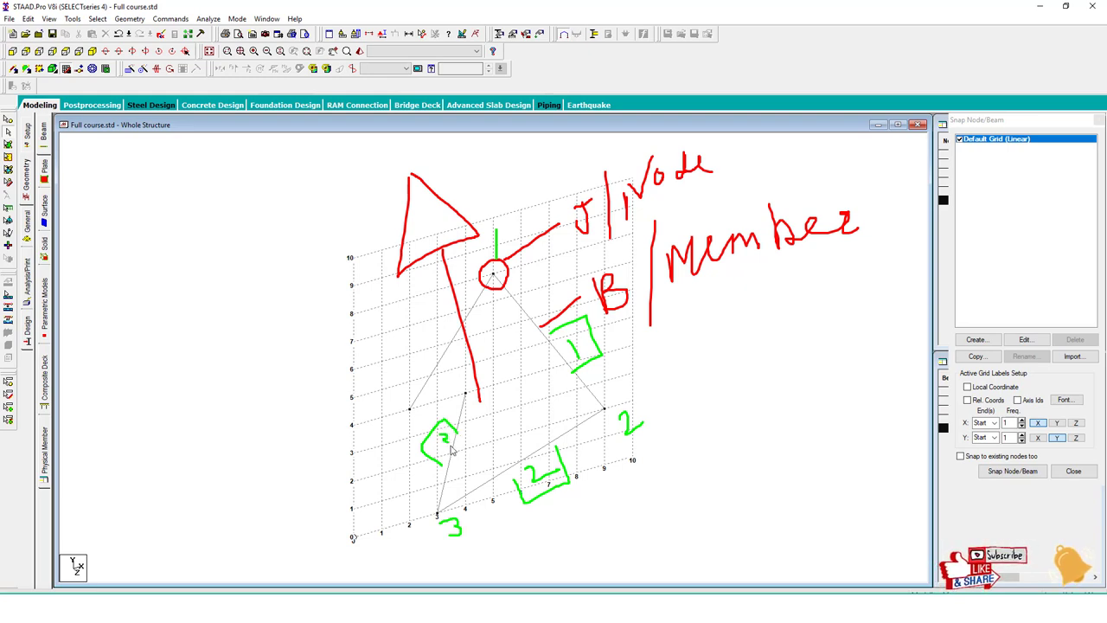
left_click_drag(500, 393, 501, 414)
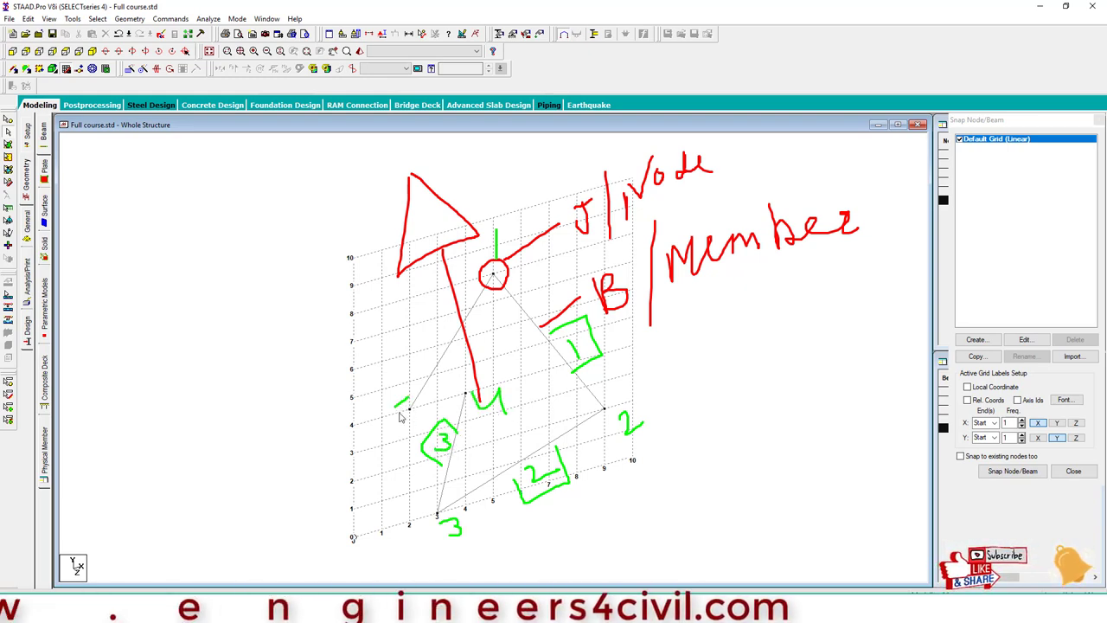
left_click_drag(405, 399, 400, 429)
left_click_drag(405, 400, 415, 398)
left_click_drag(463, 293, 443, 358)
left_click_drag(465, 304, 450, 331)
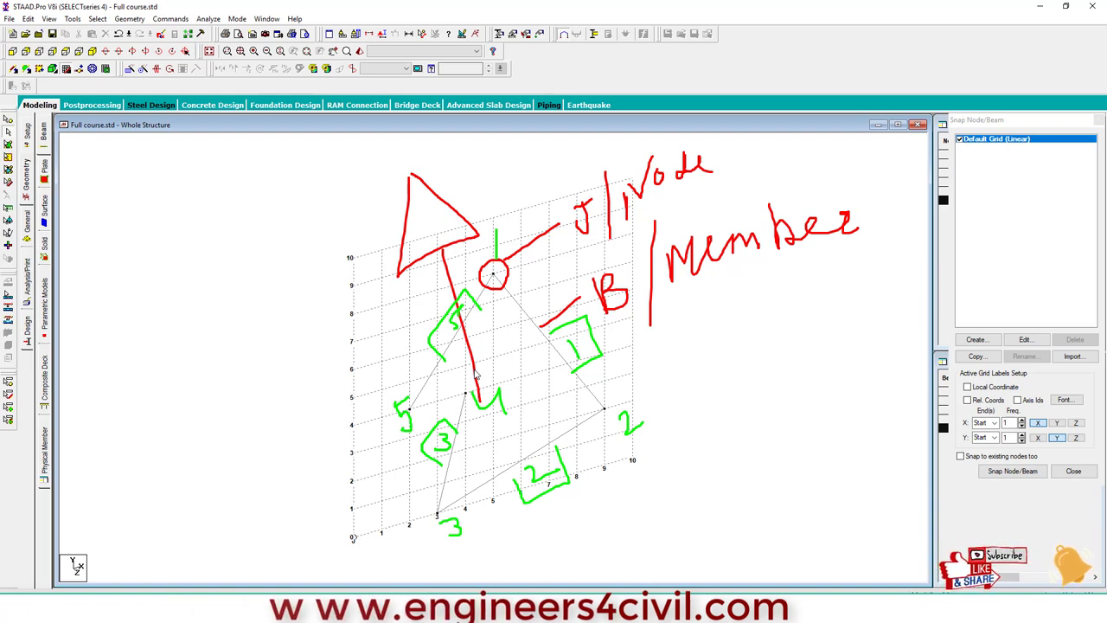
mouse_move(412, 174)
left_mouse_down()
mouse_move(444, 205)
mouse_move(433, 234)
left_mouse_up()
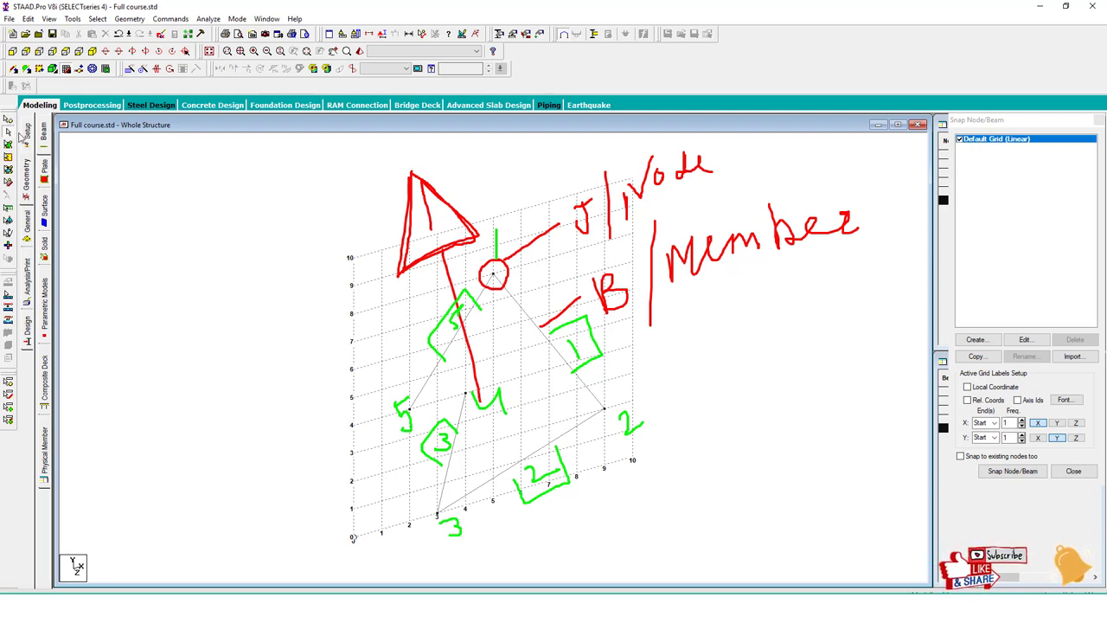
mouse_move(246, 180)
left_mouse_down()
mouse_move(277, 204)
mouse_move(295, 169)
left_mouse_up()
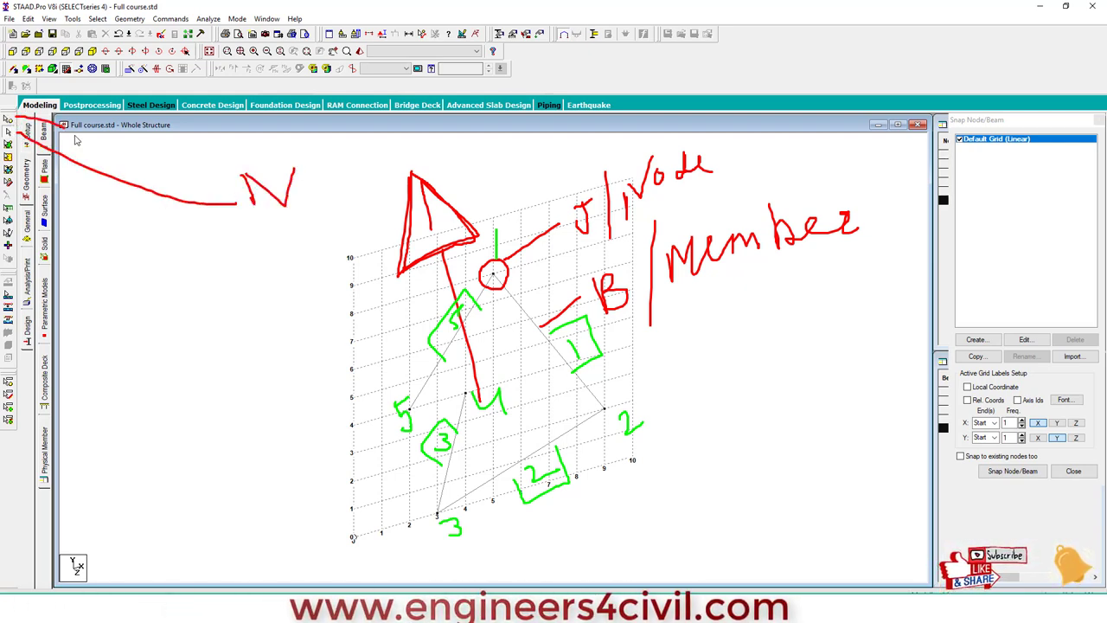
mouse_move(30, 121)
left_mouse_down()
mouse_move(141, 298)
mouse_move(156, 304)
mouse_move(208, 264)
left_mouse_up()
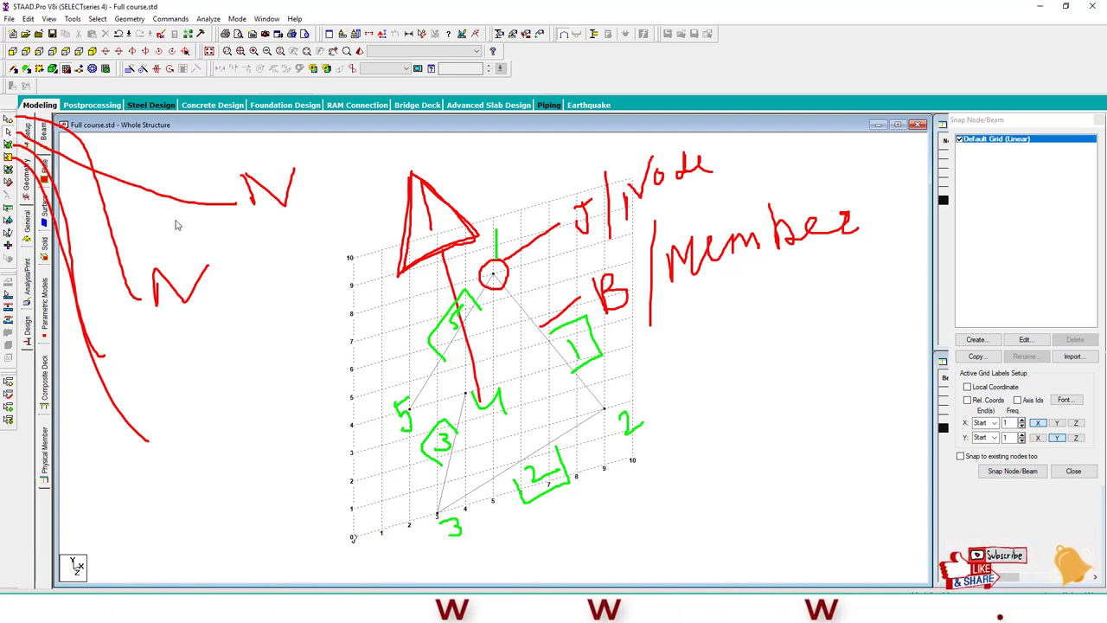
key("e")
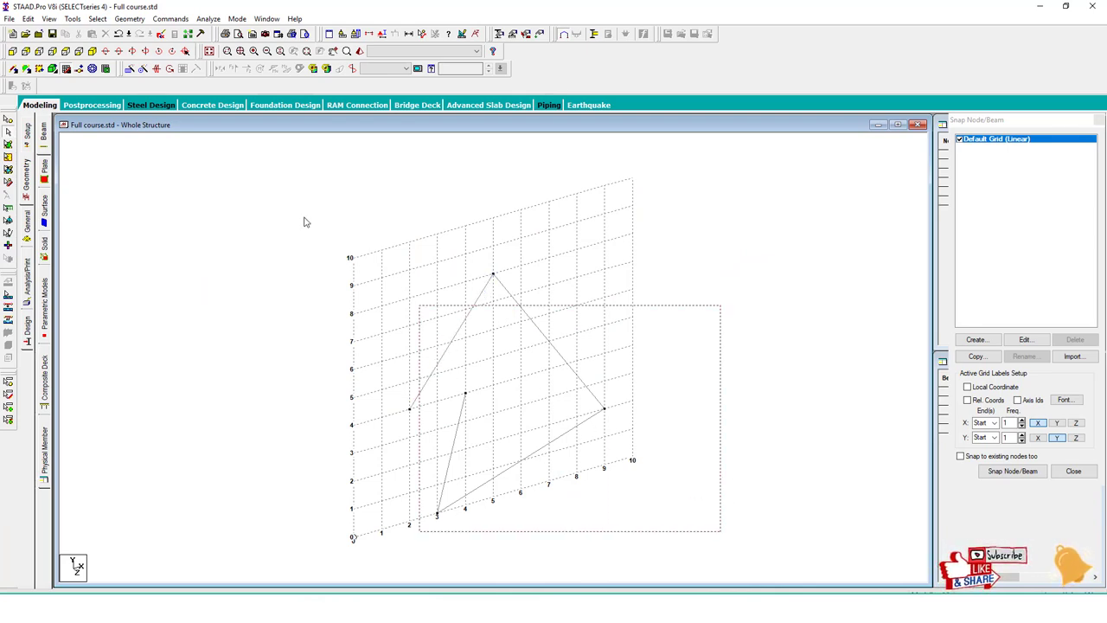
Select all triangular-frame beams and delete them along with their orphan nodes
key("Escape")
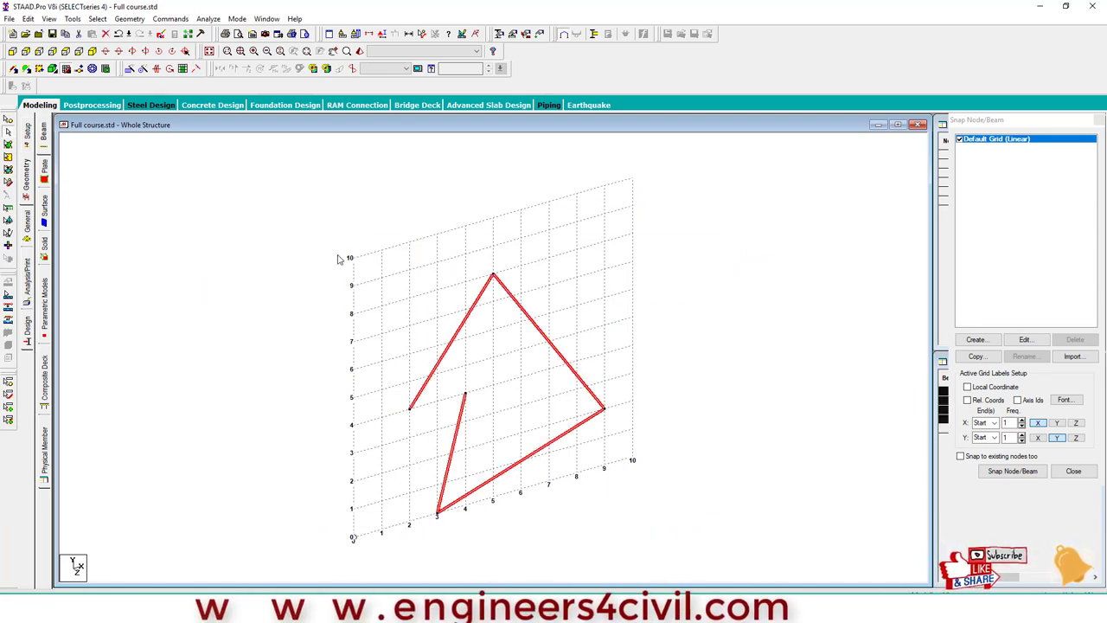
key("Delete")
key("Return")
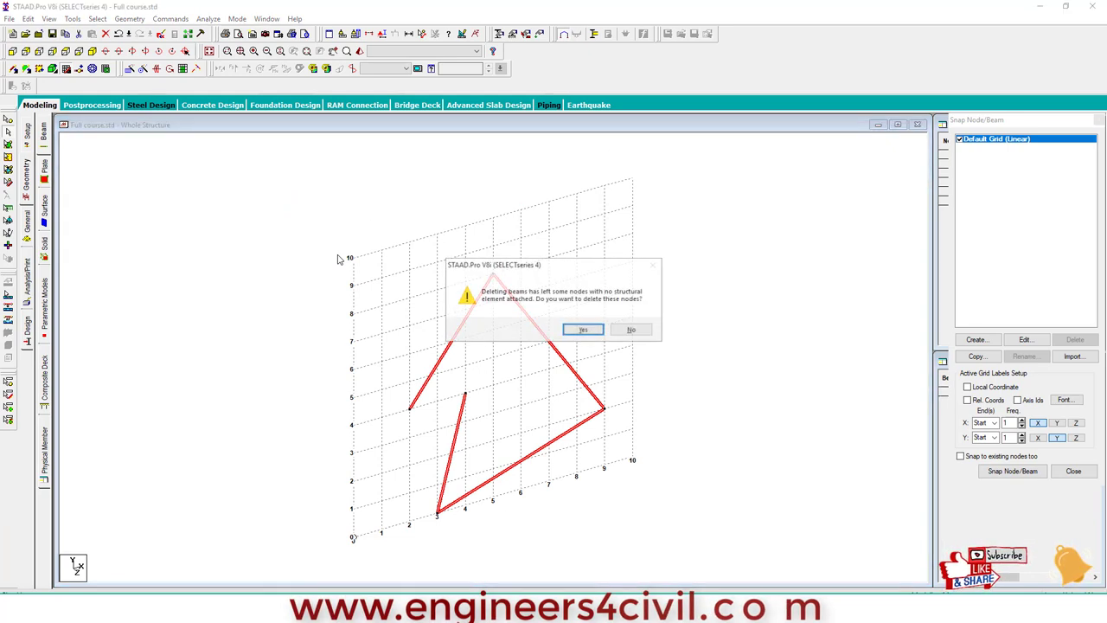
key("Return")
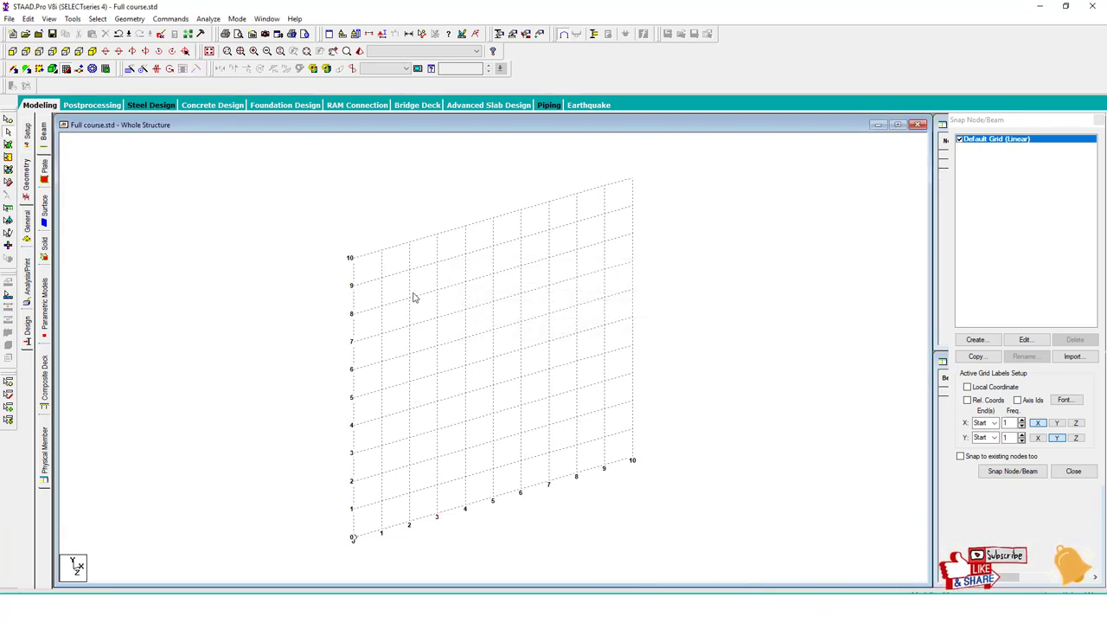
middle_click_drag(438, 372, 402, 321)
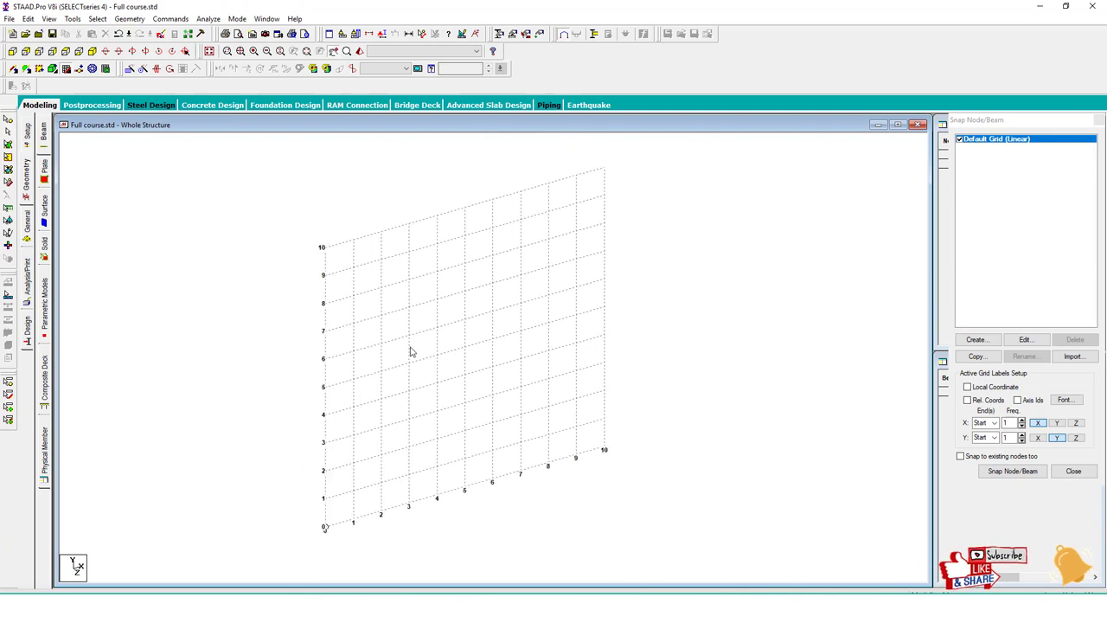
middle_click_drag(395, 279, 411, 353)
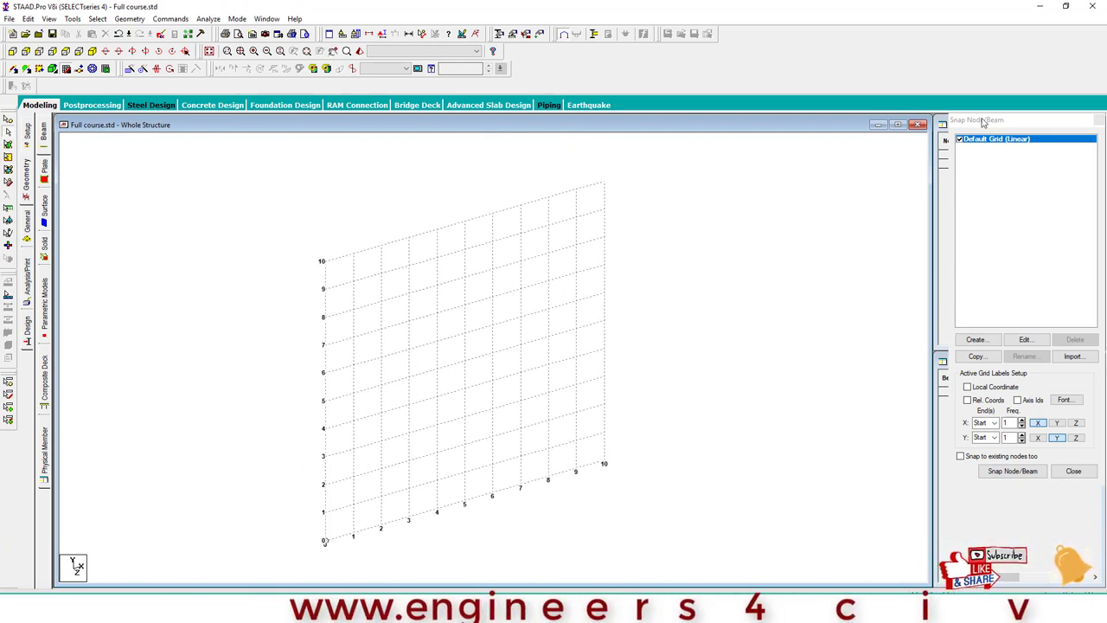
Close the Snap Node/Beam panel and move through Geometry and Surface to General
left_click(1057, 128)
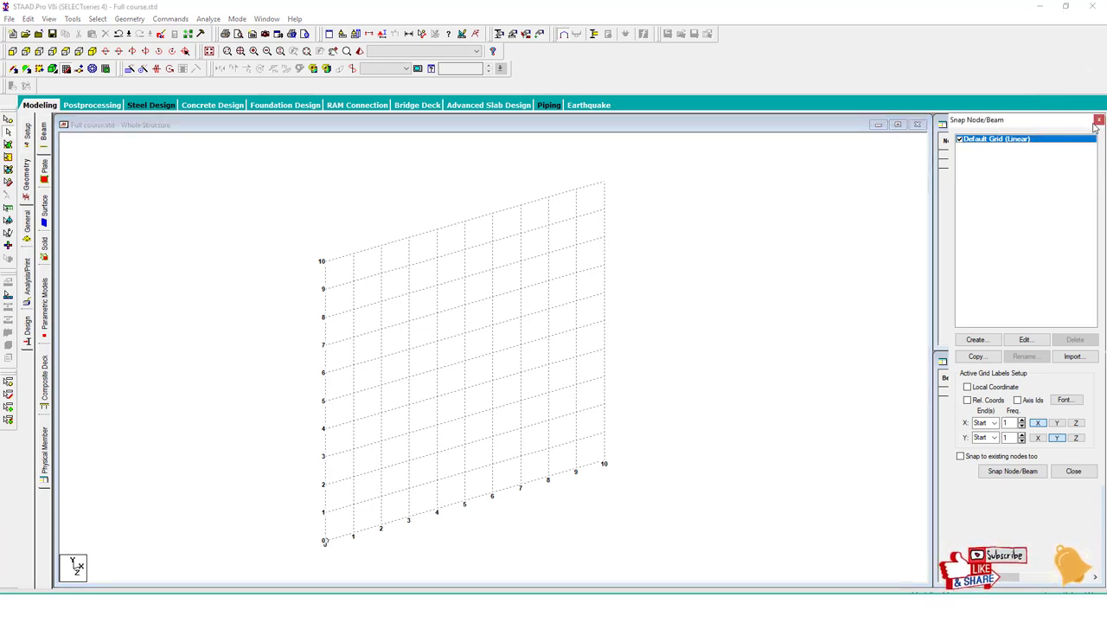
left_click(1098, 122)
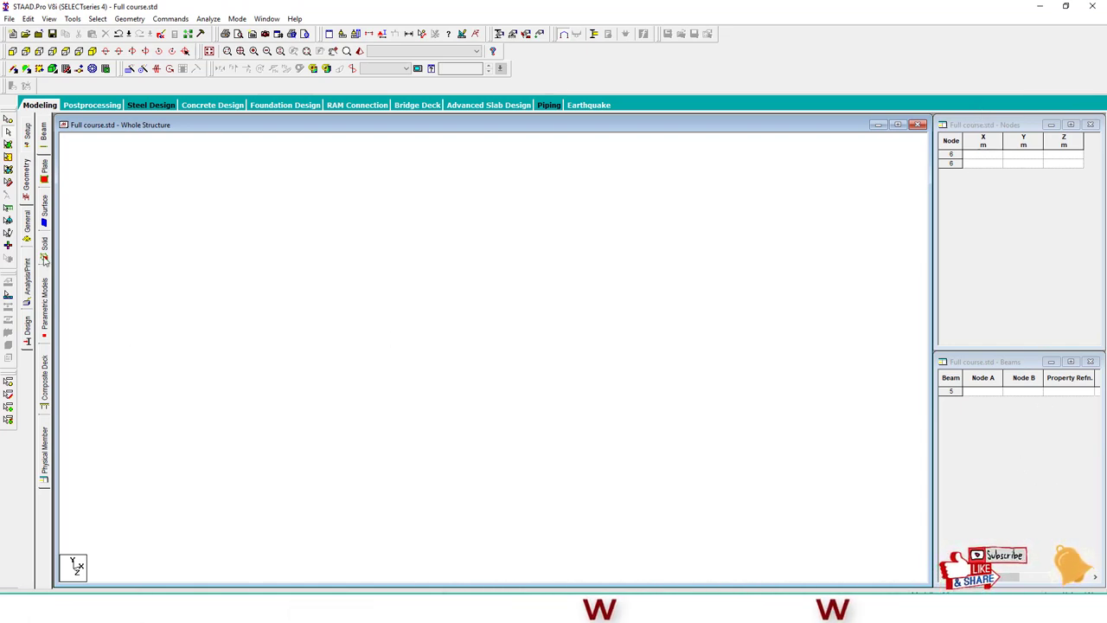
left_click(27, 186)
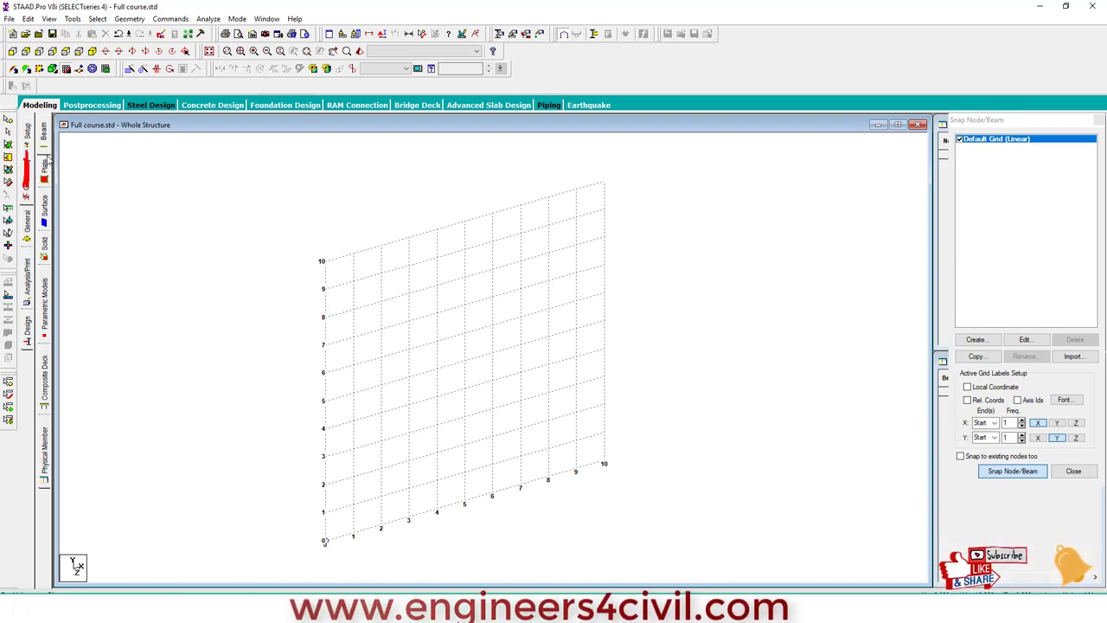
left_click_drag(49, 159, 50, 470)
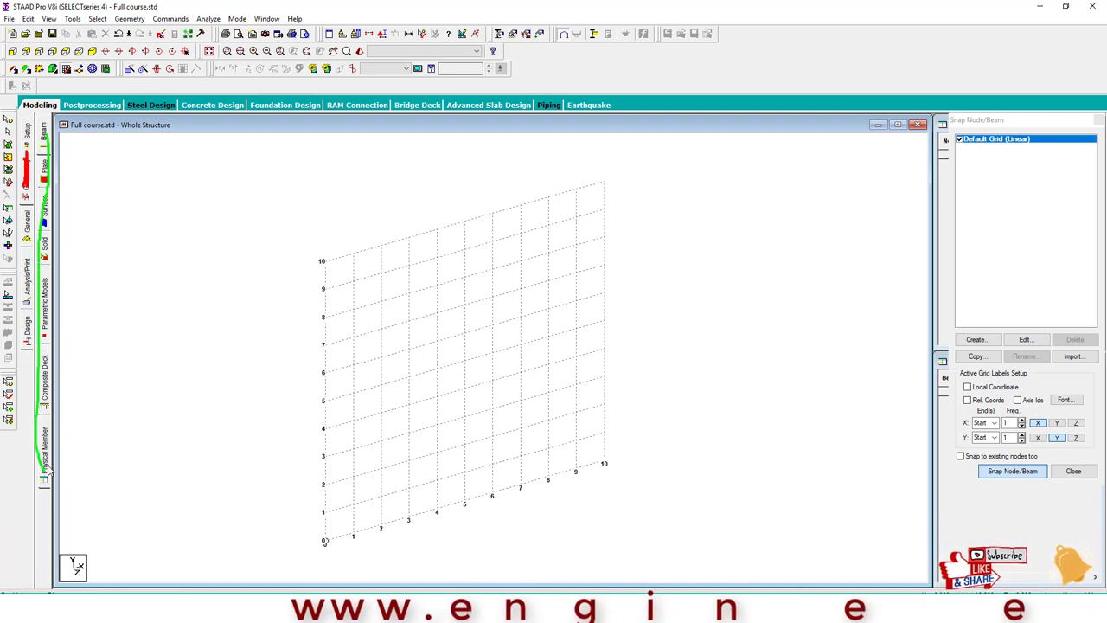
left_click(44, 200)
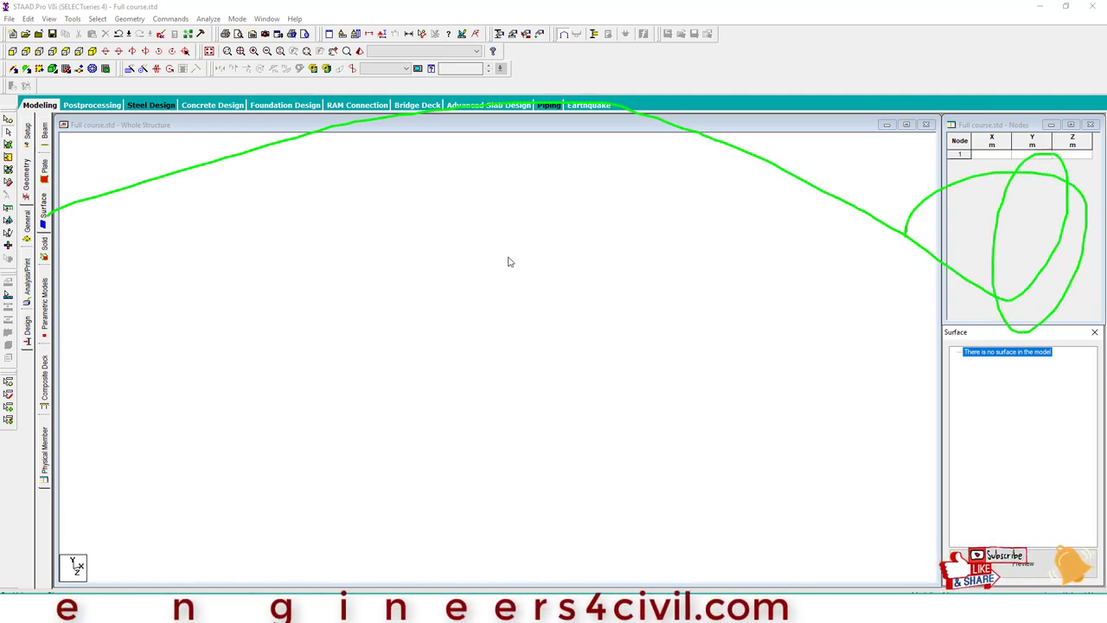
left_click(26, 223)
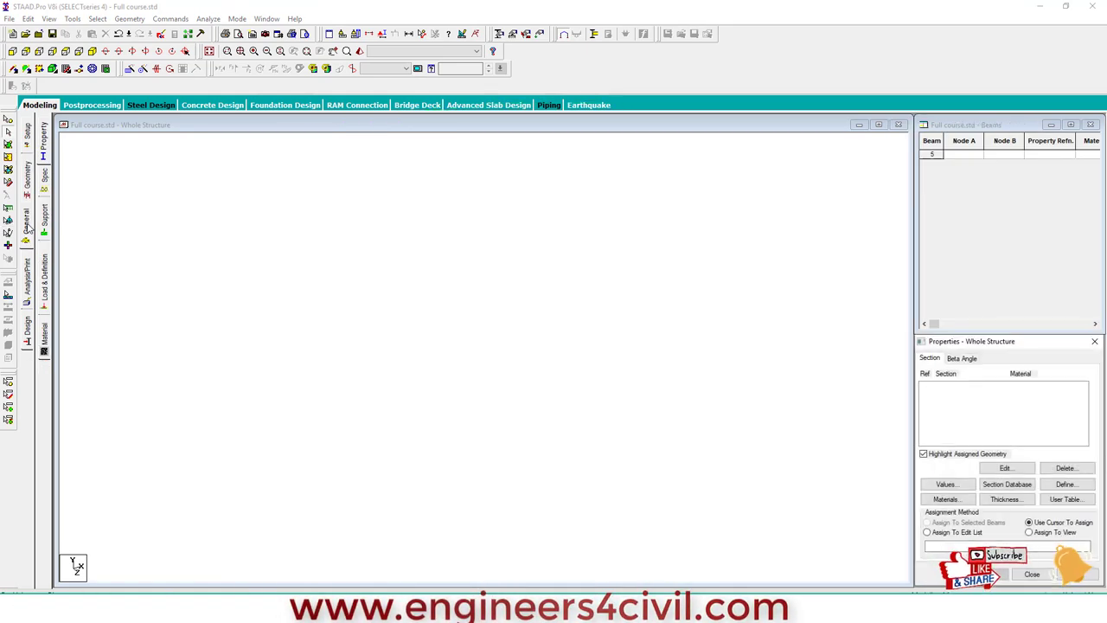
Open the Support page for the whole structure and mark up the global axes
left_click_drag(31, 221, 52, 145)
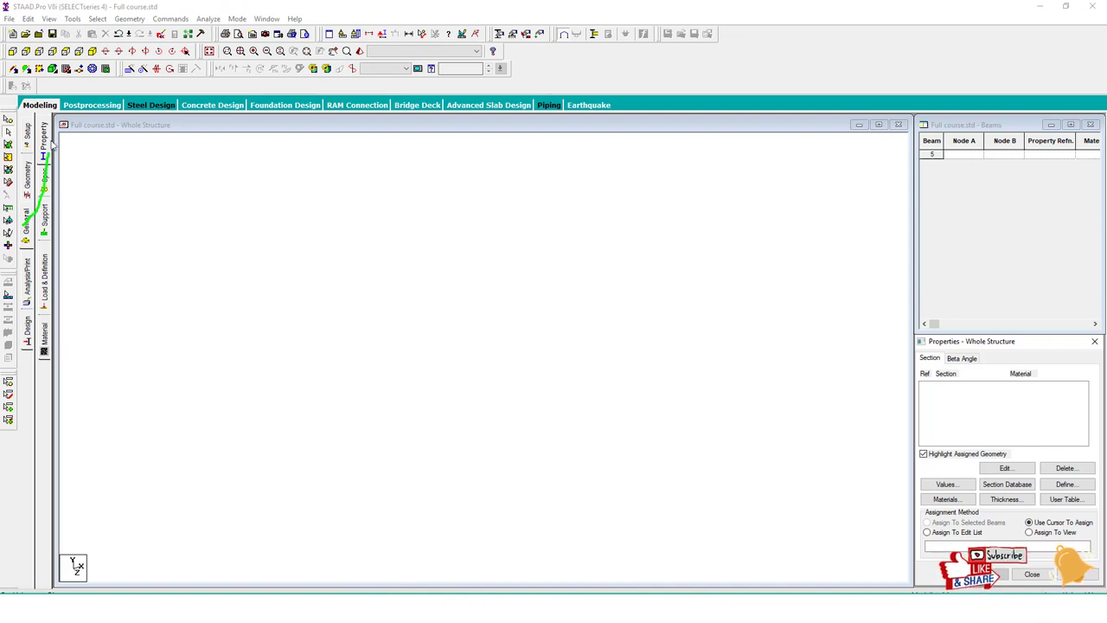
left_click(49, 224)
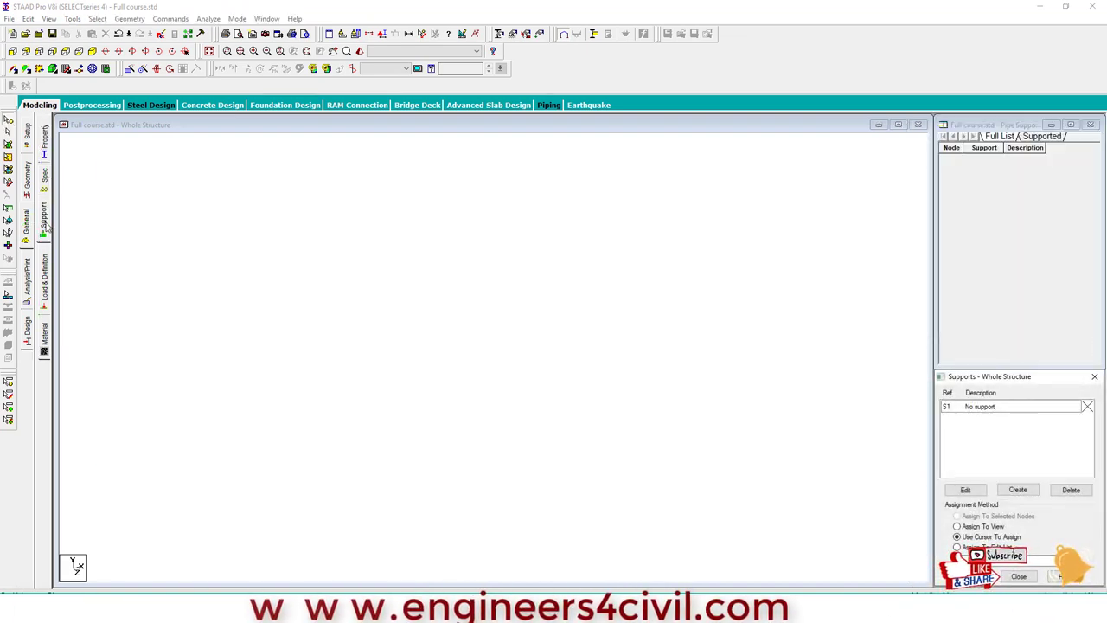
left_click_drag(47, 223, 819, 379)
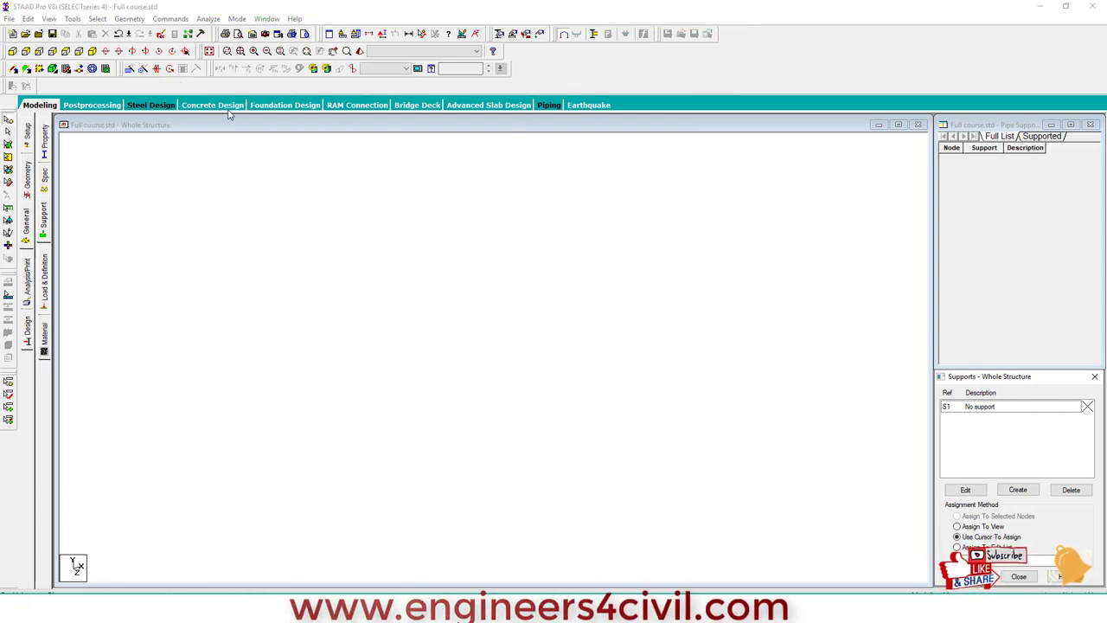
mouse_move(634, 87)
left_mouse_down()
mouse_move(230, 130)
mouse_move(17, 95)
left_mouse_up()
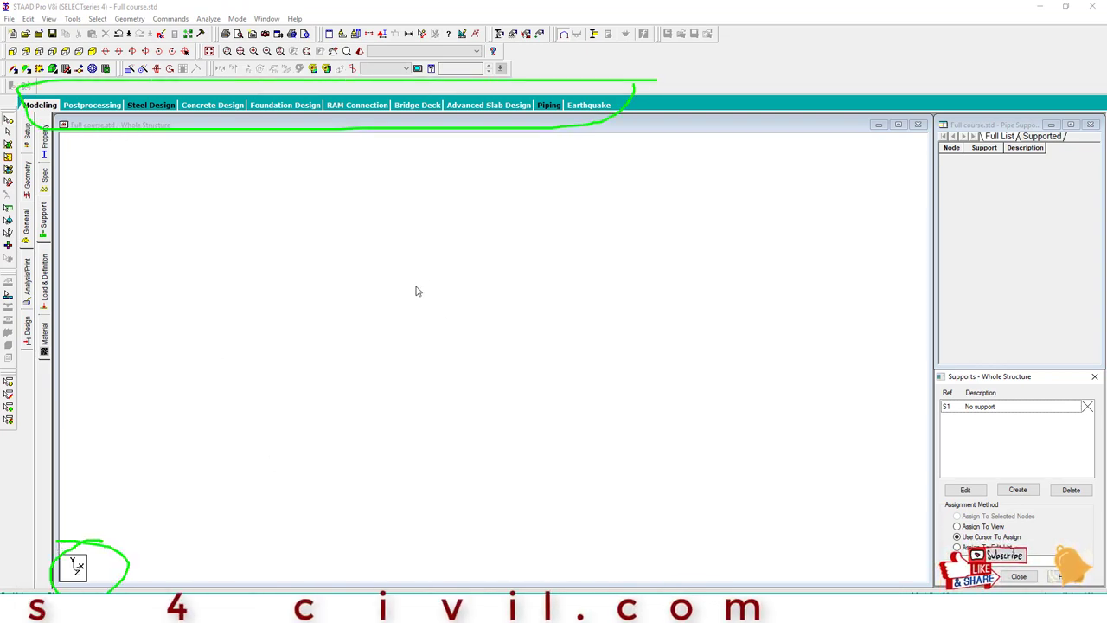
left_click_drag(415, 223, 499, 362)
mouse_move(402, 240)
left_mouse_down()
mouse_move(422, 230)
mouse_move(474, 254)
left_mouse_up()
left_click_drag(474, 233, 504, 208)
mouse_move(480, 344)
left_mouse_down()
mouse_move(522, 373)
mouse_move(567, 373)
left_mouse_up()
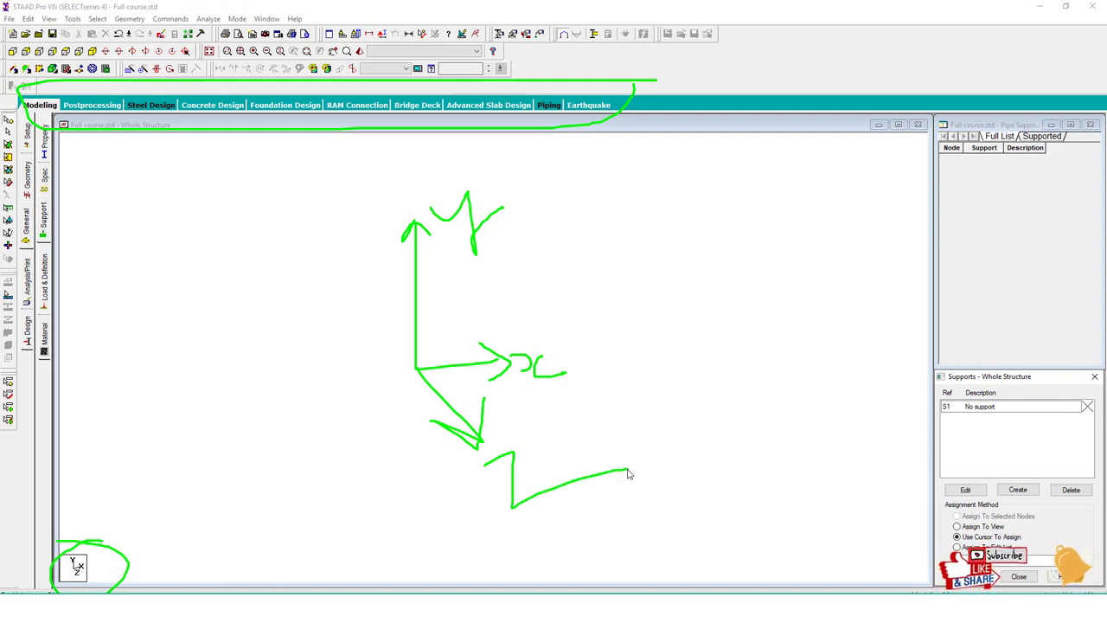
key("Escape")
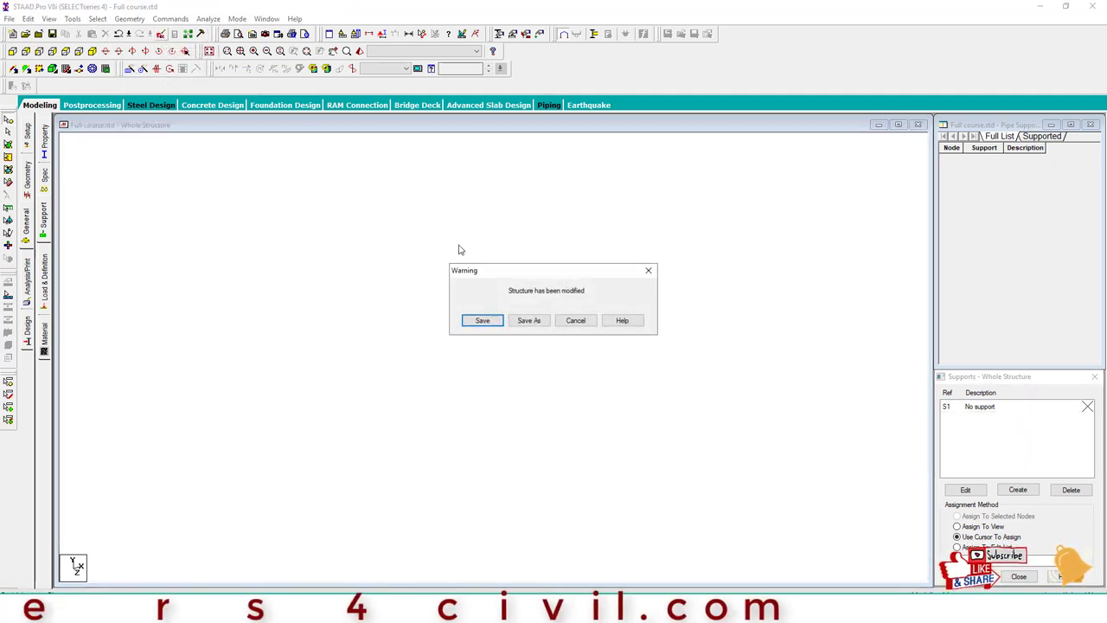
Save the modified structure so Full course.std opens in the STAAD Editor
left_click(498, 328)
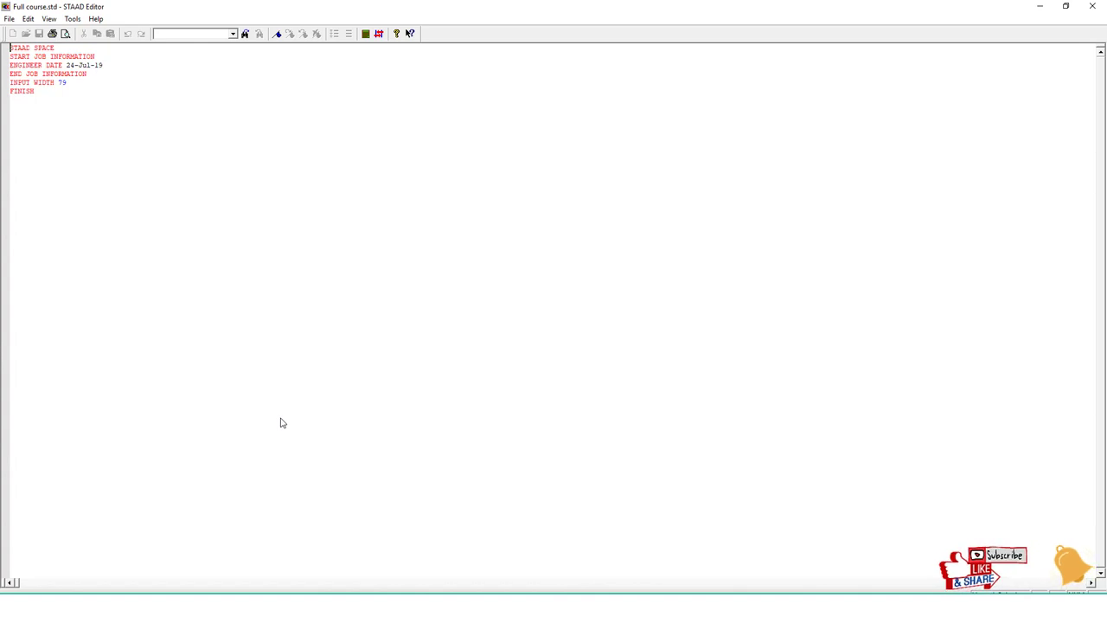
Launch Magnifier from a Start search for 'mag' and zoom to 300%
key("super")
type("mag")
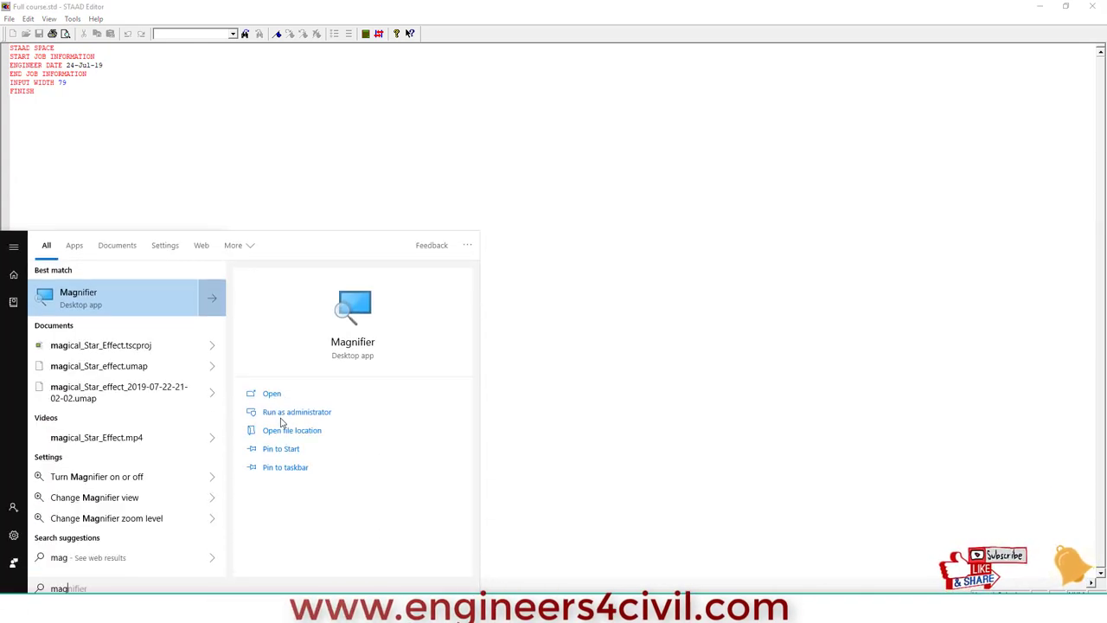
left_click(95, 307)
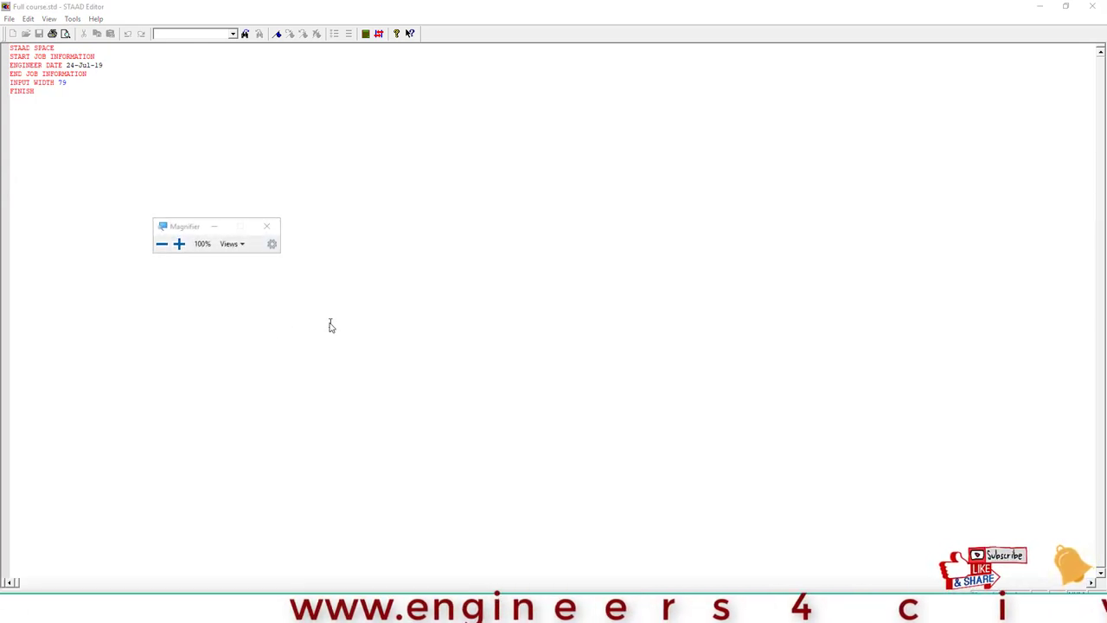
left_click(180, 245)
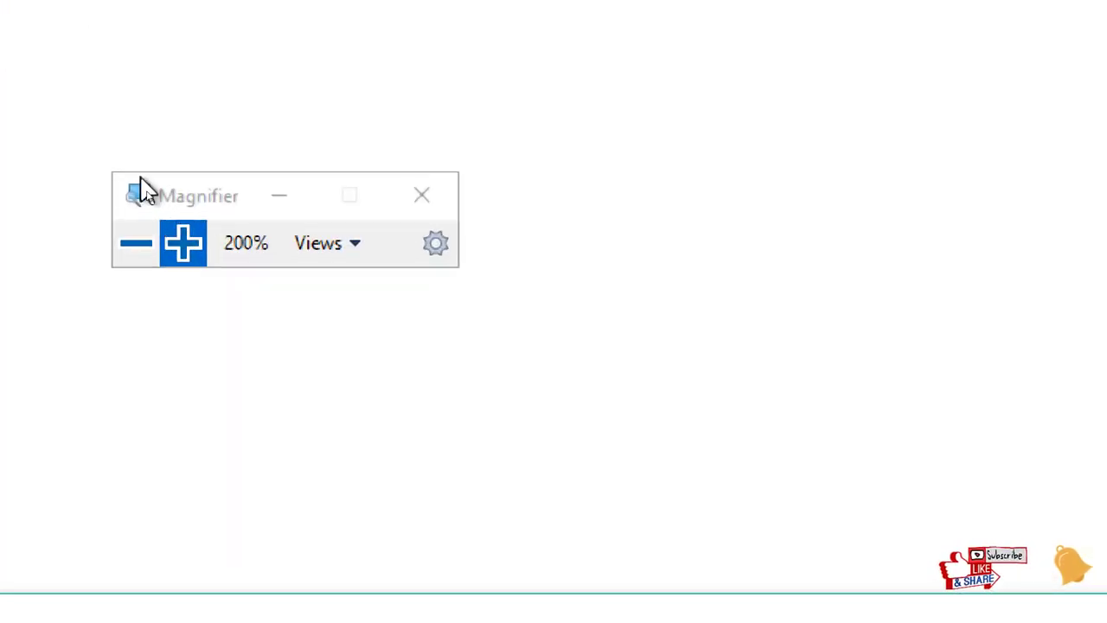
left_click(183, 243)
left_click_drag(225, 173, 514, 260)
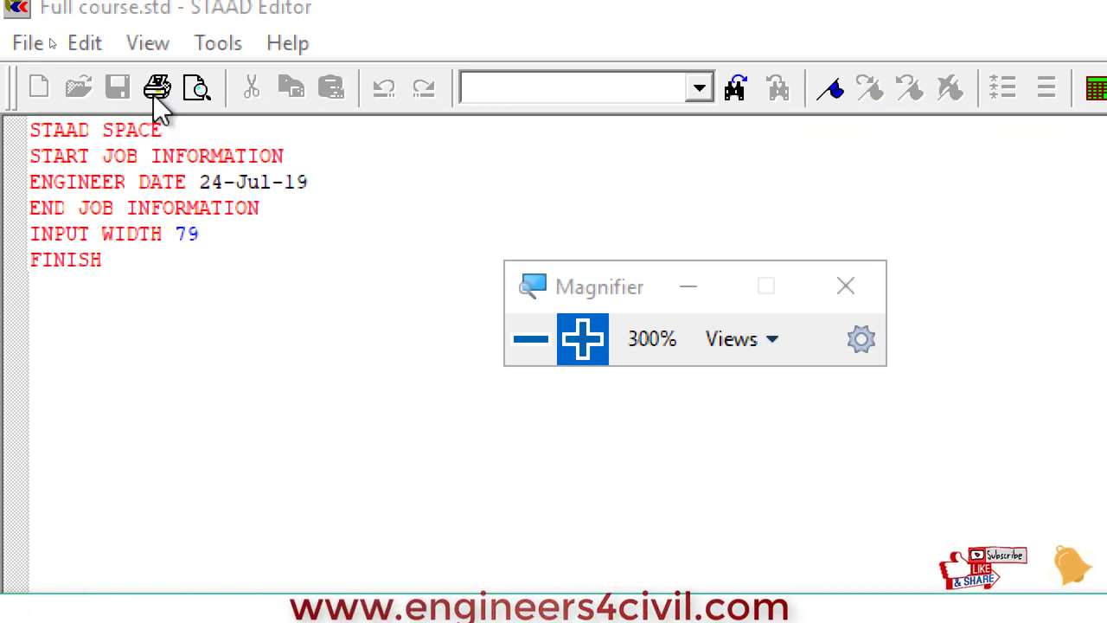
Highlight the STAAD SPACE, job information, INPUT WIDTH 79 and FINISH lines in turn
left_click_drag(173, 129, 30, 129)
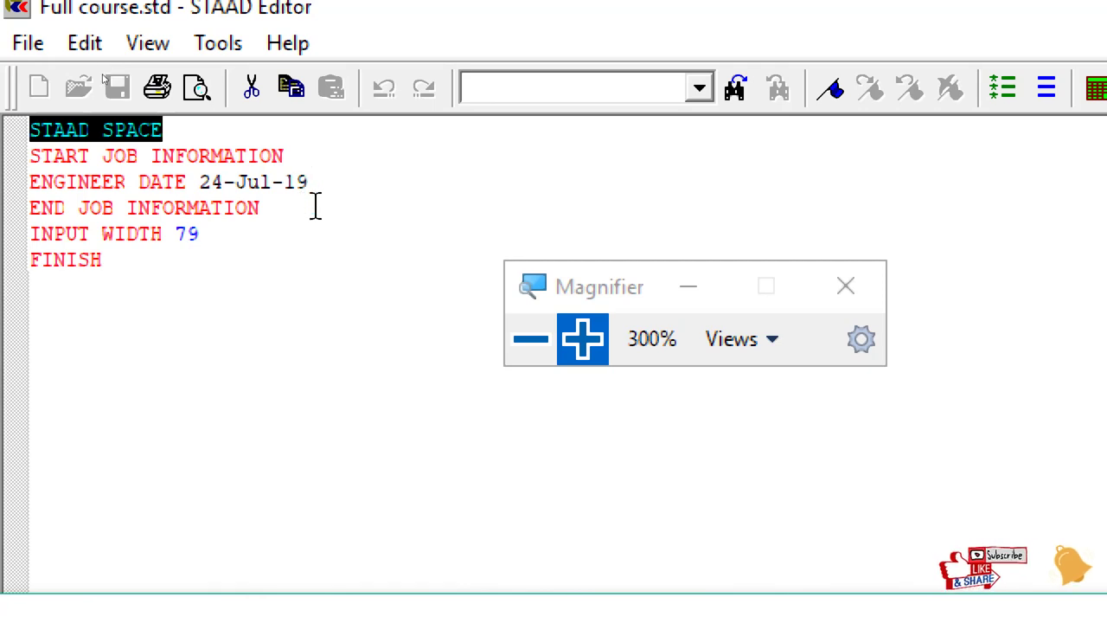
mouse_move(316, 208)
left_mouse_down()
mouse_move(212, 208)
mouse_move(25, 154)
left_mouse_up()
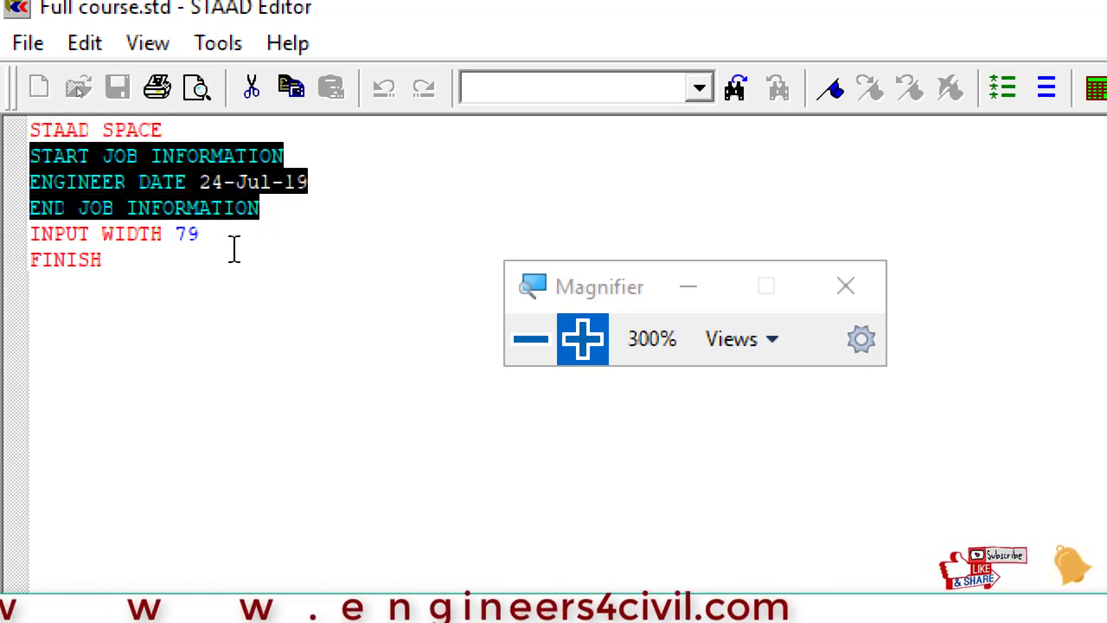
left_click_drag(234, 249, 24, 235)
left_click(186, 256)
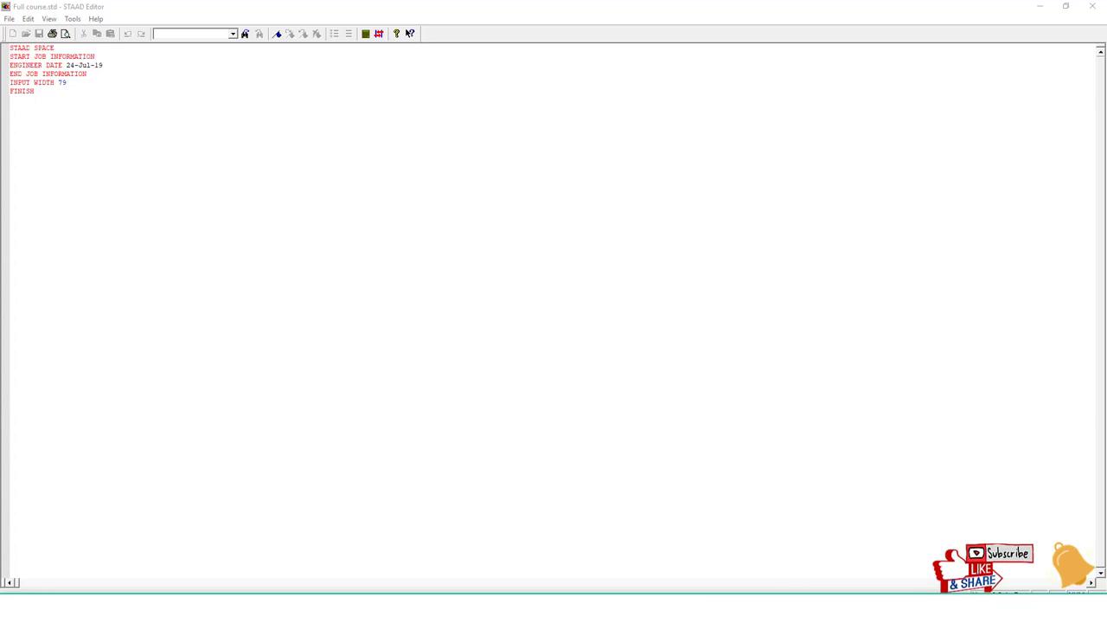
Magnify the editor and highlight the job information block and the INPUT WIDTH 79 line
key("super+plus")
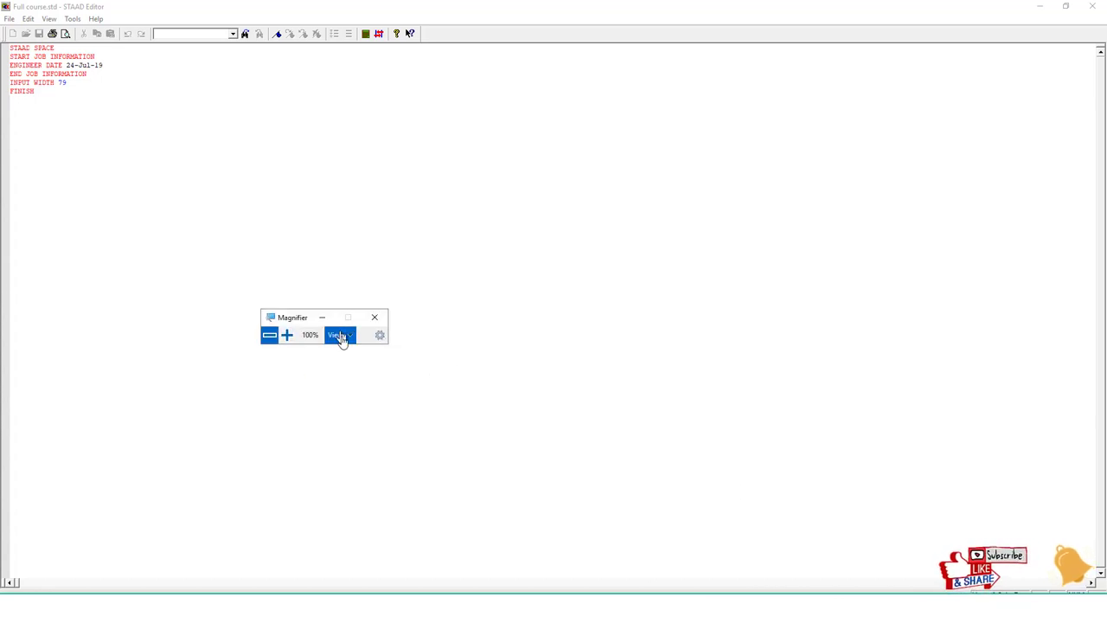
left_click(289, 336)
left_click(288, 336)
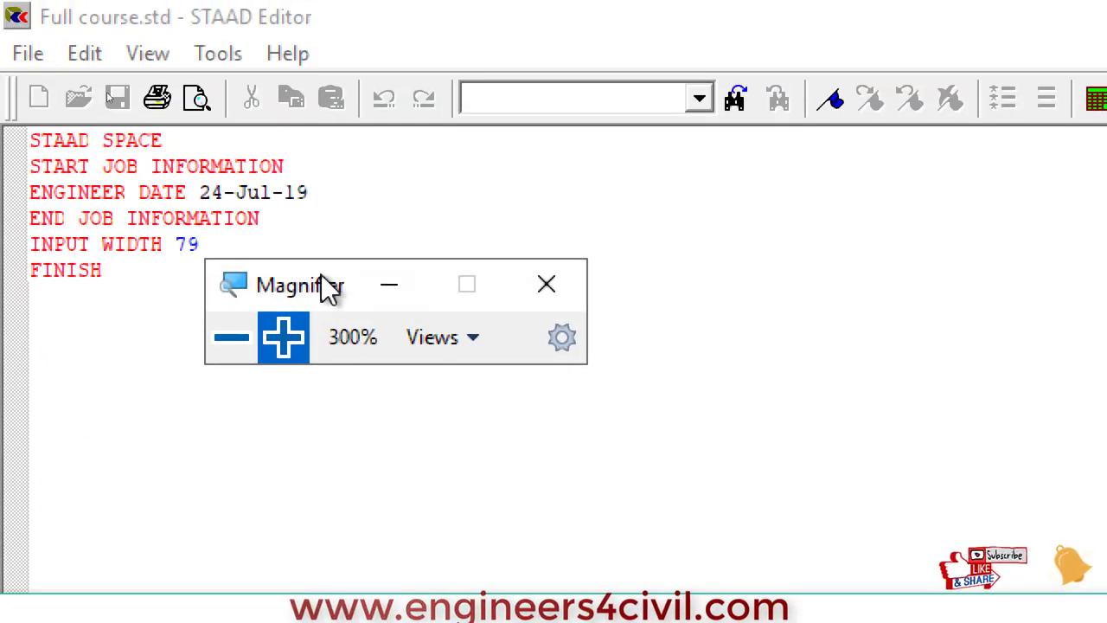
left_click_drag(329, 289, 751, 334)
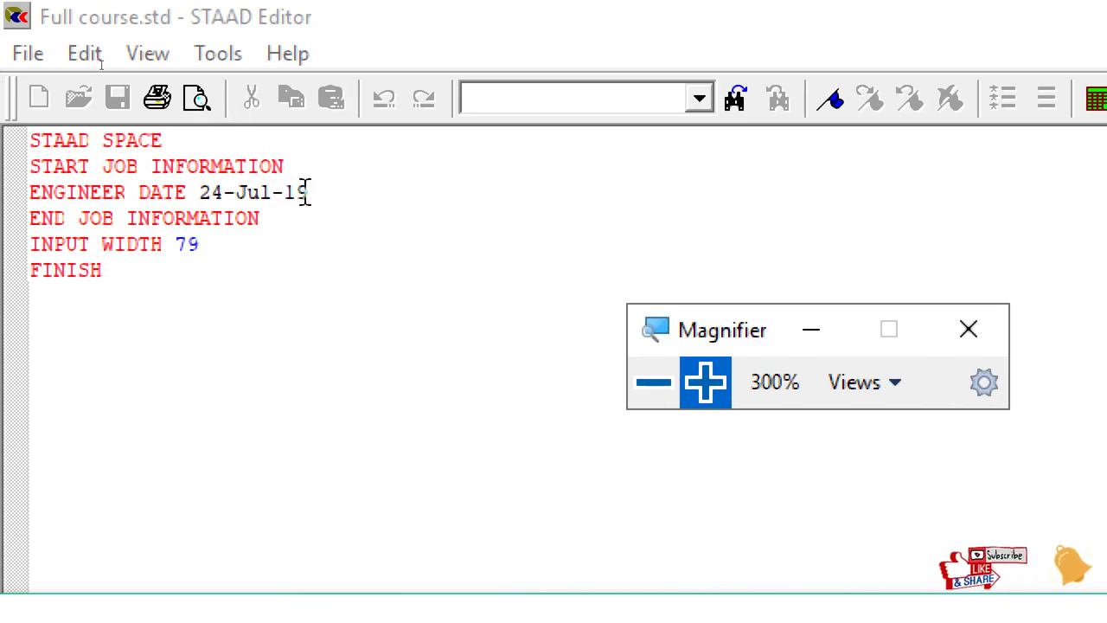
left_click_drag(269, 227, 32, 166)
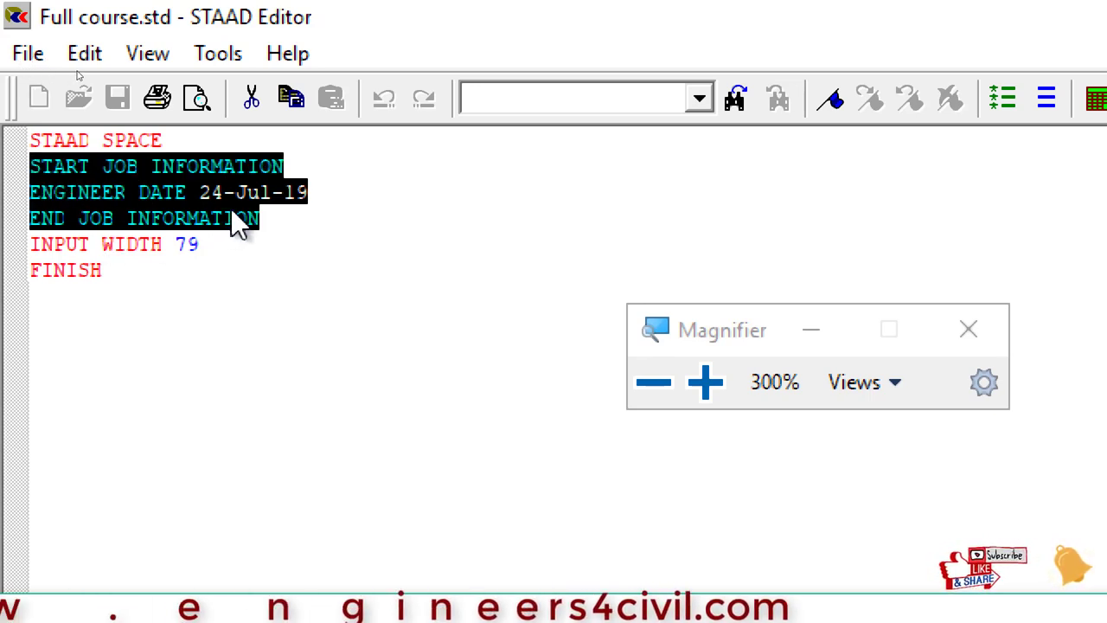
left_click(207, 246)
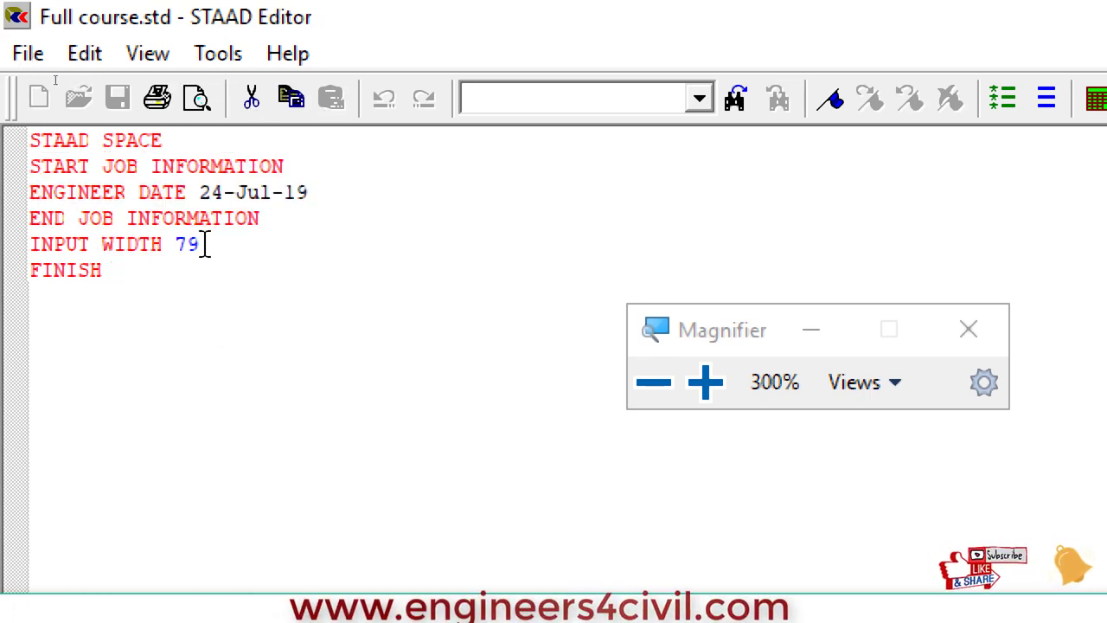
left_click_drag(205, 245, 15, 245)
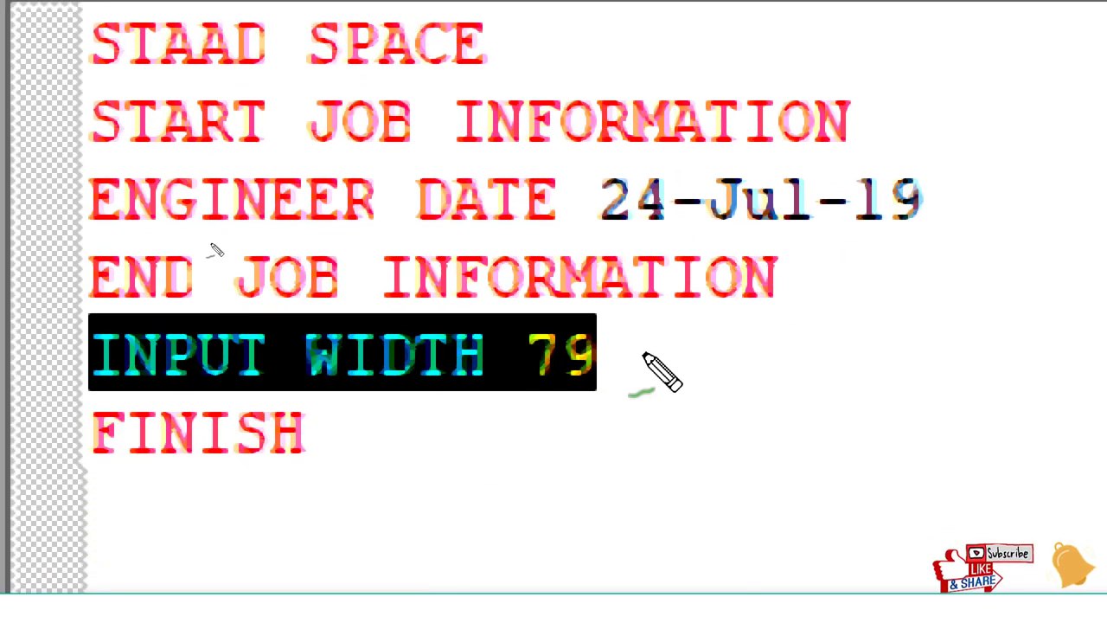
mouse_move(621, 353)
left_mouse_down()
mouse_move(969, 372)
mouse_move(882, 346)
mouse_move(936, 424)
mouse_move(884, 333)
left_mouse_up()
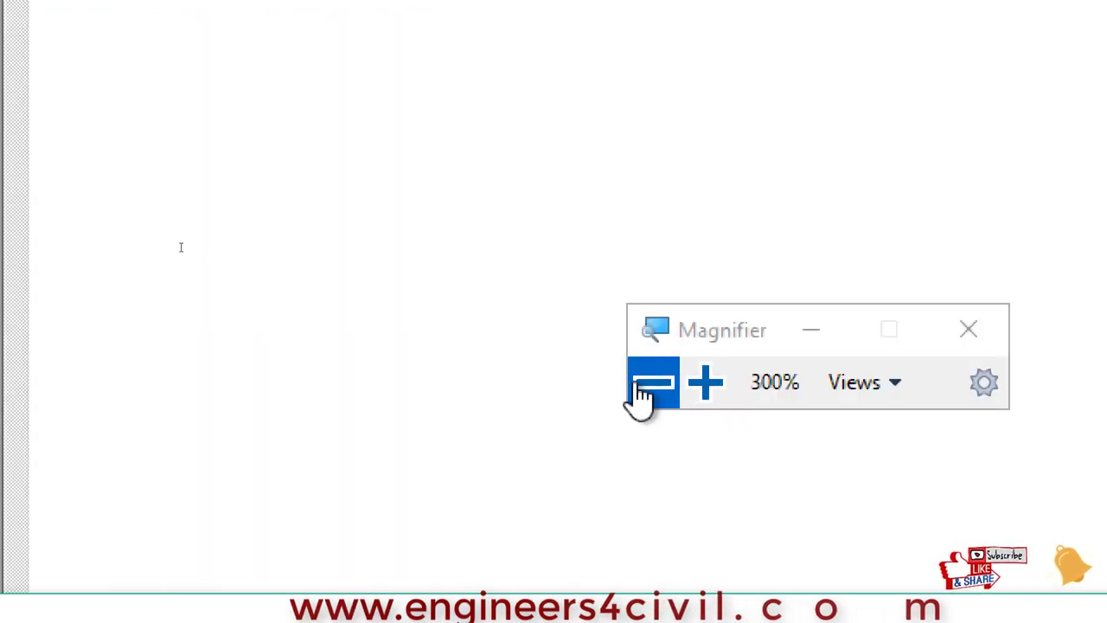
Insert blank lines after INPUT WIDTH 79, above FINISH, for the new model commands
left_click(650, 383)
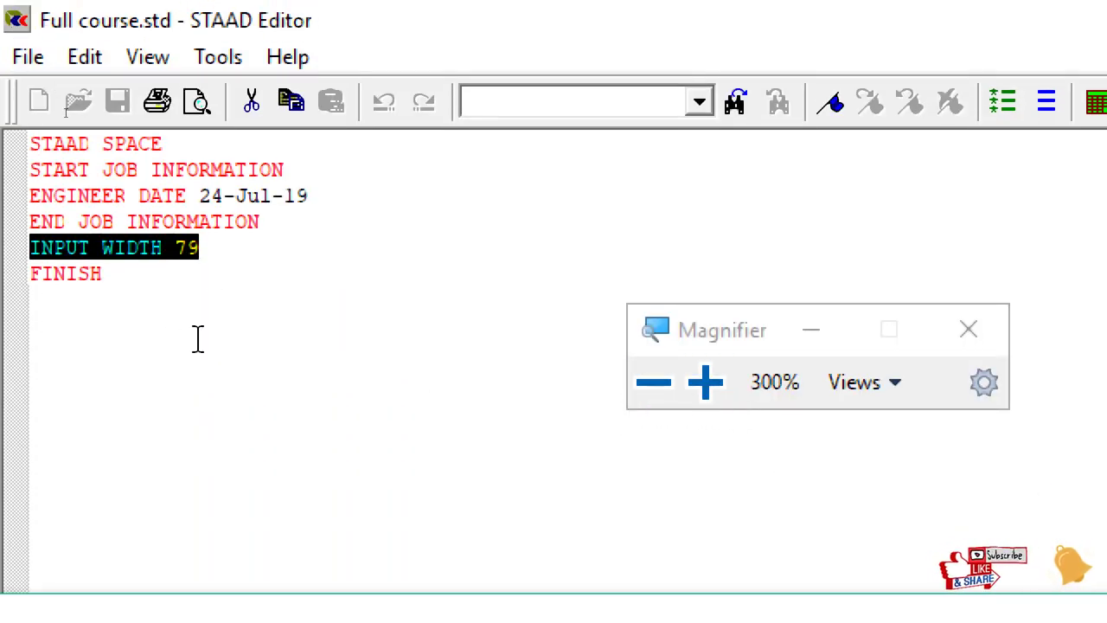
left_click(136, 277)
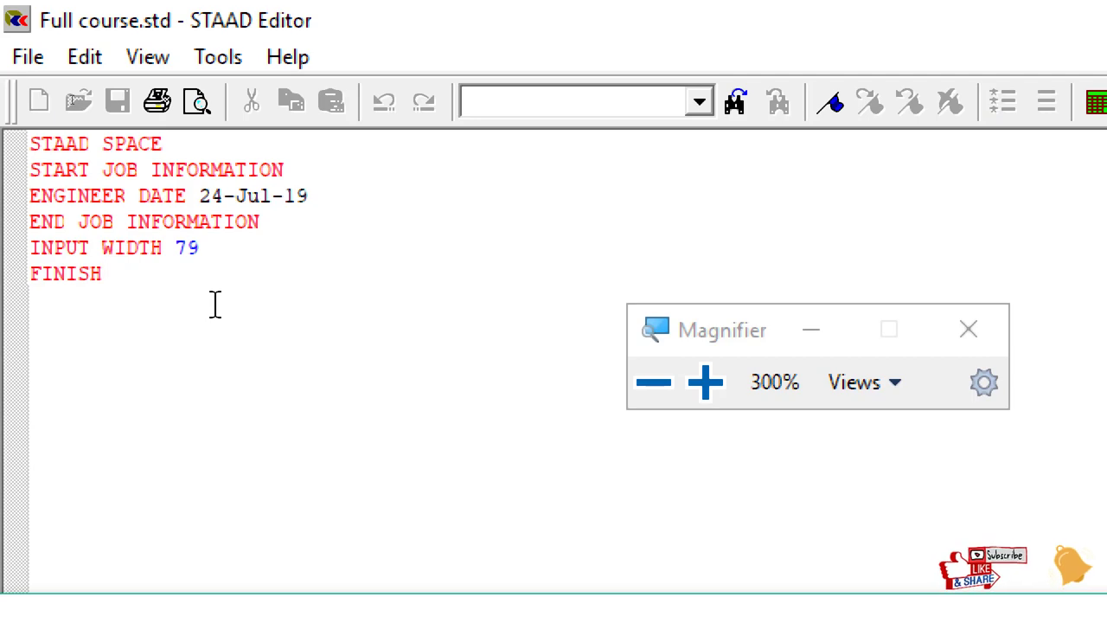
key("Return")
key("Return")
key("Return")
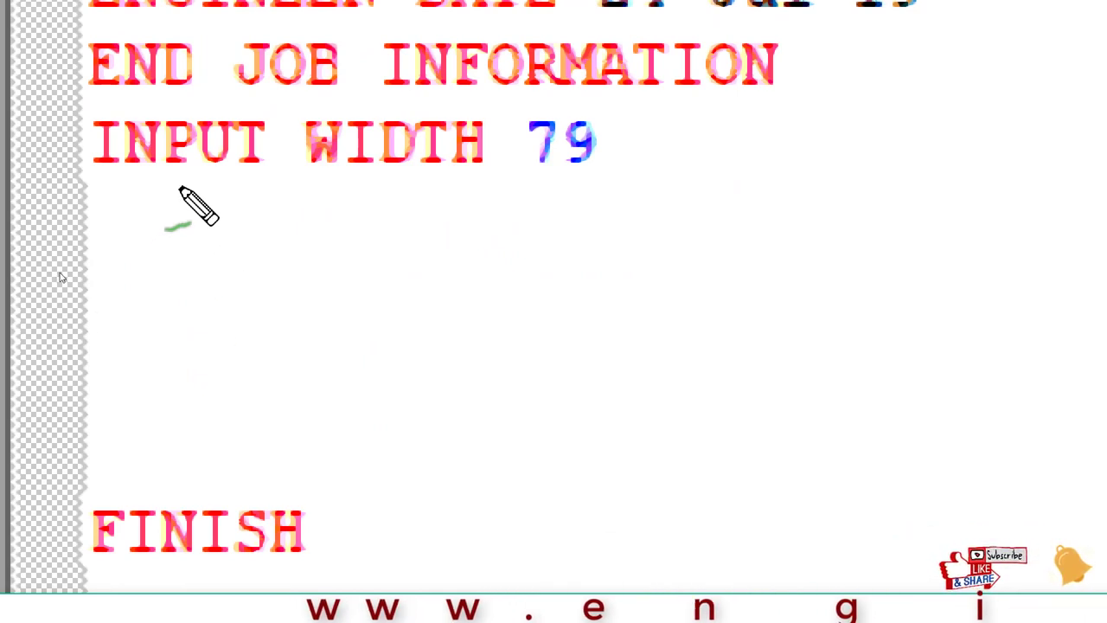
left_click_drag(179, 182, 173, 158)
left_click_drag(229, 235, 250, 491)
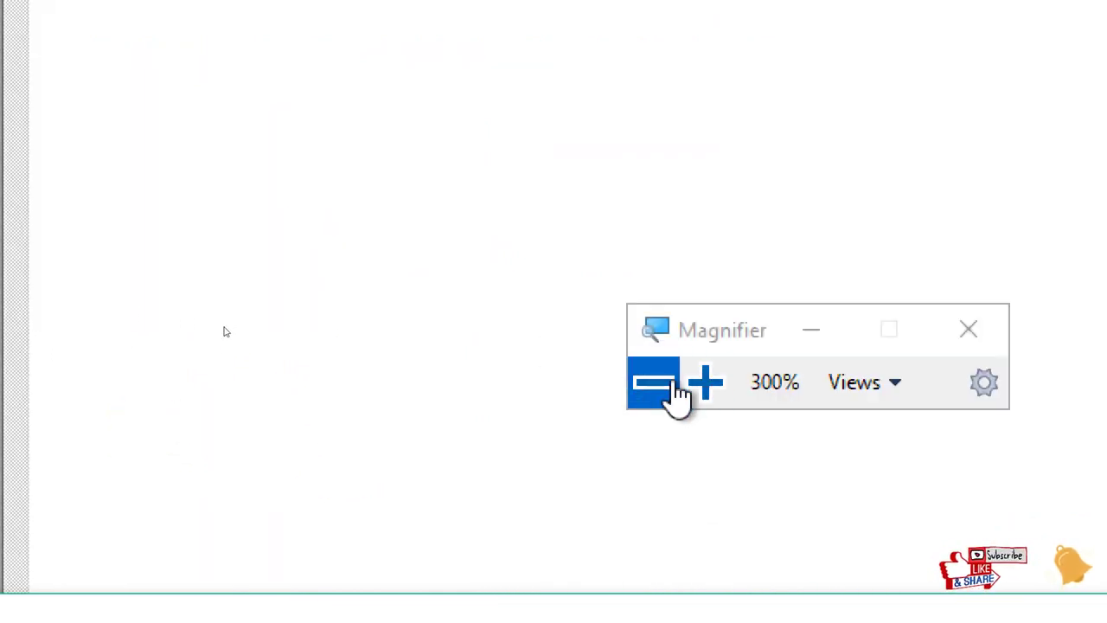
left_click(662, 385)
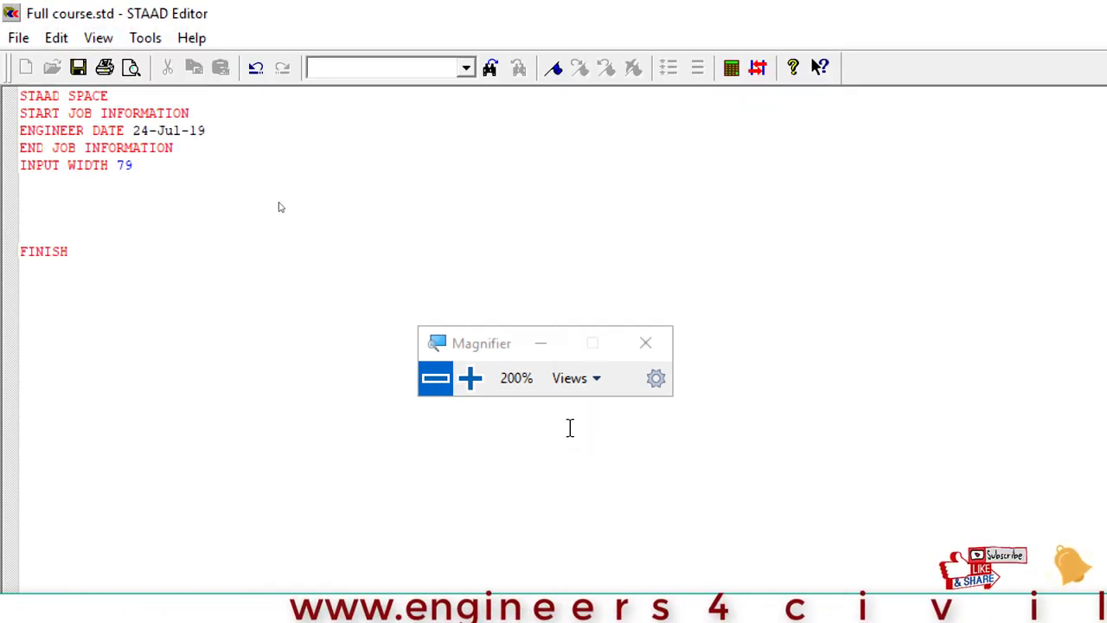
key("ctrl+2")
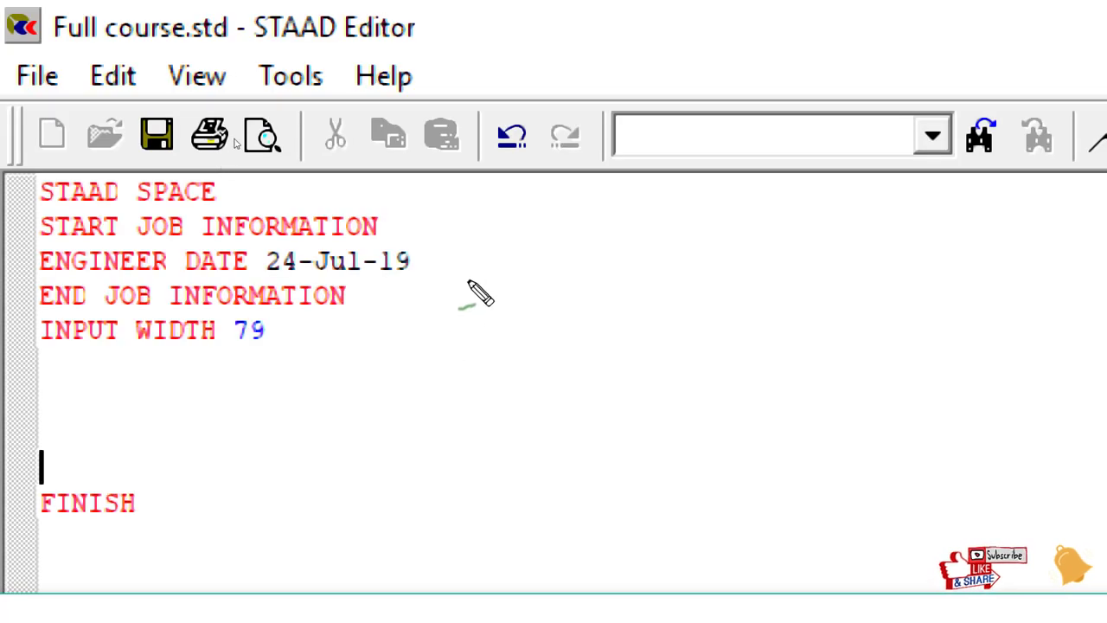
left_click_drag(466, 343, 481, 337)
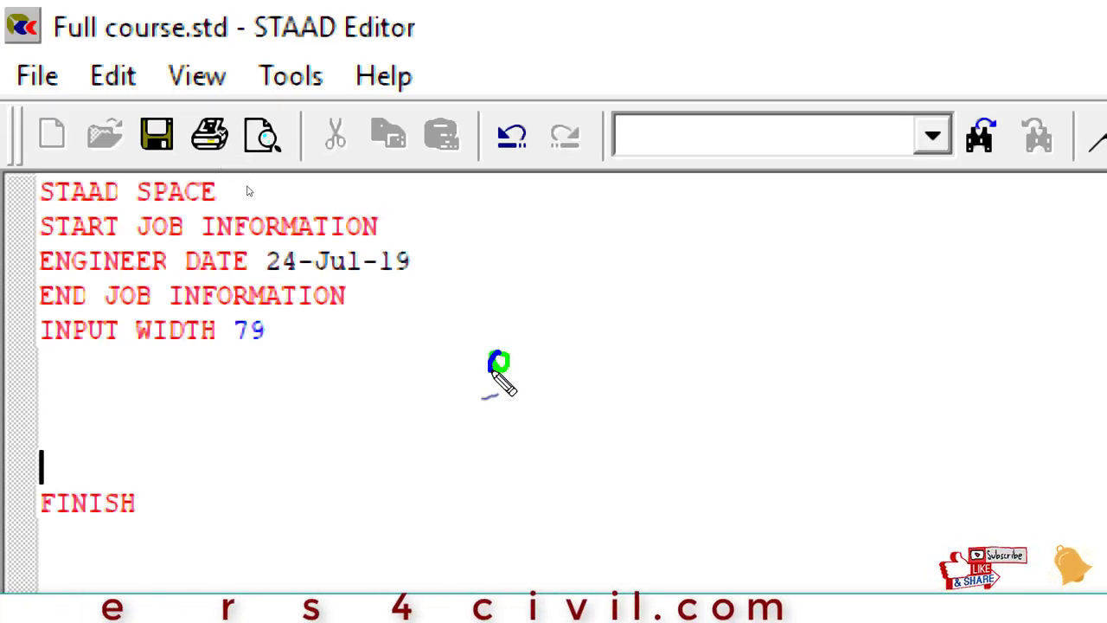
key("b")
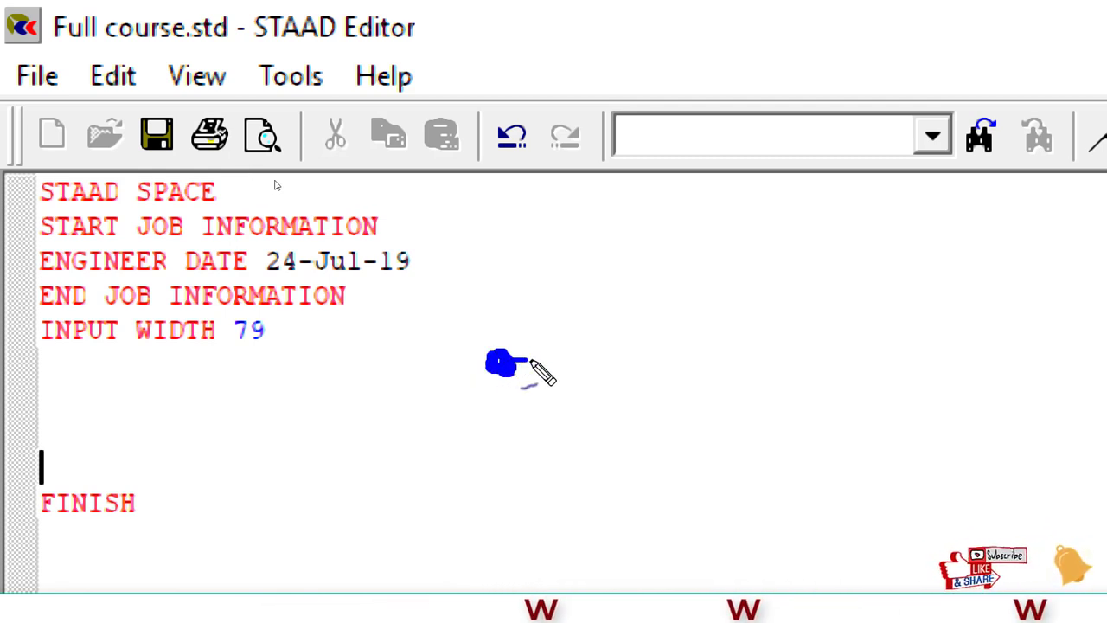
left_click_drag(502, 362, 815, 360, "shift")
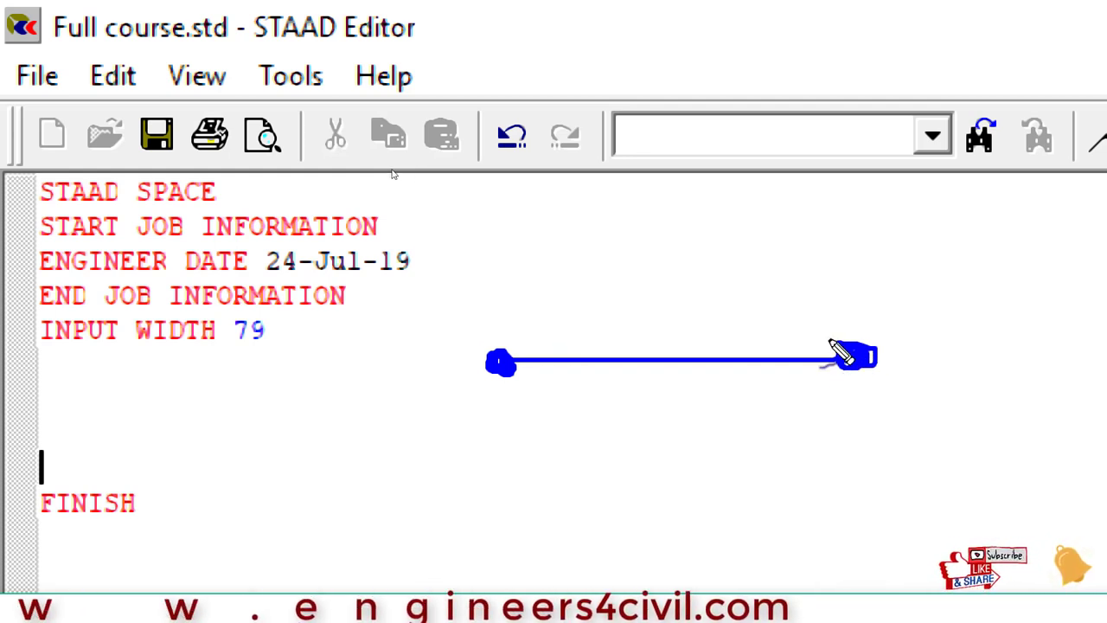
mouse_move(482, 346)
left_mouse_down()
mouse_move(535, 304)
mouse_move(559, 258)
left_mouse_up()
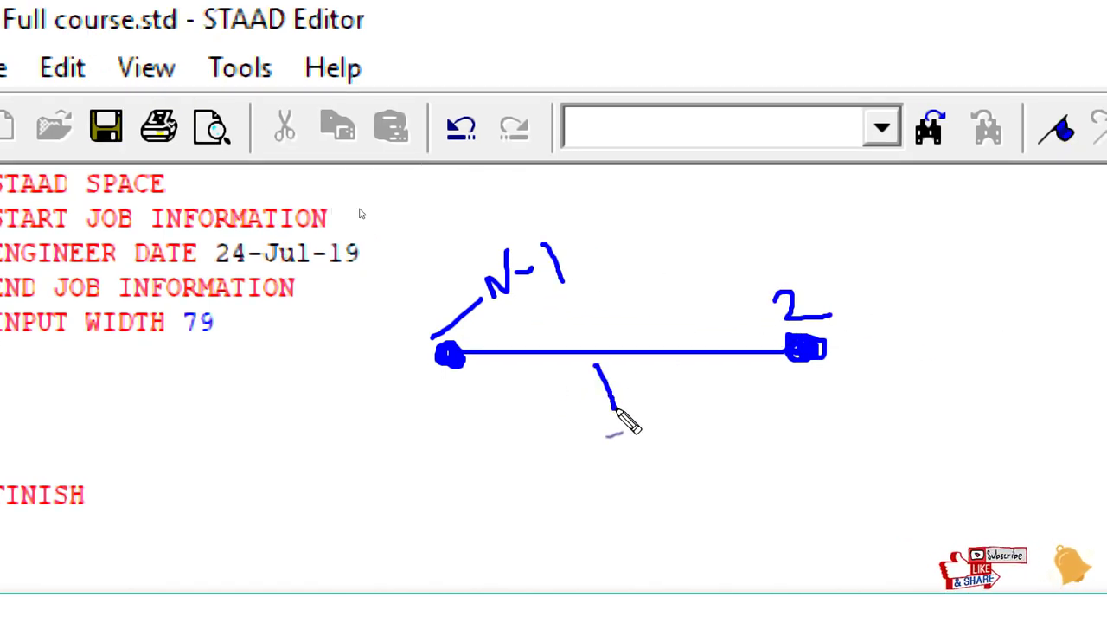
mouse_move(616, 412)
left_mouse_down()
mouse_move(678, 364)
mouse_move(644, 391)
left_mouse_up()
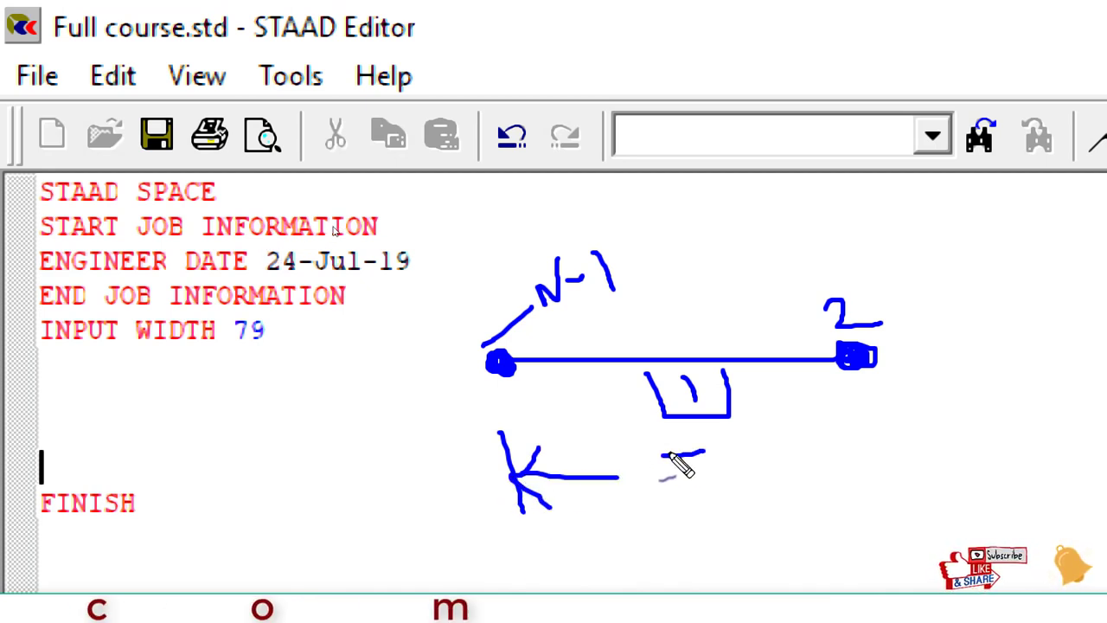
mouse_move(669, 456)
left_mouse_down()
mouse_move(661, 495)
mouse_move(884, 465)
mouse_move(890, 487)
left_mouse_up()
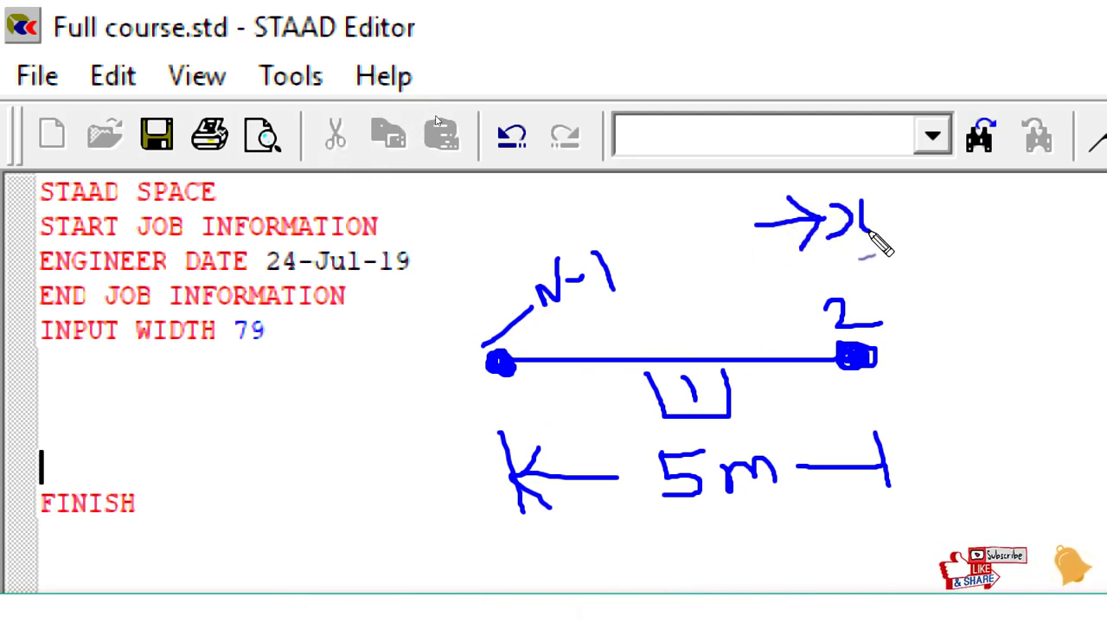
left_click_drag(869, 202, 881, 231)
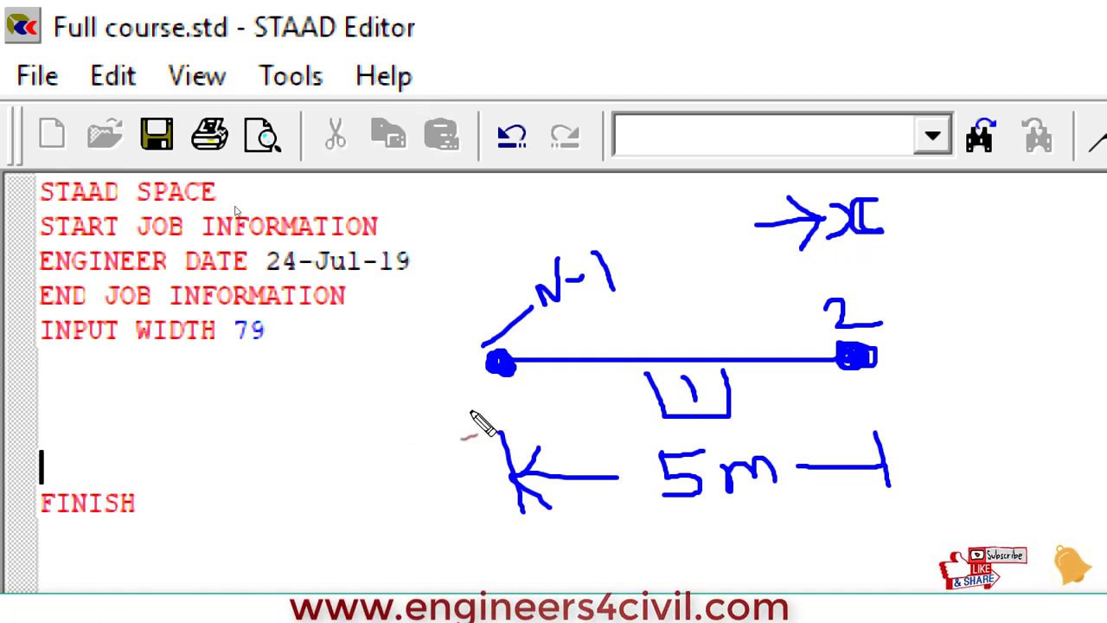
key("r")
left_click_drag(464, 398, 457, 420)
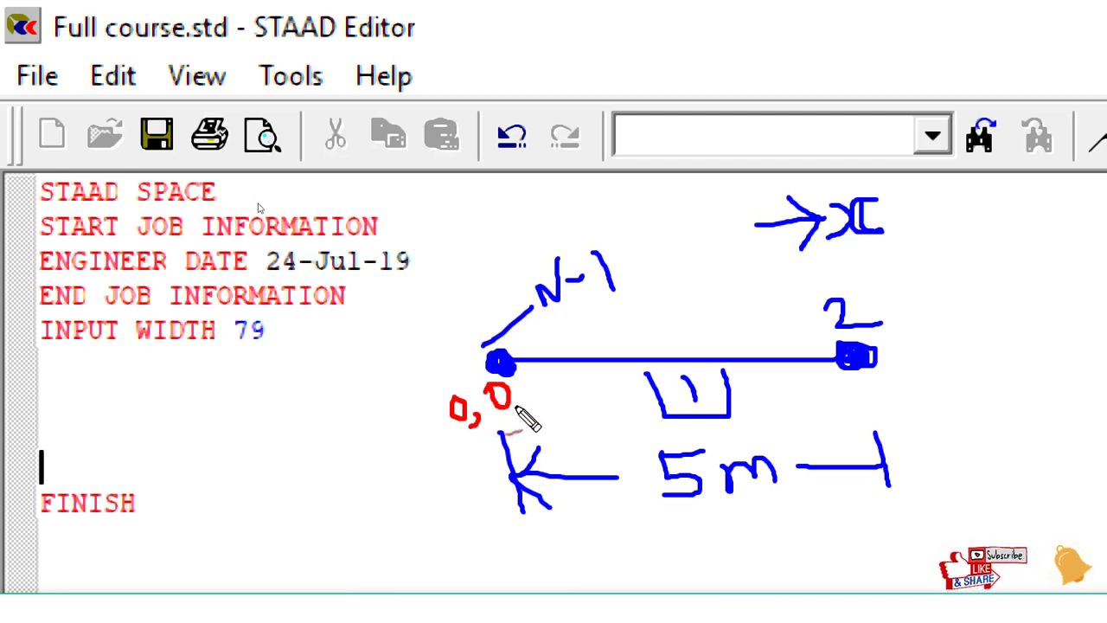
left_click_drag(539, 385, 538, 386)
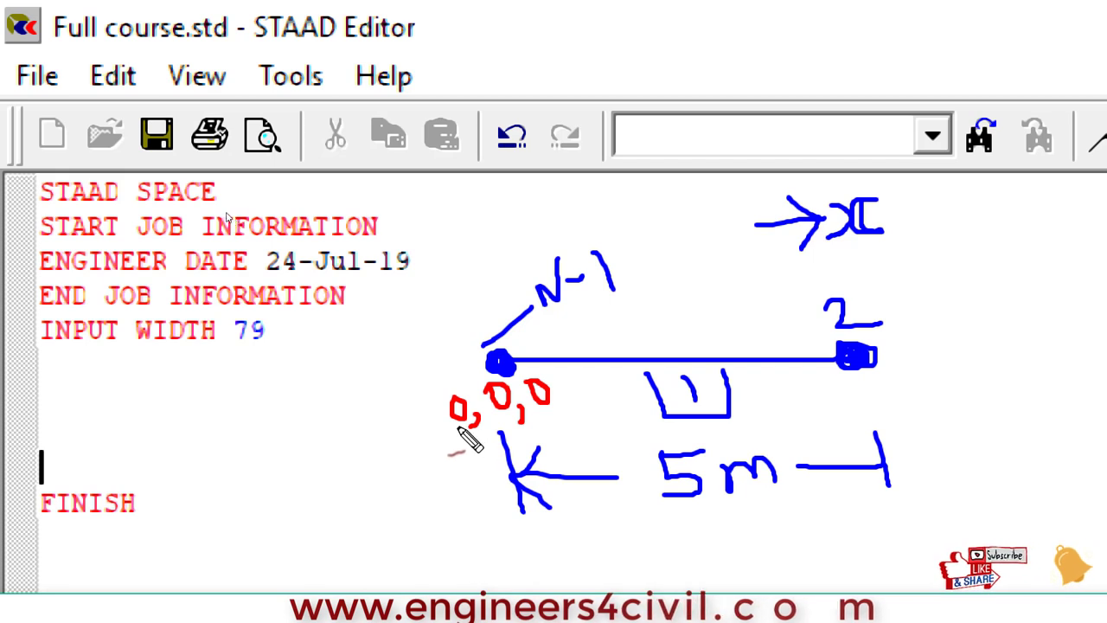
left_click_drag(435, 400, 446, 442)
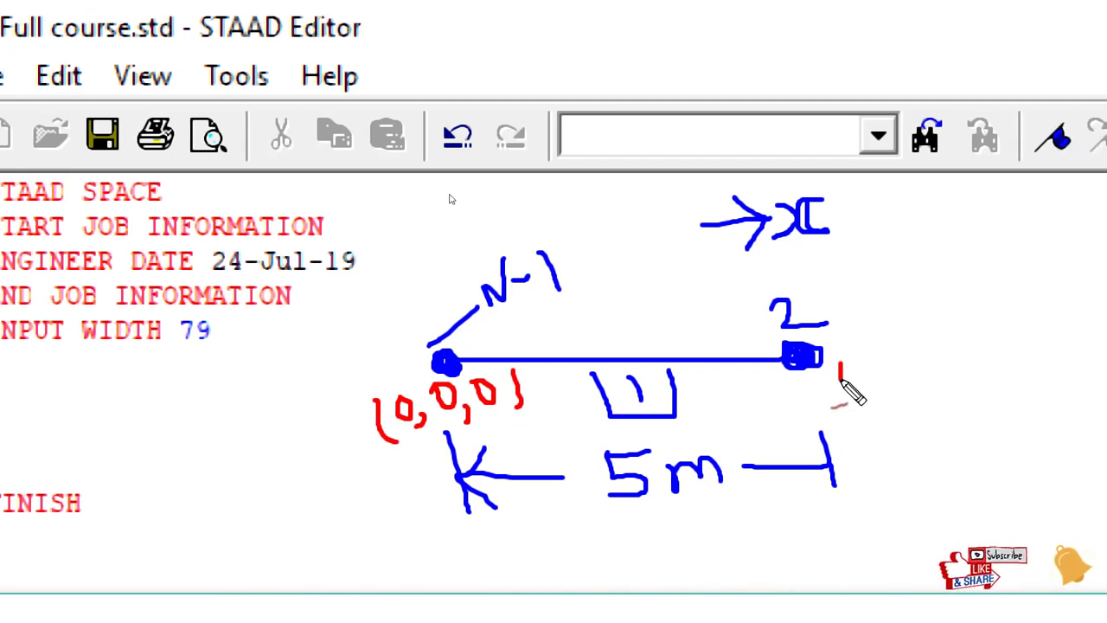
mouse_move(862, 387)
left_mouse_down()
mouse_move(869, 399)
mouse_move(910, 396)
left_mouse_up()
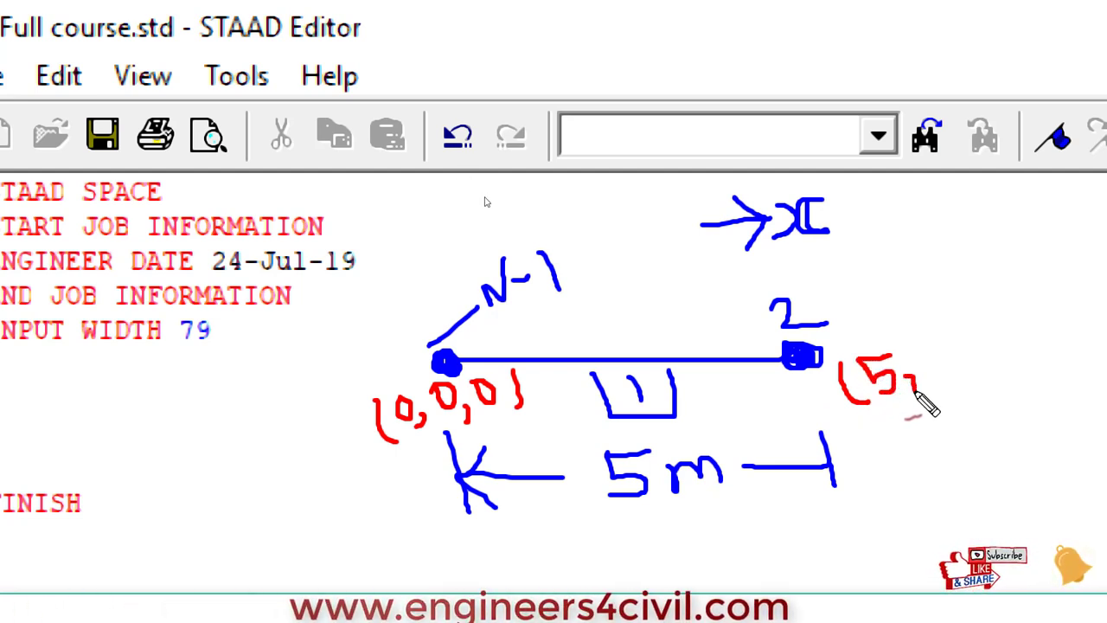
mouse_move(928, 342)
left_mouse_down()
mouse_move(943, 353)
mouse_move(940, 344)
left_mouse_up()
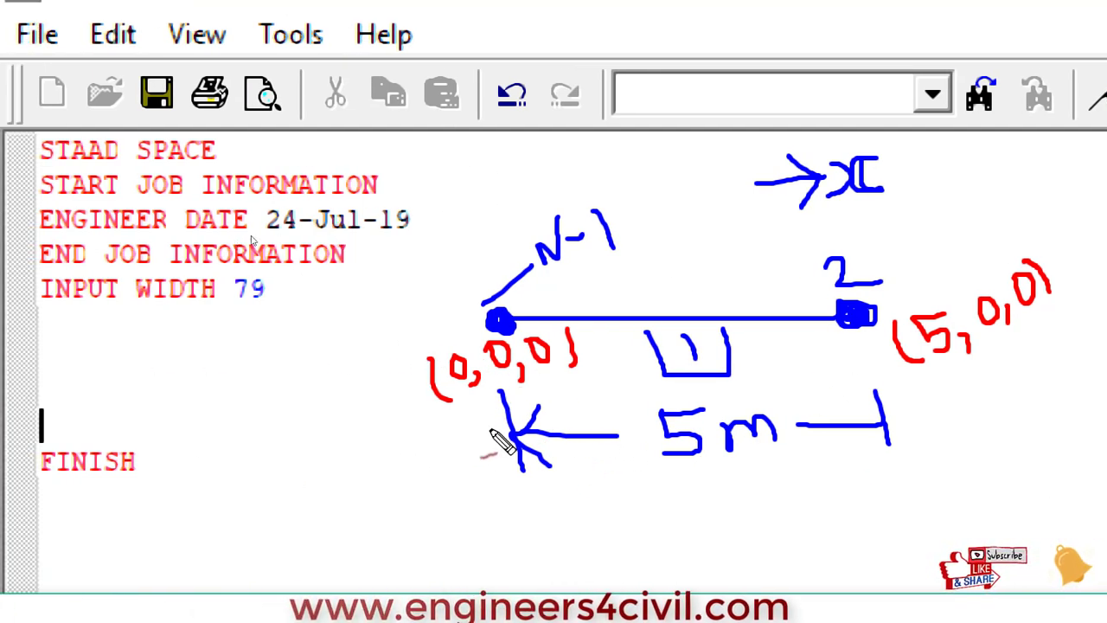
key("Escape")
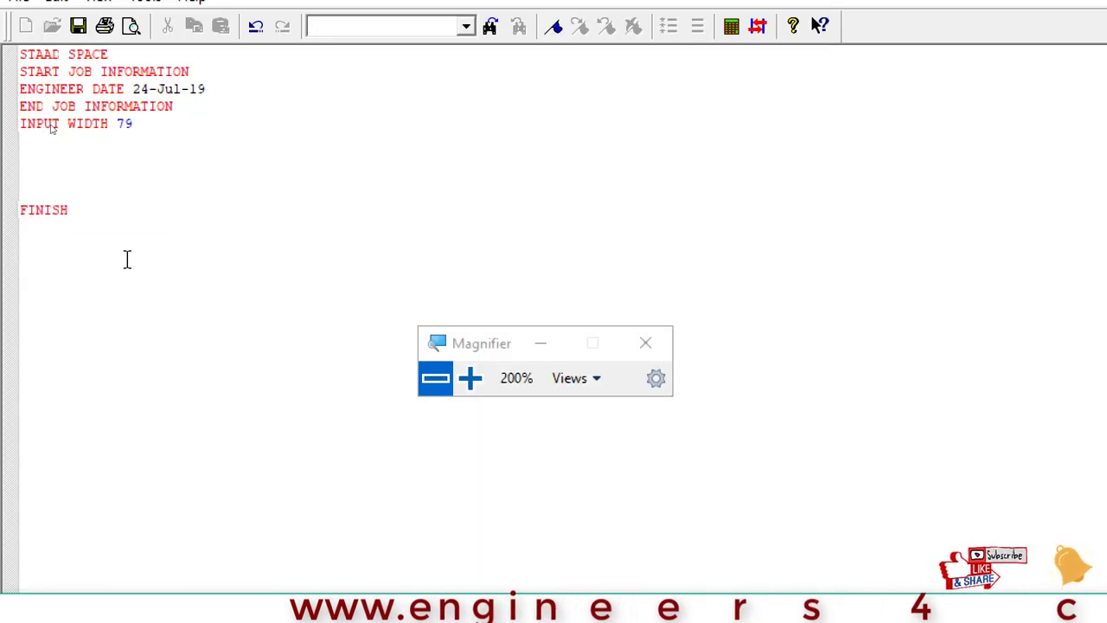
Type the Joint coordinate heading and the first joint line '1 0 0 0'
left_click(471, 378)
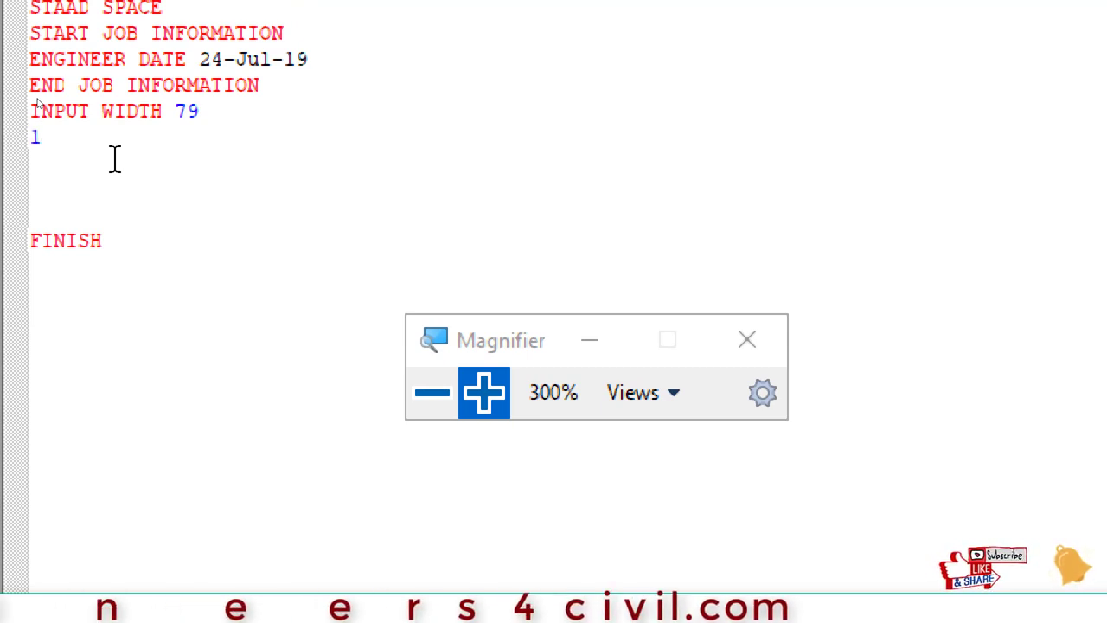
type("oi")
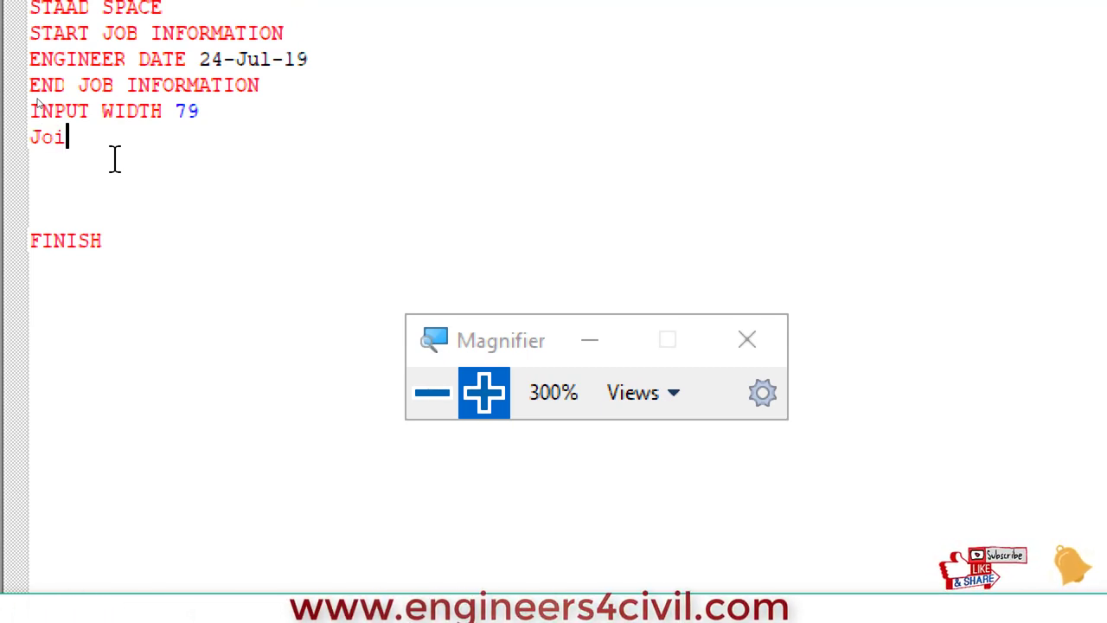
type("nt coordinate")
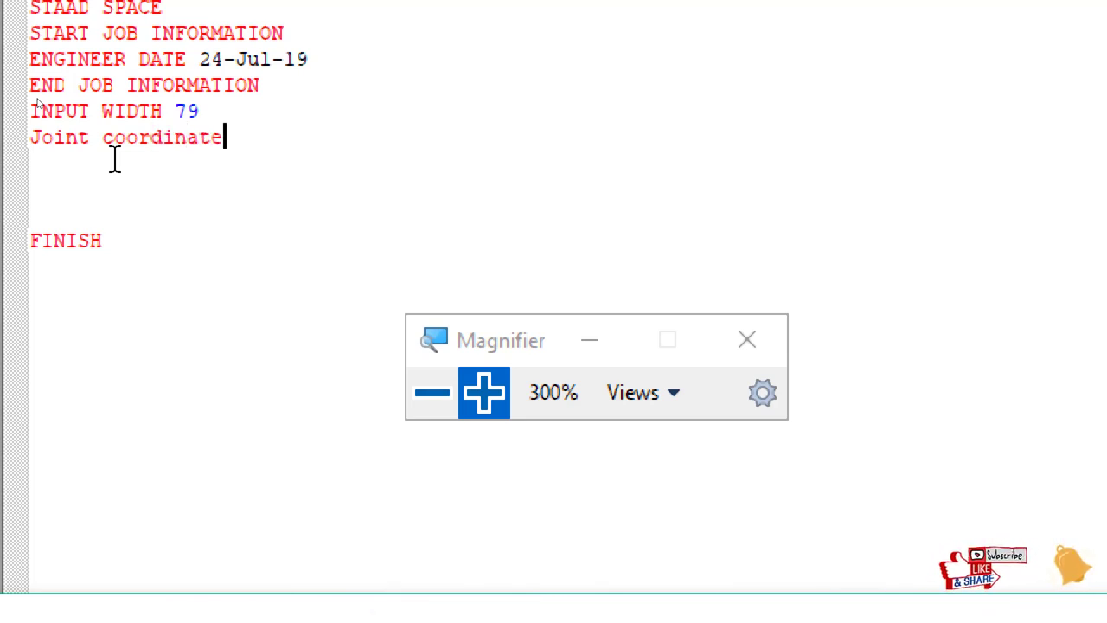
key("Return")
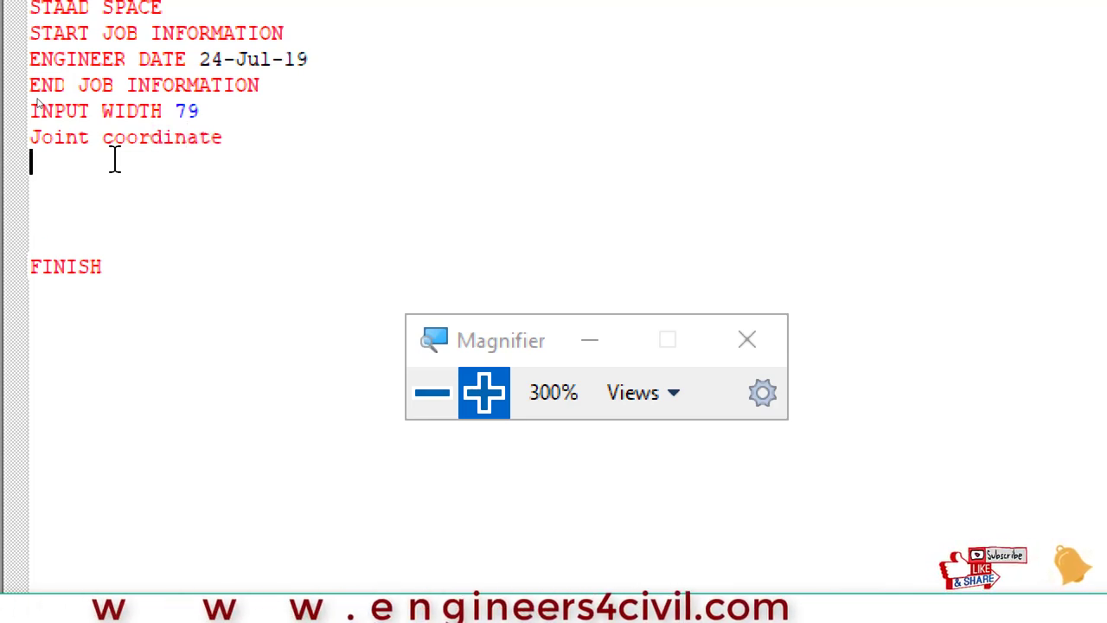
type("1 0 0 0")
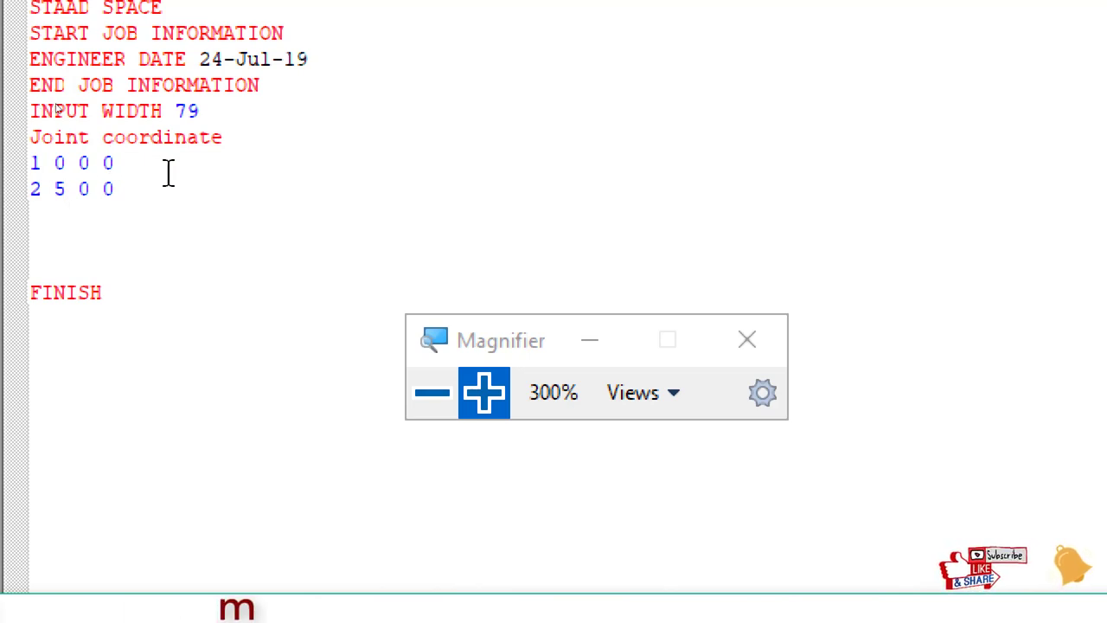
Save the script, close the editor and accept Meter and KiloNewton as input units
left_click(101, 104)
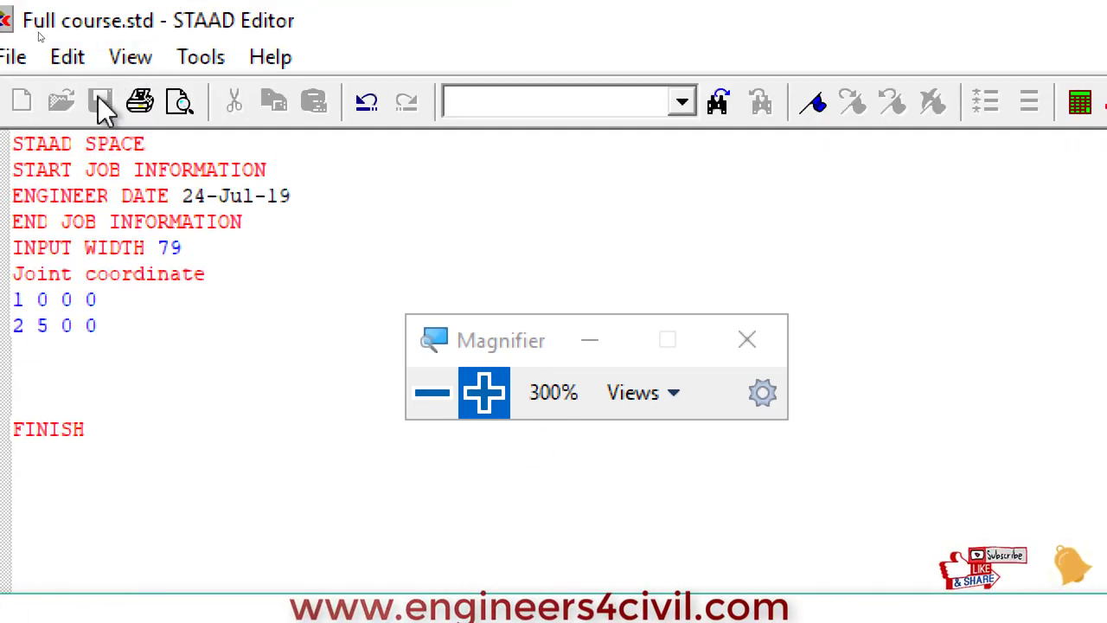
left_click(433, 393)
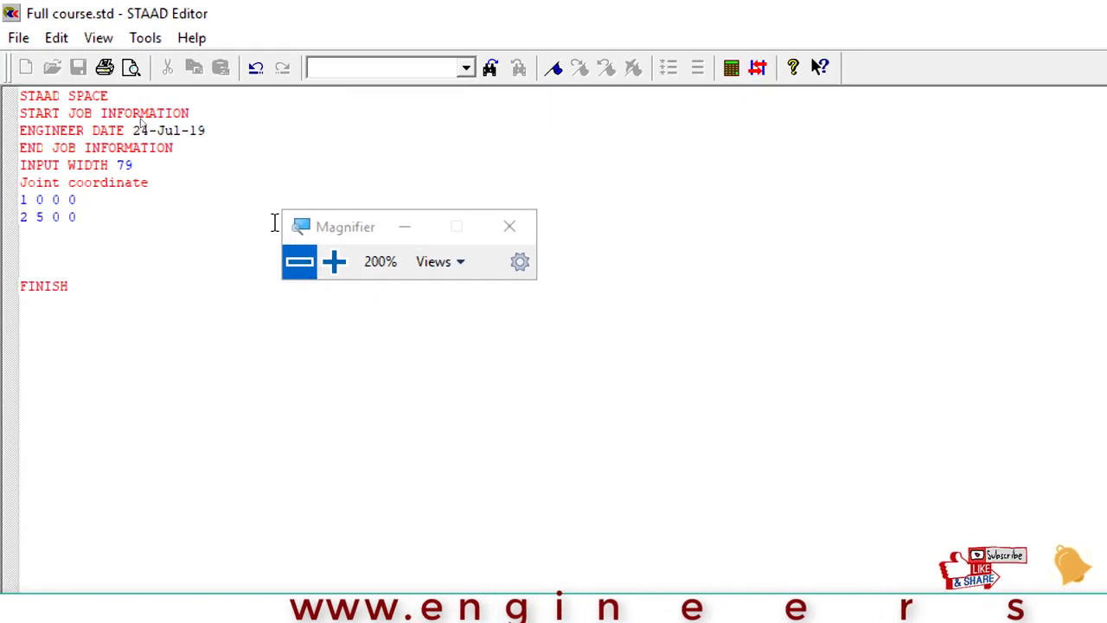
left_click(299, 261)
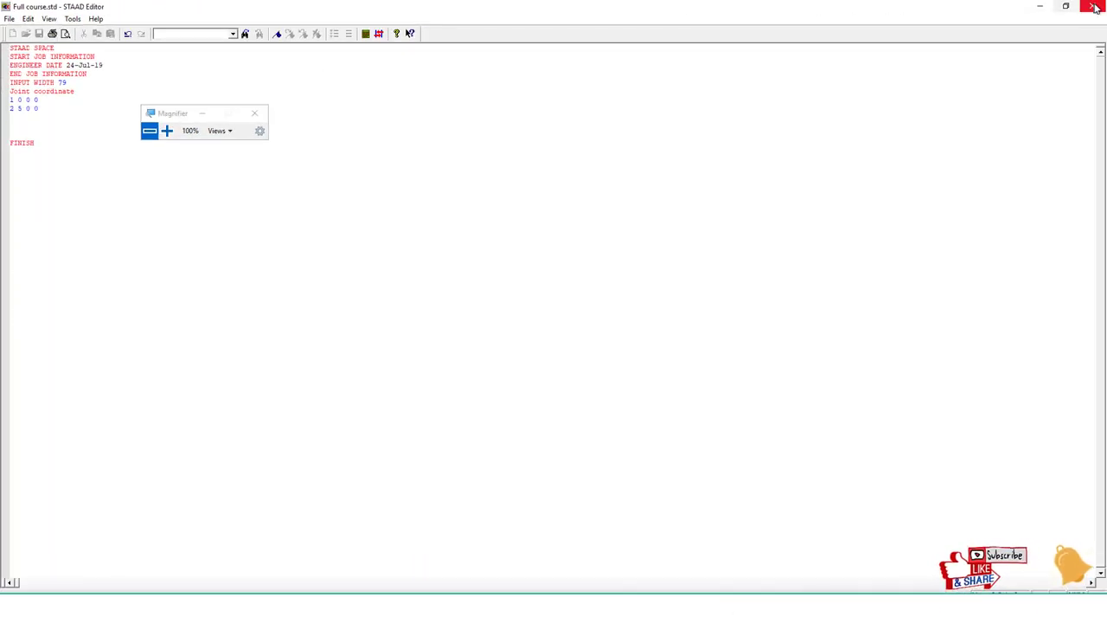
left_click(1095, 7)
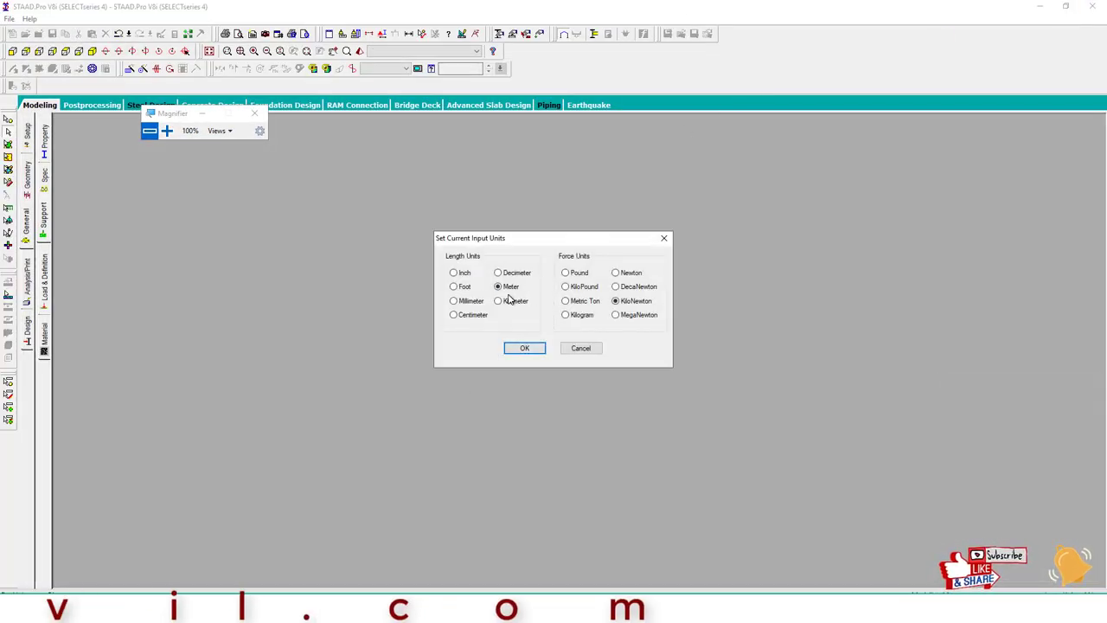
mouse_move(432, 214)
left_mouse_down()
mouse_move(648, 370)
mouse_move(485, 240)
left_mouse_up()
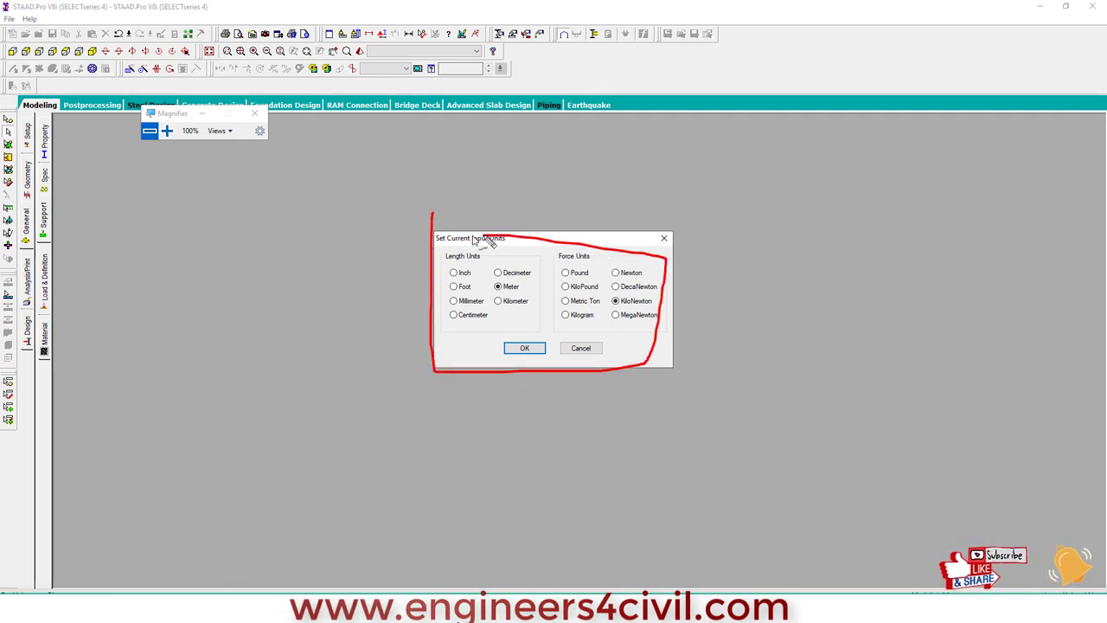
left_click(525, 347)
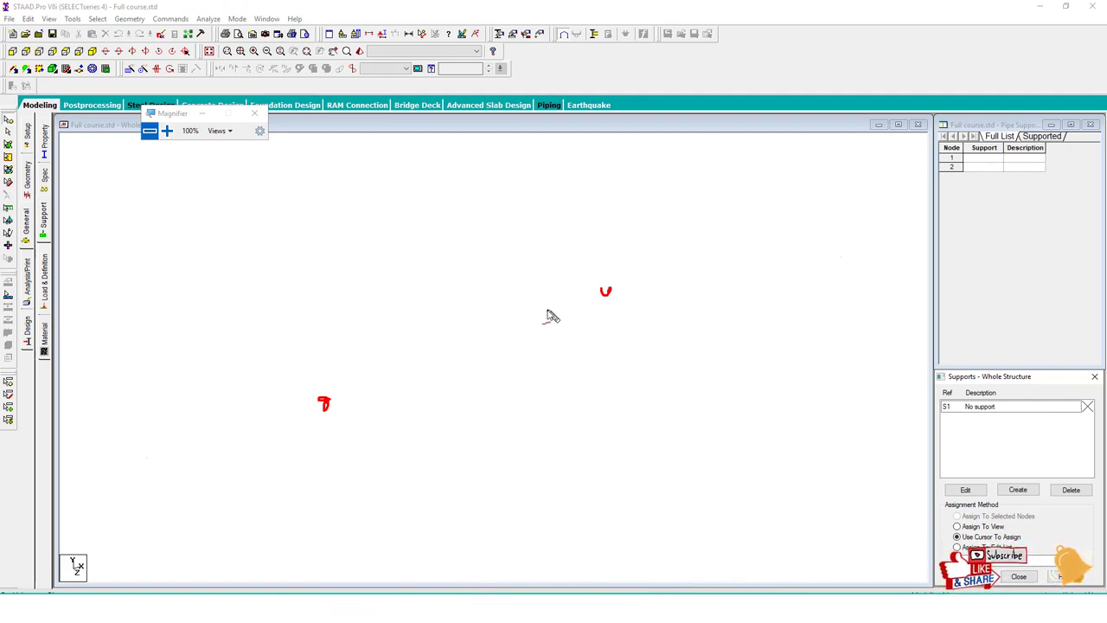
left_click_drag(341, 212, 346, 259)
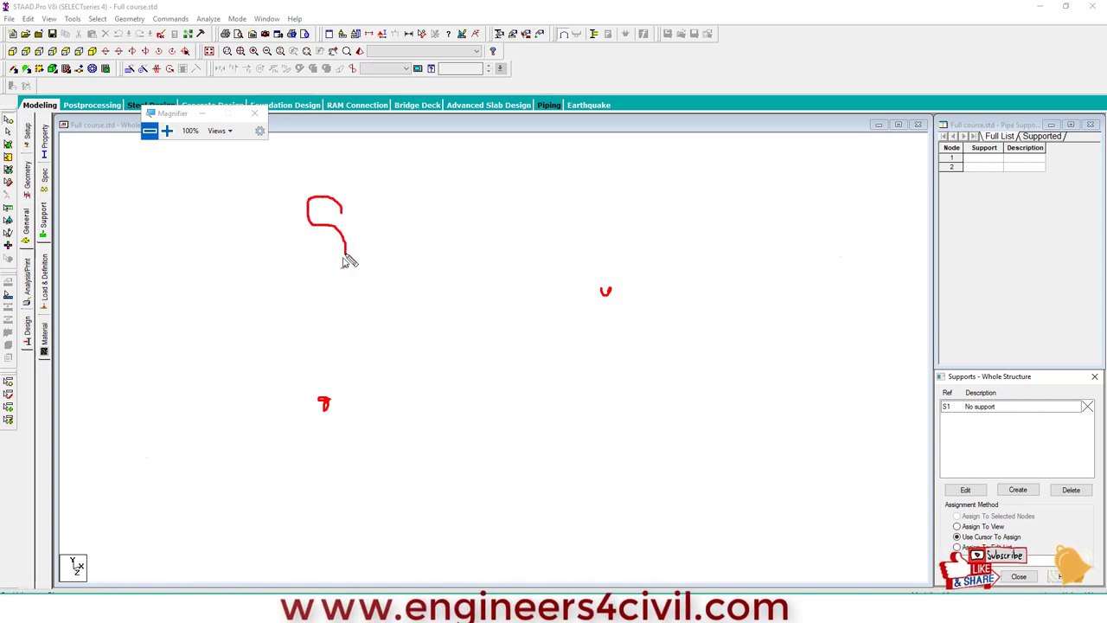
mouse_move(345, 201)
left_mouse_down()
mouse_move(346, 247)
mouse_move(389, 217)
mouse_move(413, 250)
mouse_move(437, 207)
mouse_move(440, 219)
left_mouse_up()
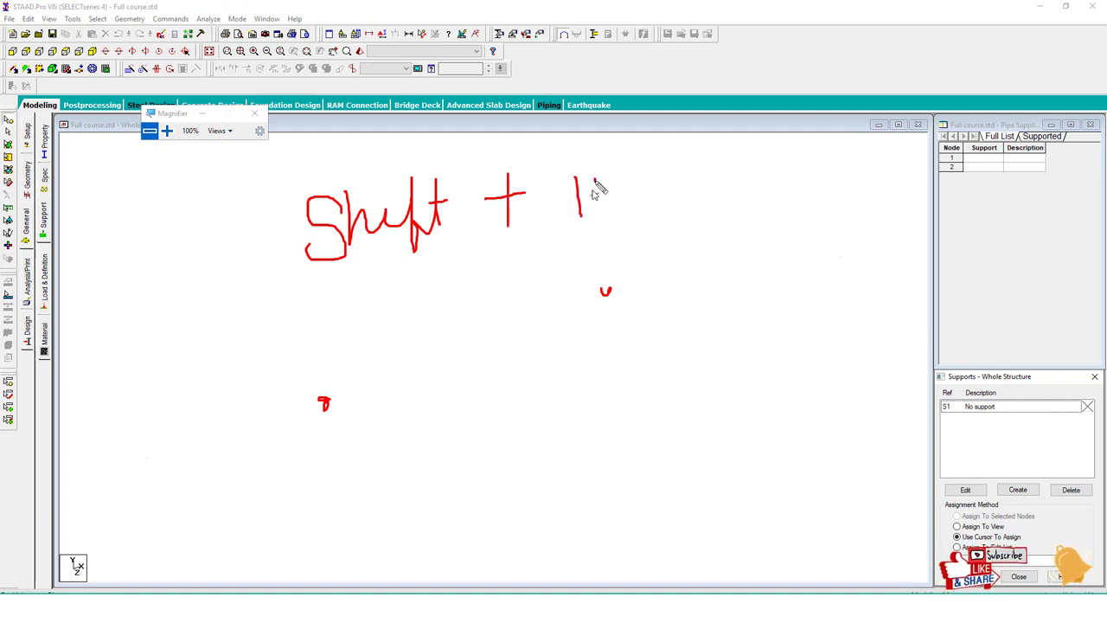
mouse_move(421, 279)
left_mouse_down()
mouse_move(648, 168)
mouse_move(289, 247)
mouse_move(304, 280)
left_mouse_up()
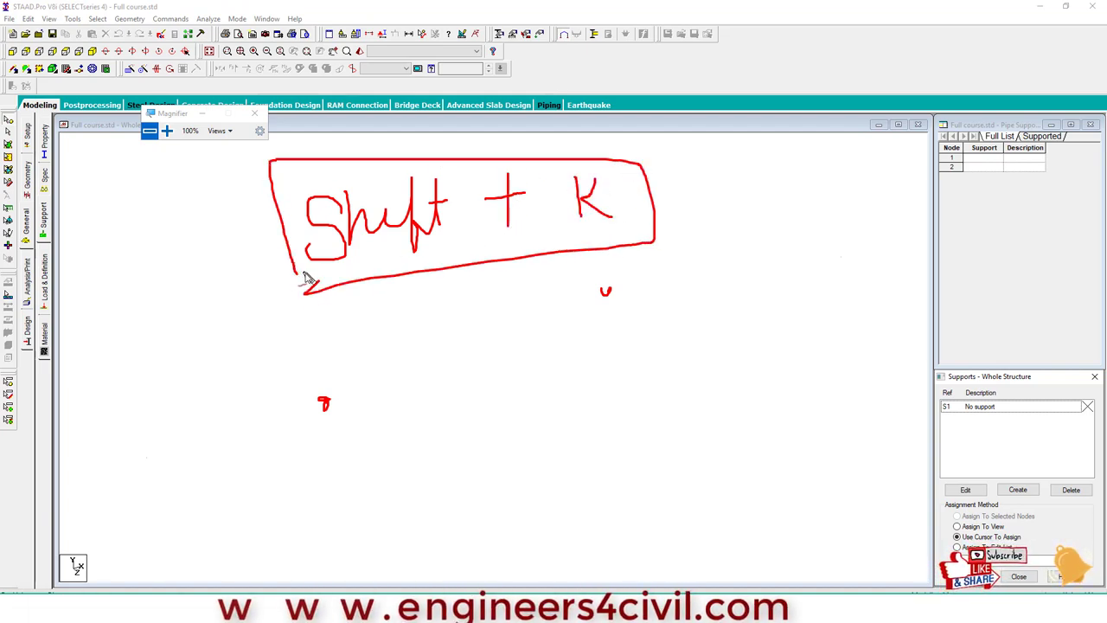
key("Escape")
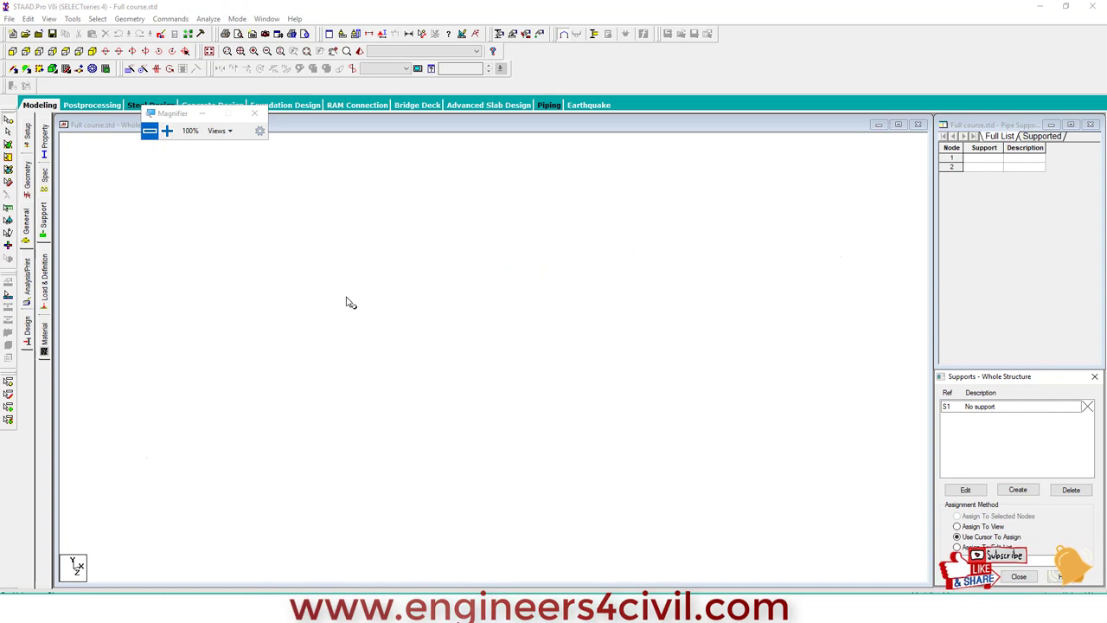
left_click(414, 346)
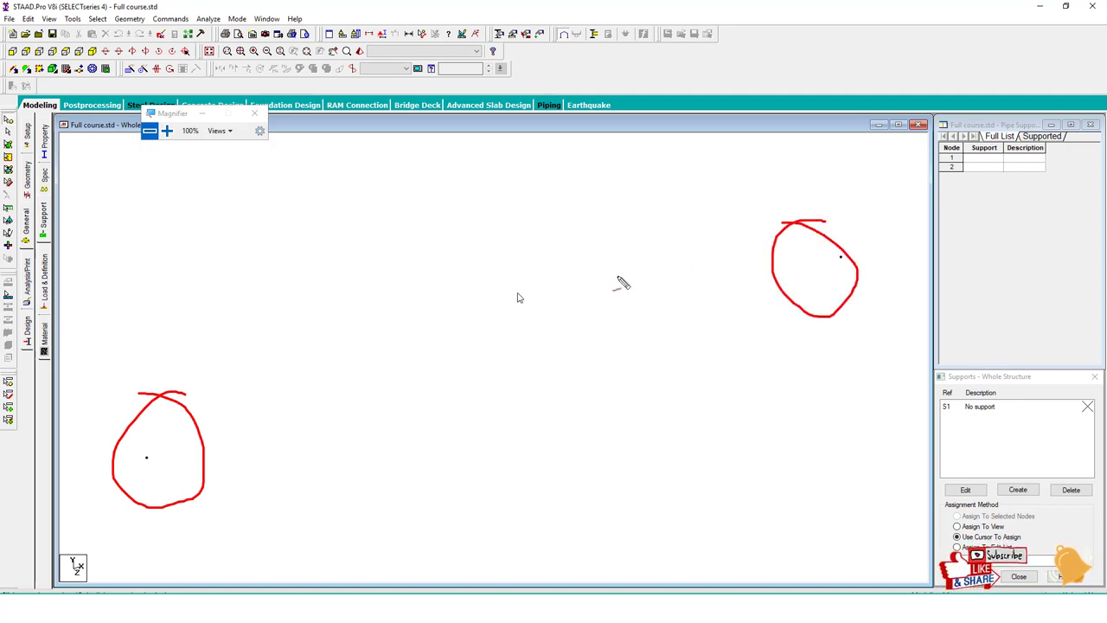
mouse_move(174, 452)
left_mouse_down()
mouse_move(606, 346)
mouse_move(765, 288)
left_mouse_up()
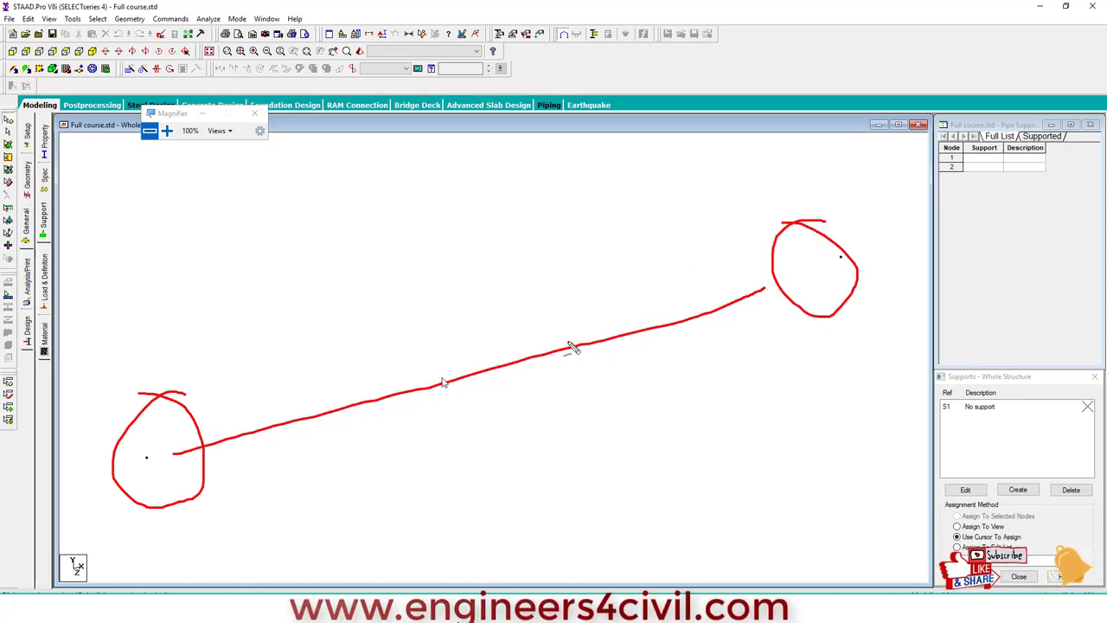
mouse_move(317, 386)
left_mouse_down()
mouse_move(515, 316)
mouse_move(479, 346)
left_mouse_up()
left_click_drag(502, 297, 518, 316)
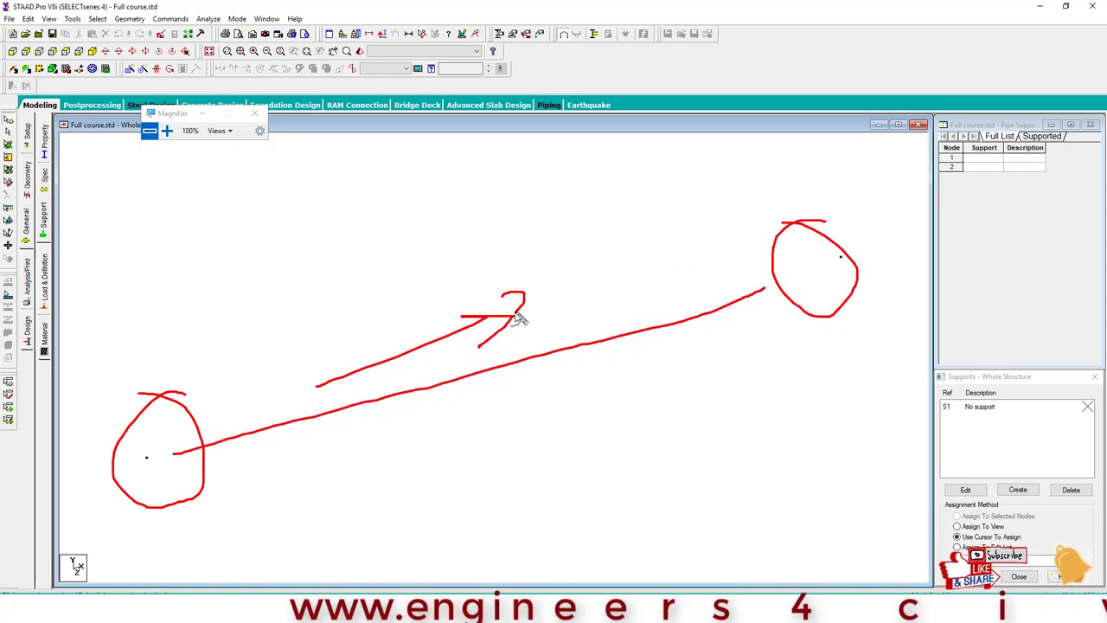
left_click_drag(532, 276, 568, 295)
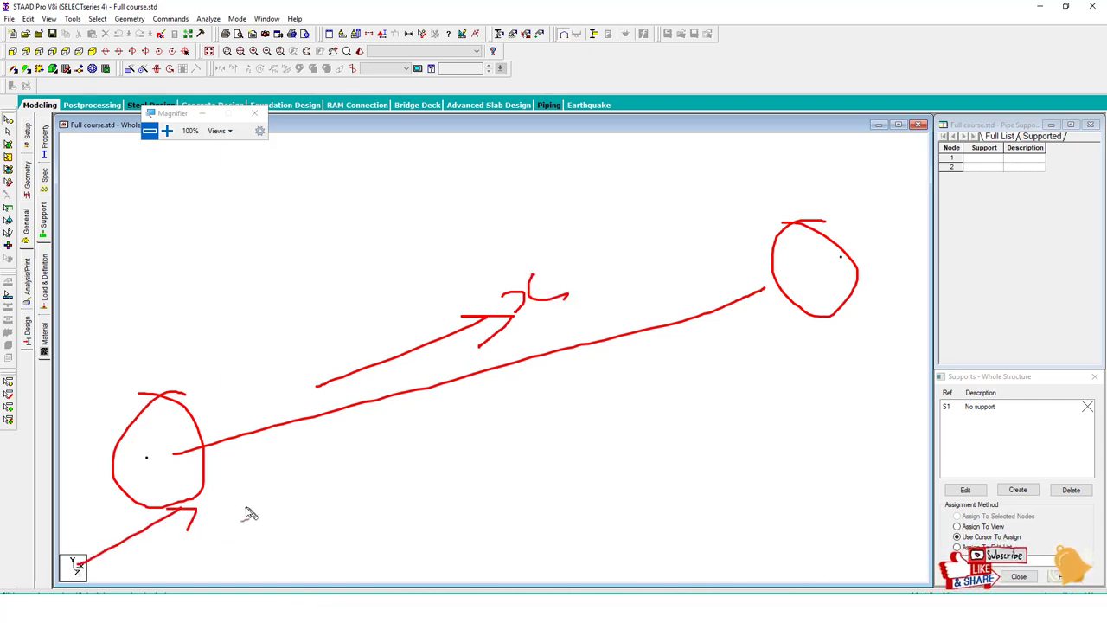
key("Escape")
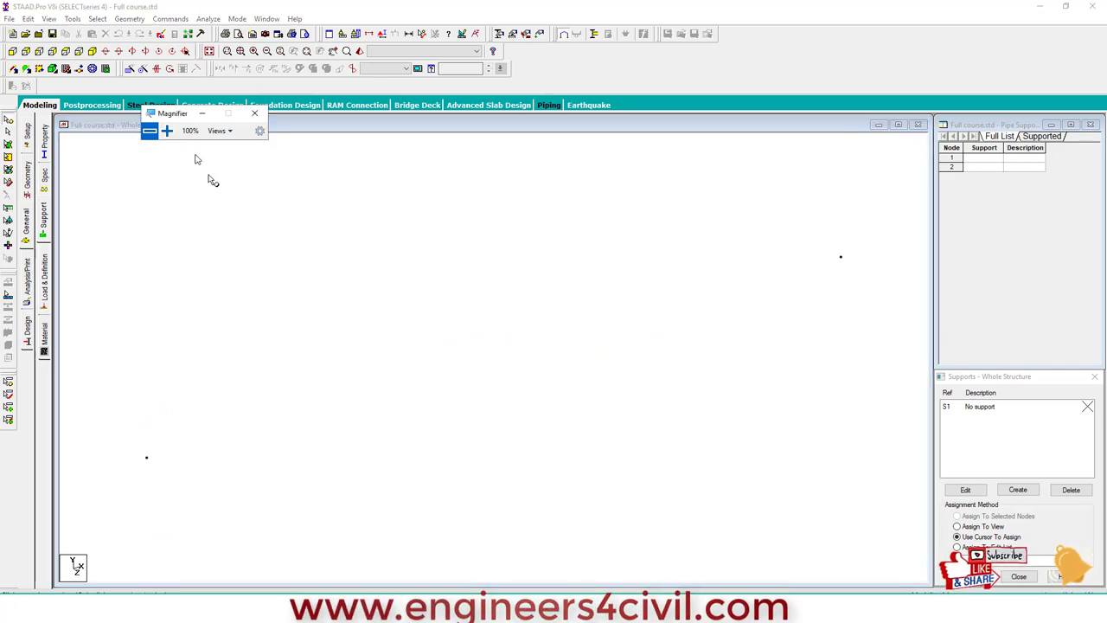
left_click(167, 131)
left_click(167, 131)
Switch the model to front view so joints 1 and 2 sit level
left_click(173, 156)
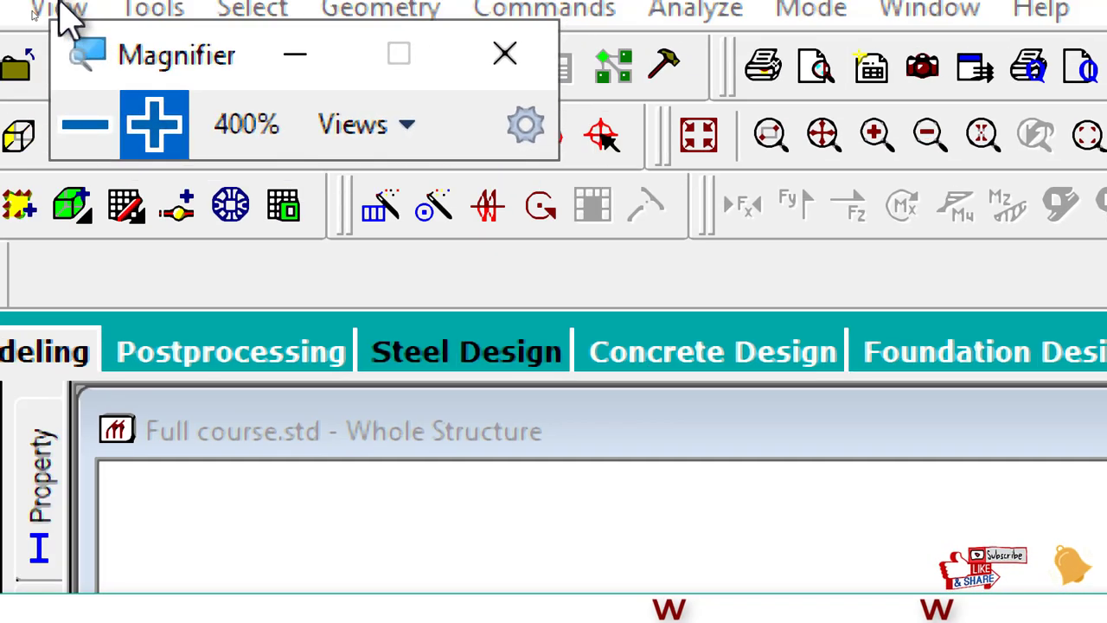
left_click_drag(173, 78, 9, 458)
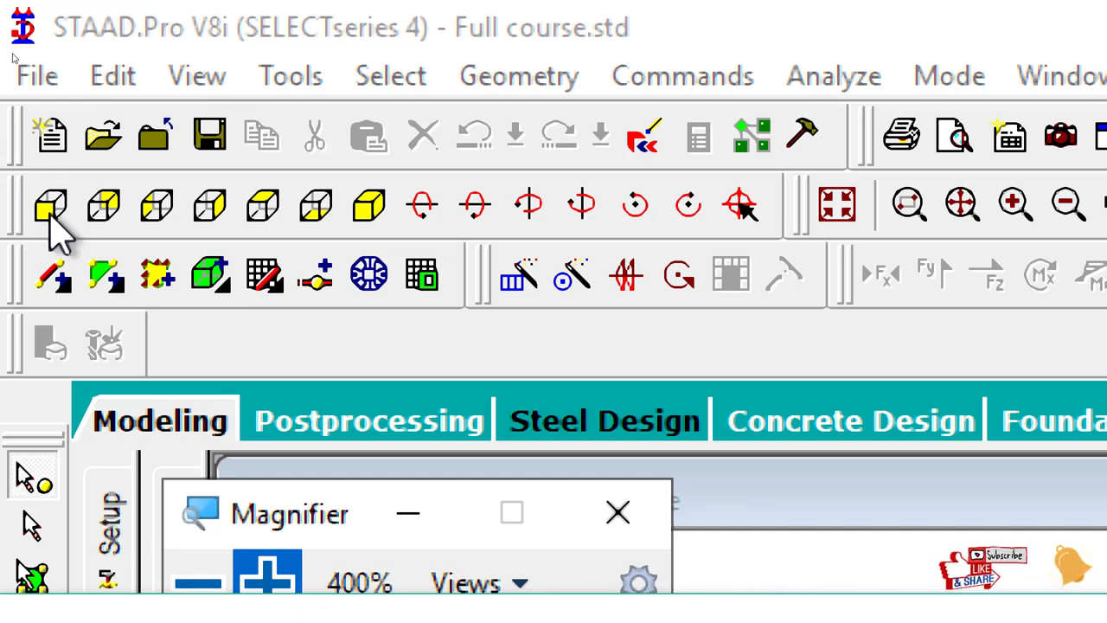
left_click(50, 214)
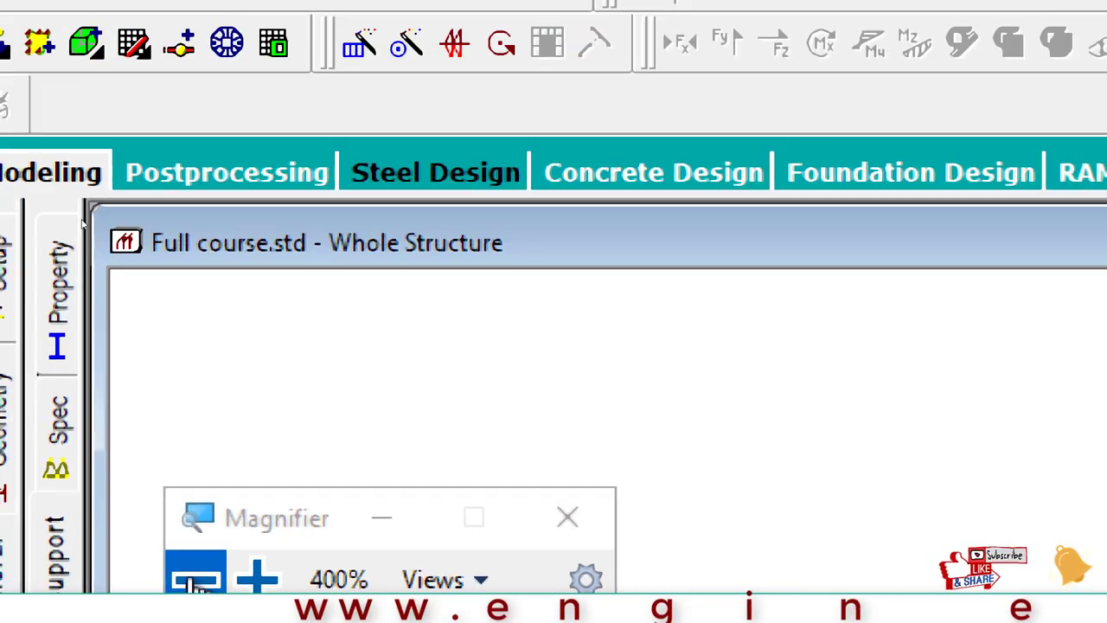
Sketch the future beam line between the two joints on screen, then clear the annotations
left_click(170, 454)
left_click(170, 454)
left_click(170, 454)
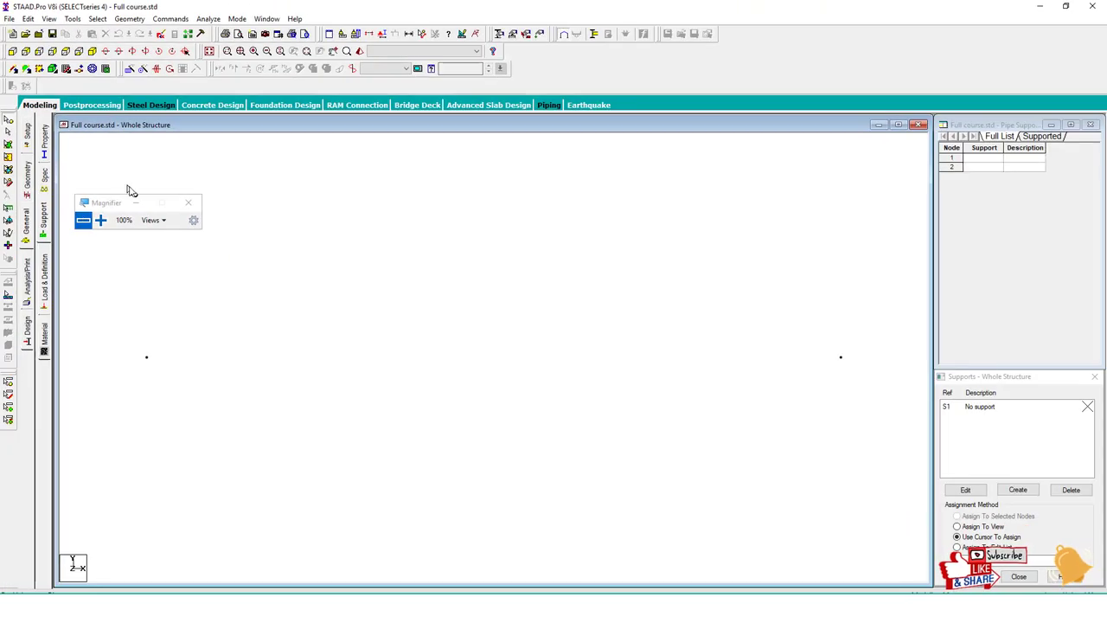
key("super+Escape")
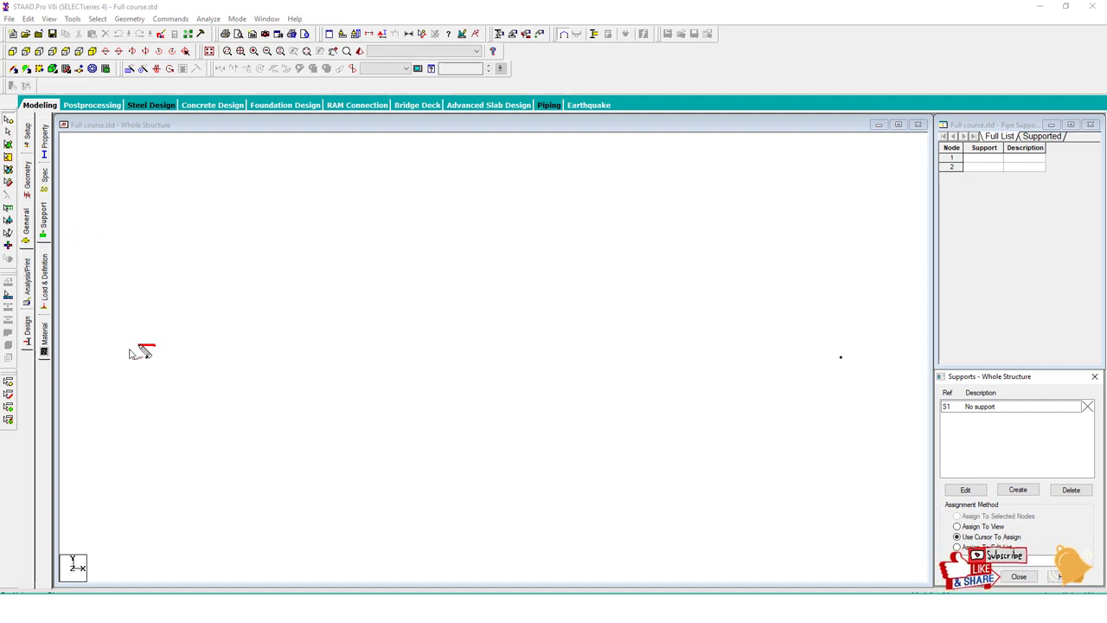
mouse_move(402, 363)
left_mouse_down()
mouse_move(844, 353)
mouse_move(818, 322)
left_mouse_up()
left_click_drag(156, 364, 760, 363)
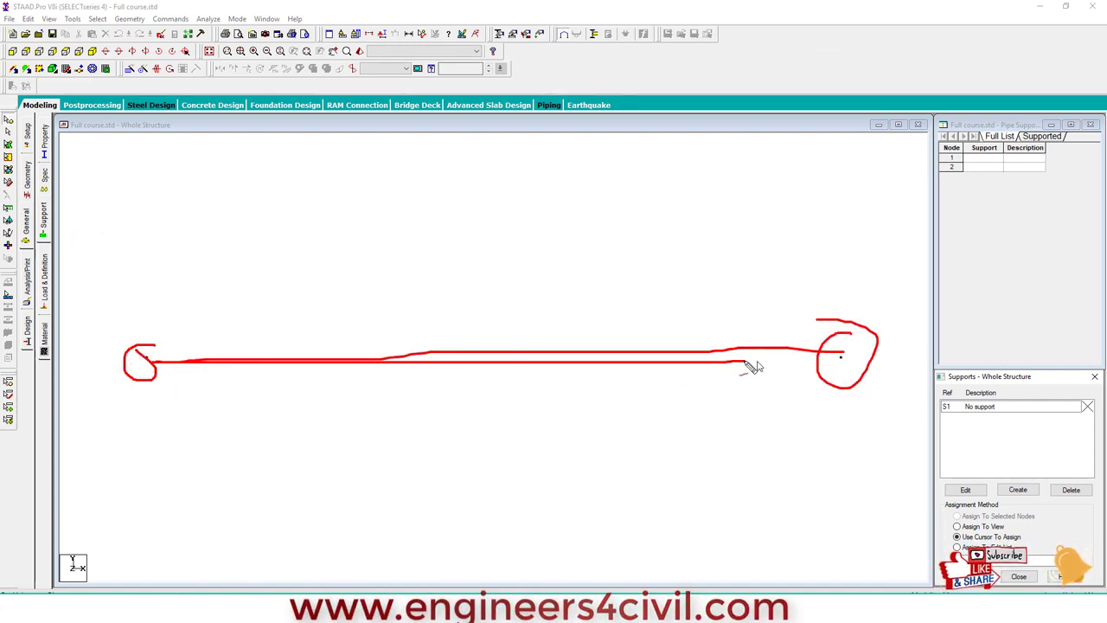
key("Escape")
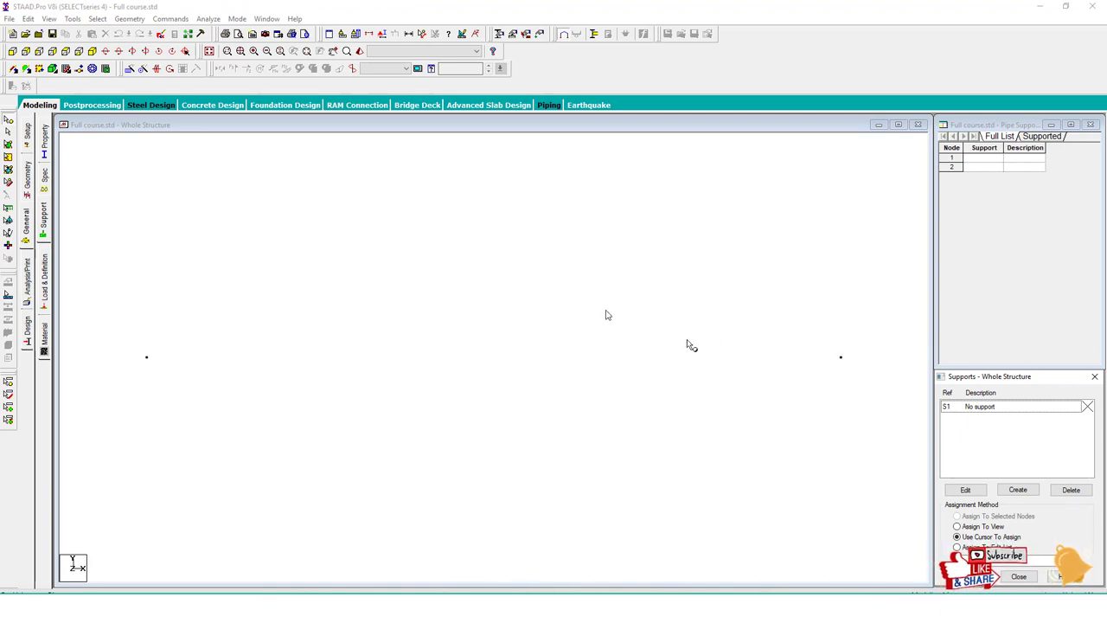
Reopen the model's script in STAAD Editor and magnify the text
left_click(161, 34)
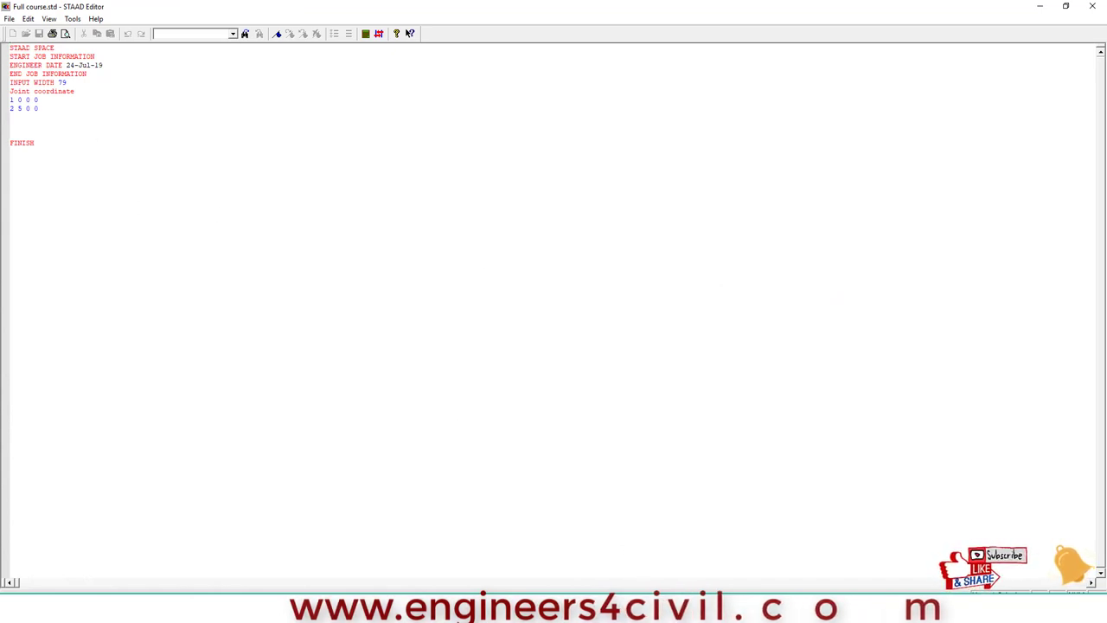
key("super+plus")
left_click(100, 220)
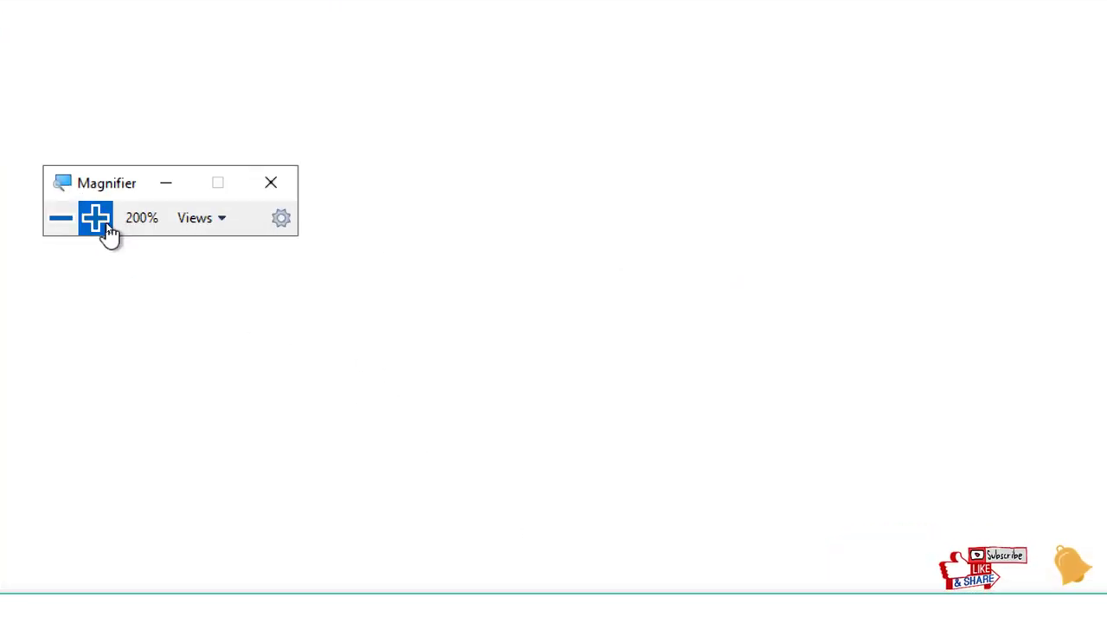
left_click(100, 220)
left_click_drag(150, 158, 545, 154)
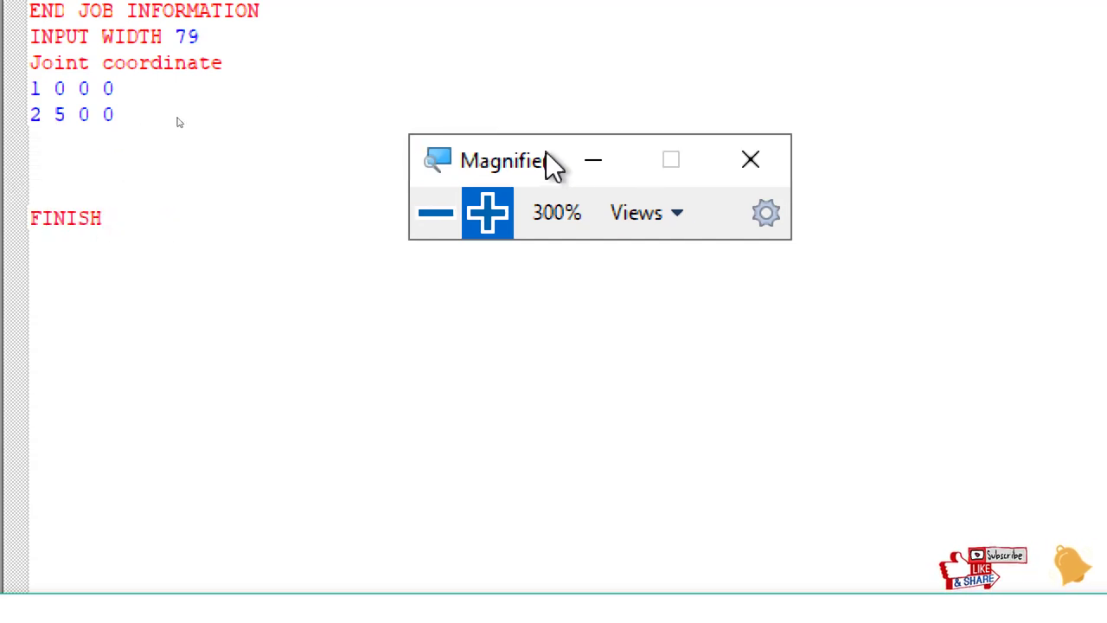
Add a 'member incidence' heading after '2 5 0 0' and begin member 1's line
left_click(141, 117)
key("Return")
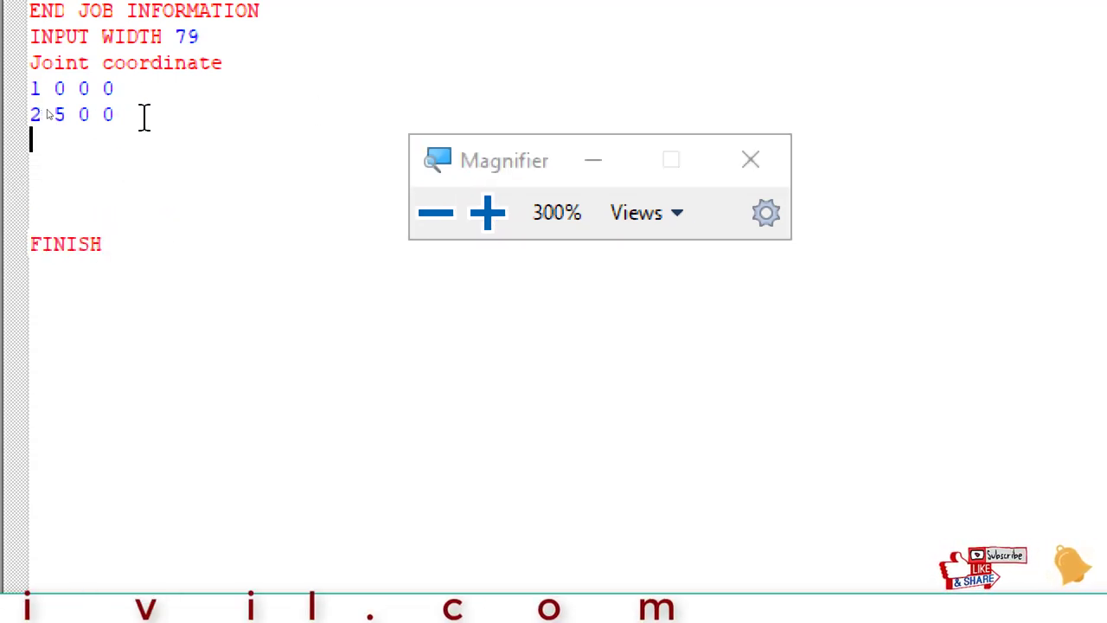
type("member i")
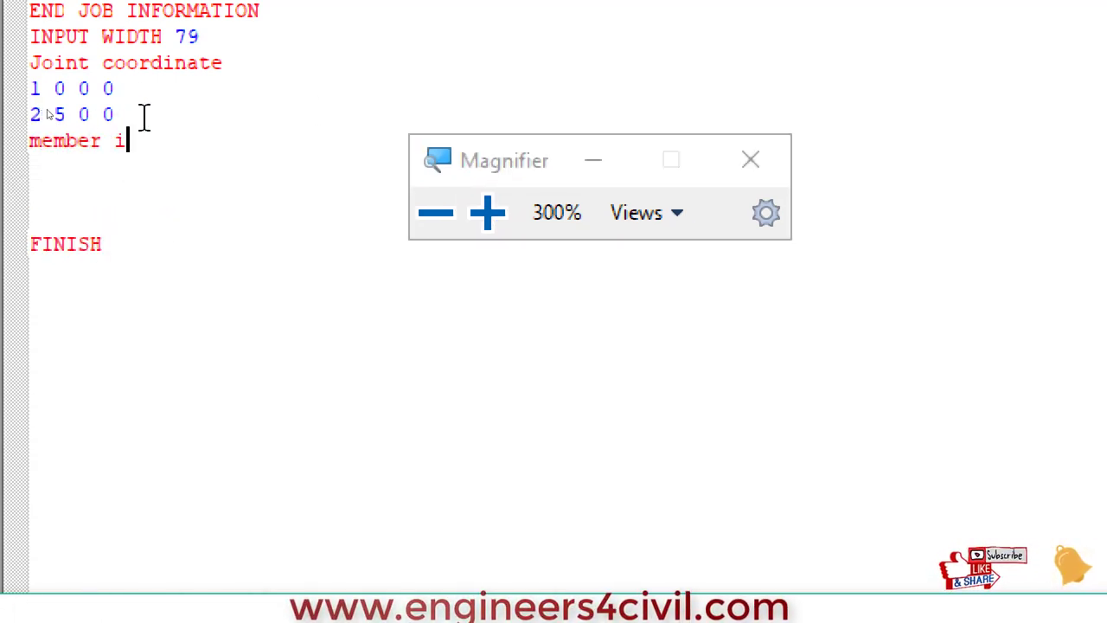
type("ncidence")
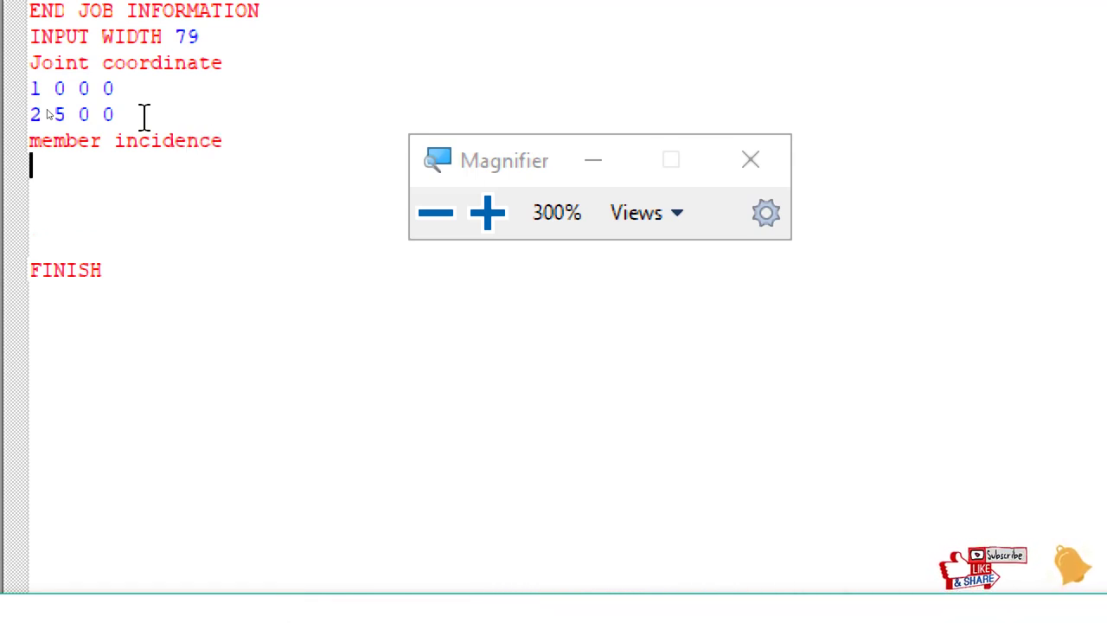
key("Down")
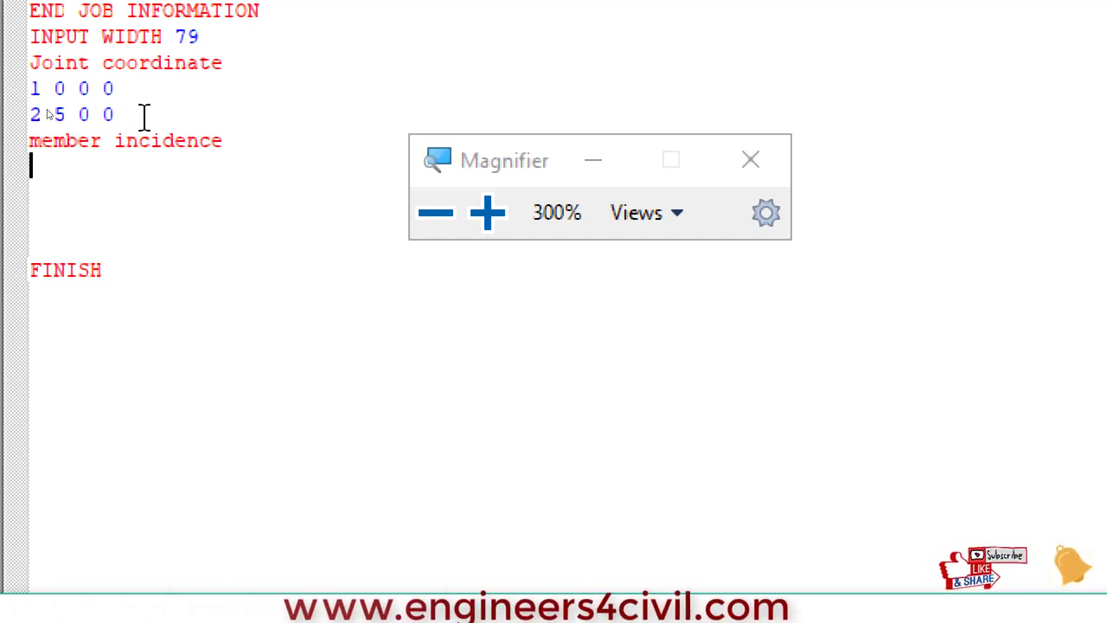
type("1 1 2")
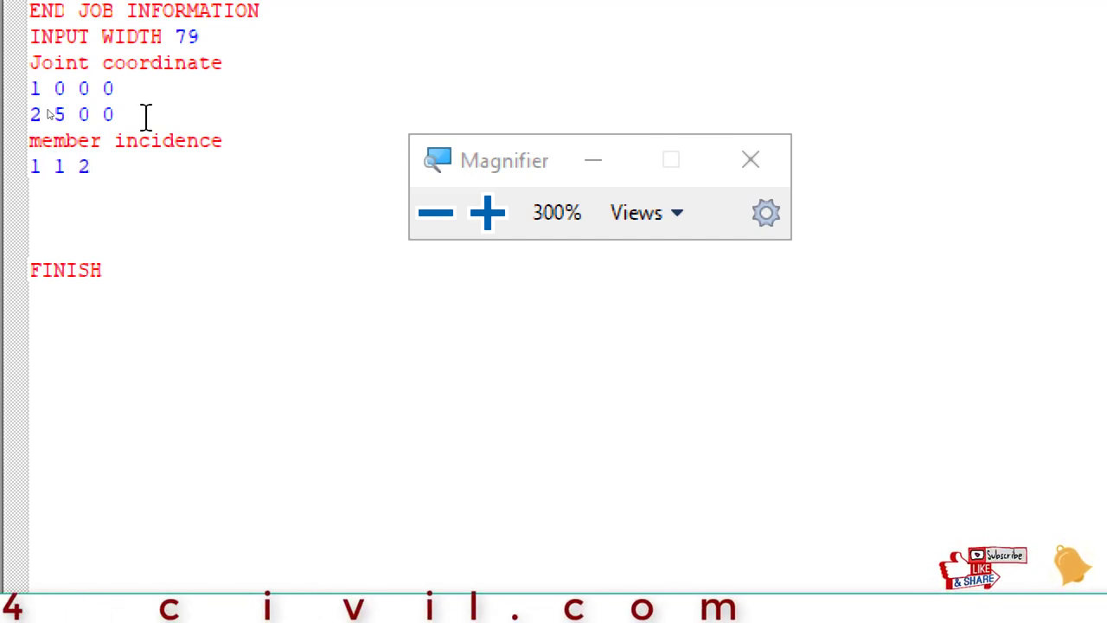
key("ctrl+1")
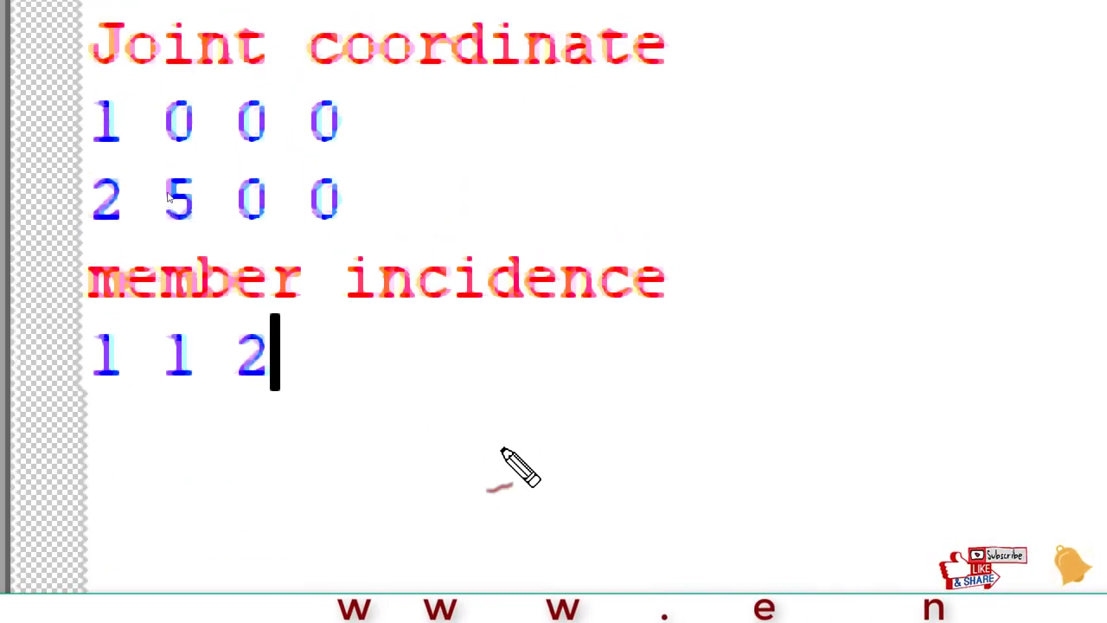
Sketch member 1 as a beam from joint 1 to joint 2 to explain the '1 1 2' line
left_click_drag(504, 426, 951, 424)
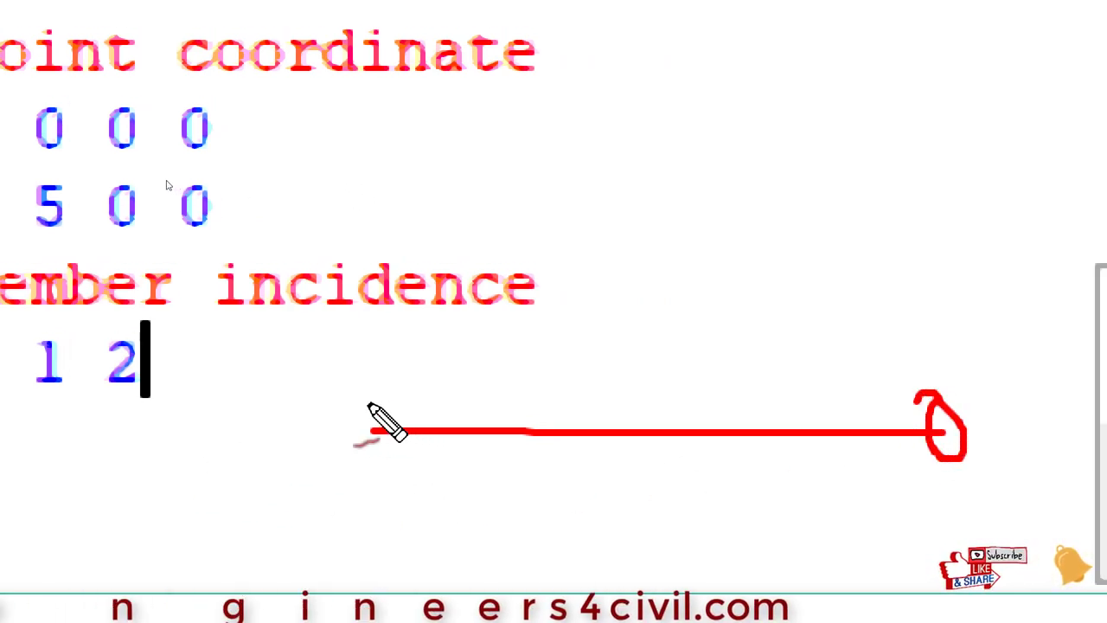
left_click_drag(371, 420, 381, 455)
left_click_drag(380, 330, 413, 391)
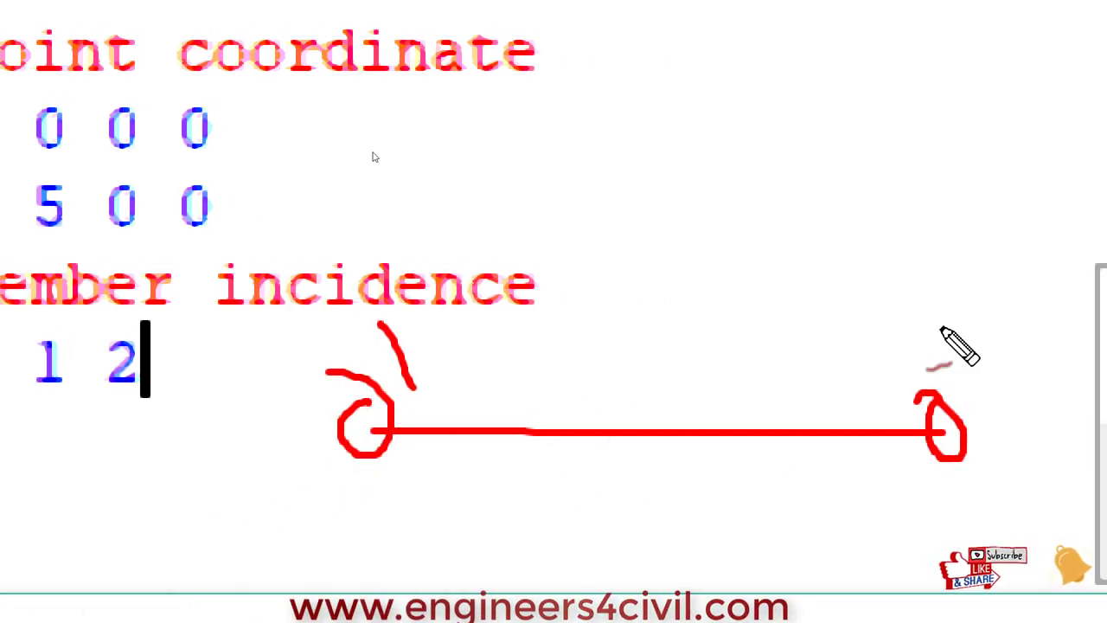
left_click_drag(879, 322, 948, 345)
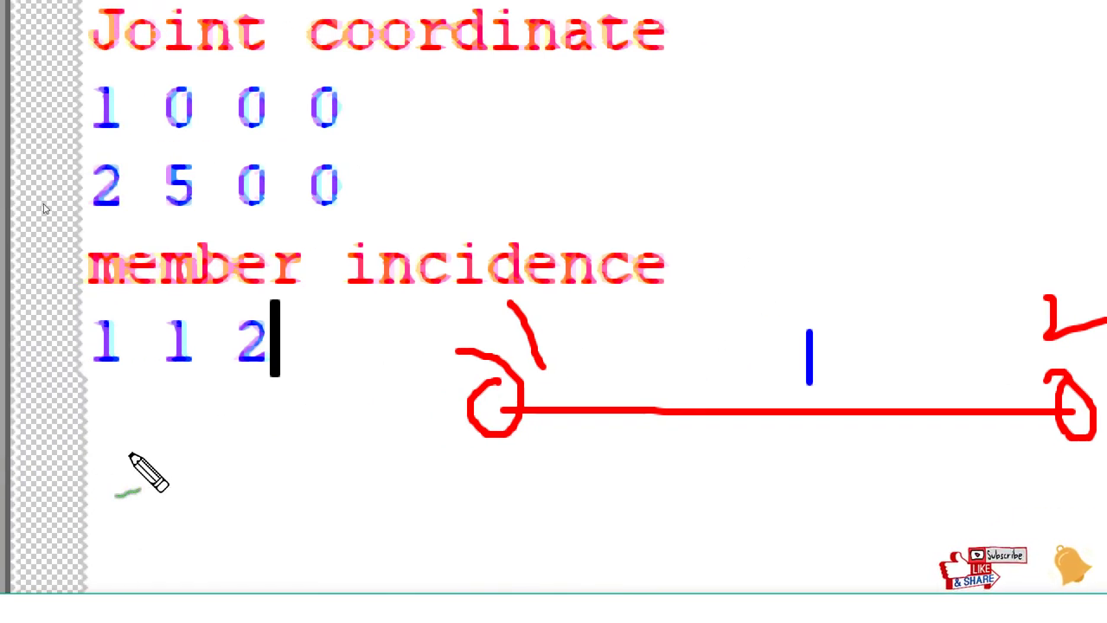
mouse_move(119, 401)
left_mouse_down()
mouse_move(606, 359)
mouse_move(562, 347)
left_mouse_up()
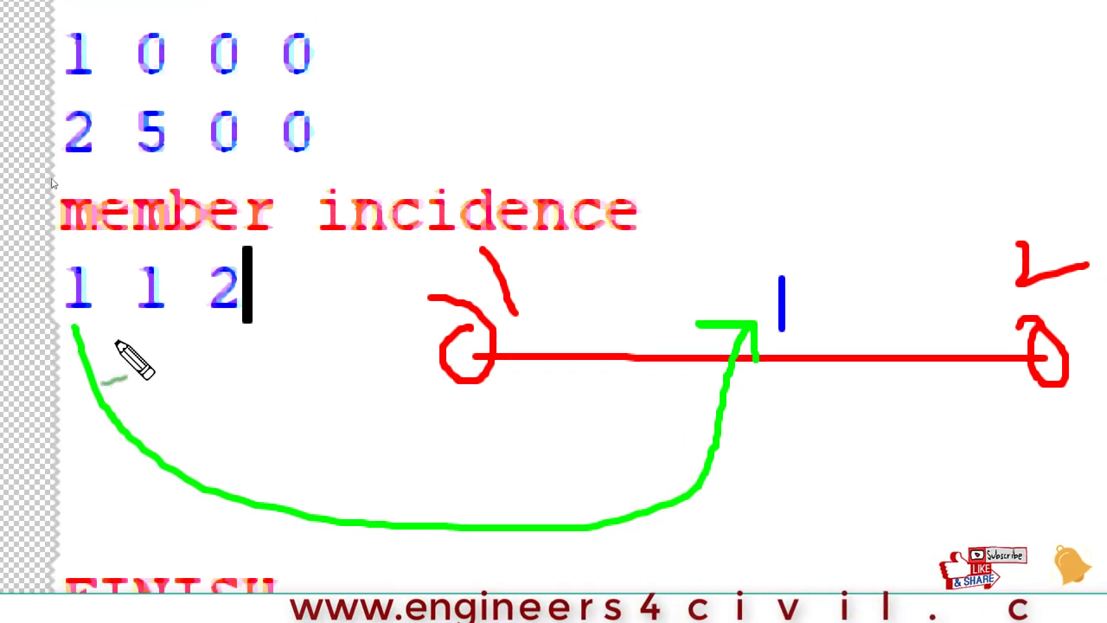
mouse_move(138, 313)
left_mouse_down()
mouse_move(439, 296)
mouse_move(489, 275)
left_mouse_up()
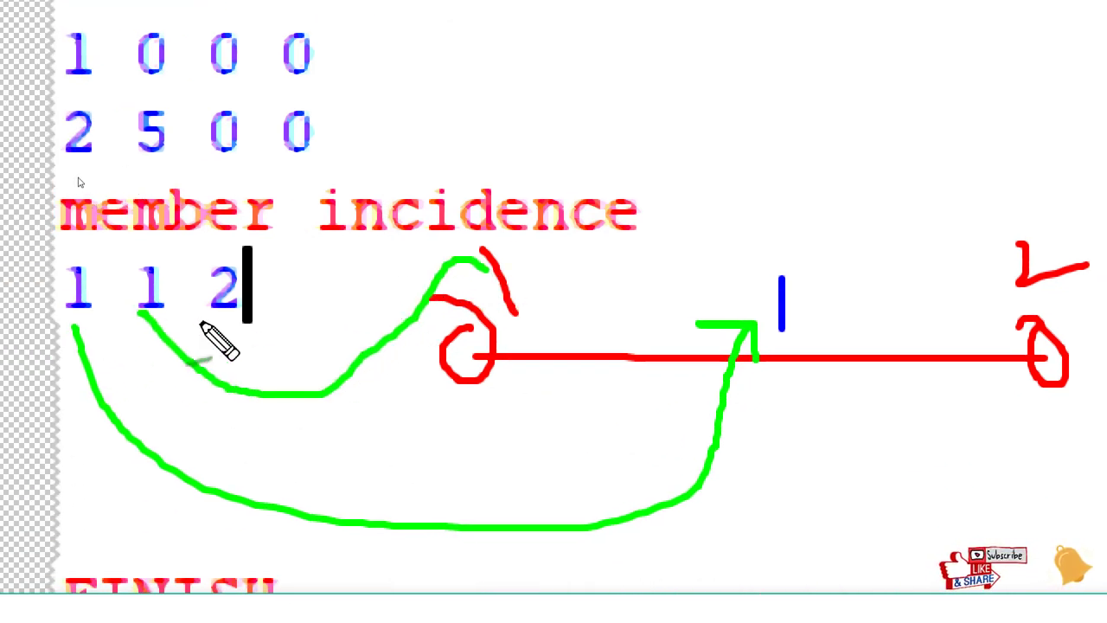
mouse_move(230, 318)
left_mouse_down()
mouse_move(470, 234)
mouse_move(895, 165)
left_mouse_up()
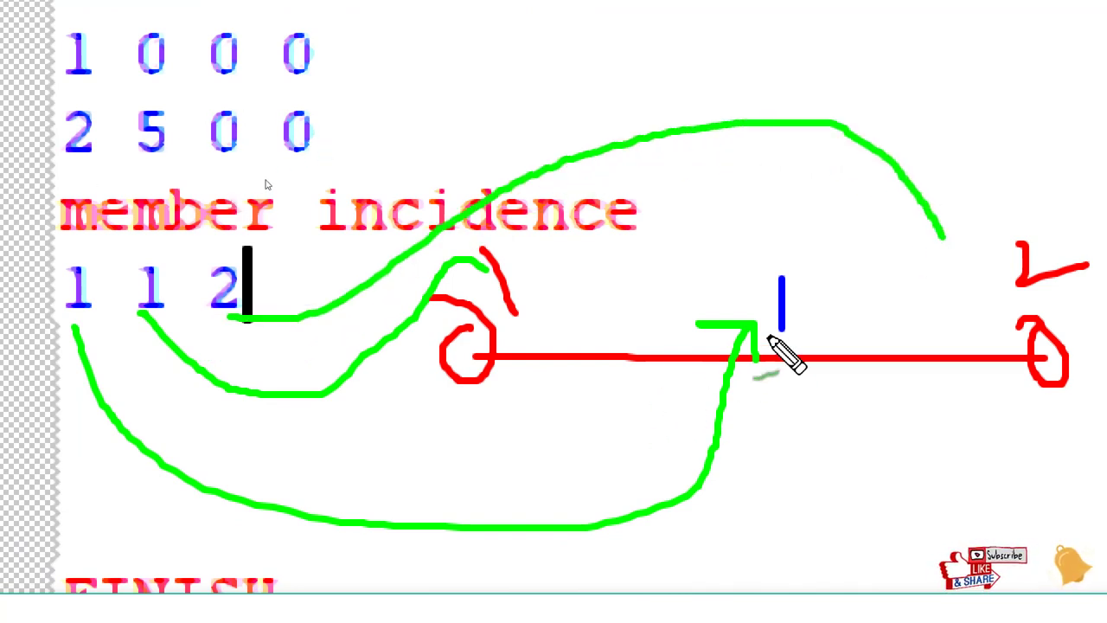
mouse_move(805, 251)
left_mouse_down()
mouse_move(838, 290)
mouse_move(809, 249)
left_mouse_up()
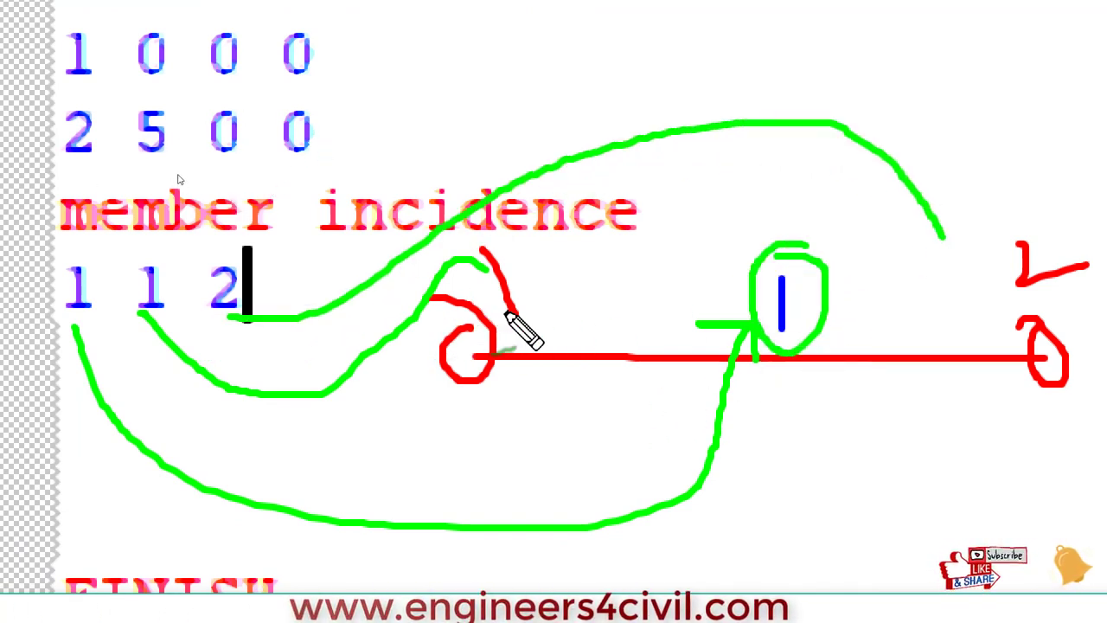
left_click_drag(509, 317, 569, 294)
left_click_drag(1038, 291, 1049, 320)
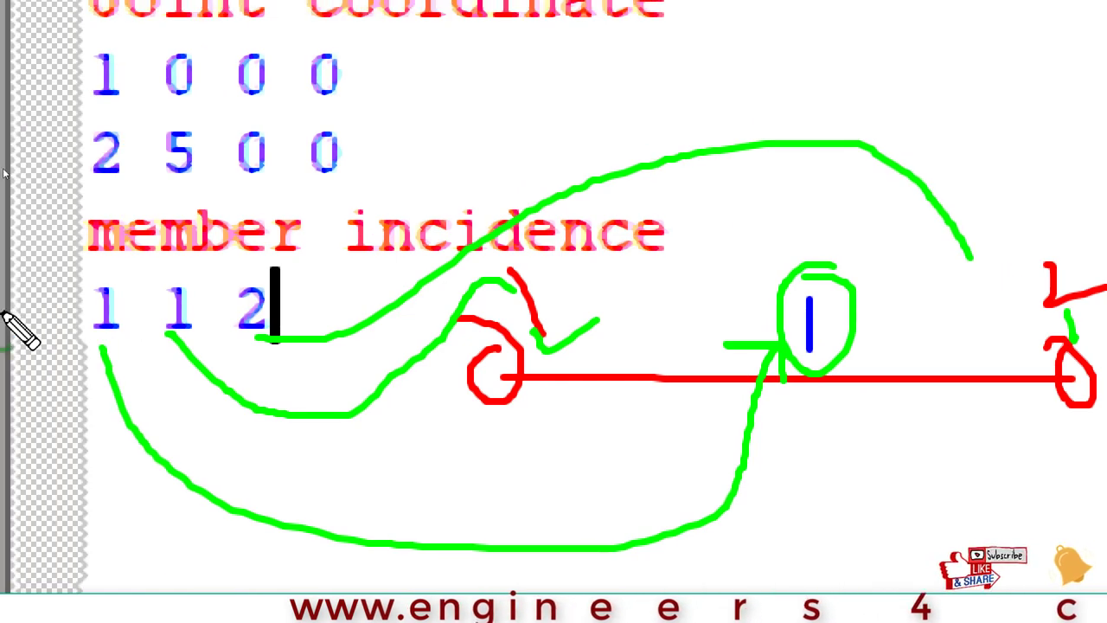
key("Escape")
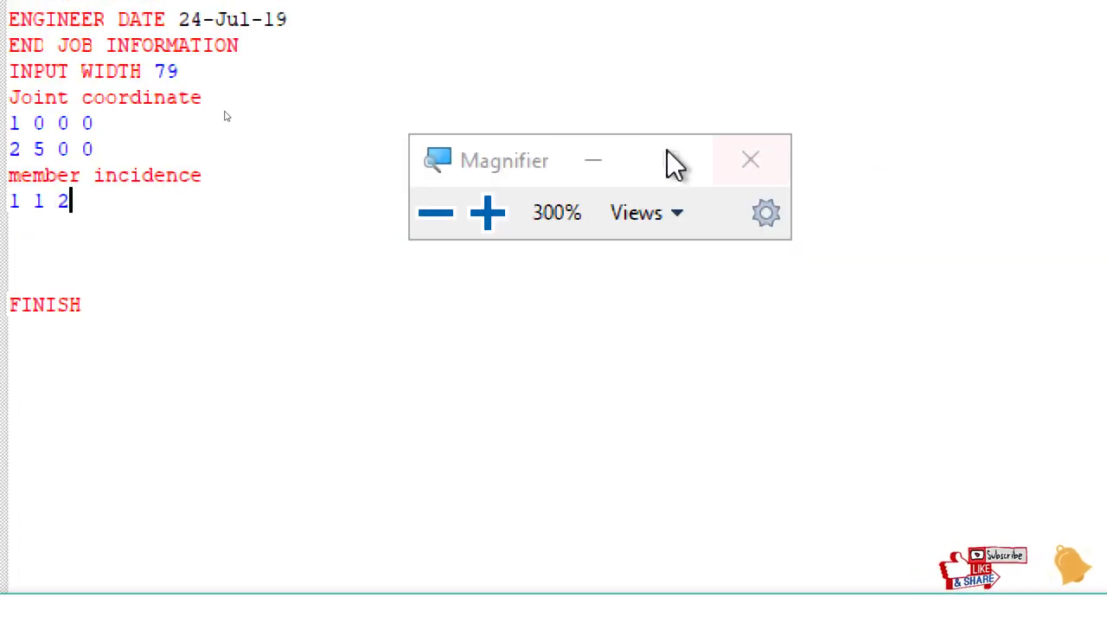
left_click(436, 215)
left_click(213, 183)
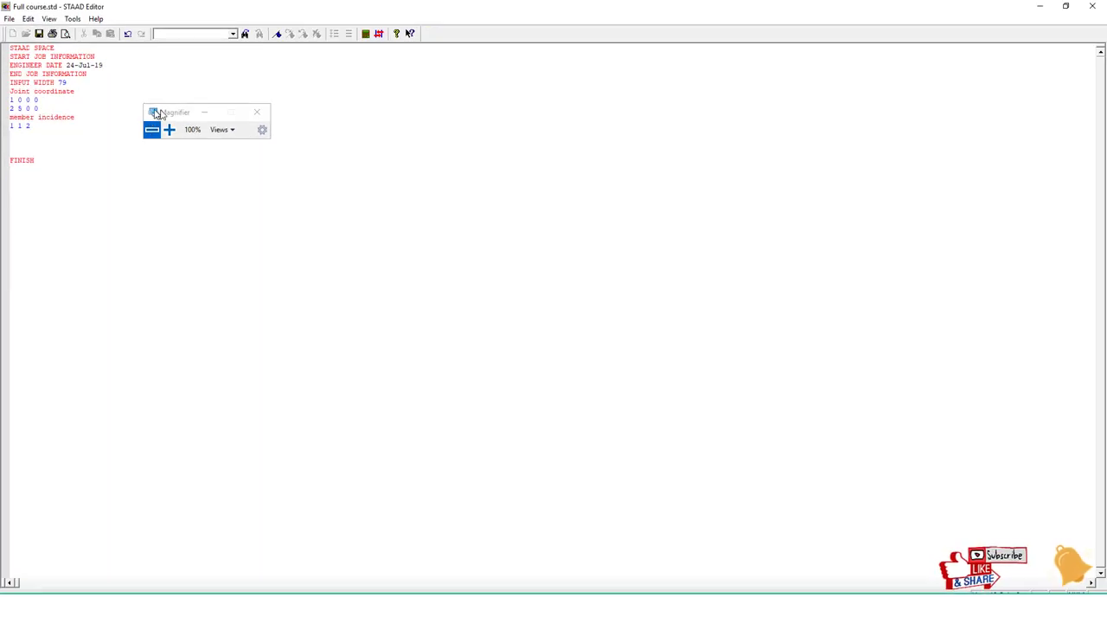
left_click(200, 113)
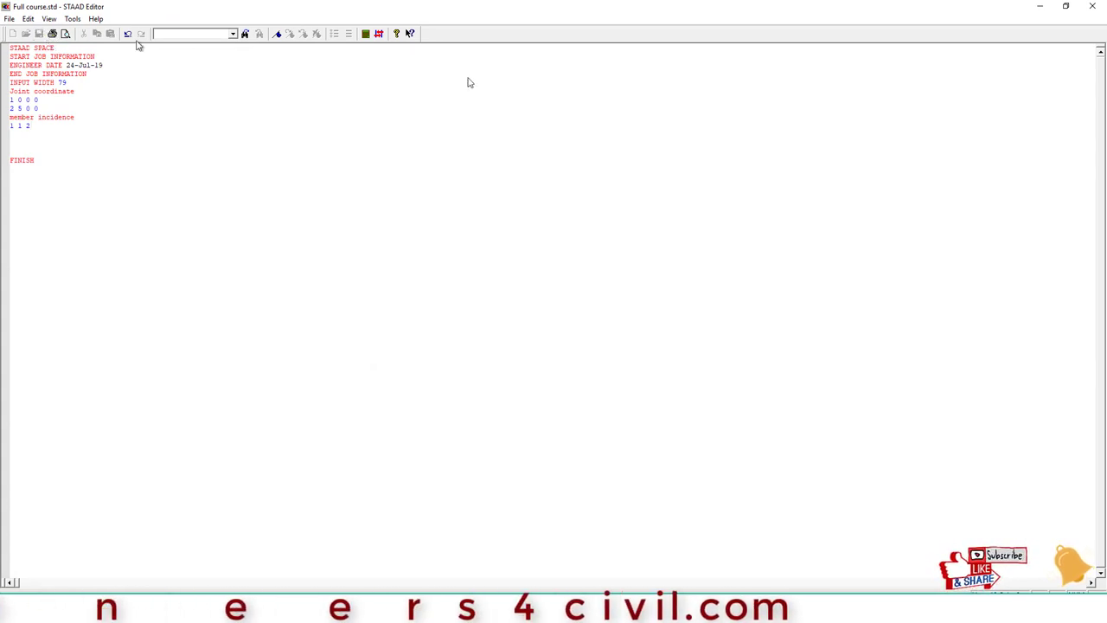
left_click(1092, 7)
left_click(530, 346)
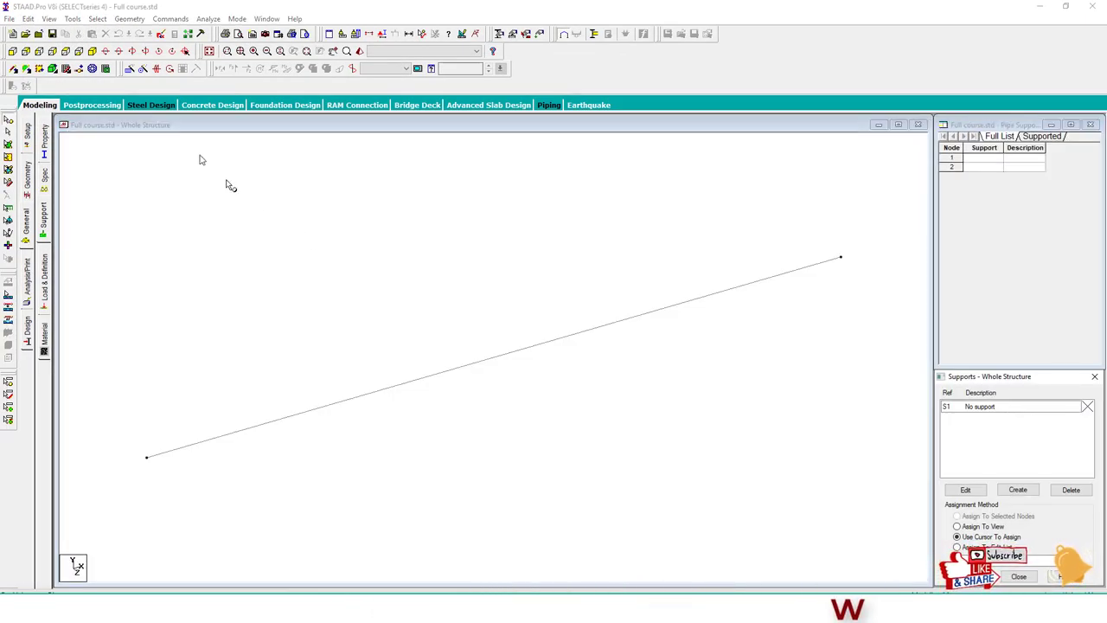
left_click(13, 52)
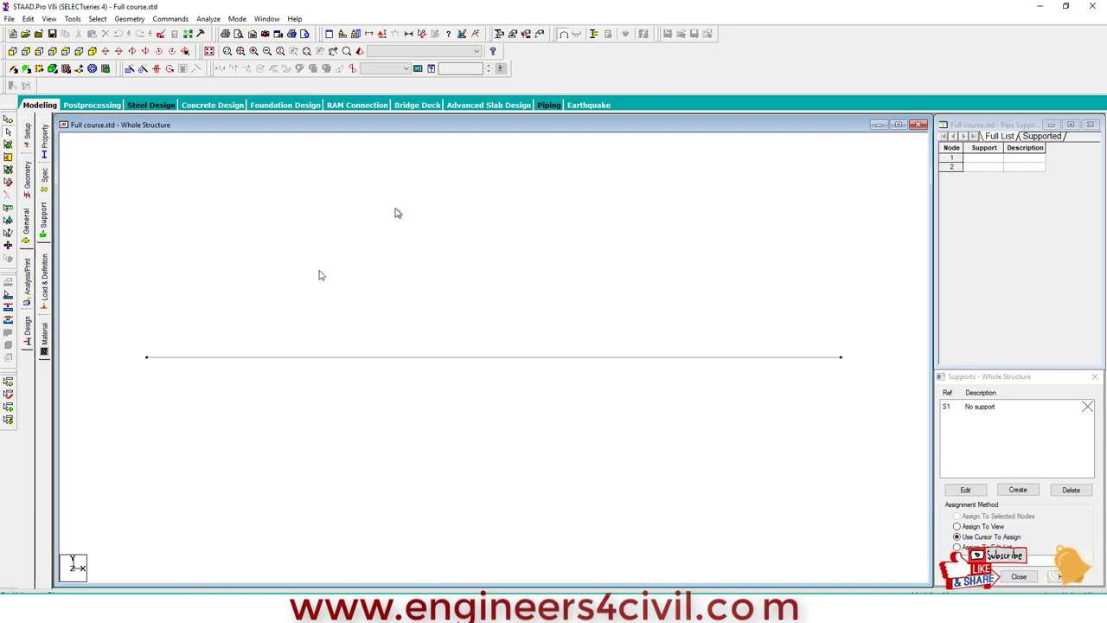
left_click(410, 357)
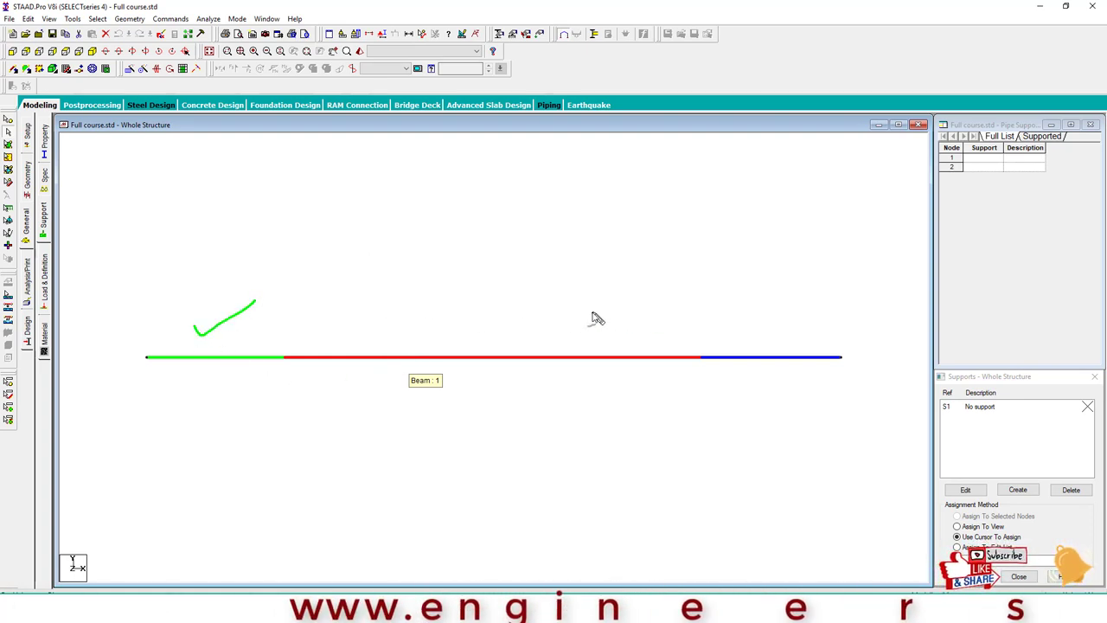
left_click_drag(506, 322, 580, 290)
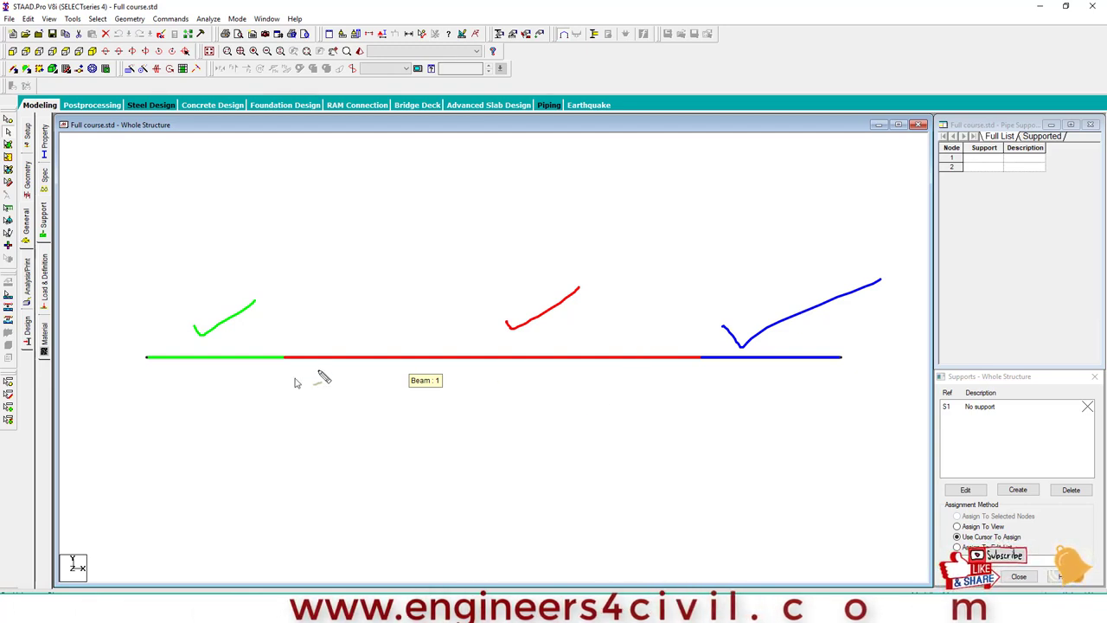
left_click_drag(284, 313, 134, 373)
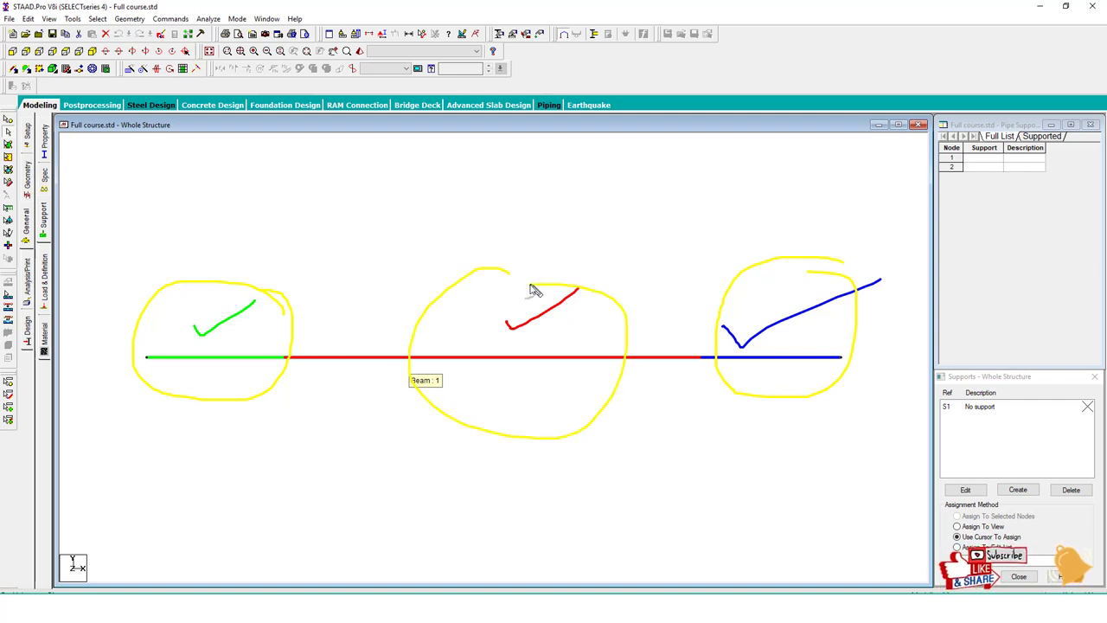
left_click_drag(386, 169, 388, 219)
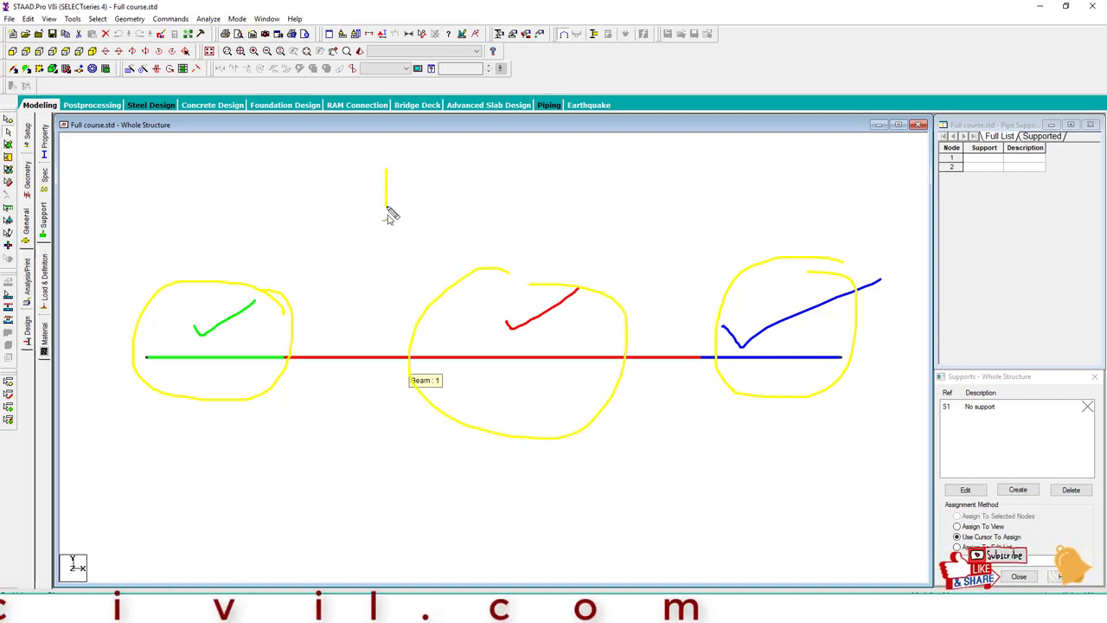
left_click_drag(424, 166, 437, 221)
left_click_drag(461, 169, 475, 208)
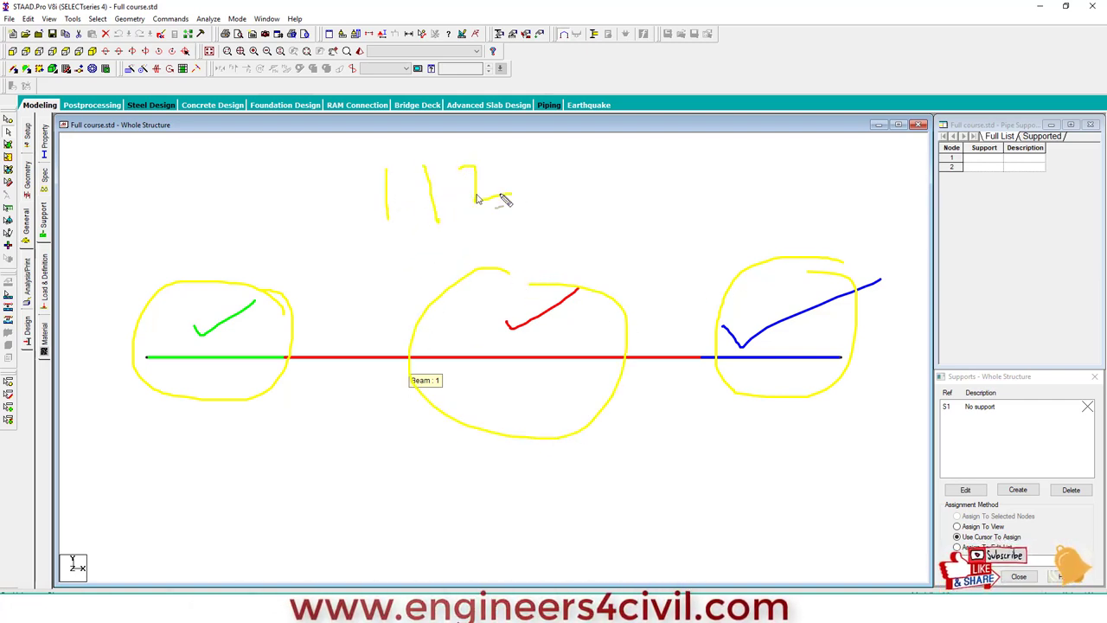
mouse_move(391, 227)
left_mouse_down()
mouse_move(374, 234)
mouse_move(448, 230)
left_mouse_up()
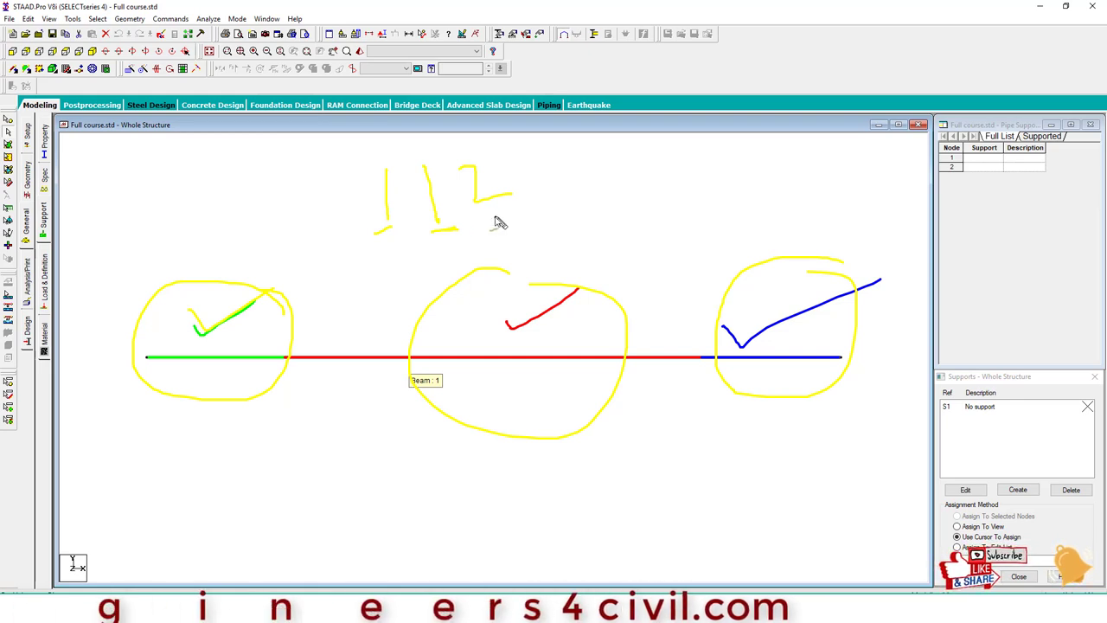
left_click_drag(601, 180, 608, 237)
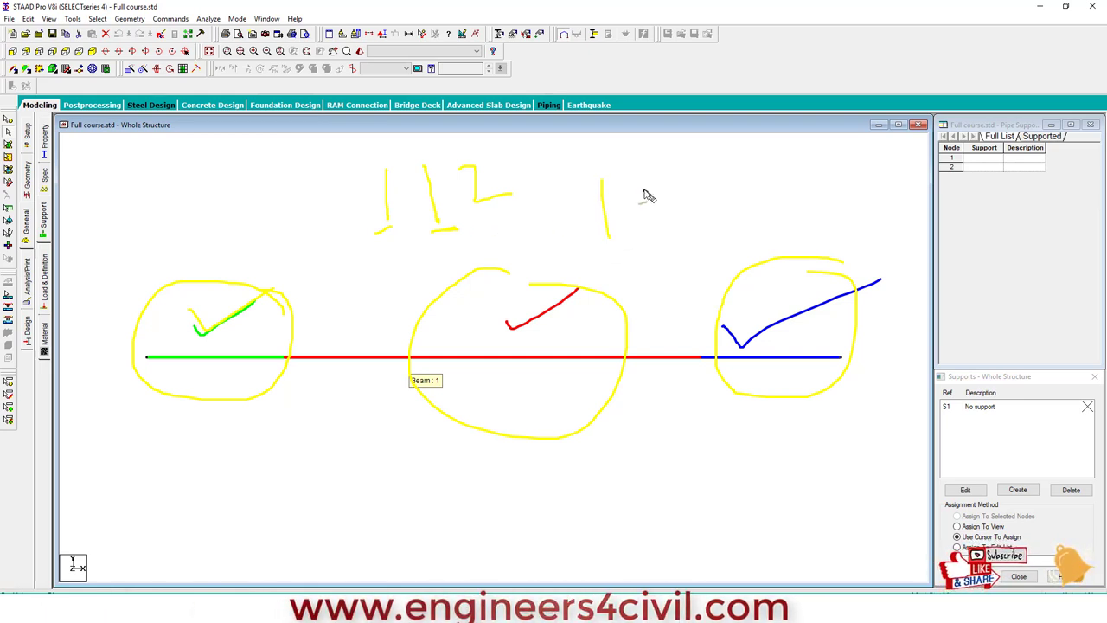
left_click_drag(644, 185, 763, 212)
left_click_drag(603, 245, 621, 239)
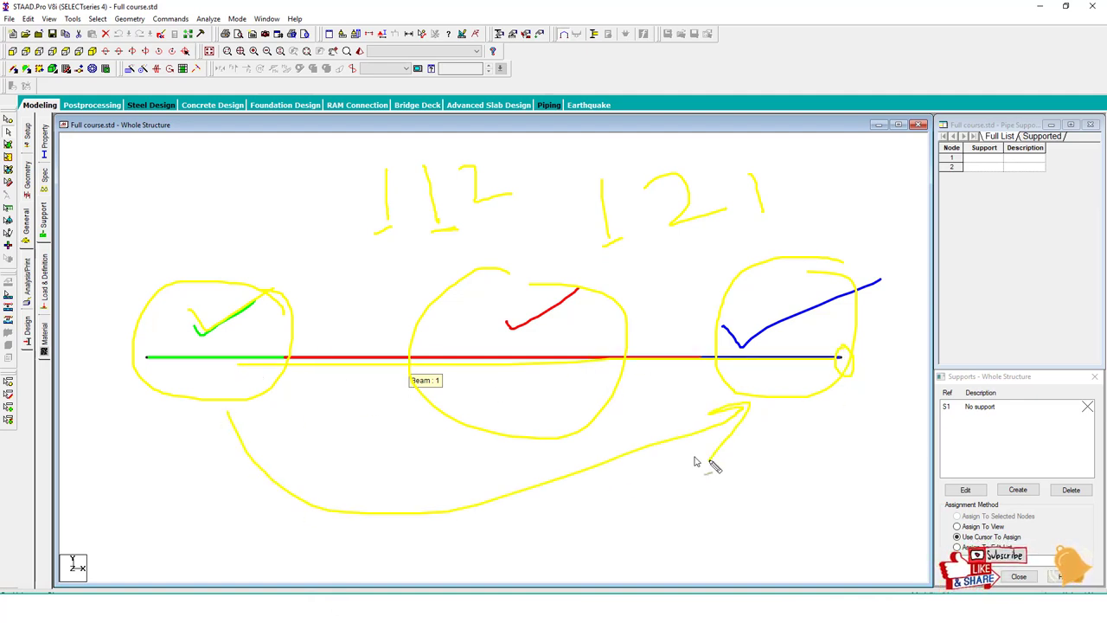
left_click_drag(753, 338, 297, 294)
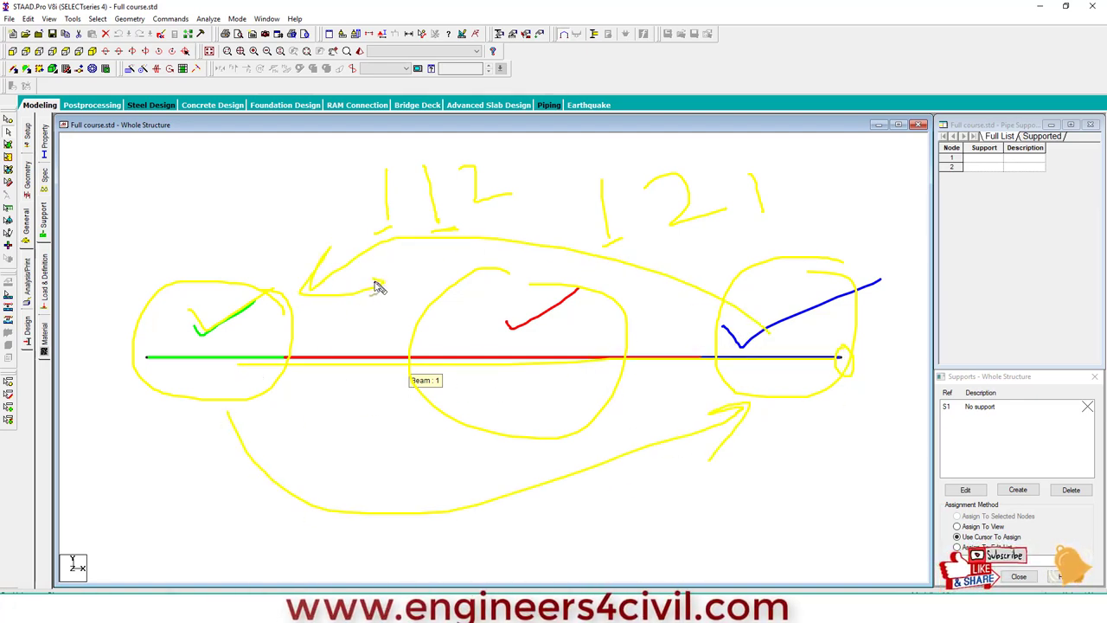
key("Escape")
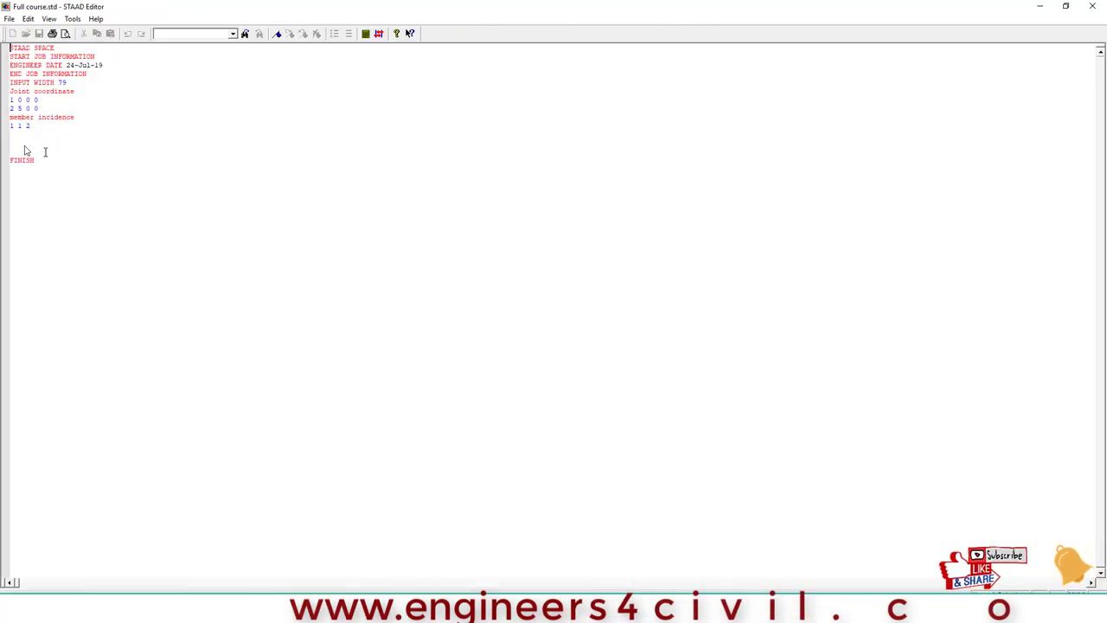
Change member 1's incidence to '1 2 1', save, and check the reversed beam direction
left_click_drag(18, 127, 31, 126)
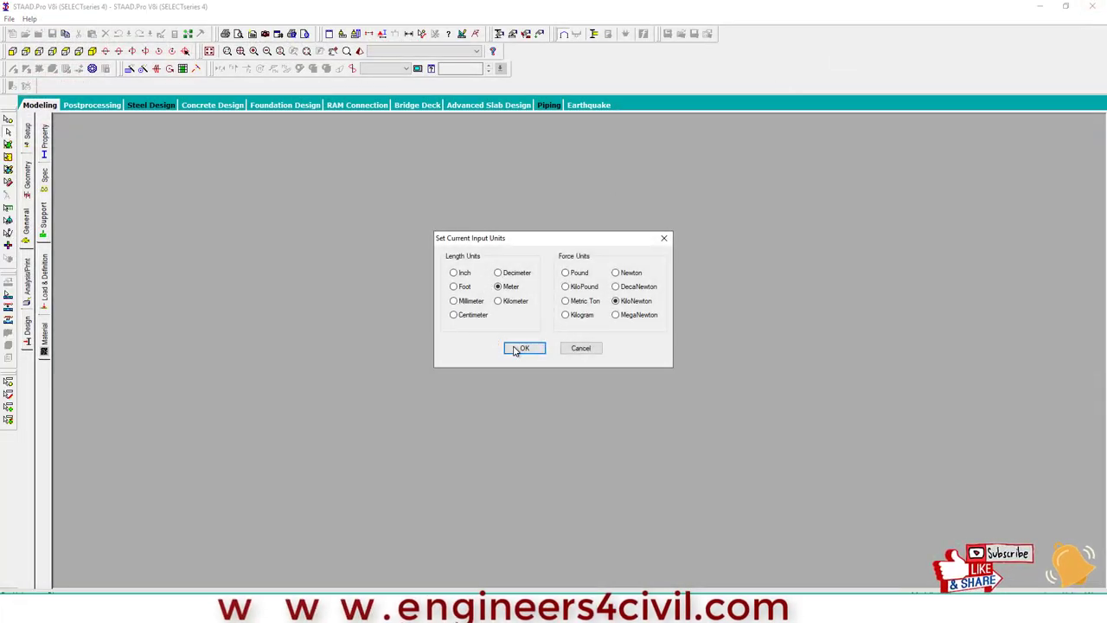
left_click(514, 348)
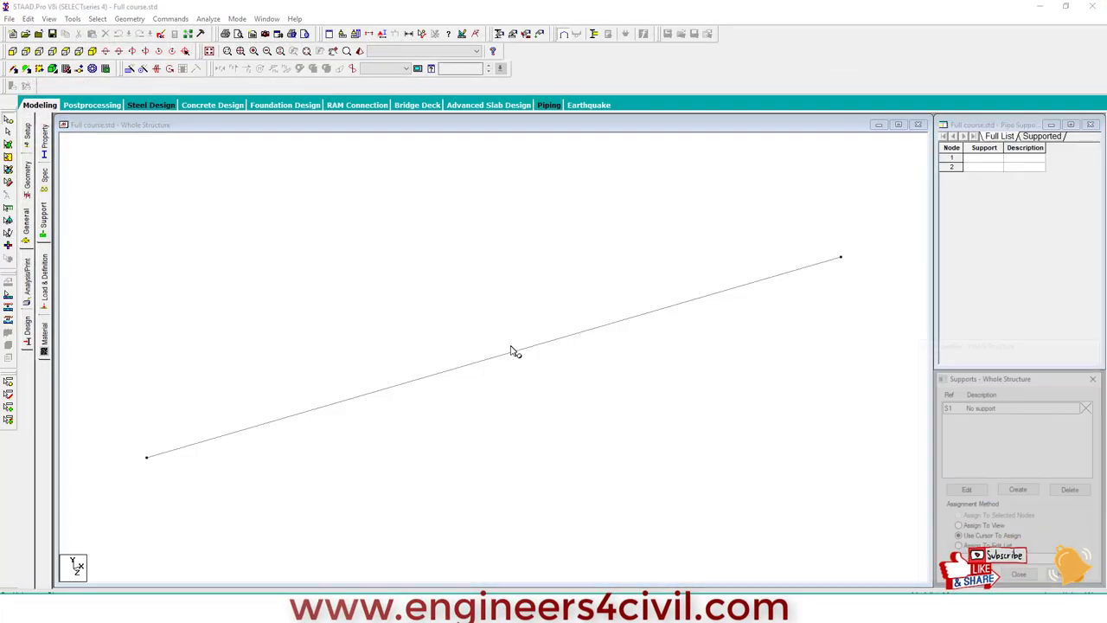
left_click(514, 352)
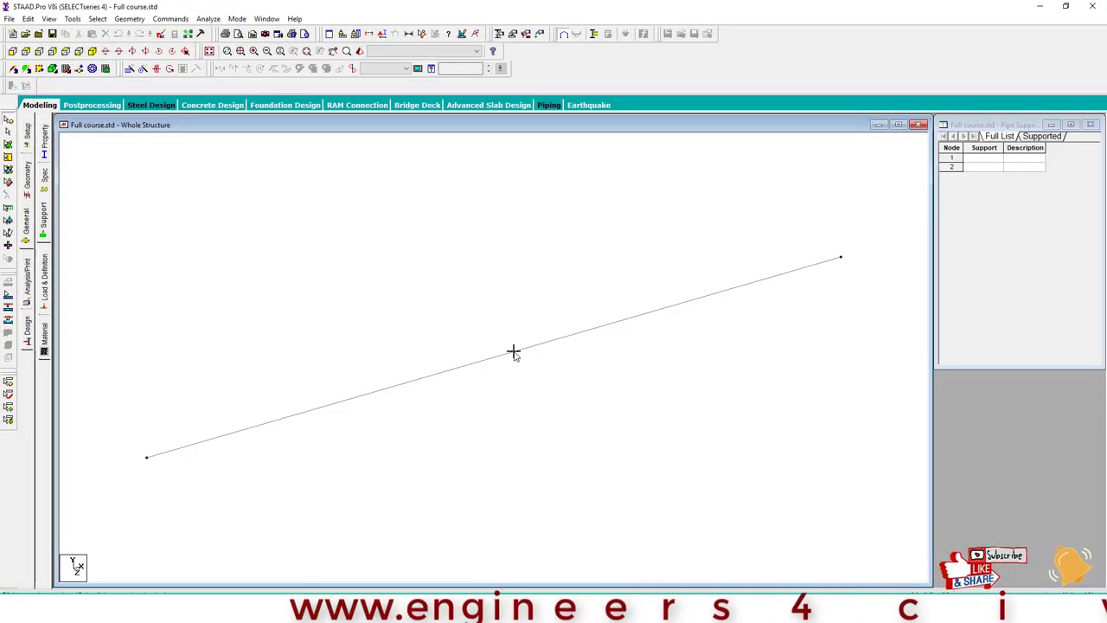
left_click(514, 353)
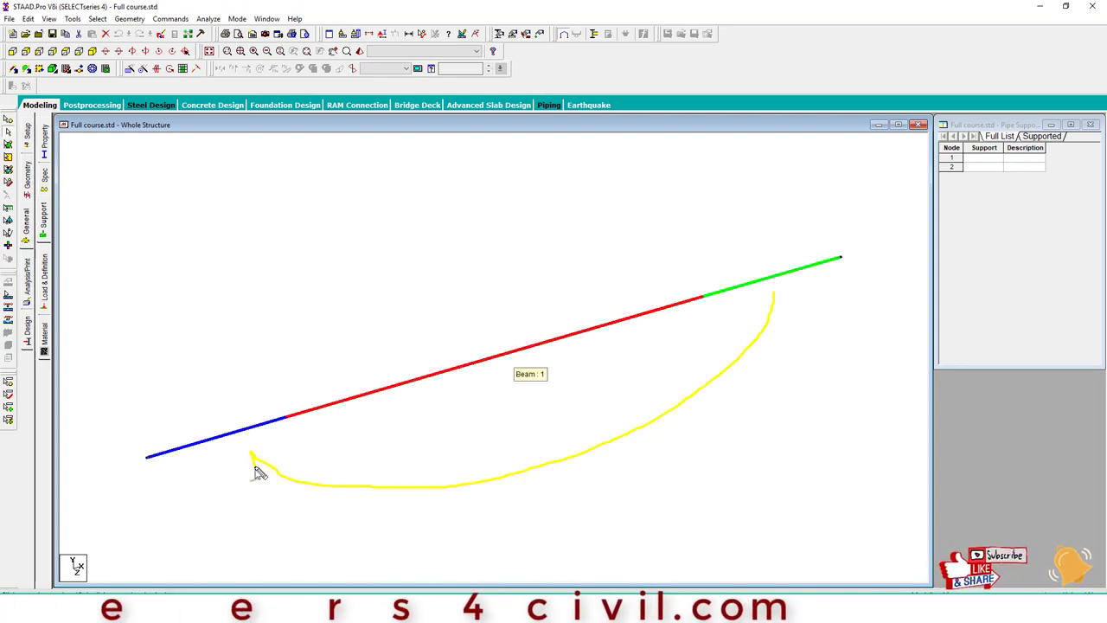
left_click_drag(251, 407, 701, 278)
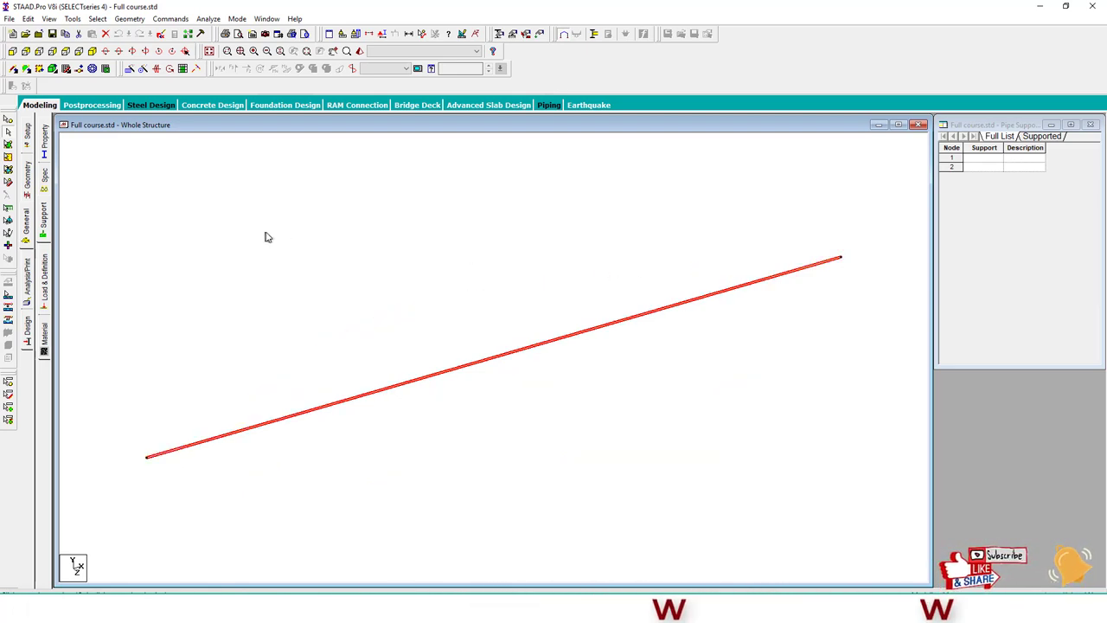
left_click(238, 256)
left_click(12, 52)
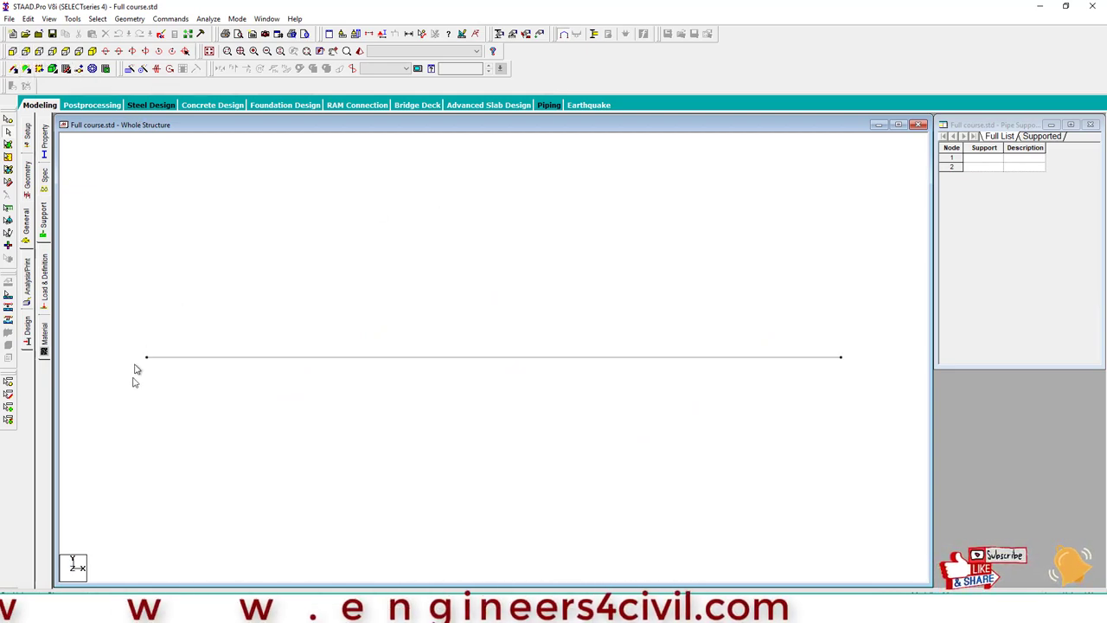
left_click(163, 73)
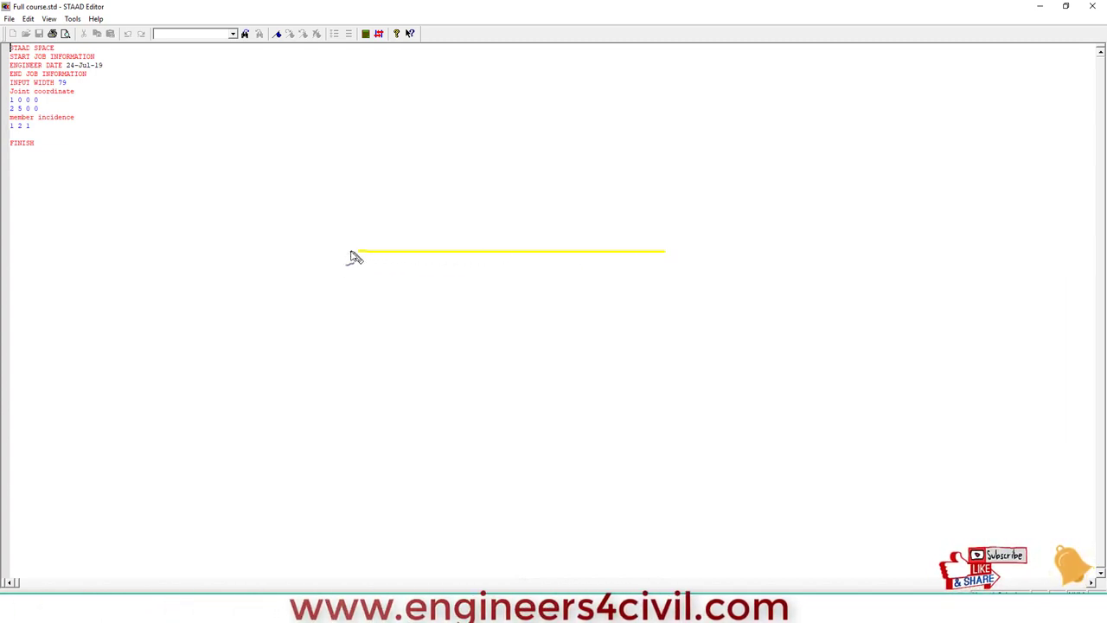
mouse_move(352, 252)
left_mouse_down()
mouse_move(335, 299)
mouse_move(313, 312)
left_mouse_up()
mouse_move(361, 299)
left_mouse_down()
mouse_move(348, 310)
mouse_move(379, 304)
left_mouse_up()
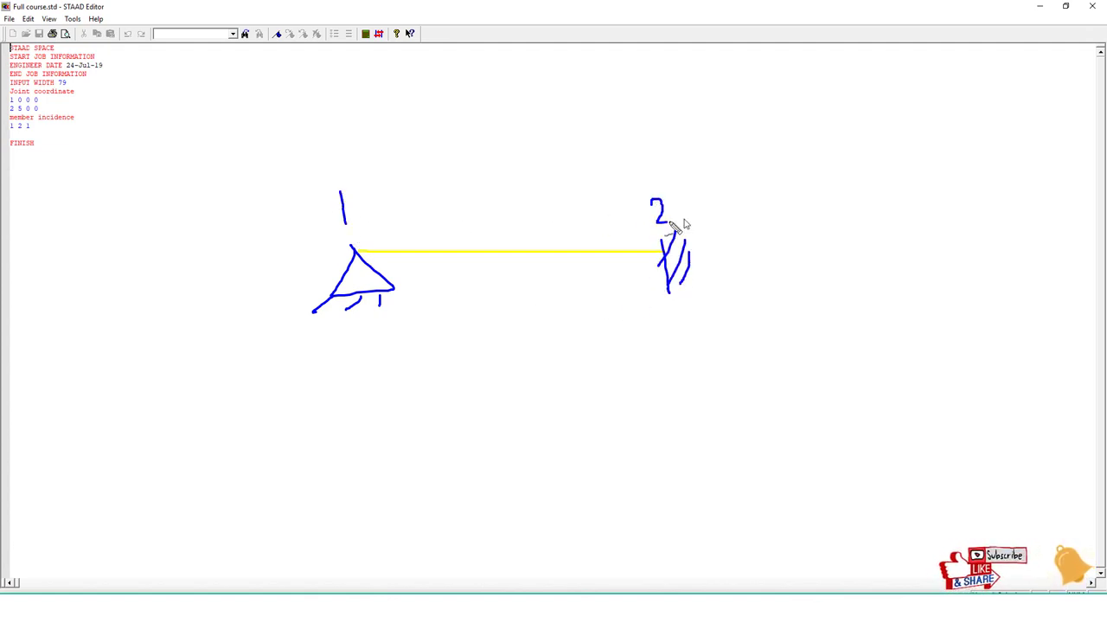
key("Escape")
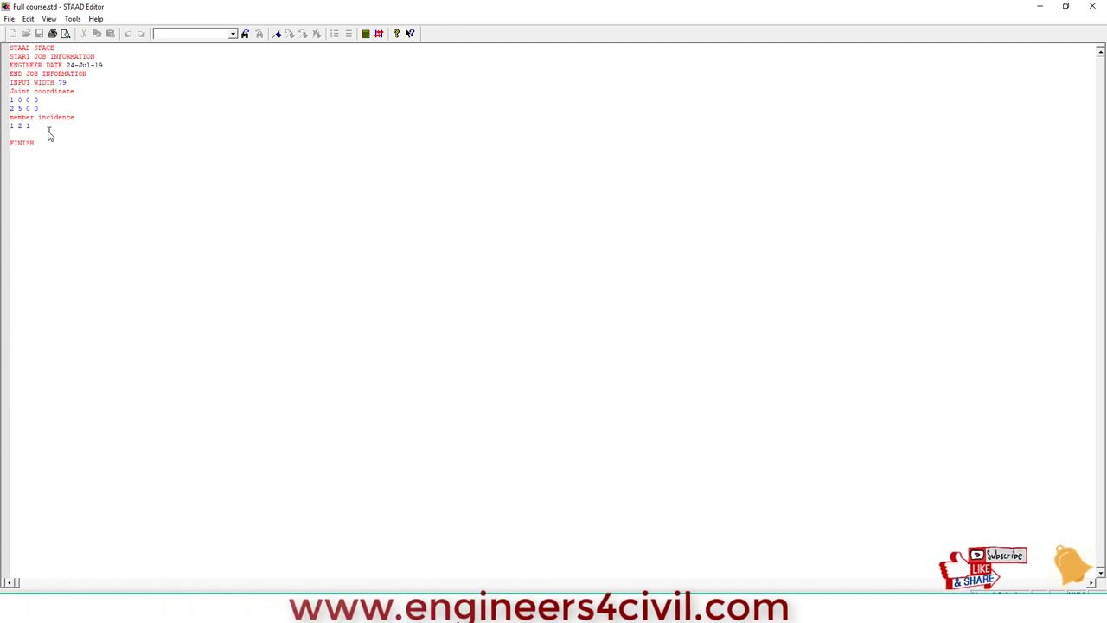
Magnify the script and place the caret on the blank line below '1 2 1'
key("super+plus")
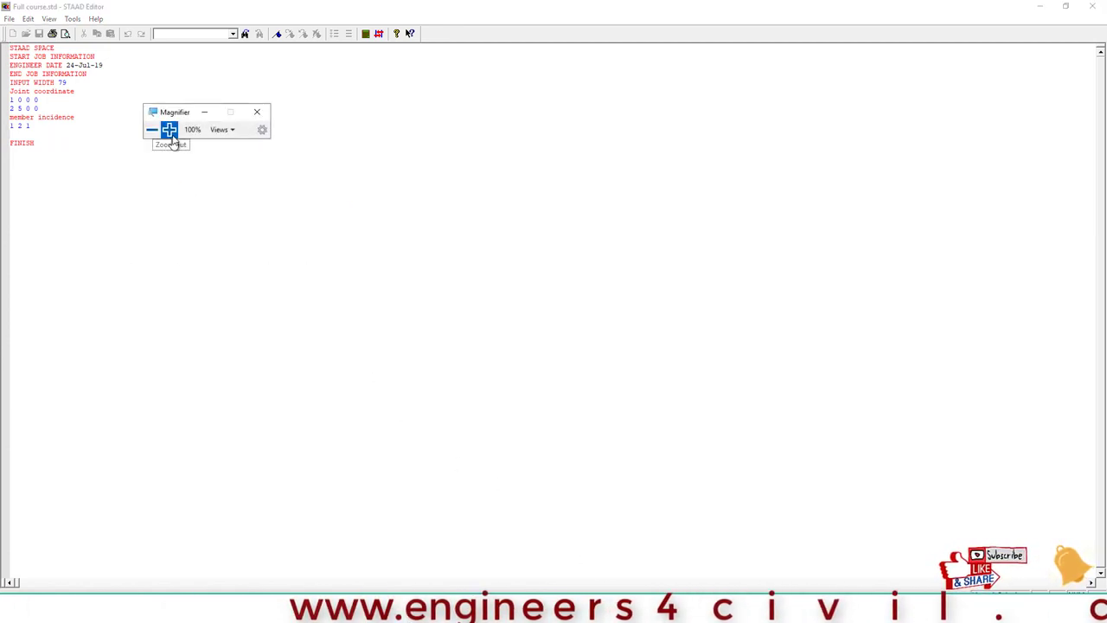
left_click(171, 134)
left_click(170, 134)
left_click(95, 89)
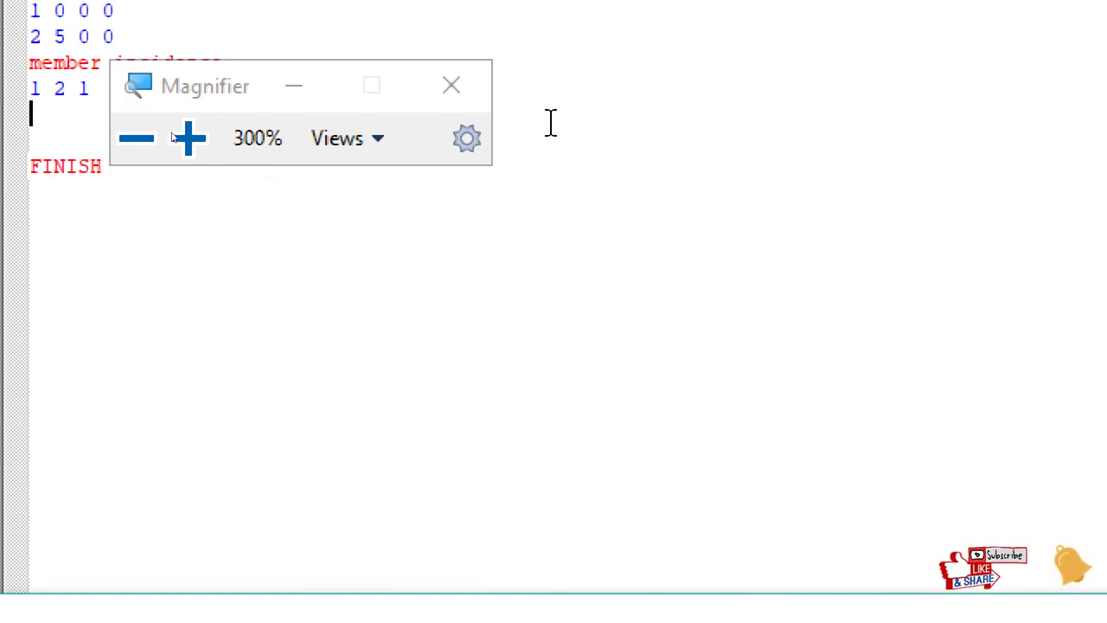
left_click_drag(171, 80, 387, 147)
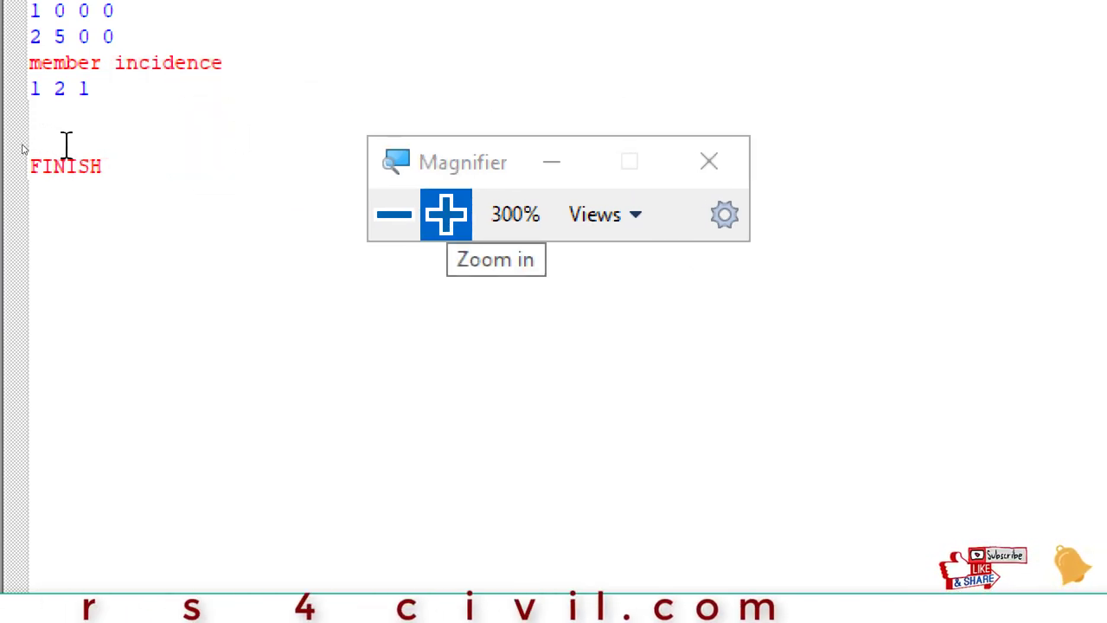
Add a SUPPORT block with '1 pin' and '2 fix', then close the editor
type("support")
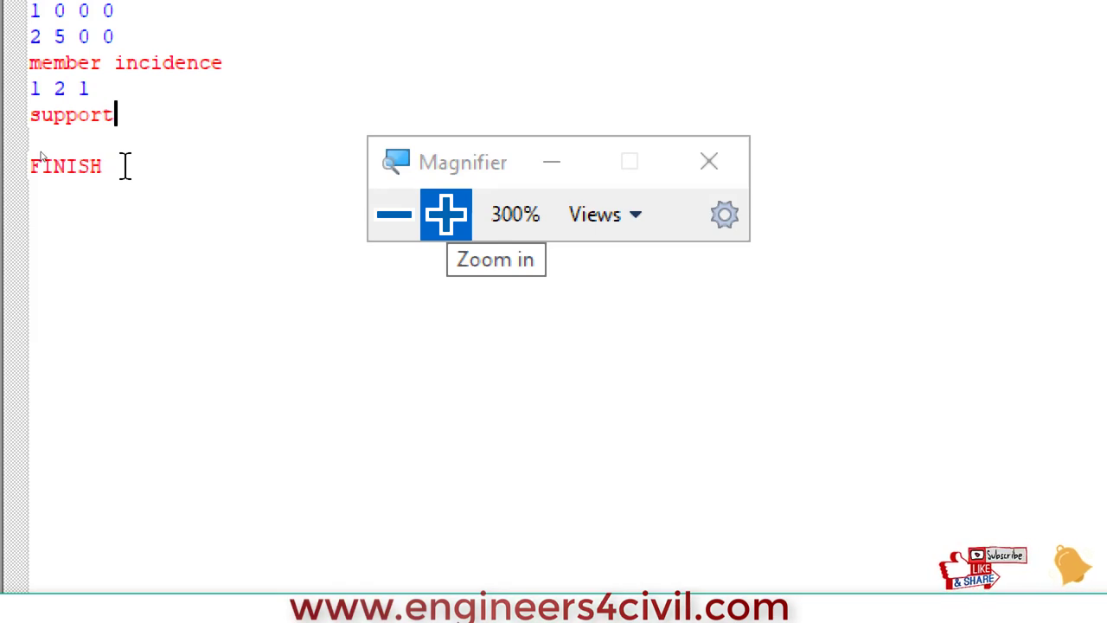
key("Return")
type("1 p")
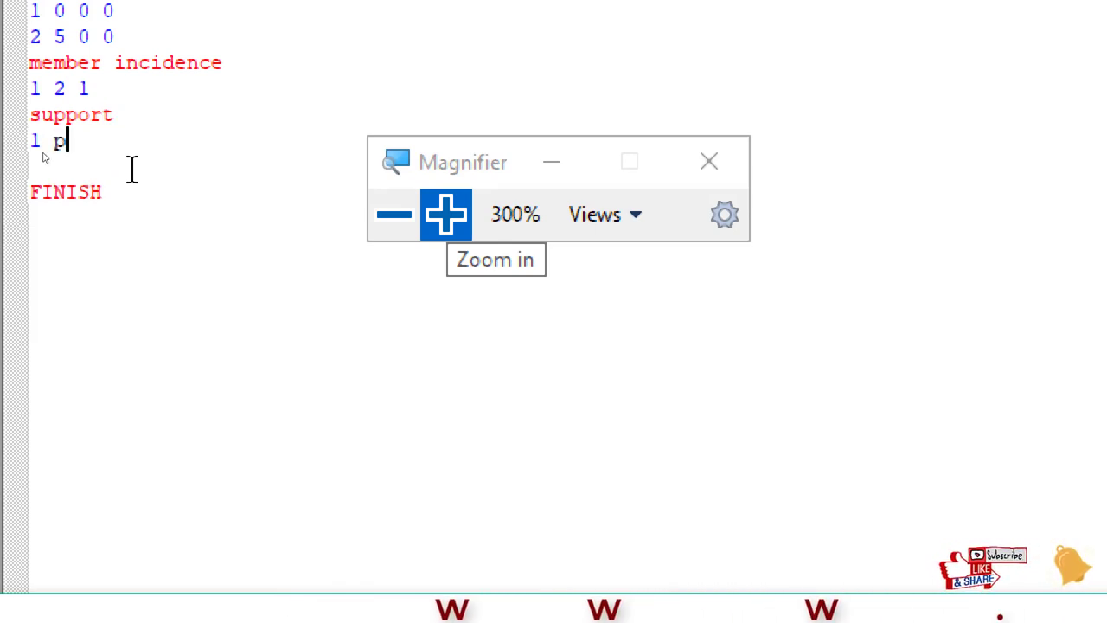
type("in")
key("Return")
type("2 ")
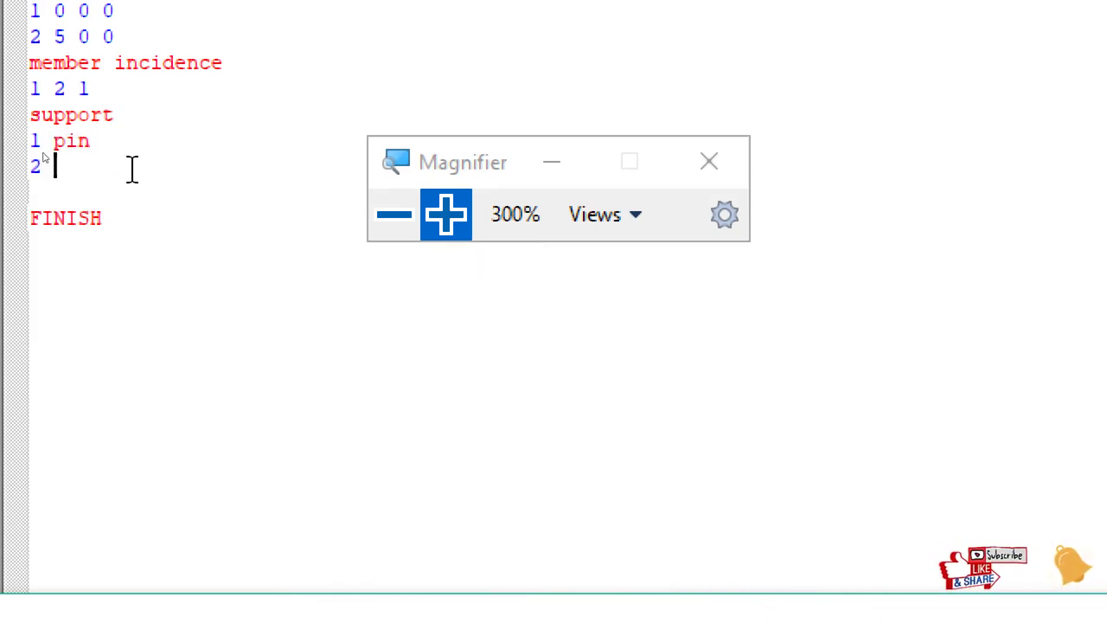
type("fix")
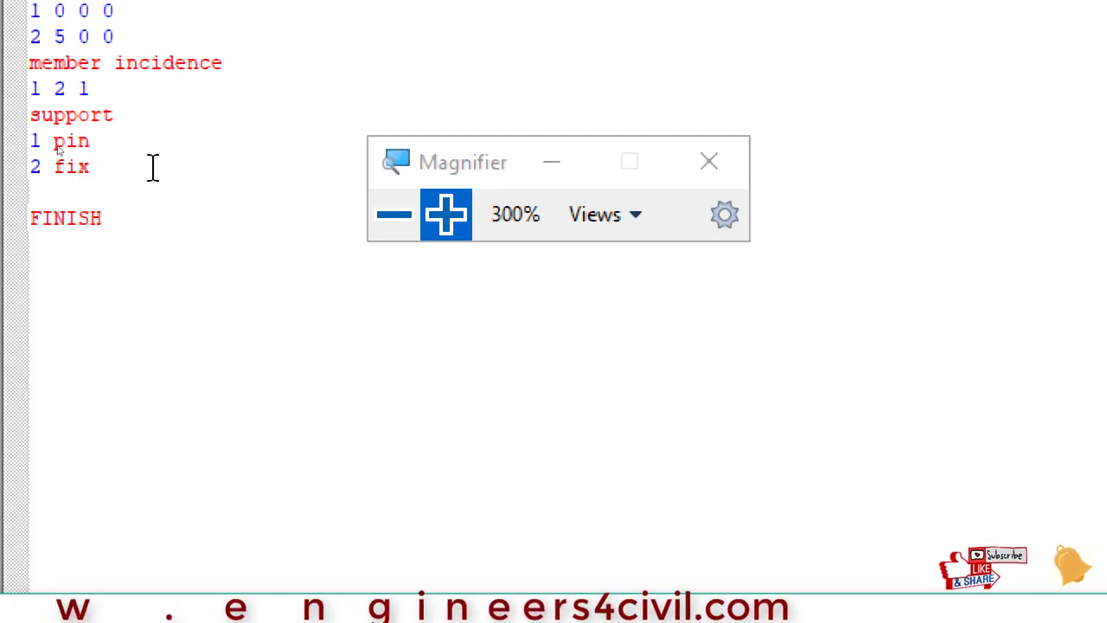
left_click(417, 217)
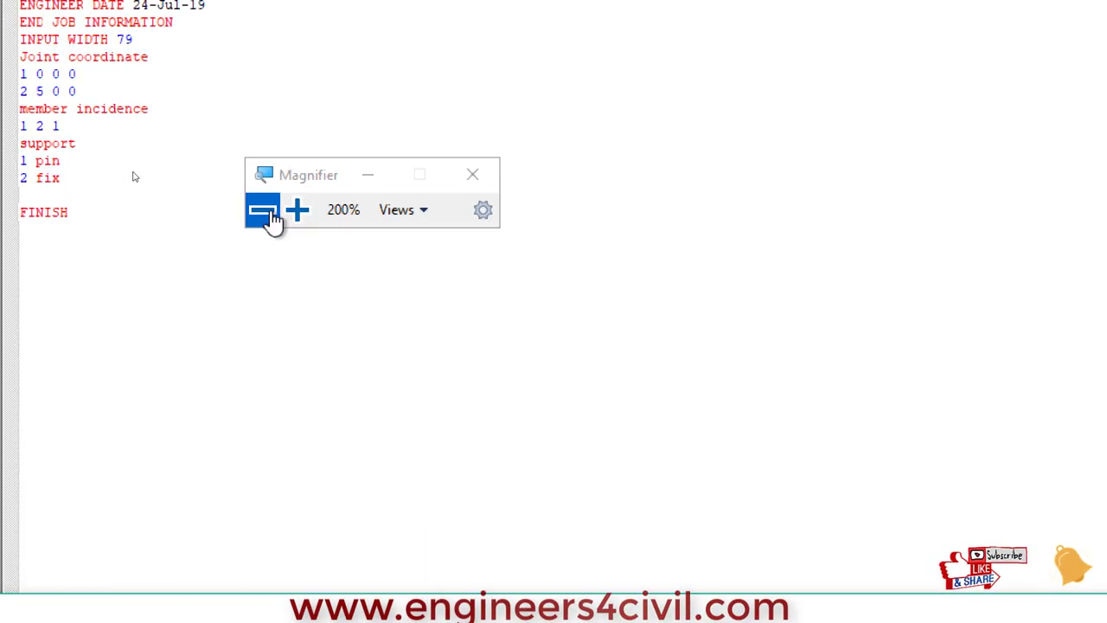
left_click(265, 217)
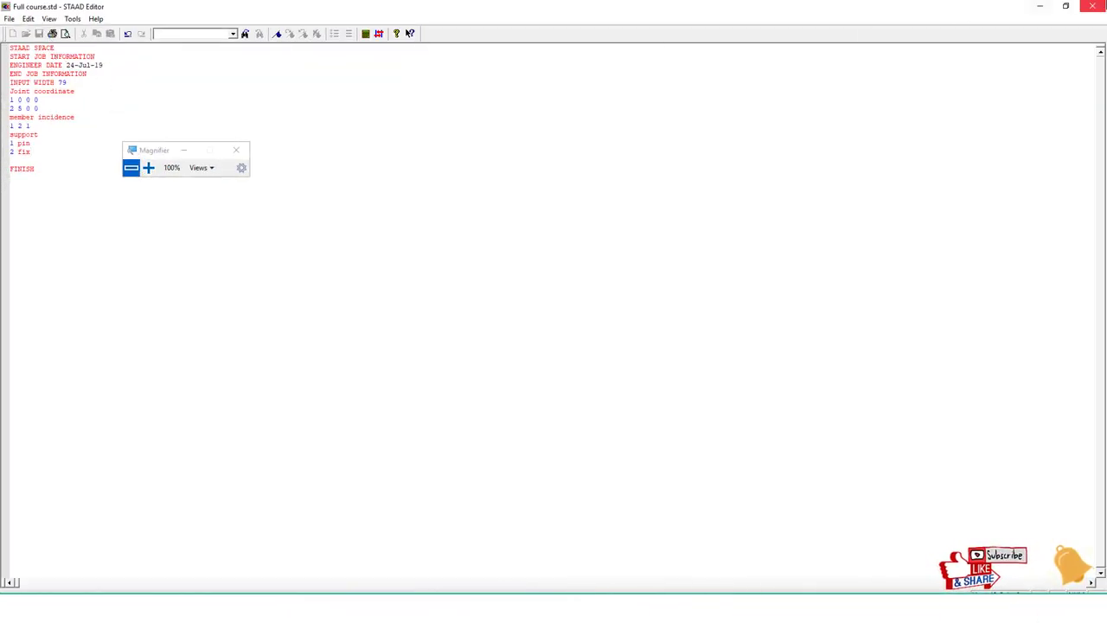
left_click(1093, 6)
Accept the default input units and sketch a fixed-support wall with a member and force arrow
left_click(538, 347)
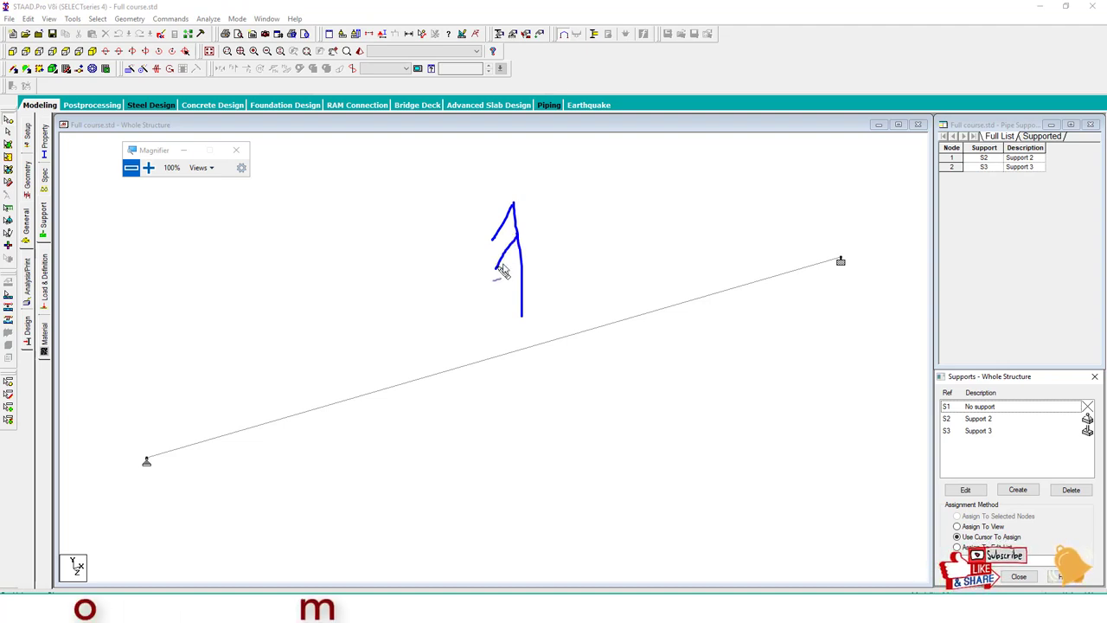
left_click_drag(502, 271, 504, 327)
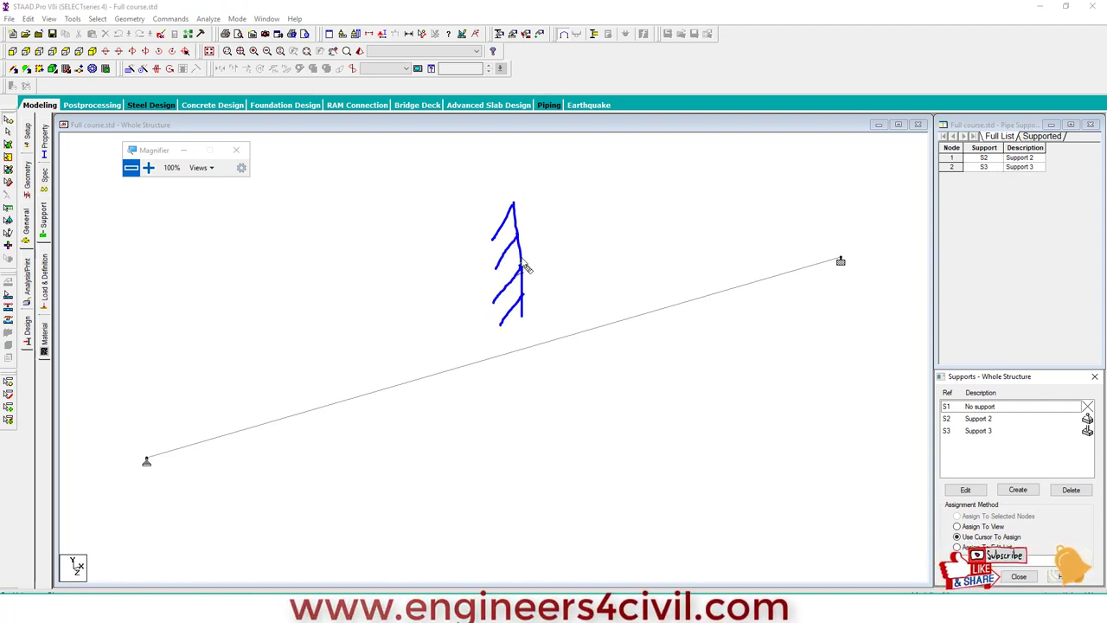
left_click_drag(522, 255, 707, 234)
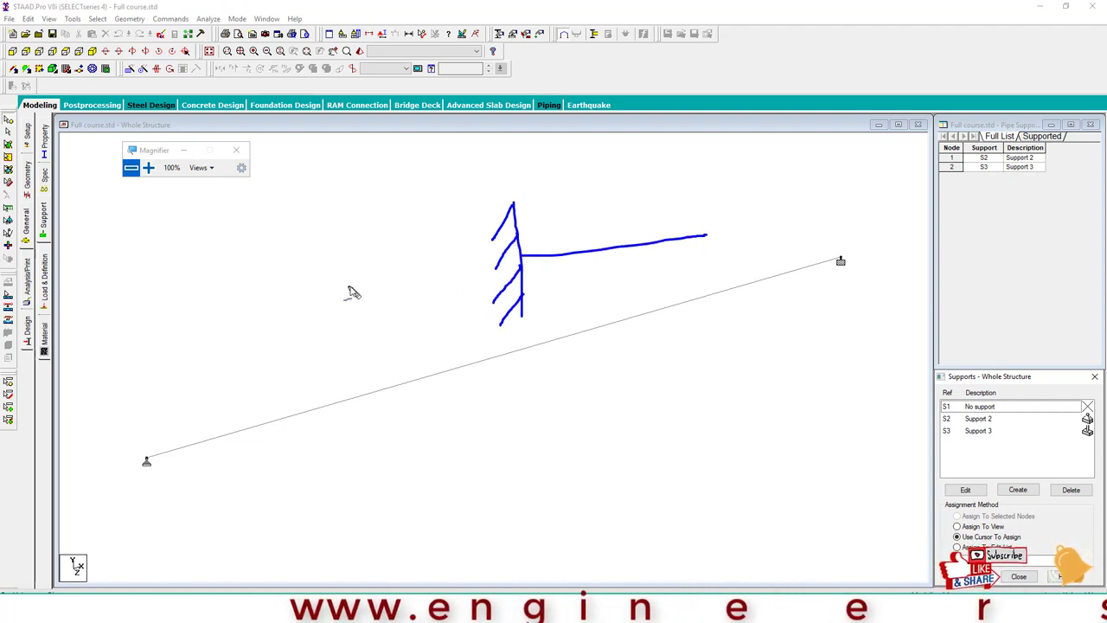
left_click_drag(347, 286, 476, 281)
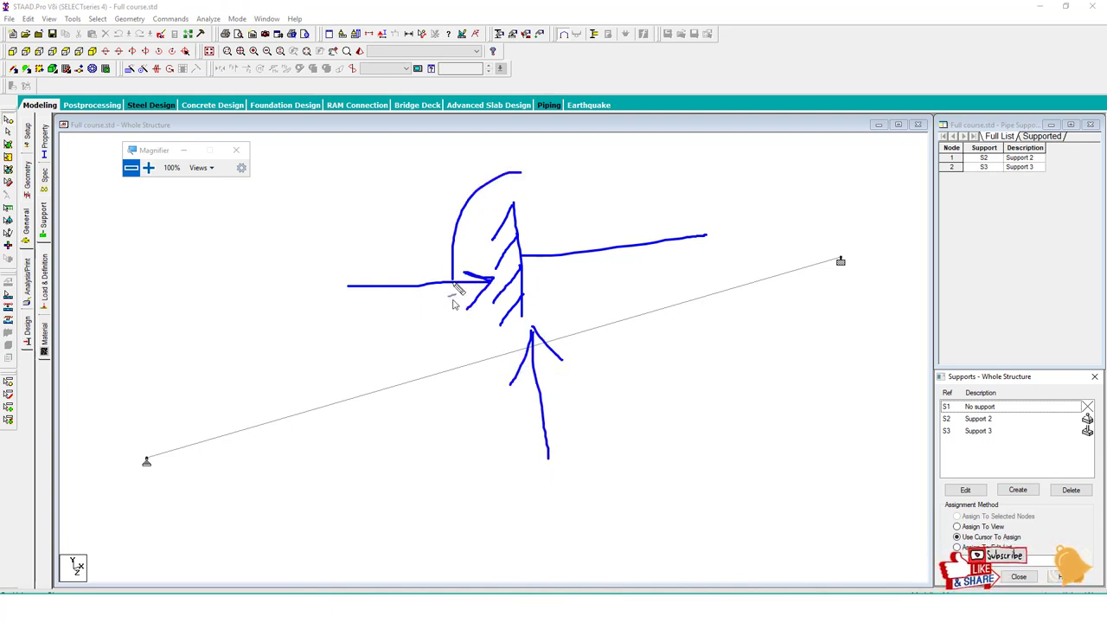
left_click_drag(584, 316, 599, 312)
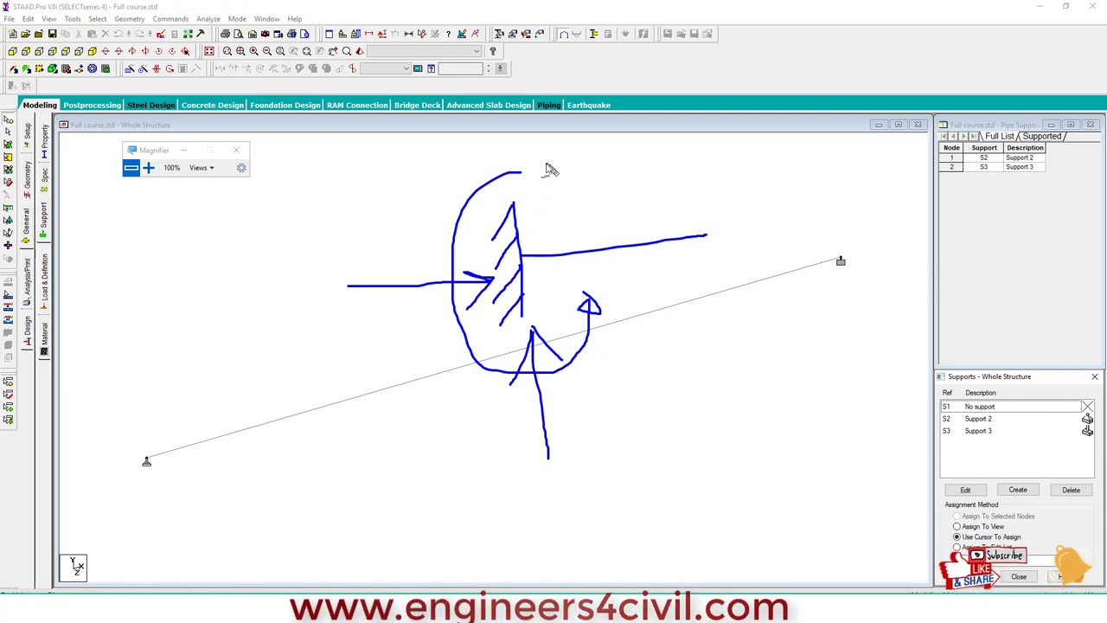
mouse_move(538, 154)
left_mouse_down()
mouse_move(502, 197)
mouse_move(554, 201)
left_mouse_up()
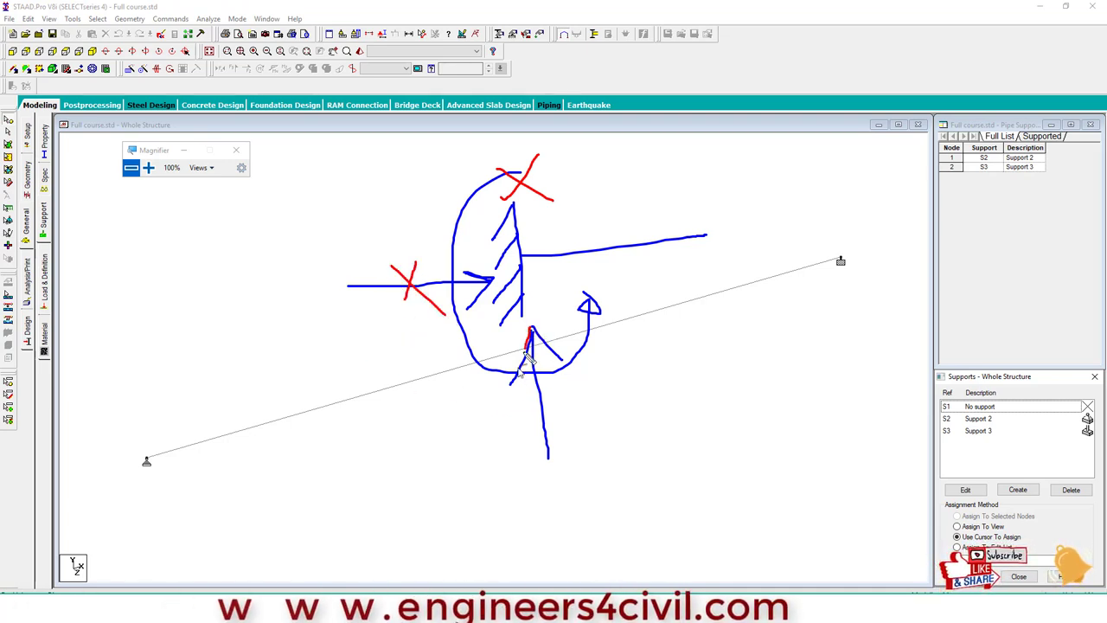
mouse_move(531, 329)
left_mouse_down()
mouse_move(547, 378)
mouse_move(538, 342)
mouse_move(552, 353)
left_mouse_up()
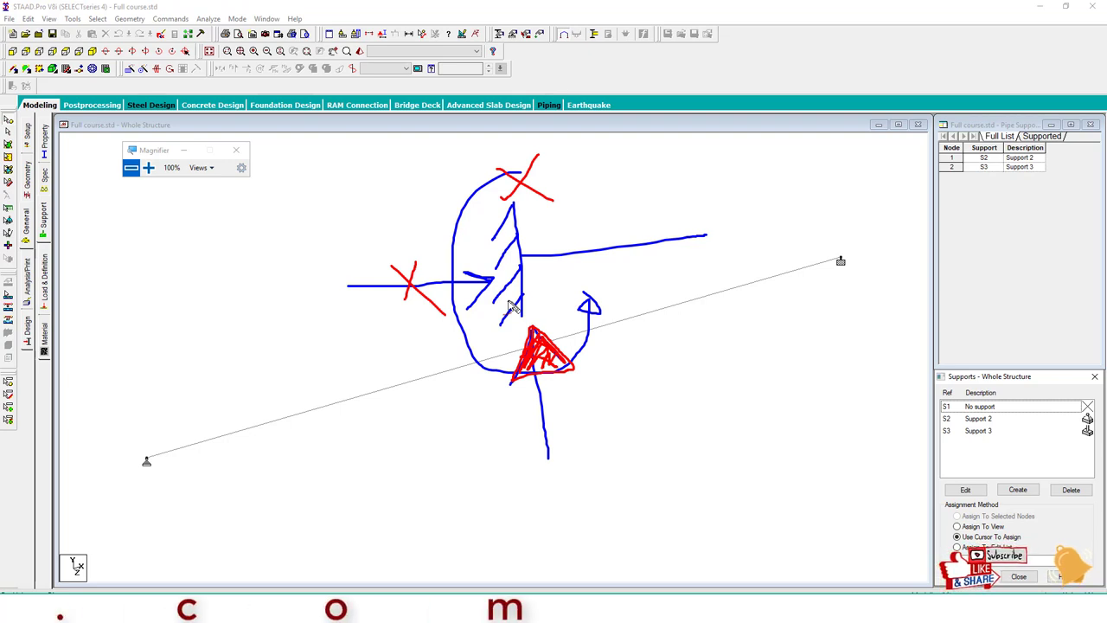
key("Escape")
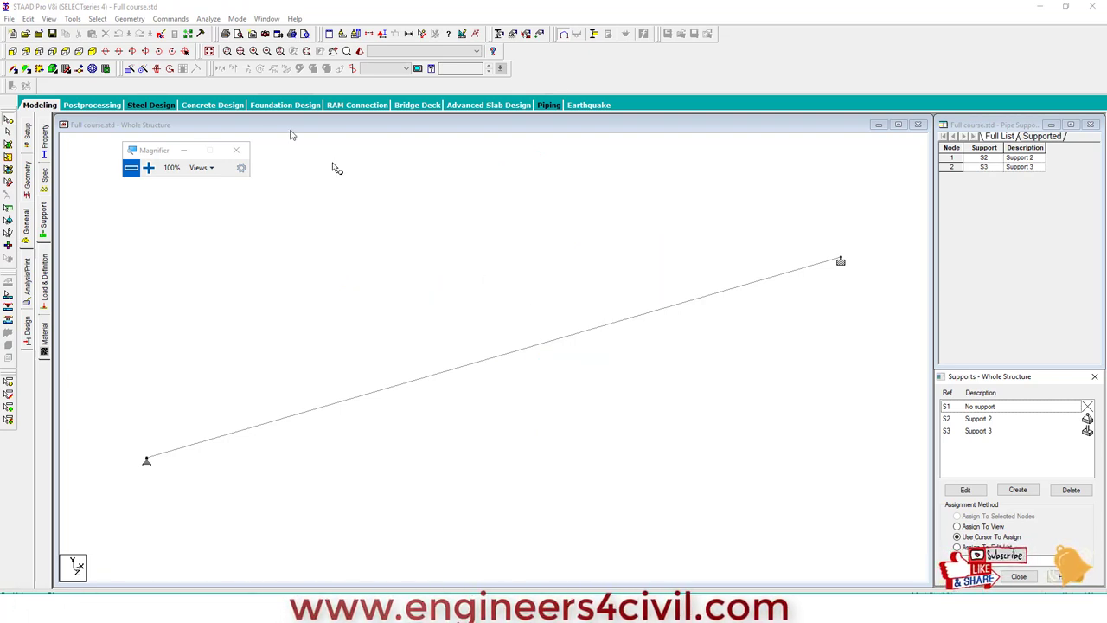
Reopen the script and extend joint 2's support line with 'but mx my mz'
left_click(161, 34)
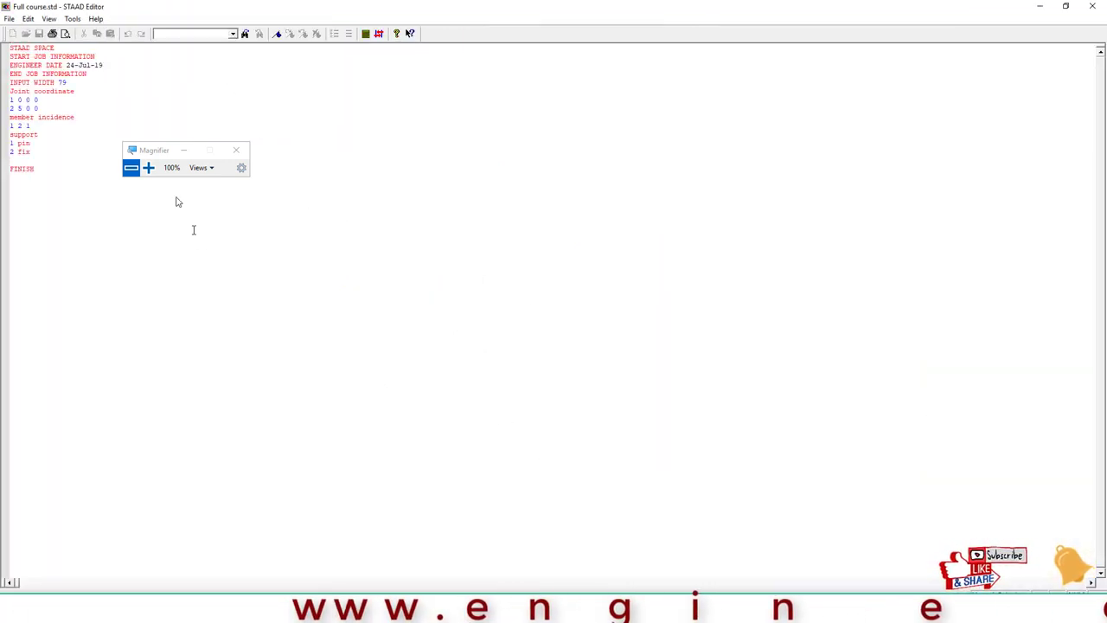
left_click(148, 167)
left_click(148, 167)
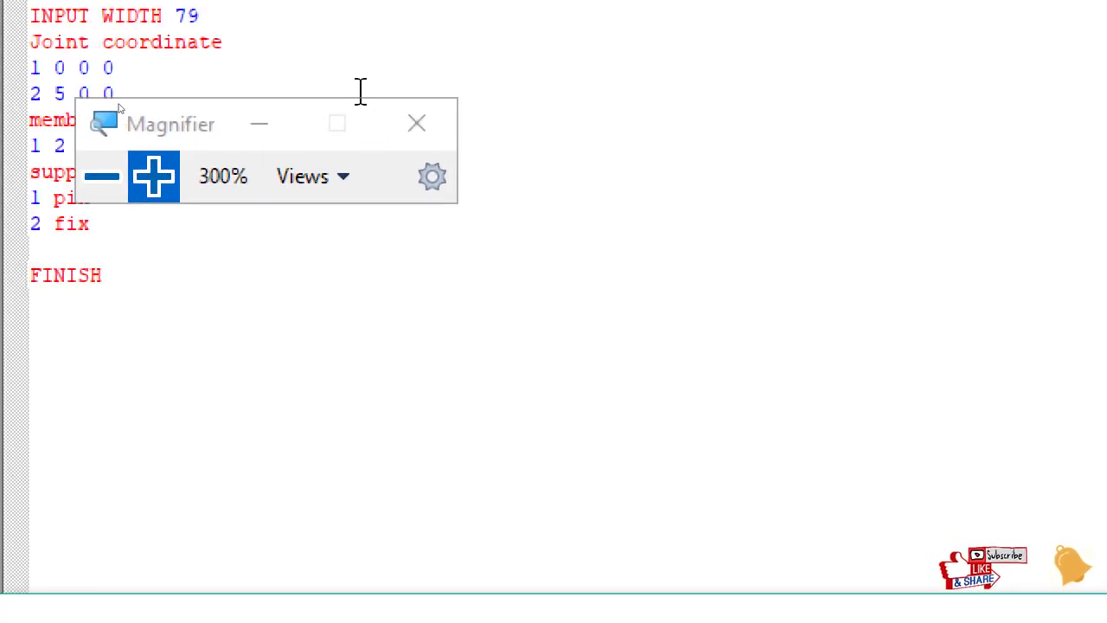
left_click_drag(203, 121, 258, 19)
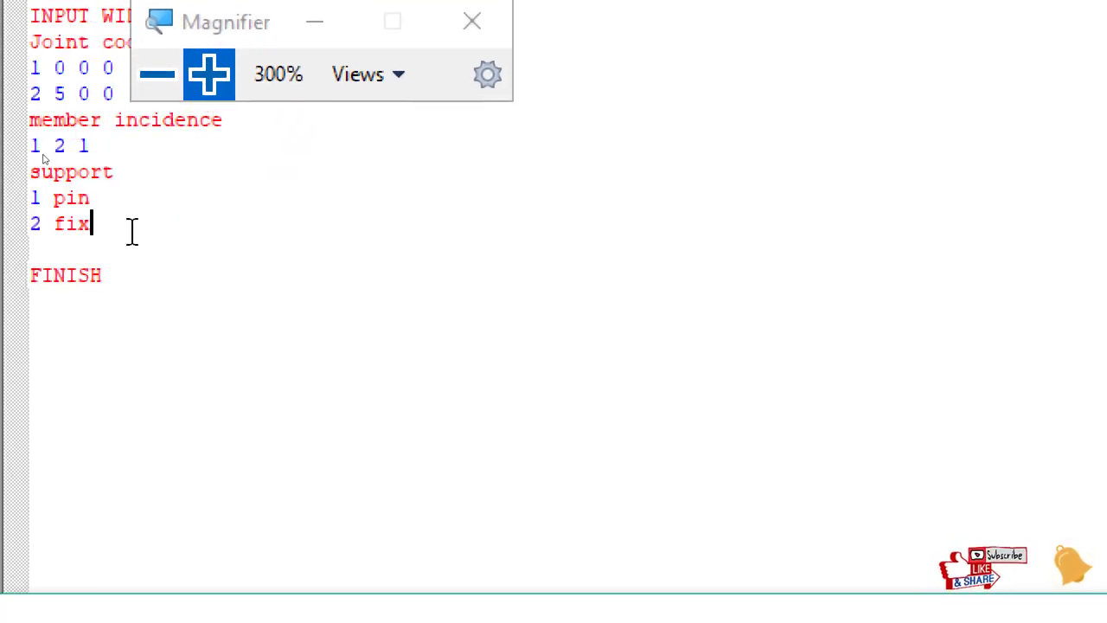
type(" but")
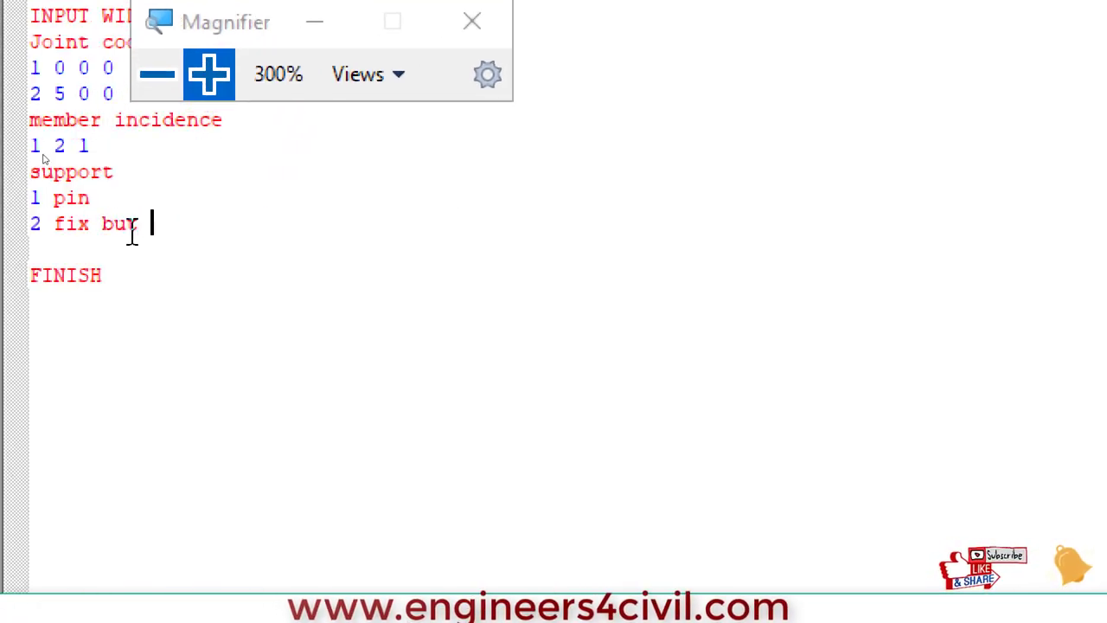
type(" mx my ")
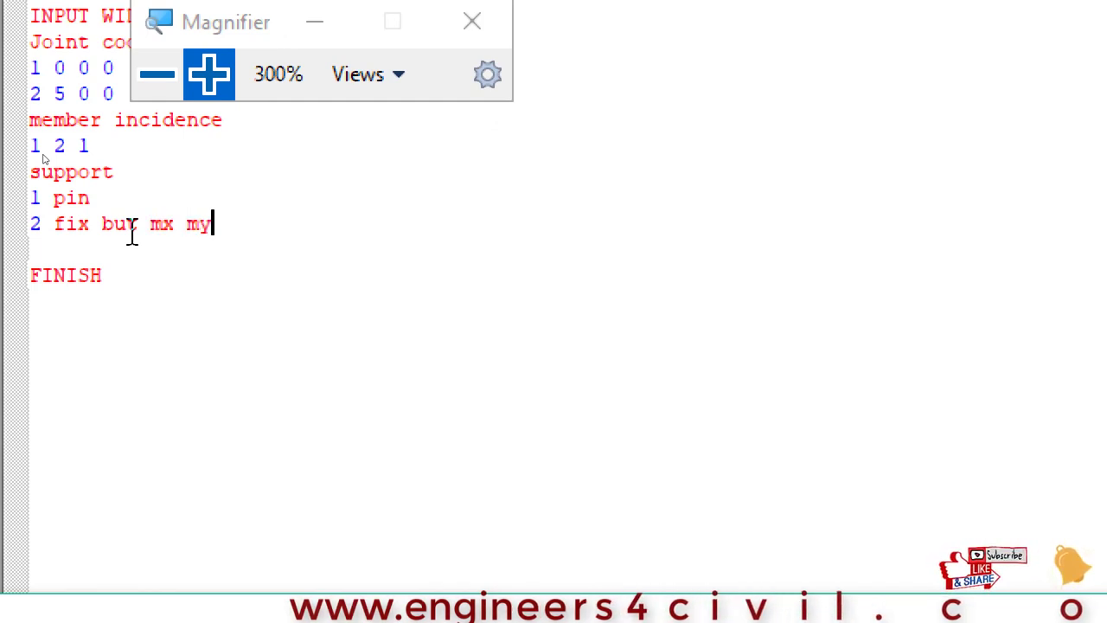
type("mz fx fz")
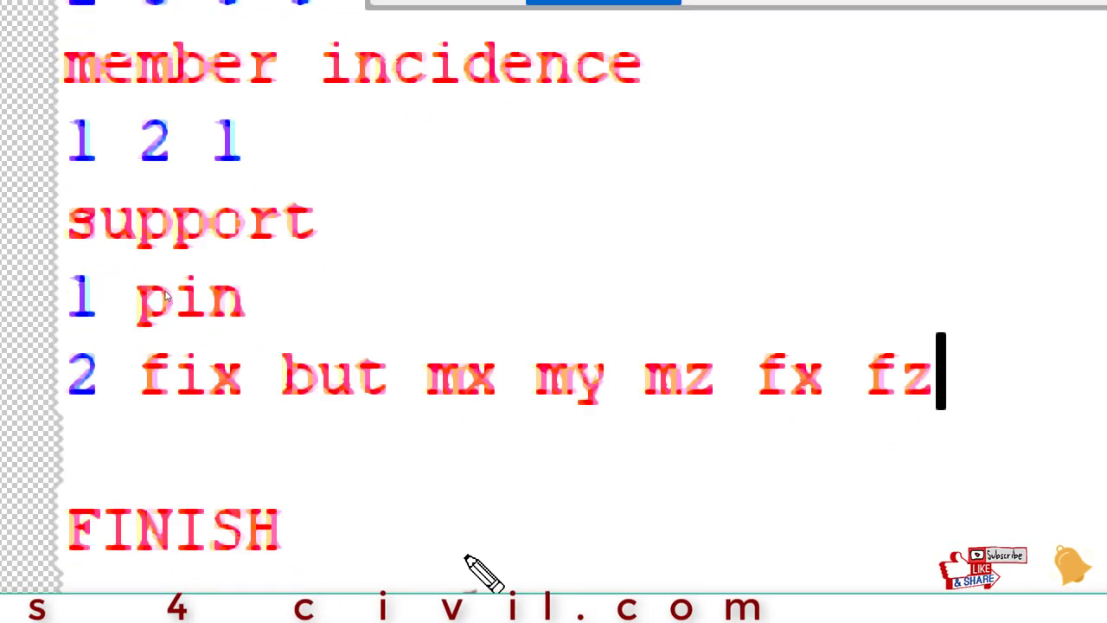
Annotate the support line, marking the released directions mx, my, mz, fx and fz
mouse_move(115, 298)
left_mouse_down()
mouse_move(170, 324)
mouse_move(989, 366)
left_mouse_up()
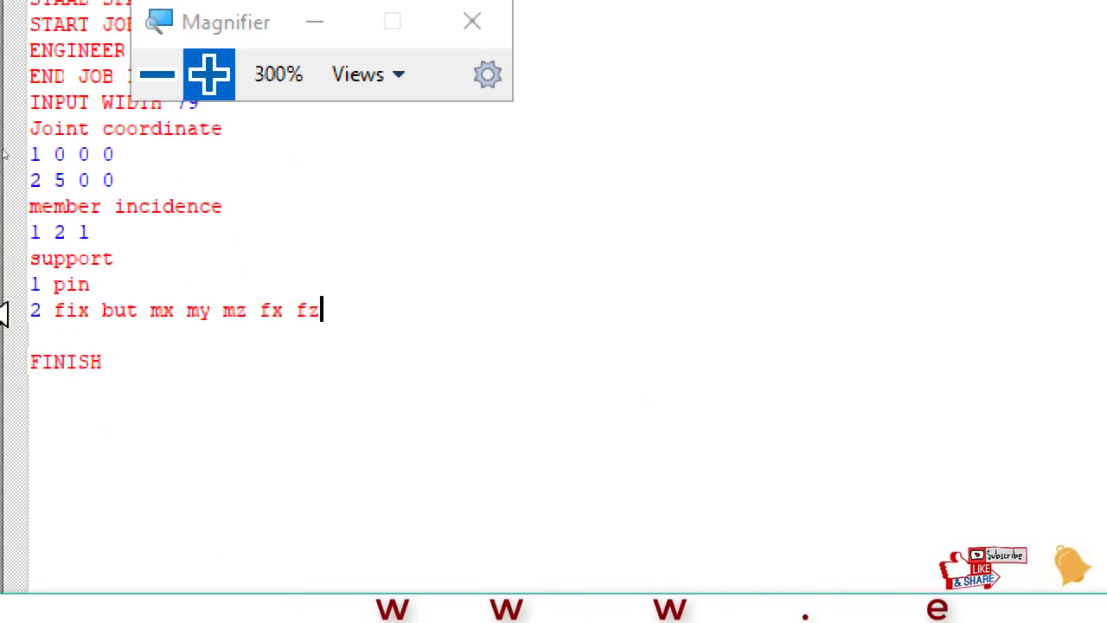
key("ctrl+1")
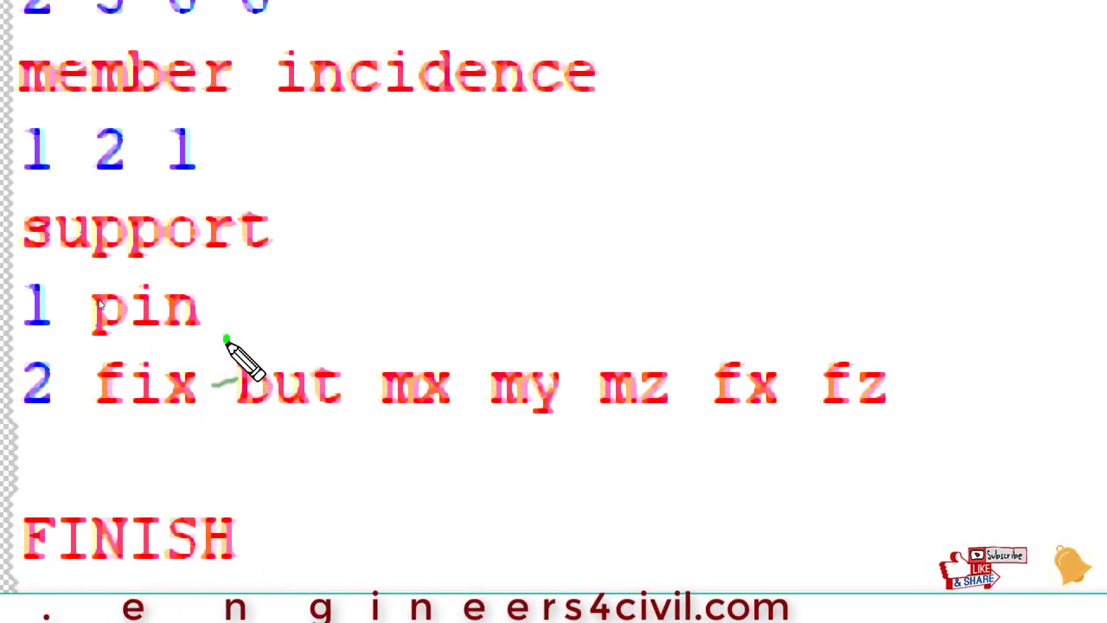
left_click_drag(226, 339, 235, 417)
left_click_drag(374, 435, 664, 413)
left_click_drag(752, 404, 813, 404)
mouse_move(840, 403)
left_mouse_down()
mouse_move(857, 401)
mouse_move(561, 303)
mouse_move(408, 457)
mouse_move(935, 420)
left_mouse_up()
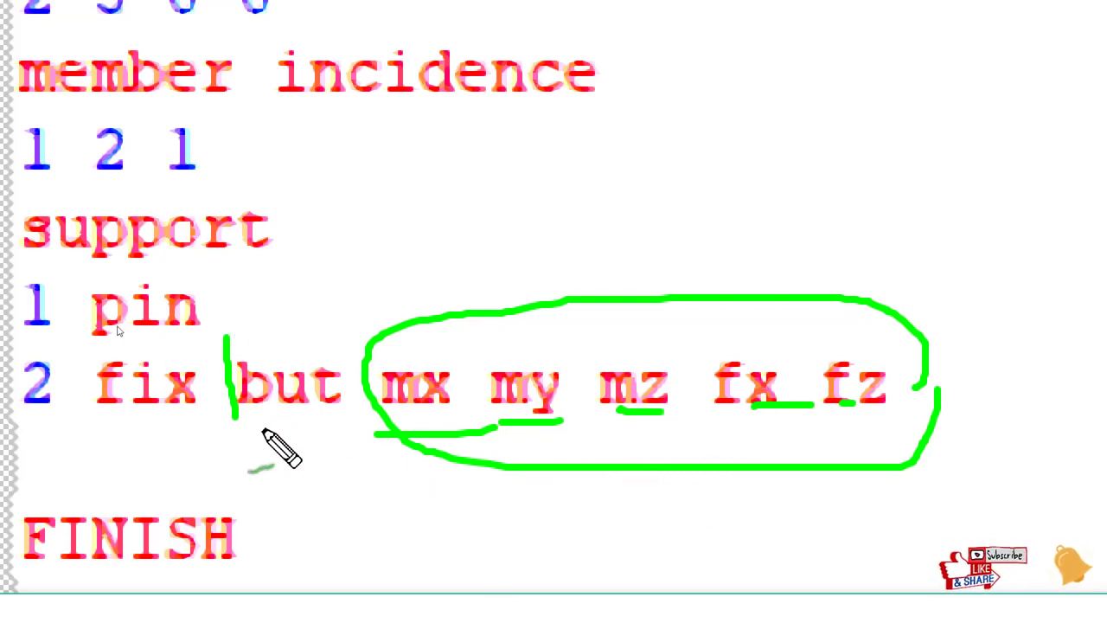
left_click_drag(437, 307, 597, 195)
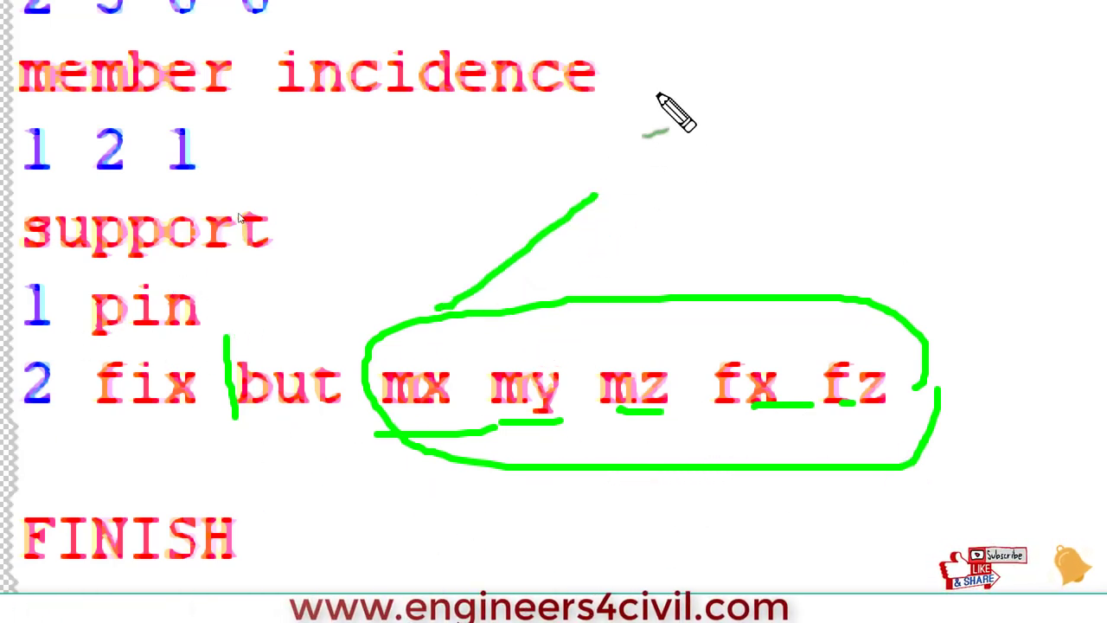
left_click_drag(658, 94, 597, 97)
mouse_move(507, 186)
left_mouse_down()
mouse_move(627, 186)
mouse_move(604, 252)
left_mouse_up()
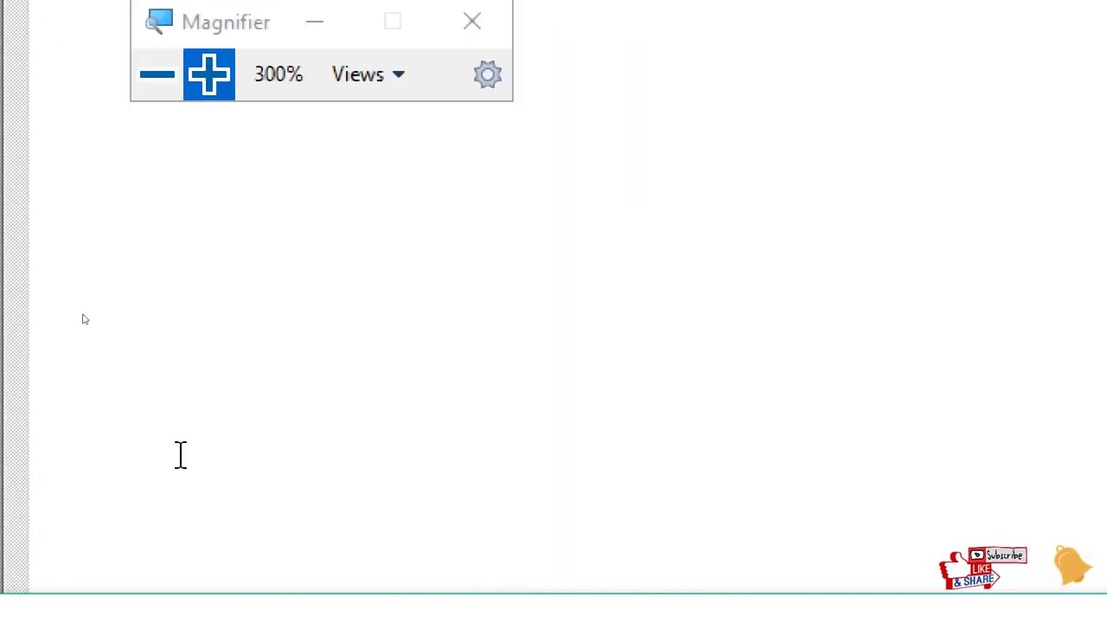
Clear the annotations, reset magnification to 100%, and accept meter and kilonewton input units
left_click(116, 76)
left_click(52, 202)
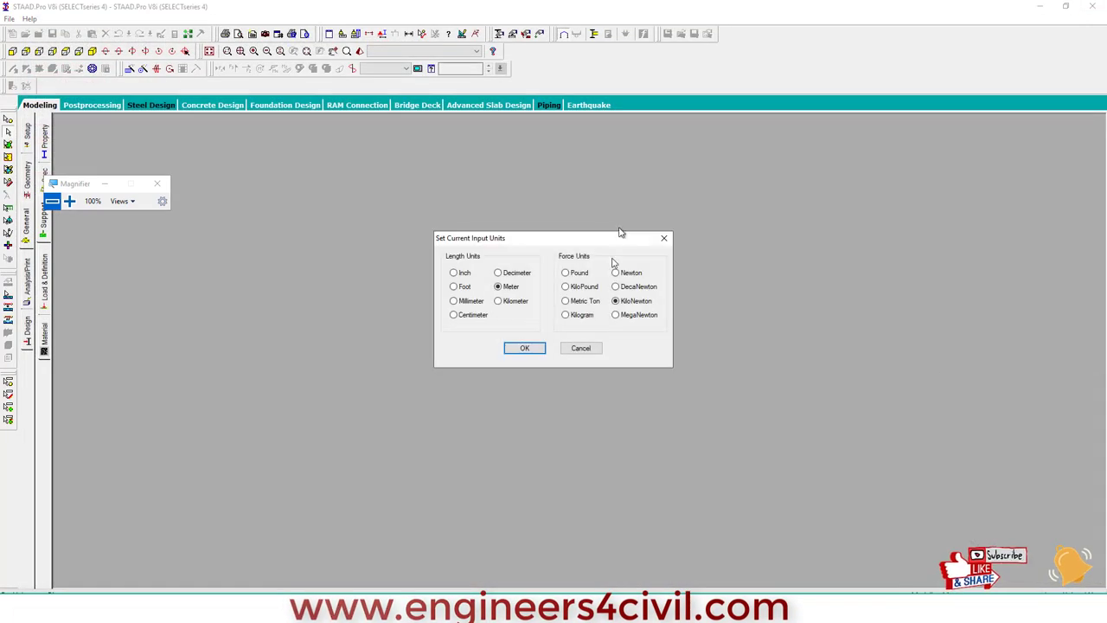
left_click(525, 348)
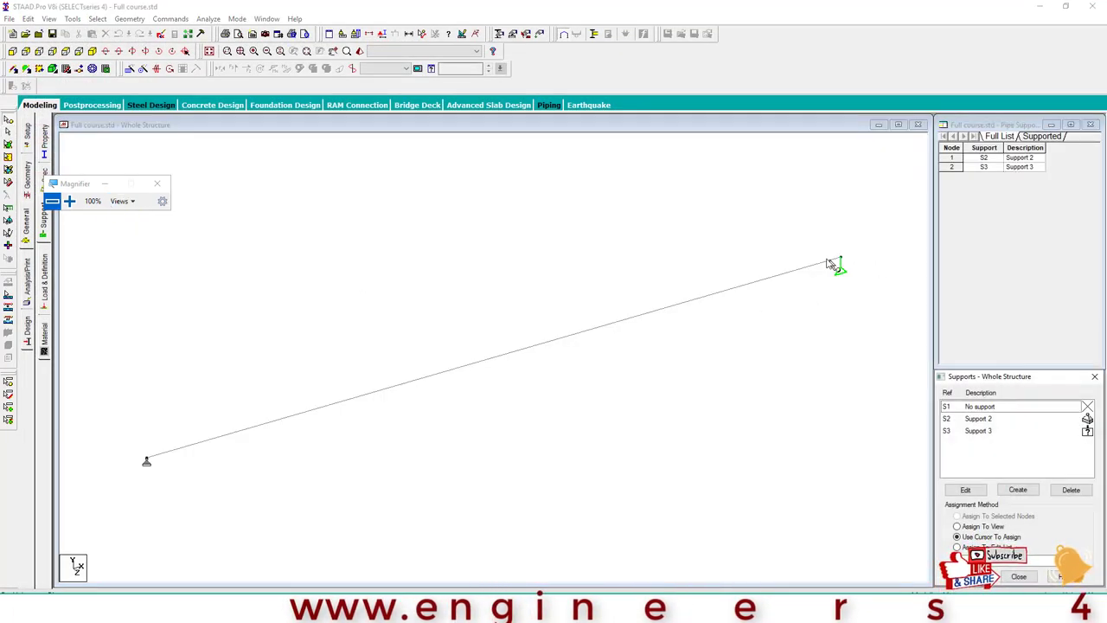
middle_click_drag(831, 264, 753, 262)
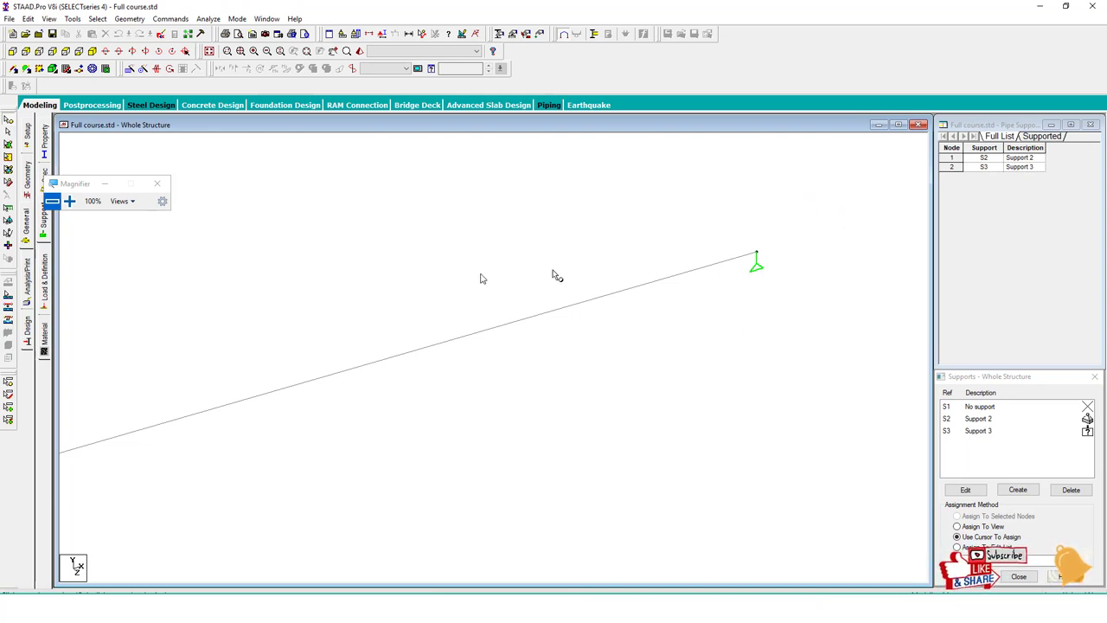
Show the beam in front view and pan it so both supports are visible
left_click(12, 51)
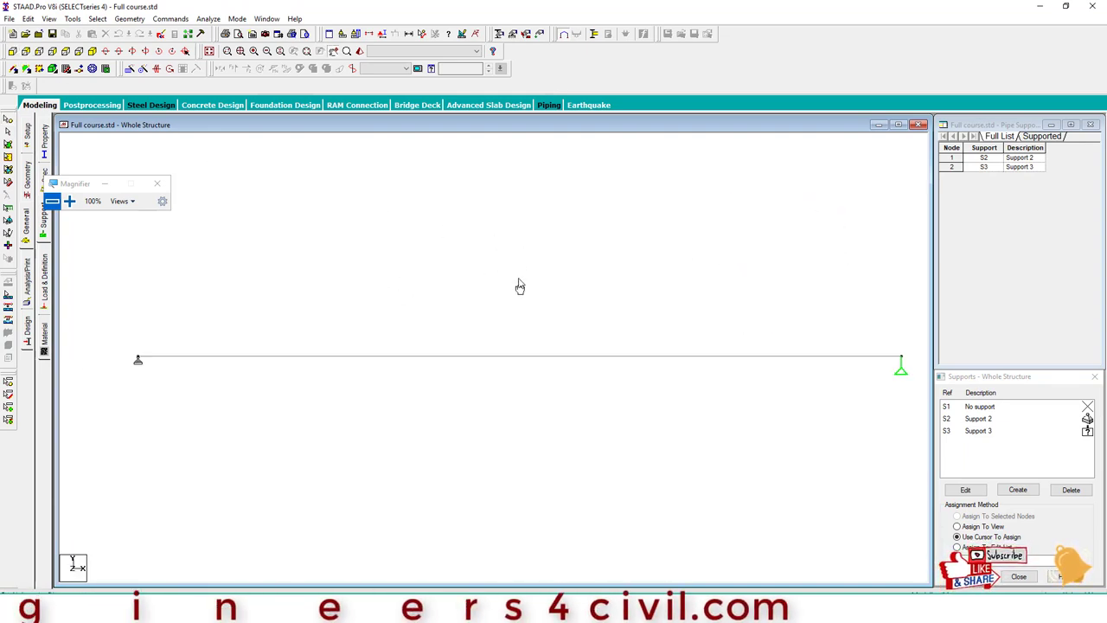
middle_click_drag(610, 337, 555, 299)
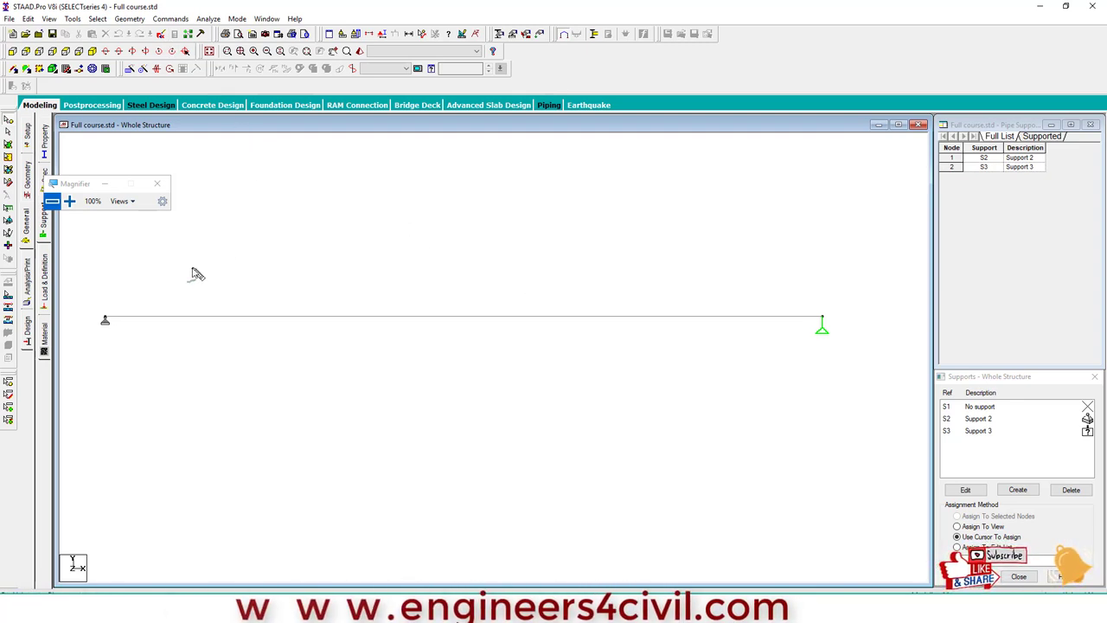
mouse_move(324, 158)
left_mouse_down()
mouse_move(342, 206)
mouse_move(350, 169)
mouse_move(398, 169)
left_mouse_up()
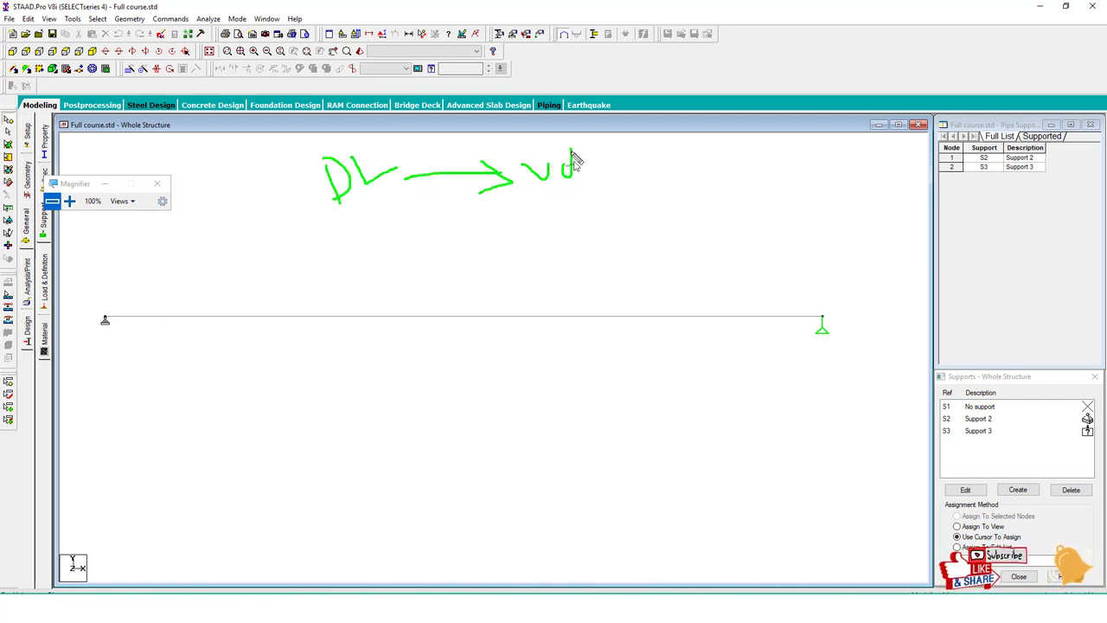
mouse_move(728, 157)
left_mouse_down()
mouse_move(740, 170)
mouse_move(727, 184)
left_mouse_up()
mouse_move(315, 231)
left_mouse_down()
mouse_move(708, 226)
mouse_move(796, 198)
mouse_move(316, 148)
mouse_move(314, 222)
left_mouse_up()
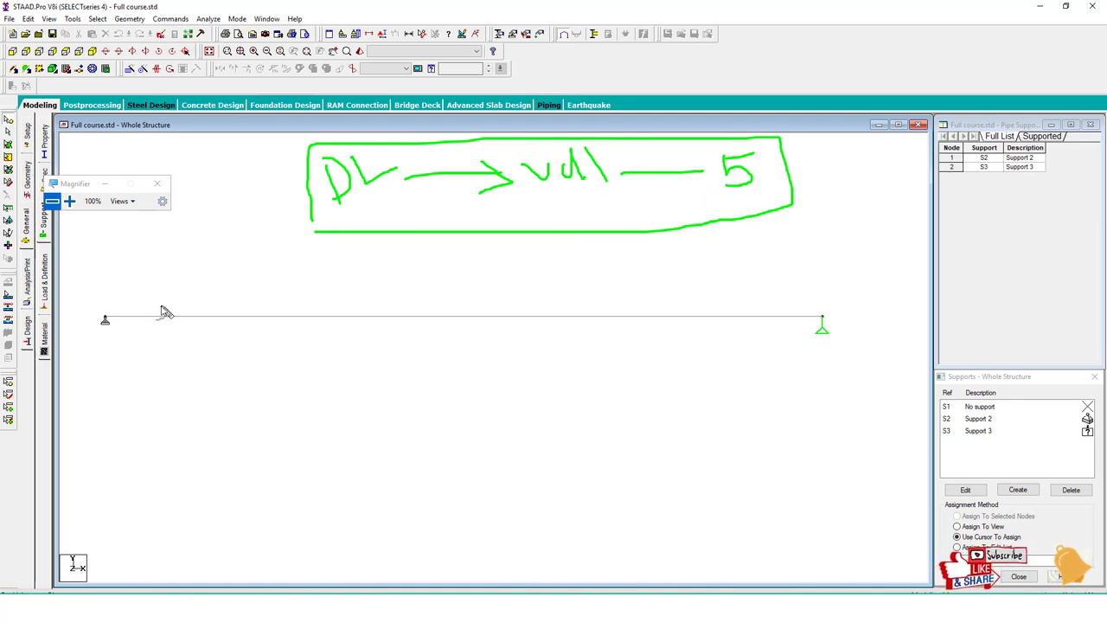
left_click_drag(223, 301, 800, 295)
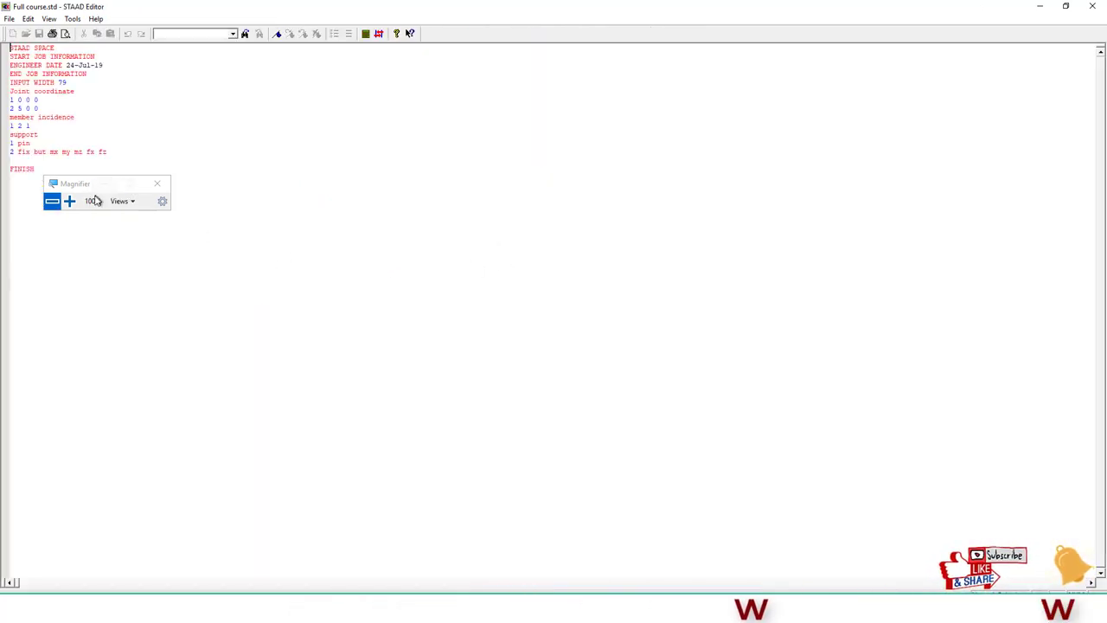
Type 'load 1 dead title dead load' on the empty line after the support lines
left_click(69, 202)
left_click(69, 202)
left_click_drag(75, 153, 747, 86)
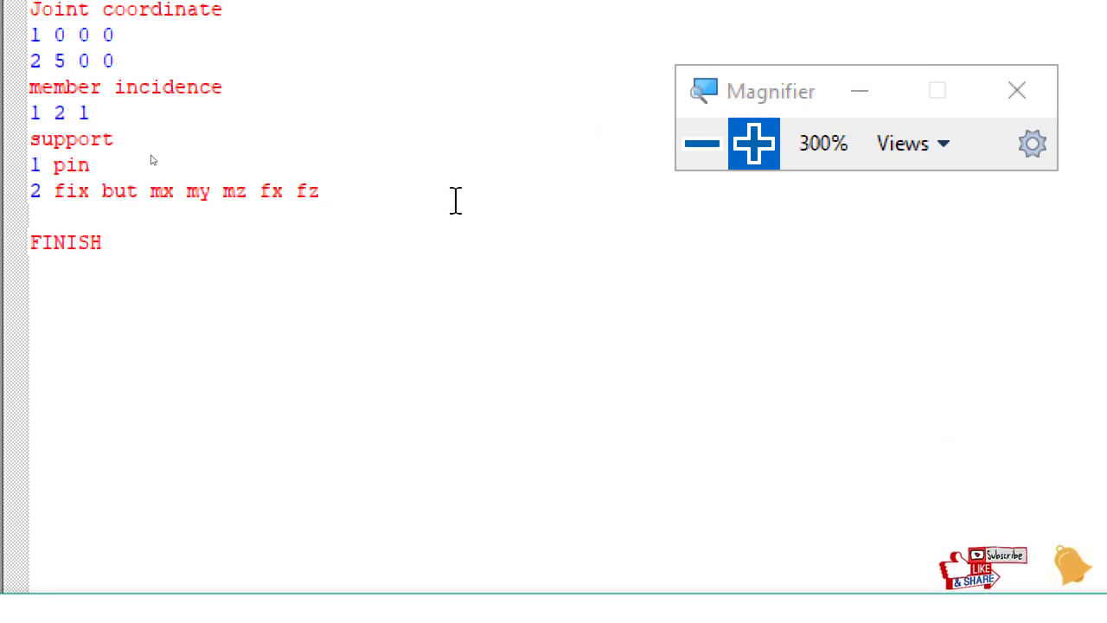
type("load ")
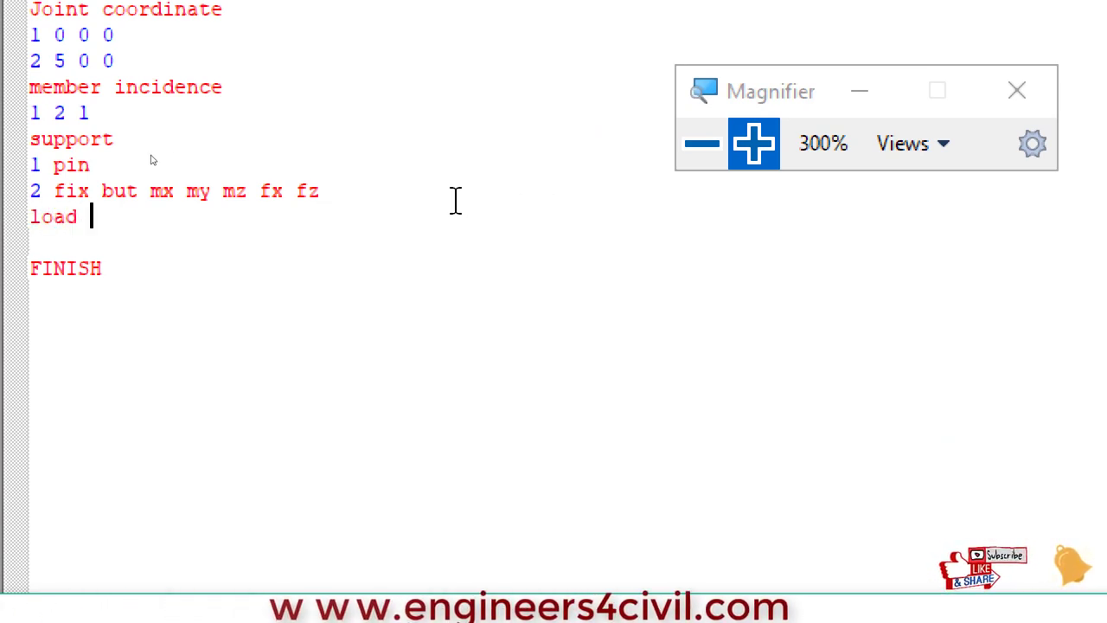
type("1 dea")
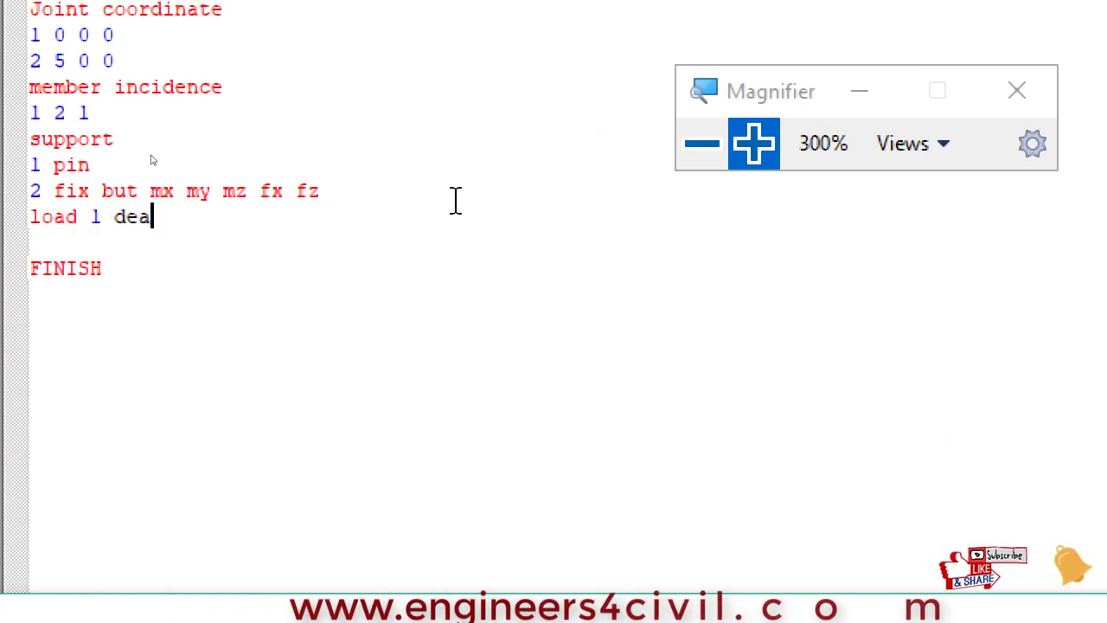
type("d")
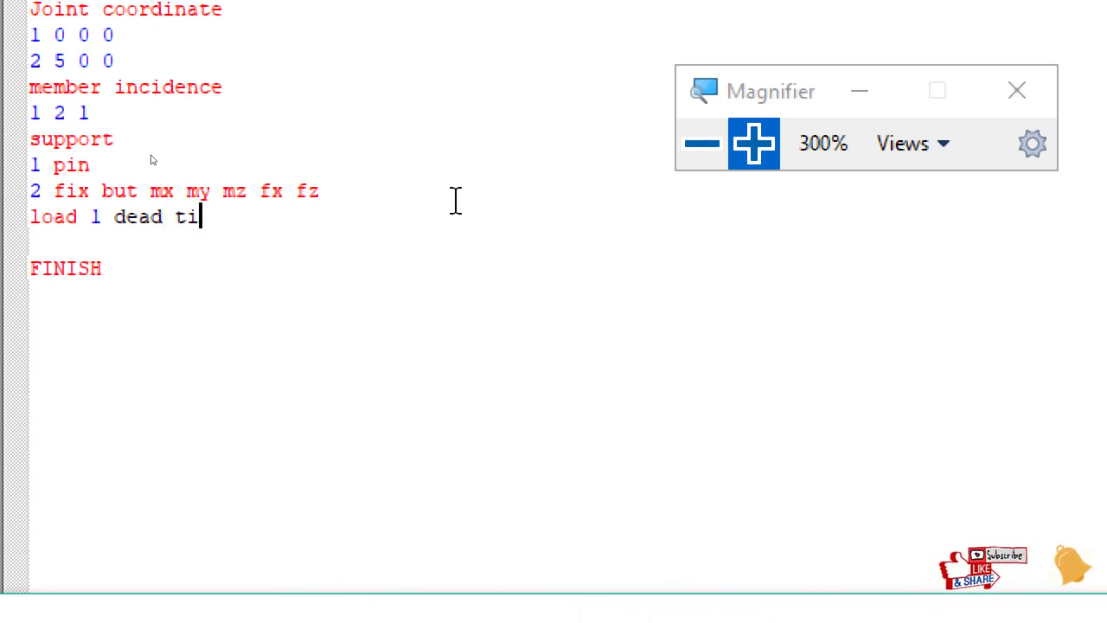
type(" title dea")
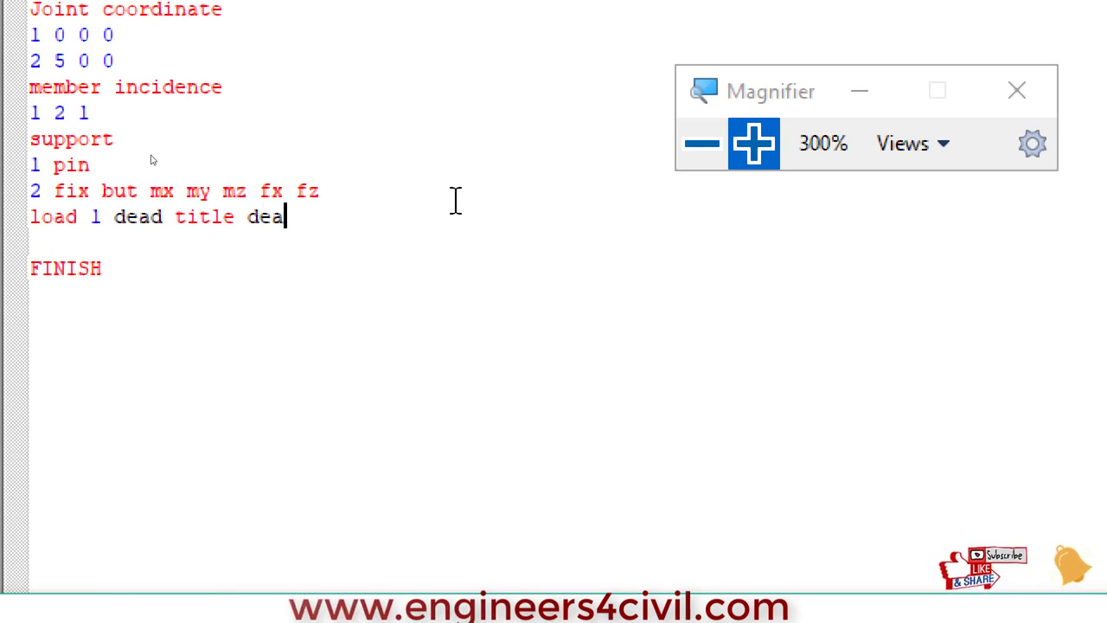
type("d load")
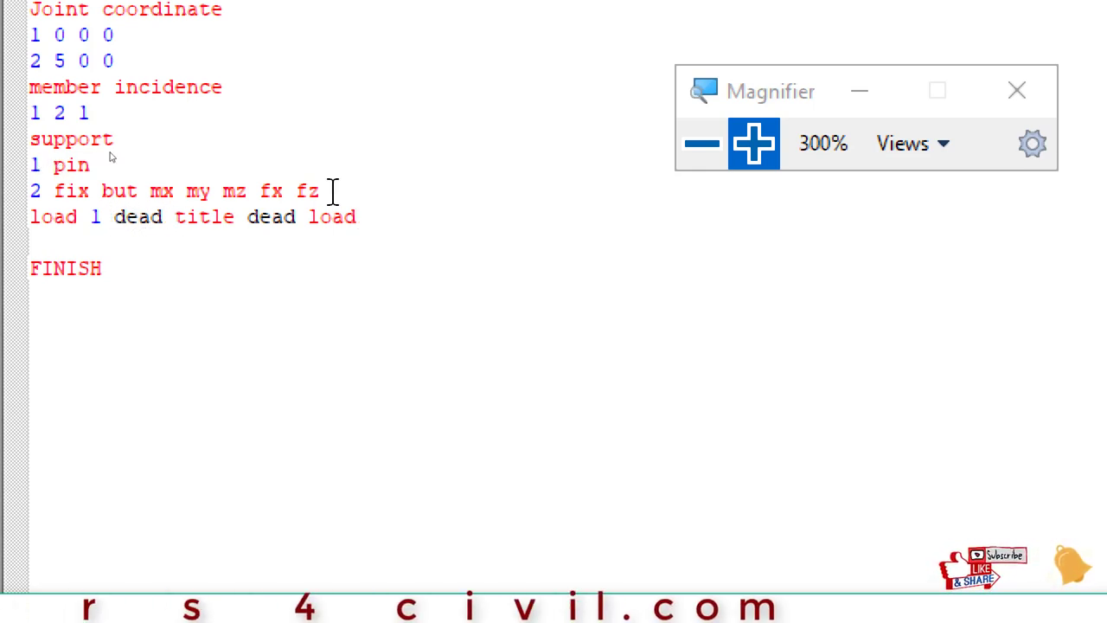
Add 'loadtype' so the line reads 'load 1 loadtype dead title dead load'
type("loadtype")
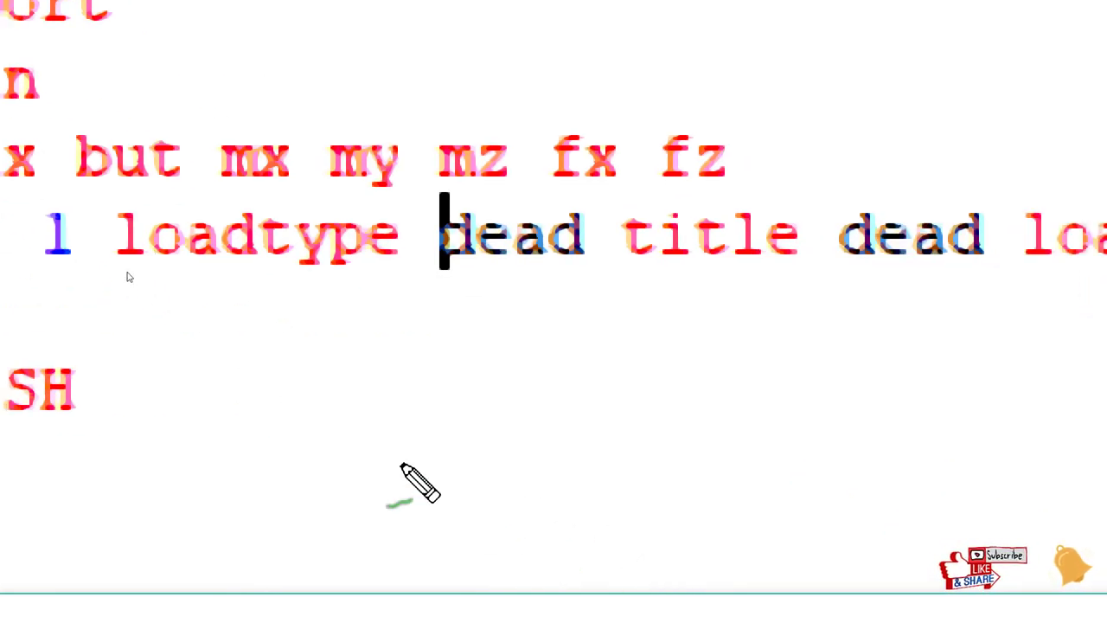
left_click_drag(107, 282, 286, 275)
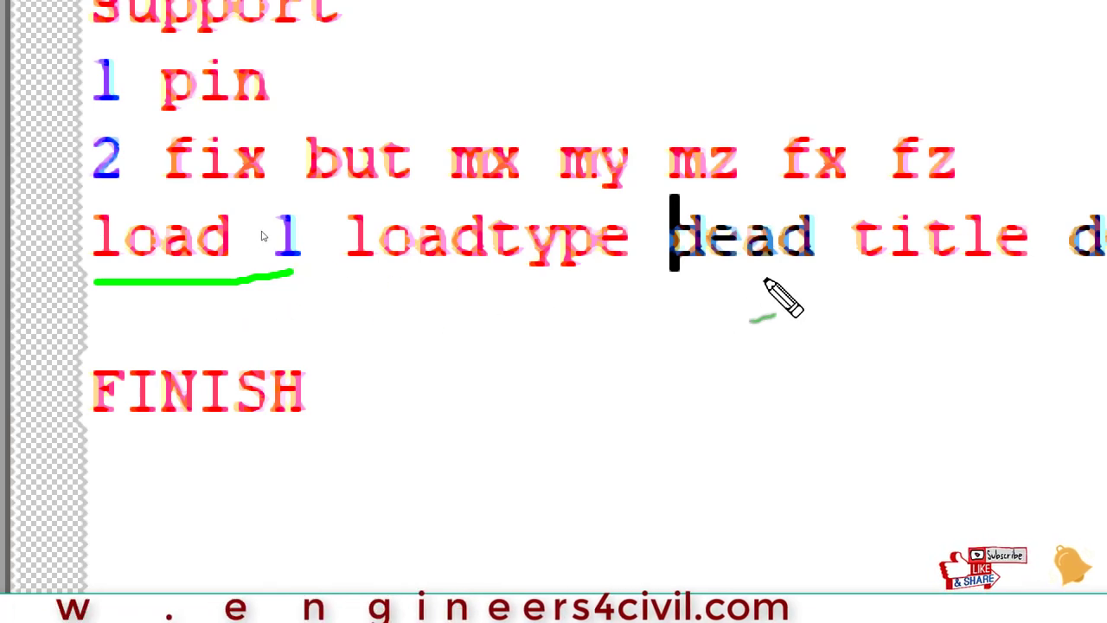
left_click_drag(897, 305, 984, 308)
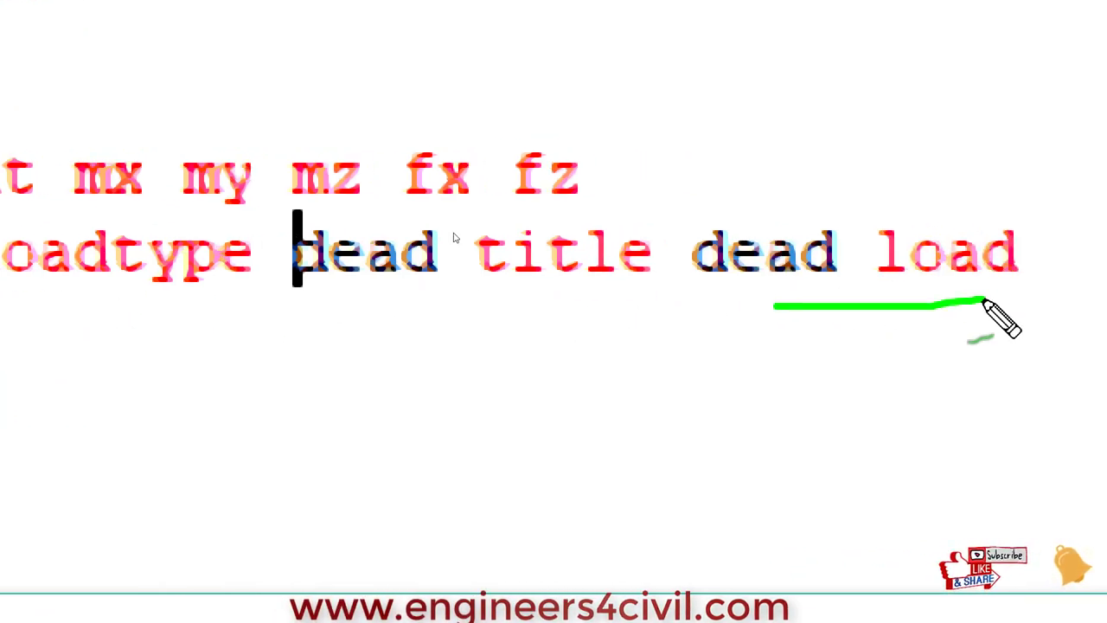
left_click_drag(301, 324, 448, 317)
key("Escape")
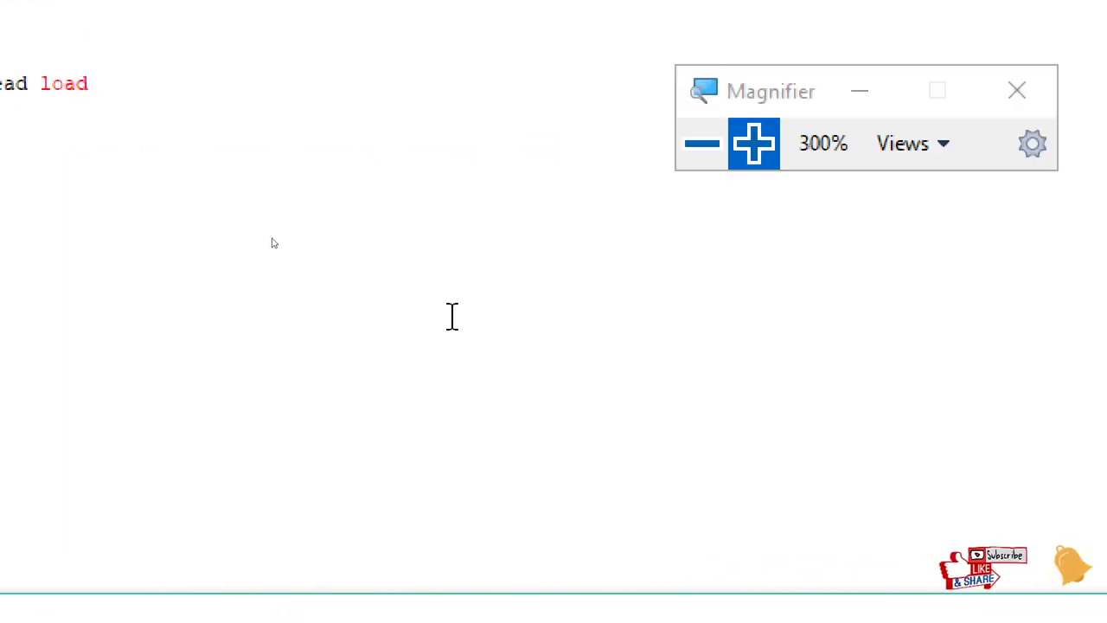
left_click(702, 143)
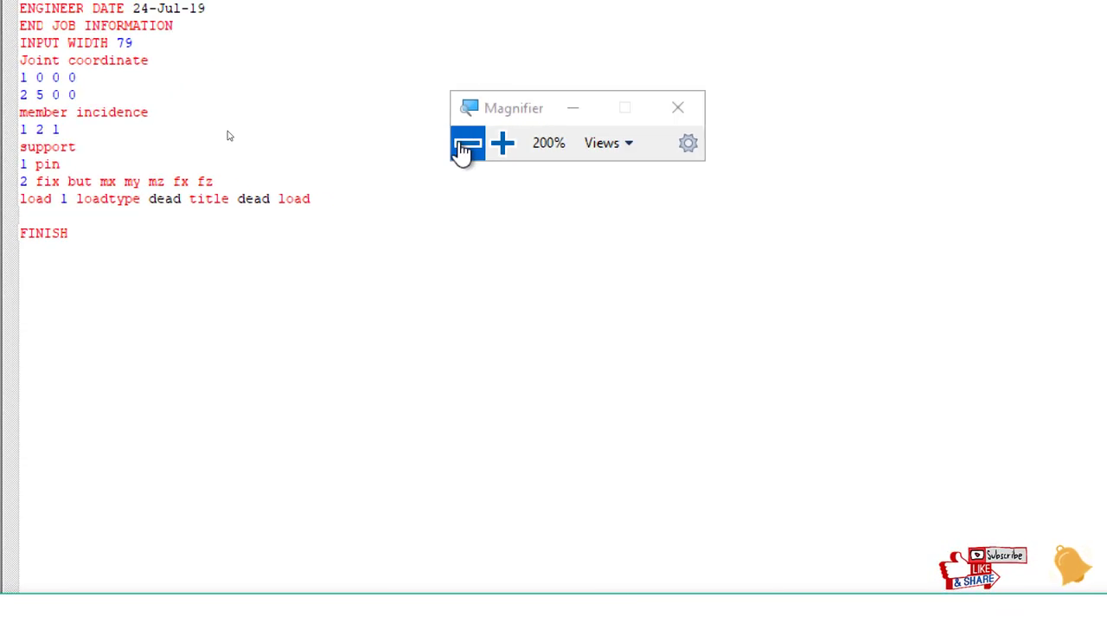
left_click(463, 148)
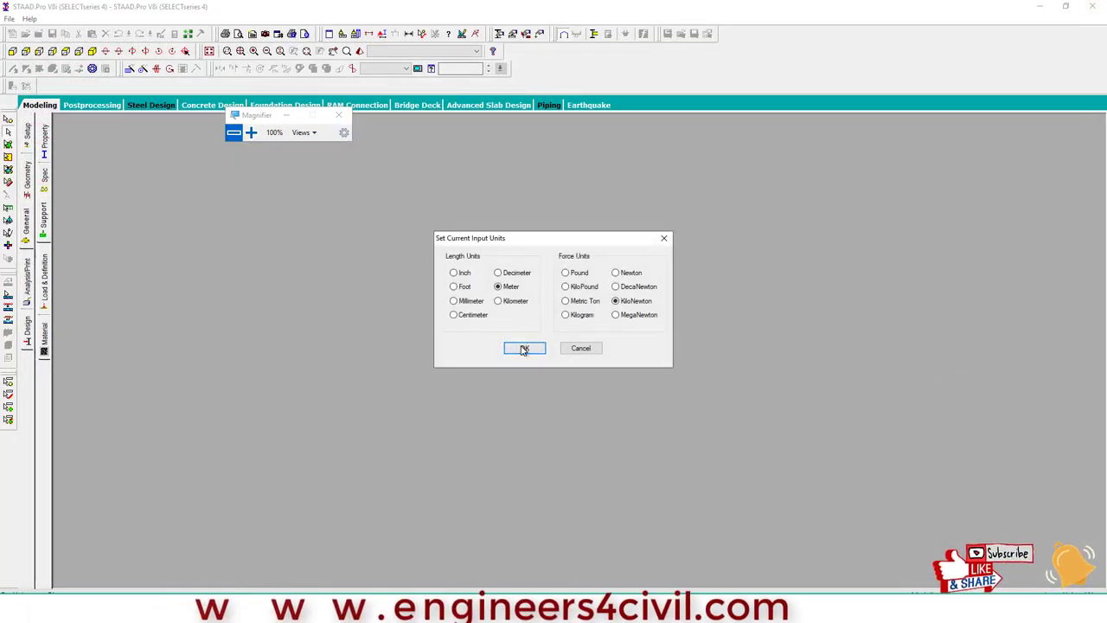
Under General > Load & Definition, confirm load case 1 : DEAD LOAD exists and select it
left_click(524, 346)
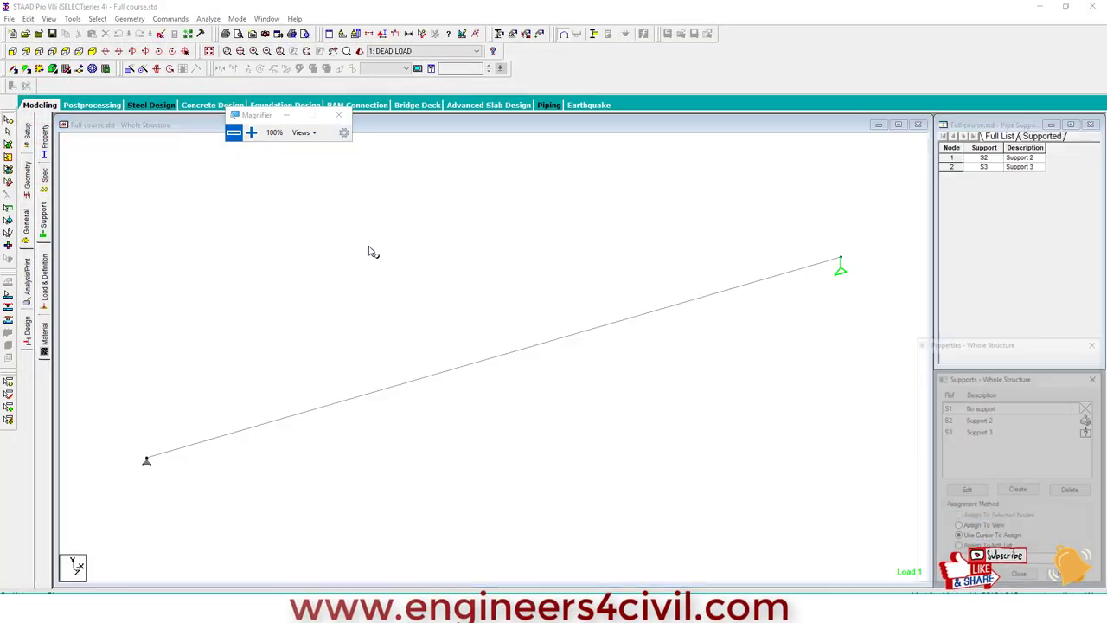
left_click(251, 133)
left_click(251, 133)
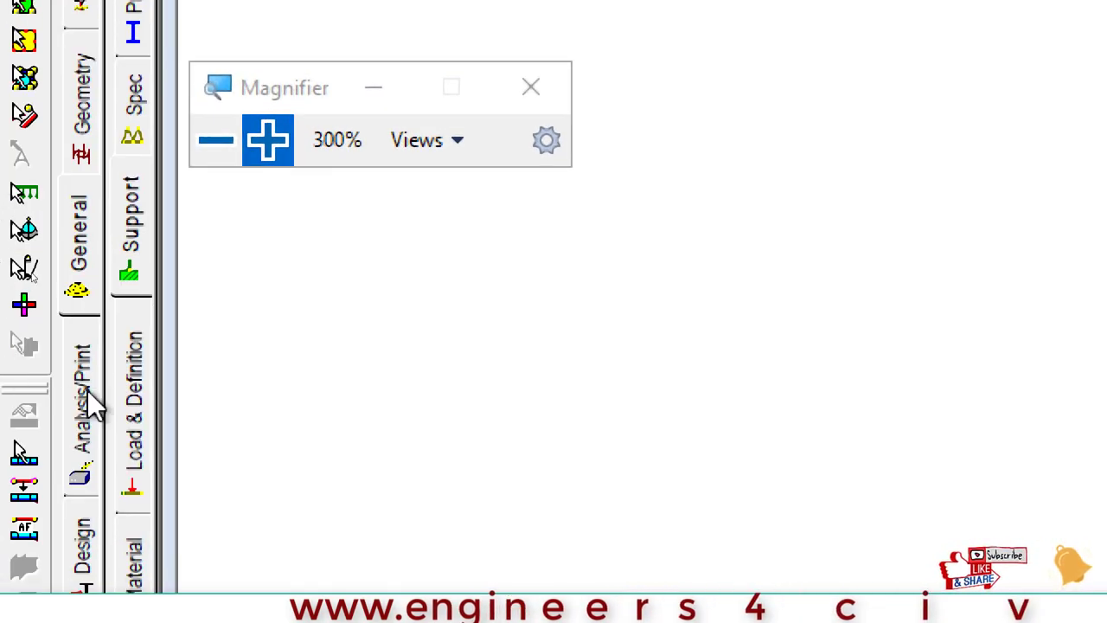
left_click(84, 247)
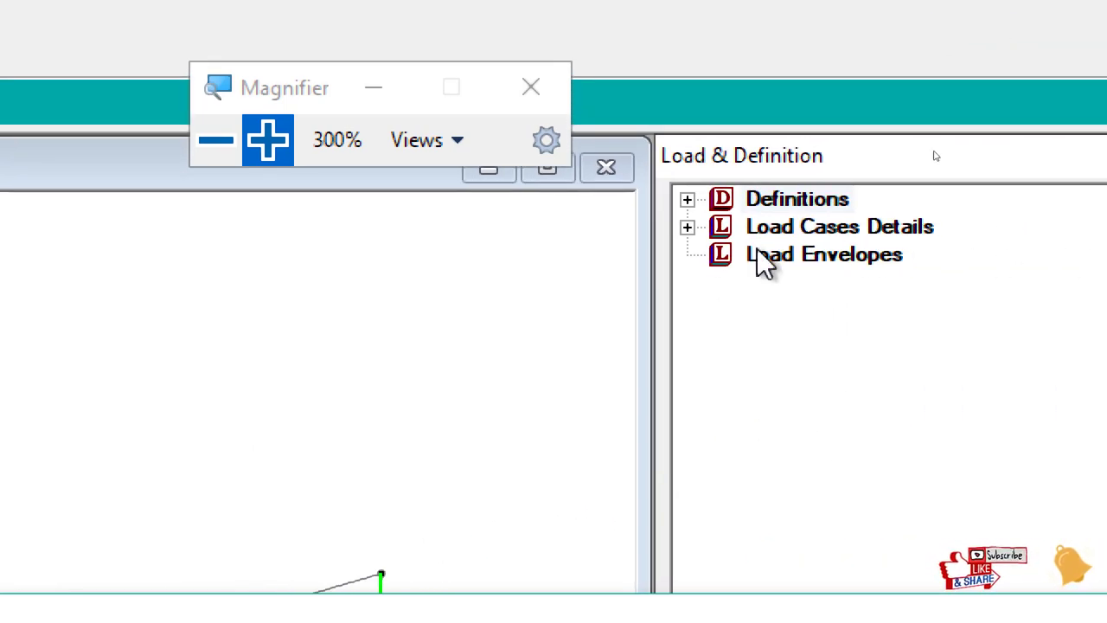
left_click(686, 226)
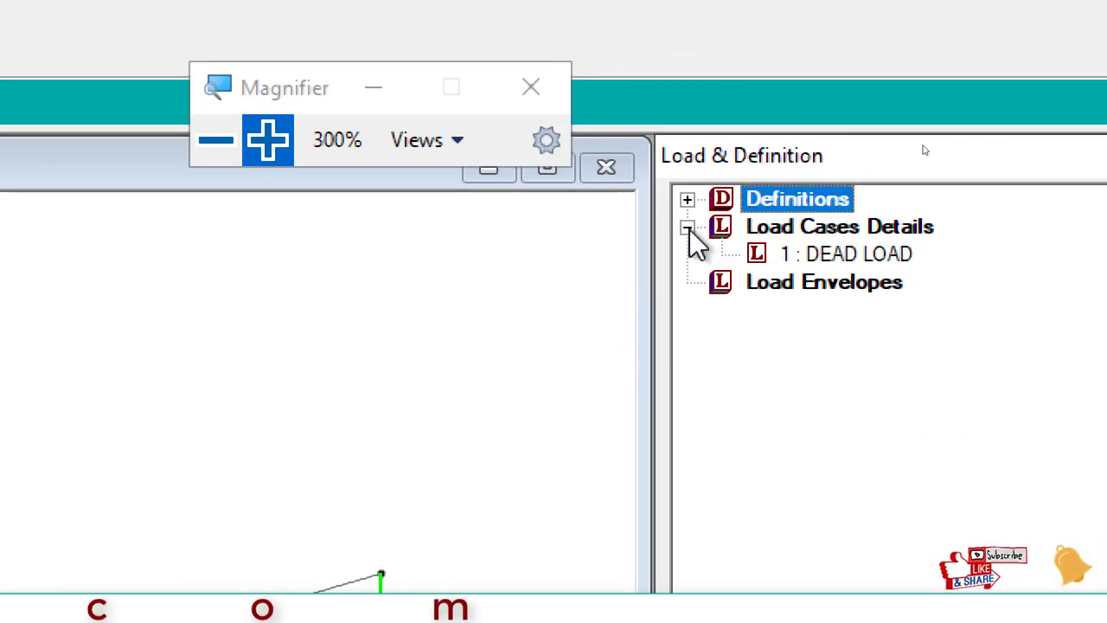
left_click(873, 250)
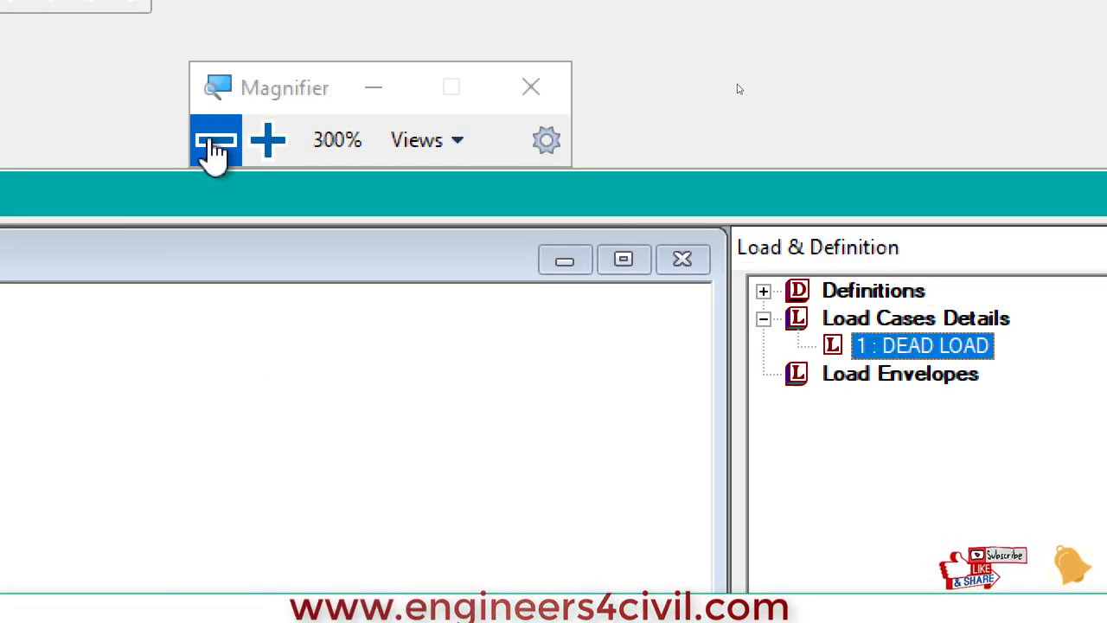
Reopen the STAAD Editor on the Full course.std input script
left_click(216, 143)
left_click(366, 141)
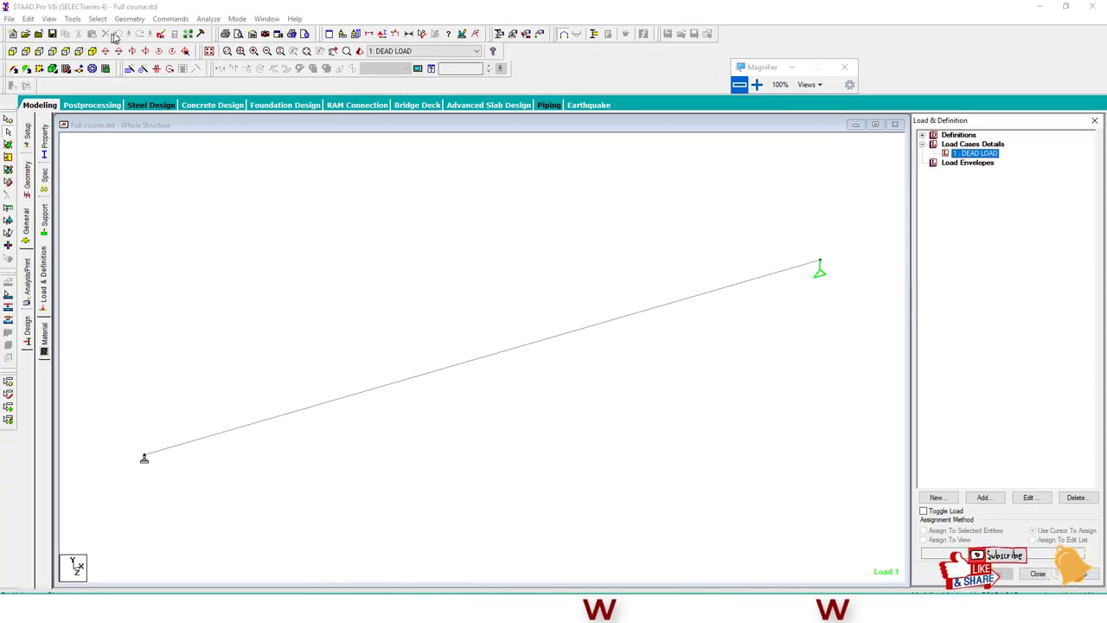
left_click(160, 35)
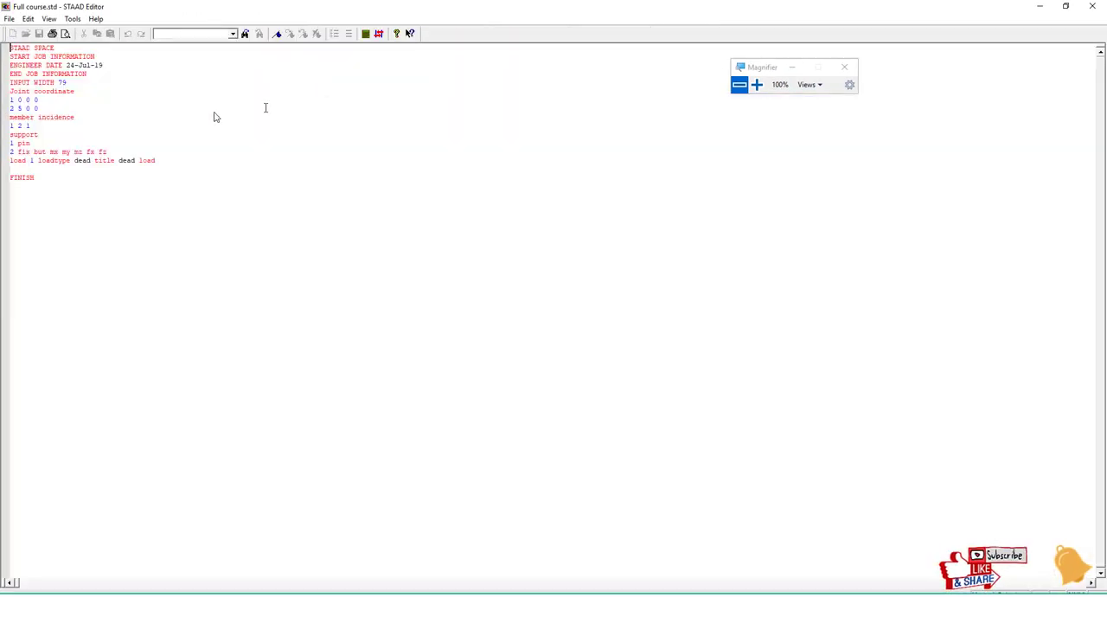
Insert a blank line after 'load 1 loadtype dead title dead load', above FINISH
left_click(757, 84)
left_click(757, 84)
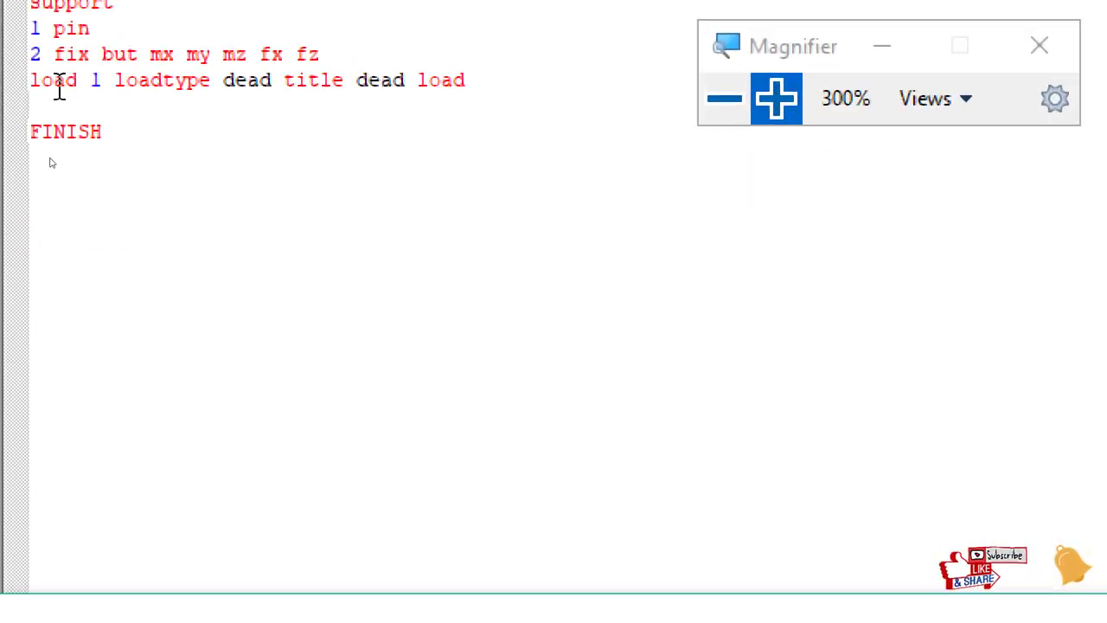
left_click(508, 75)
key("Return")
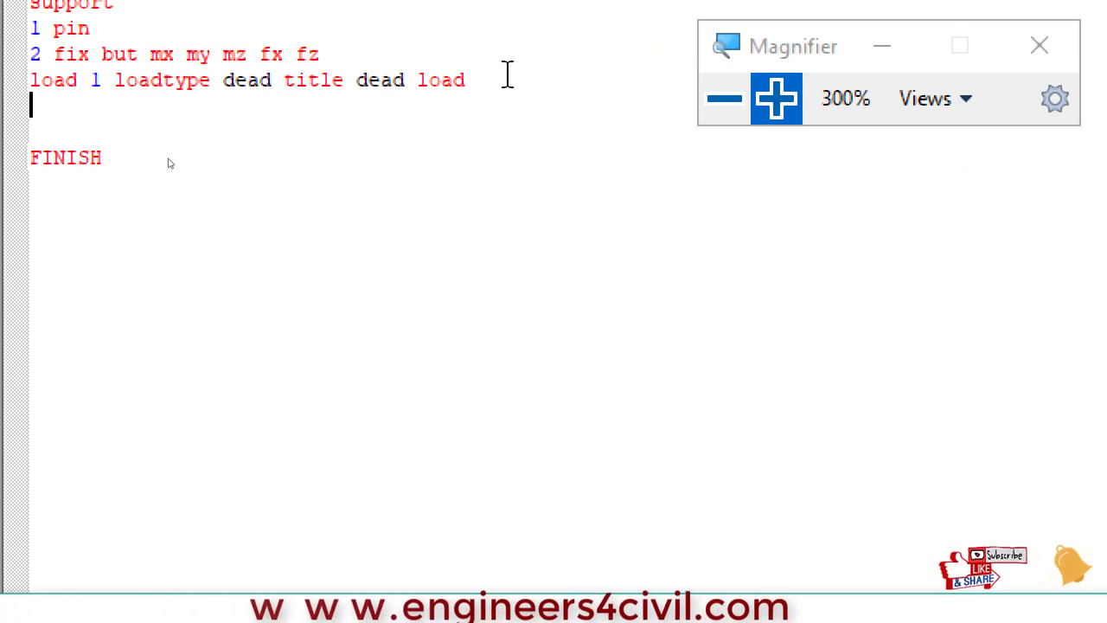
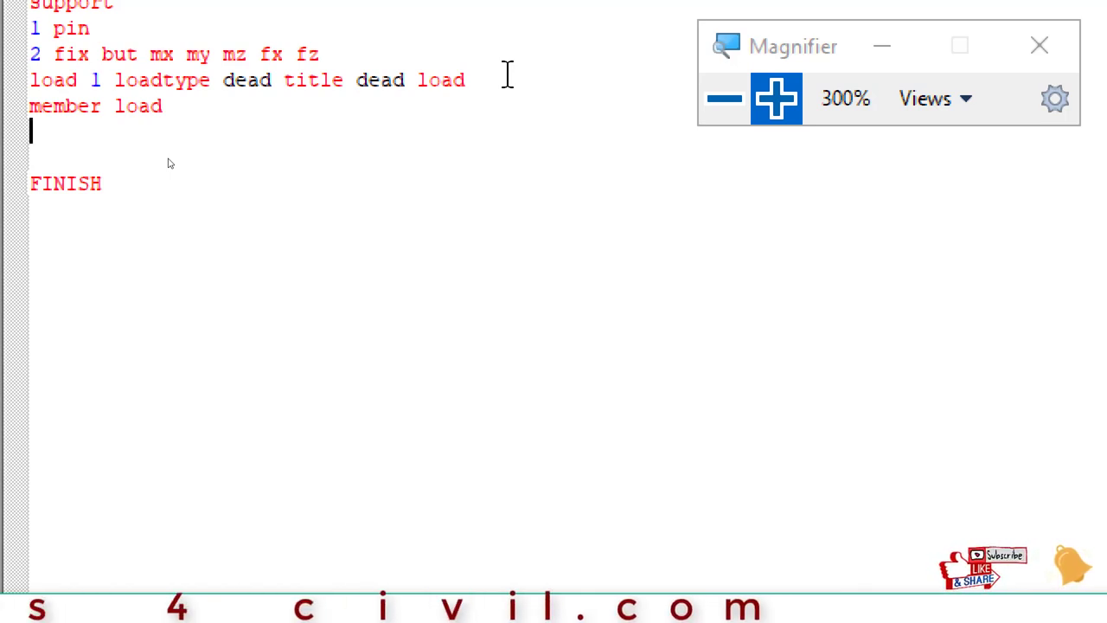
Enter '1 UNI GY -5' under MEMBER LOAD, then highlight the load case, heading and GY term
type("1 ")
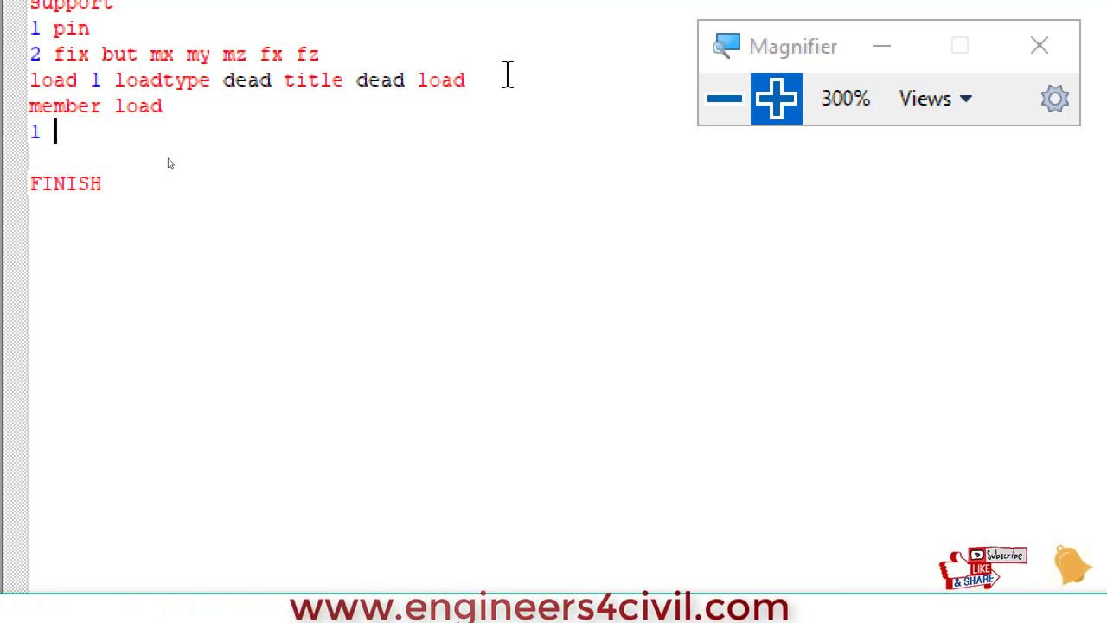
type("un")
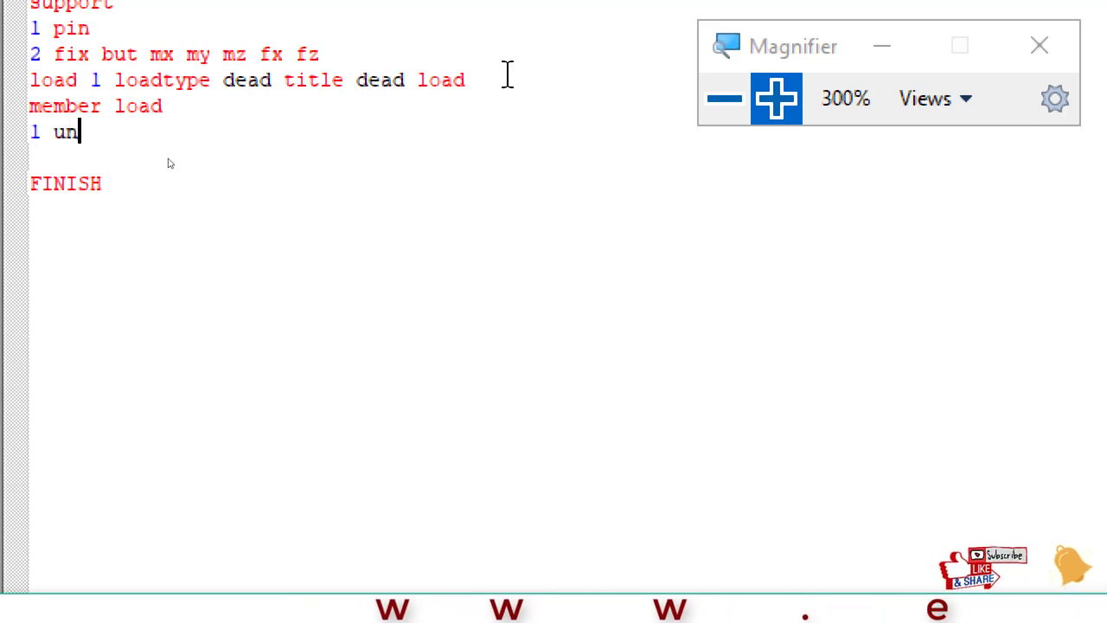
type("i ")
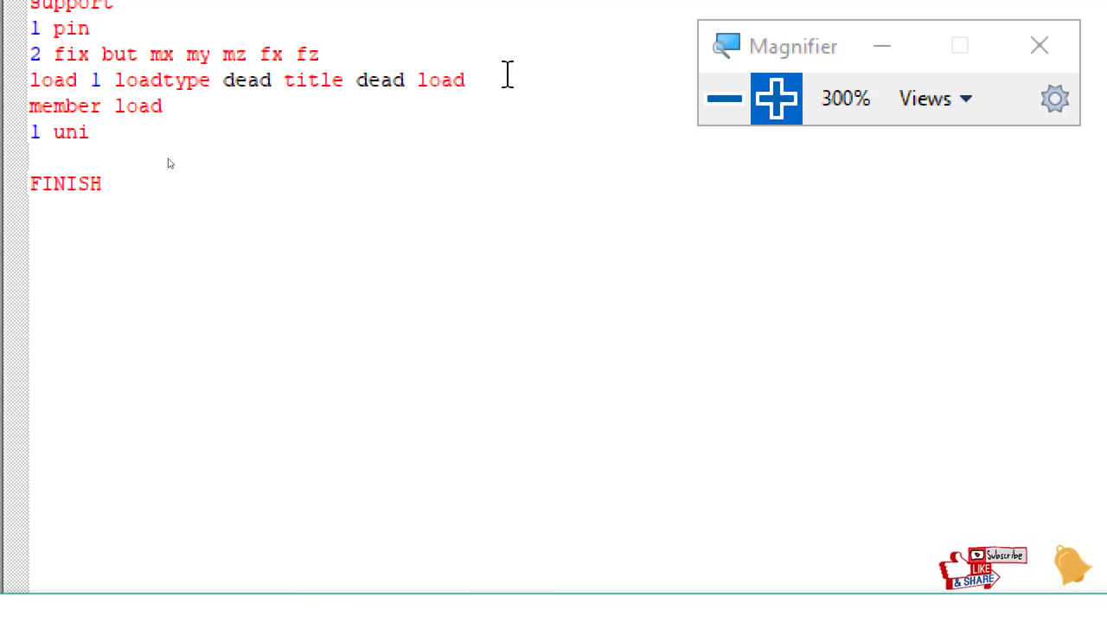
type("g")
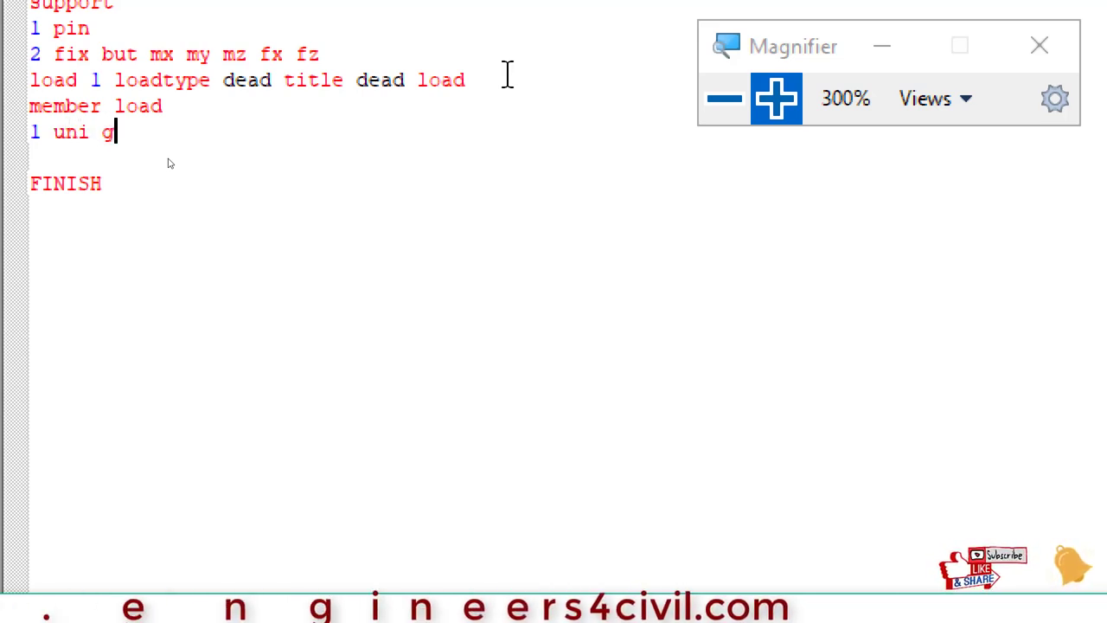
type("y")
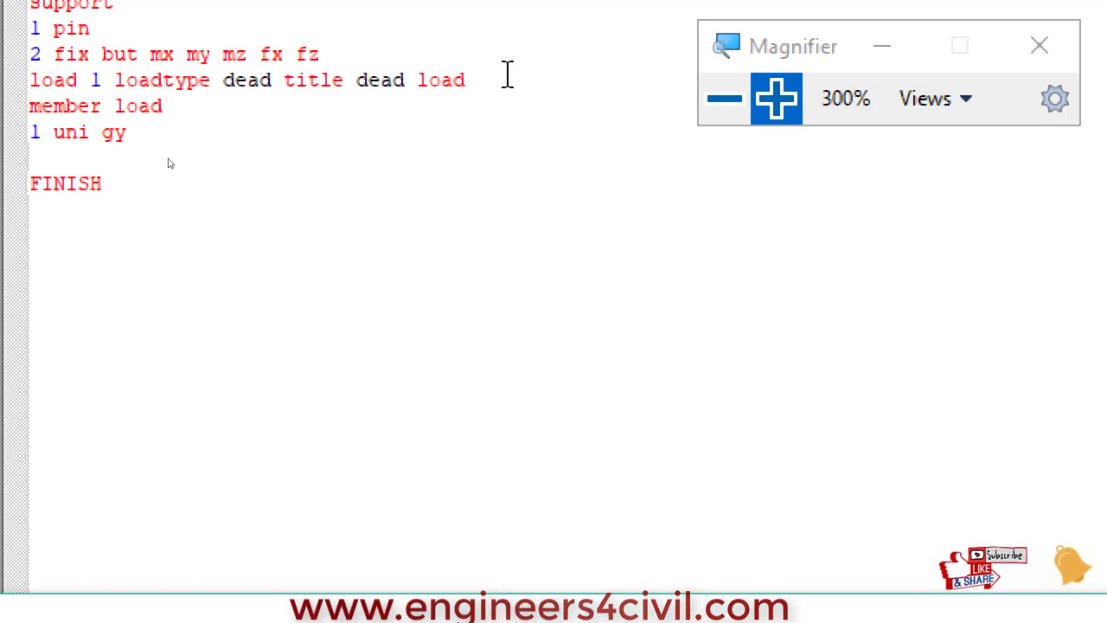
type(" -5")
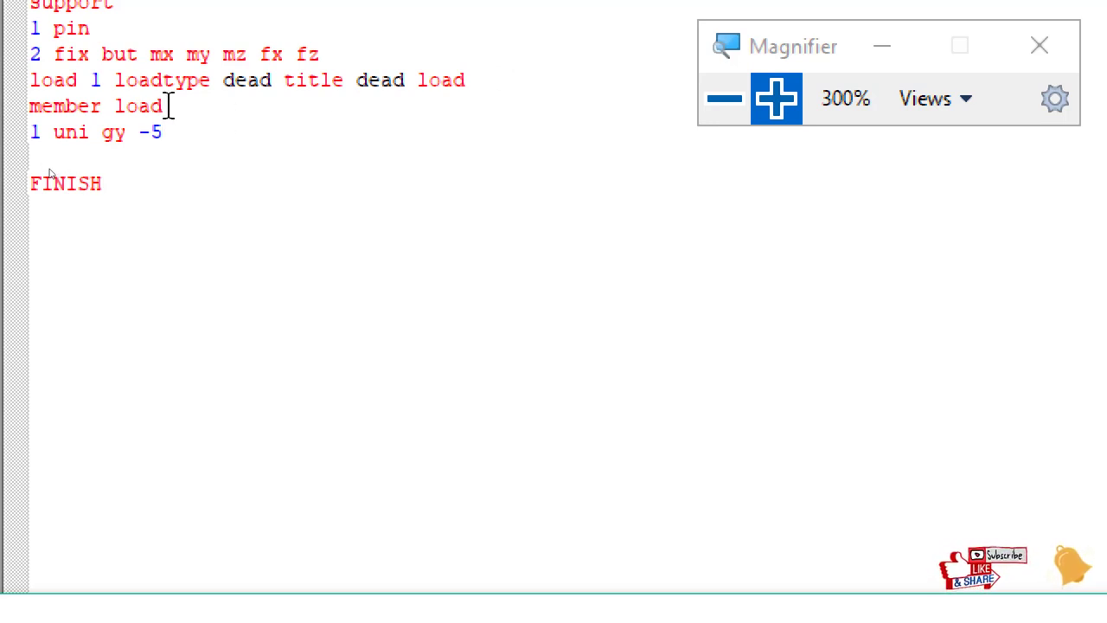
left_click_drag(169, 105, 26, 105)
left_click_drag(467, 80, 38, 86)
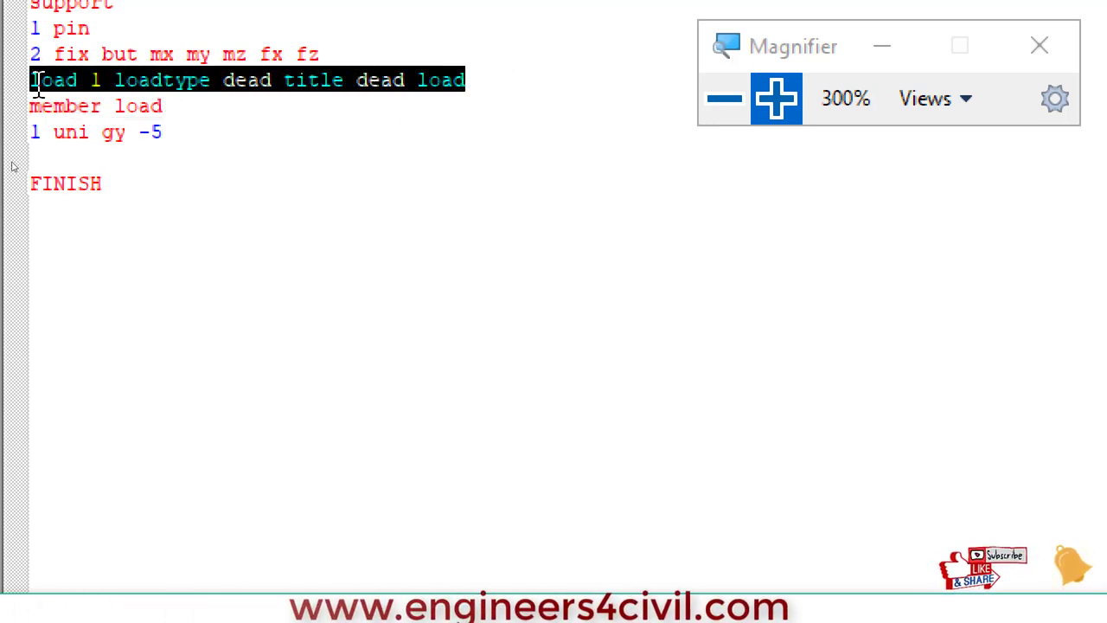
mouse_move(173, 105)
left_mouse_down()
mouse_move(6, 122)
mouse_move(19, 138)
left_mouse_up()
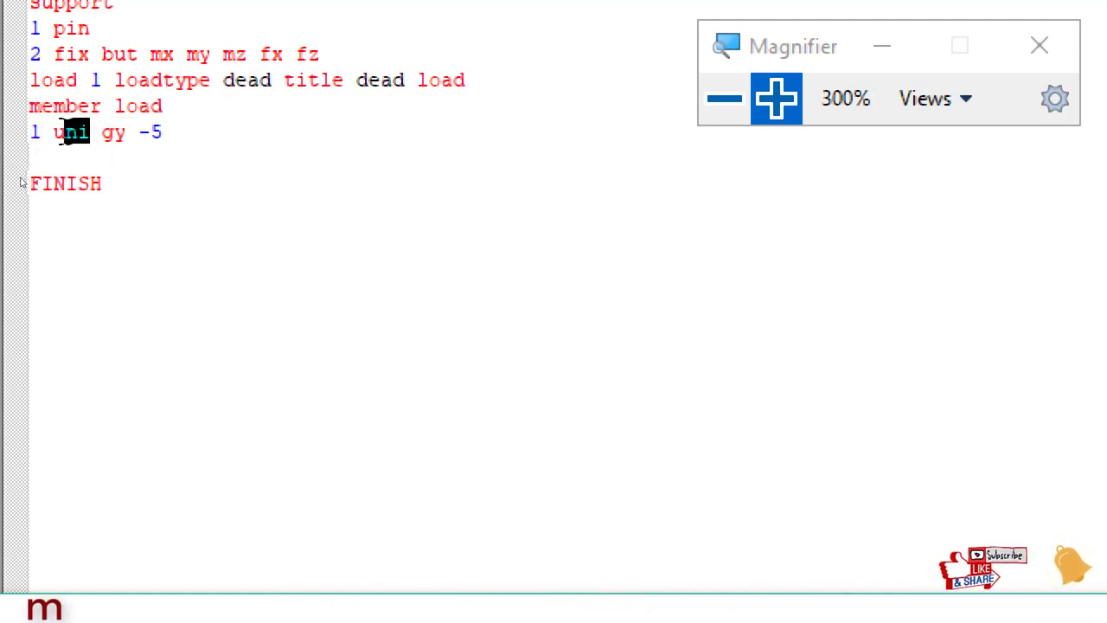
left_click_drag(126, 134, 102, 135)
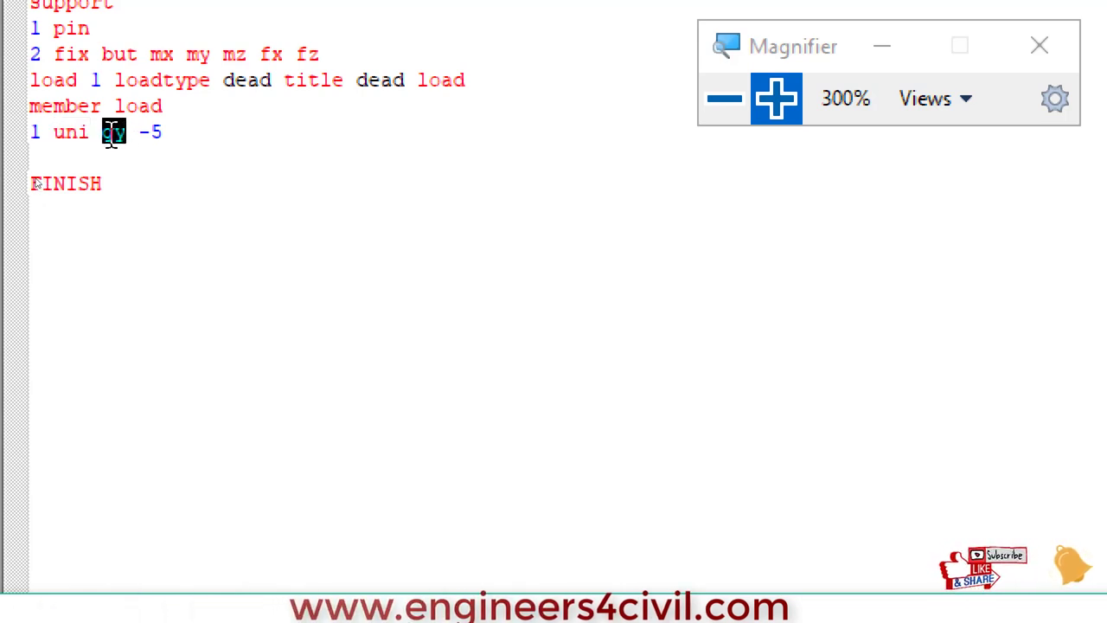
left_click(141, 131)
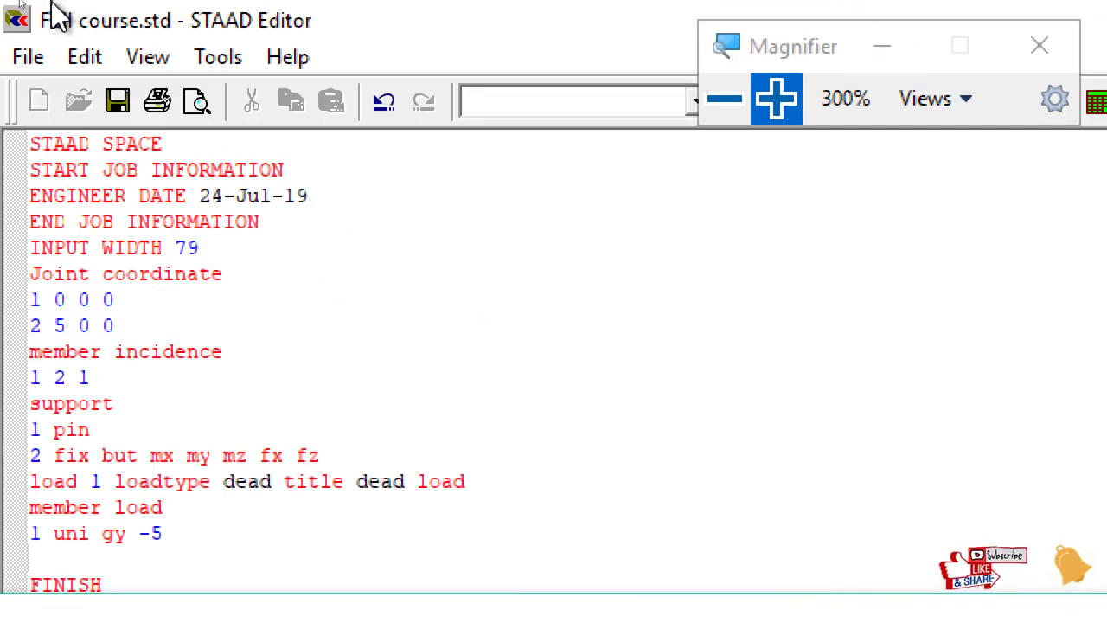
Return the magnification to 100% and accept metre and kilonewton input units
left_click(725, 99)
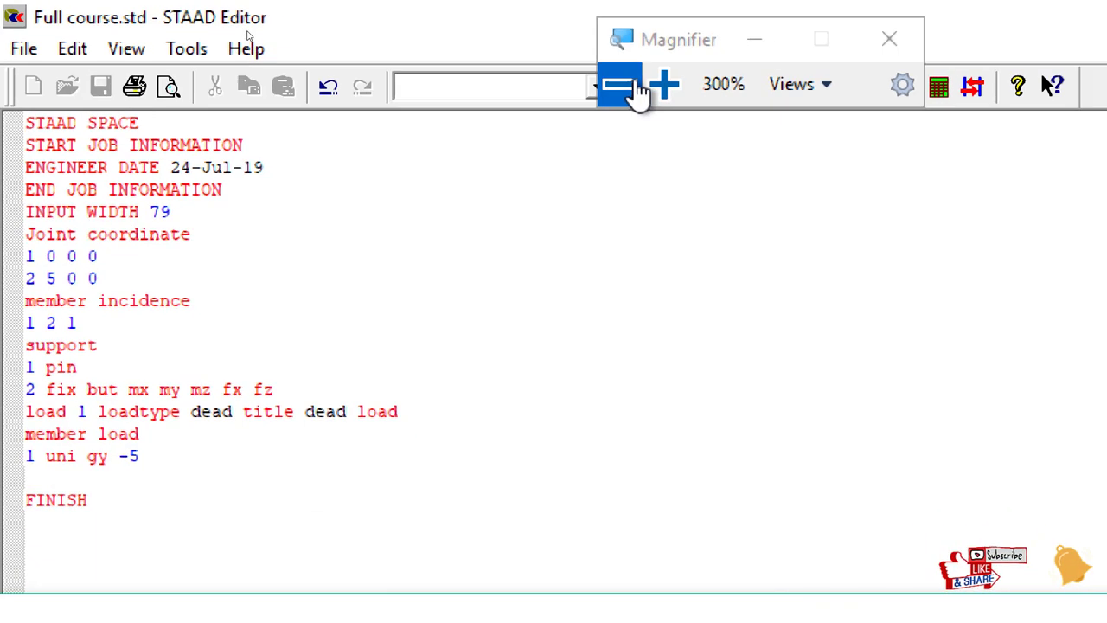
left_click(488, 69)
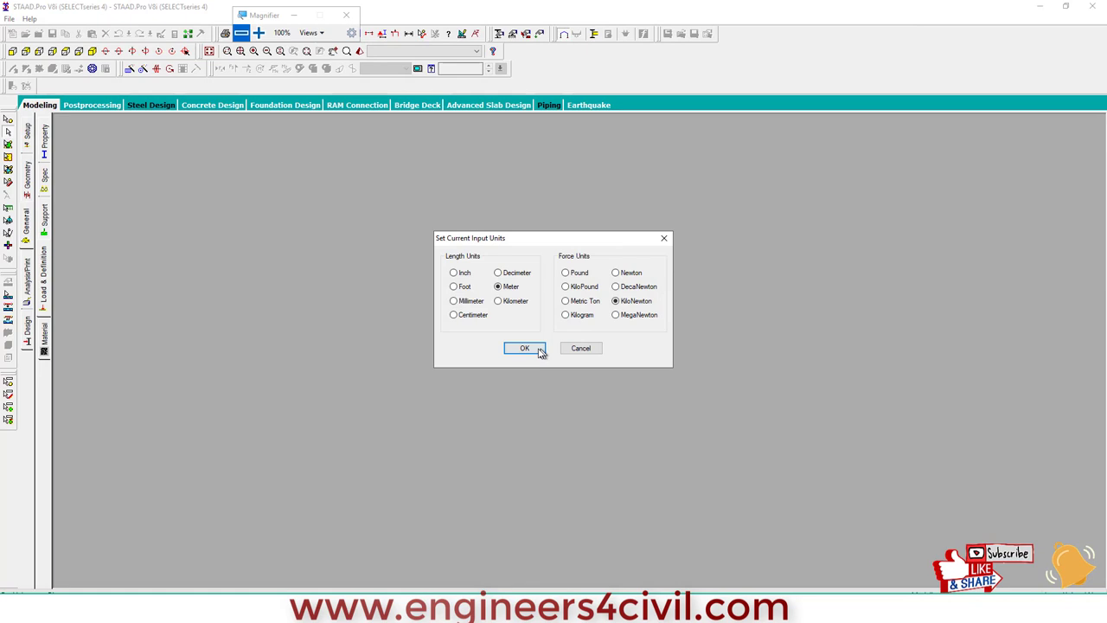
left_click(524, 348)
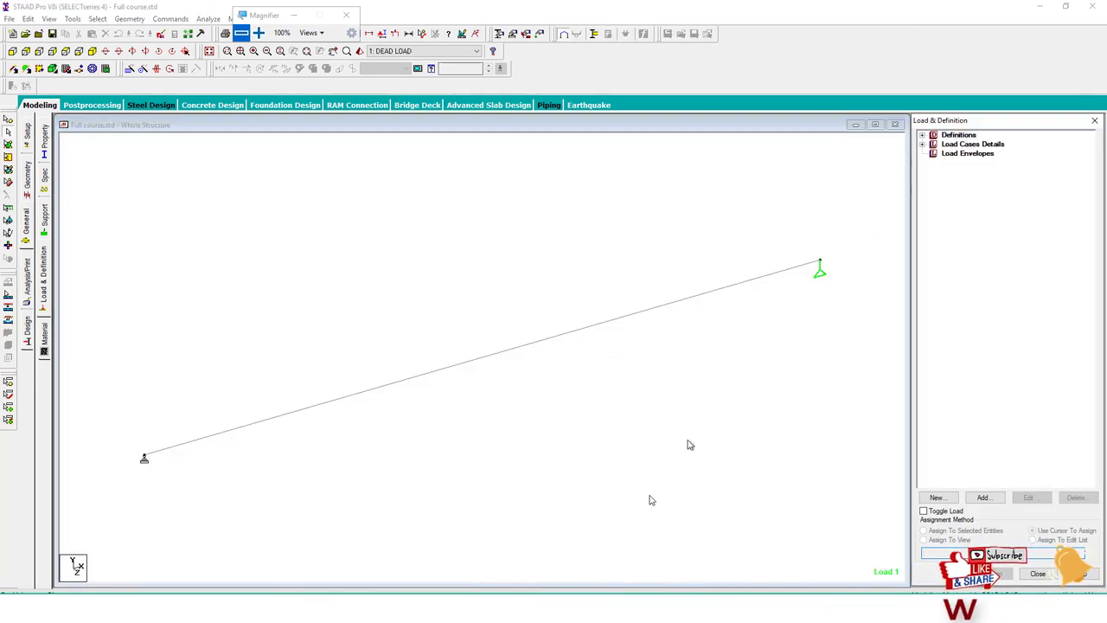
Show DEAD LOAD's UNI GY -5 load on the beam in front elevation
left_click(922, 144)
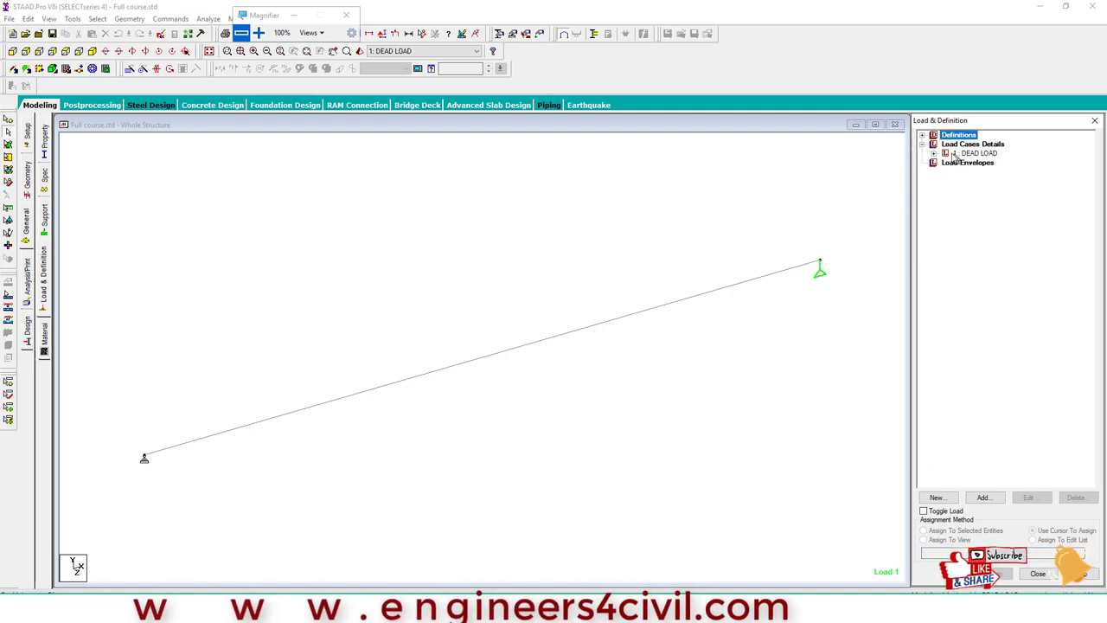
left_click(945, 154)
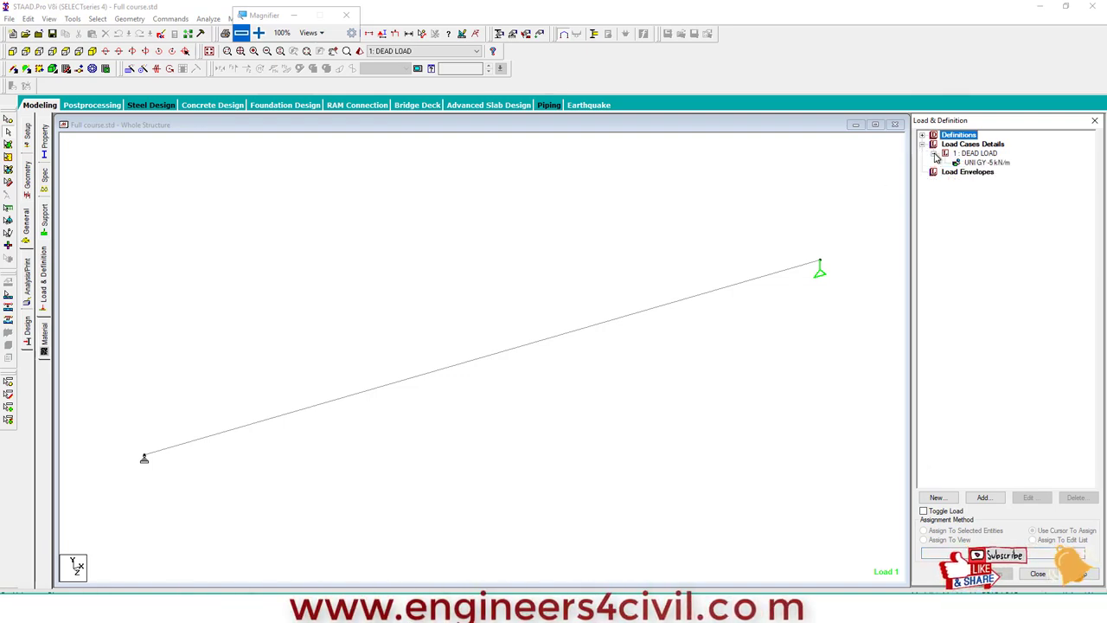
left_click(982, 163)
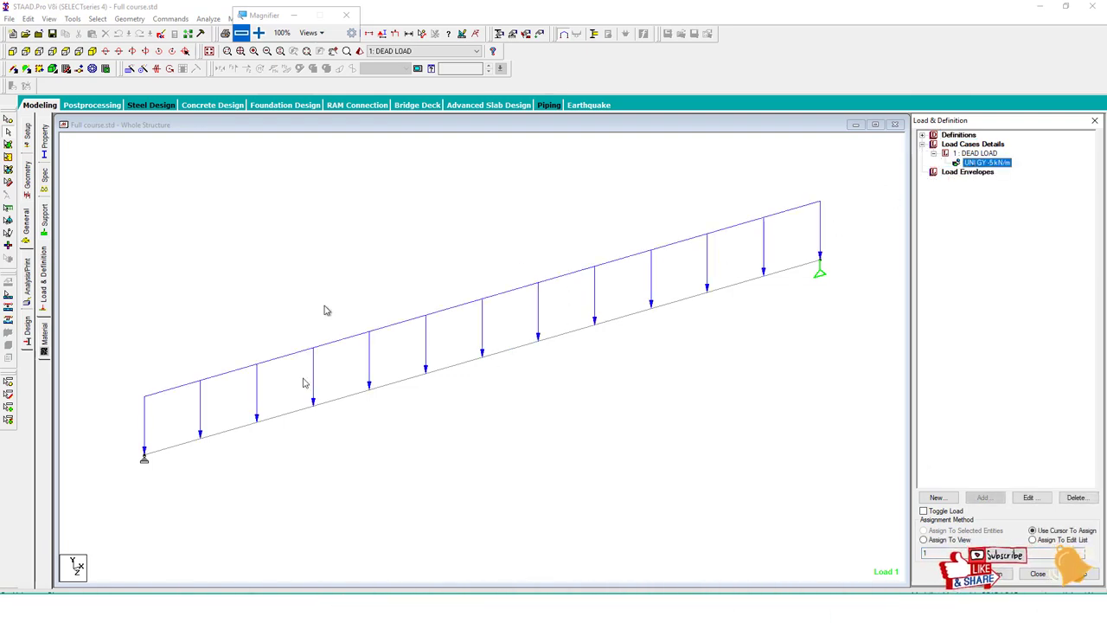
left_click(12, 51)
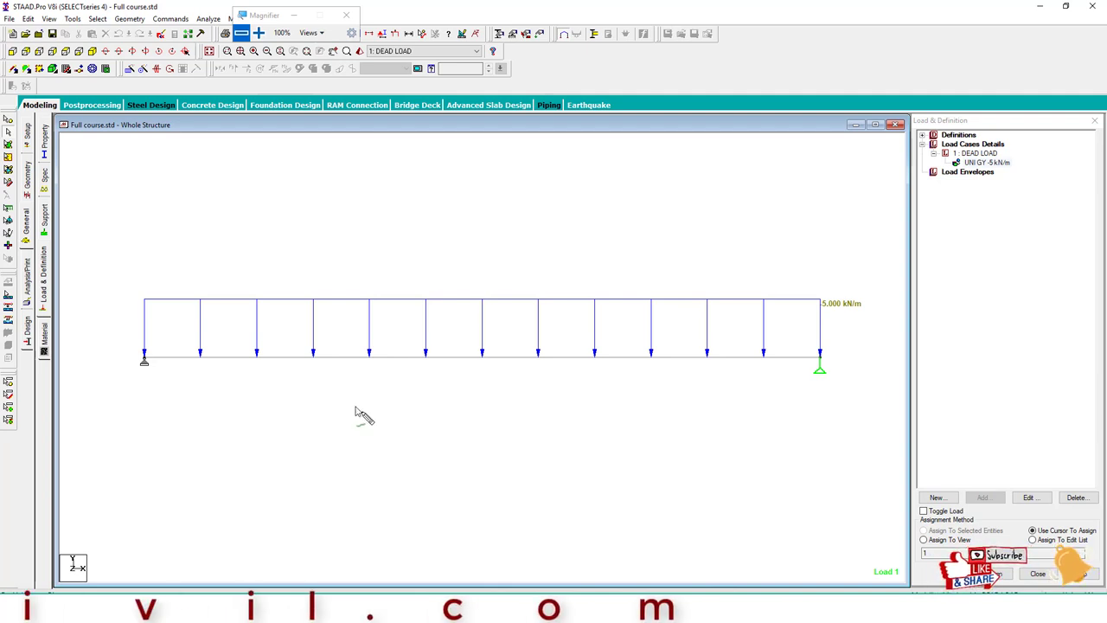
Sketch freehand notes on the beam, including a span dimension and length label
mouse_move(353, 357)
left_mouse_down()
mouse_move(403, 364)
mouse_move(644, 331)
left_mouse_up()
mouse_move(144, 379)
left_mouse_down()
mouse_move(152, 414)
mouse_move(348, 400)
left_mouse_up()
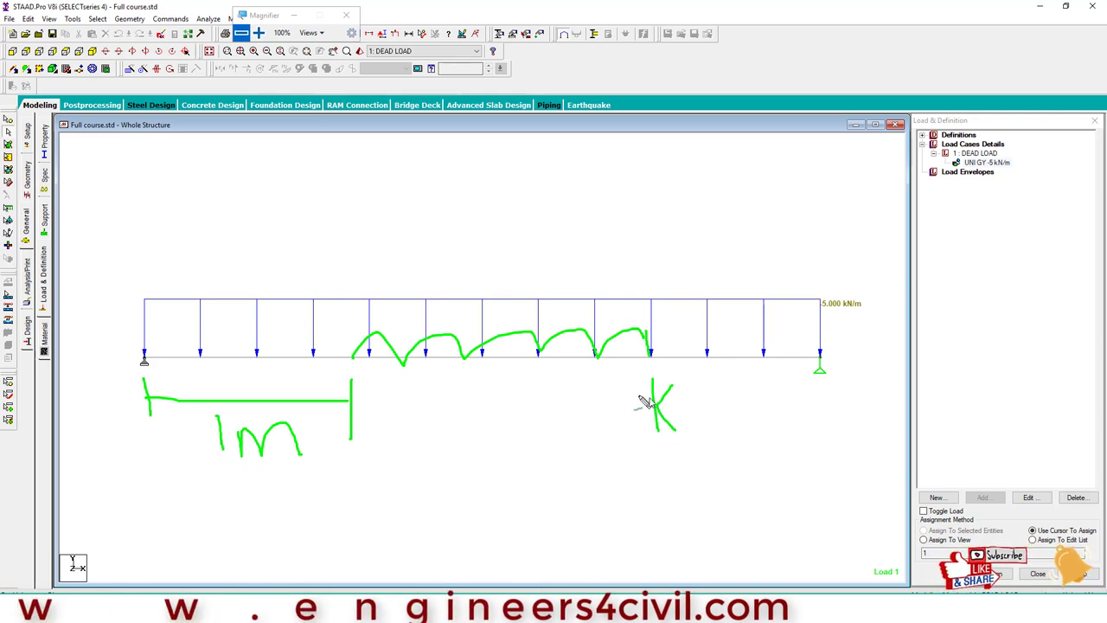
left_click_drag(138, 249, 138, 285)
mouse_move(133, 272)
left_mouse_down()
mouse_move(303, 273)
mouse_move(357, 251)
mouse_move(356, 275)
left_mouse_up()
mouse_move(363, 275)
left_mouse_down()
mouse_move(396, 259)
mouse_move(411, 275)
left_mouse_up()
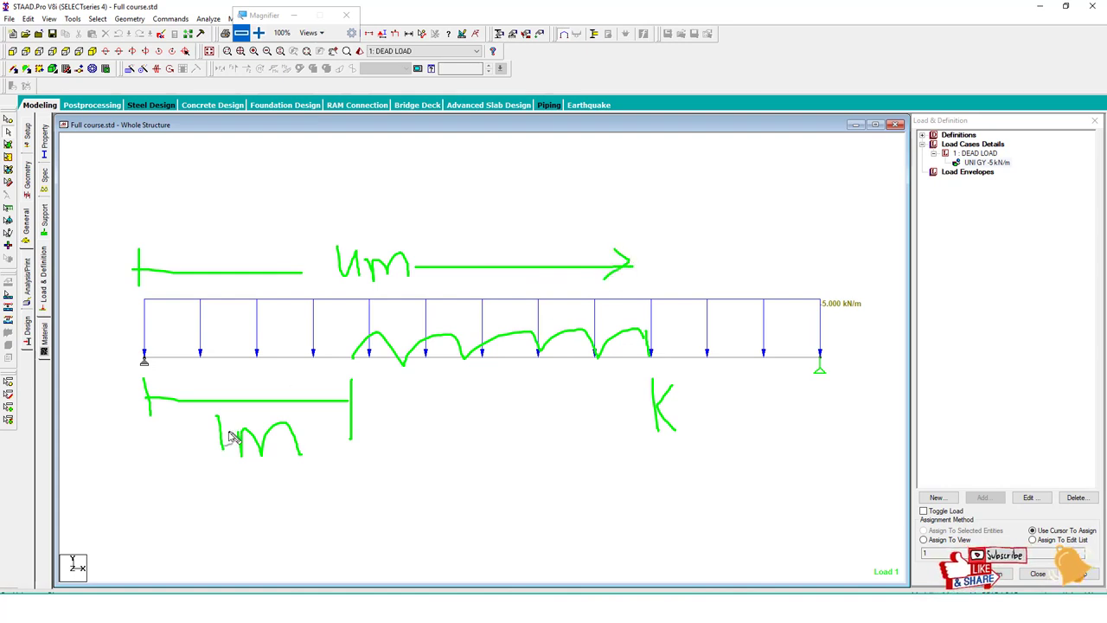
Circle the left support and the 1 m point, then clear the sketches and reopen the input file
mouse_move(146, 360)
left_mouse_down()
mouse_move(161, 386)
mouse_move(173, 368)
left_mouse_up()
left_click_drag(361, 349, 366, 349)
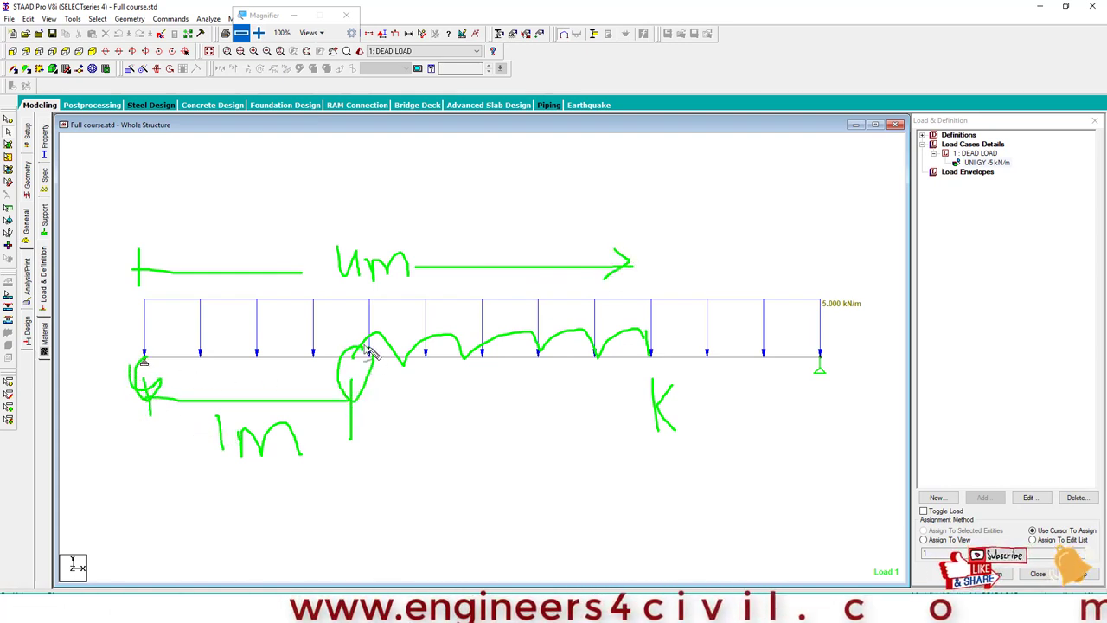
key("Escape")
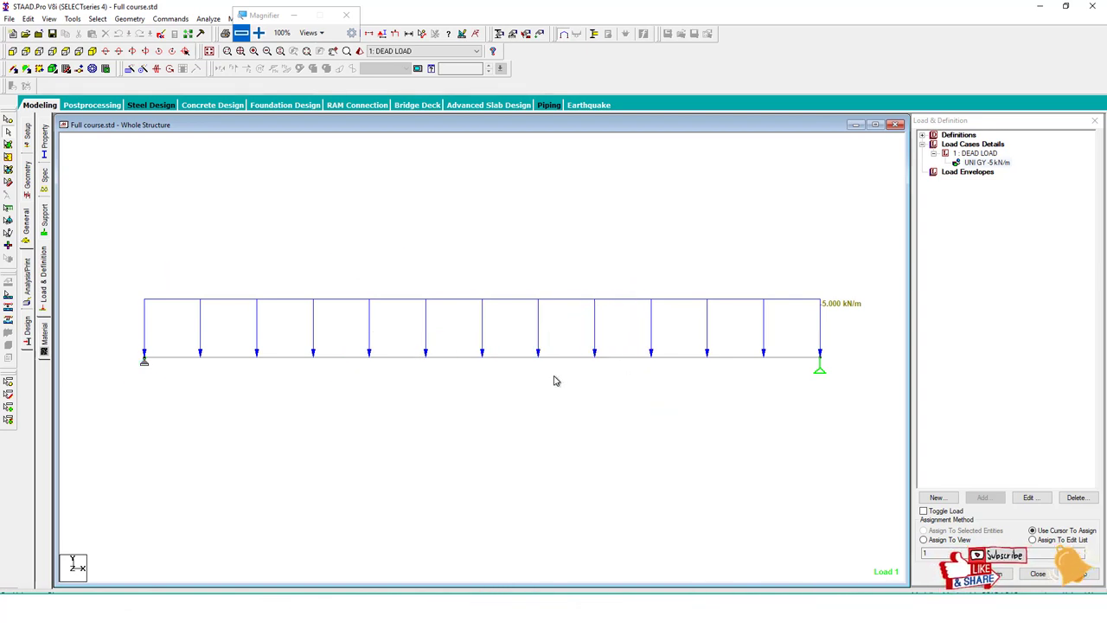
left_click(160, 36)
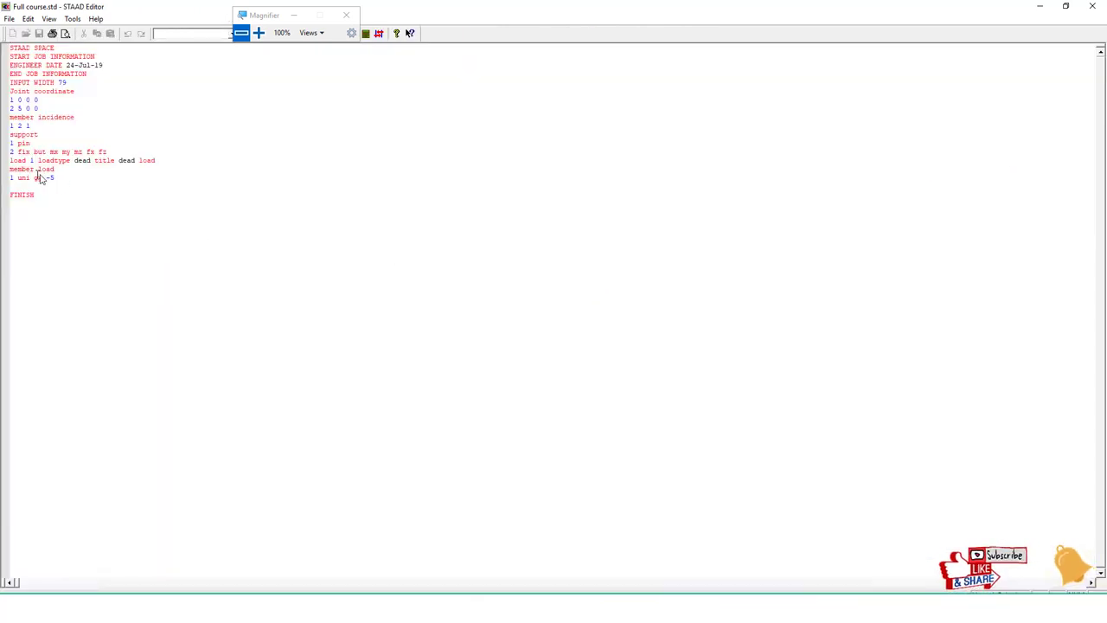
Append '1 4' to the UNI GY -5 line and view the partial load in front elevation
type(" 1")
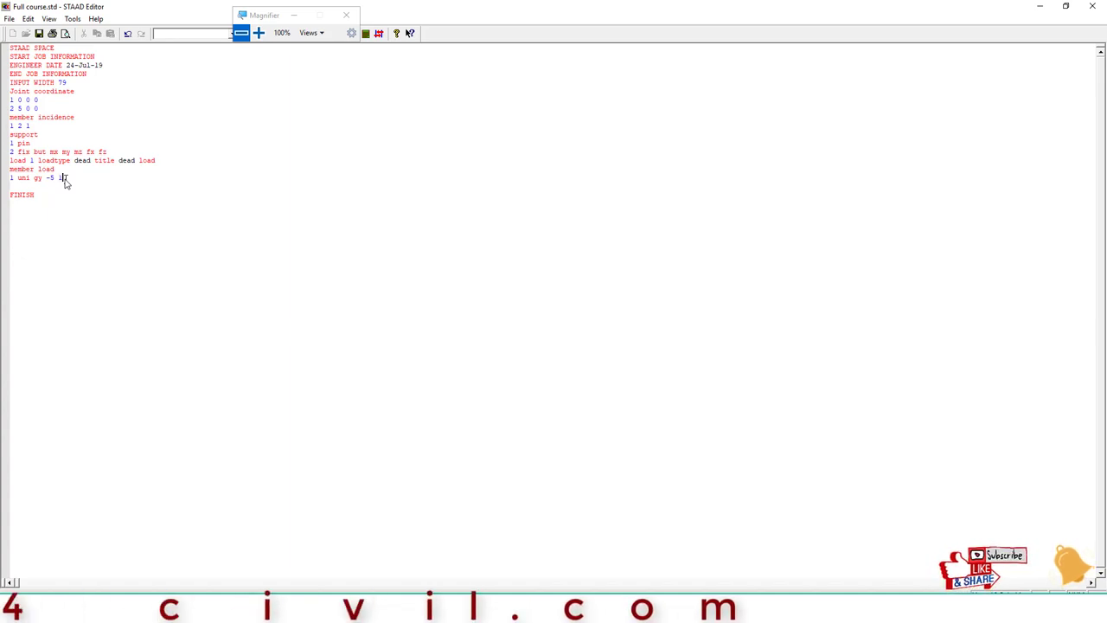
type(" 4")
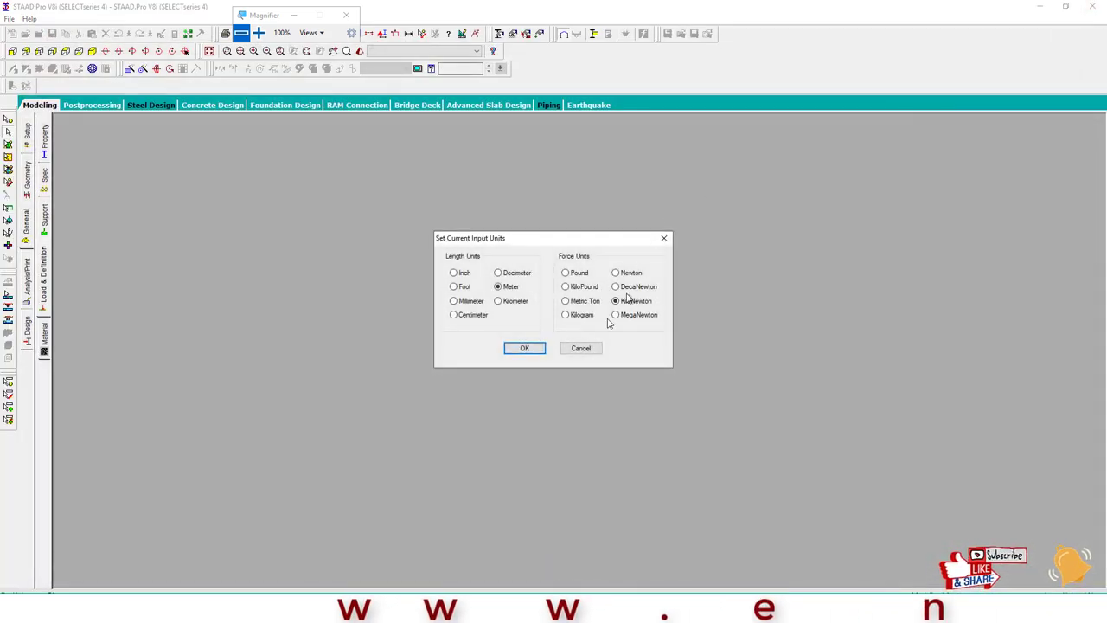
left_click(519, 348)
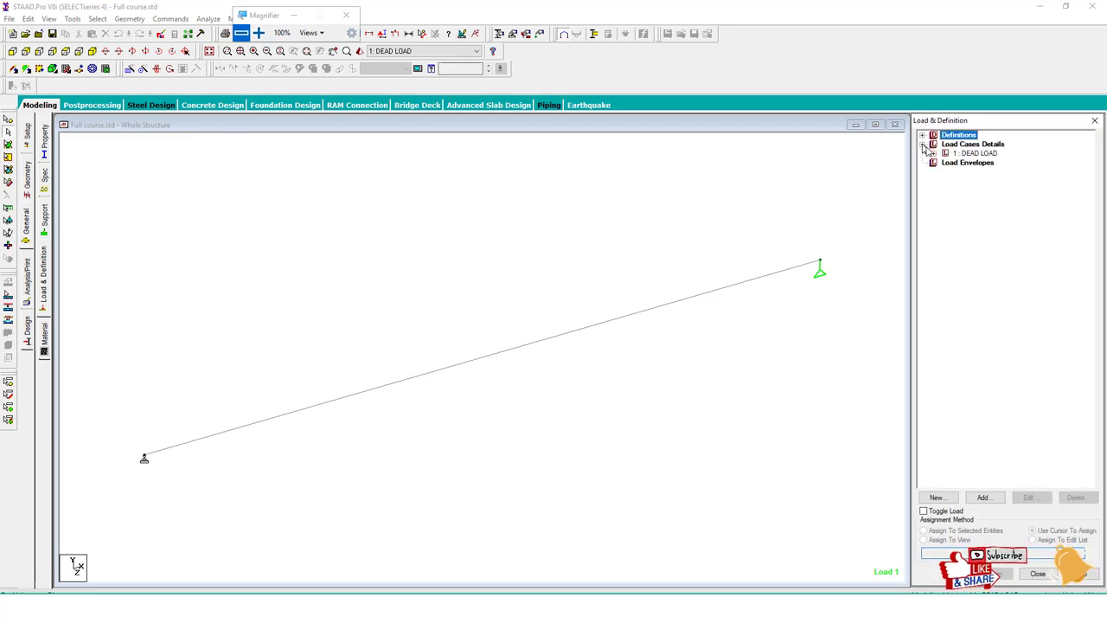
left_click(967, 163)
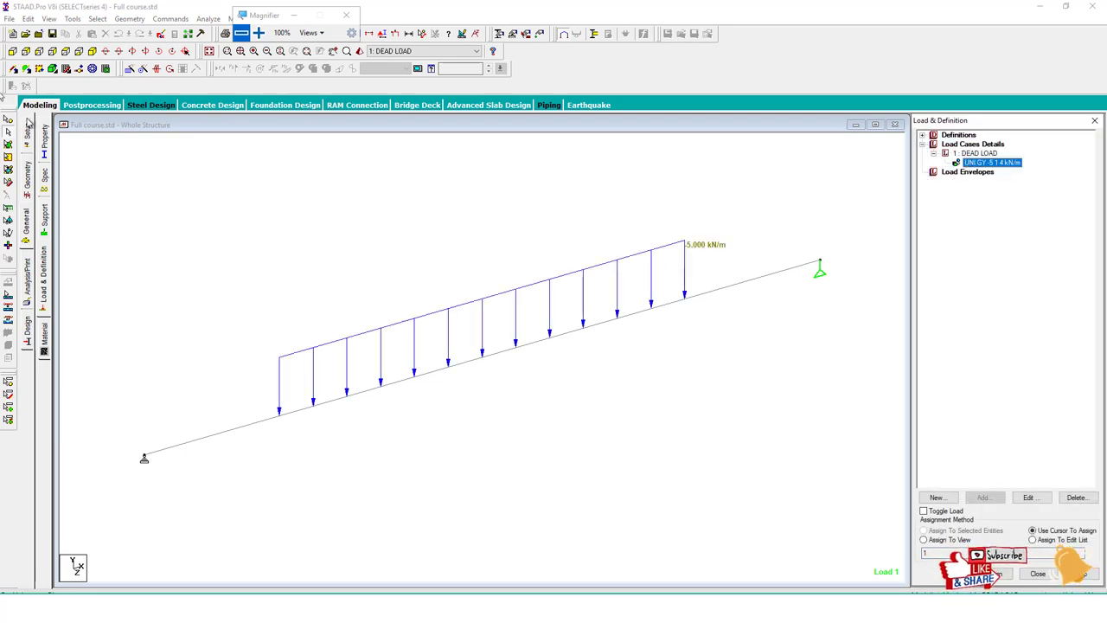
left_click(12, 68)
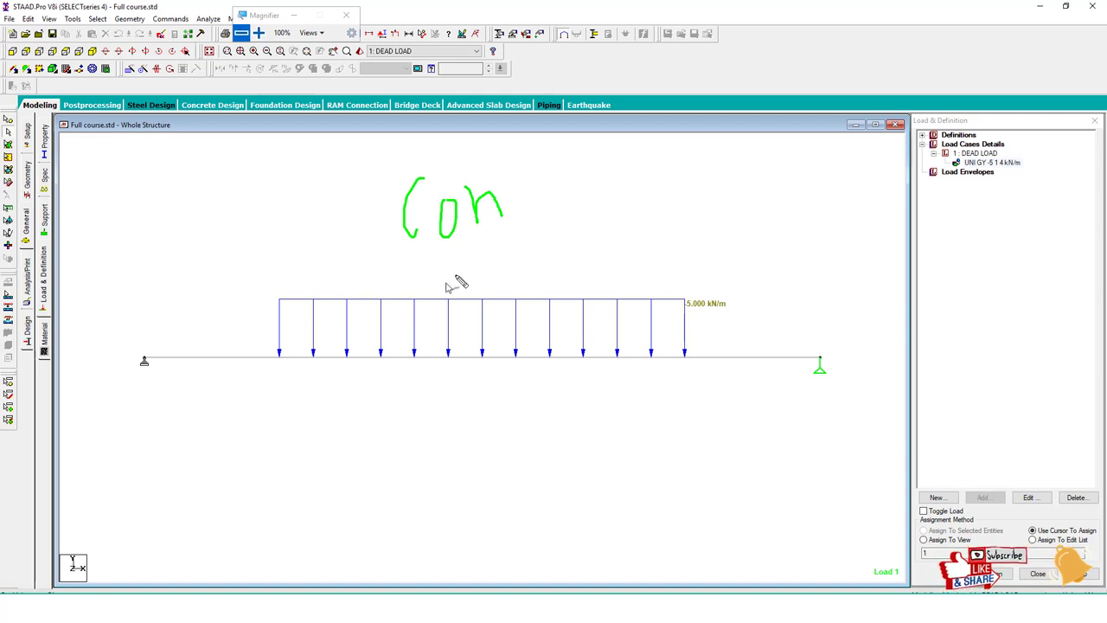
Handwrite notes around the loaded beam, clear them, and begin sketching a portal frame's left column
mouse_move(474, 298)
left_mouse_down()
mouse_move(541, 294)
mouse_move(558, 260)
left_mouse_up()
left_click_drag(480, 372, 519, 428)
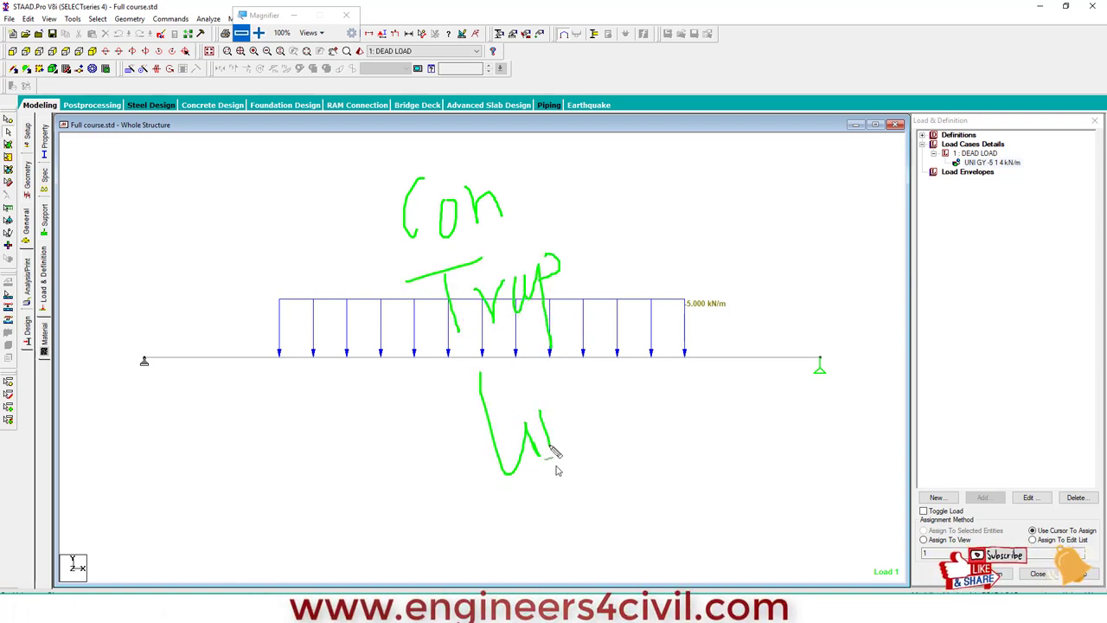
left_click_drag(529, 468, 587, 443)
mouse_move(677, 310)
left_mouse_down()
mouse_move(564, 180)
mouse_move(632, 502)
mouse_move(640, 488)
left_mouse_up()
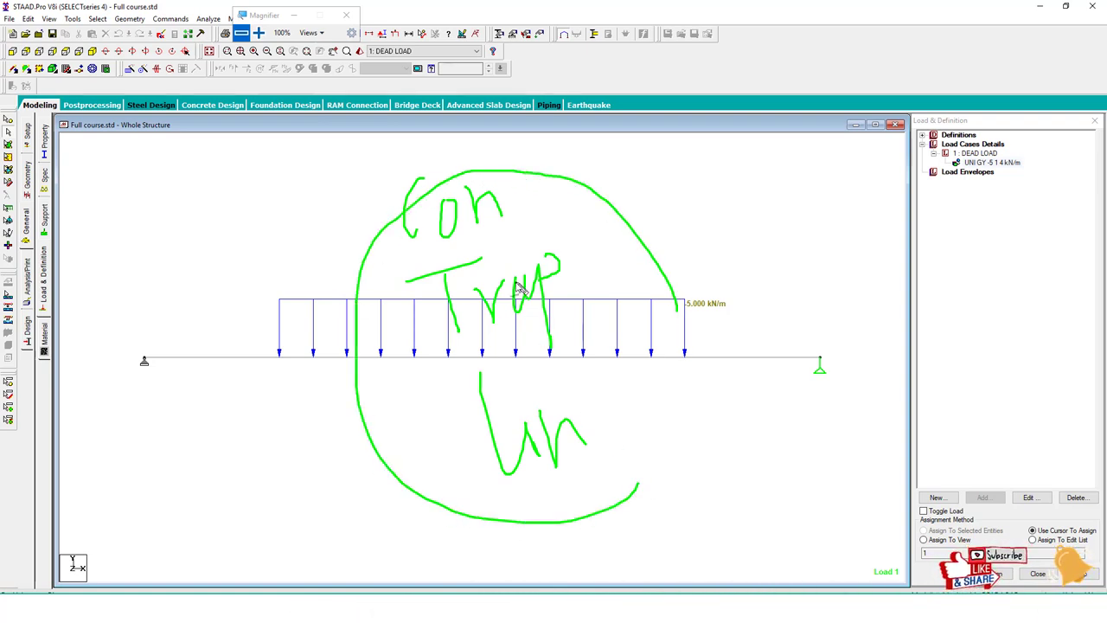
key("Escape")
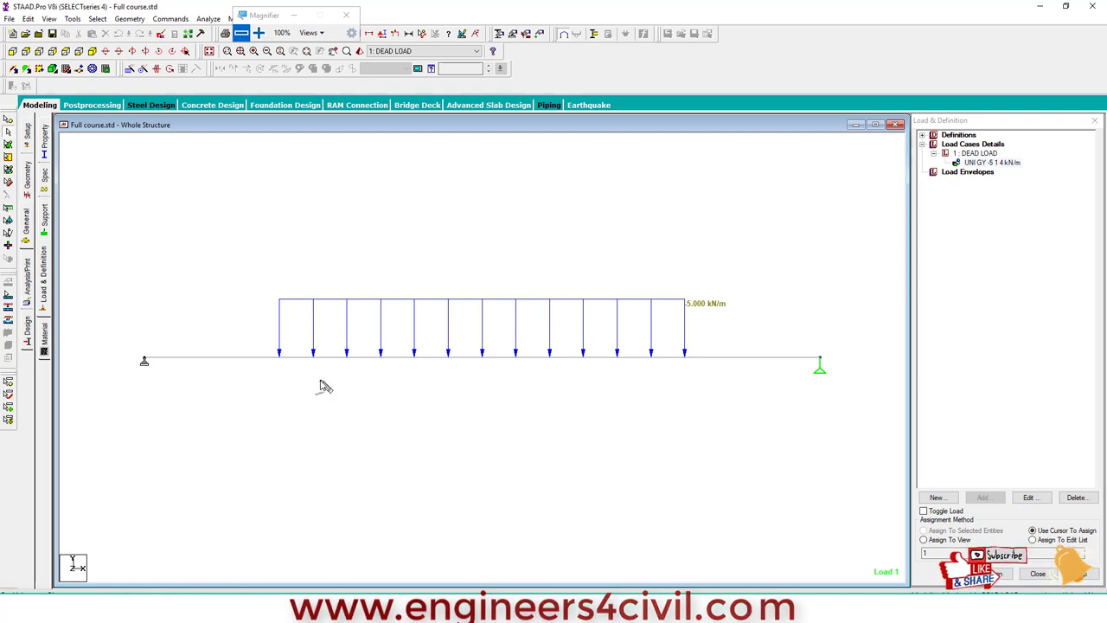
left_click_drag(340, 493, 356, 199)
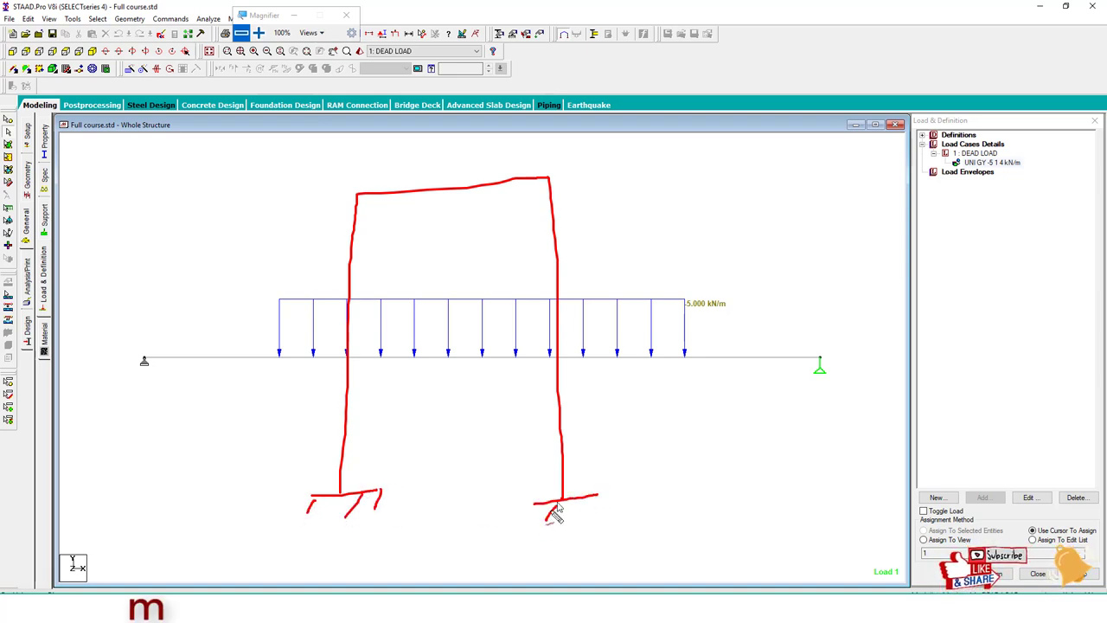
left_click_drag(591, 495, 591, 515)
left_click_drag(348, 336, 562, 332)
mouse_move(607, 389)
left_mouse_down()
mouse_move(632, 388)
mouse_move(627, 419)
left_mouse_up()
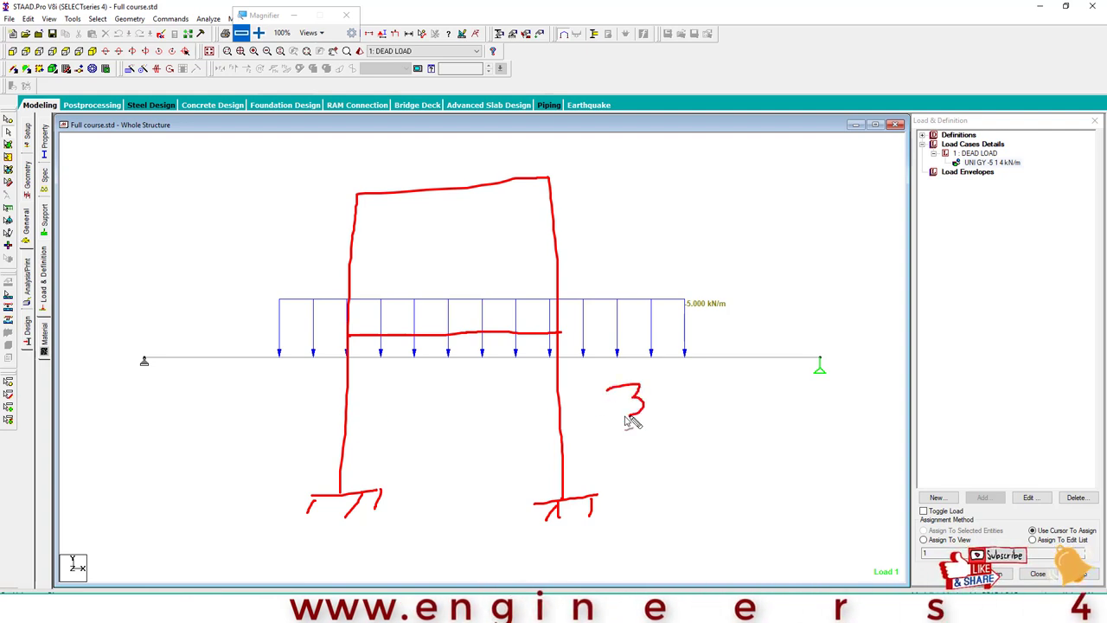
left_click_drag(588, 225, 608, 255)
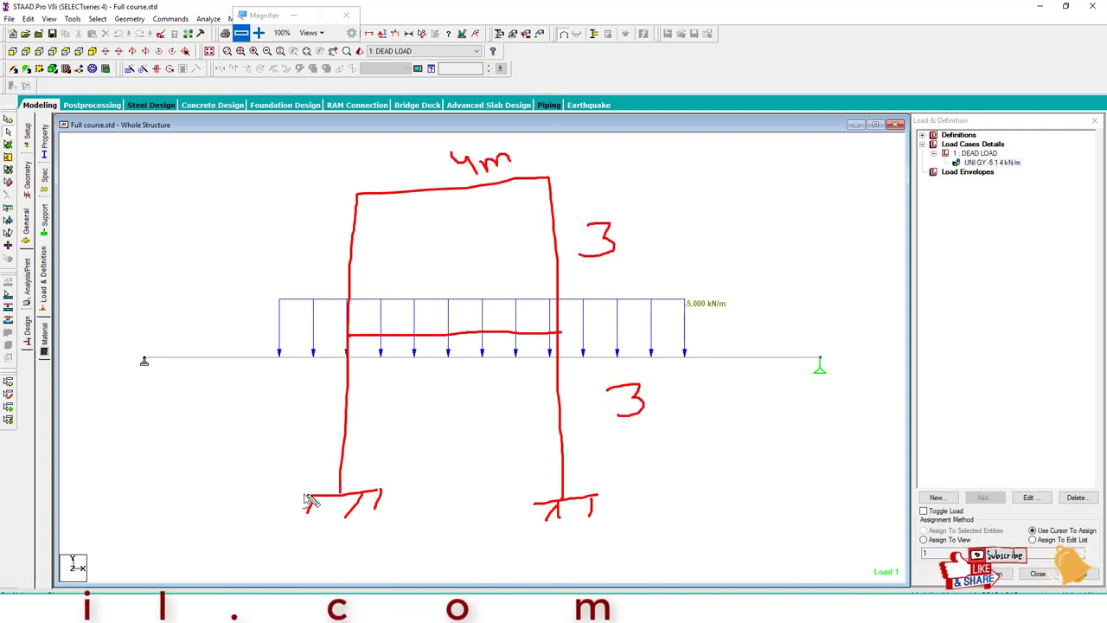
mouse_move(277, 481)
left_mouse_down()
mouse_move(330, 491)
mouse_move(345, 450)
mouse_move(394, 446)
left_mouse_up()
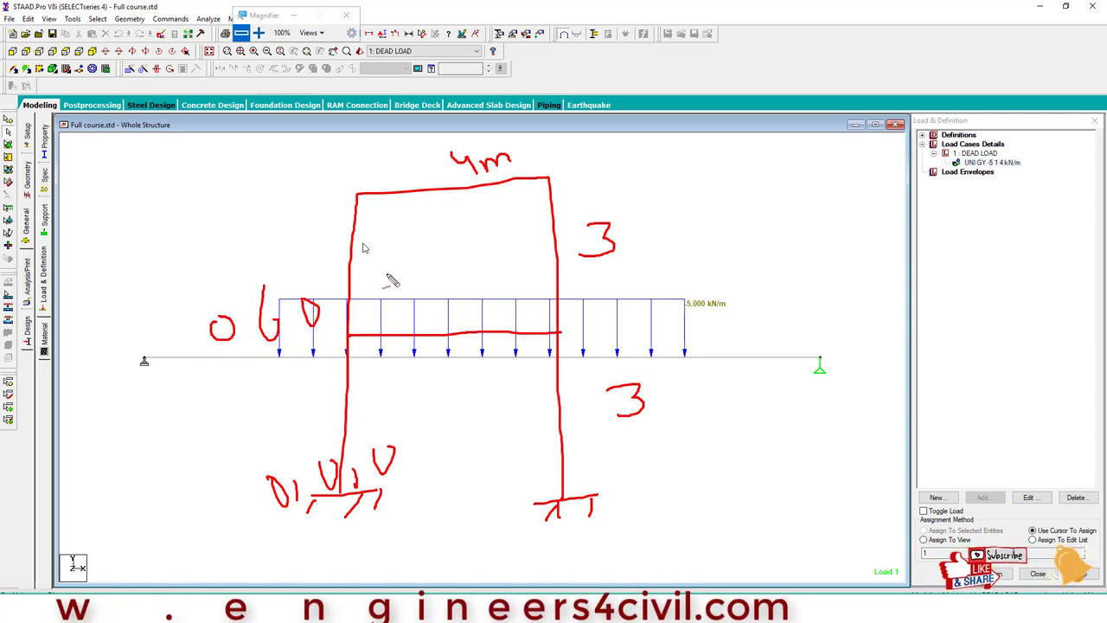
left_click_drag(193, 176, 208, 204)
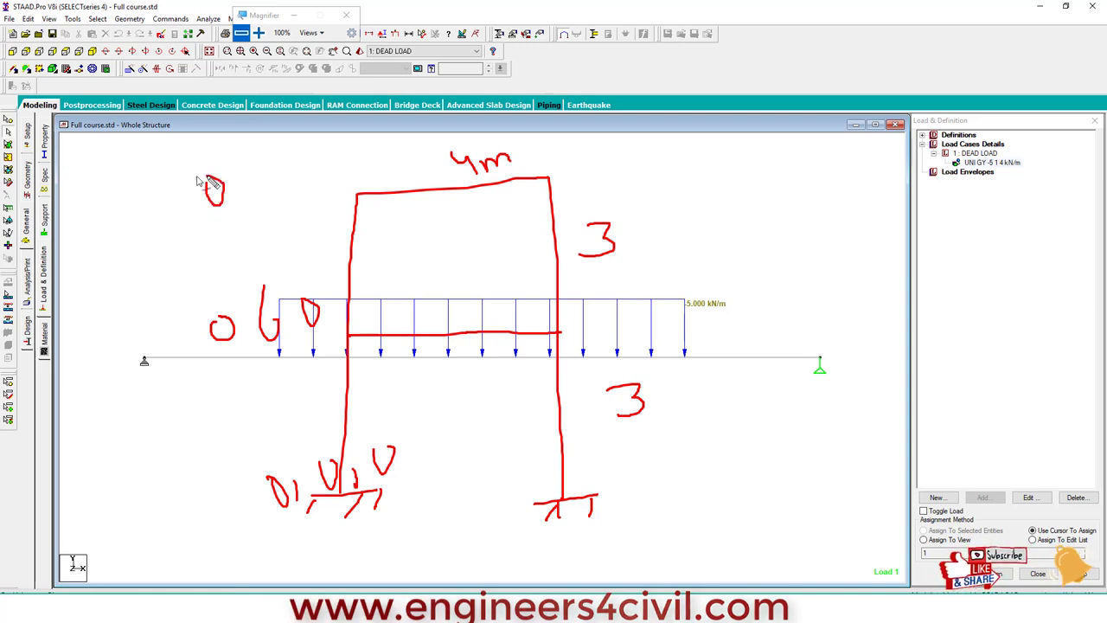
left_click_drag(266, 154, 269, 193)
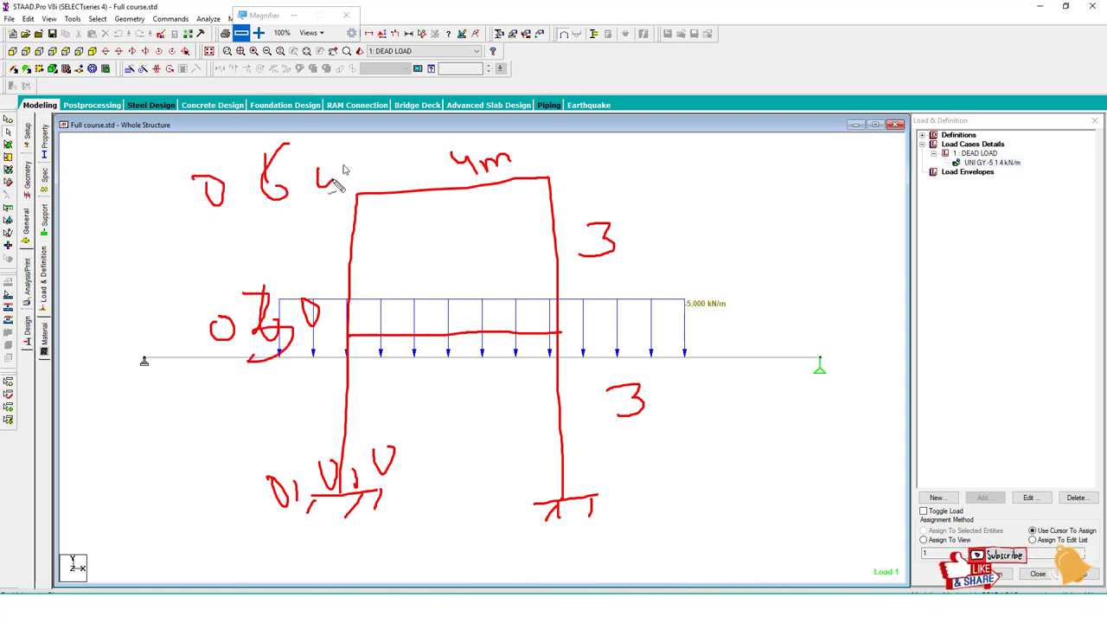
left_click_drag(632, 446, 658, 469)
mouse_move(653, 445)
left_mouse_down()
mouse_move(655, 477)
mouse_move(676, 497)
left_mouse_up()
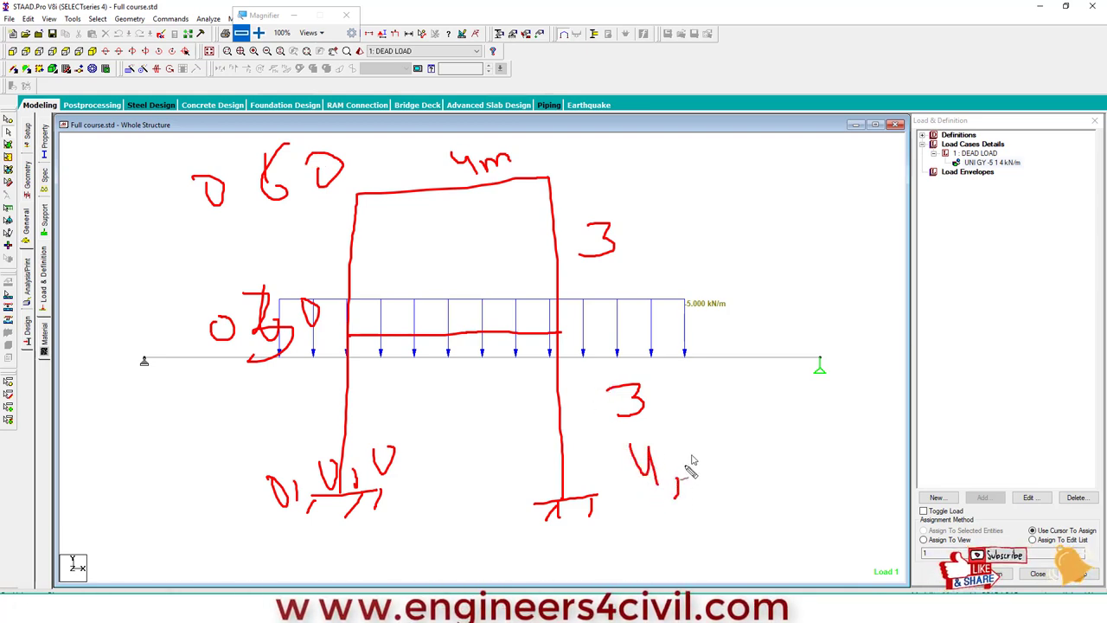
left_click_drag(696, 448, 735, 501)
left_click_drag(759, 448, 762, 450)
mouse_move(610, 324)
left_mouse_down()
mouse_move(647, 342)
mouse_move(673, 375)
left_mouse_up()
left_click_drag(705, 317, 705, 343)
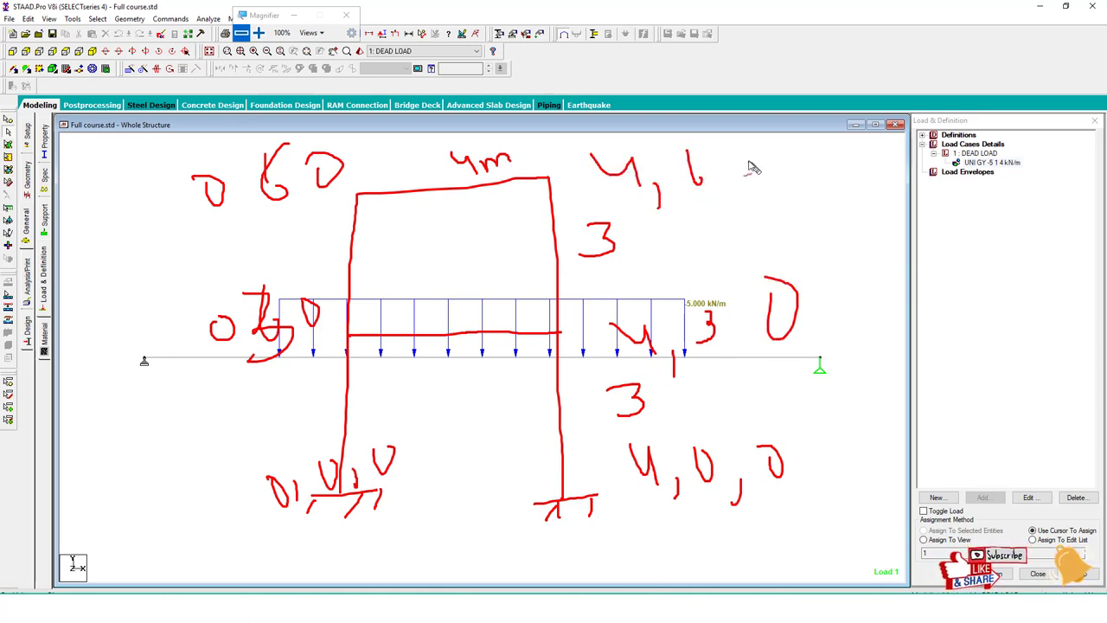
mouse_move(749, 183)
left_mouse_down()
mouse_move(630, 519)
mouse_move(593, 281)
left_mouse_up()
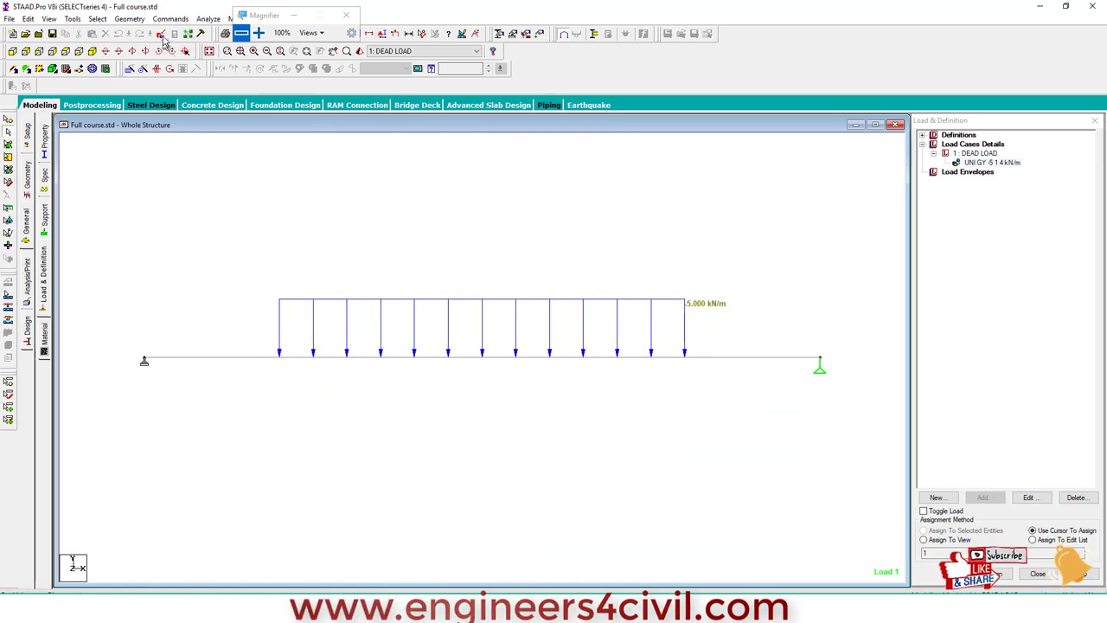
left_click(174, 34)
left_click(75, 178)
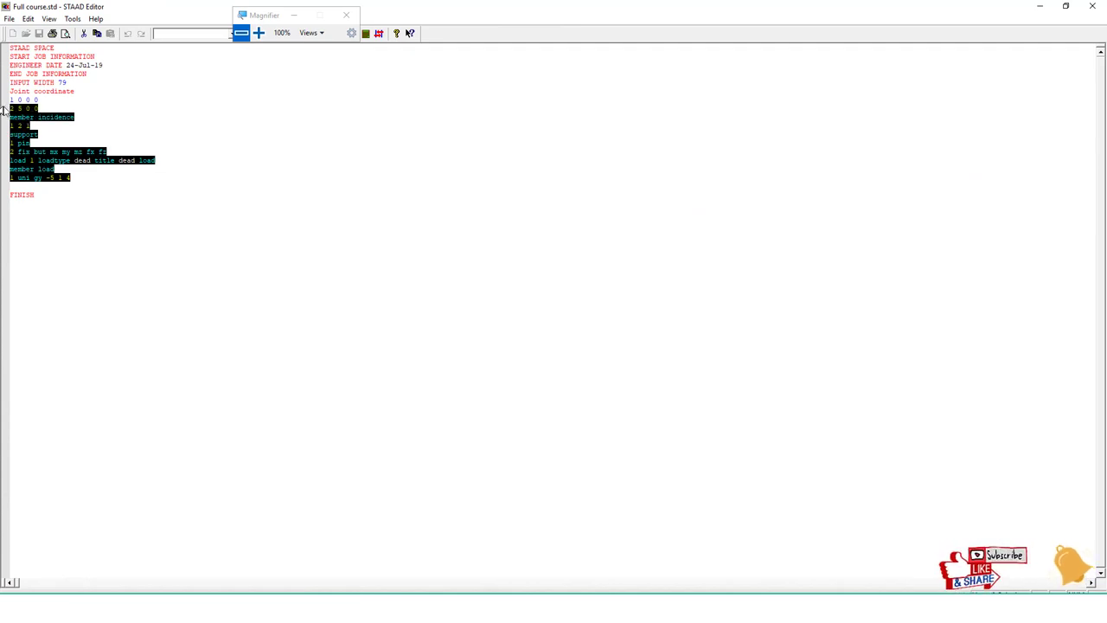
Delete the old members, supports and loads, and enlarge the view of the input text
key("Delete")
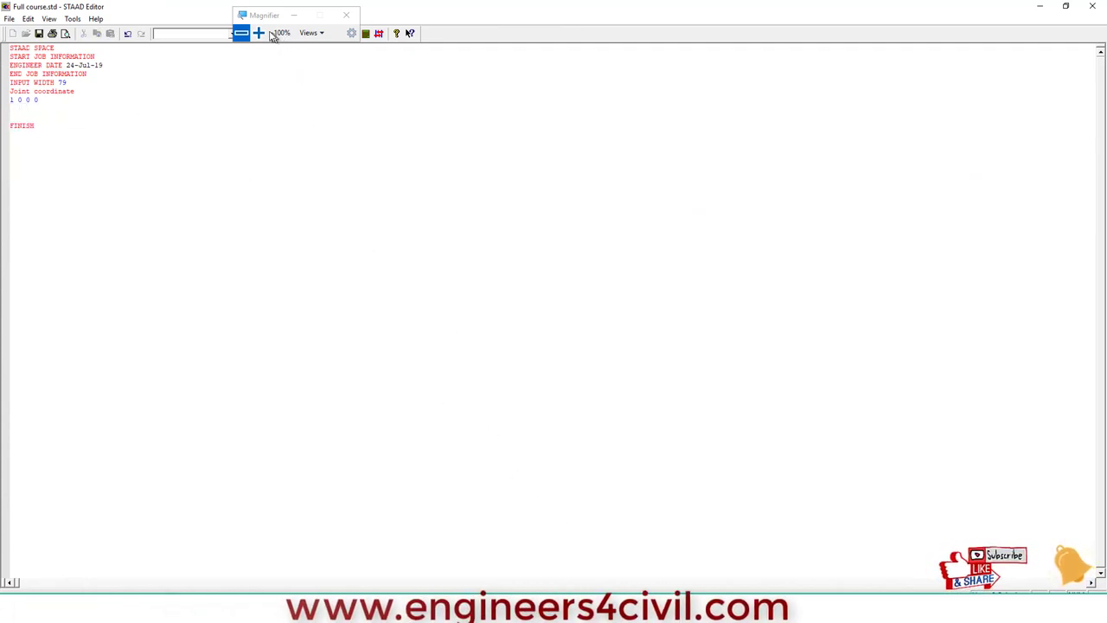
left_click(260, 33)
left_click(259, 33)
left_click(260, 33)
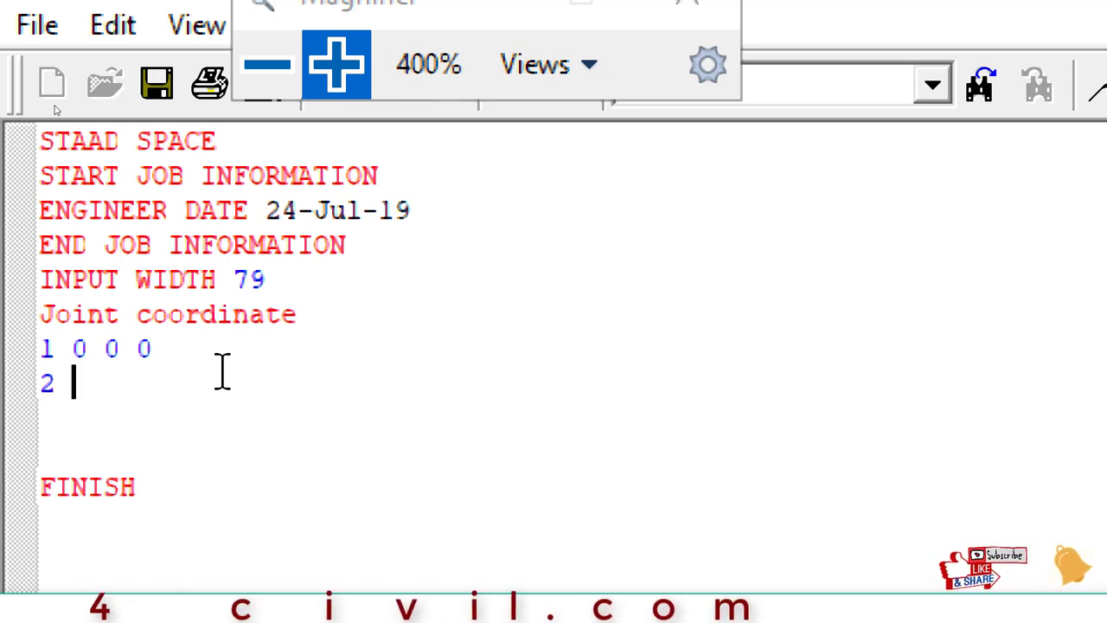
Add joints 2 at 0 3 0 and 3 at 0 6 0
type("03")
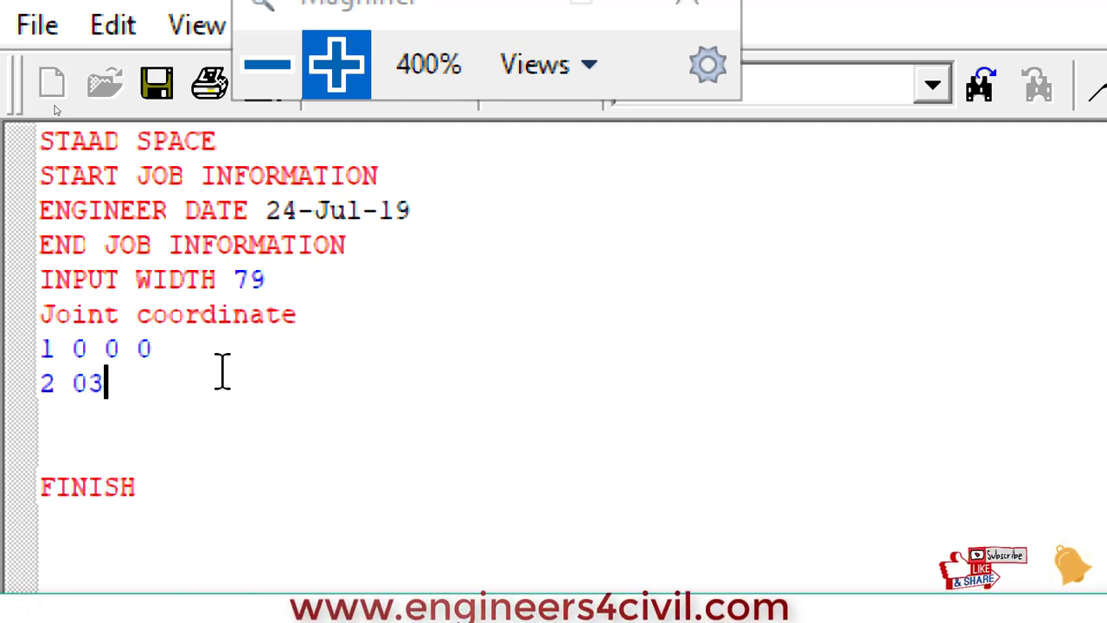
key("BackSpace")
type("3")
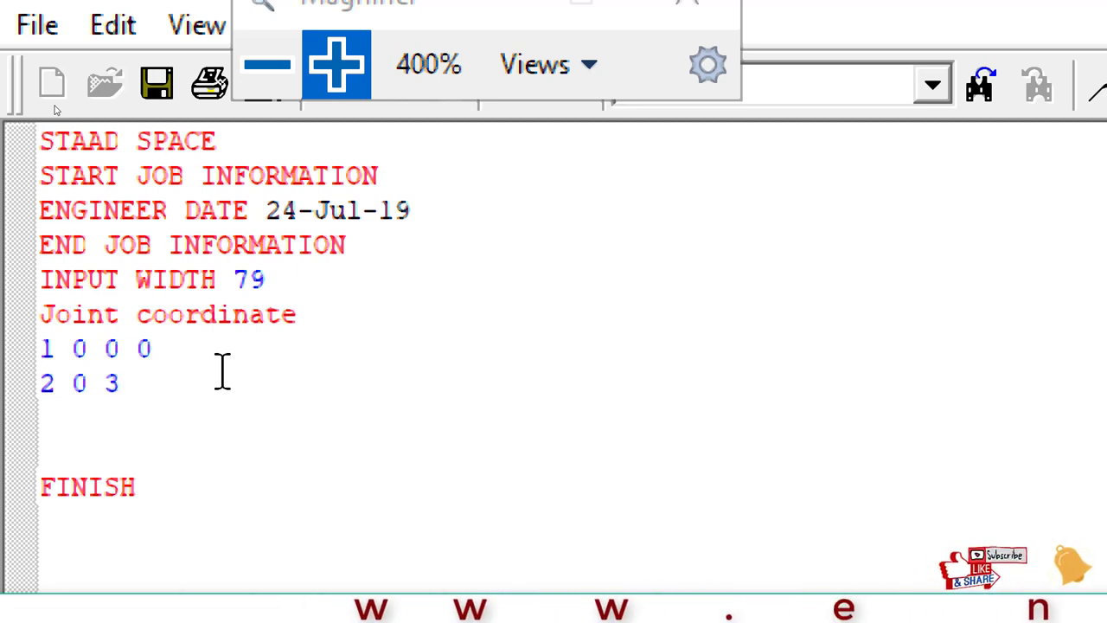
type(" 0")
key("Return")
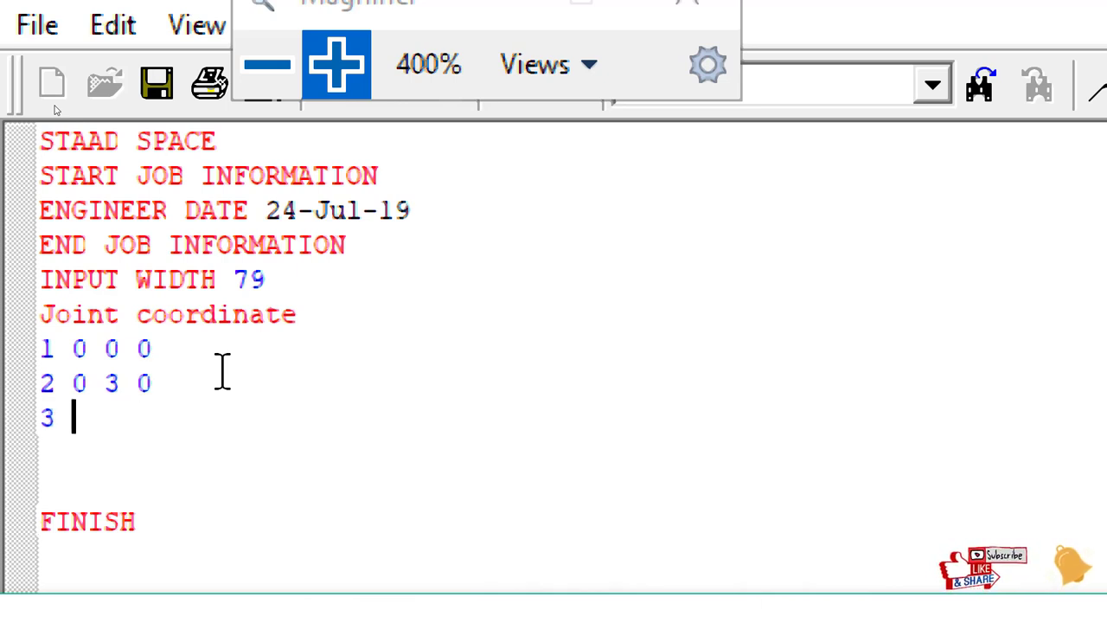
type("0 5")
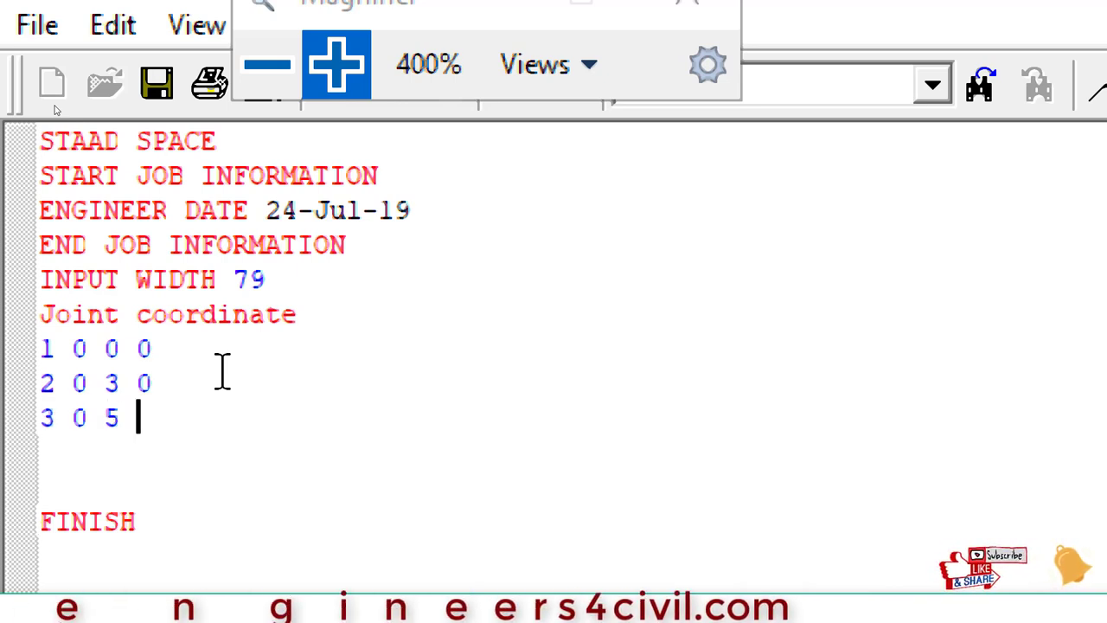
key("BackSpace")
type("6")
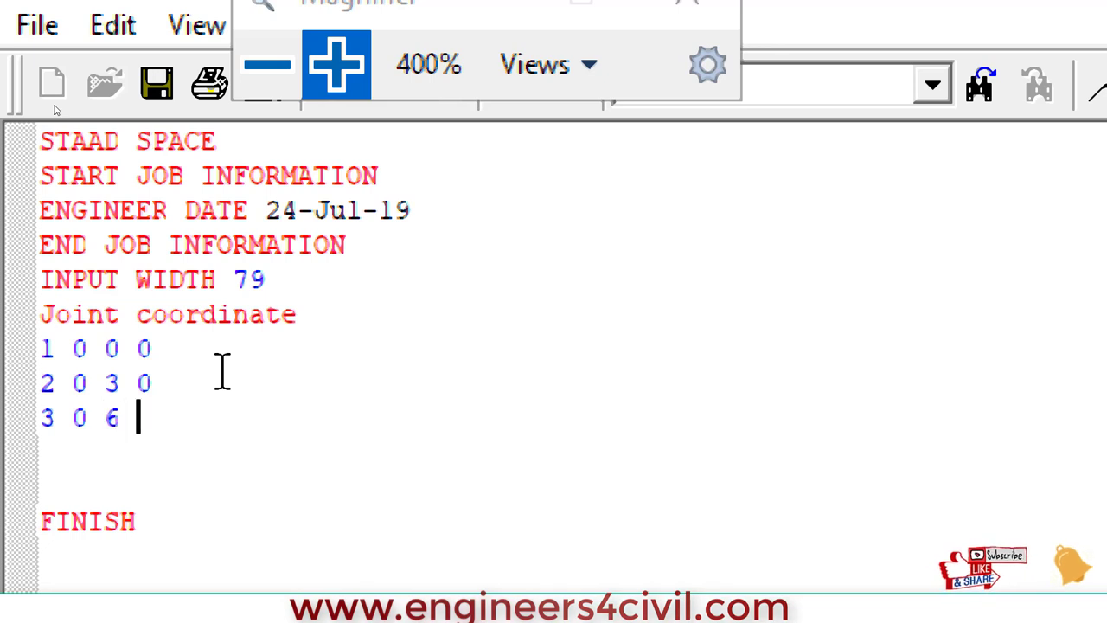
type(" 0")
key("Return")
Add joints 4 at 4 0 0, 5 at 4 3 0 and 6 at 4 6 0
type("4")
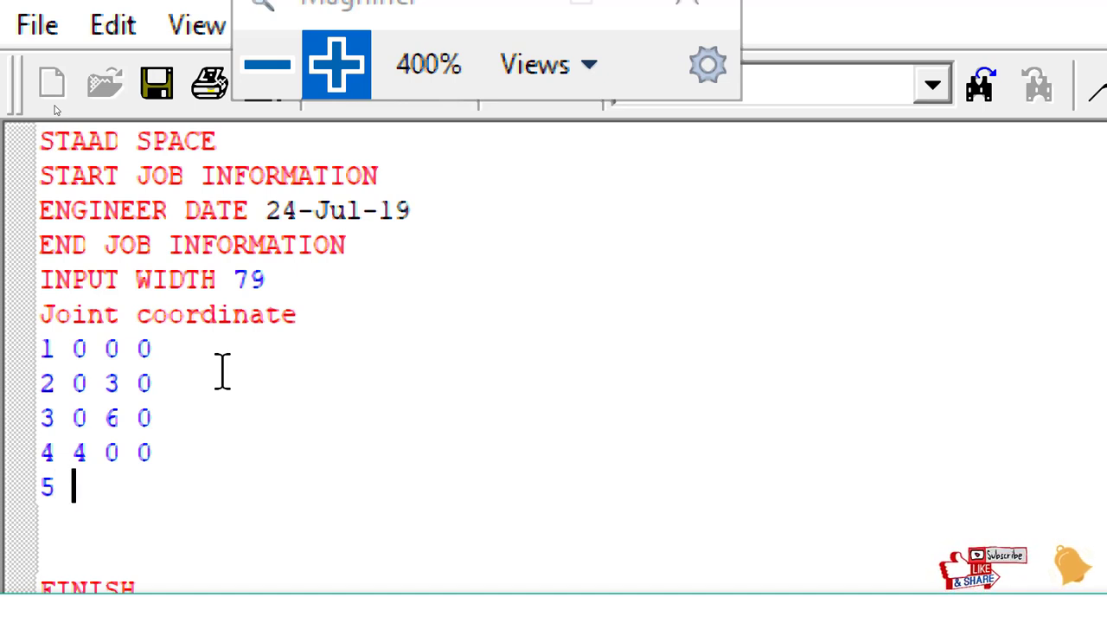
type("4 3 0")
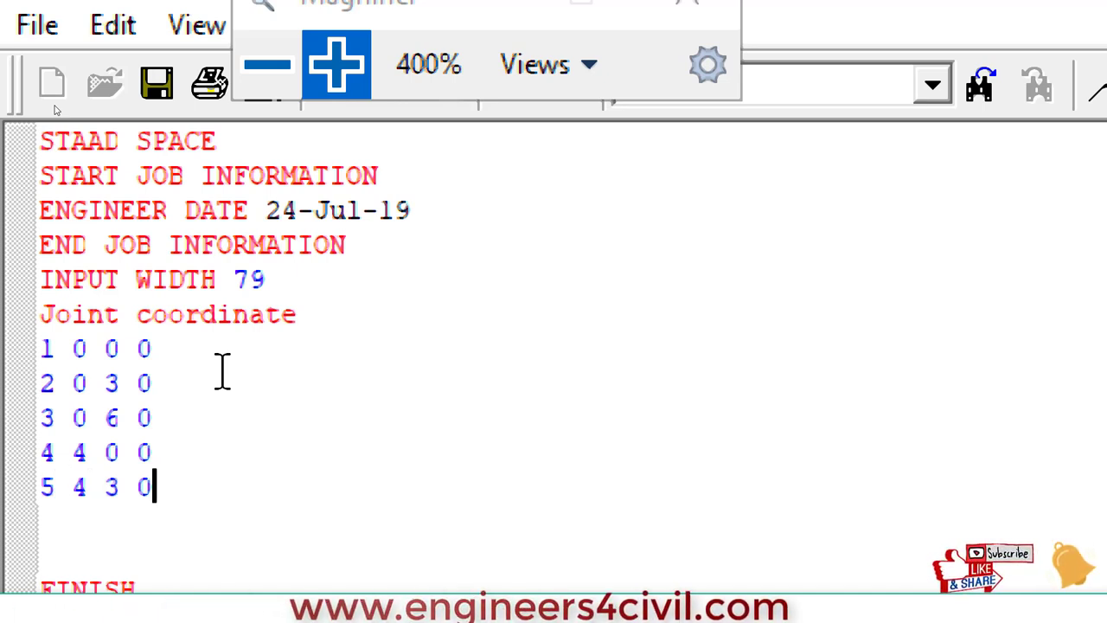
key("Return")
type("6 ")
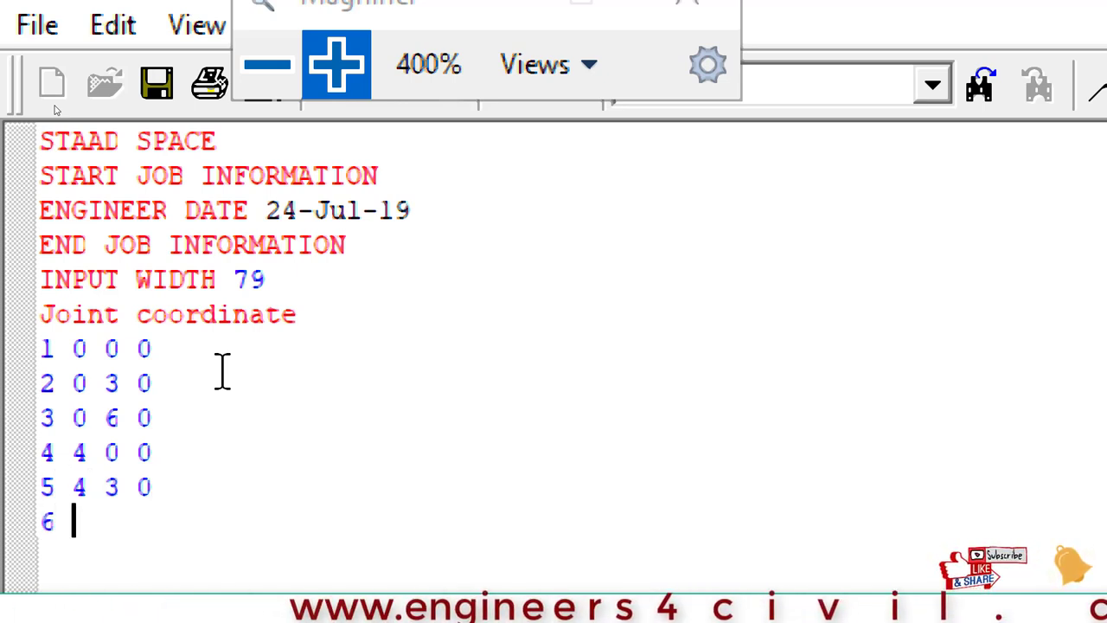
type("4 6 0")
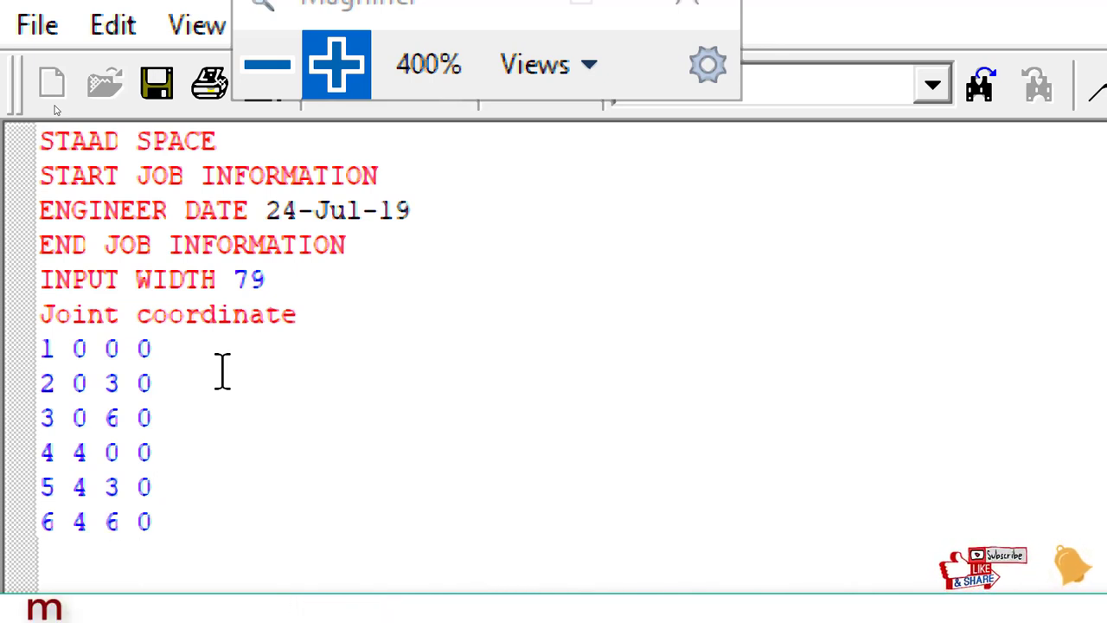
left_click(269, 69)
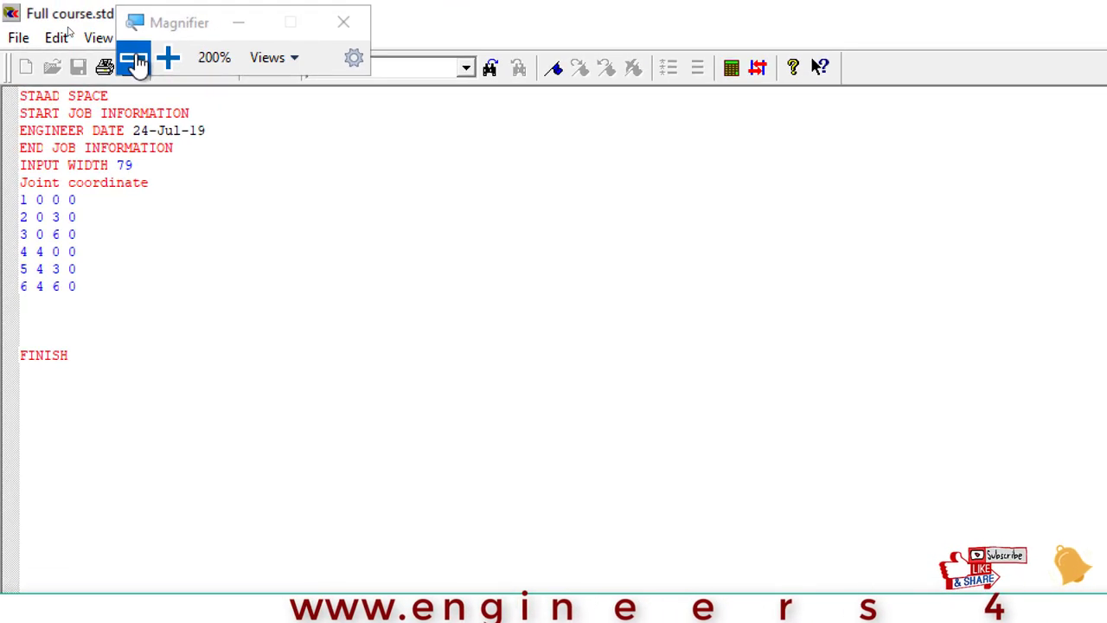
Close the editor, accept metre and kilonewton units, and view the six joints in front elevation
left_click(137, 65)
left_click(1097, 8)
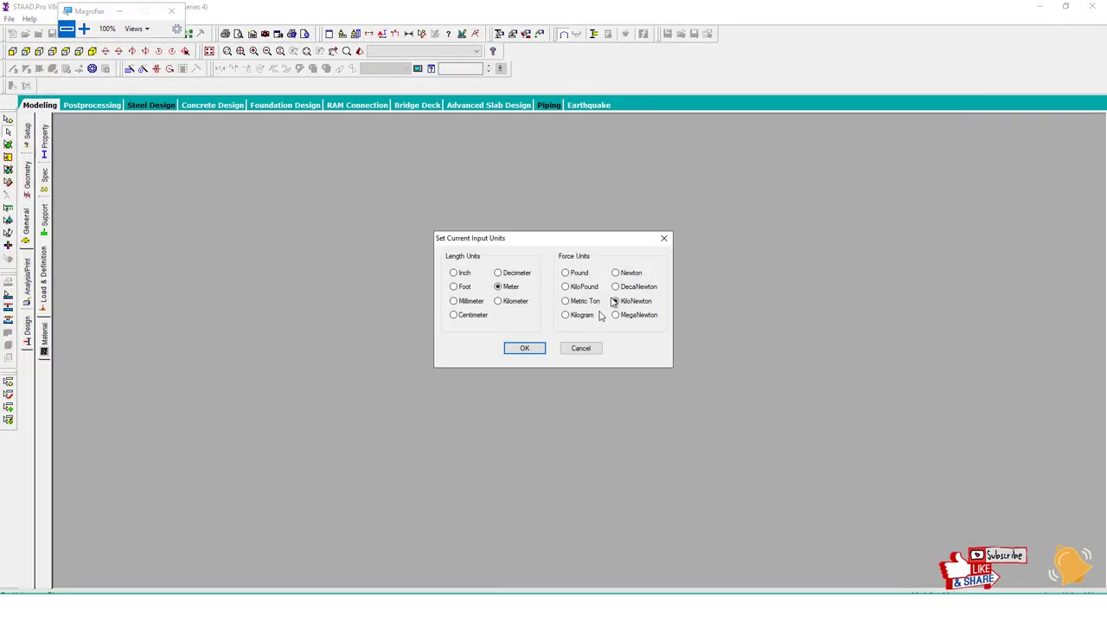
left_click(528, 345)
left_click(14, 52)
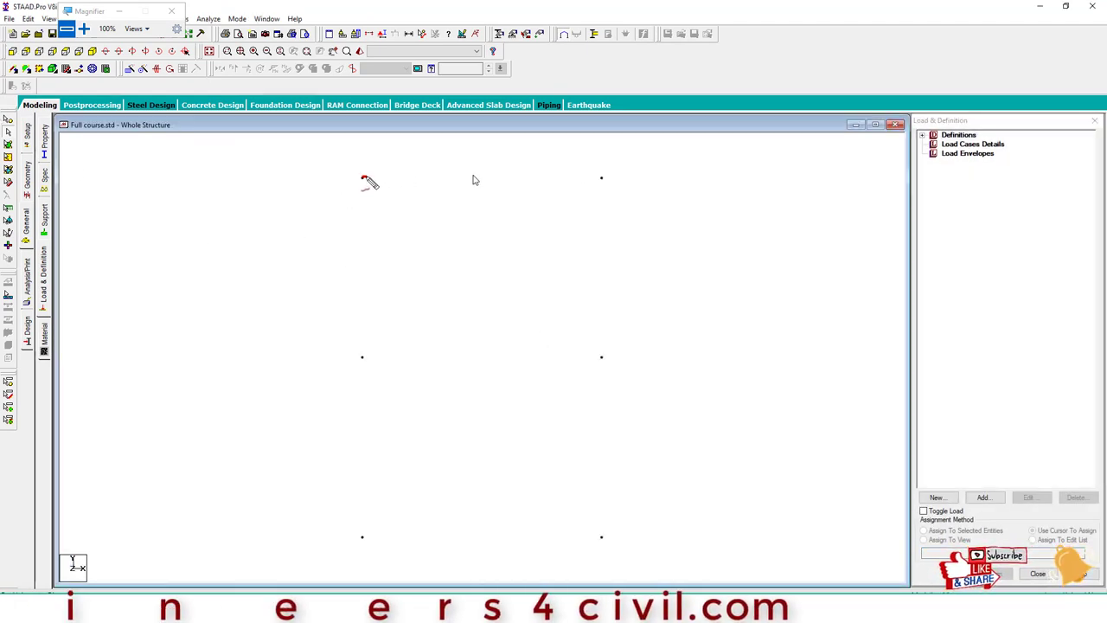
Sketch the planned frame's beam and columns with explanatory notes, then erase the sketches
mouse_move(361, 177)
left_mouse_down()
mouse_move(601, 173)
mouse_move(594, 369)
left_mouse_up()
left_click_drag(355, 273, 338, 578)
left_click_drag(581, 358, 604, 519)
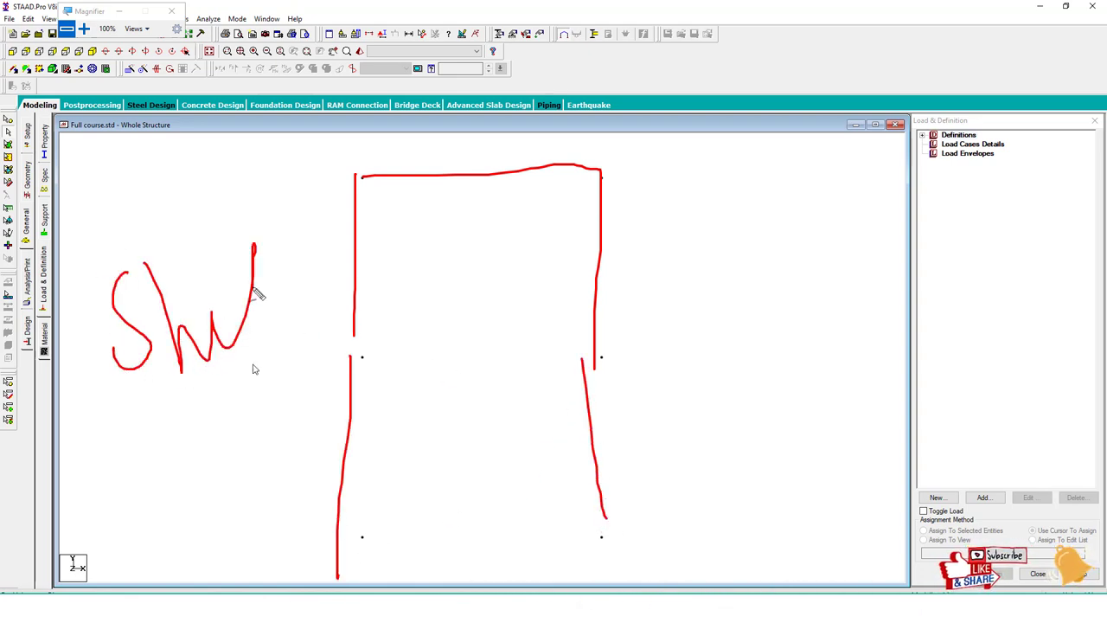
left_click_drag(292, 304, 294, 324)
left_click_drag(260, 313, 467, 268)
left_click_drag(428, 238, 446, 363)
left_click_drag(500, 227, 521, 289)
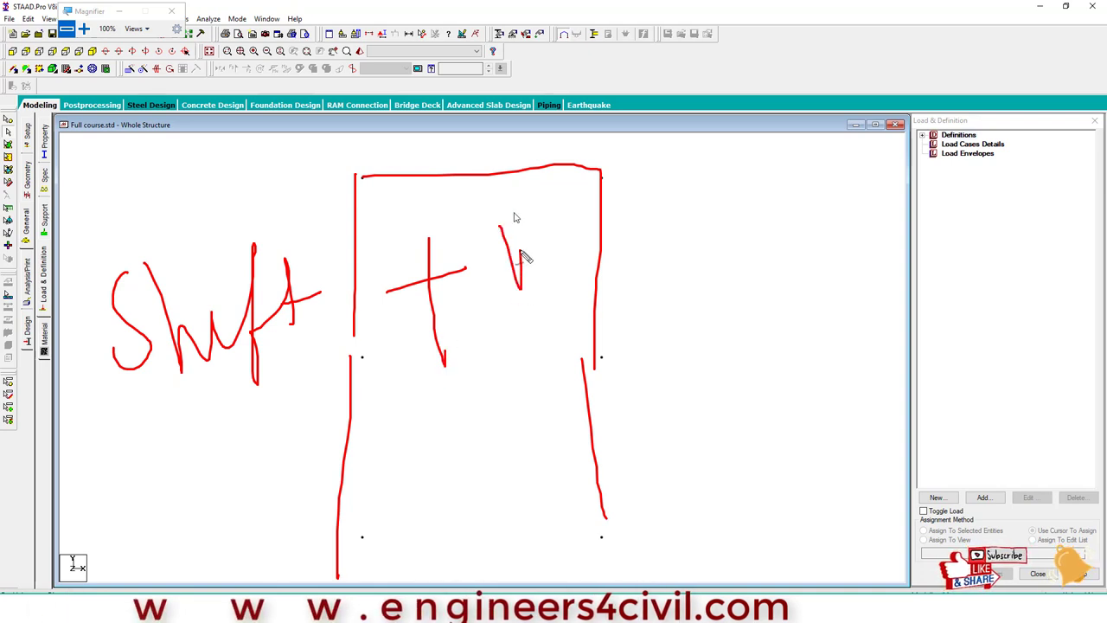
left_click_drag(514, 208, 578, 203)
left_click_drag(655, 247, 647, 298)
mouse_move(717, 192)
left_mouse_down()
mouse_move(740, 282)
mouse_move(749, 270)
left_mouse_up()
key("Escape")
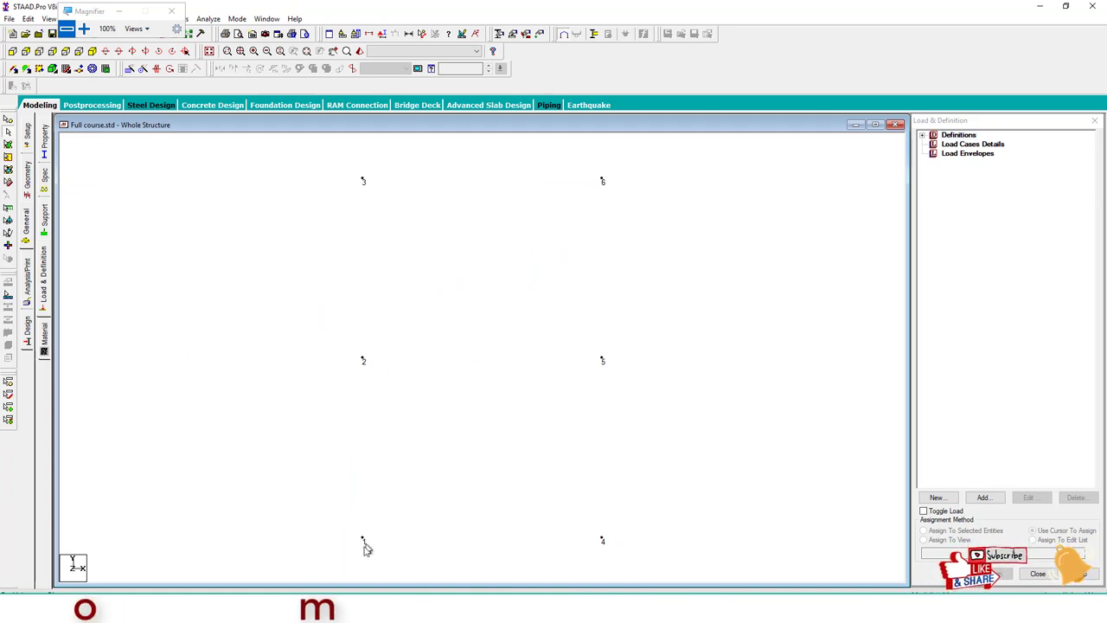
Trace the left column up from joint 1 and the right column from joint 4
left_click_drag(362, 538, 370, 190)
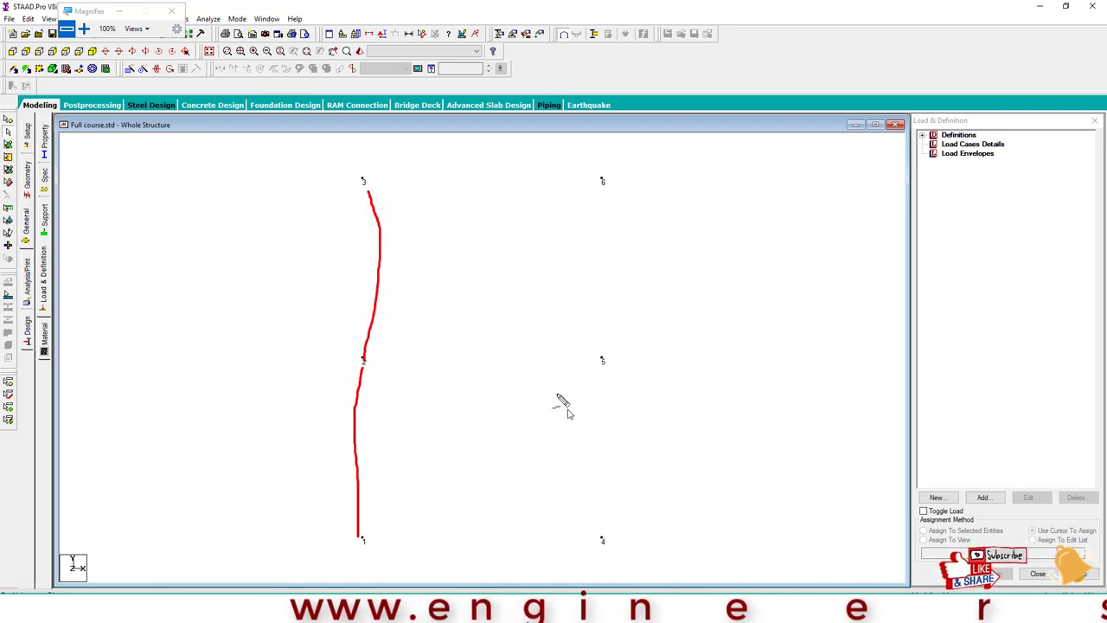
left_click_drag(604, 538, 606, 465)
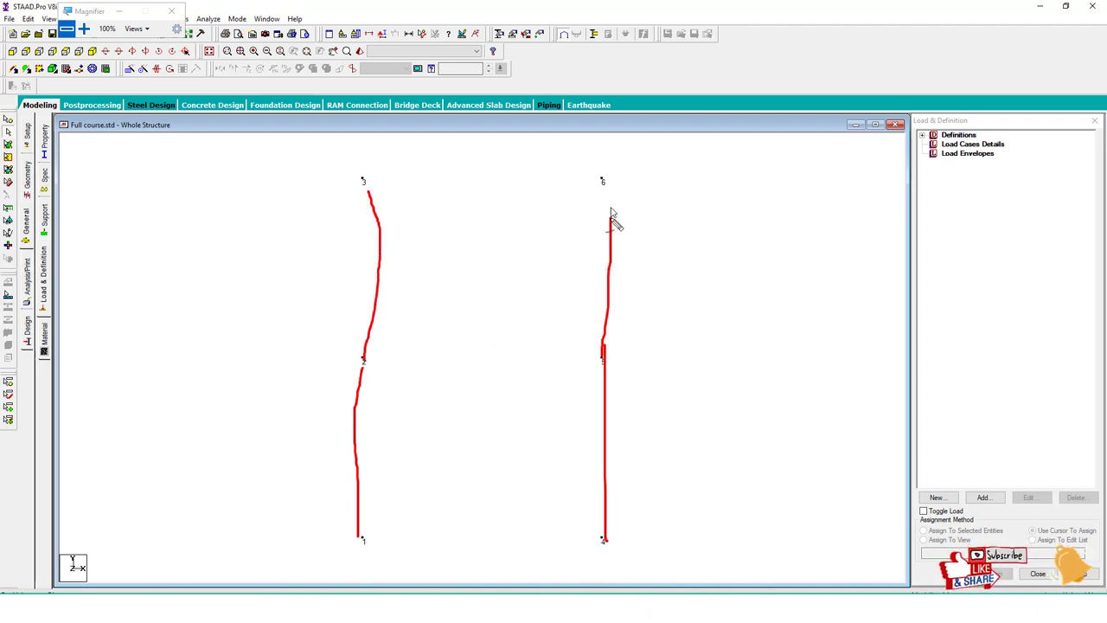
key("Escape")
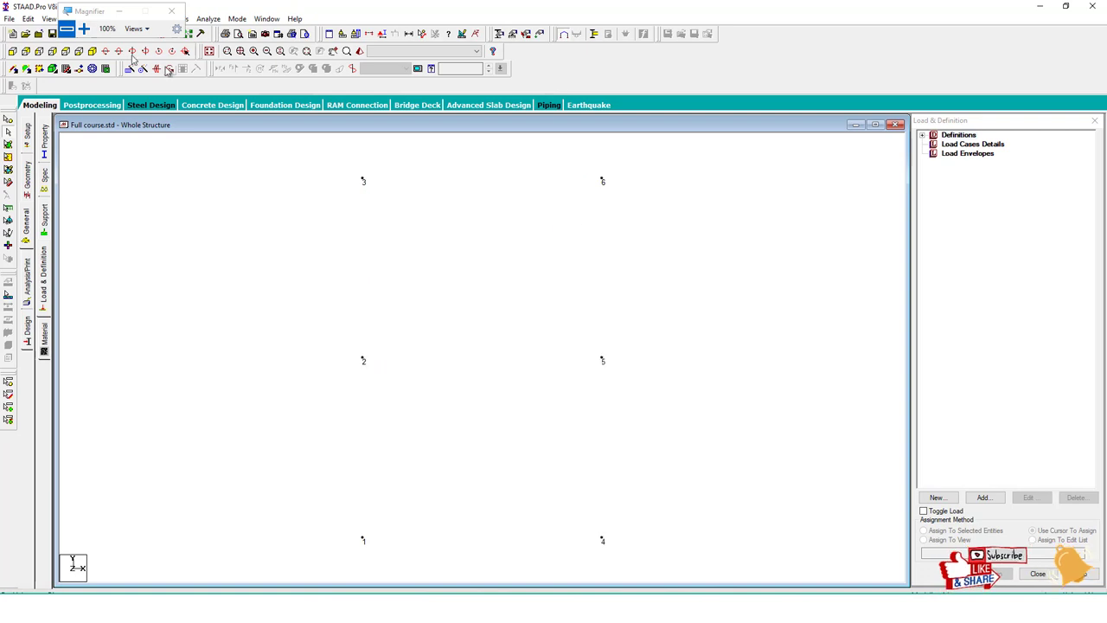
left_click_drag(91, 11, 320, 42)
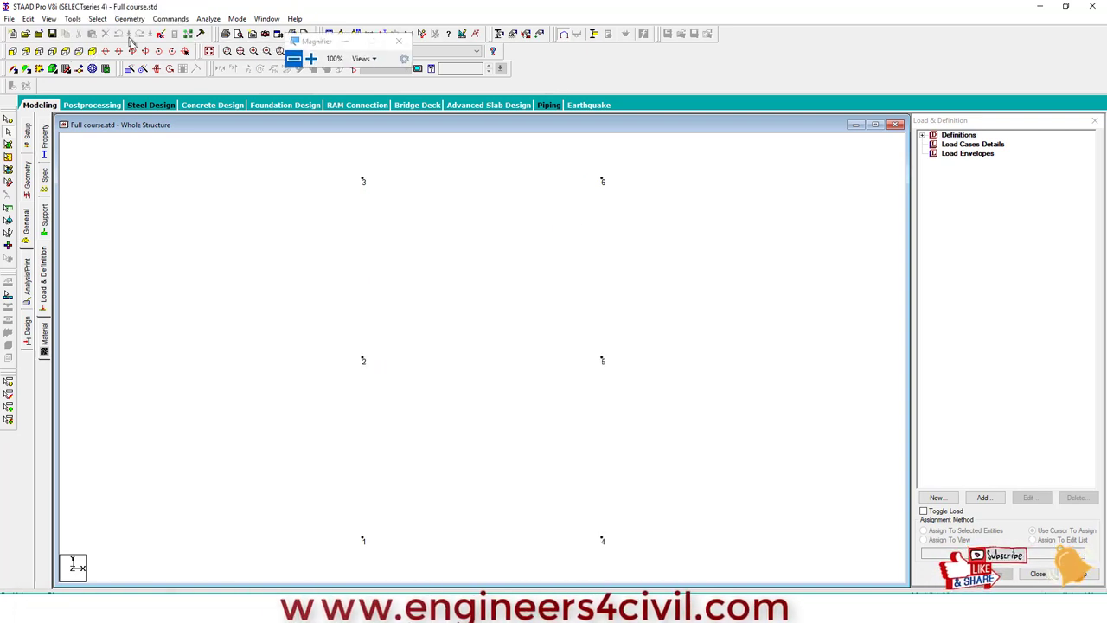
Add a MEMBER INCIDENCE heading below the joint list in the input file
left_click(163, 33)
left_click(311, 58)
left_click(311, 58)
left_click(310, 58)
left_click(311, 58)
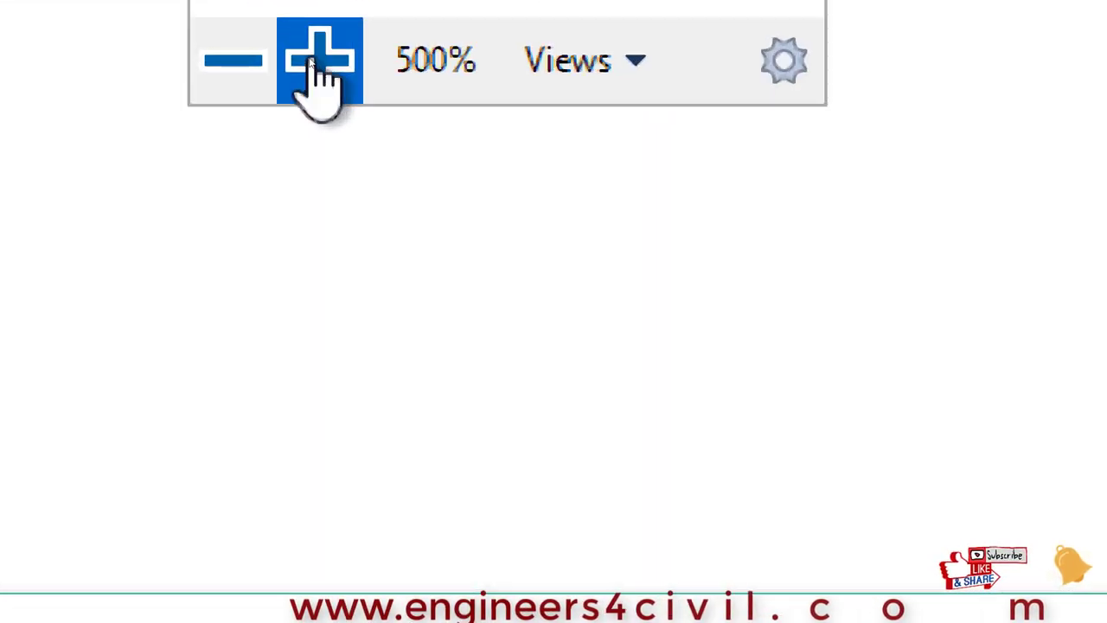
left_click(311, 58)
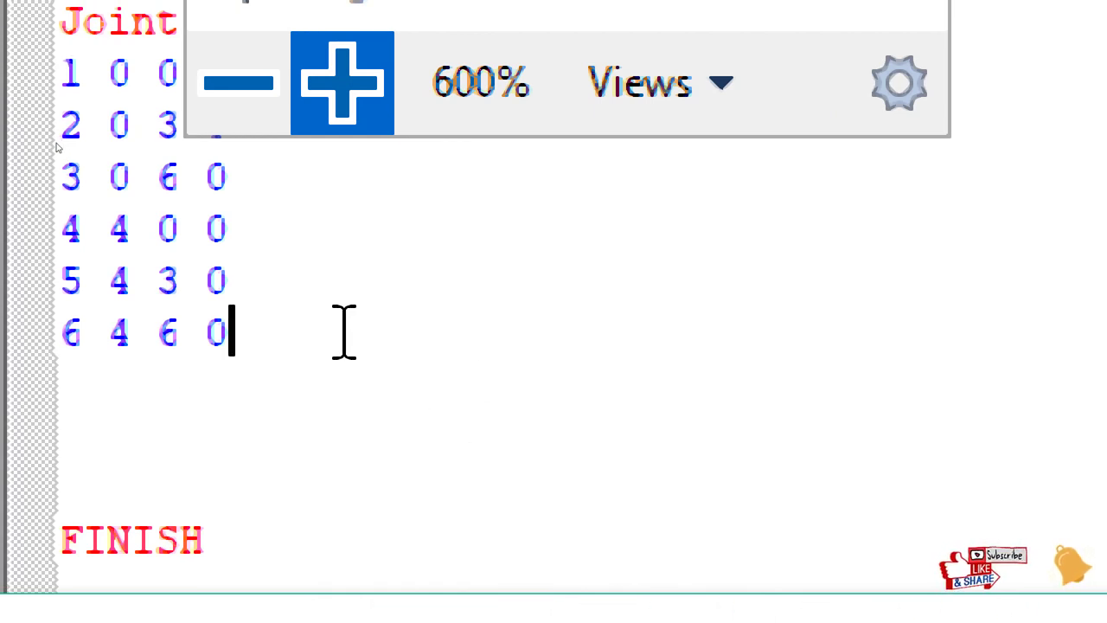
key("Return")
type("member inci")
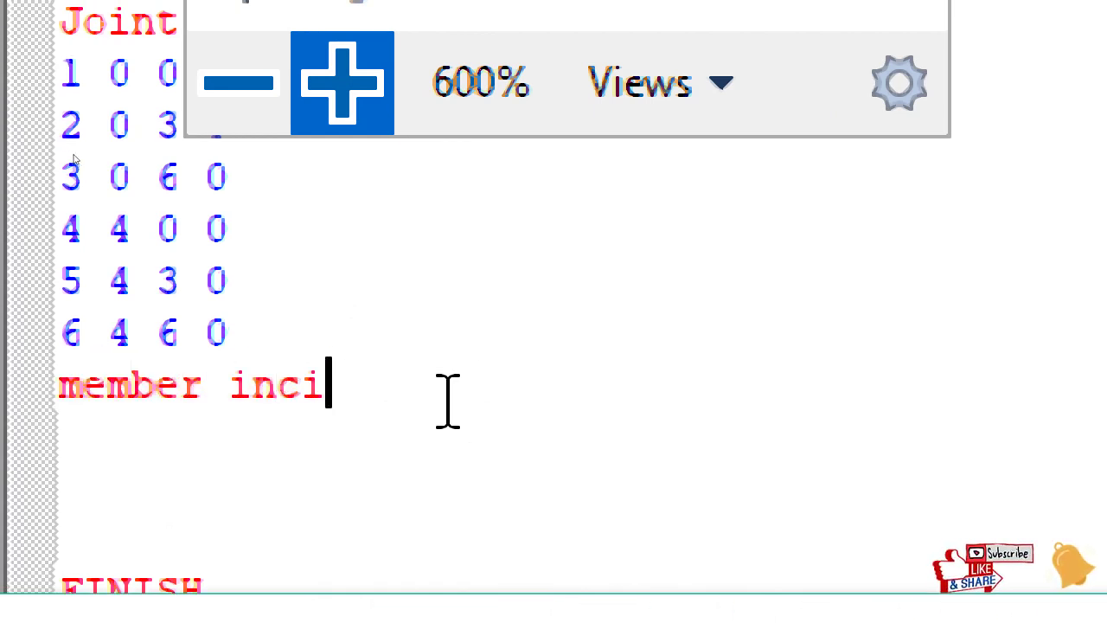
type("den")
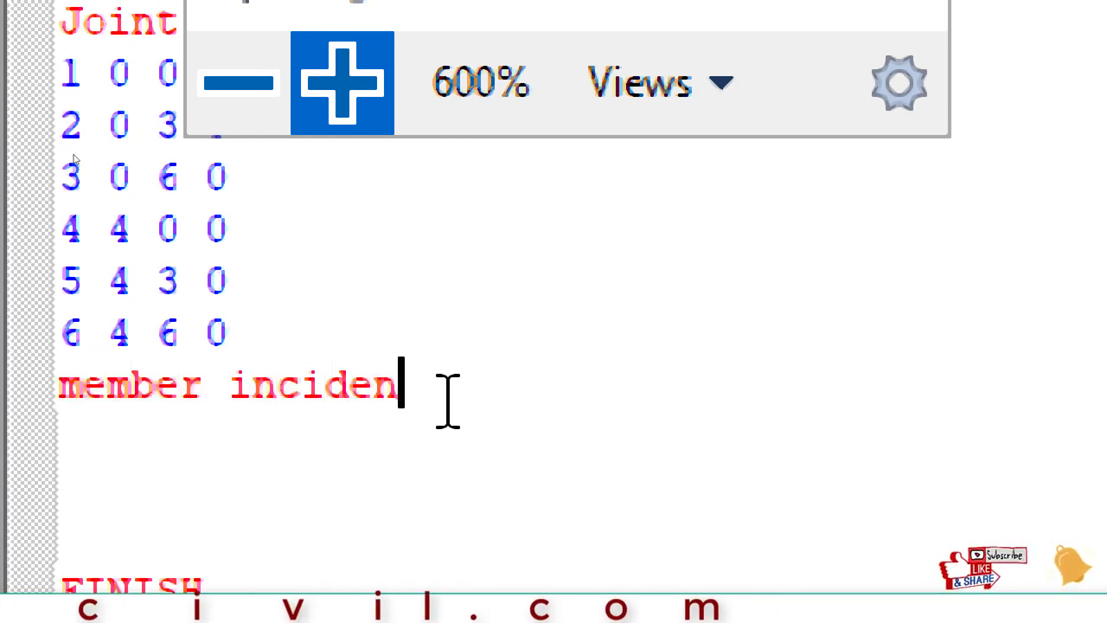
type("ce")
key("Return")
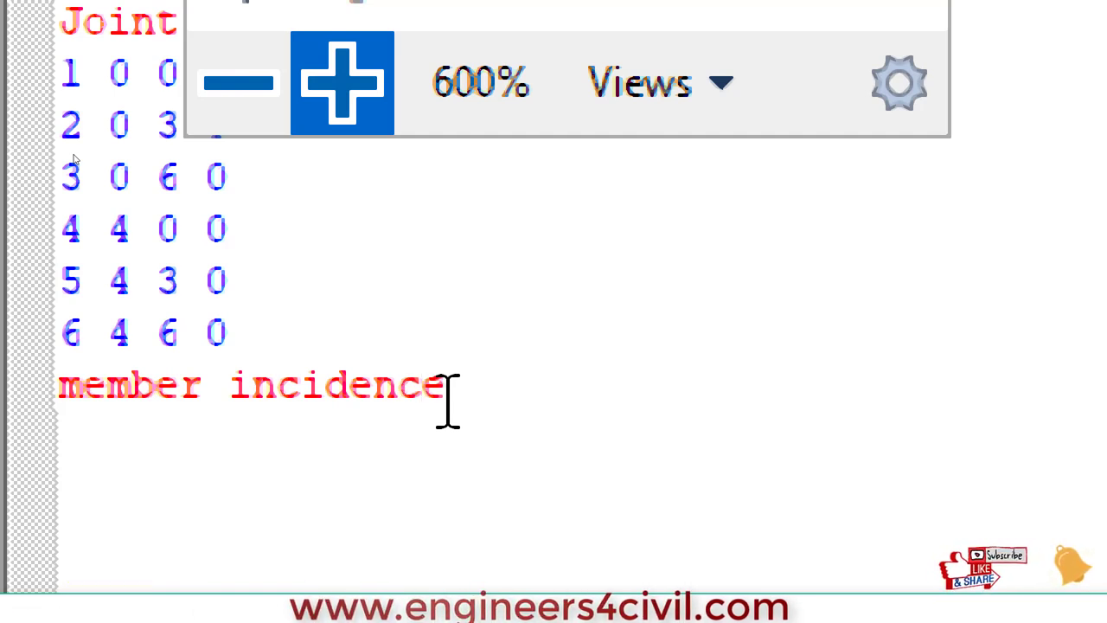
Define members 1 1 2, 2 2 3, 3 3 4, 4 4 5 and 5 5 6
type("1 1 2")
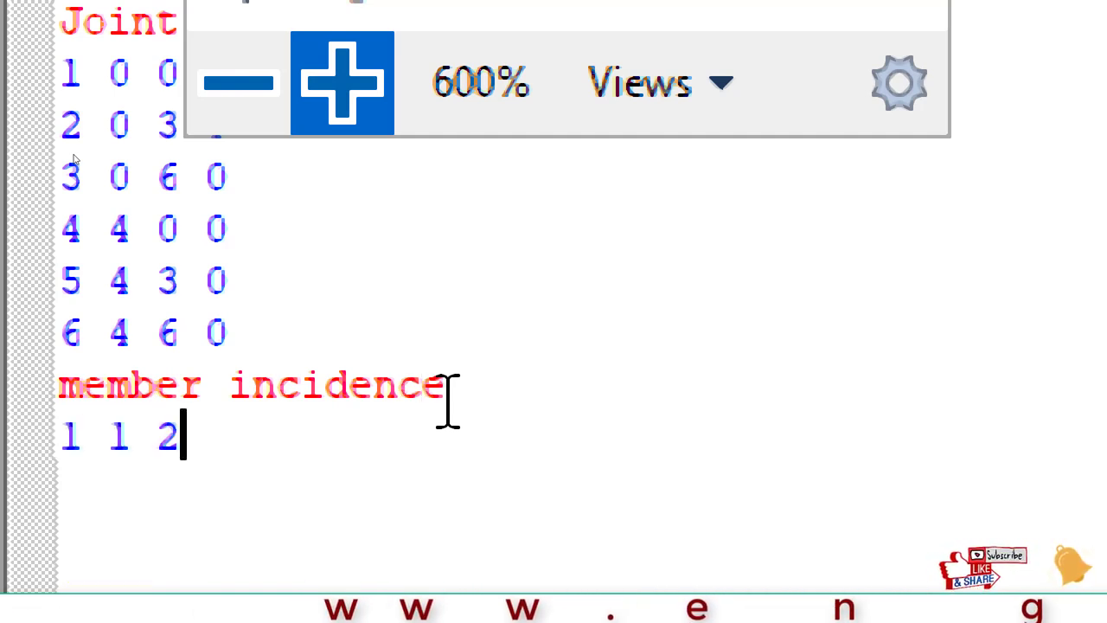
key("Return")
type("2 2")
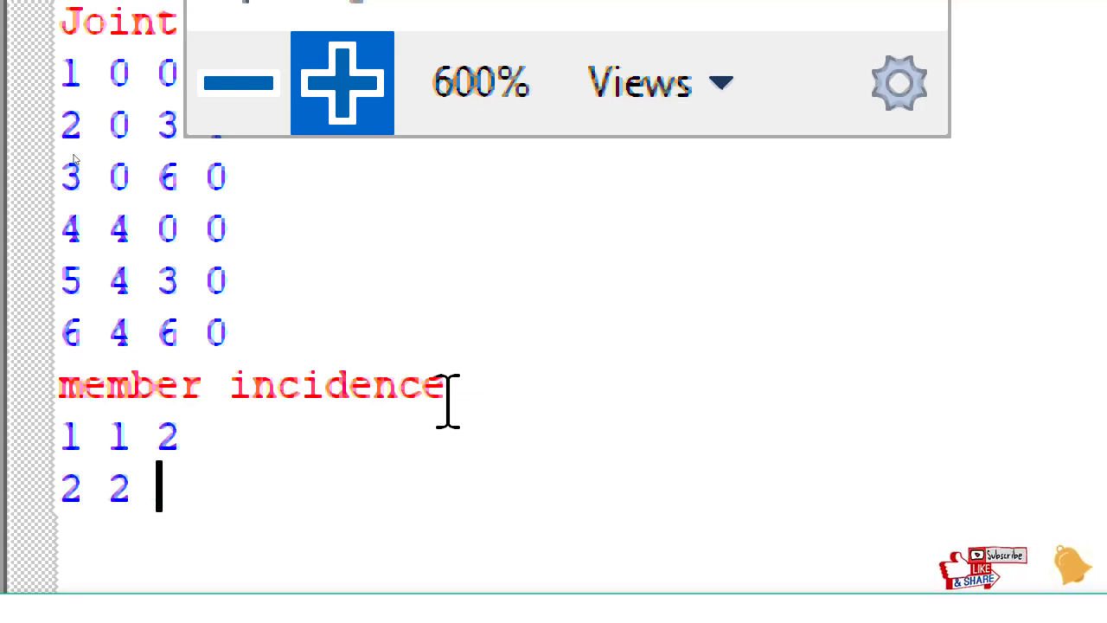
type("3")
key("Return")
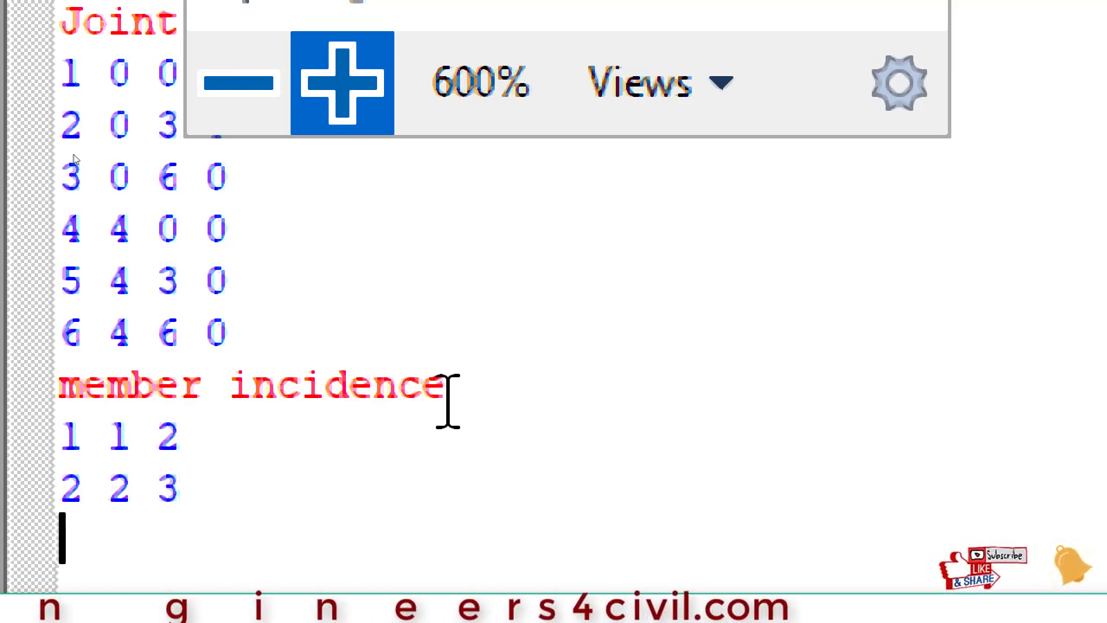
type("3 ")
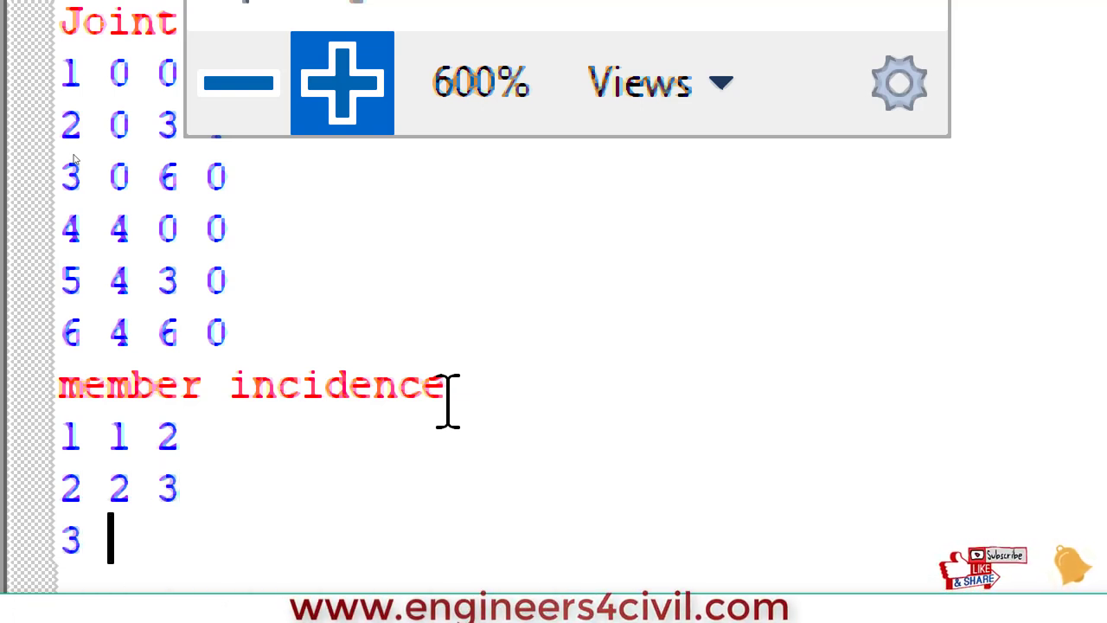
type("3 4")
key("Return")
type("4")
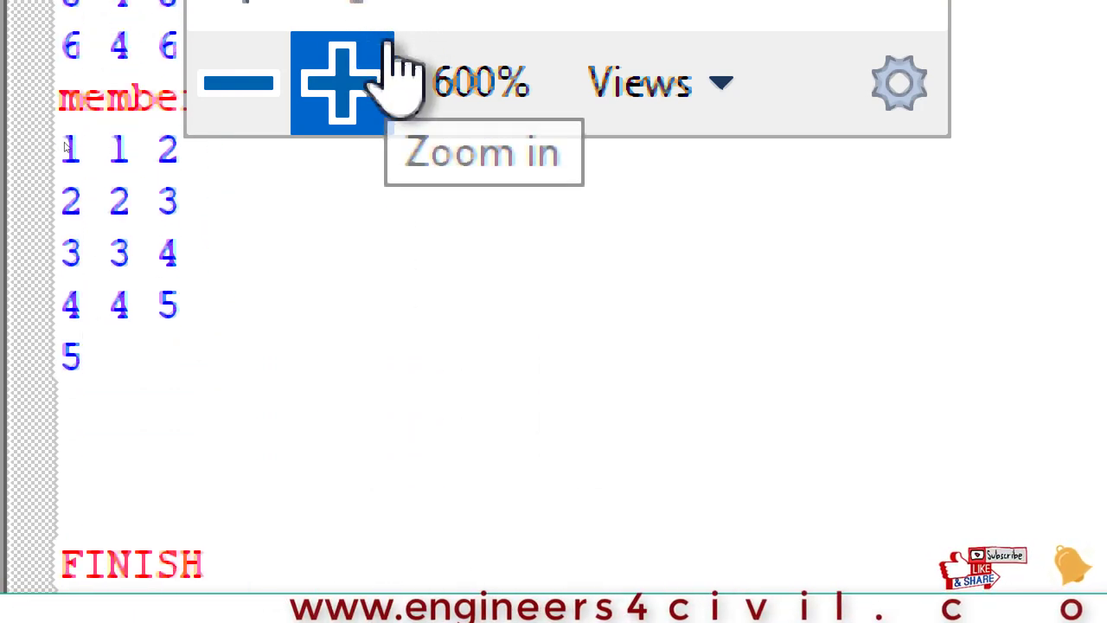
type("5 6")
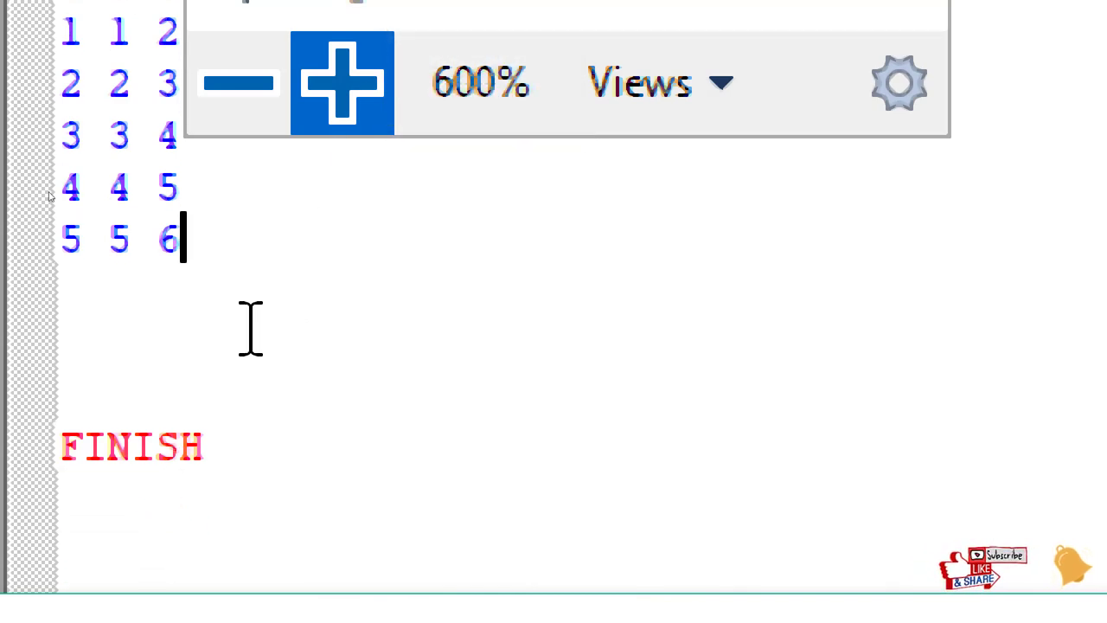
Close the editor and load the five-member model with metre and kilonewton units
left_click(259, 113)
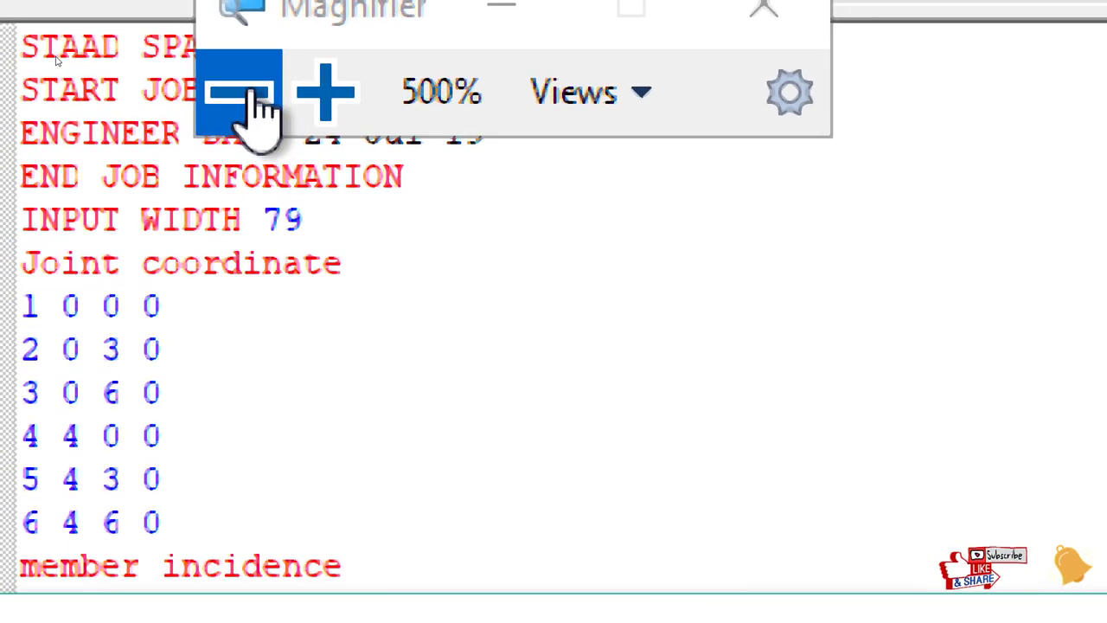
left_click(247, 112)
left_click(268, 104)
left_click(217, 99)
left_click(147, 82)
left_click(147, 82)
left_click(147, 83)
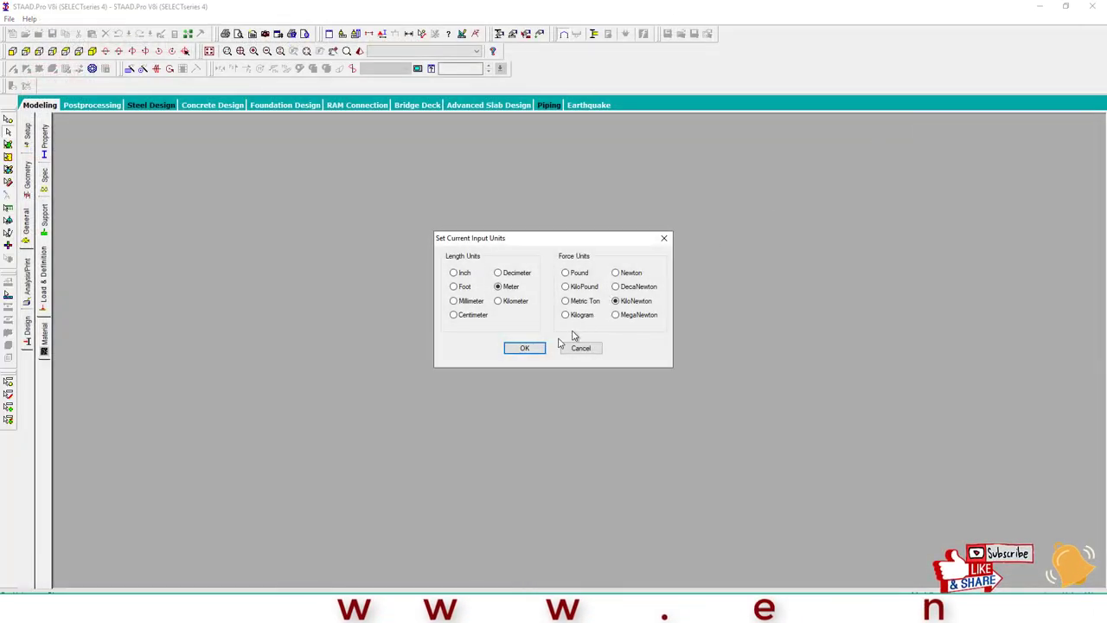
left_click(571, 347)
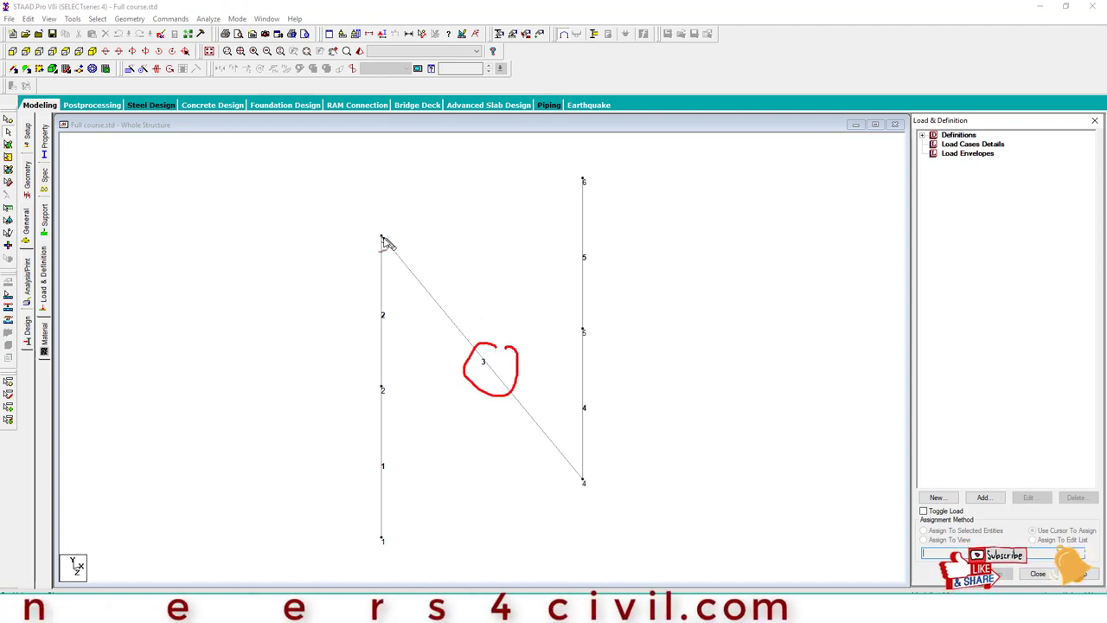
Mark diagonal member 3 from joint 3 to joint 4, then reopen the input file
left_click_drag(382, 237, 579, 181)
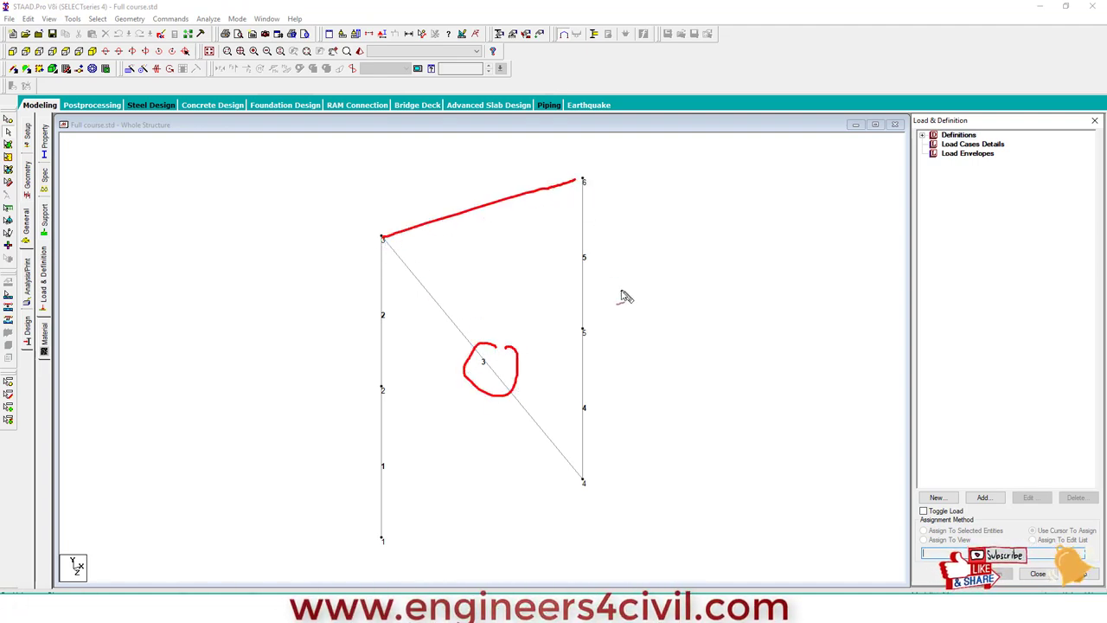
key("Escape")
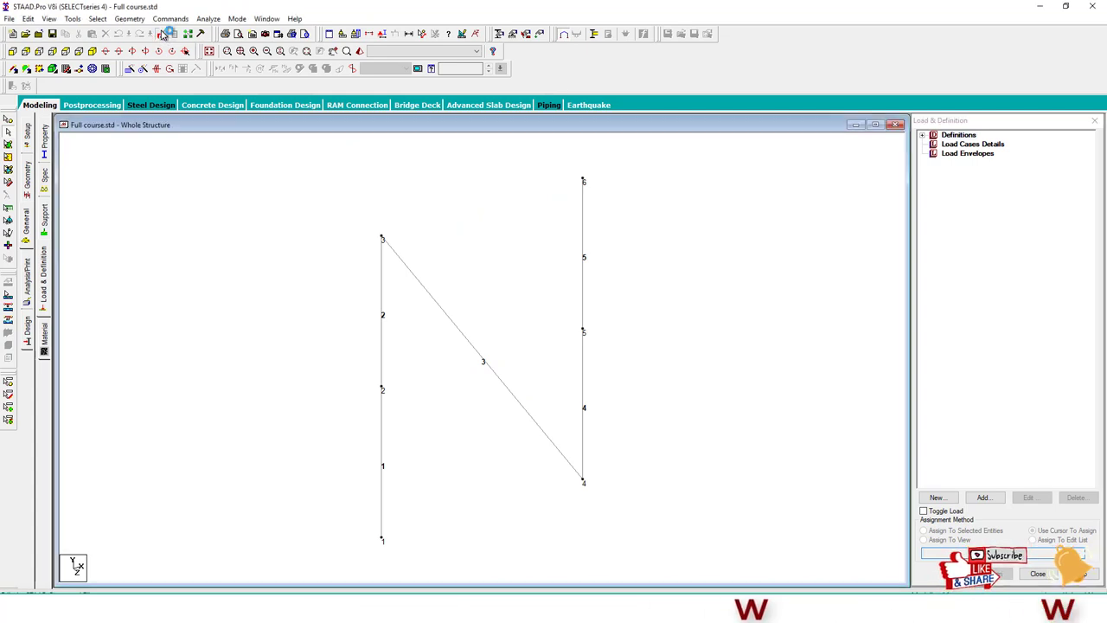
left_click(163, 33)
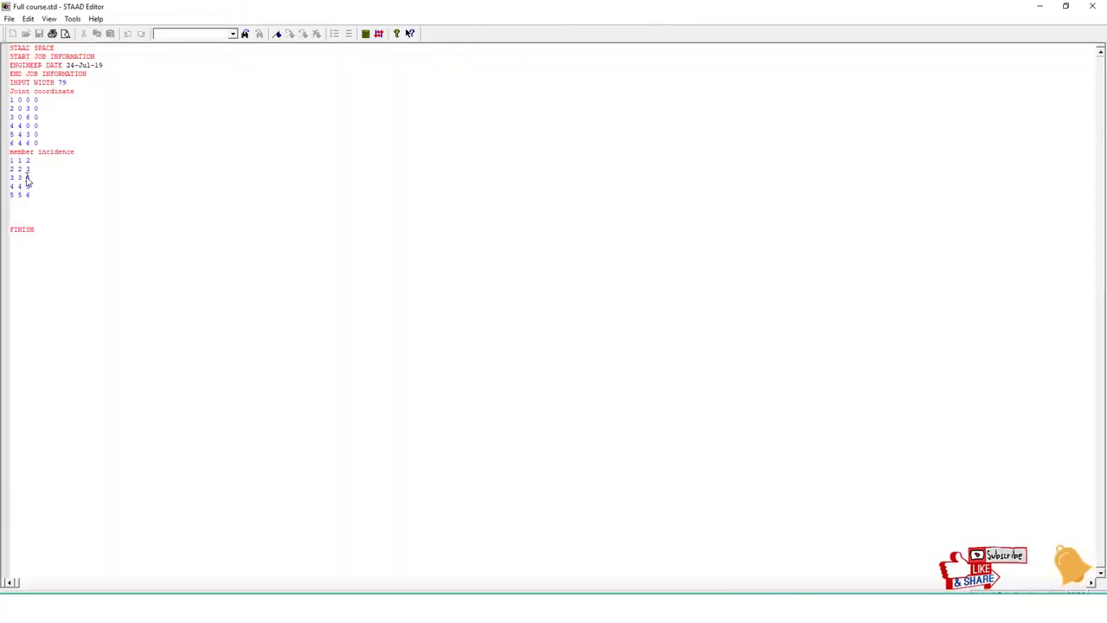
Change member 3 to connect joints 3 and 6 (3 3 6)
type("6")
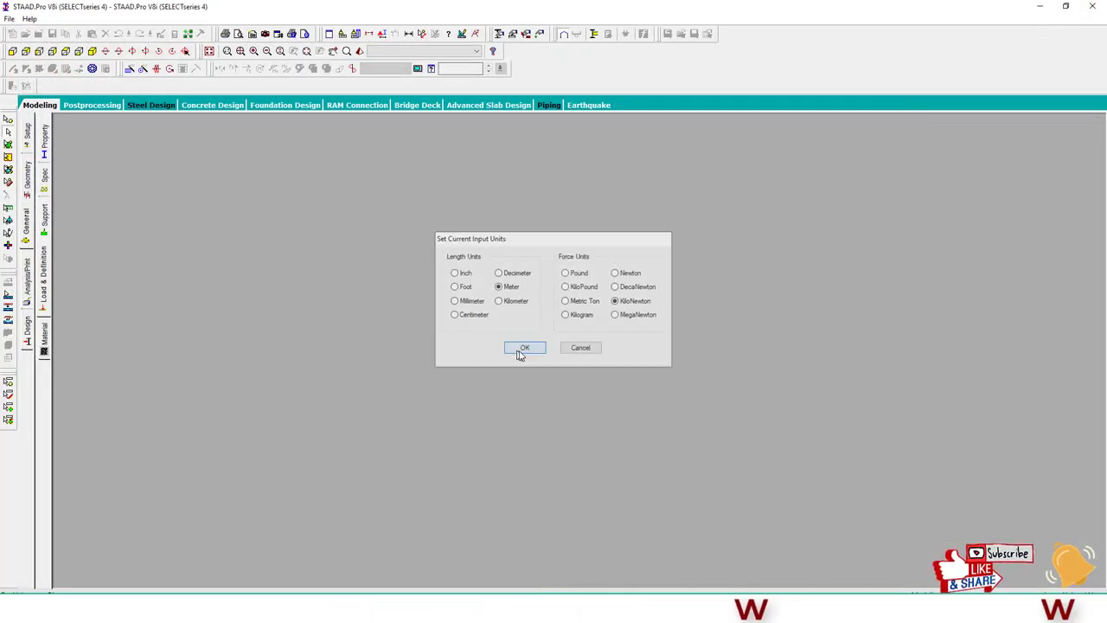
left_click(522, 349)
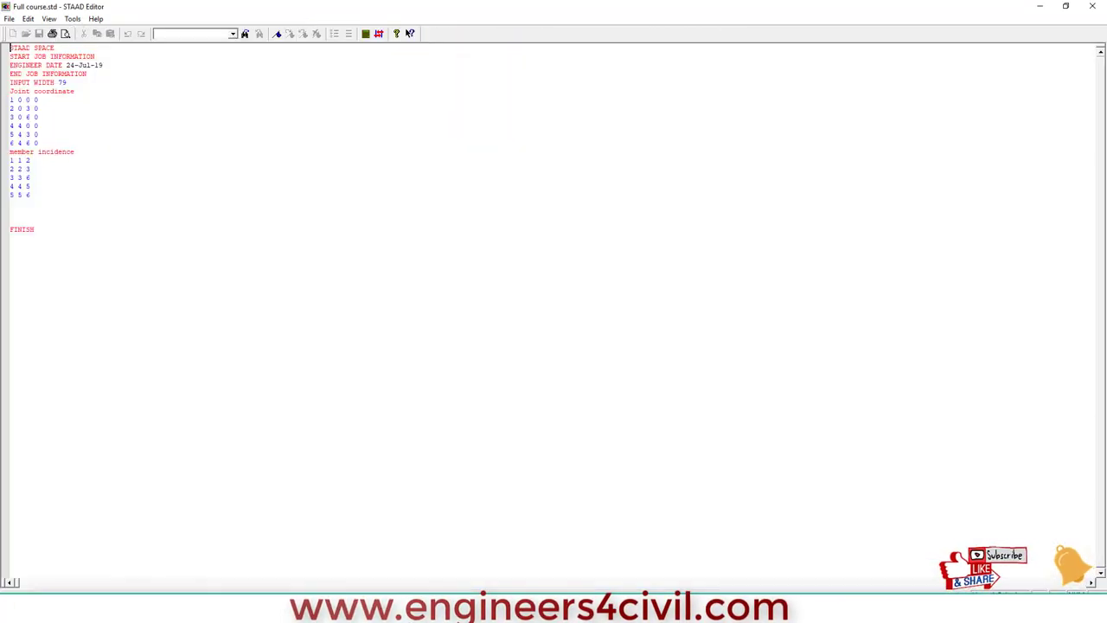
key("super+plus")
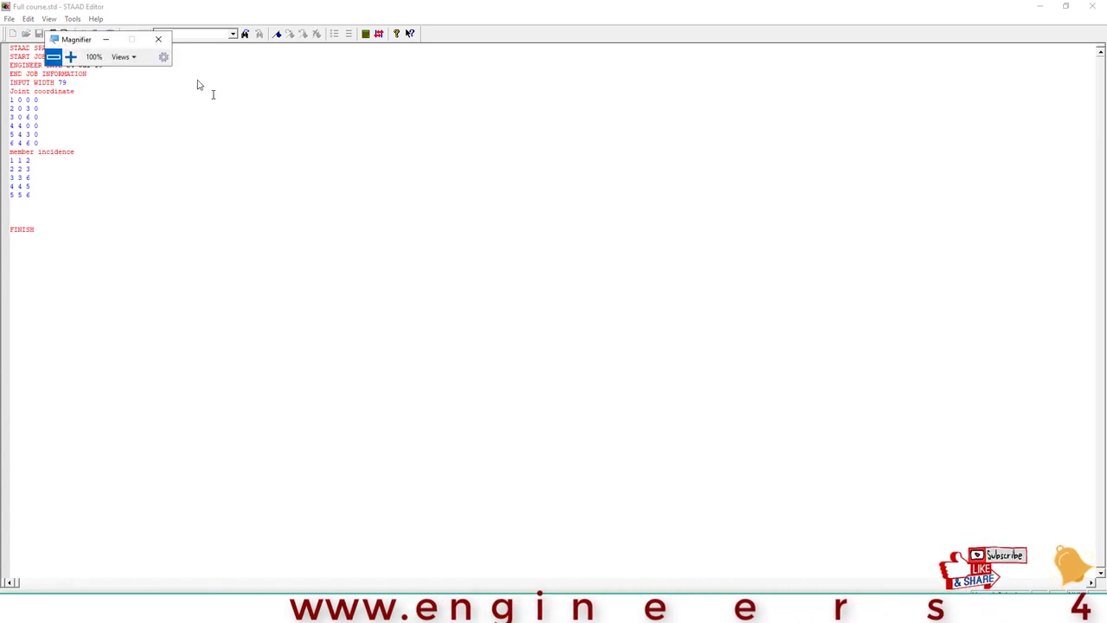
left_click(75, 56)
left_click(75, 55)
left_click(84, 70)
left_click(84, 69)
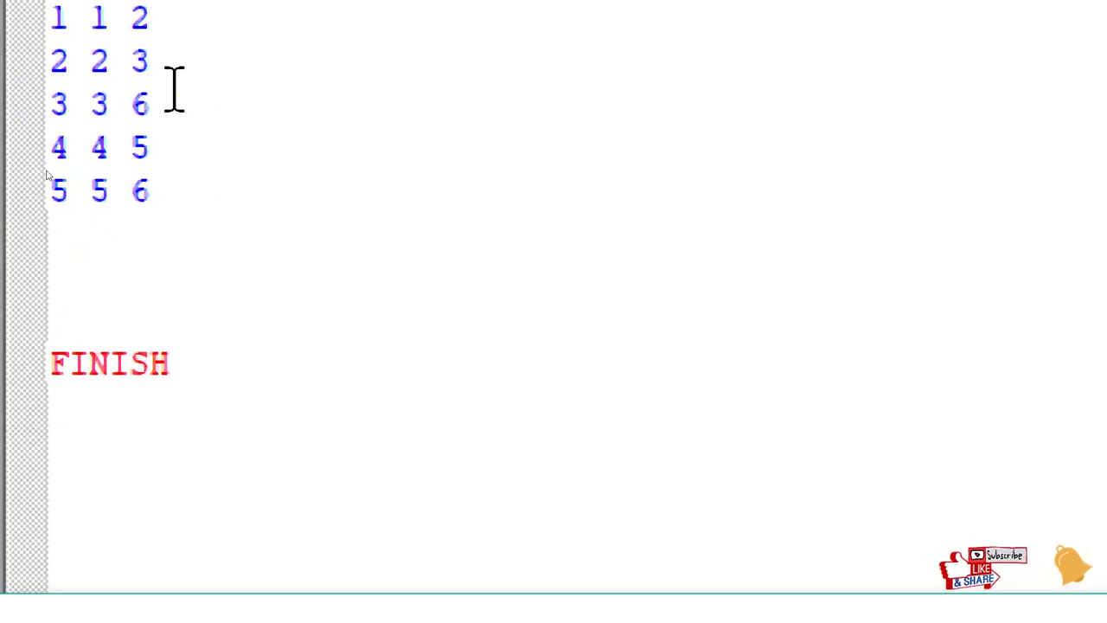
Add a SUPPORT block fixing joints 1 and 4 (1 4 FIX)
key("Return")
type("suppor")
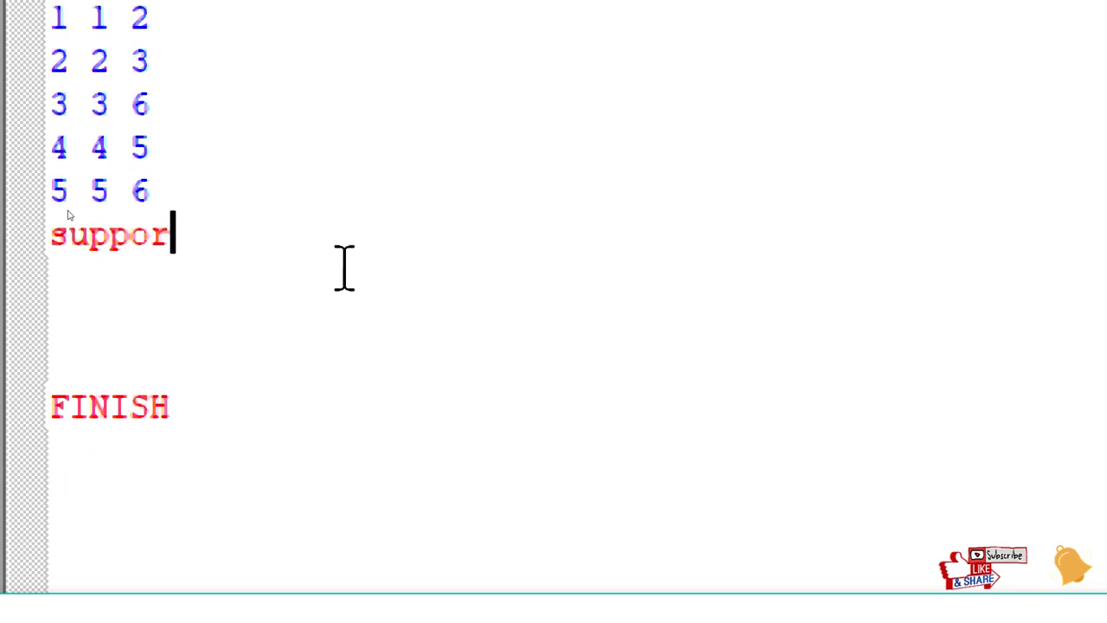
type("t")
key("Return")
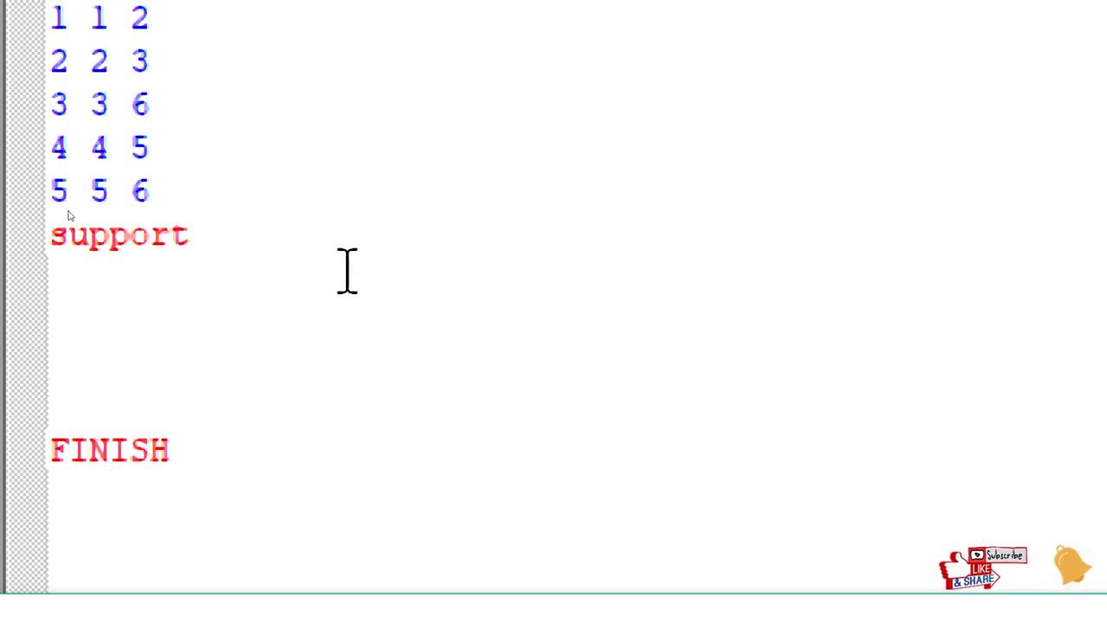
type("1")
key("BackSpace")
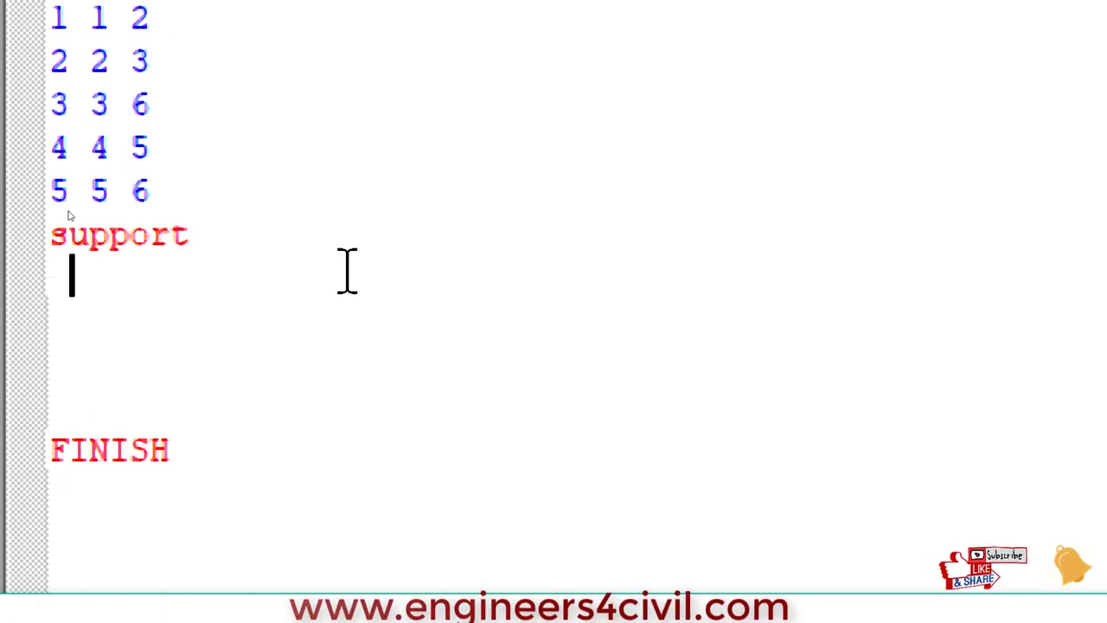
key("BackSpace")
type("1")
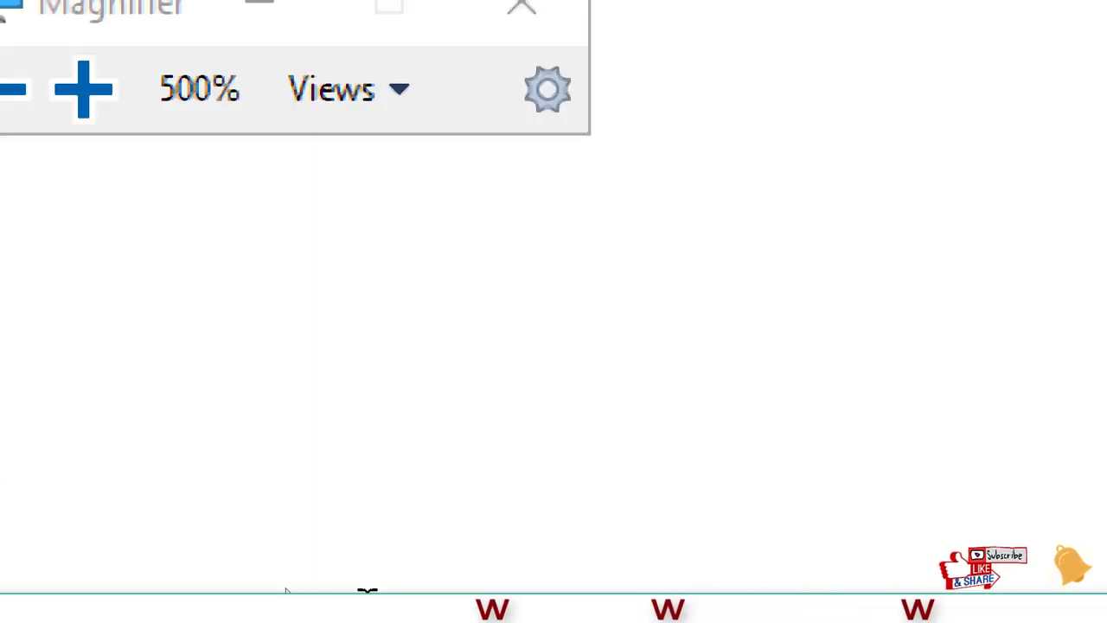
Close the editor and load the rectangular two-storey frame with metre and kilonewton units
left_click(13, 97)
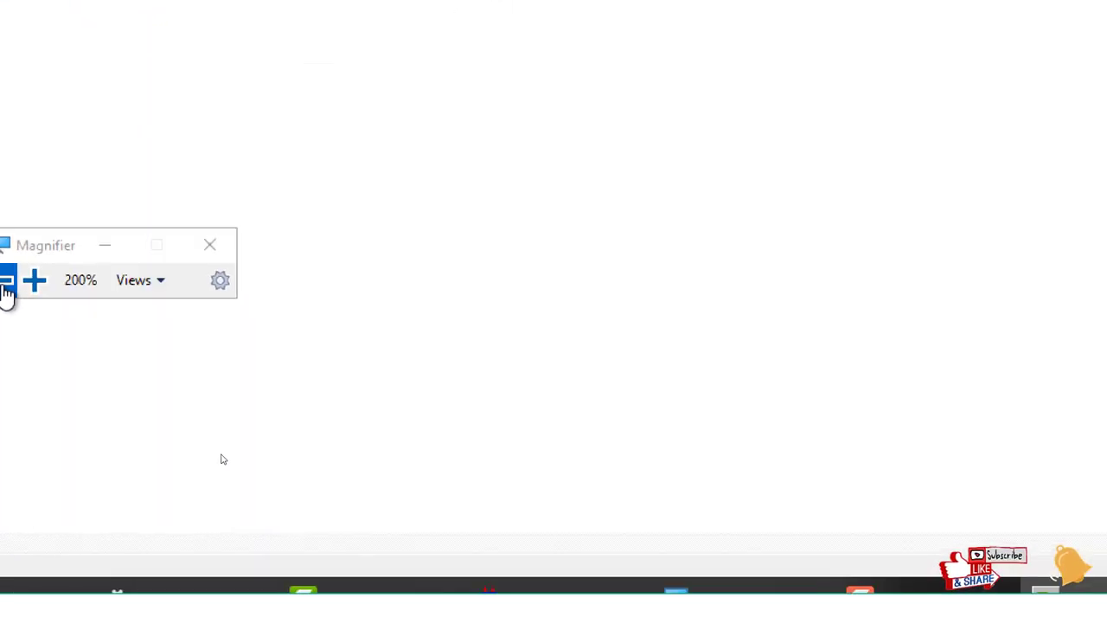
left_click(12, 280)
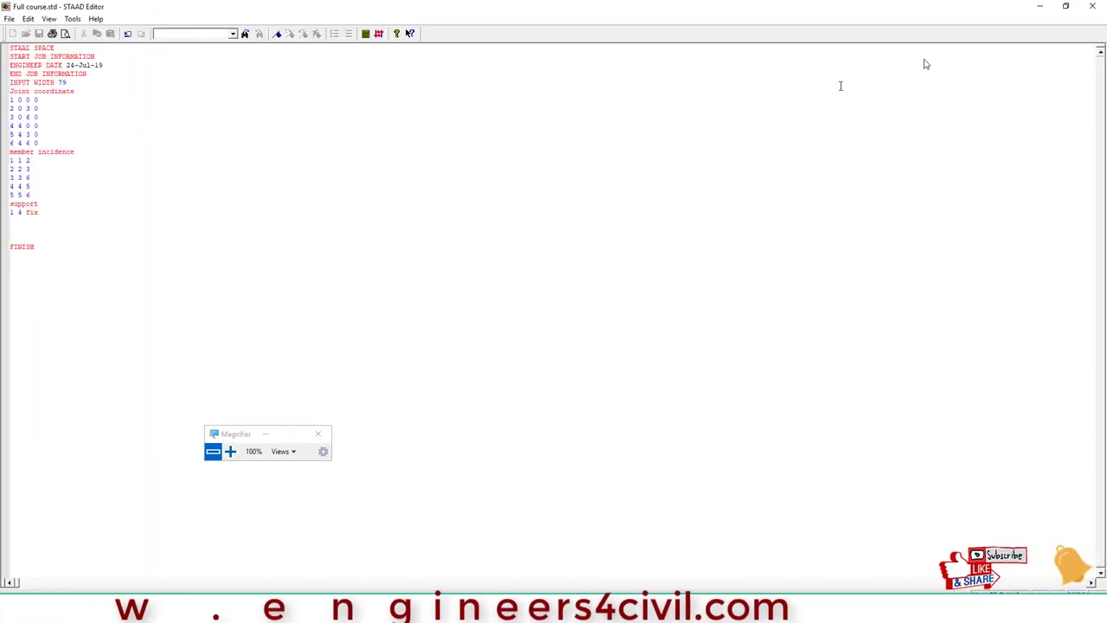
left_click(1092, 7)
left_click(519, 347)
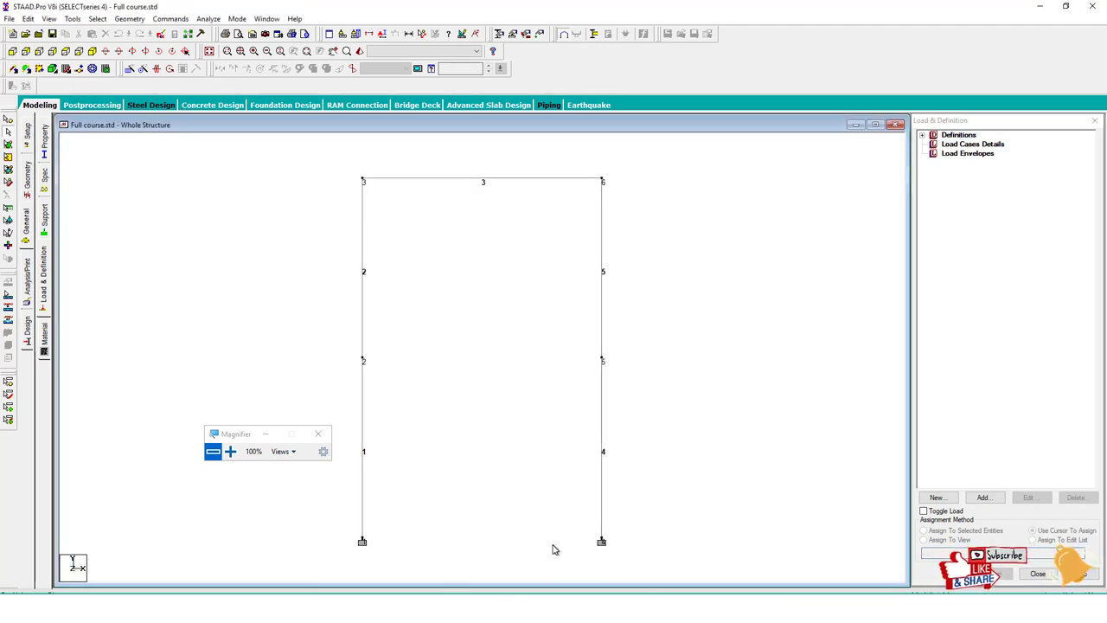
Window-select the five-member frame and delete it, removing the leftover nodes too
scroll(539, 400, "down", 2)
middle_click_drag(477, 384, 484, 409)
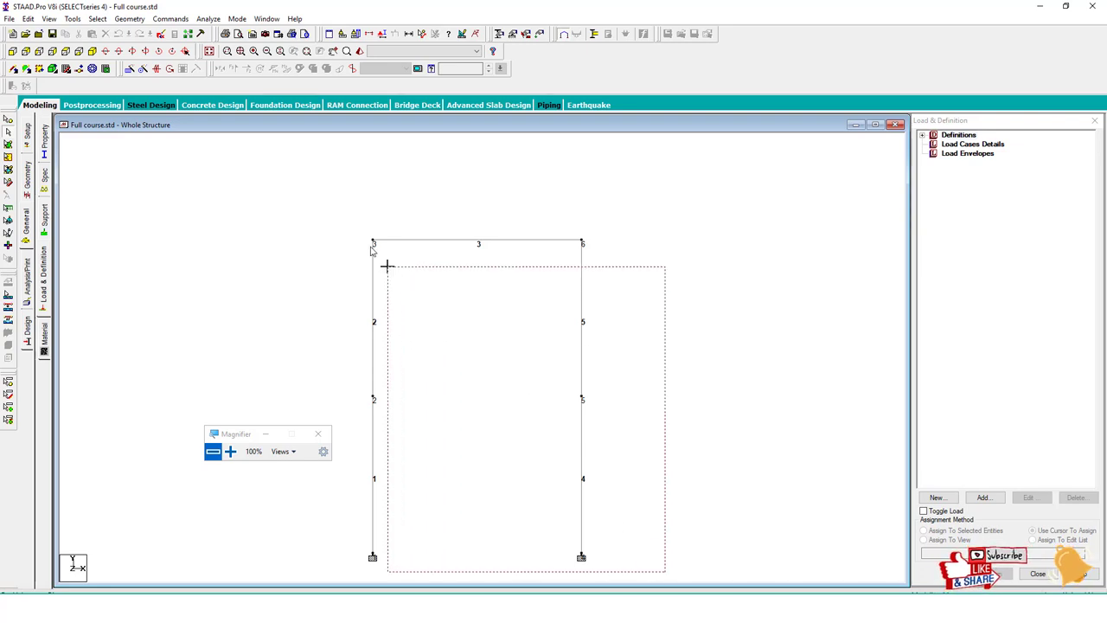
left_click_drag(372, 249, 329, 216)
key("Delete")
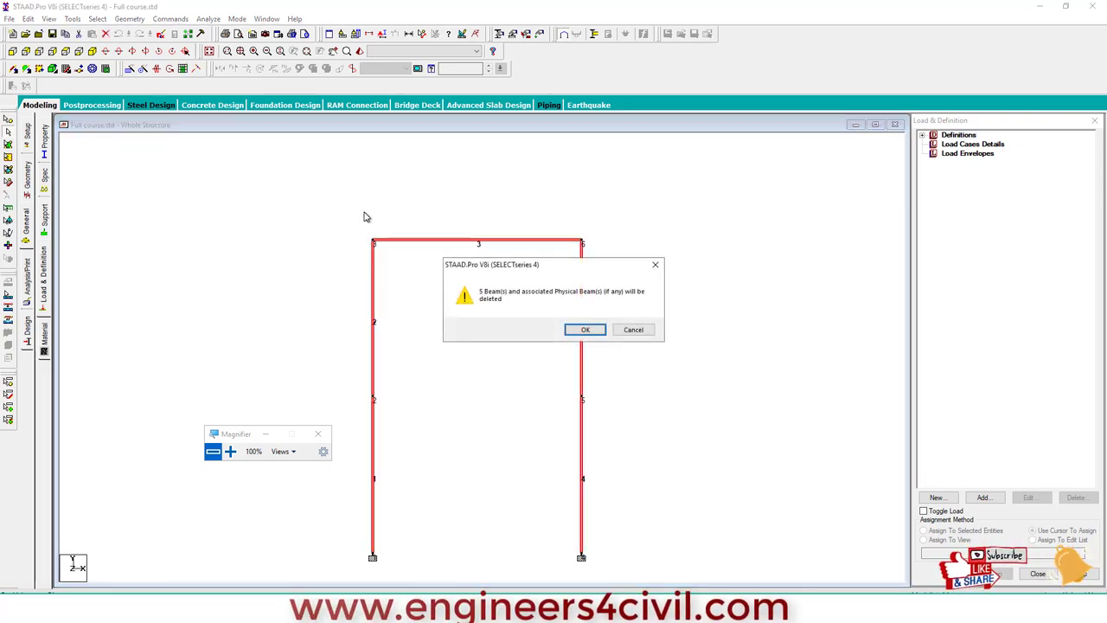
key("Return")
left_click(583, 330)
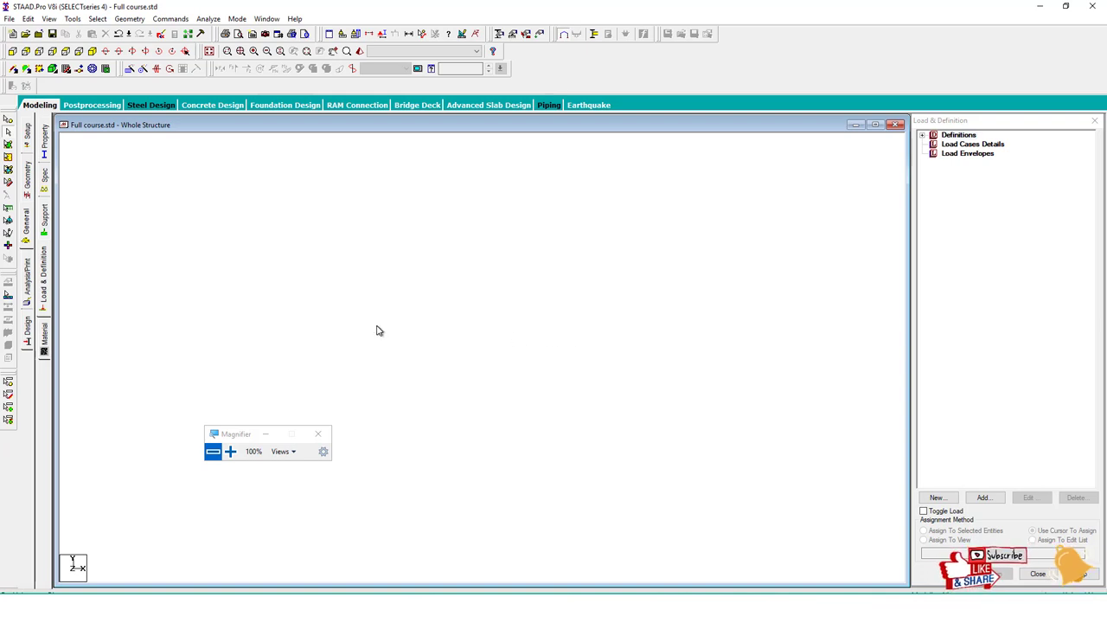
left_click(272, 434)
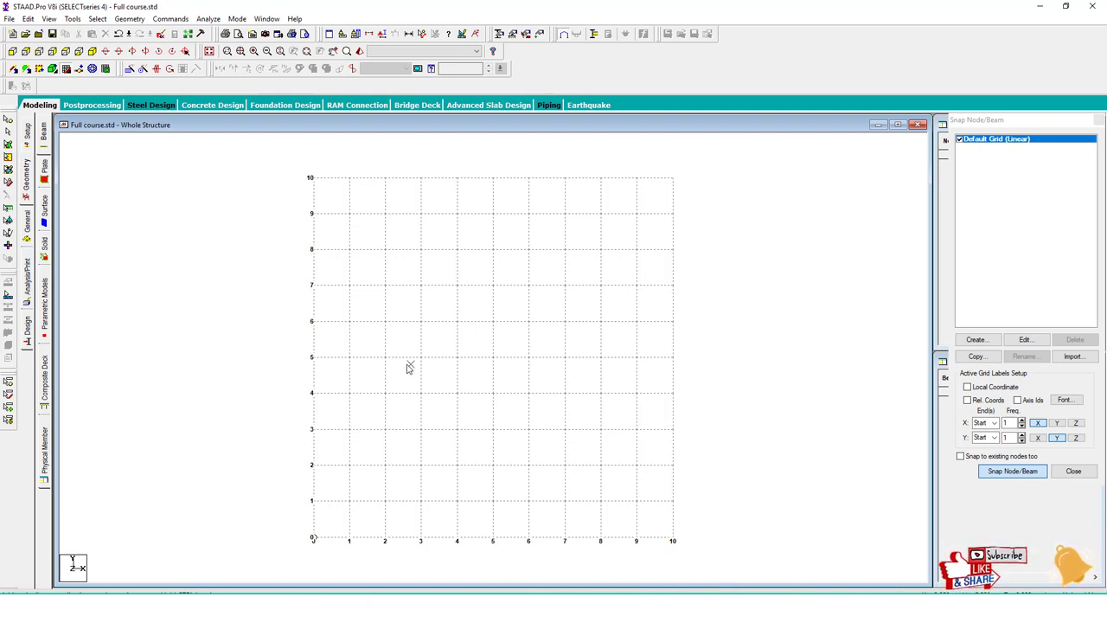
Draw practice beams on the snap grid, including one from the origin to X = 10
middle_click_drag(613, 430, 597, 338)
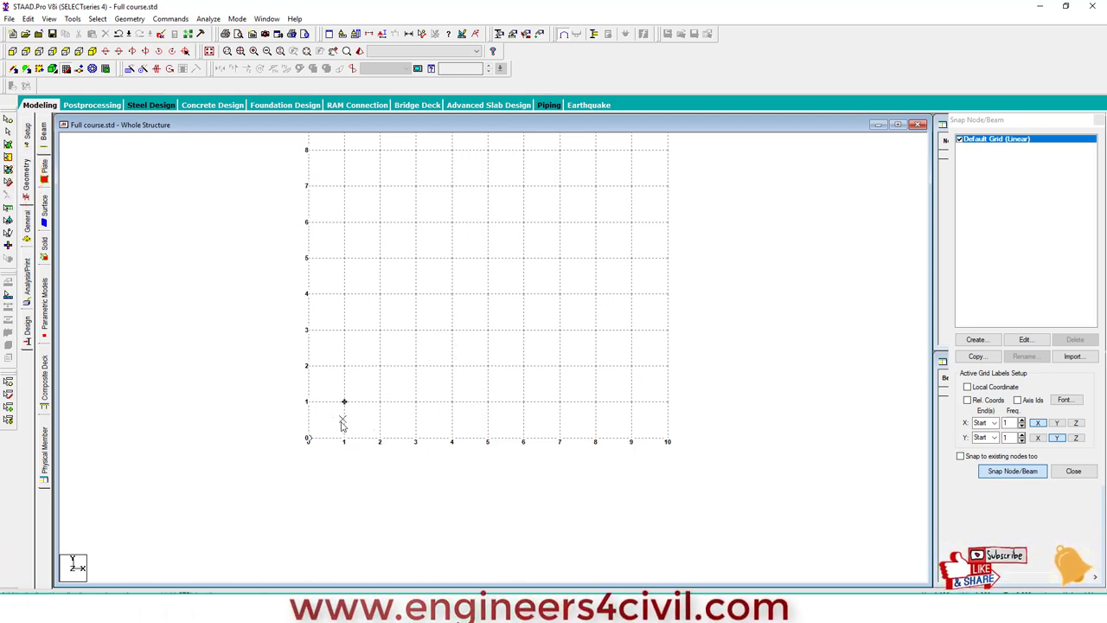
left_click(307, 440)
left_click(667, 440)
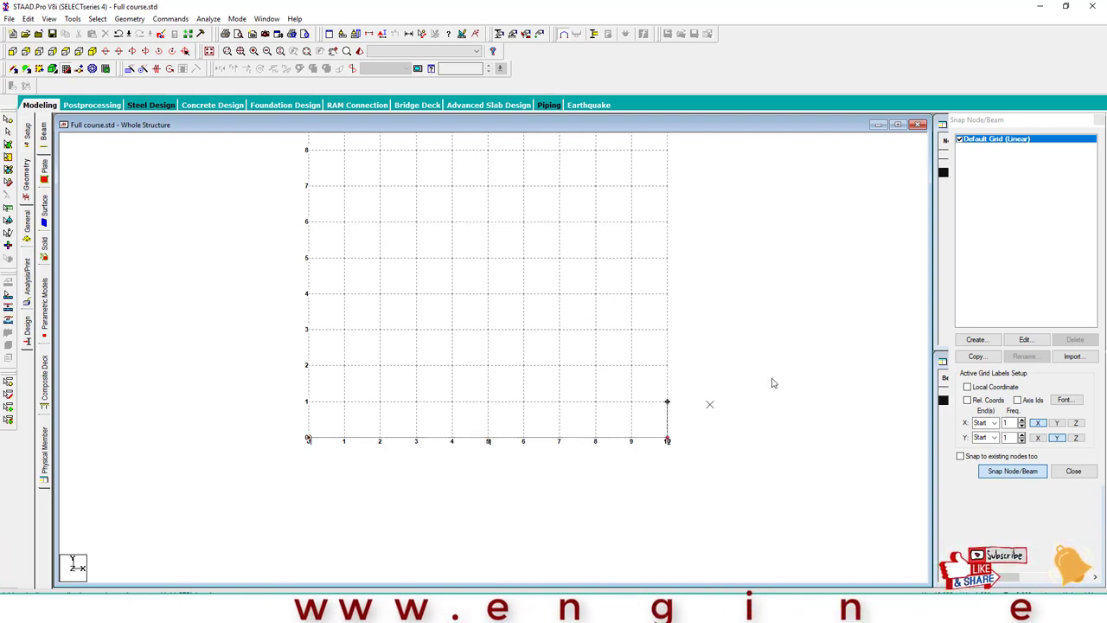
left_click(1100, 120)
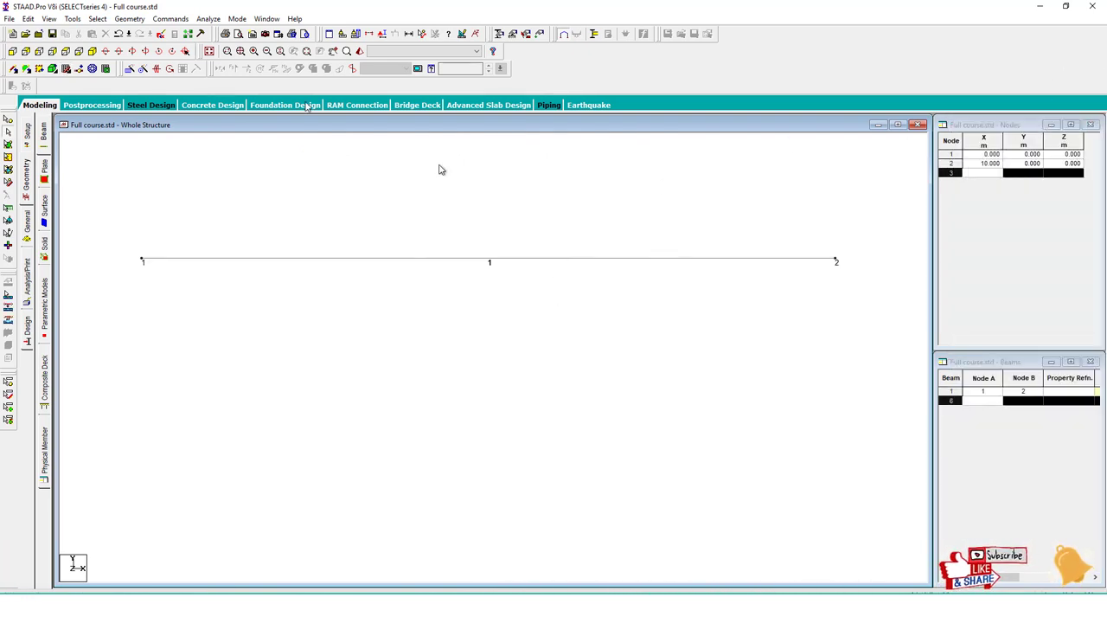
left_click(66, 69)
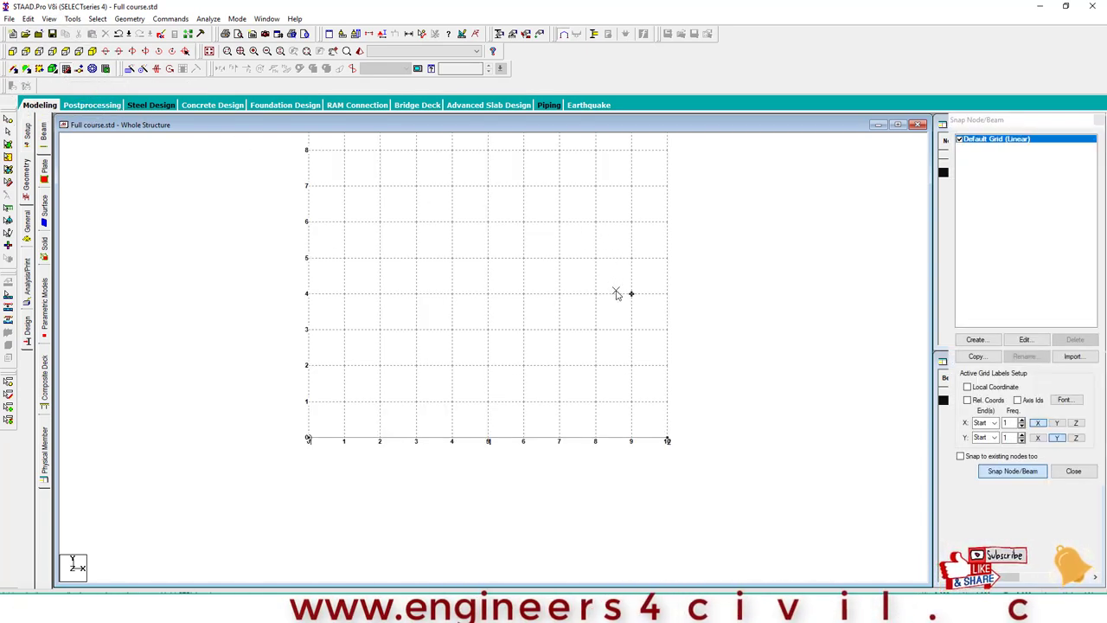
left_click(307, 365)
left_click(452, 186)
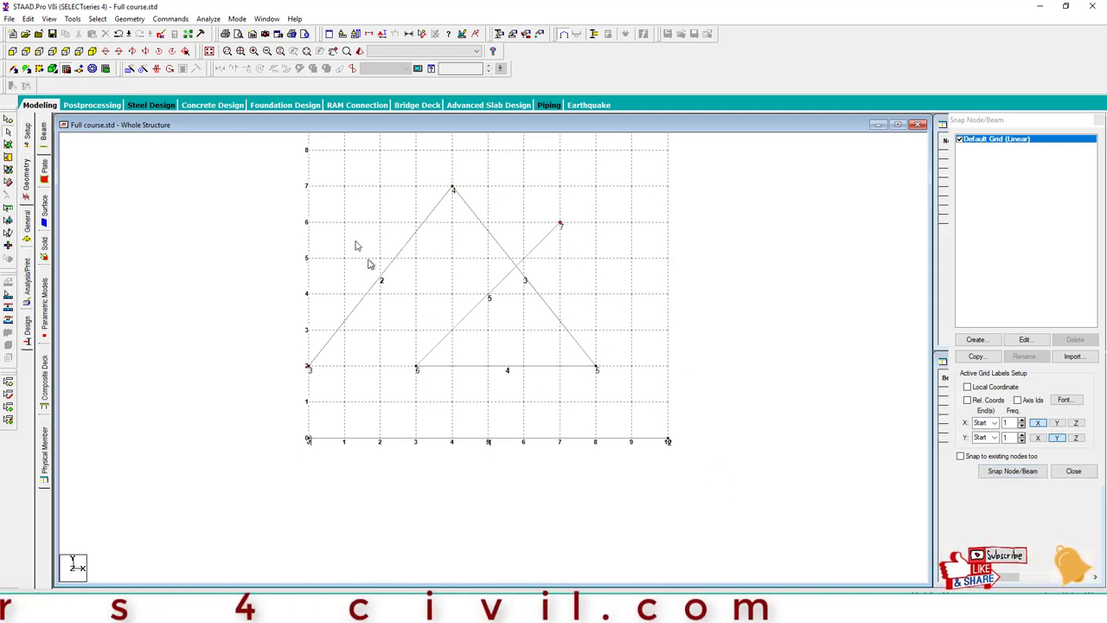
Select all the practice beams and delete them
key("ctrl+a")
key("Delete")
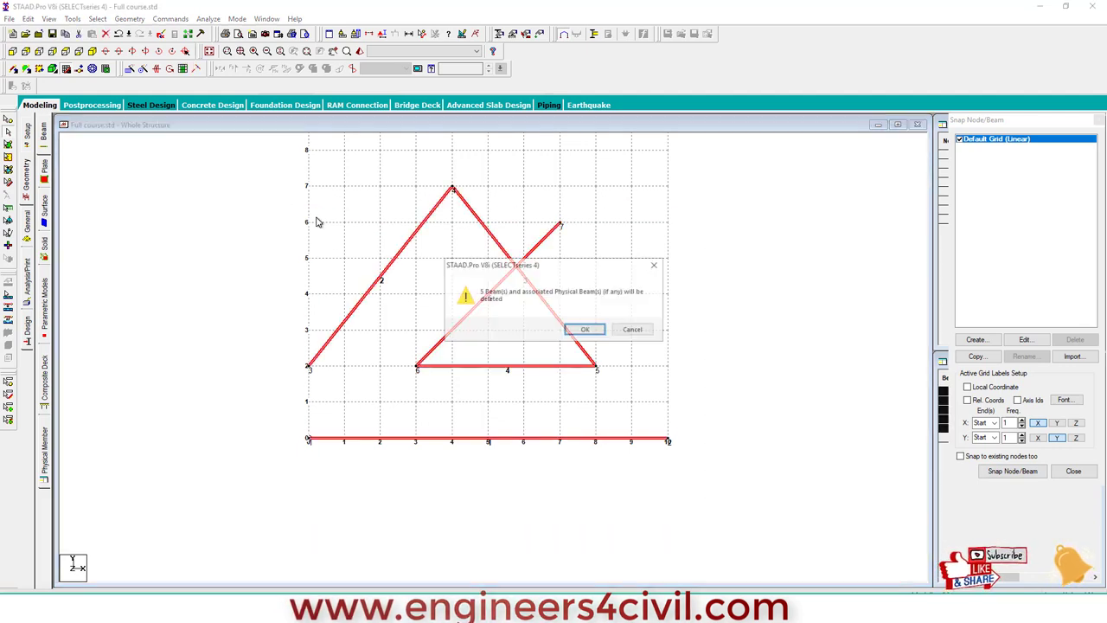
key("Return")
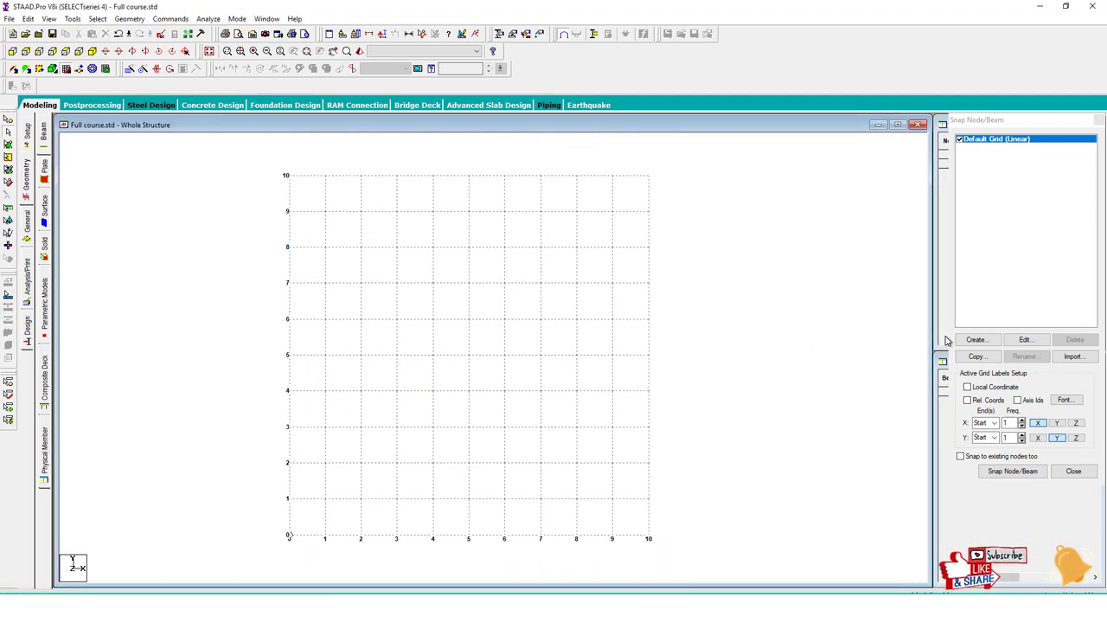
Edit the default snap grid to the X-Z plane, Z extended to 15, X spacing 0.5
left_click(1028, 342)
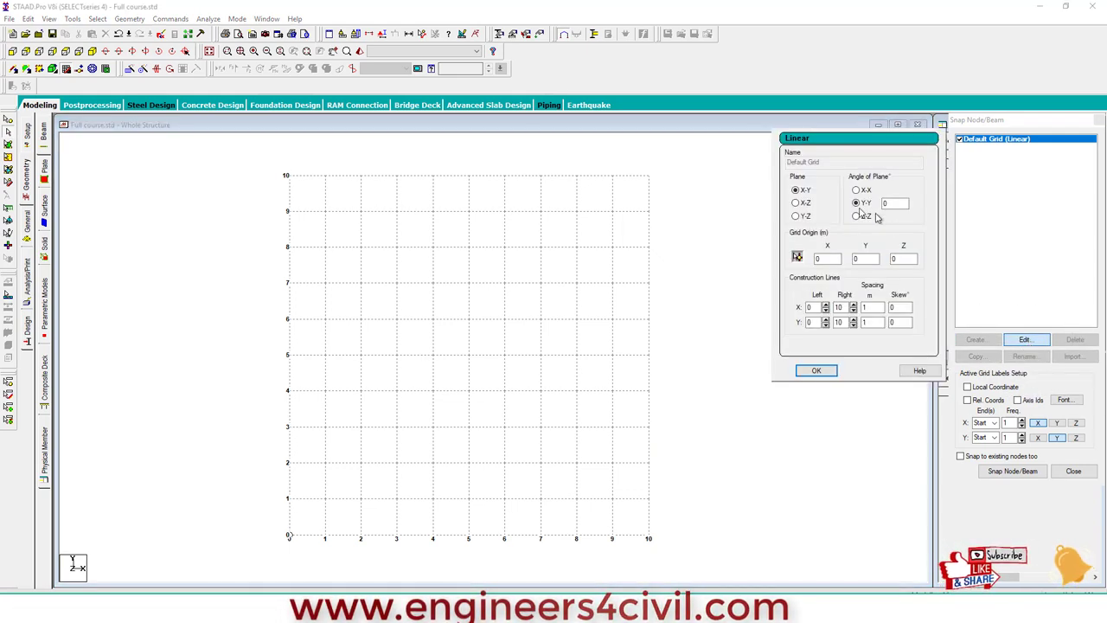
left_click(802, 204)
type("13")
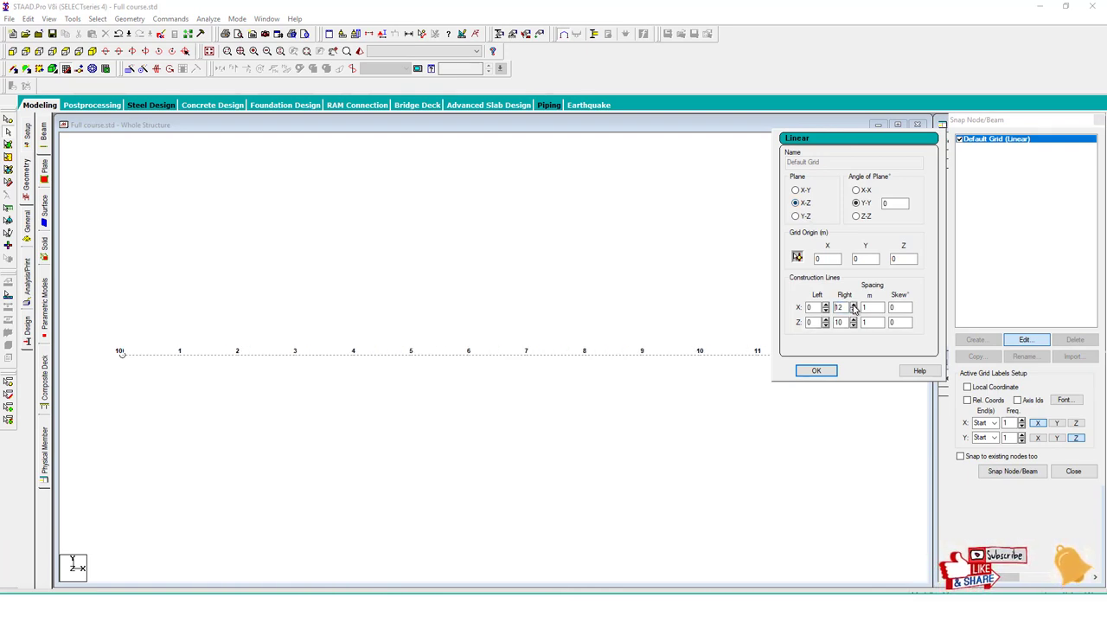
left_click(854, 320)
left_click(854, 319)
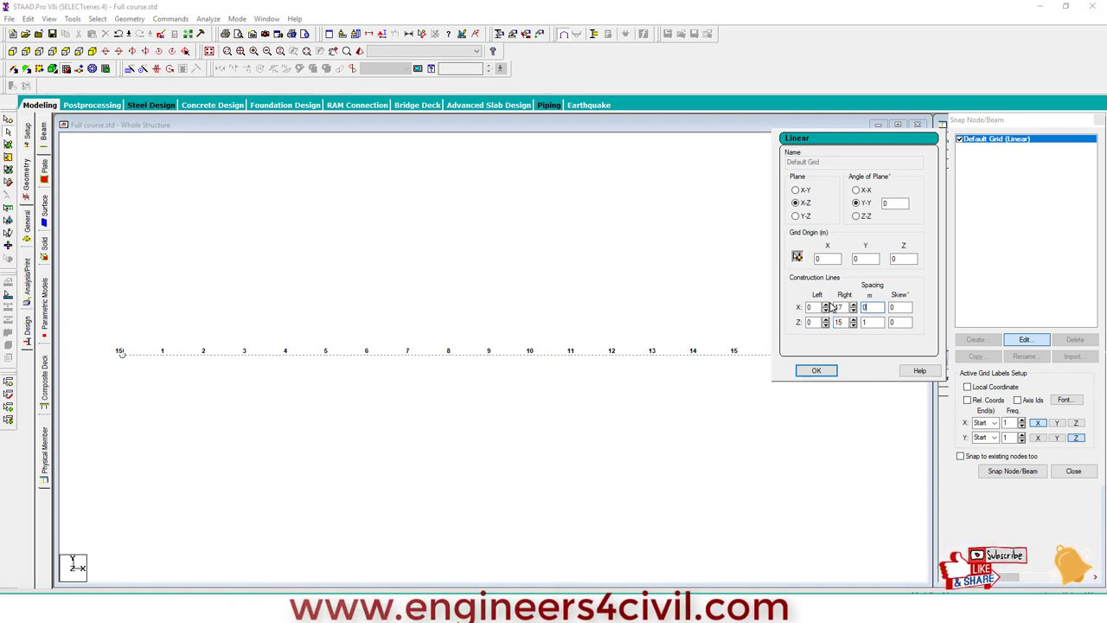
type(".5")
left_click(816, 371)
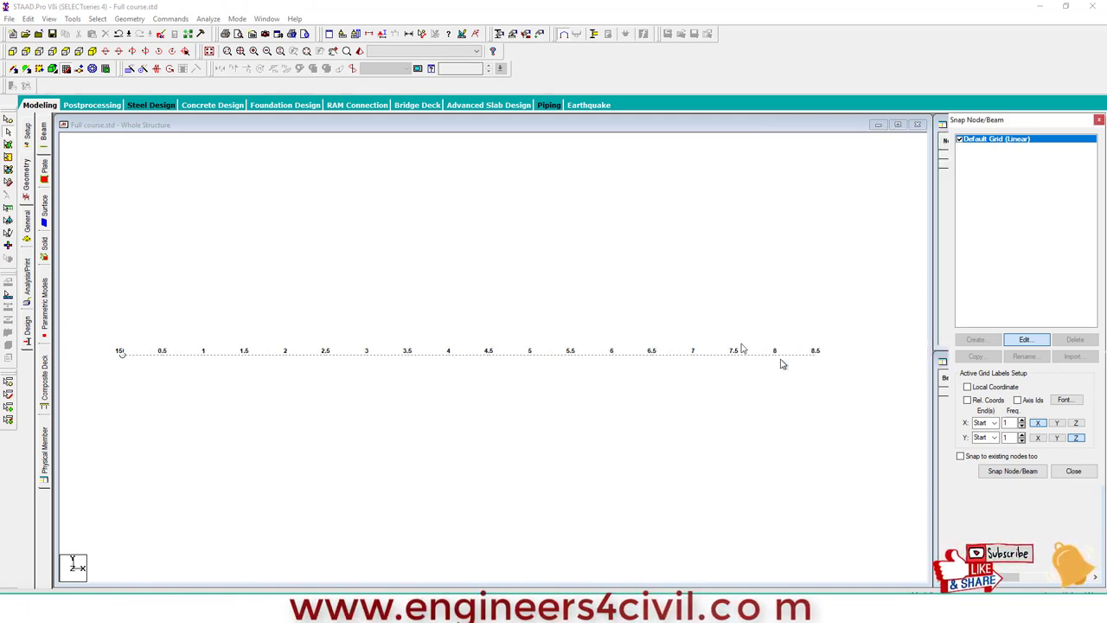
left_click(186, 52)
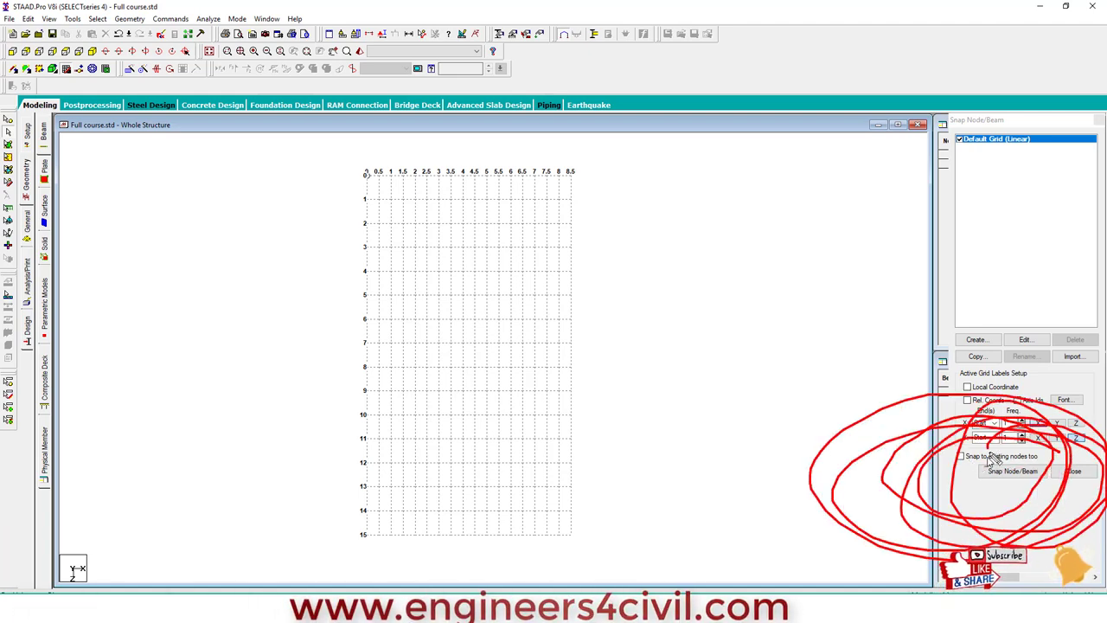
Draw test beams on the new grid, delete them with their nodes, and close the grid
left_click(1008, 471)
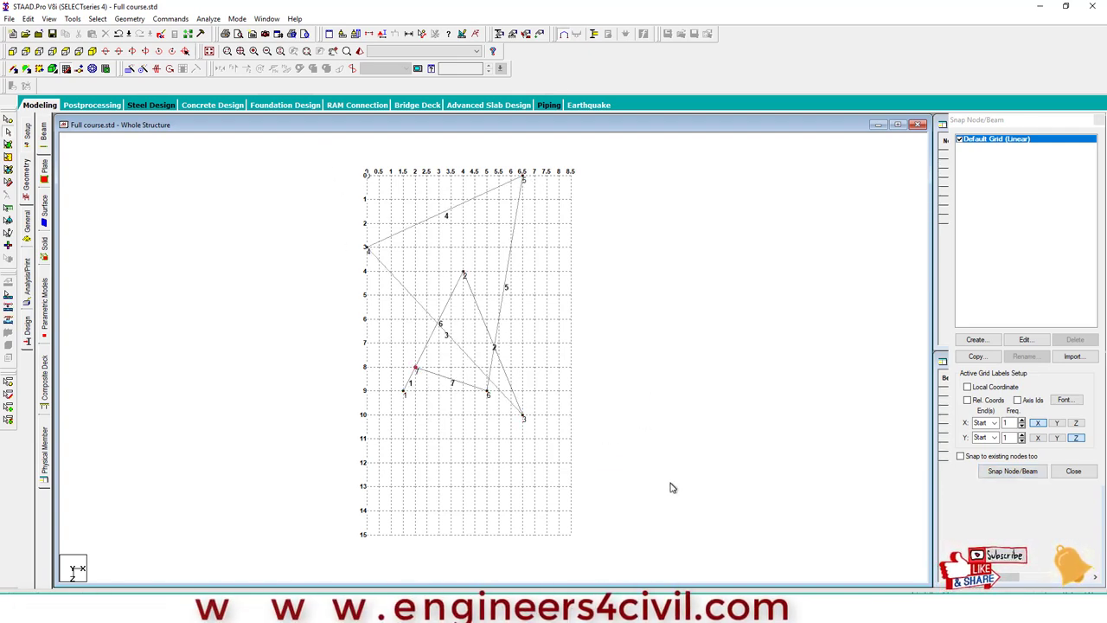
left_click_drag(671, 484, 322, 102)
key("Delete")
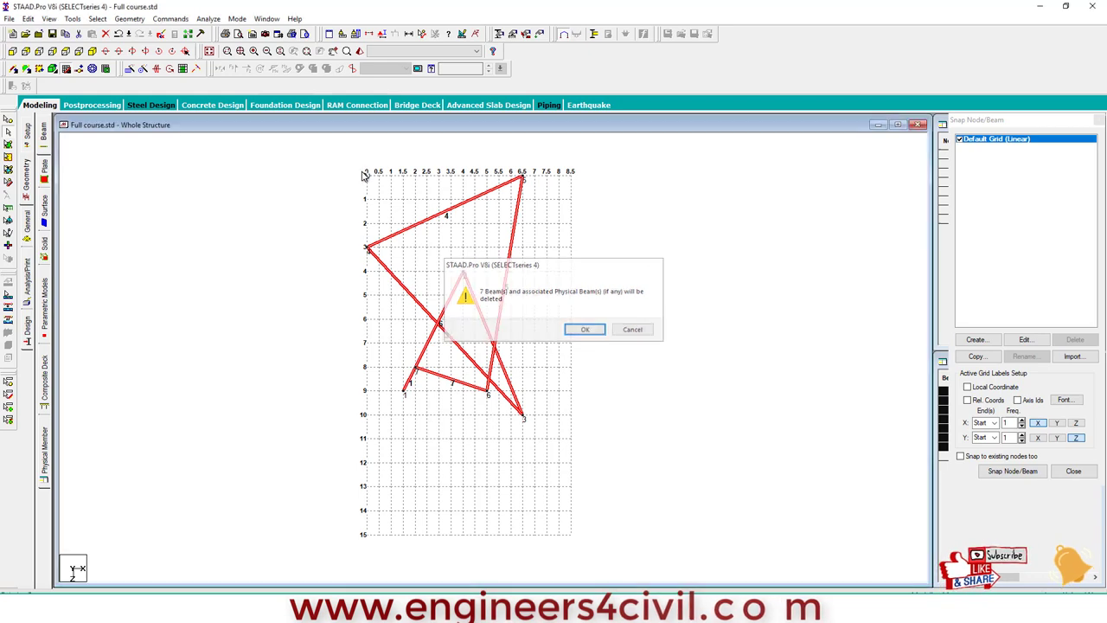
key("Return")
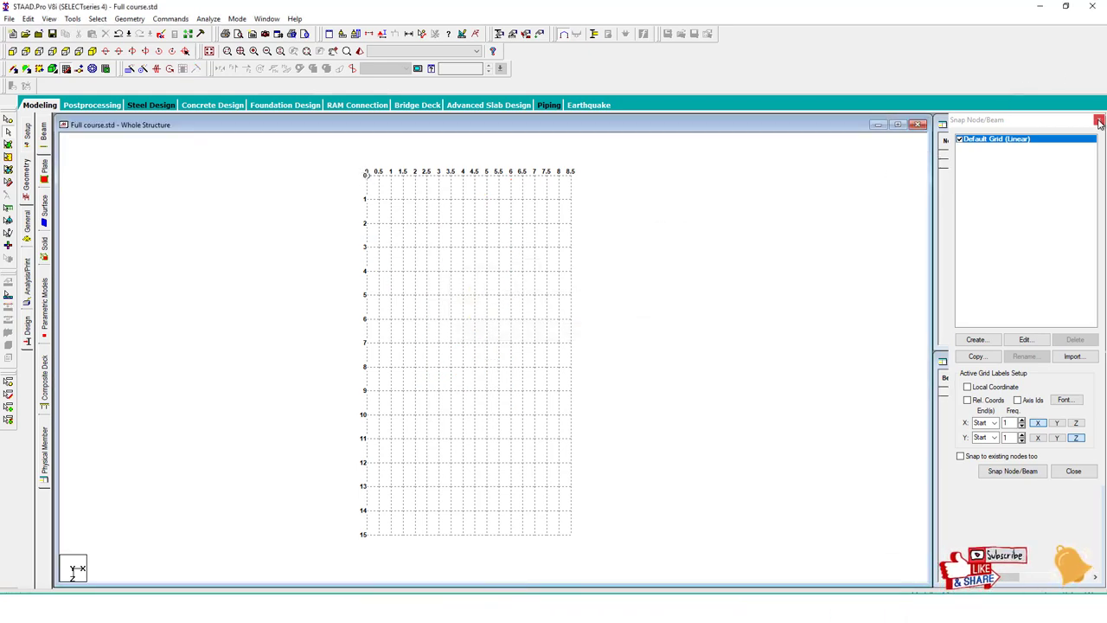
left_click(1099, 121)
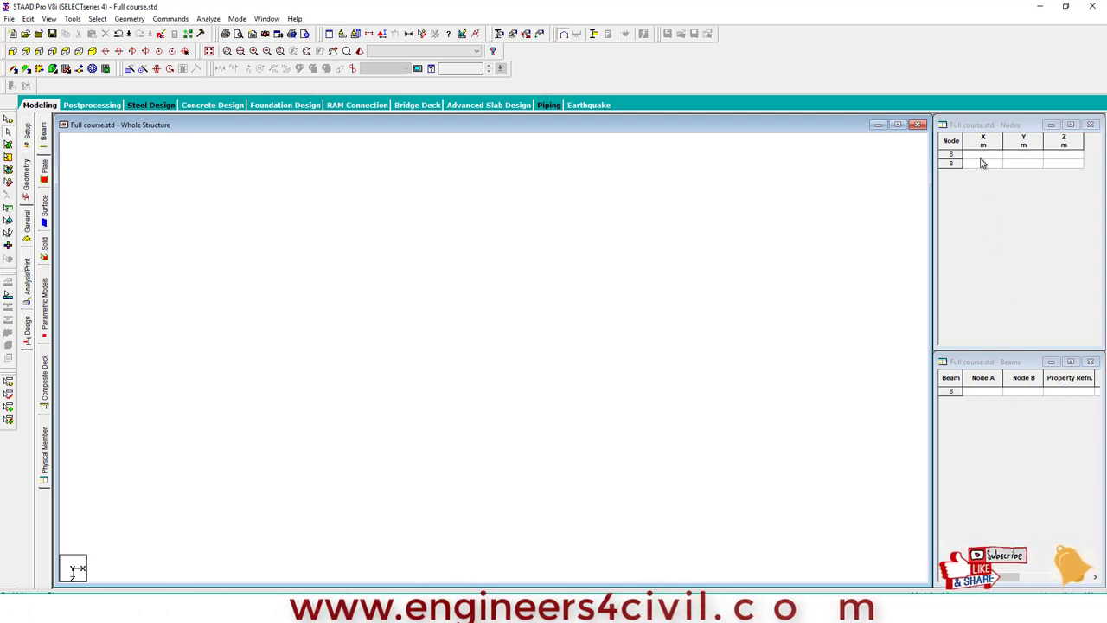
Enter nodes 1 (0,0,0) and 2 (5,0,0) and beam 8 from node 1 to node 2 in the tables
left_click(982, 161)
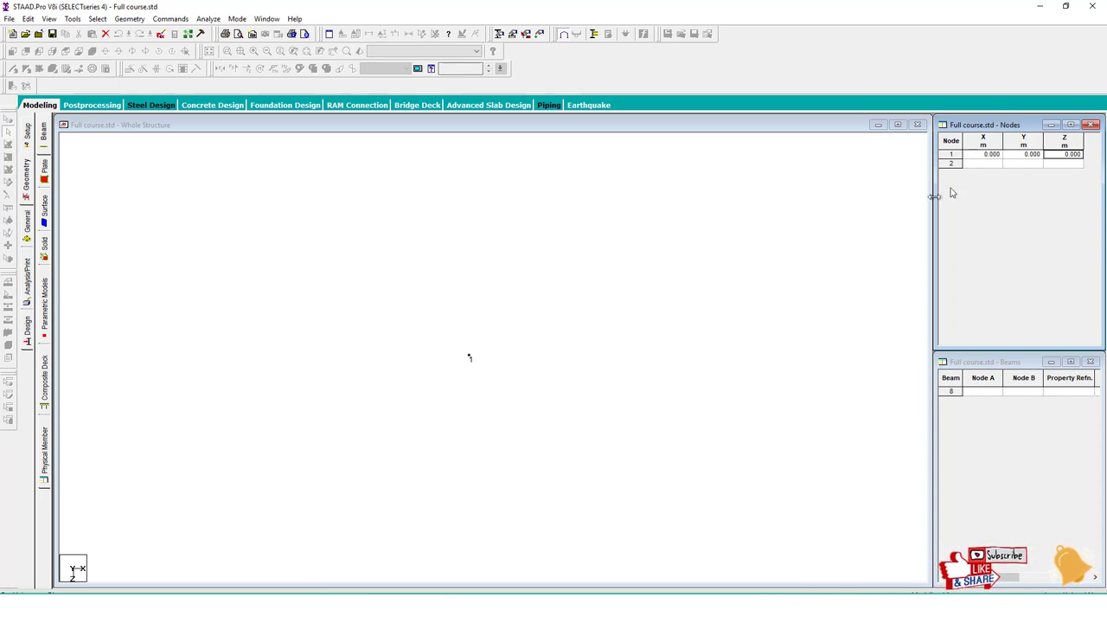
type("5")
key("Tab")
key("Tab")
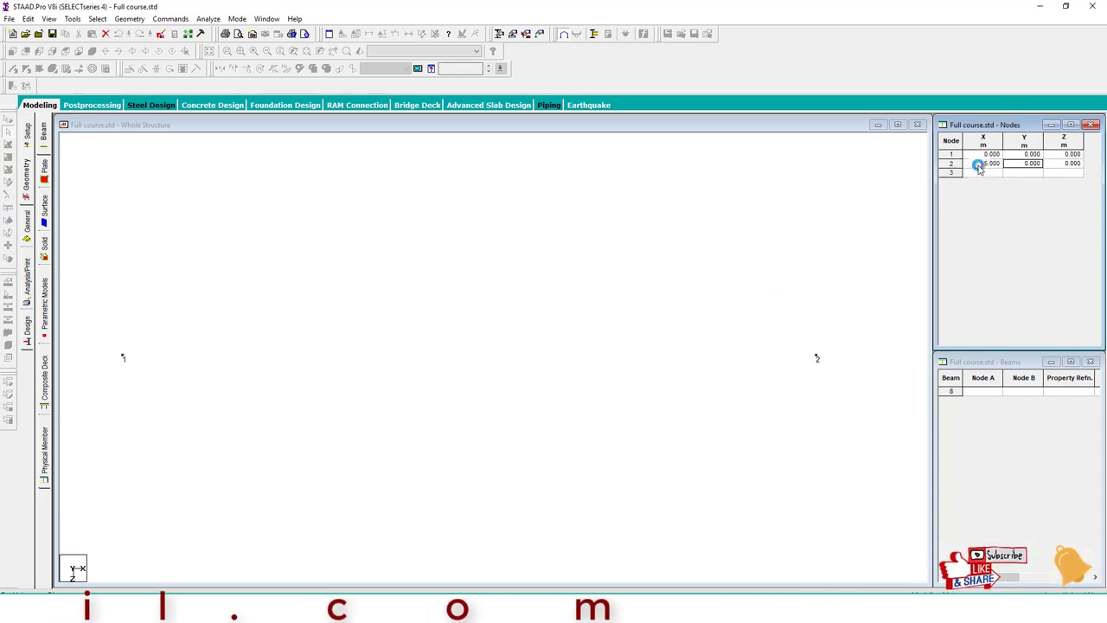
left_click(965, 391)
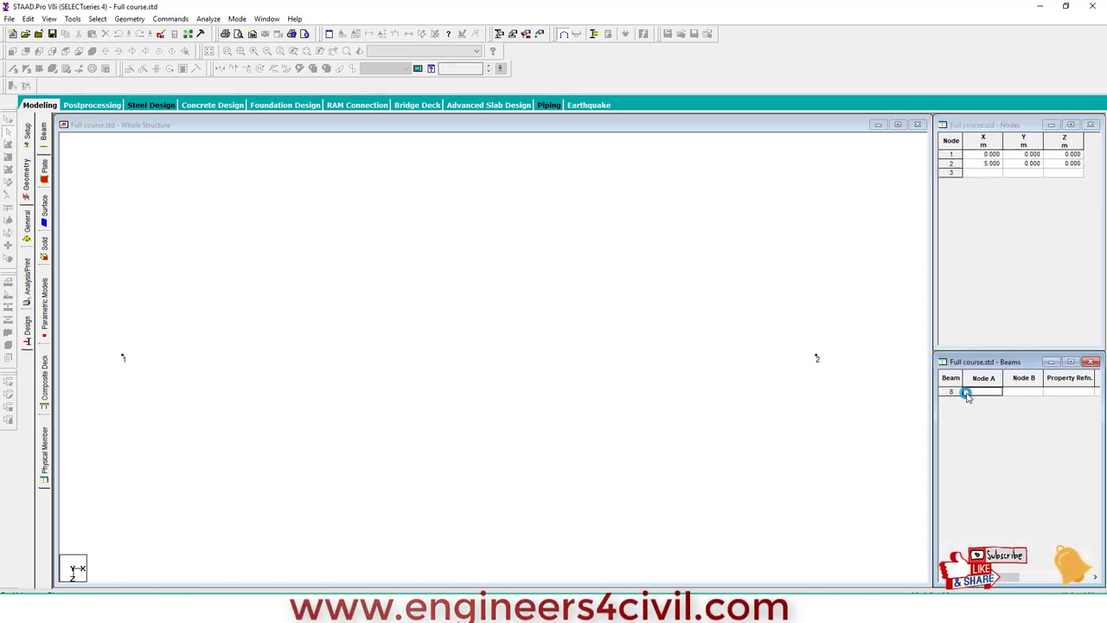
type("1")
key("Tab")
type("2")
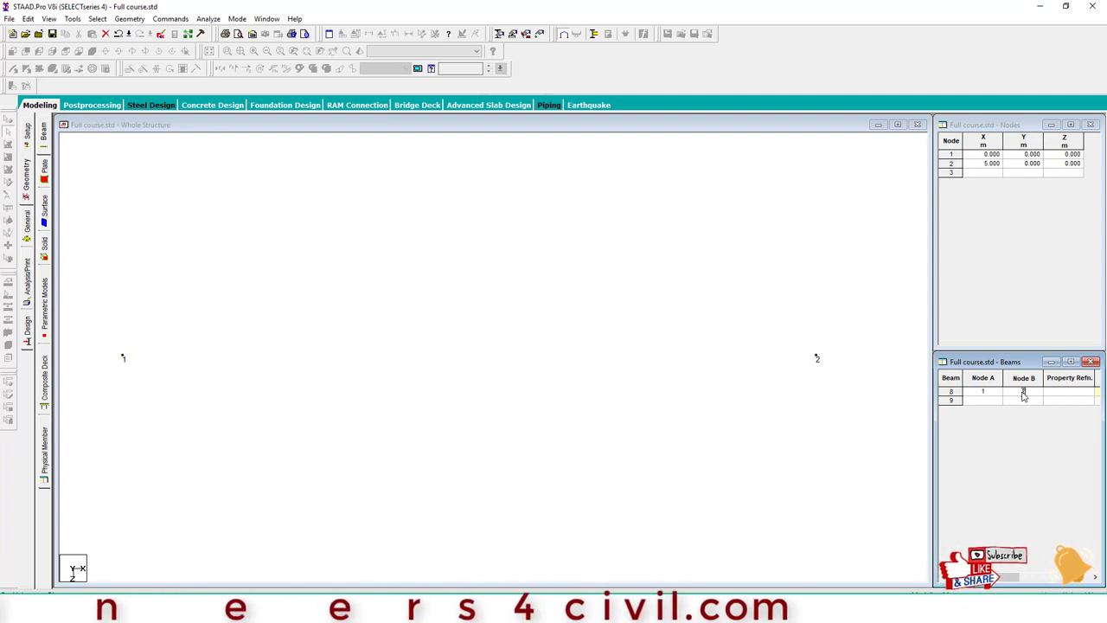
key("Tab")
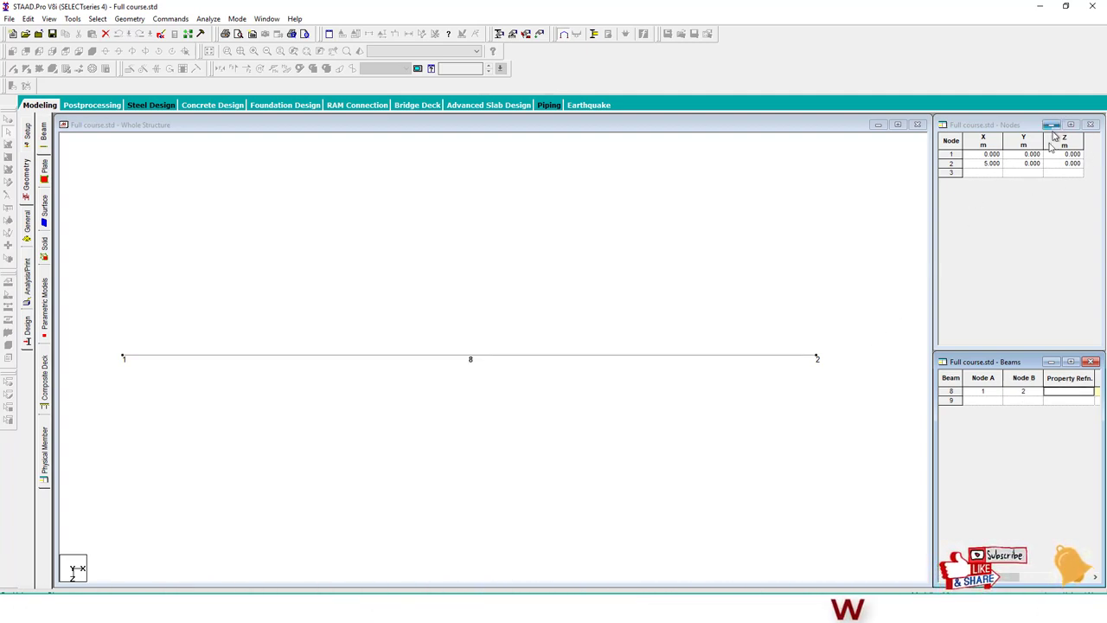
Select beam 8 and delete it along with its nodes
left_click(415, 251)
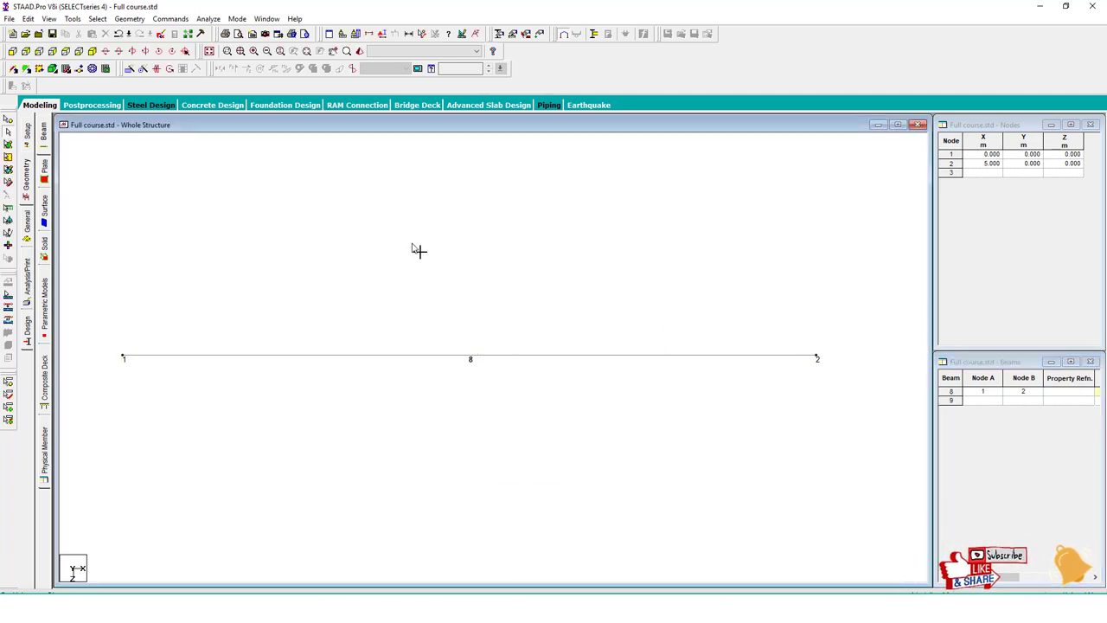
key("ctrl+a")
key("Delete")
key("Return")
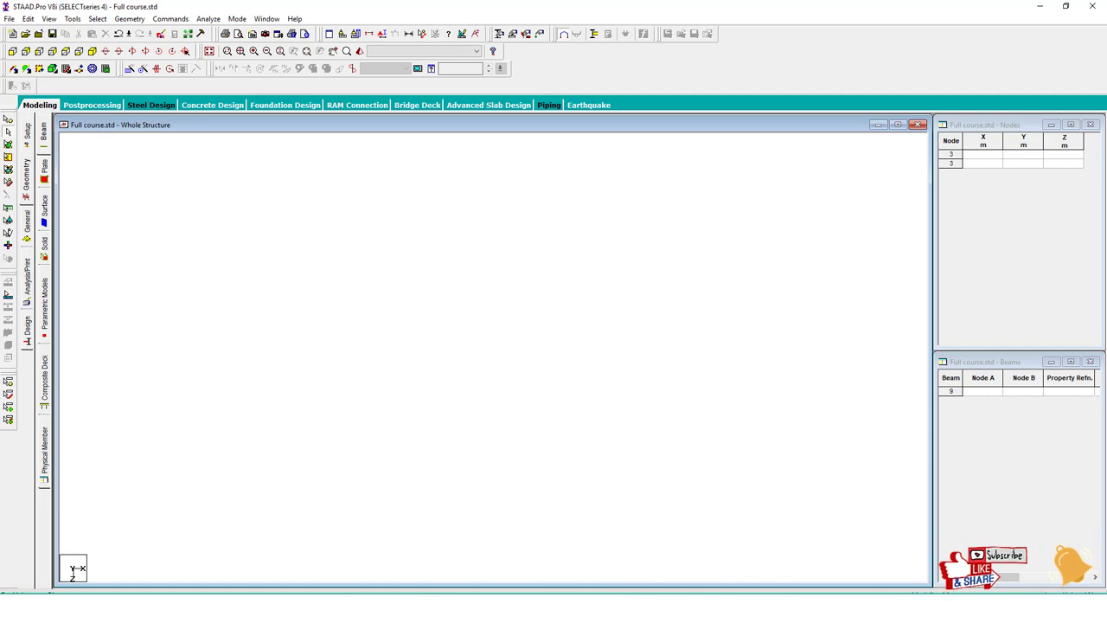
key("super+plus")
Highlight the Translational Repeat button under magnification, showing its dialog with X direction and one 5 m step
left_click(224, 454)
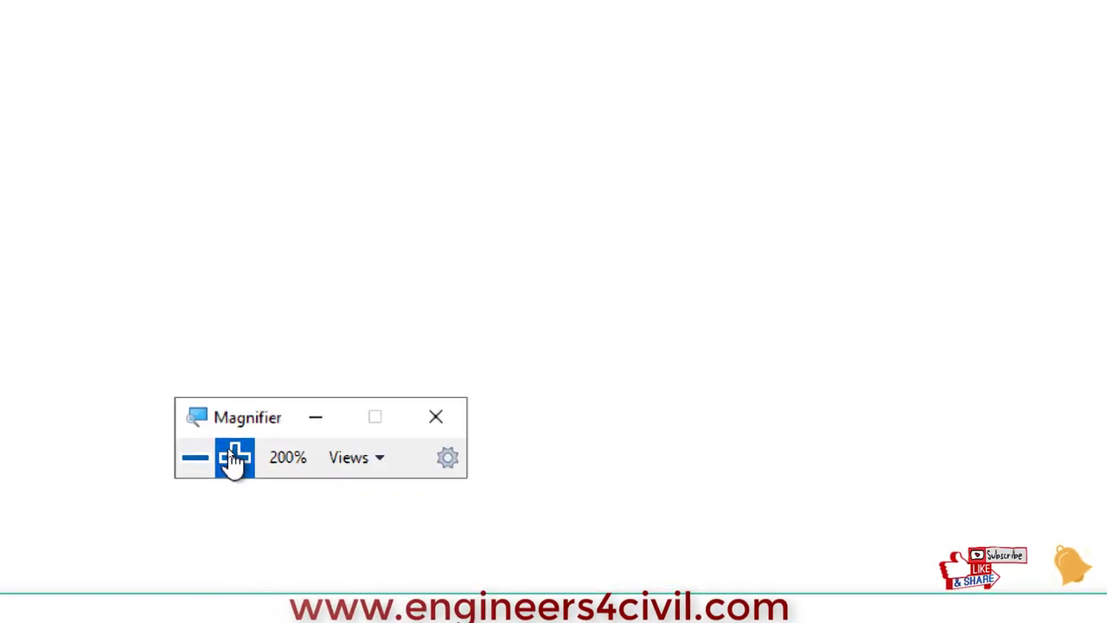
left_click(232, 461)
key("super+plus")
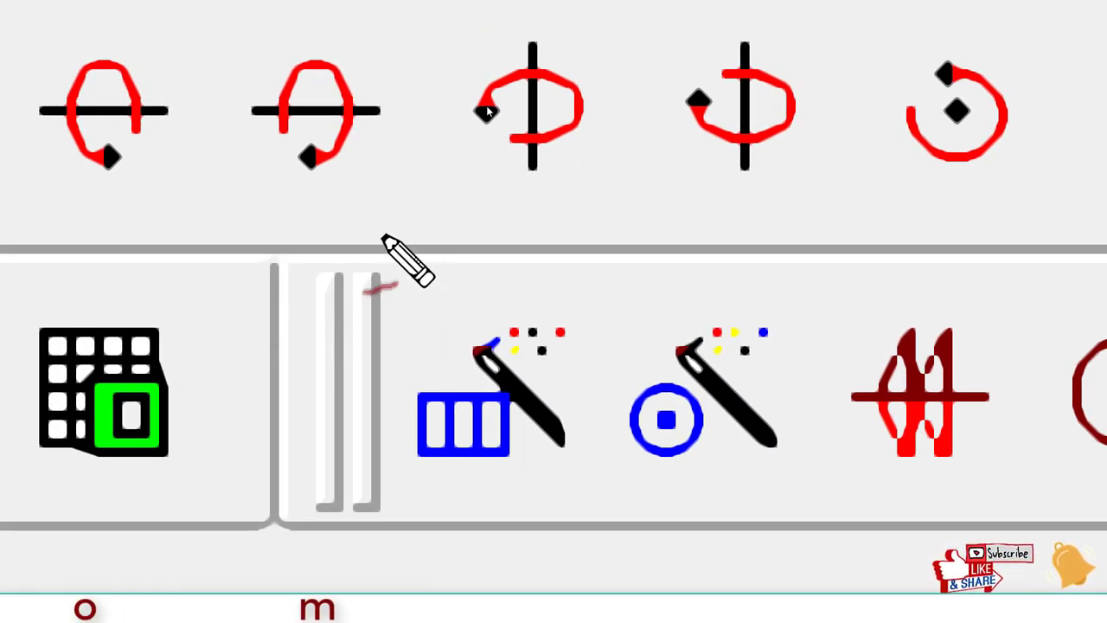
mouse_move(387, 168)
left_mouse_down()
mouse_move(629, 58)
mouse_move(398, 212)
left_mouse_up()
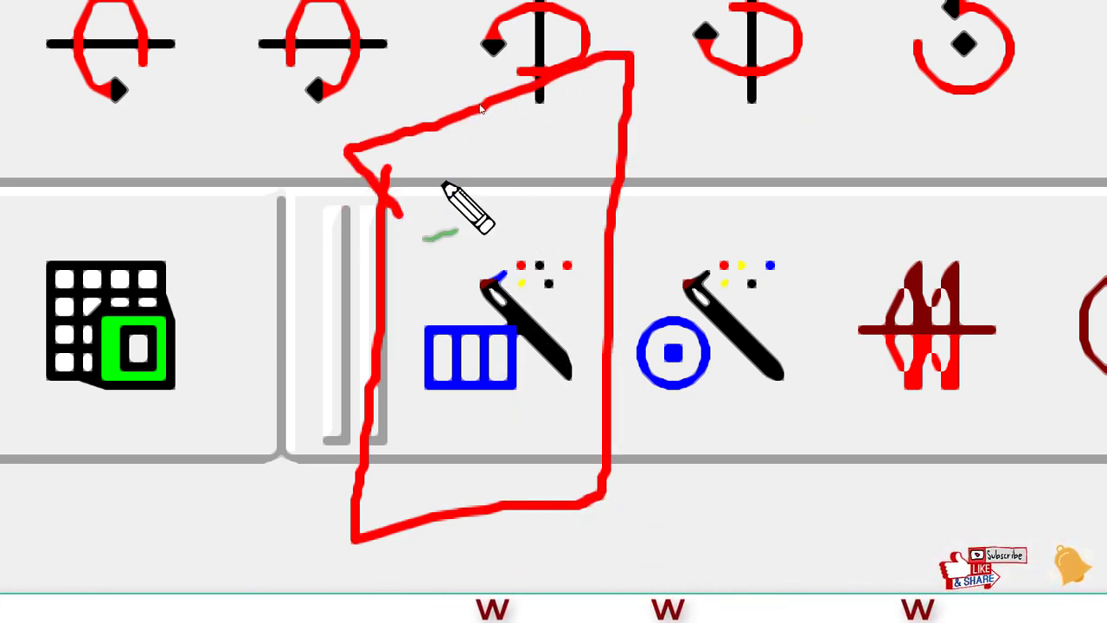
left_click_drag(415, 172, 366, 542)
left_click_drag(603, 131, 417, 154)
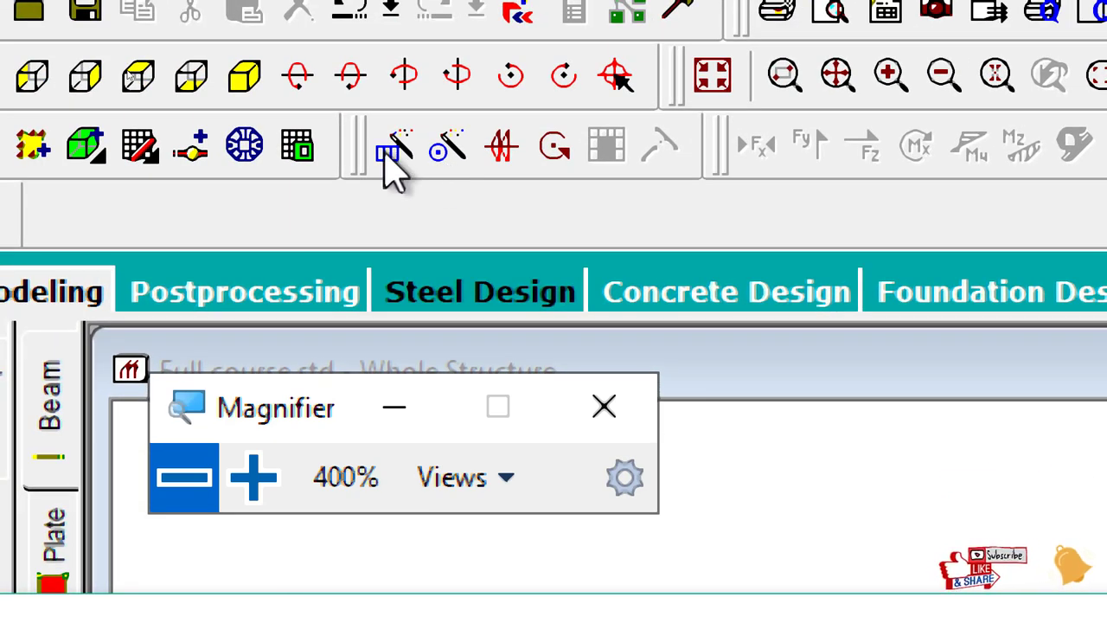
left_click(389, 151)
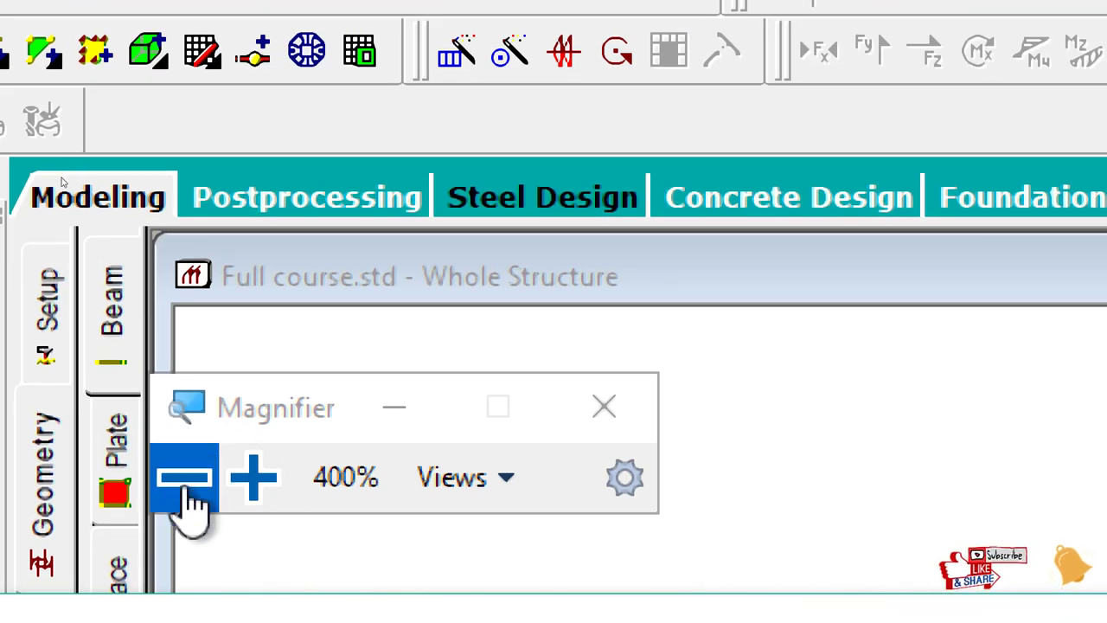
left_click(185, 478)
Cancel Translational Repeat, place node 1 at 0, 0, 0 using the snap grid, and select it
left_click(131, 381)
left_click(131, 381)
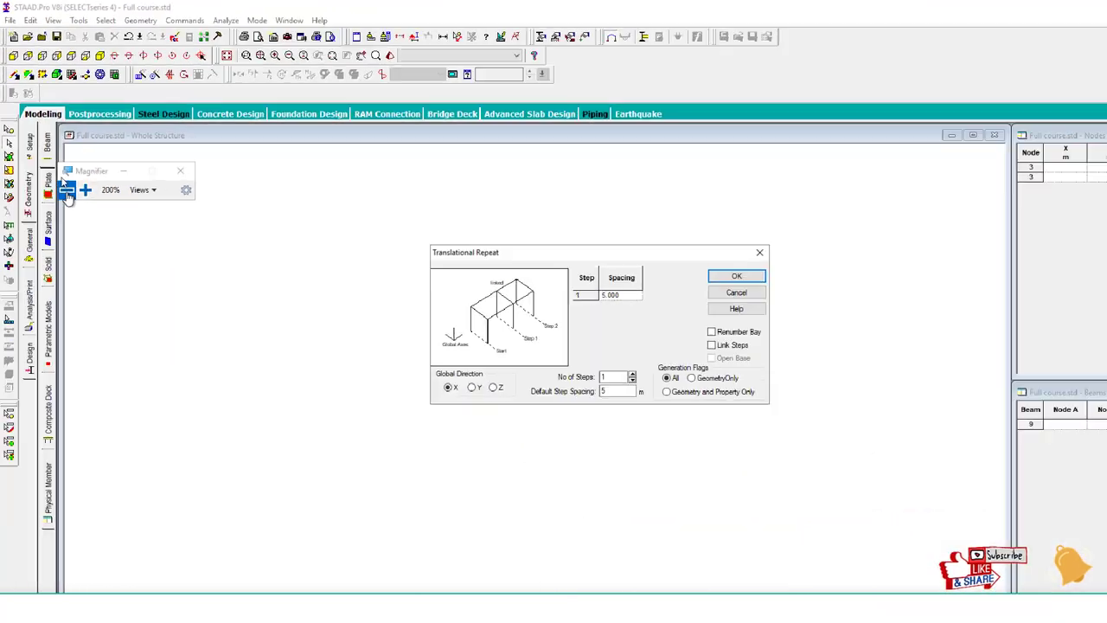
left_click(665, 272)
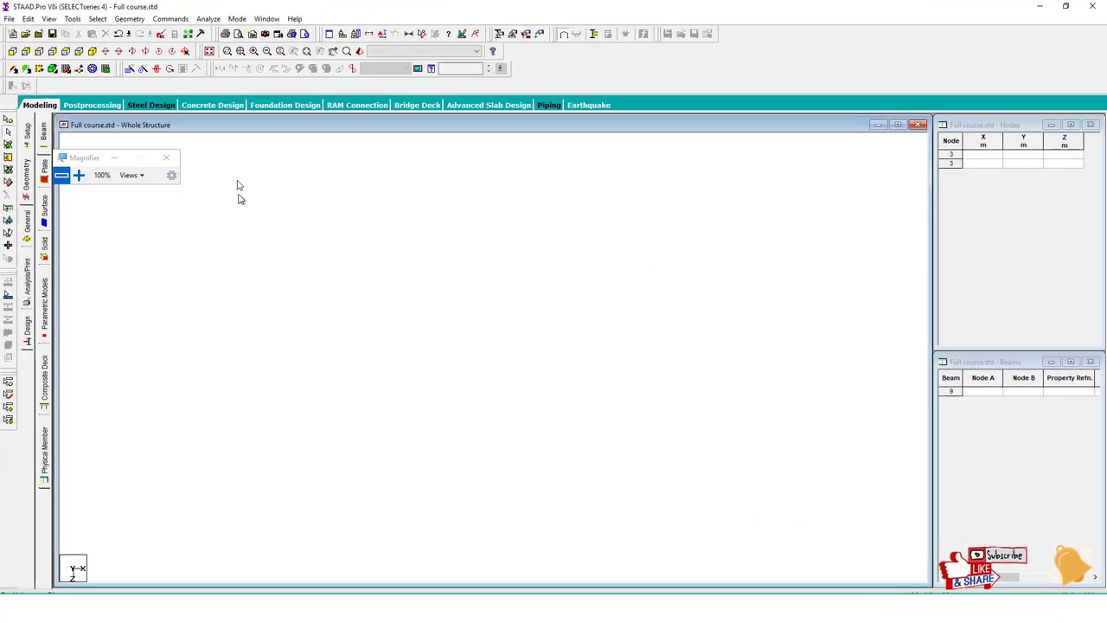
left_click(113, 157)
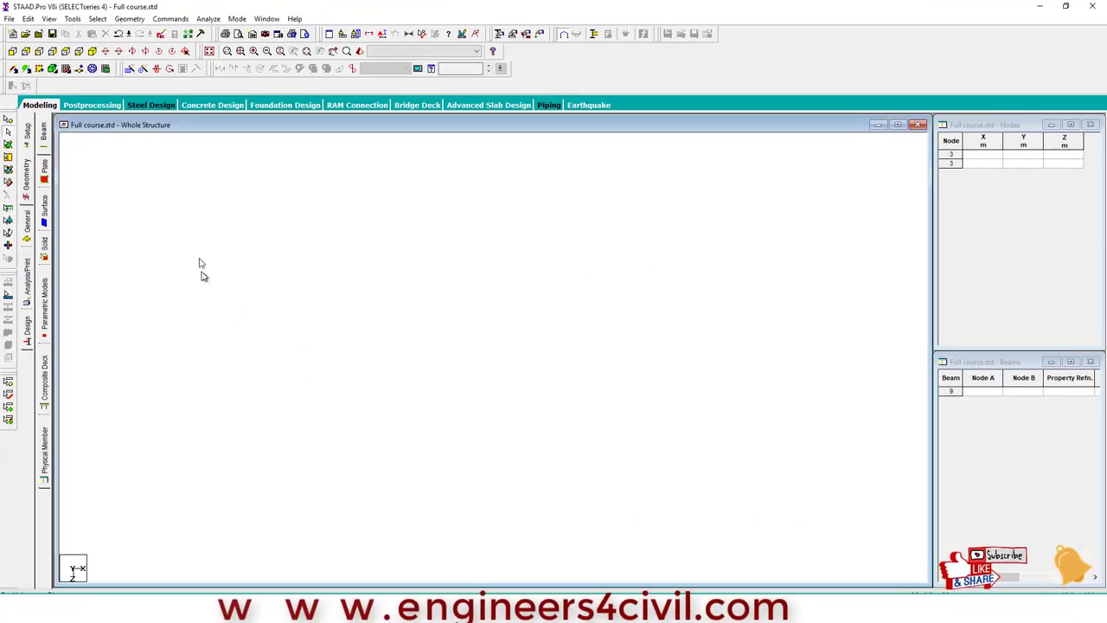
left_click(66, 68)
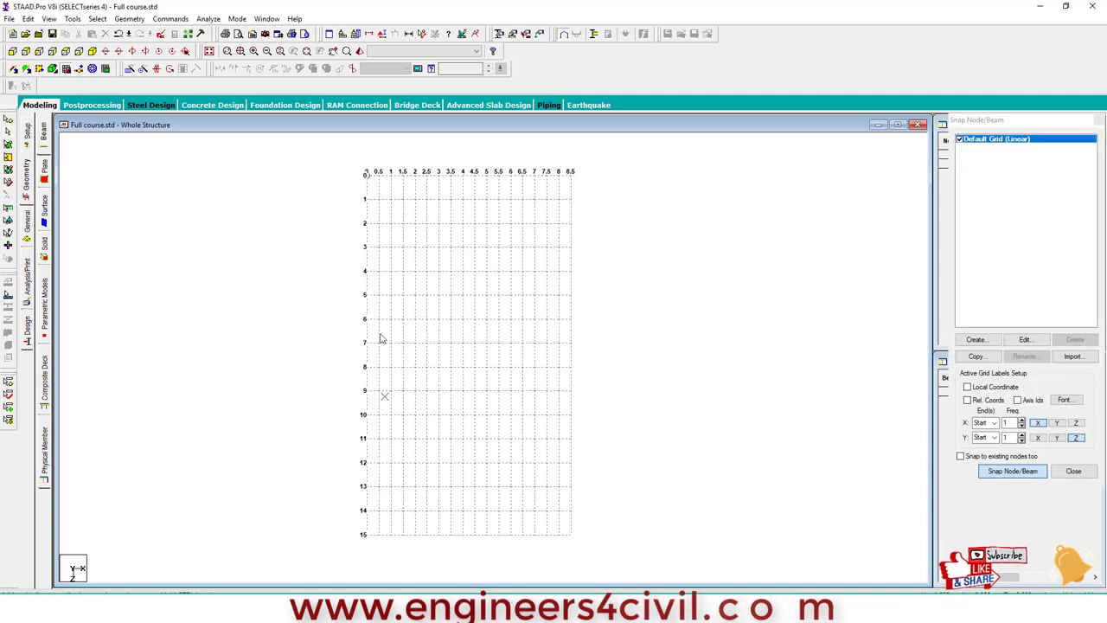
left_click(1096, 122)
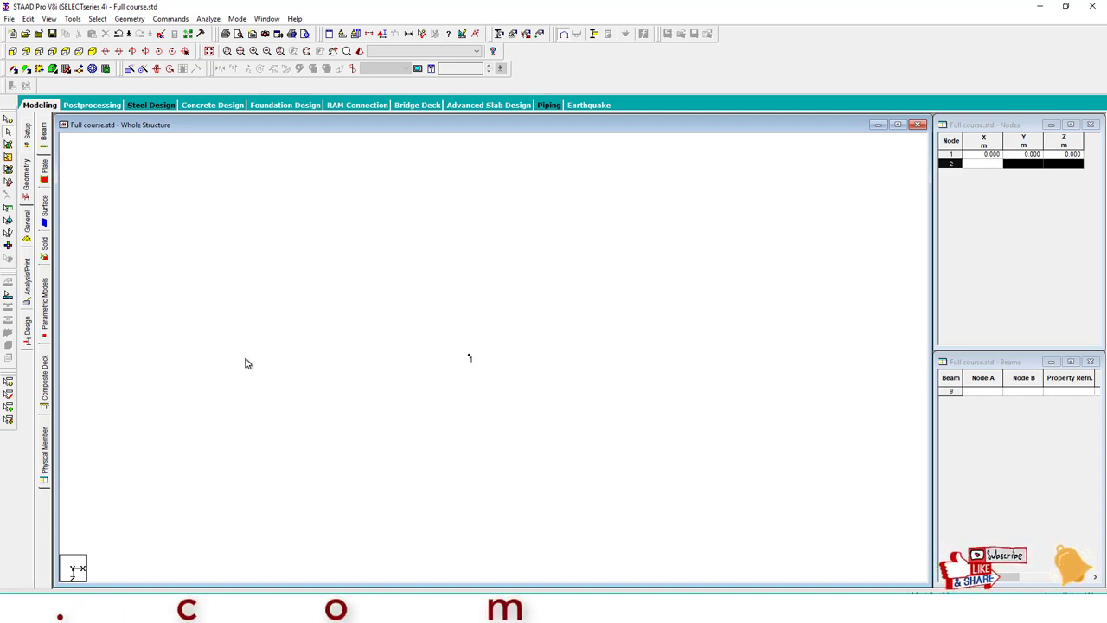
left_click(8, 131)
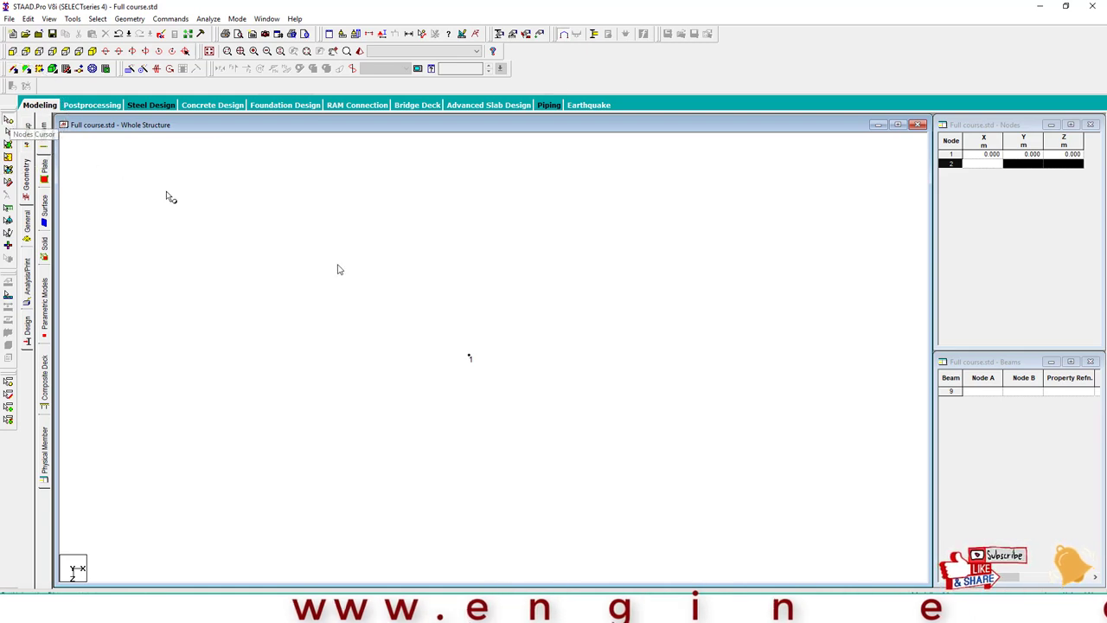
left_click_drag(444, 317, 511, 394)
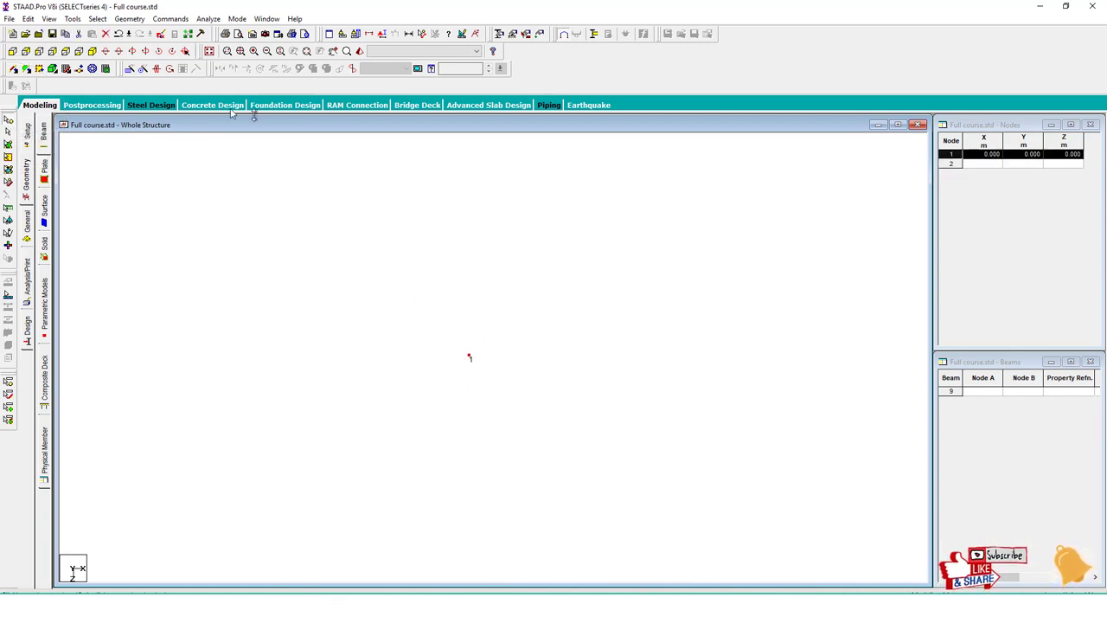
left_click(130, 73)
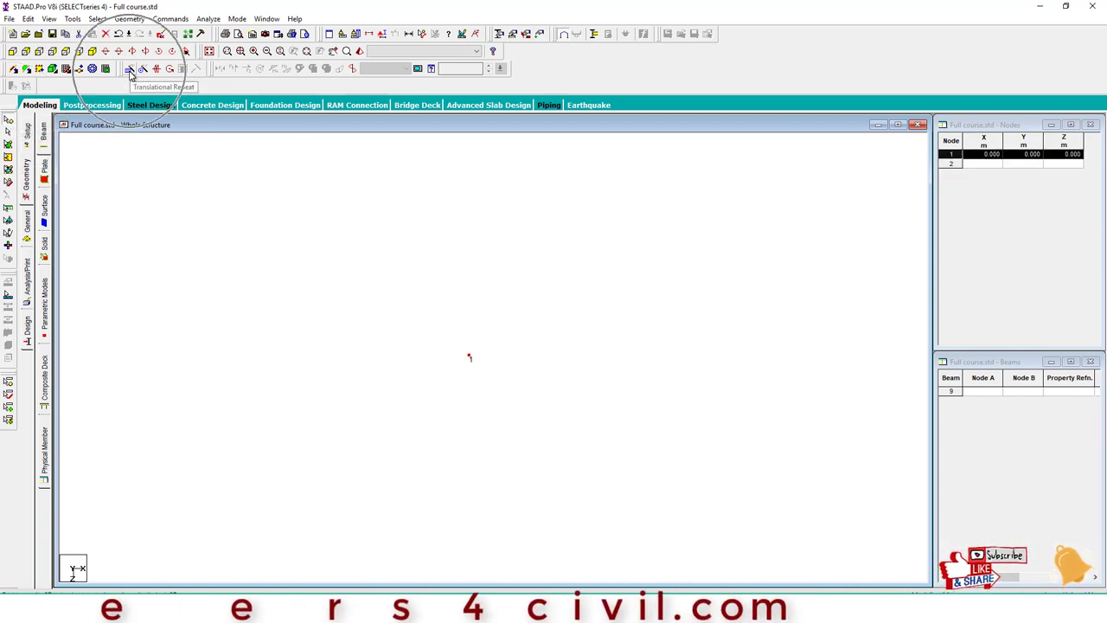
left_click_drag(545, 237, 596, 122)
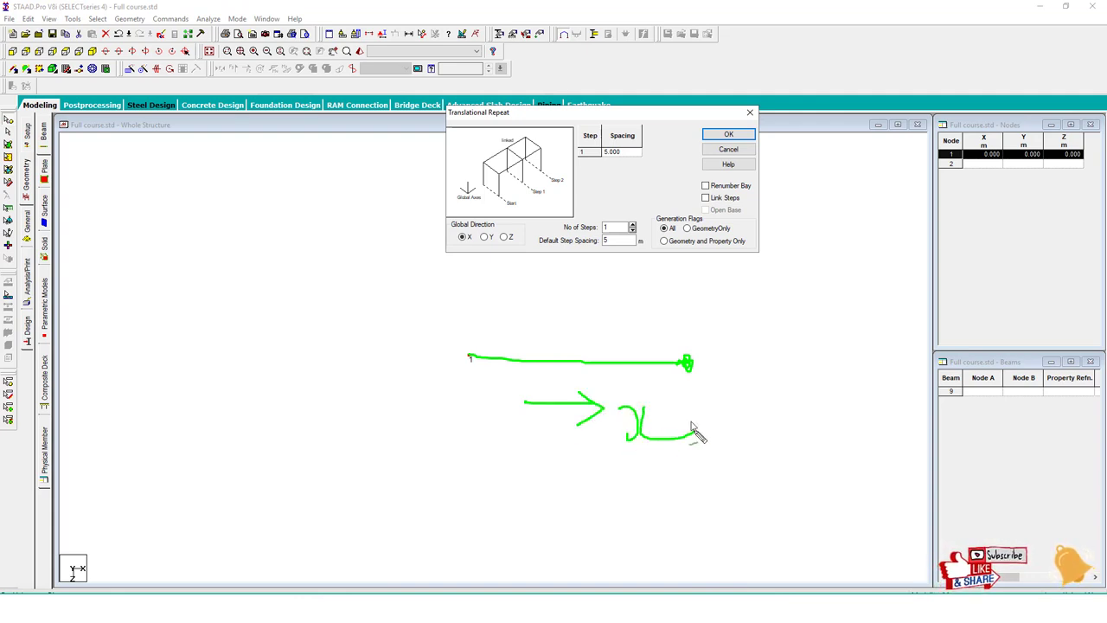
left_click_drag(465, 226, 462, 229)
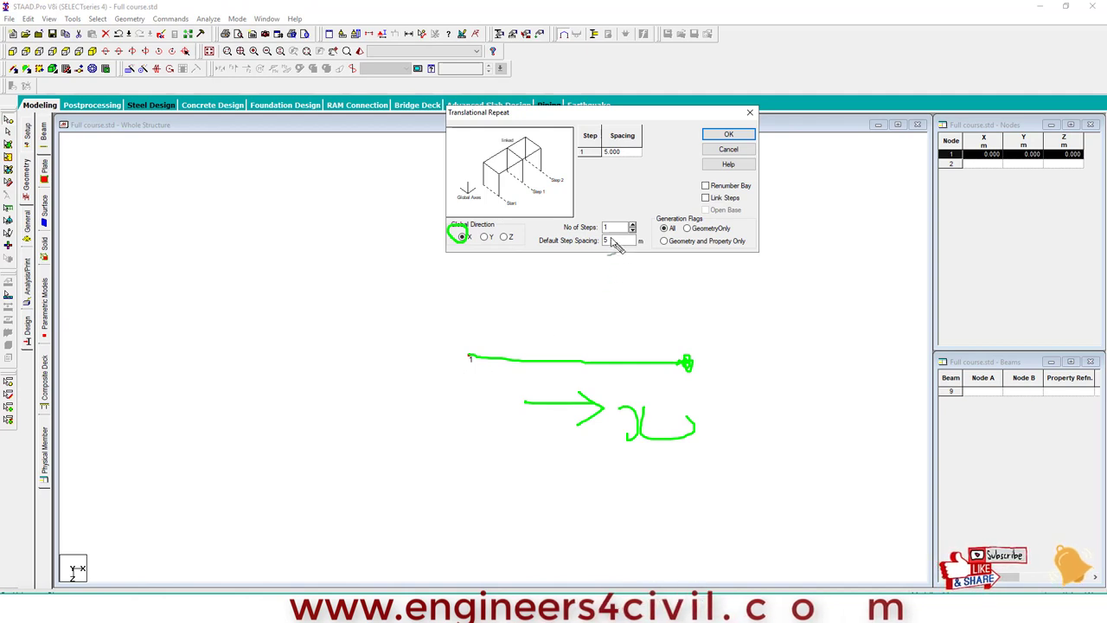
left_click_drag(606, 227, 640, 206)
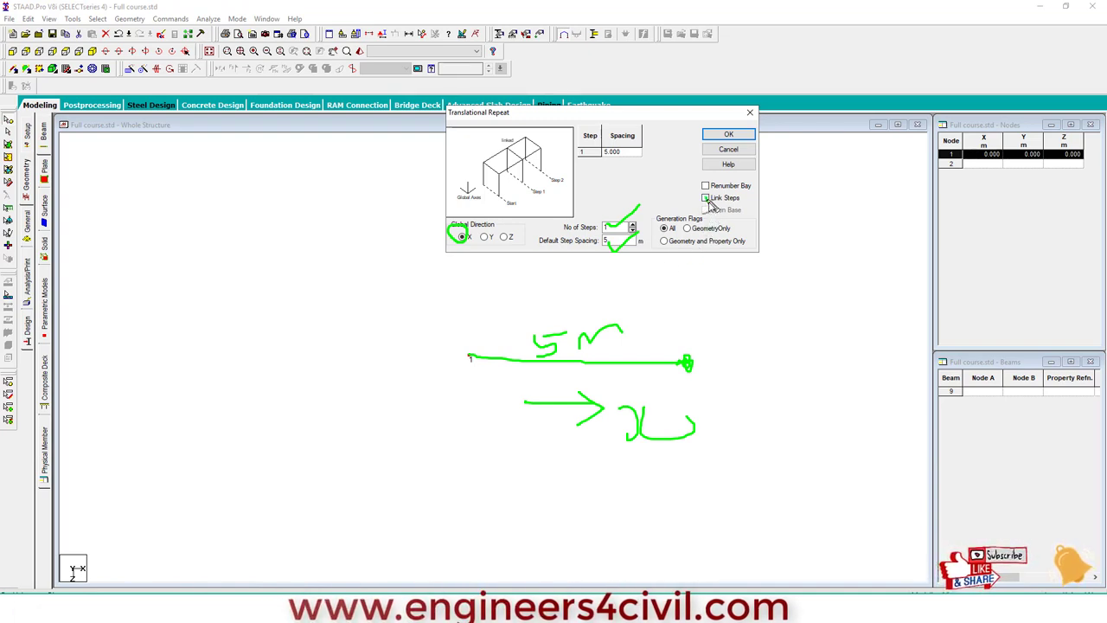
left_click_drag(705, 198, 725, 199)
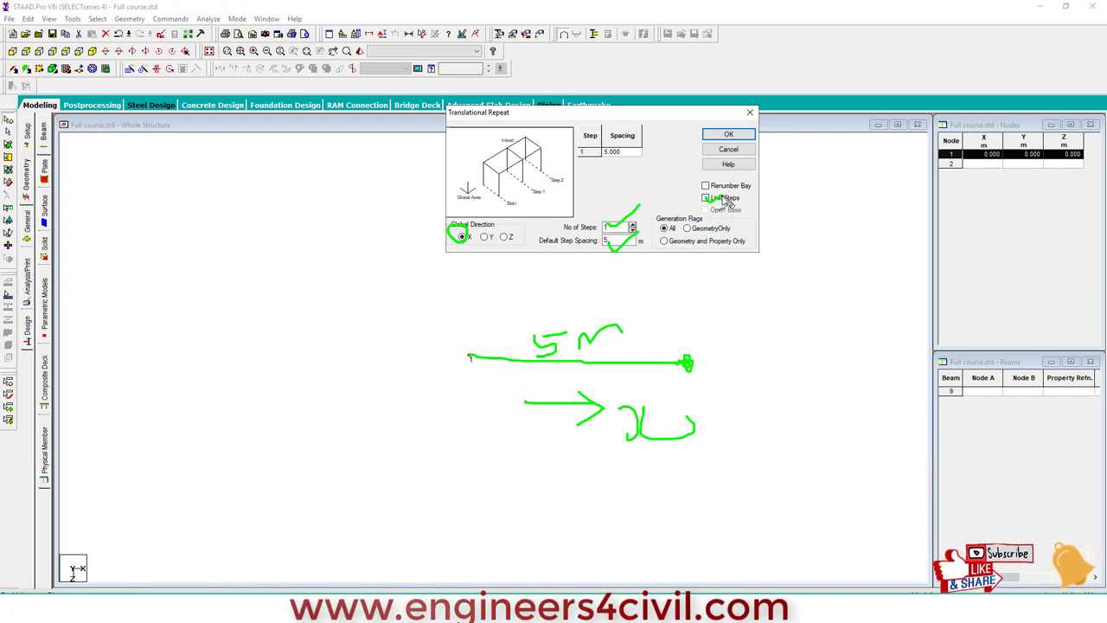
left_click(486, 488)
left_click(688, 499)
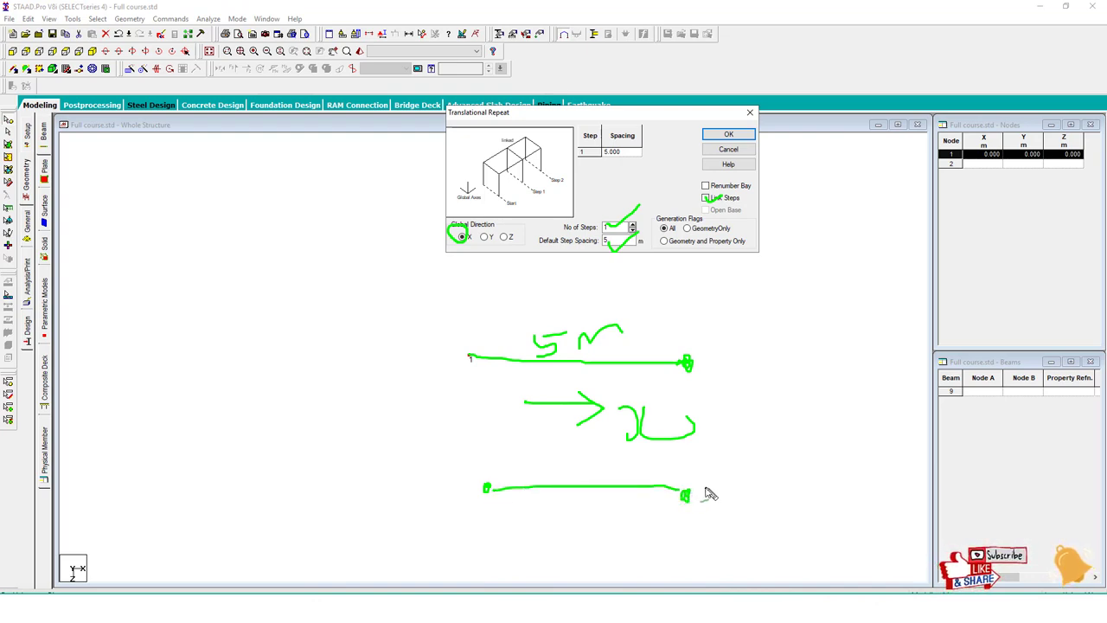
key("Escape")
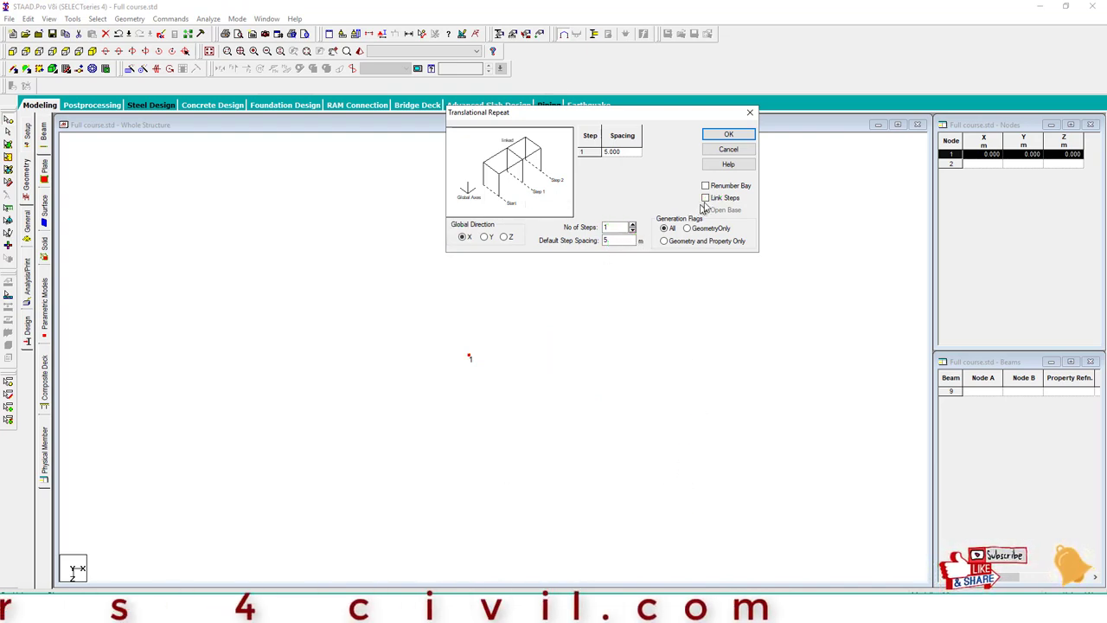
left_click(728, 134)
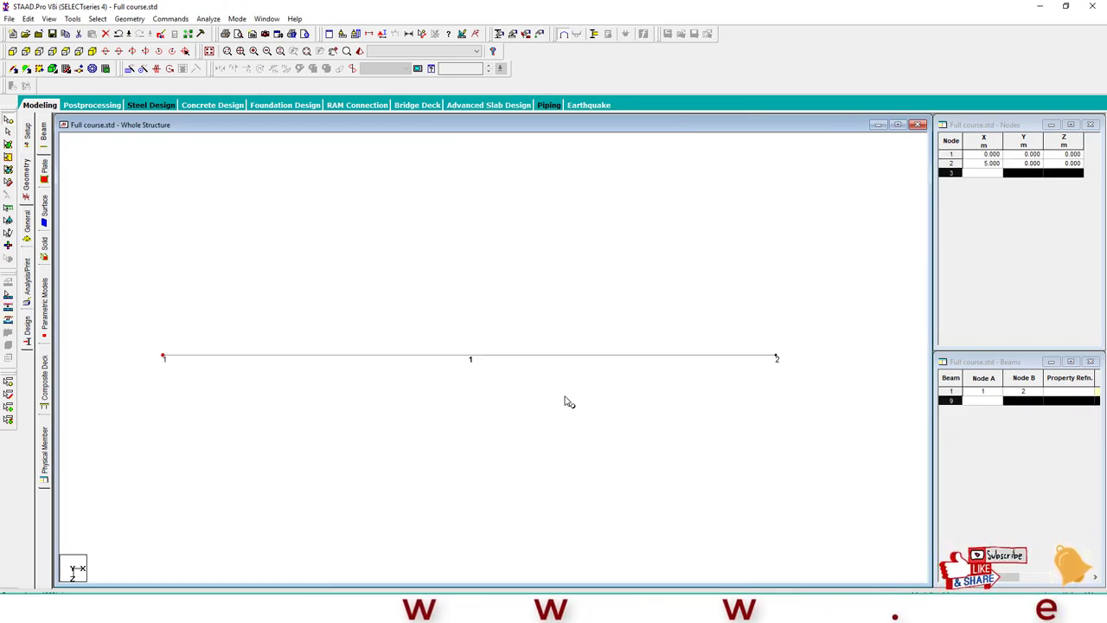
key("ctrl+z")
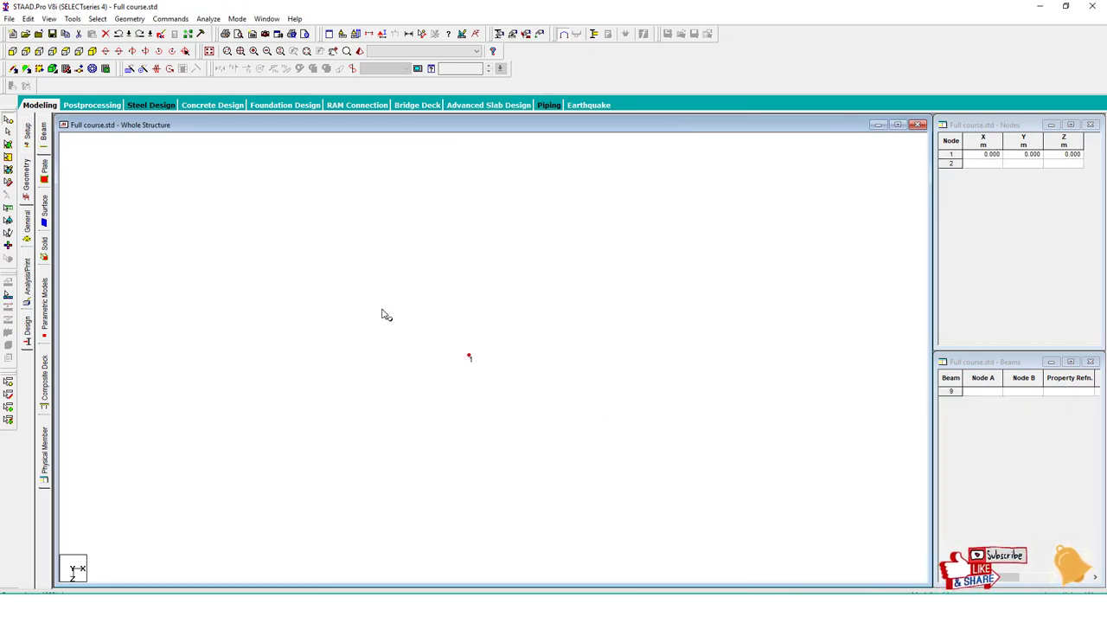
Generate four 5 m beams along X by translational repeat, then undo and reselect node 1
left_click(182, 69)
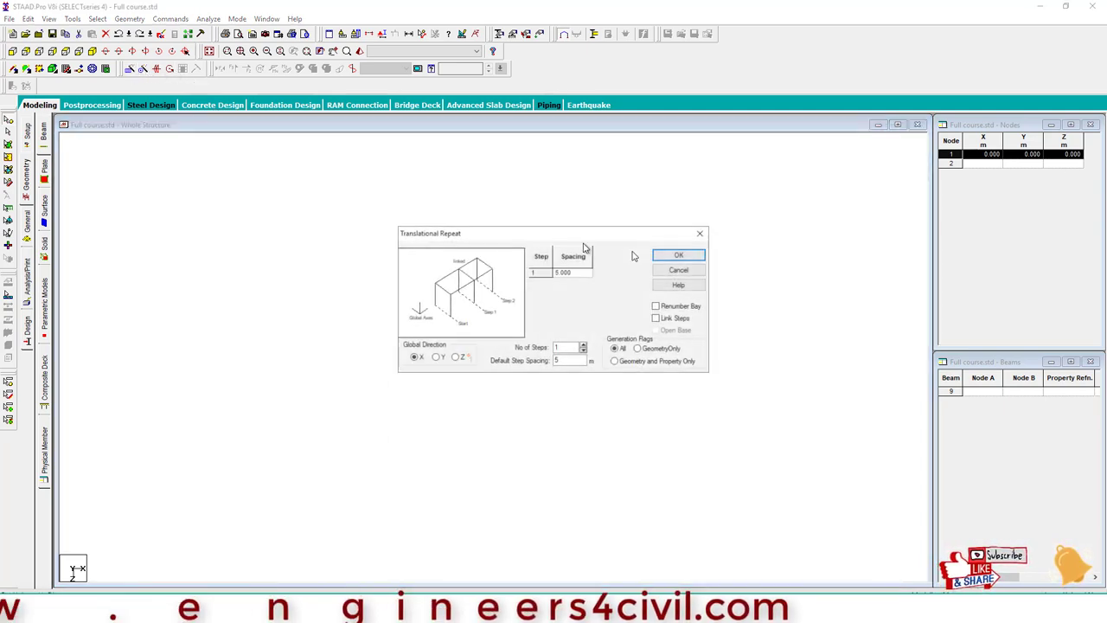
left_click_drag(593, 235, 591, 156)
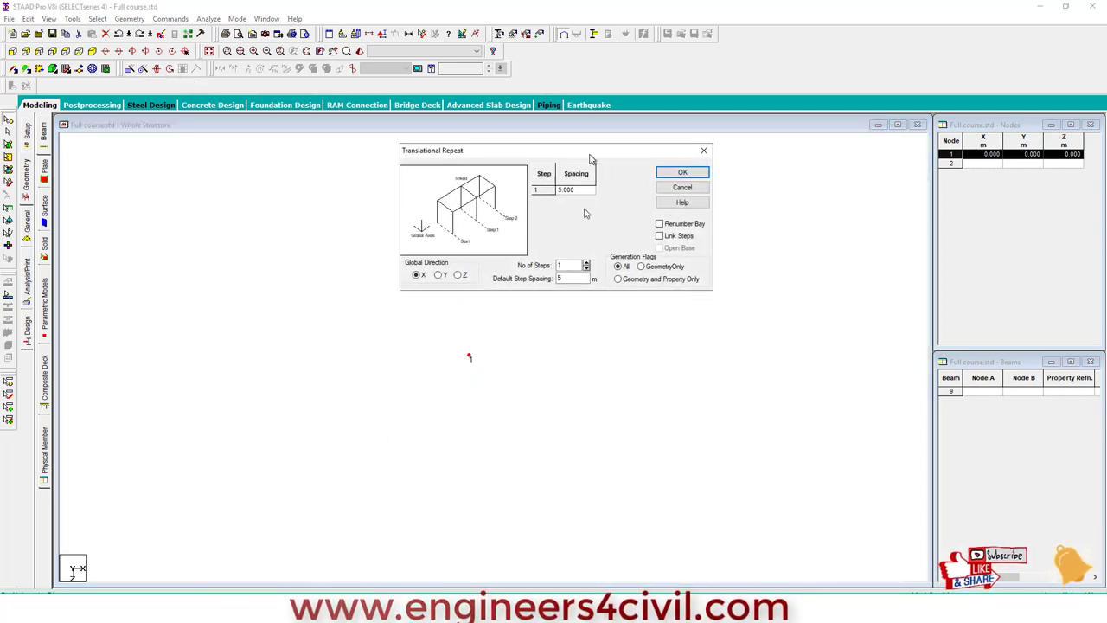
left_click(585, 262)
left_click(586, 262)
left_click(586, 262)
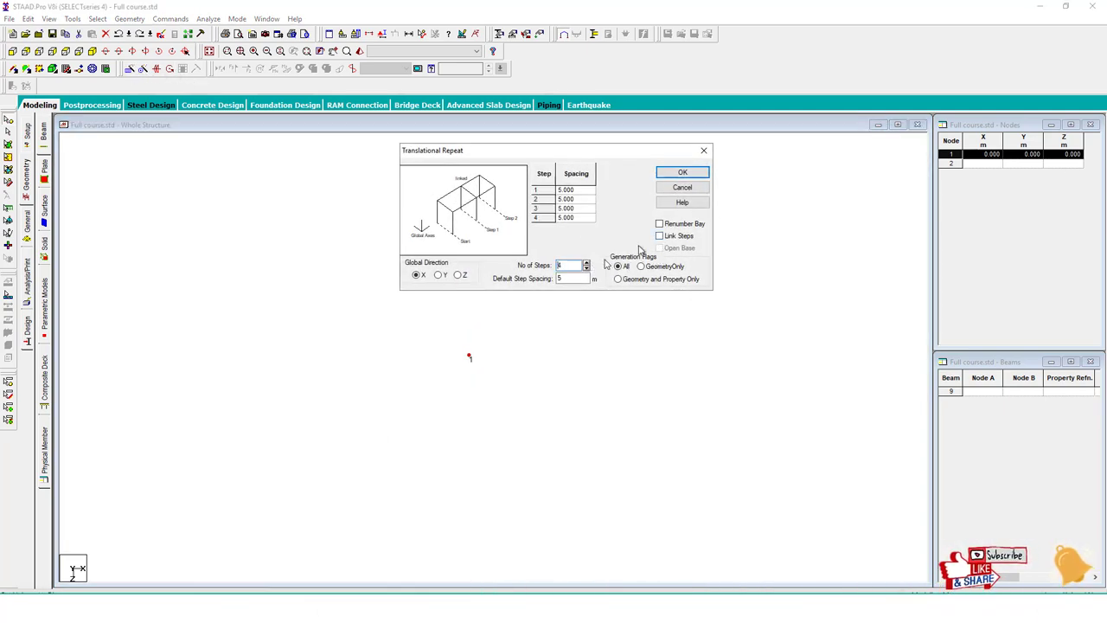
left_click(682, 173)
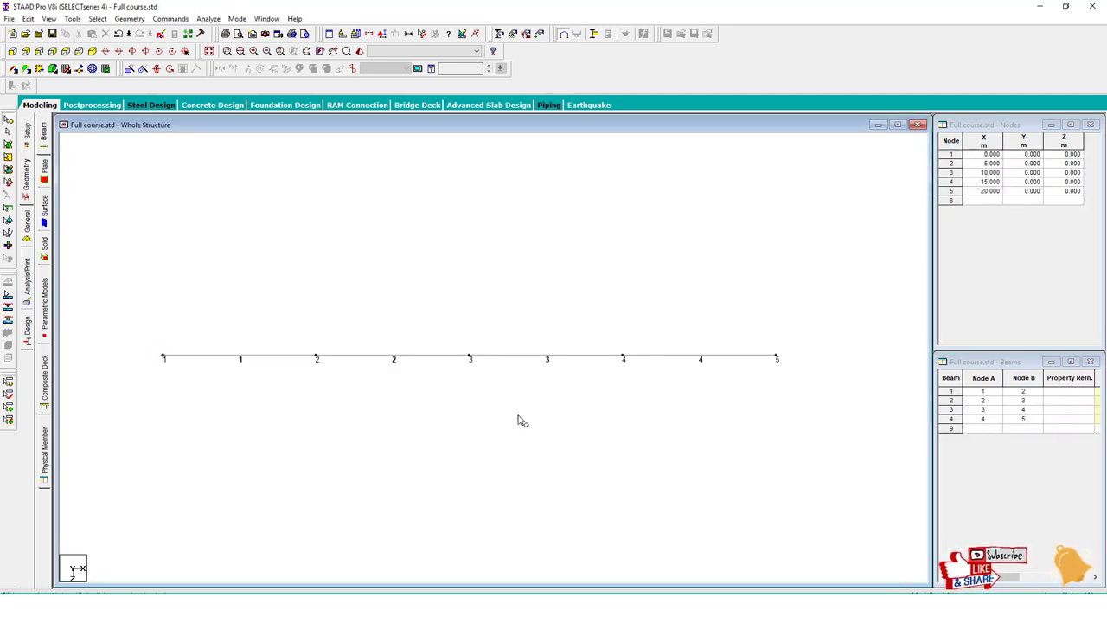
key("ctrl+z")
left_click_drag(421, 311, 499, 375)
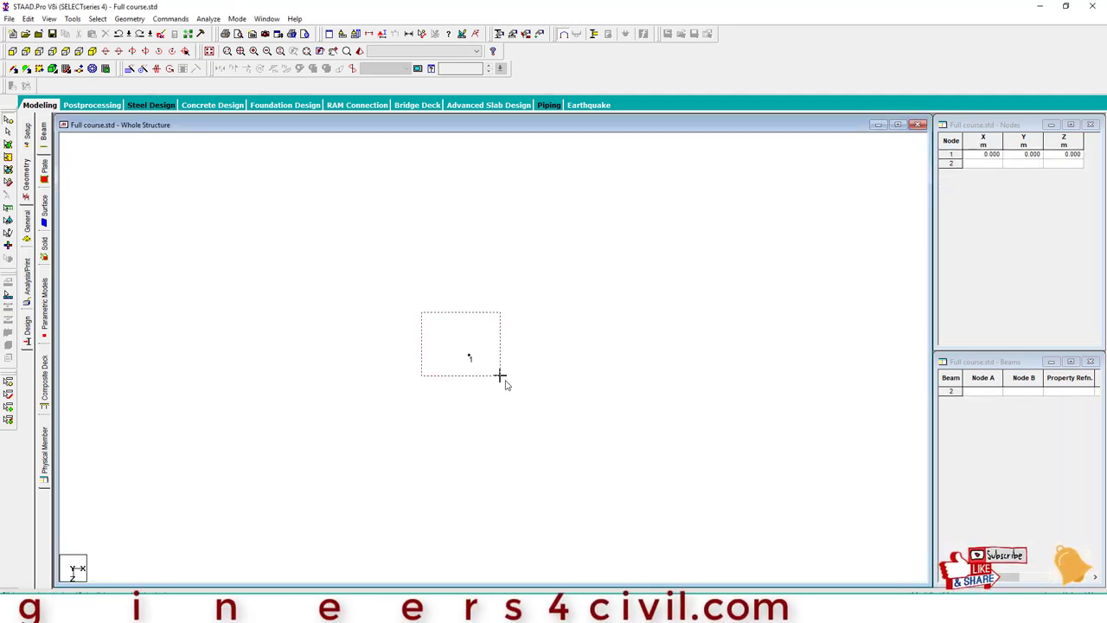
Repeat node 1 along X with linked step spacings of 5, 3, 5 and 1 m
left_click(127, 69)
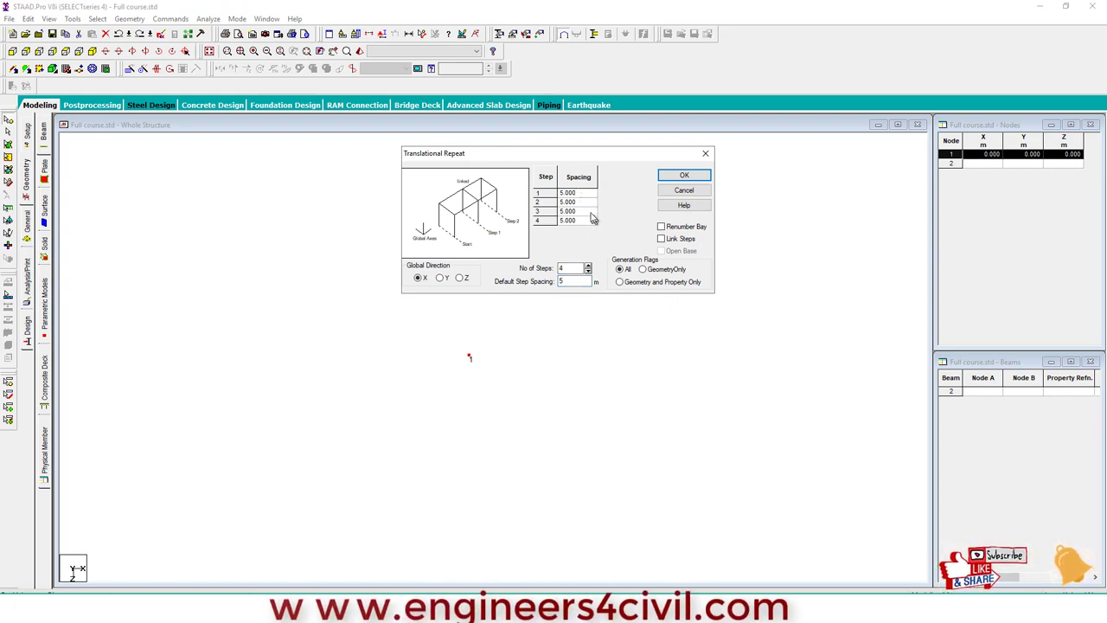
left_click(587, 203)
type("3")
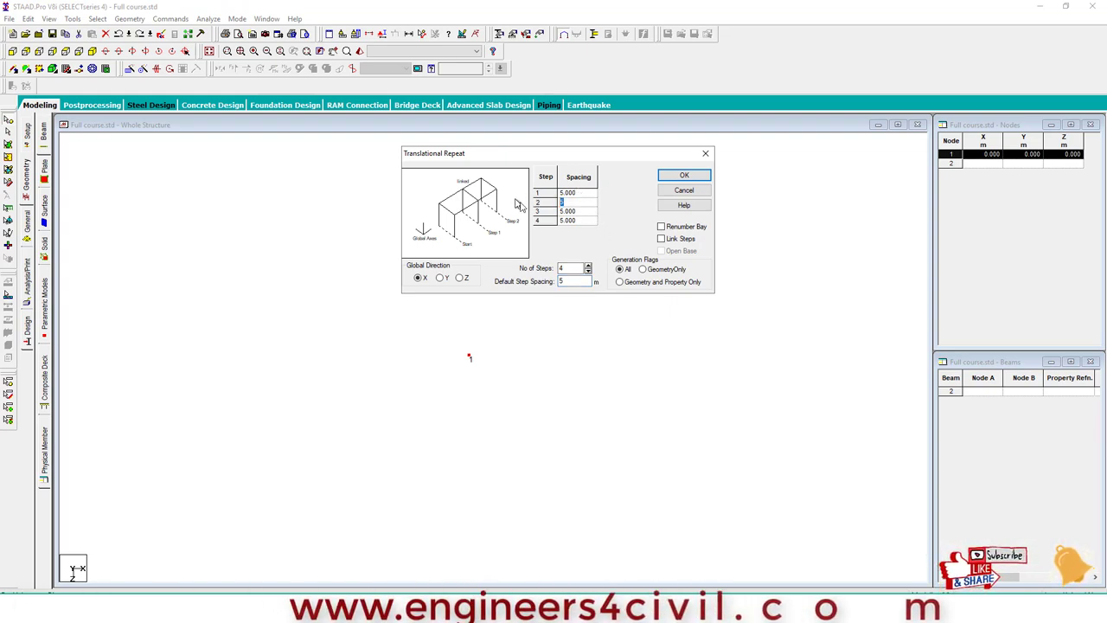
left_click(565, 212)
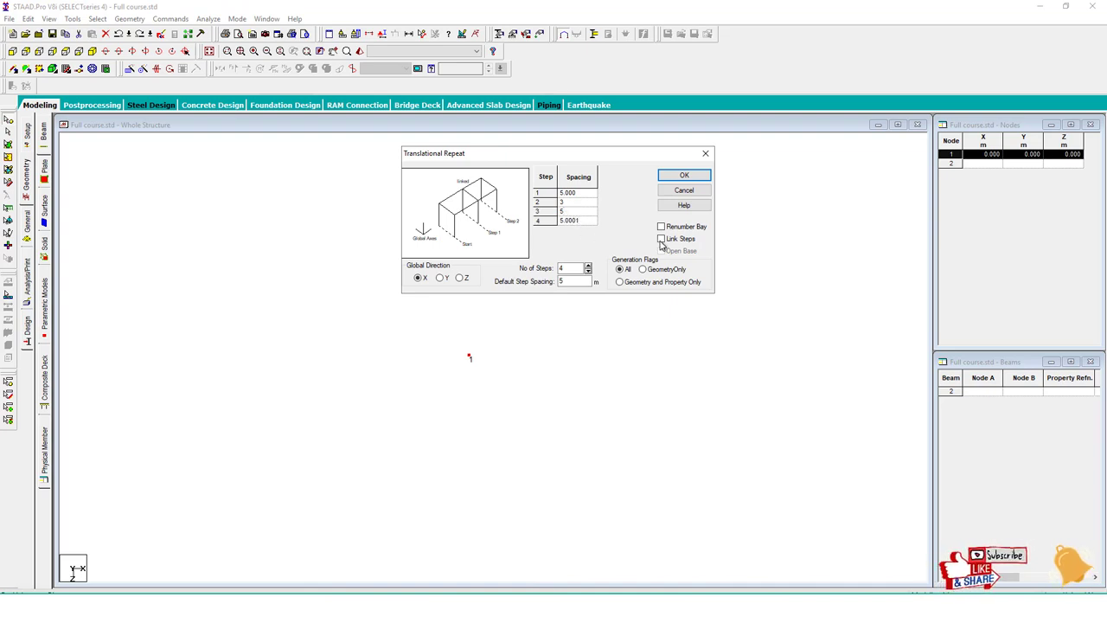
left_click(684, 176)
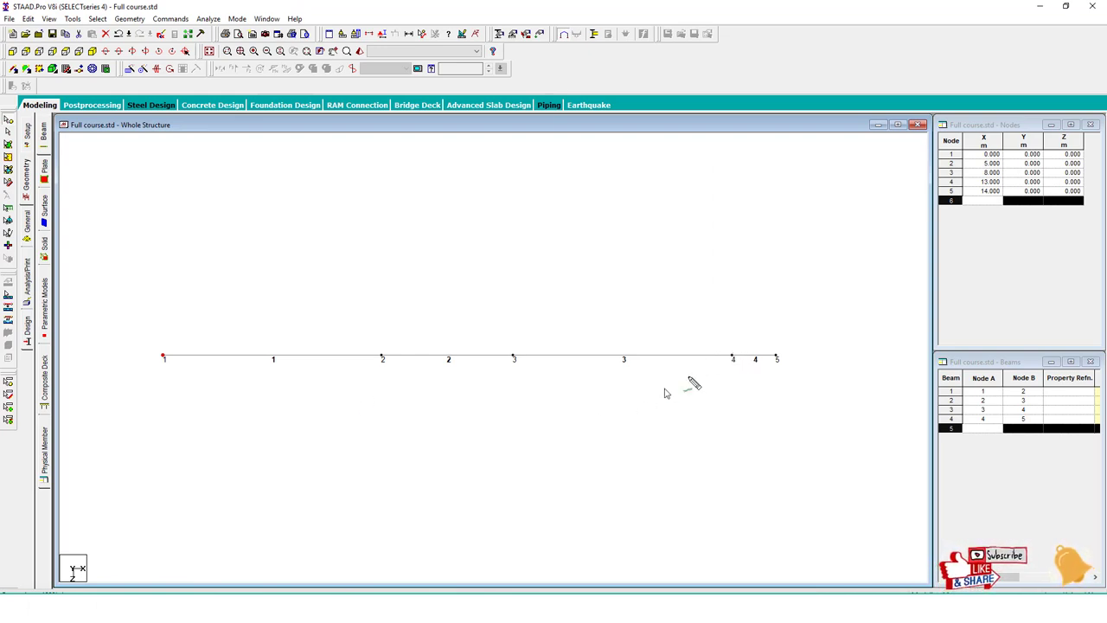
Select all the generated beams and delete them with their nodes
key("ctrl+a")
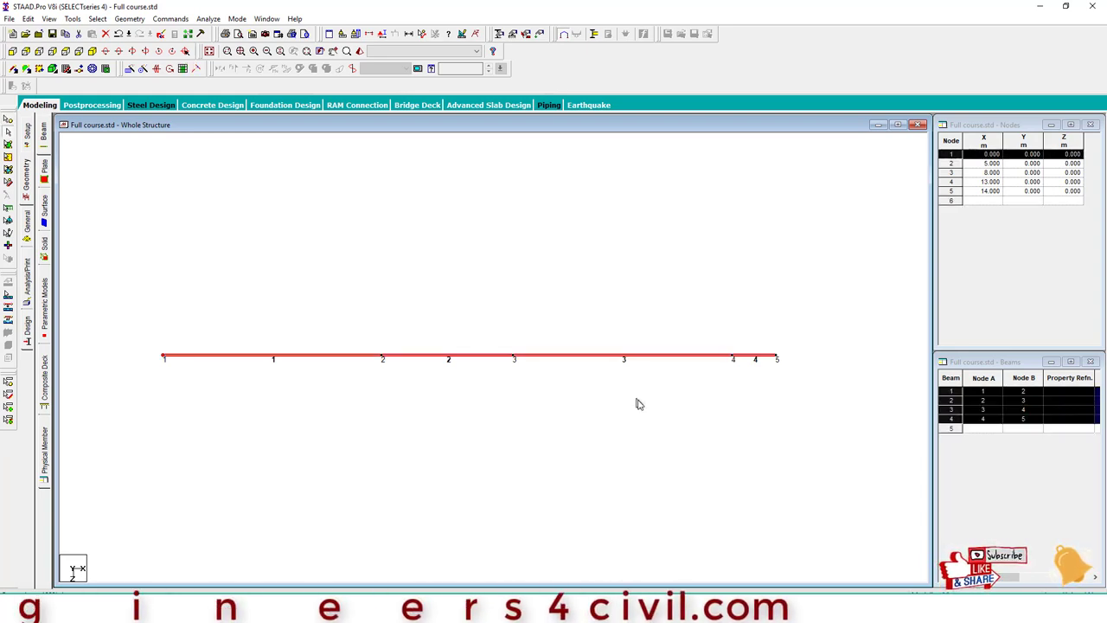
key("Delete")
key("Return")
key("Return")
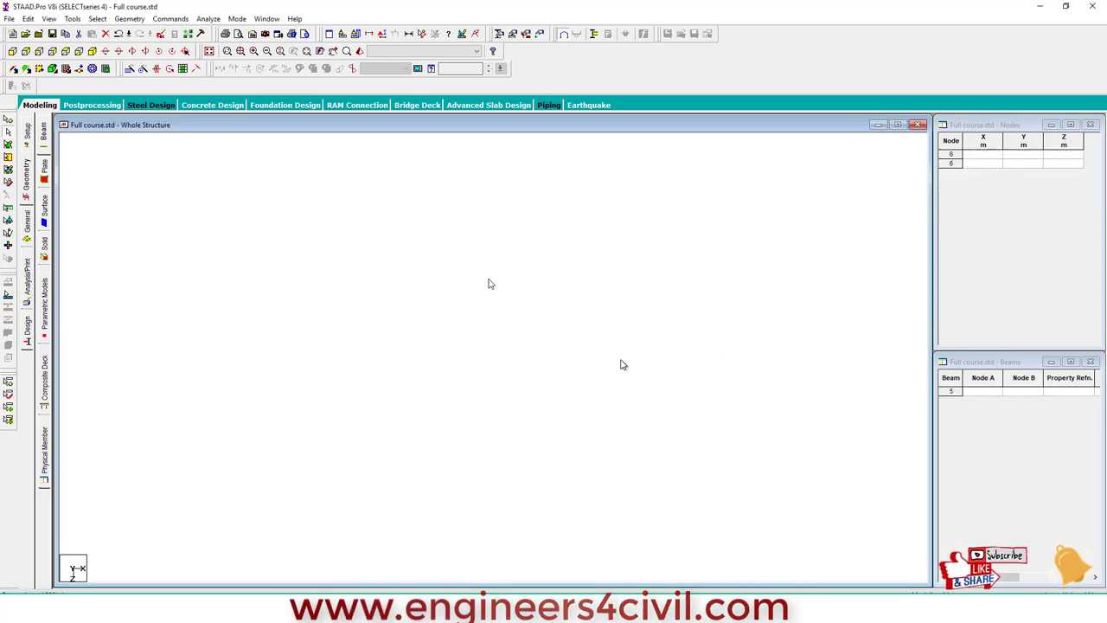
left_click_drag(290, 210, 287, 350)
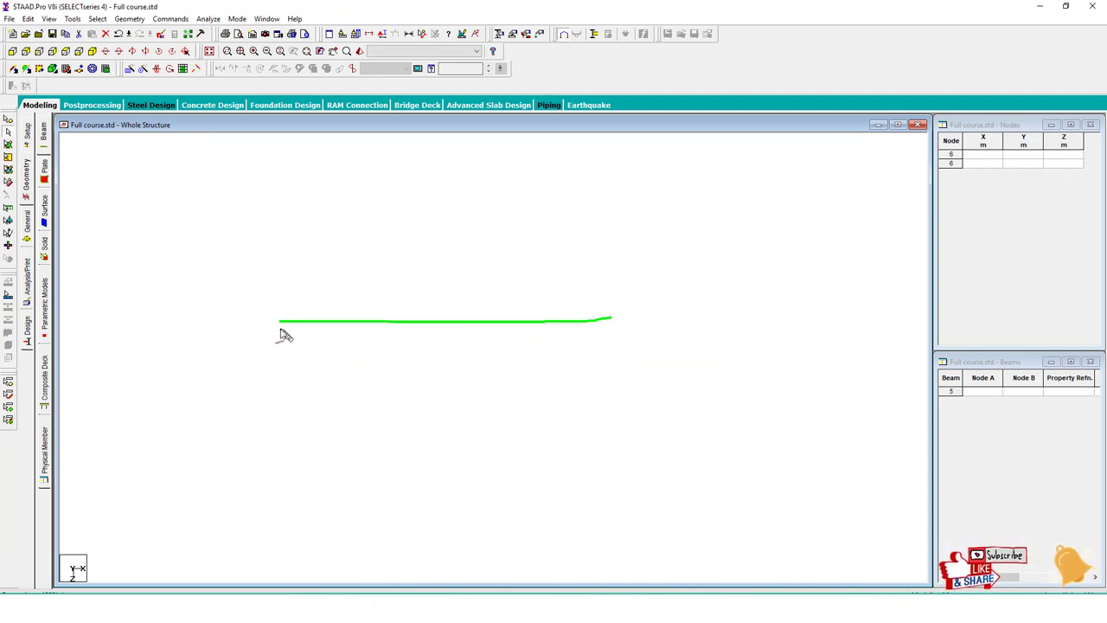
mouse_move(264, 362)
left_mouse_down()
mouse_move(278, 321)
mouse_move(253, 374)
mouse_move(299, 371)
left_mouse_up()
mouse_move(606, 320)
left_mouse_down()
mouse_move(600, 351)
mouse_move(605, 321)
left_mouse_up()
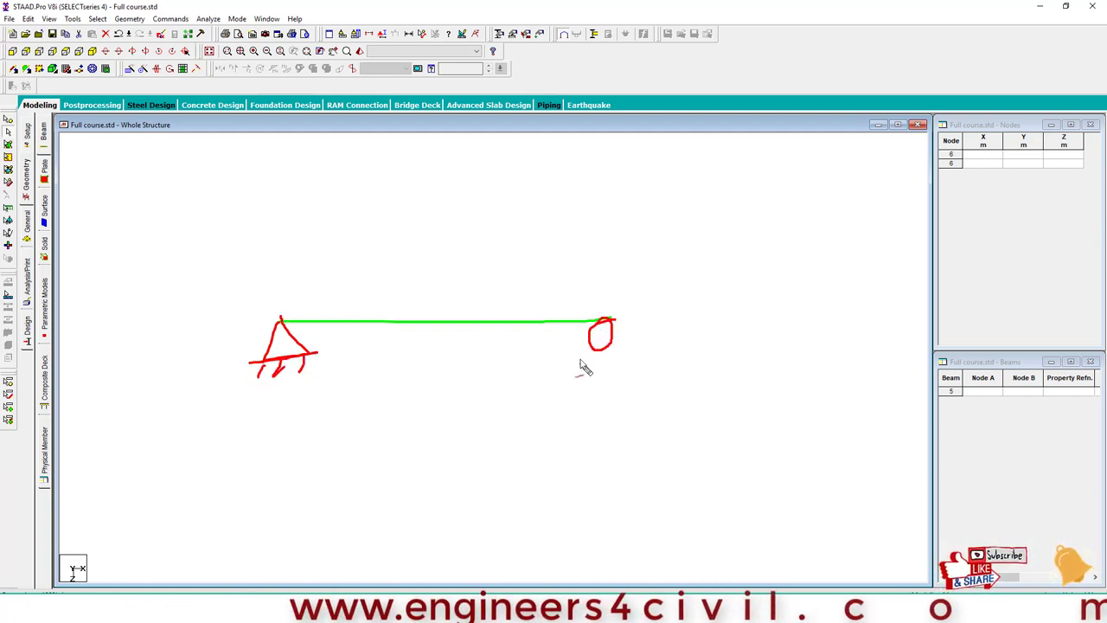
mouse_move(580, 355)
left_mouse_down()
mouse_move(627, 352)
mouse_move(589, 372)
left_mouse_up()
mouse_move(604, 357)
left_mouse_down()
mouse_move(599, 374)
mouse_move(609, 374)
left_mouse_up()
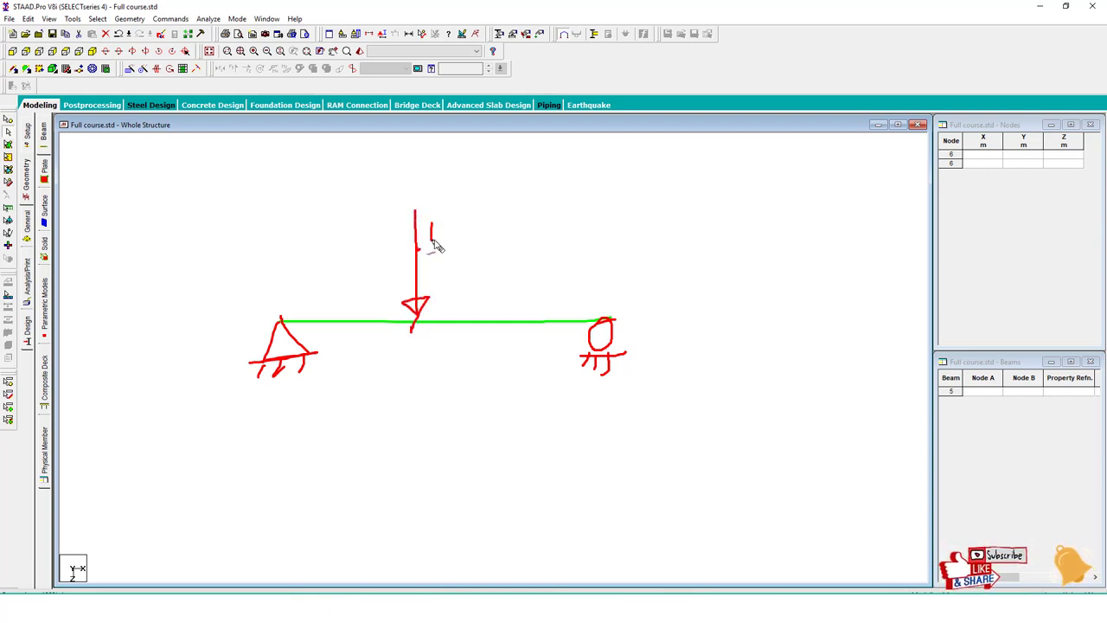
left_click_drag(431, 224, 432, 240)
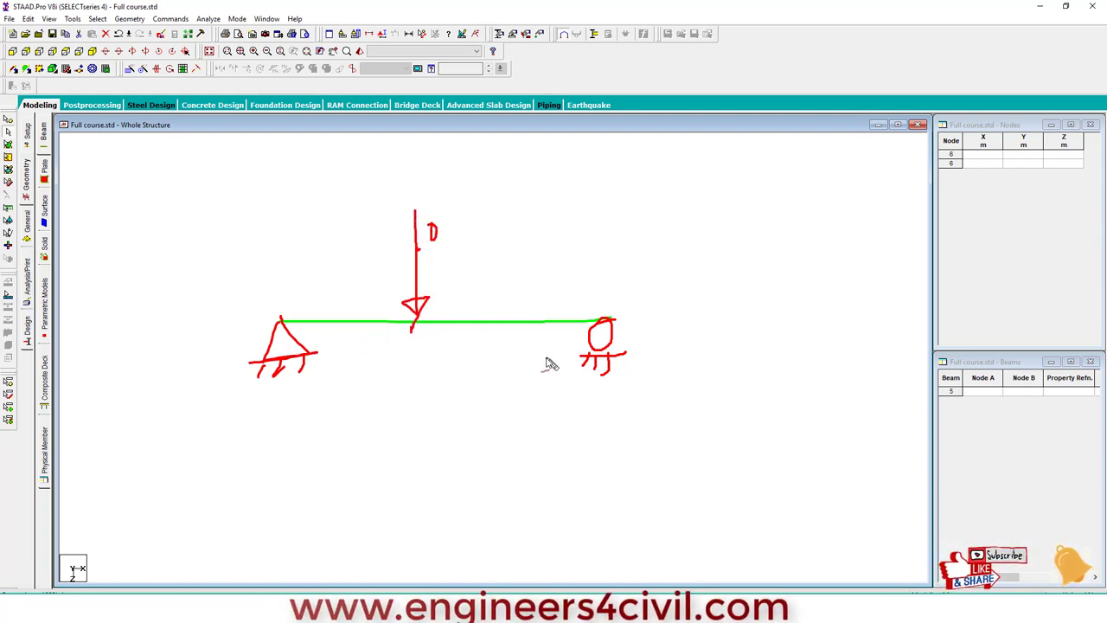
mouse_move(737, 199)
left_mouse_down()
mouse_move(830, 301)
mouse_move(711, 204)
left_mouse_up()
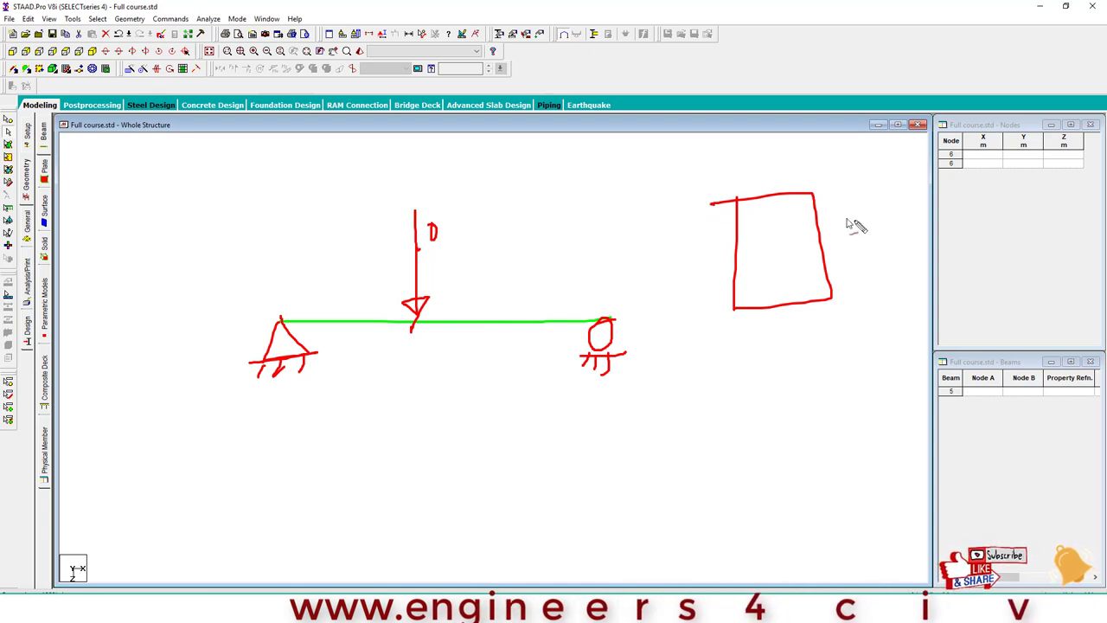
left_click_drag(848, 221, 839, 249)
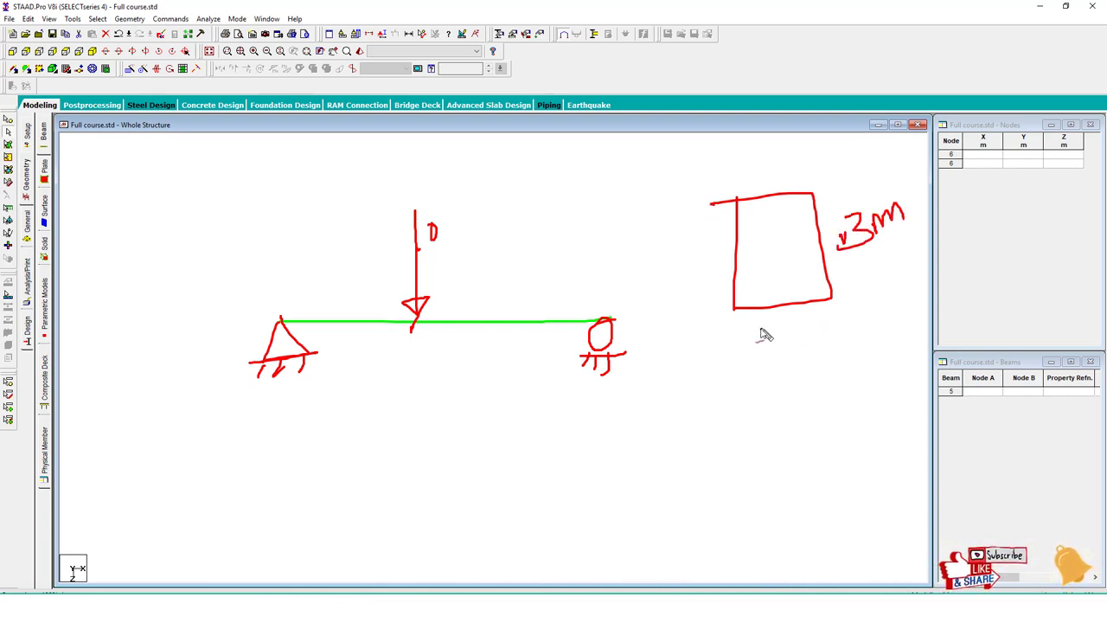
left_click_drag(789, 333, 839, 349)
mouse_move(901, 164)
left_mouse_down()
mouse_move(905, 409)
mouse_move(932, 194)
left_mouse_up()
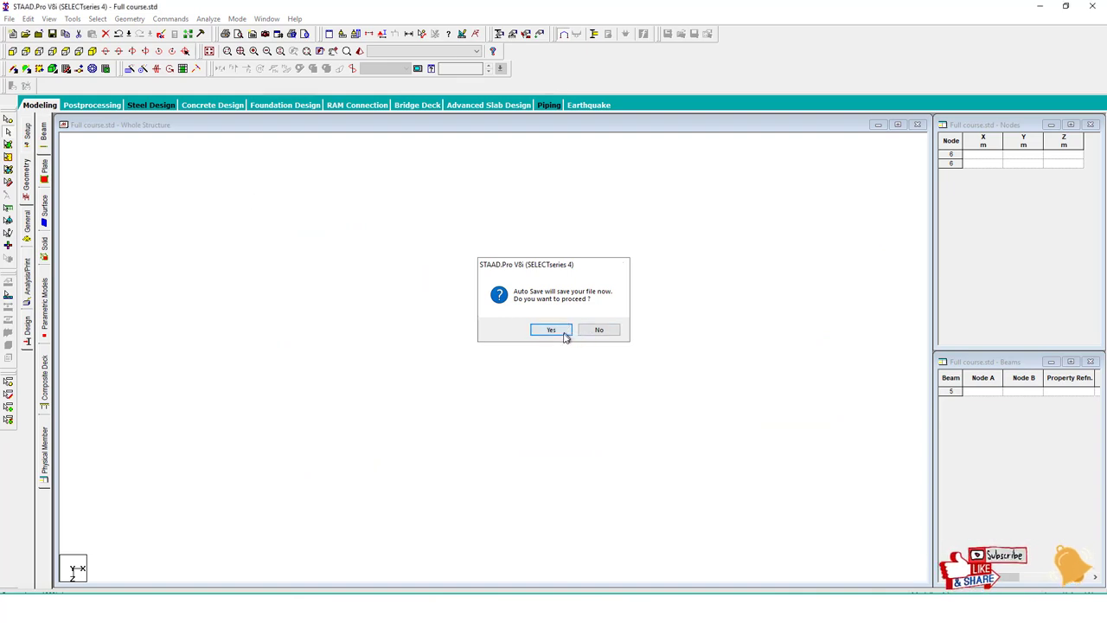
Accept the auto save and enter node 1 at 0, 0, 0 in the Nodes table
left_click(564, 335)
left_click(467, 328)
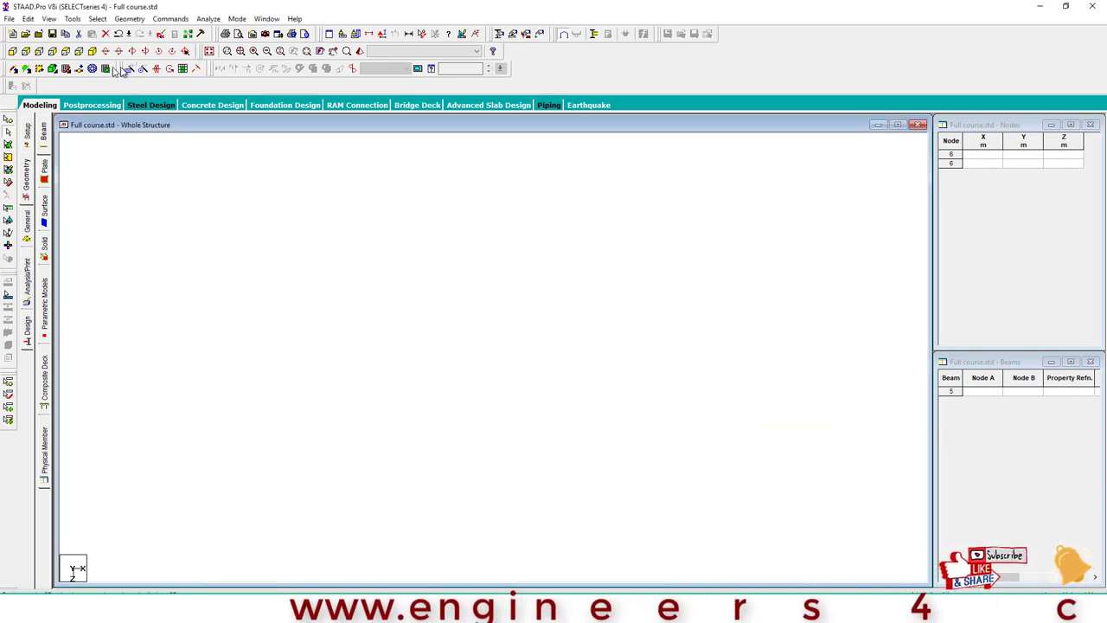
left_click(65, 69)
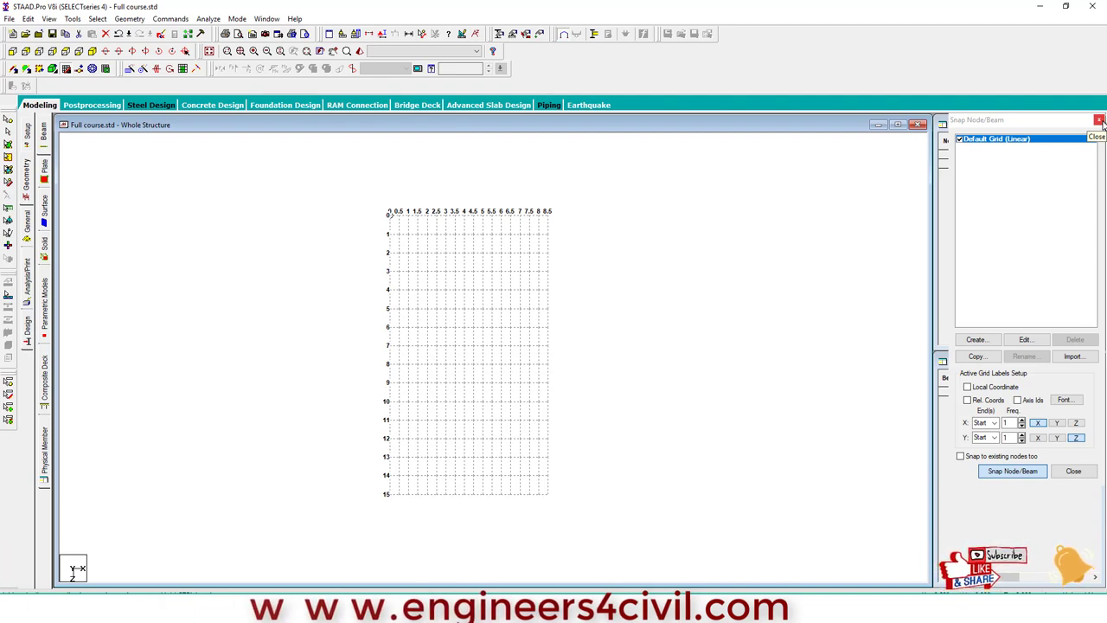
left_click(1101, 120)
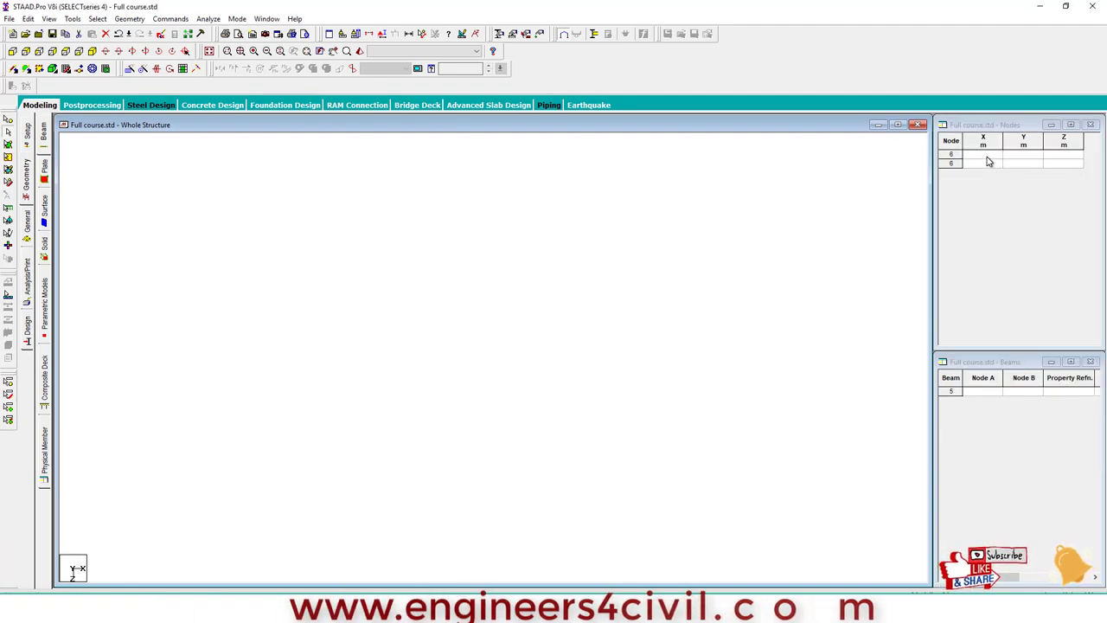
left_click(989, 162)
type("0.000")
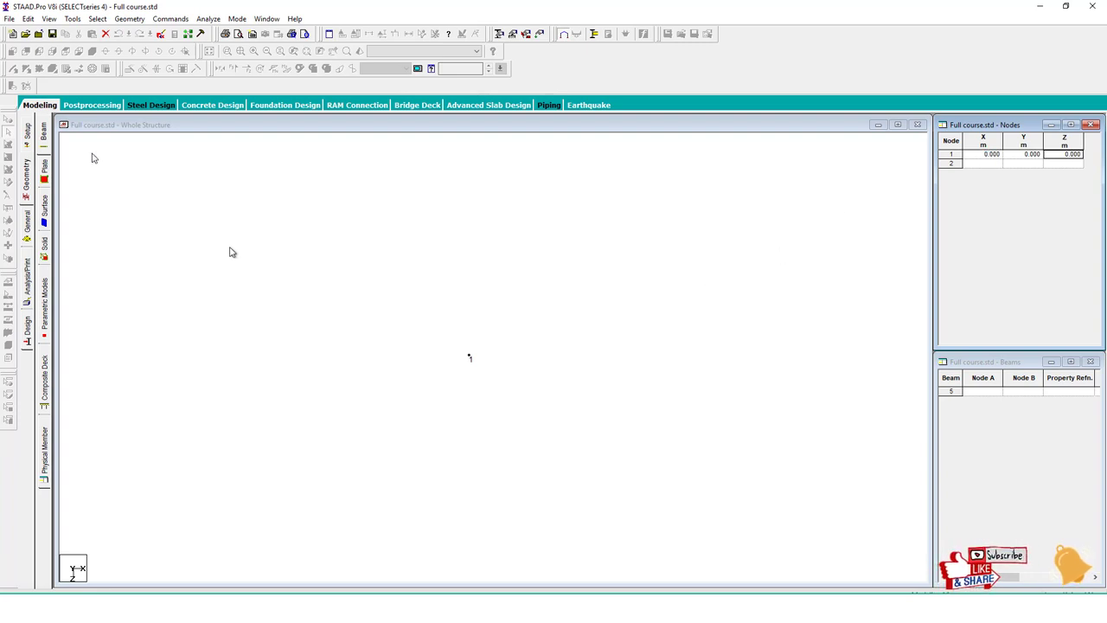
Select node 1 and repeat it 10 m along X to create beam 1
left_click(23, 128)
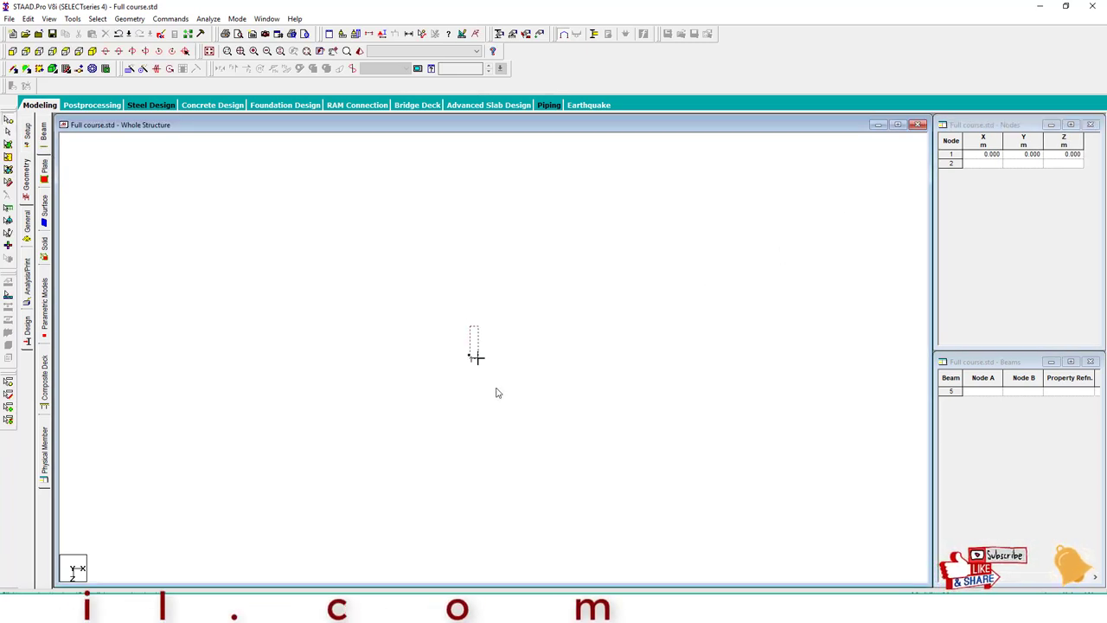
left_click_drag(418, 314, 502, 383)
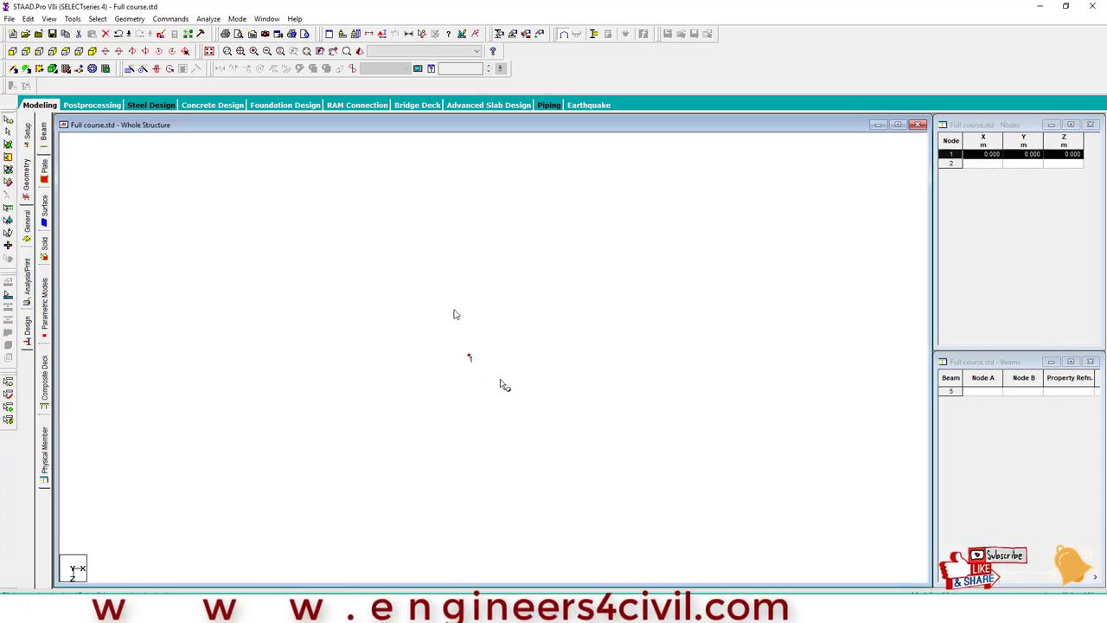
left_click(144, 70)
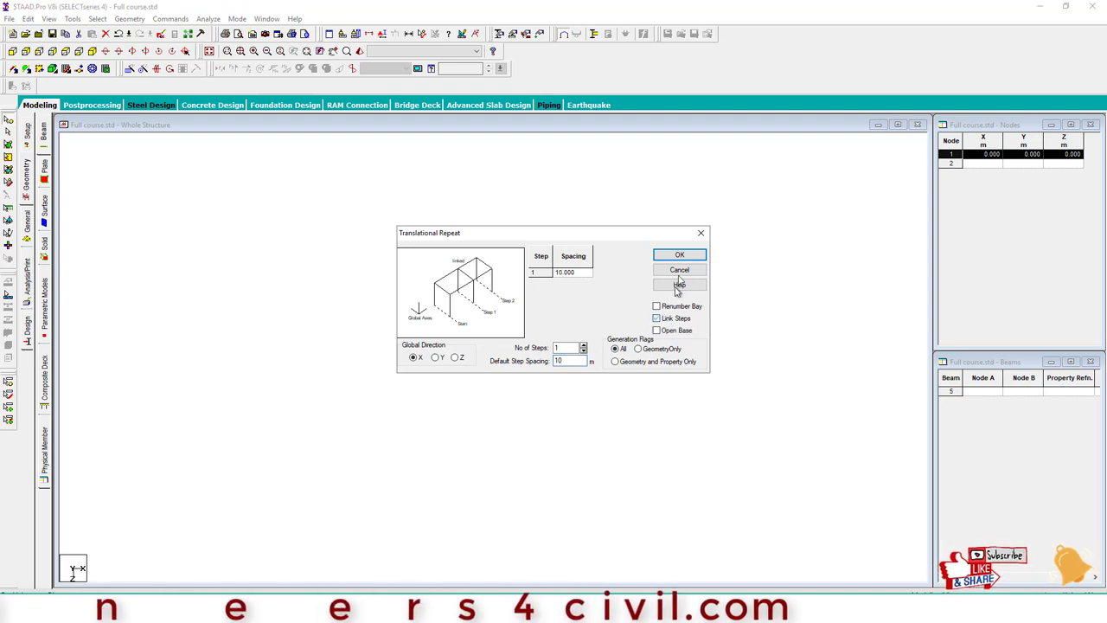
left_click(680, 255)
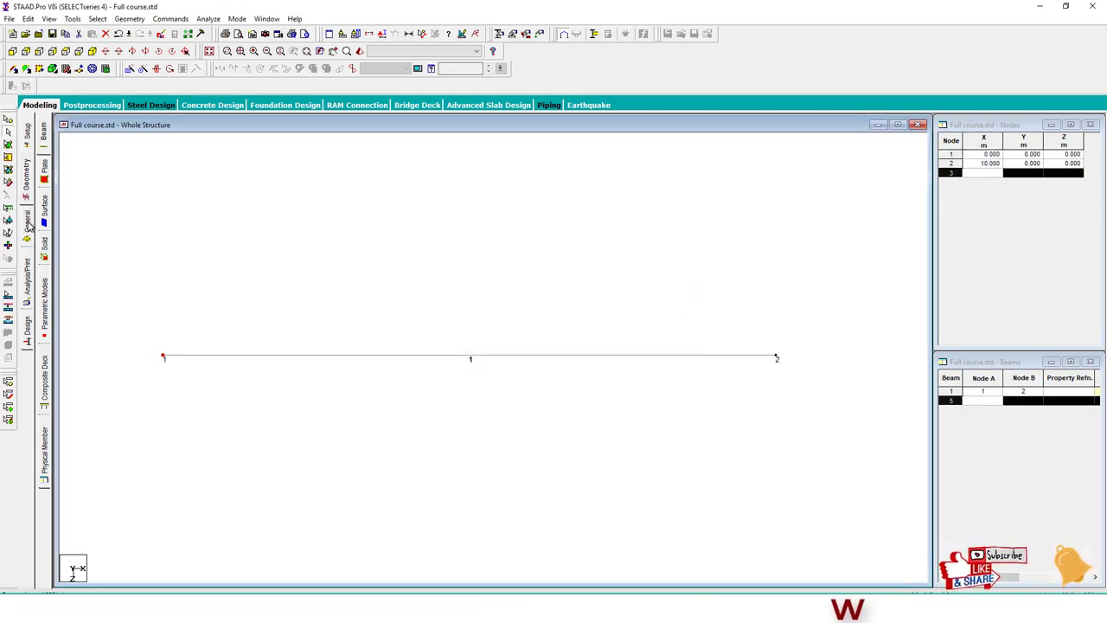
left_click(28, 223)
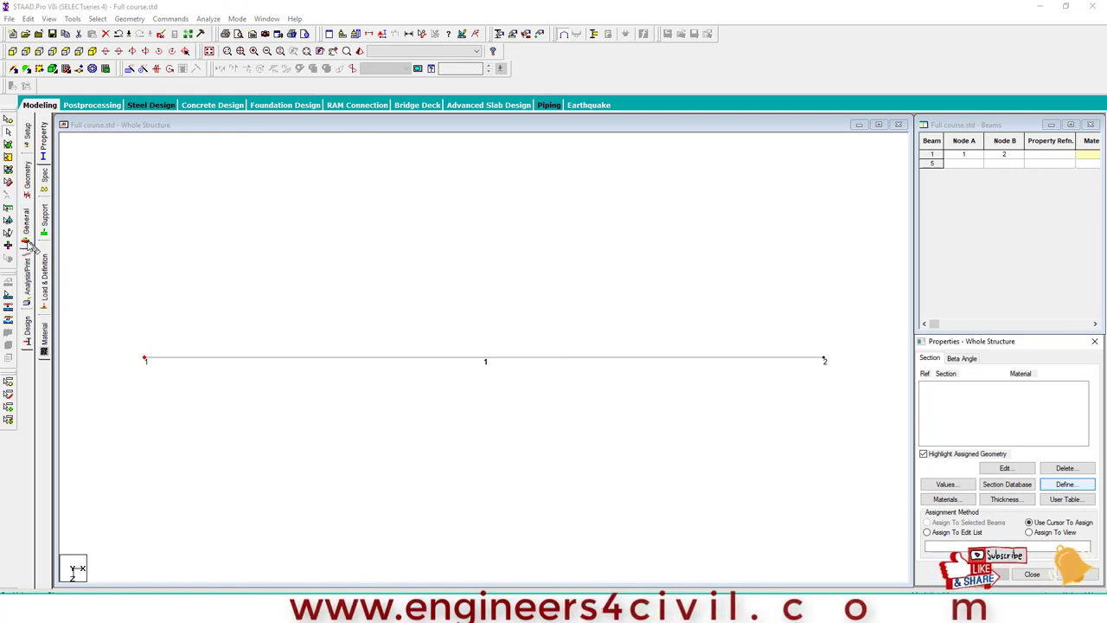
Define a rectangular 0.3 × 0.3 m section and add it to the property list
left_click_drag(31, 245, 32, 186)
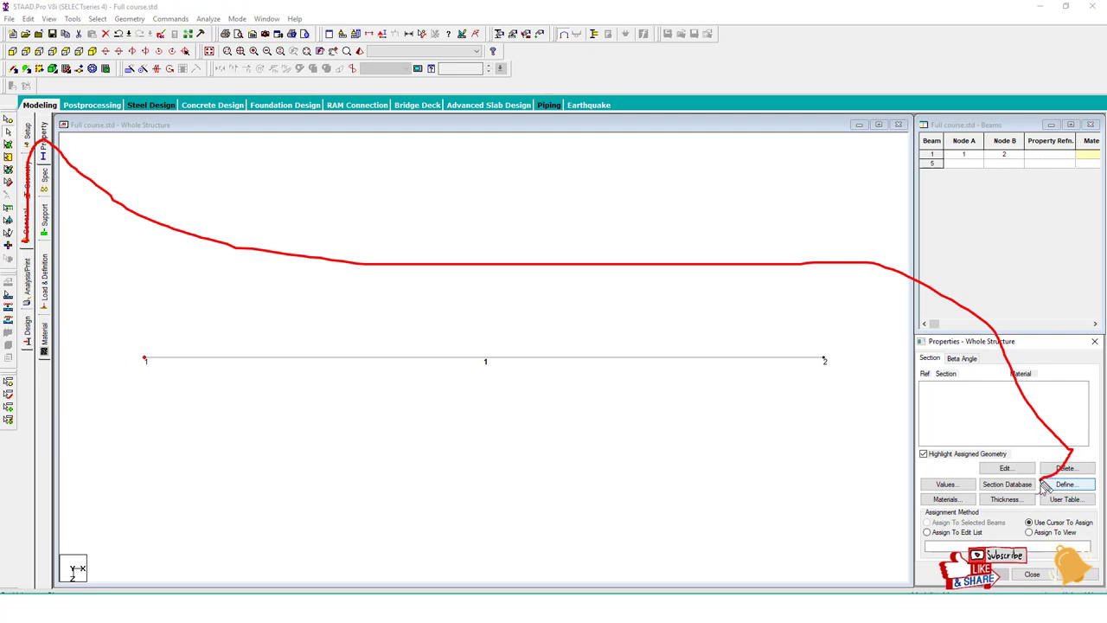
left_click_drag(1045, 486, 1048, 481)
key("Escape")
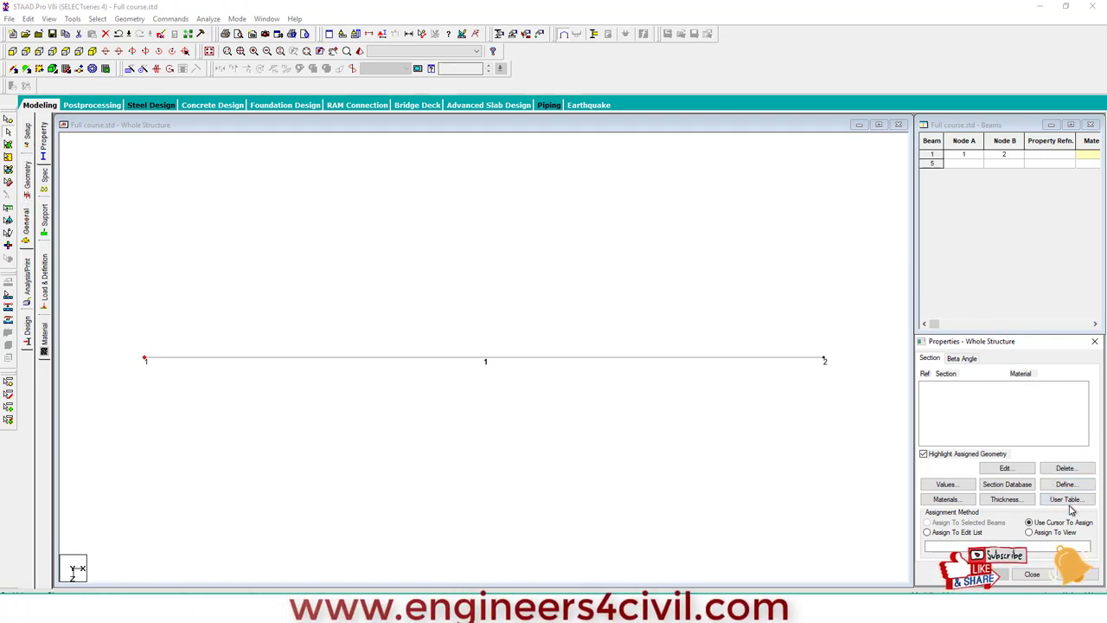
left_click(1066, 485)
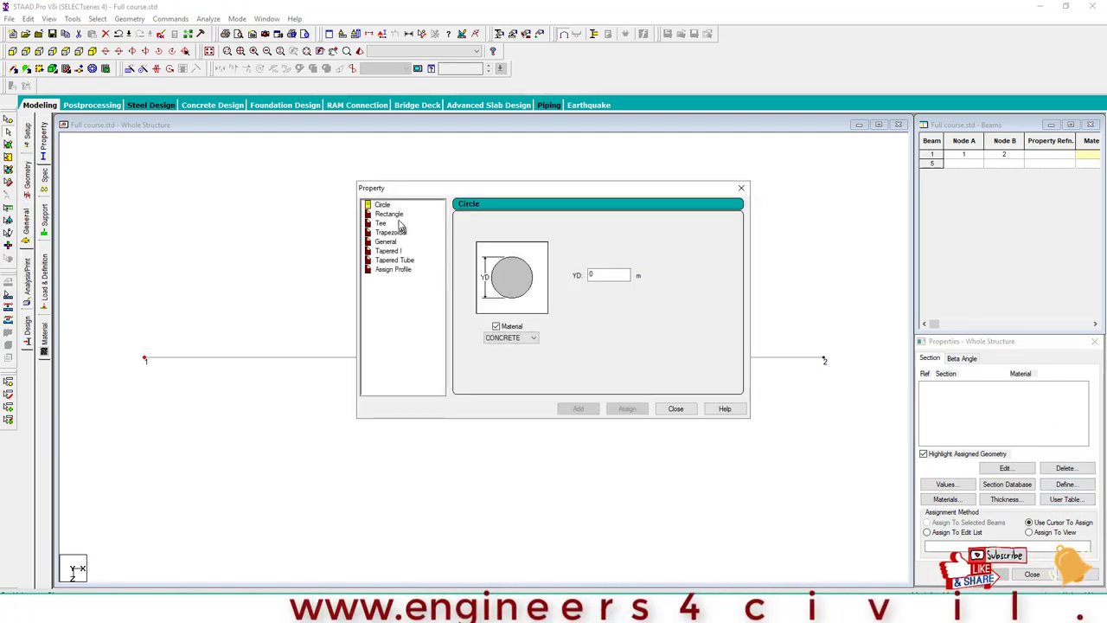
left_click(391, 214)
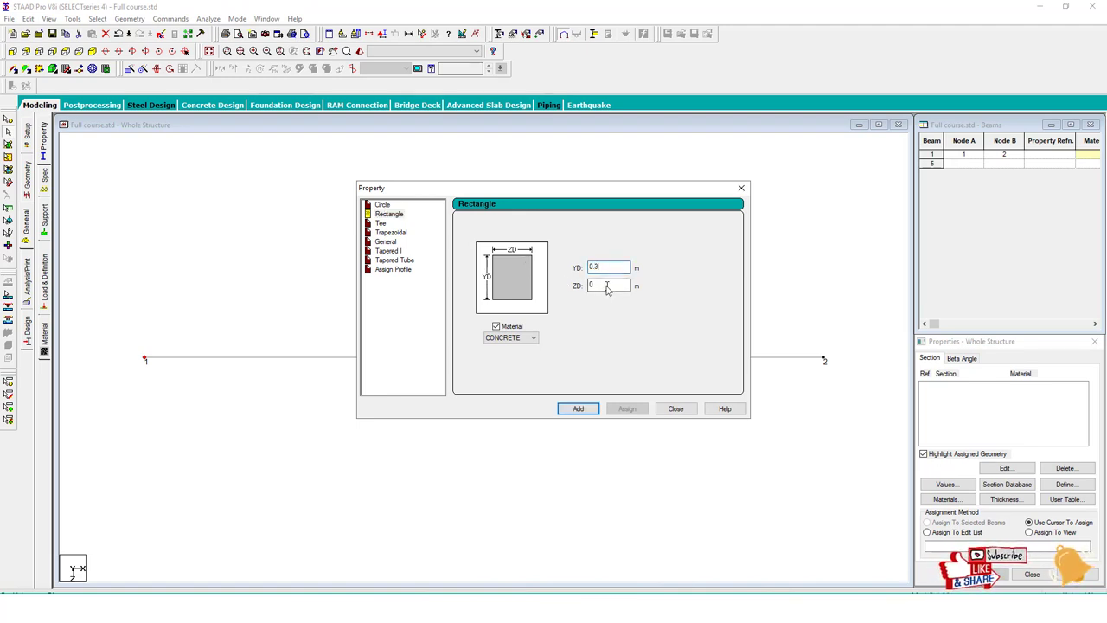
type(".3")
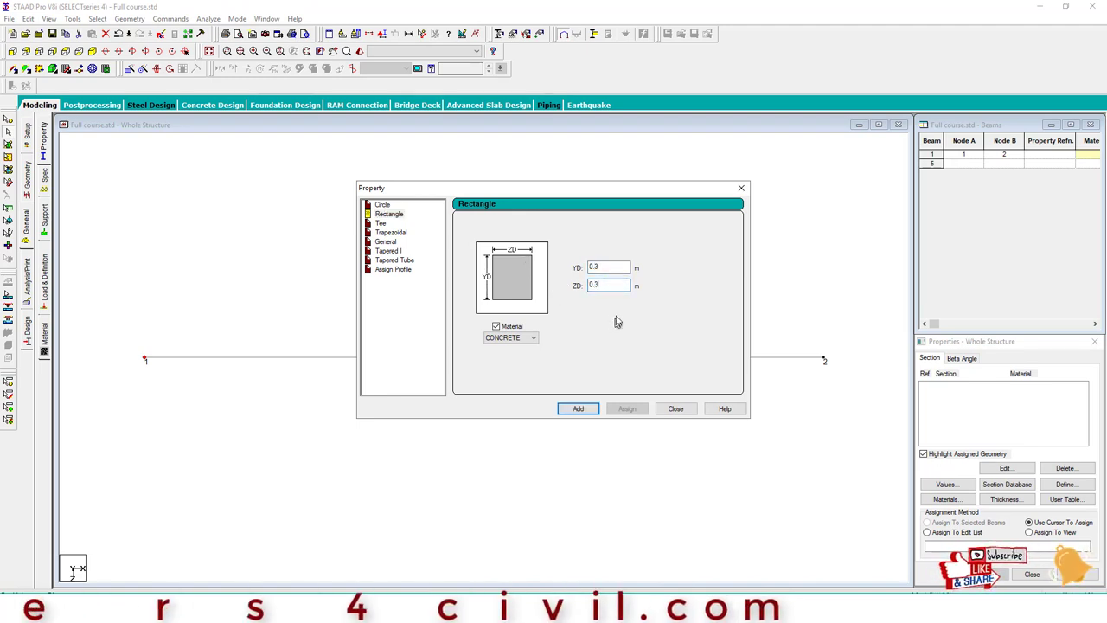
left_click(578, 408)
left_click(674, 411)
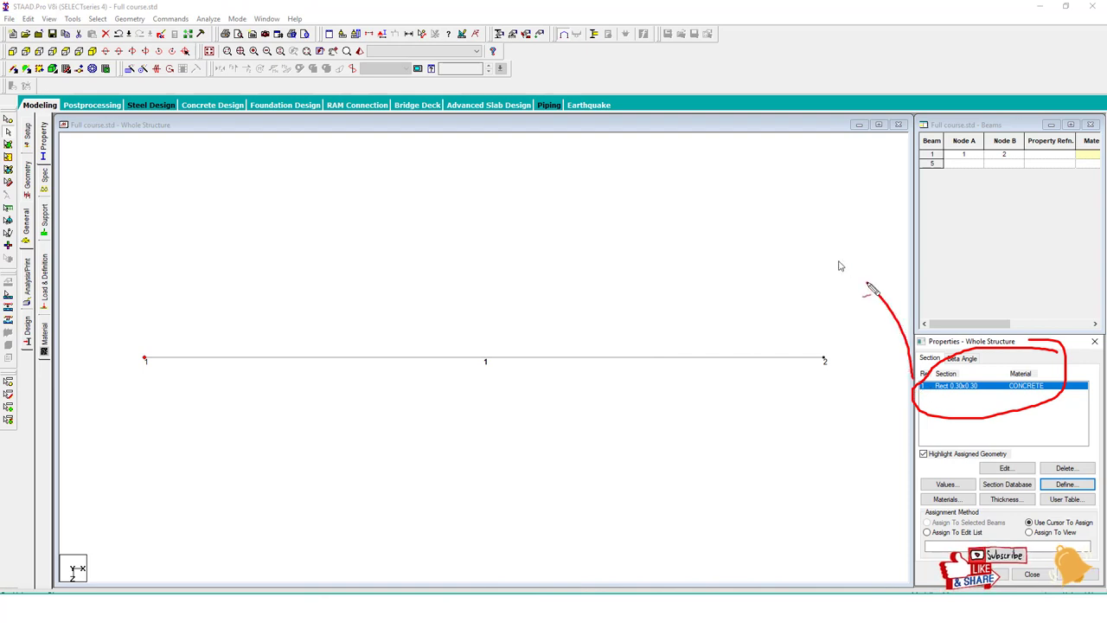
Select beam 1 and set the section to assign to selected beams
left_click_drag(662, 303, 660, 328)
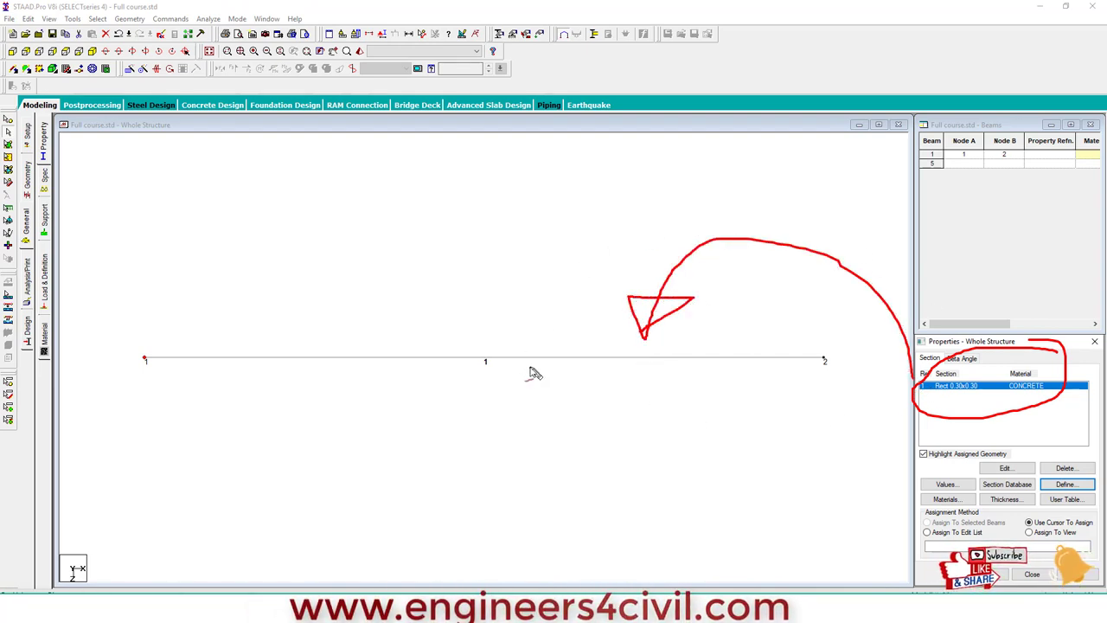
key("Escape")
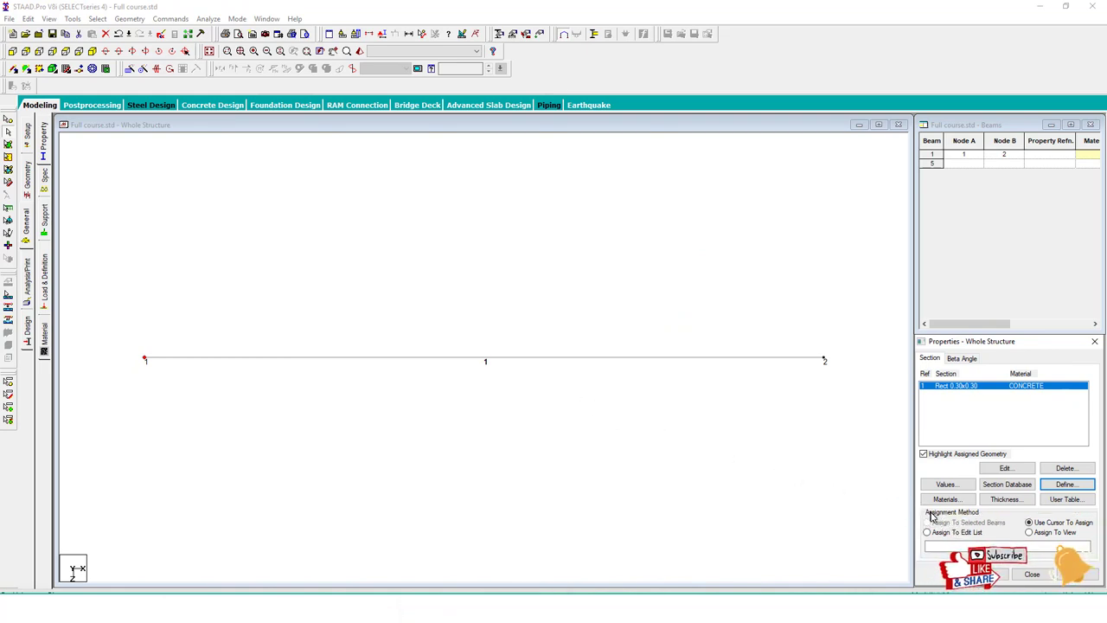
left_click(749, 360)
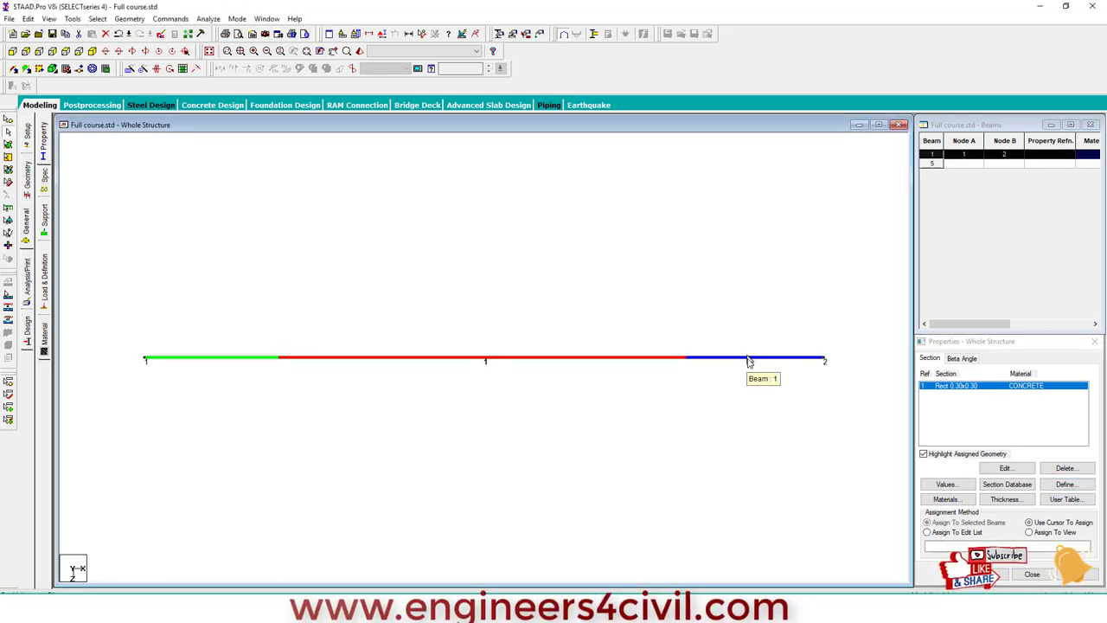
left_click(927, 522)
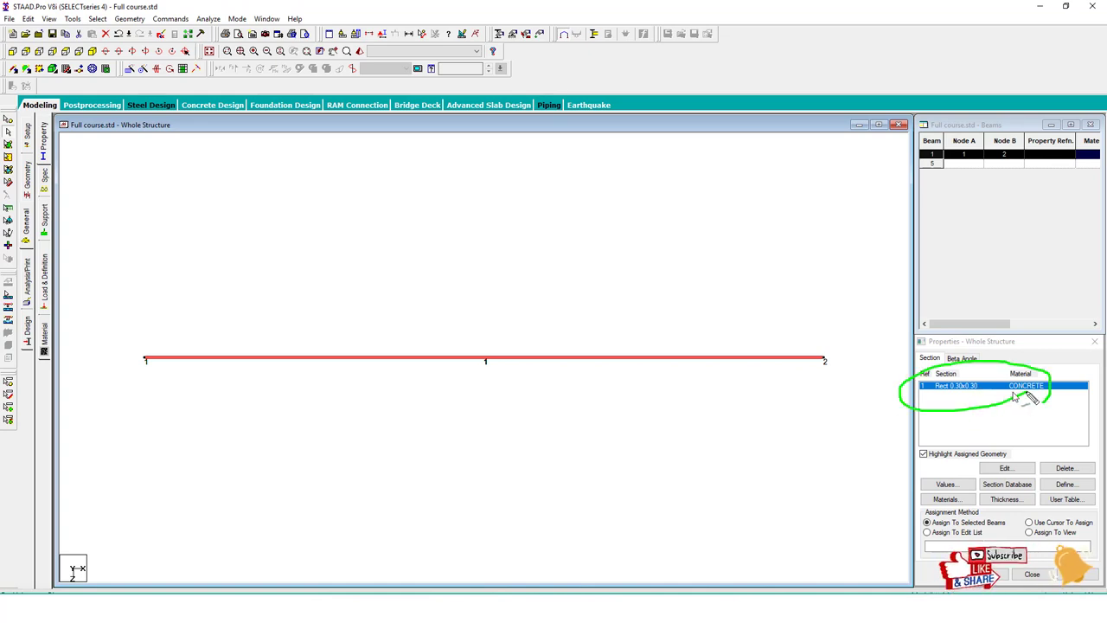
mouse_move(906, 387)
left_mouse_down()
mouse_move(776, 265)
mouse_move(712, 351)
mouse_move(707, 321)
mouse_move(718, 365)
left_mouse_up()
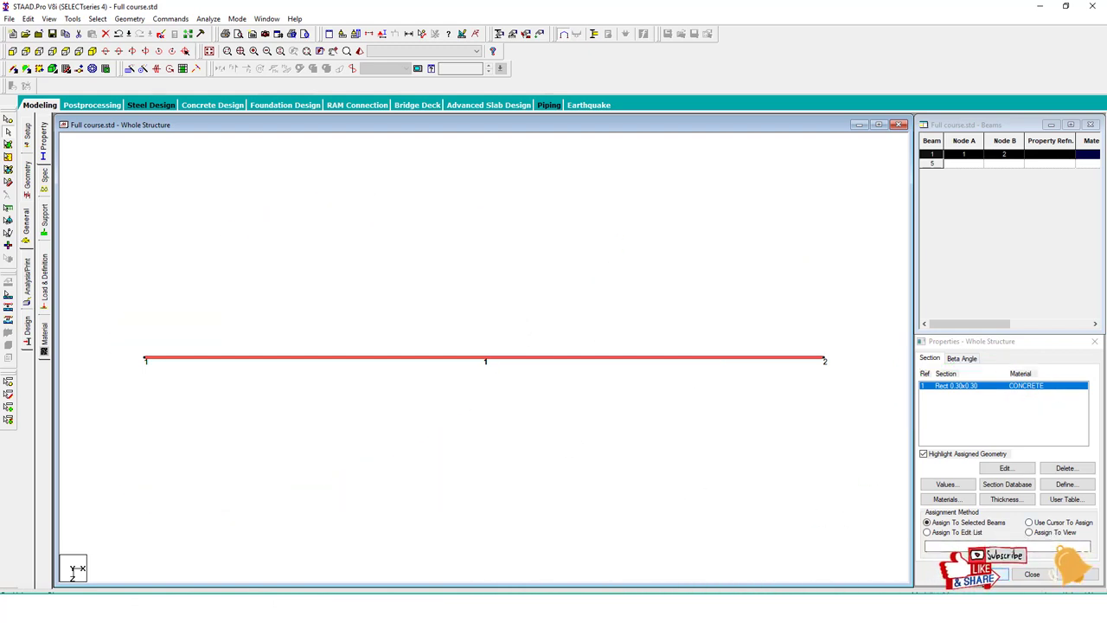
Assign Rect 0.30x0.30 to beam 1 in several ways, undoing each assignment
left_click(982, 574)
left_click(1021, 490)
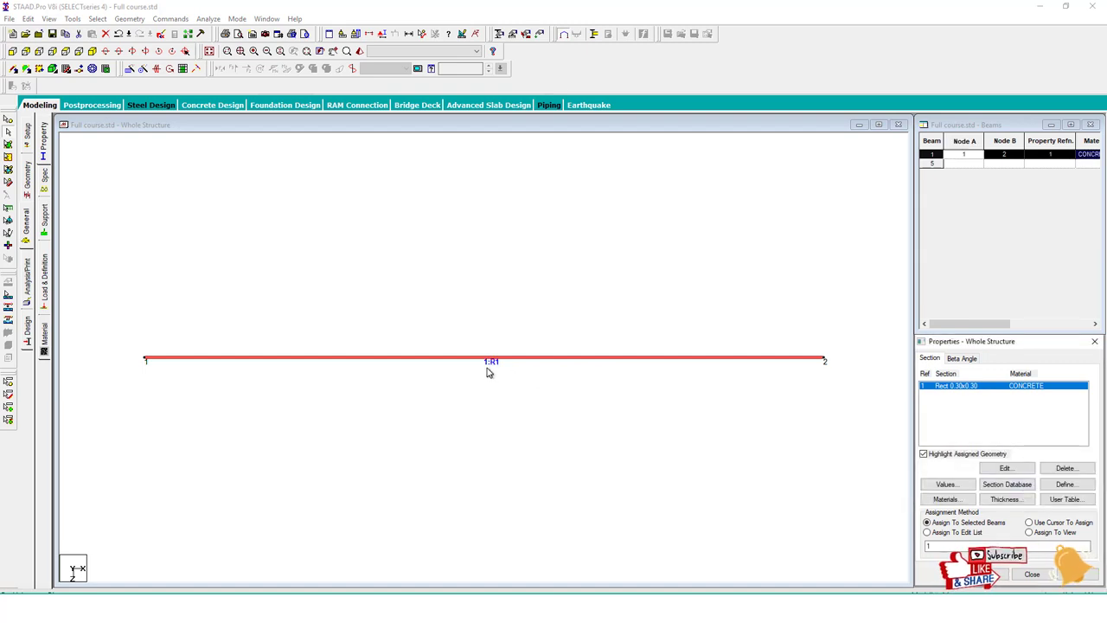
left_click(530, 409)
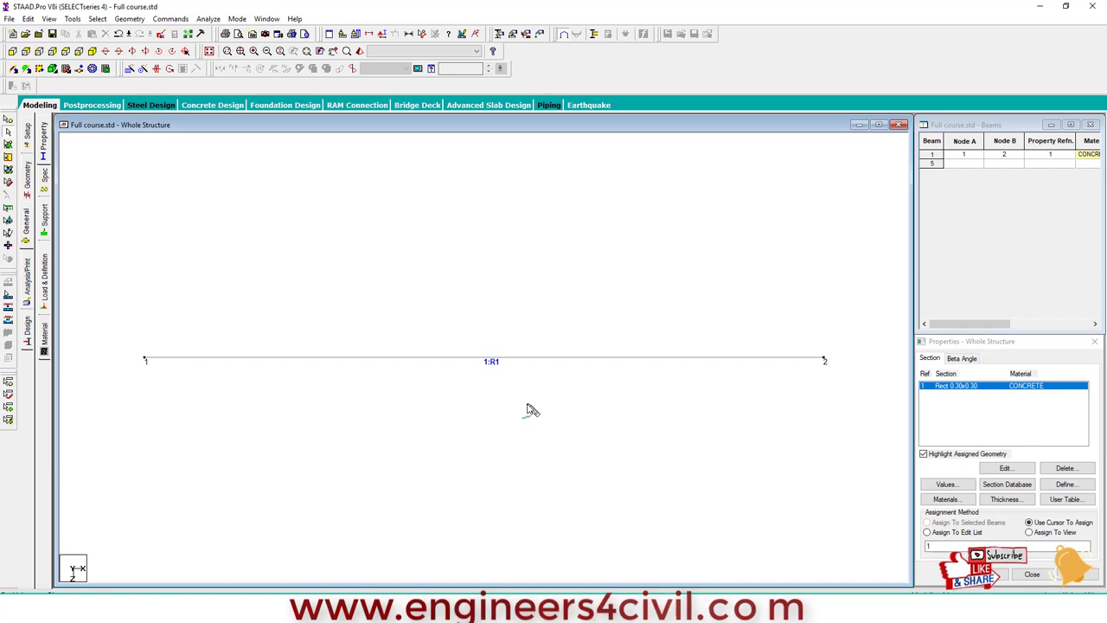
key("ctrl+z")
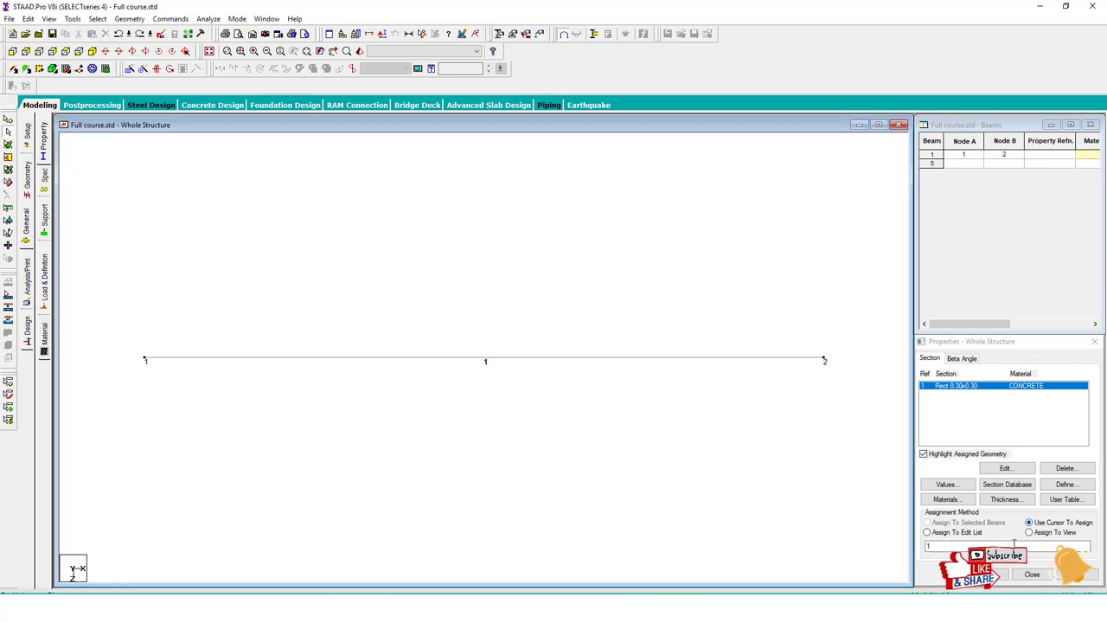
left_click(800, 360)
key("ctrl+z")
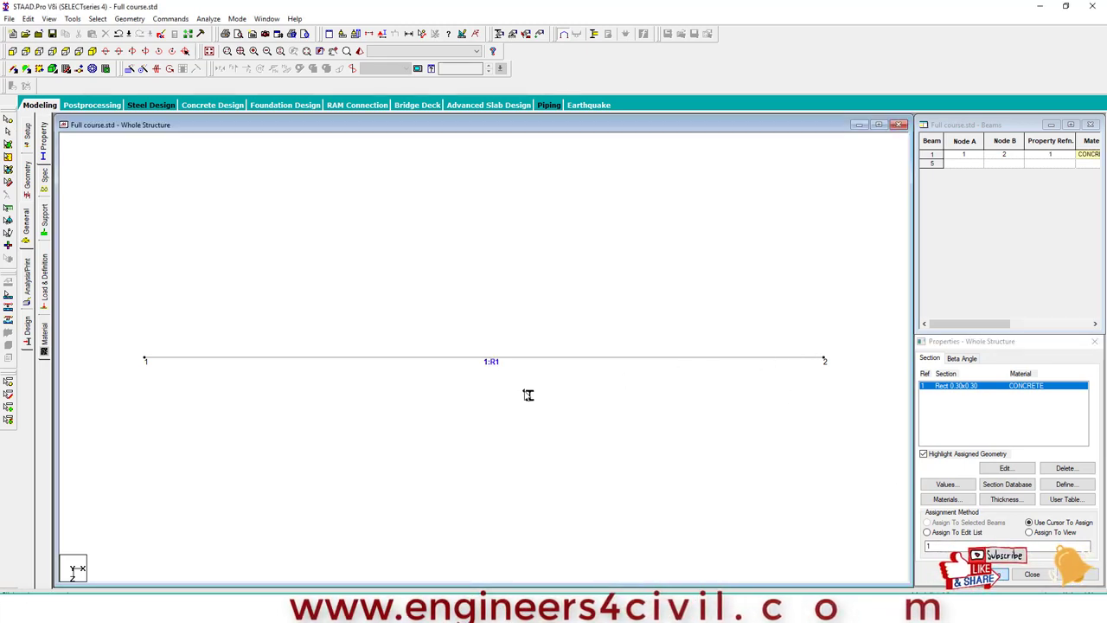
left_click(966, 536)
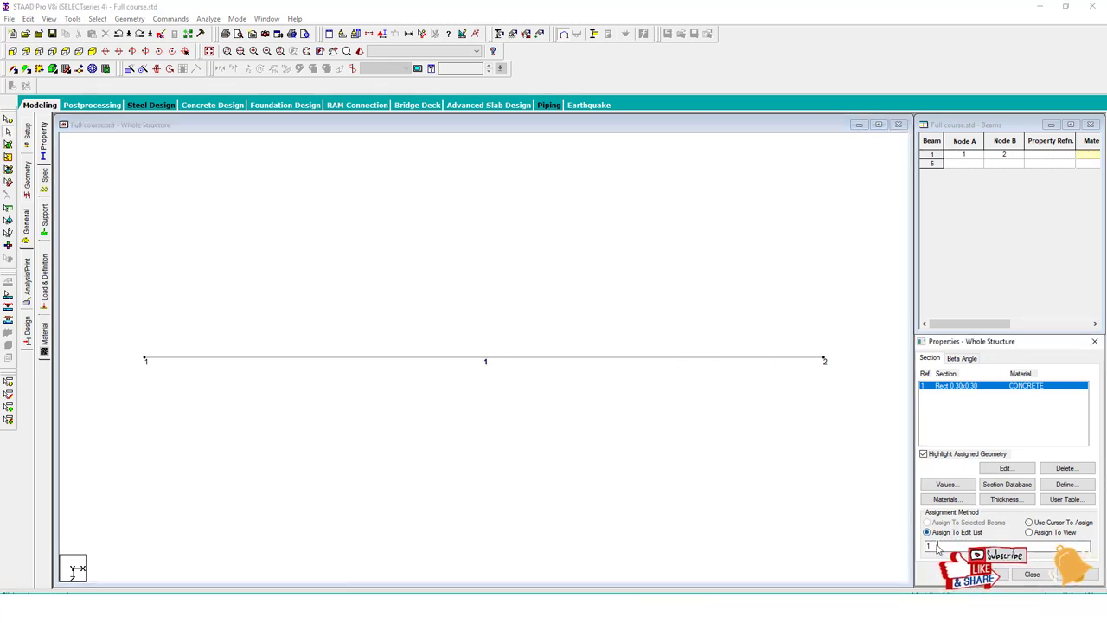
left_click(986, 574)
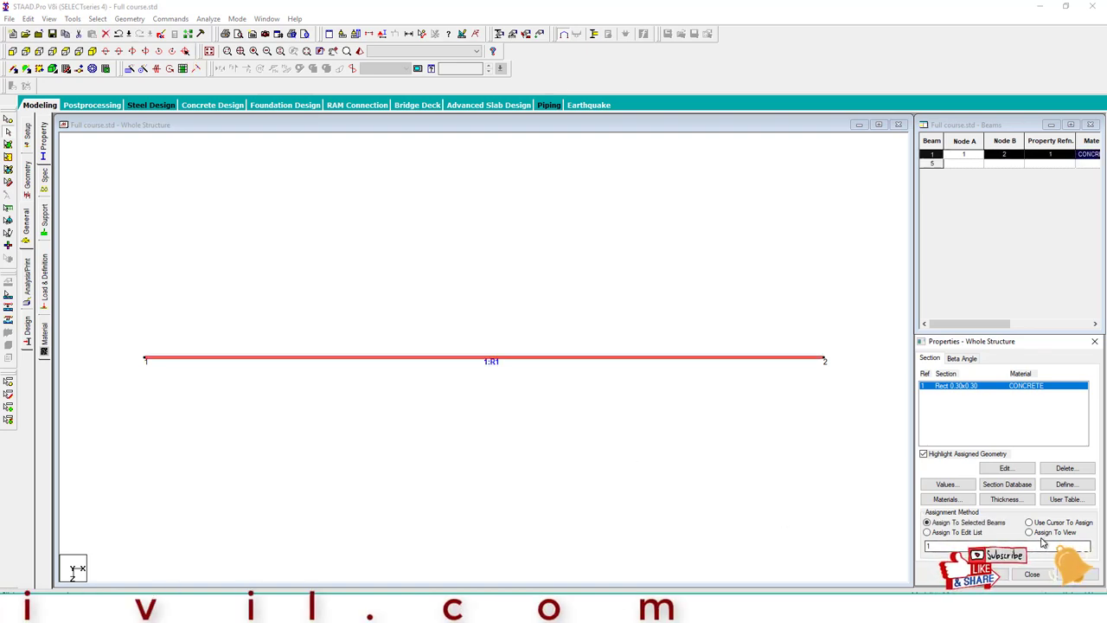
key("ctrl+z")
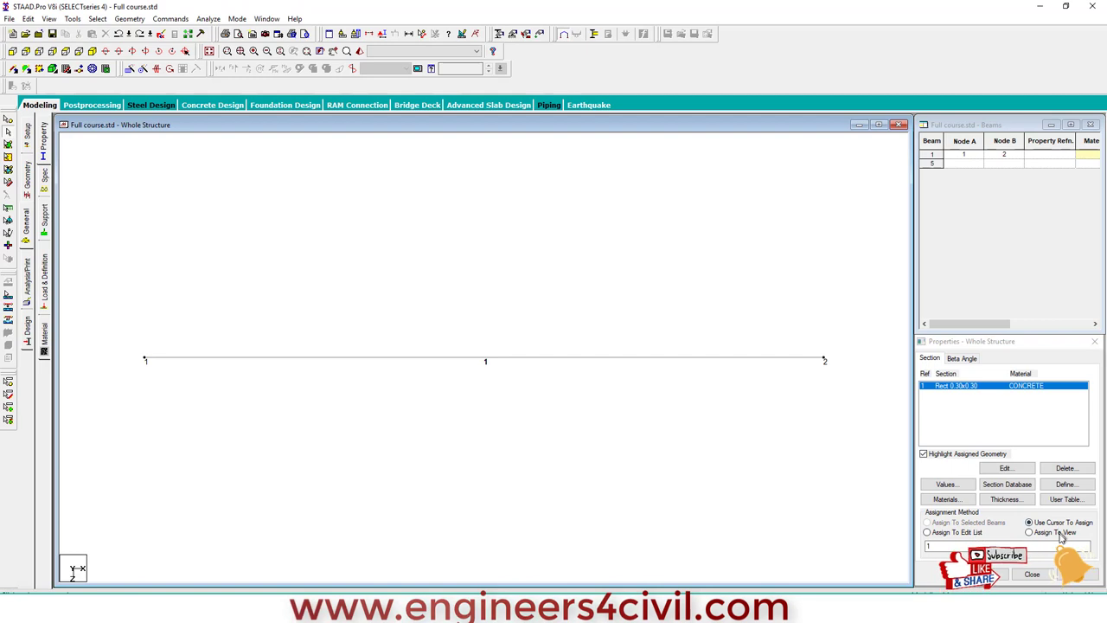
Try assigning Rect 0.30x0.30 to beam 1 once more, then return to the whole-structure view
left_click(1062, 534)
left_click(986, 573)
left_click(1014, 490)
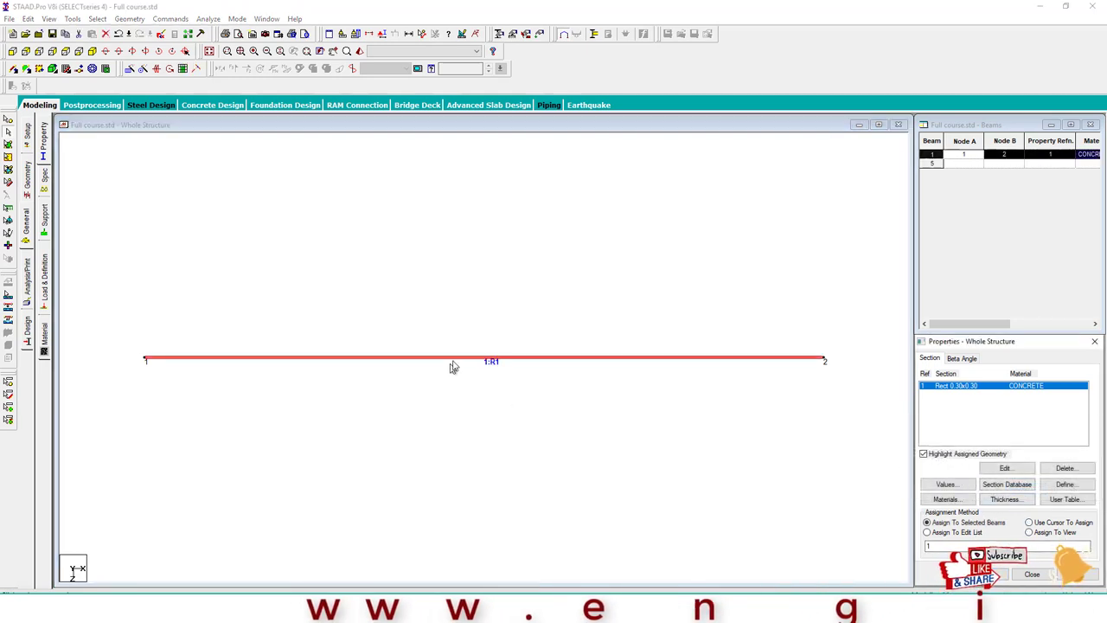
left_click(581, 429)
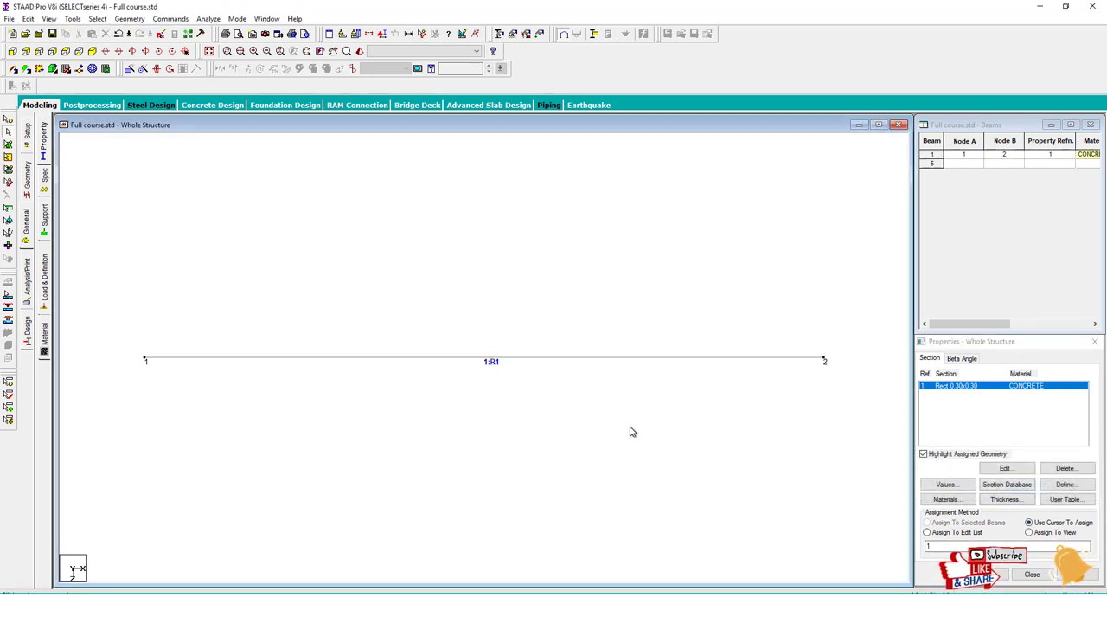
left_click(357, 51)
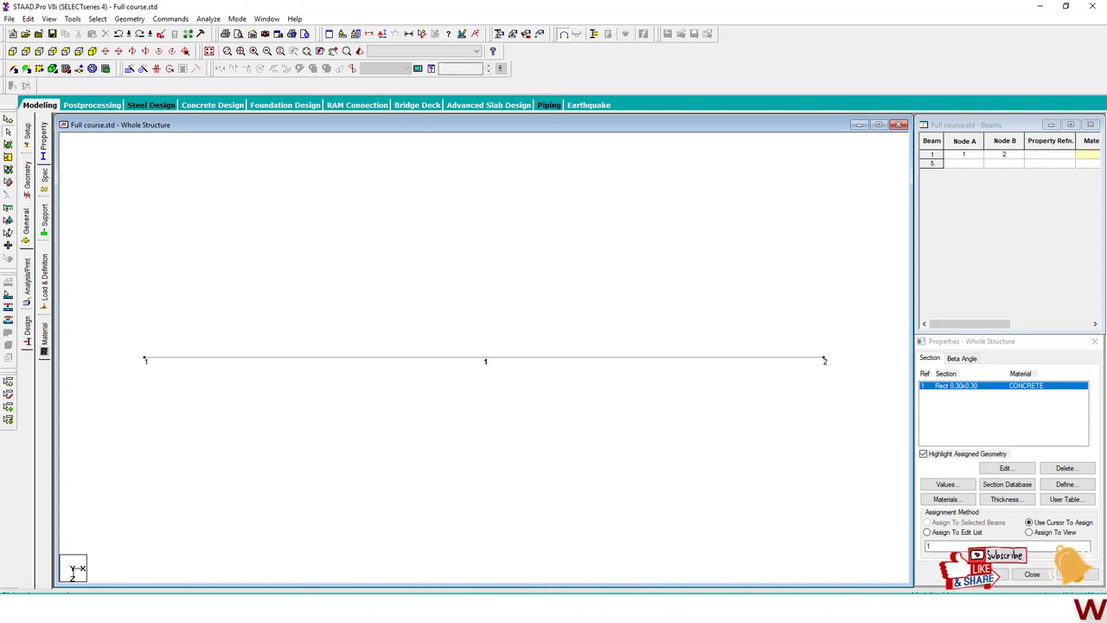
key("super+plus")
left_click(78, 176)
Inspect the beam model by rotating it in a 3D rendered view
left_click(78, 176)
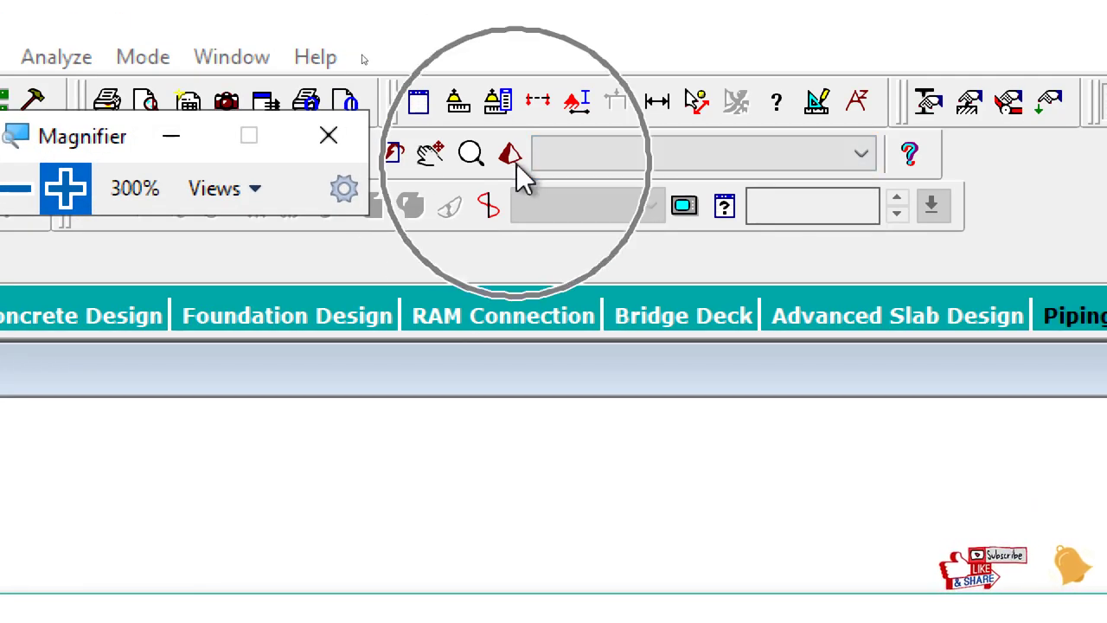
left_click(514, 158)
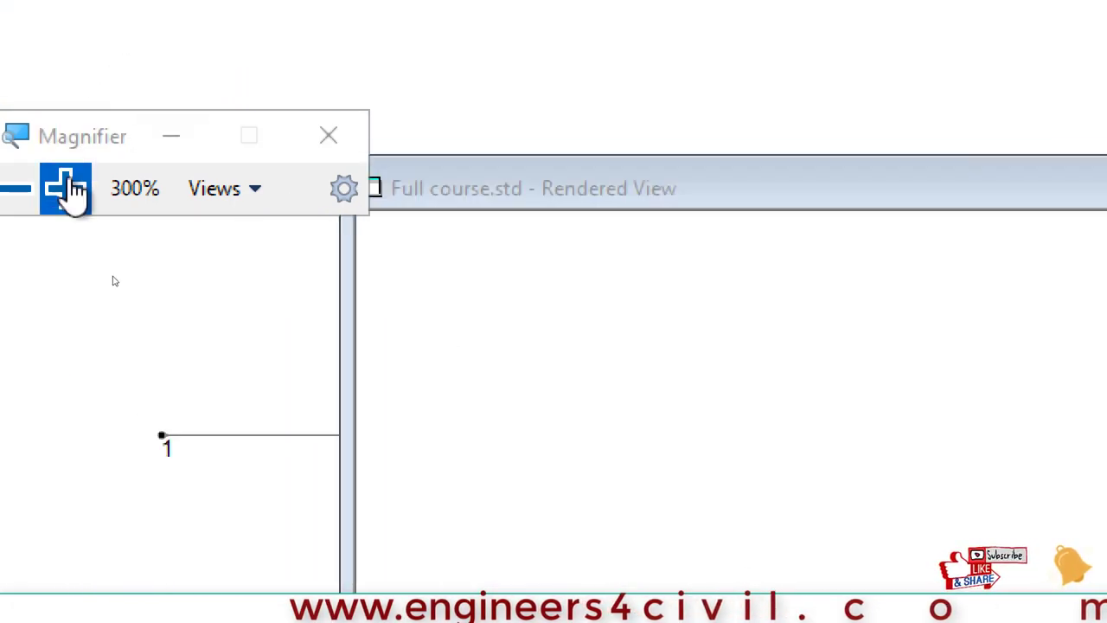
left_click(17, 188)
left_click(37, 255)
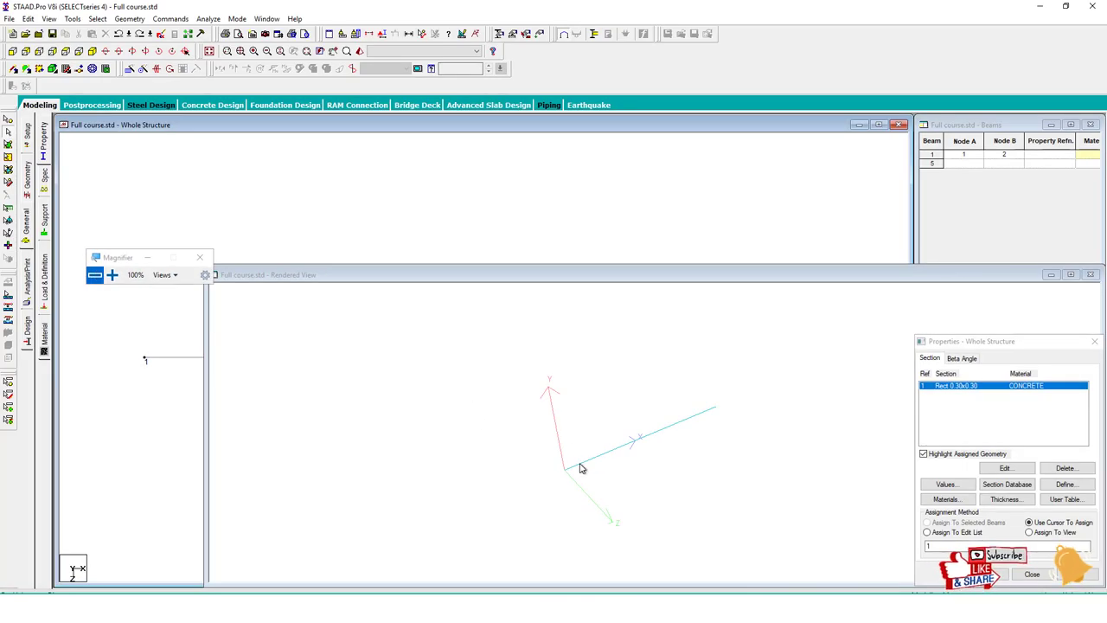
left_click_drag(581, 468, 609, 440)
mouse_move(767, 392)
left_mouse_down()
mouse_move(568, 338)
mouse_move(643, 437)
mouse_move(732, 389)
mouse_move(724, 352)
mouse_move(626, 421)
mouse_move(949, 327)
left_mouse_up()
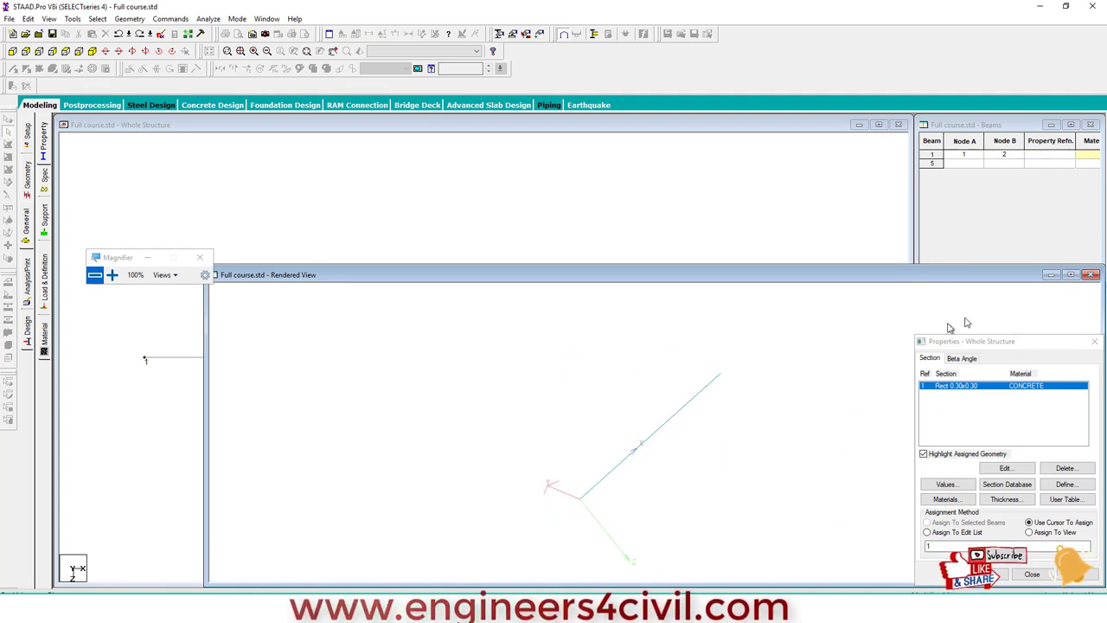
left_click(1092, 275)
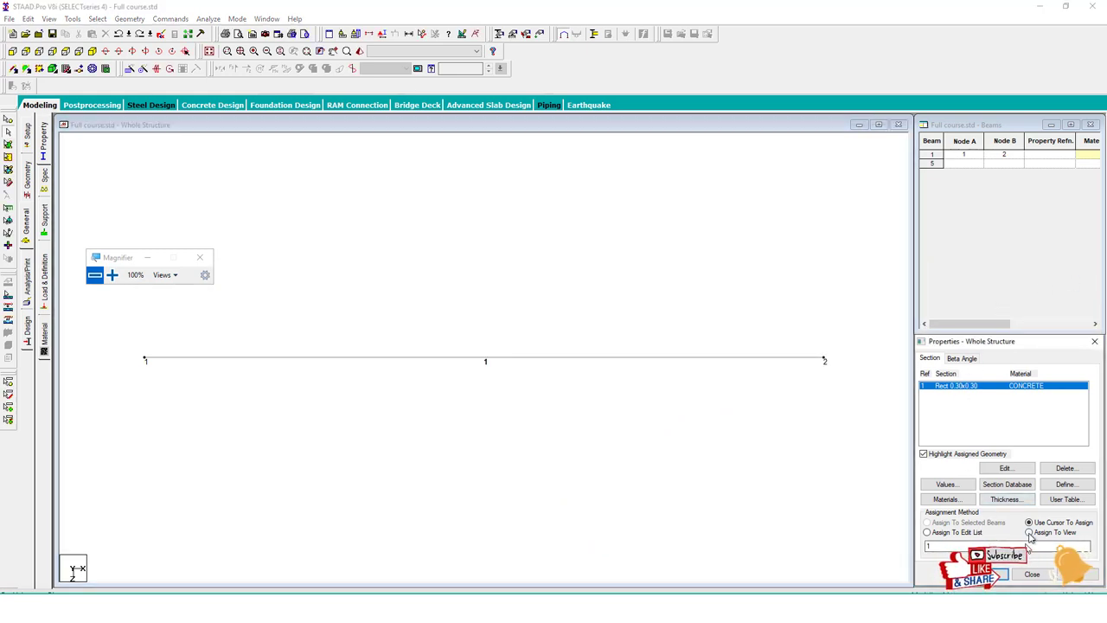
Assign the Rect 0.30x0.30 section to beam 1 and check the solid beam rendered
left_click(1073, 574)
left_click(1027, 490)
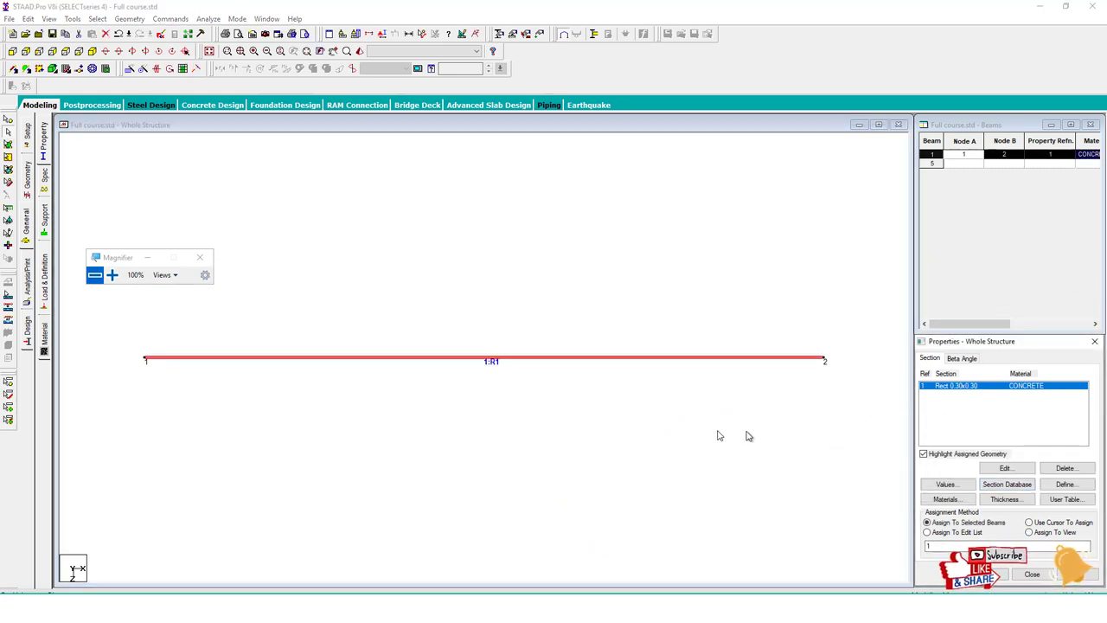
left_click(358, 33)
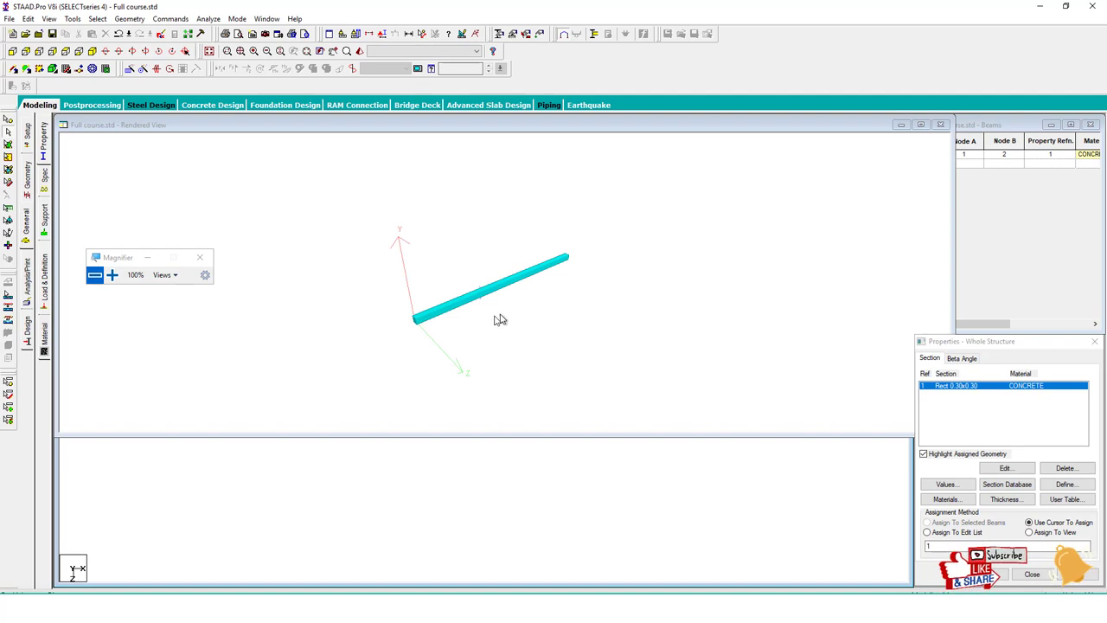
mouse_move(500, 320)
left_mouse_down()
mouse_move(684, 265)
mouse_move(465, 304)
mouse_move(482, 289)
mouse_move(418, 269)
mouse_move(456, 295)
mouse_move(458, 275)
mouse_move(485, 270)
left_mouse_up()
left_click(934, 126)
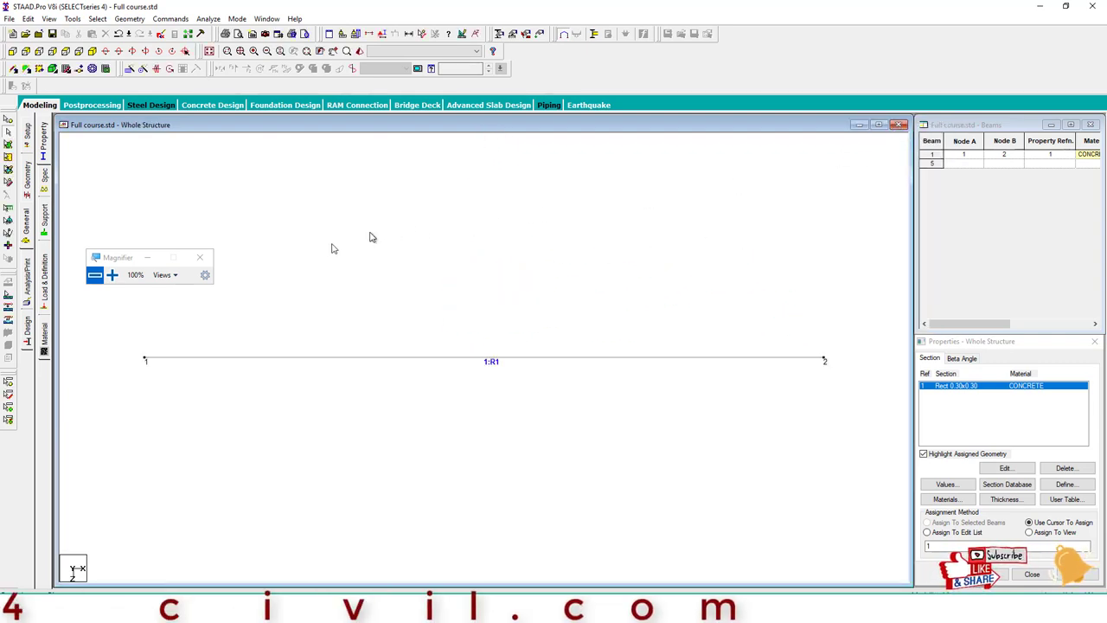
mouse_move(108, 257)
left_mouse_down()
mouse_move(207, 188)
mouse_move(251, 142)
left_mouse_up()
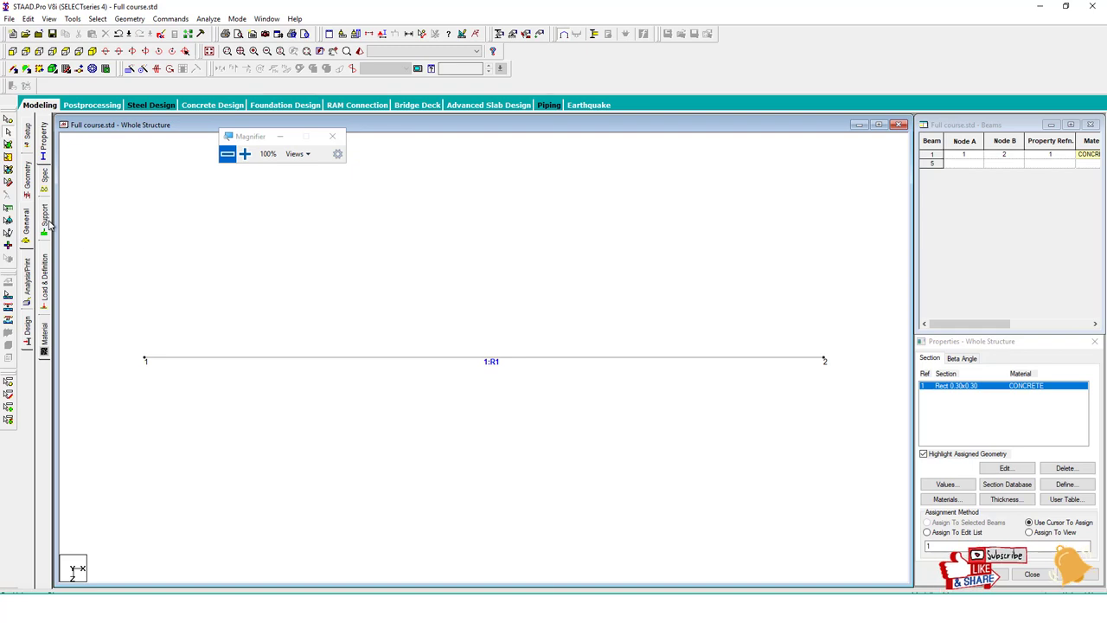
Delete the old Support 2 from the supports list
left_click(47, 222)
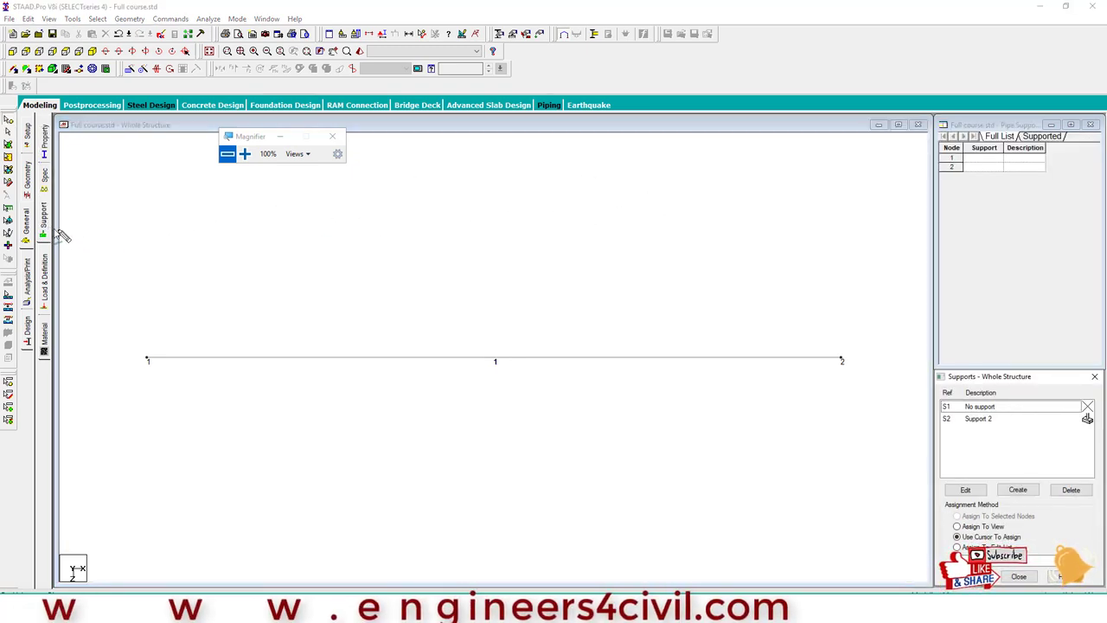
mouse_move(43, 223)
left_mouse_down()
mouse_move(1078, 236)
mouse_move(973, 395)
left_mouse_up()
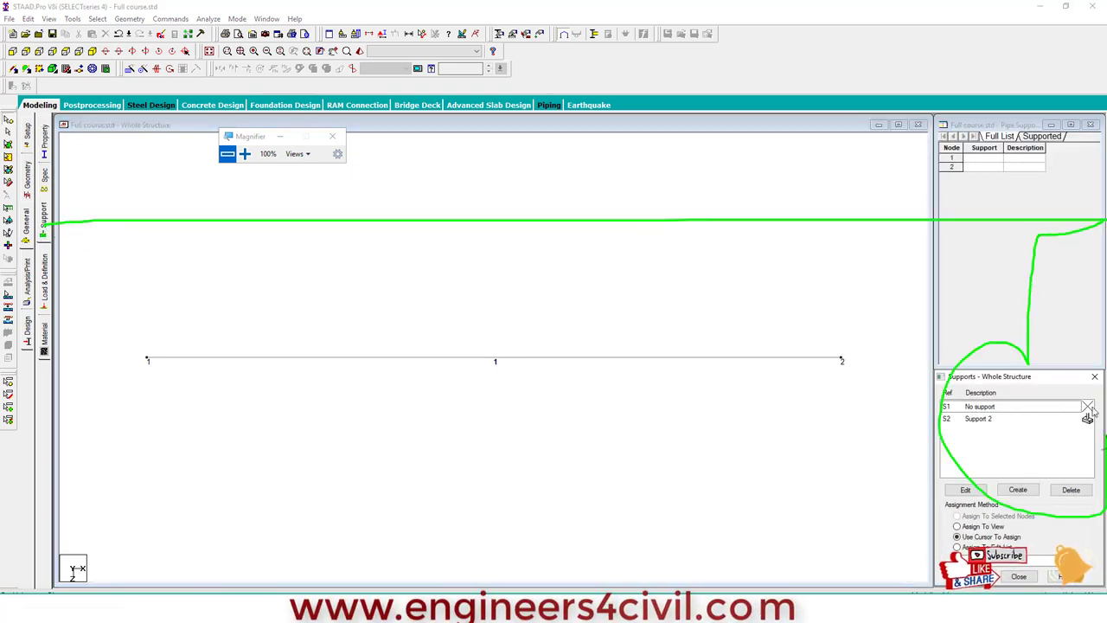
key("Escape")
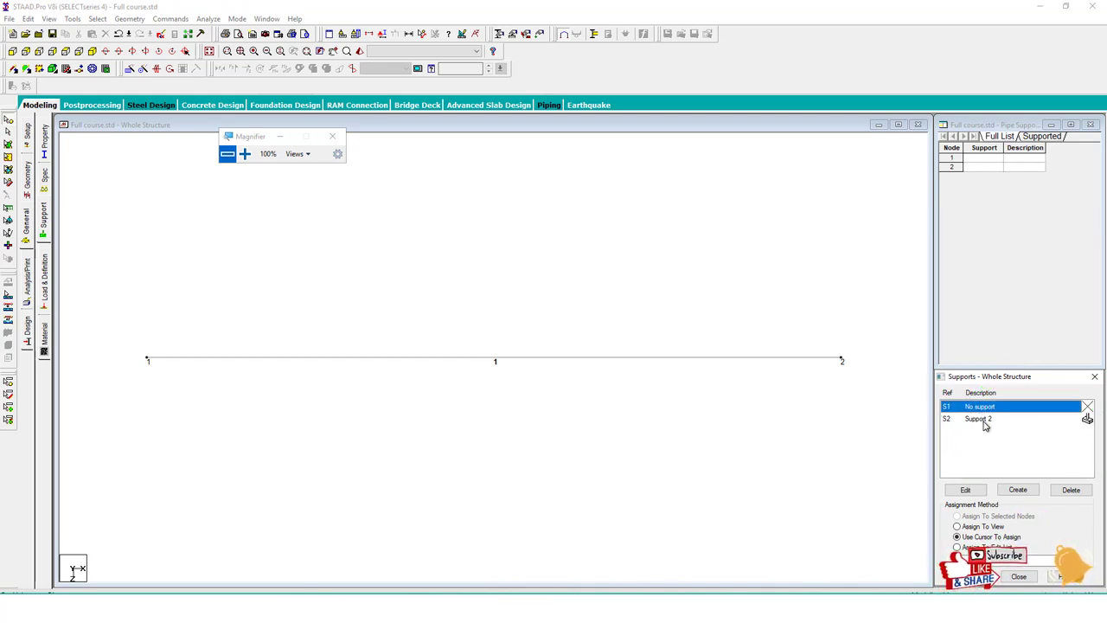
left_click(979, 419)
left_click(1071, 490)
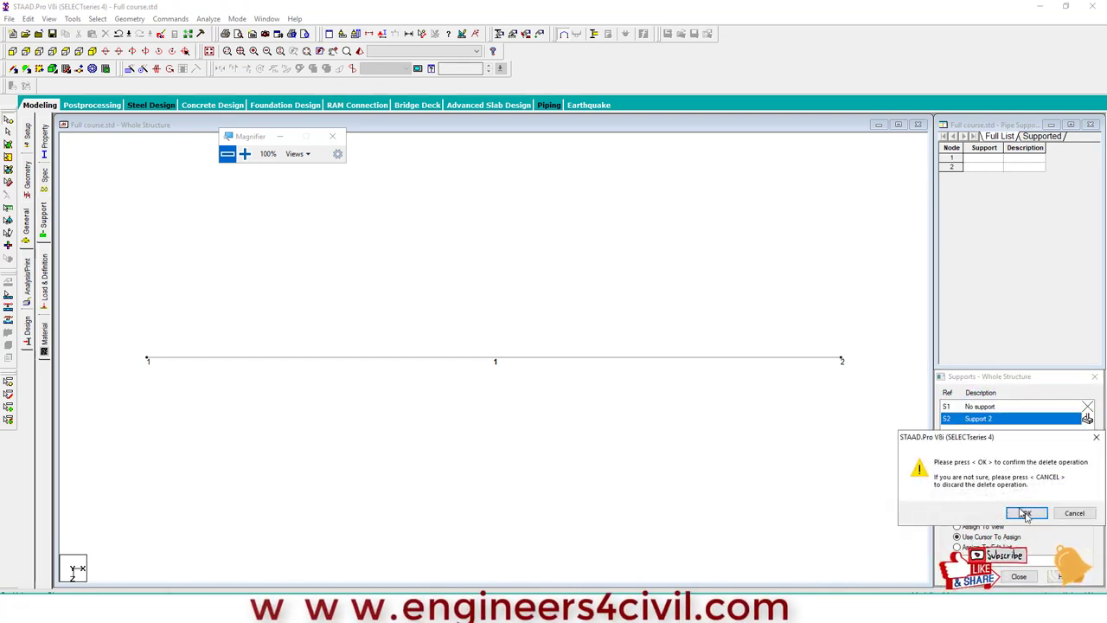
left_click(1026, 513)
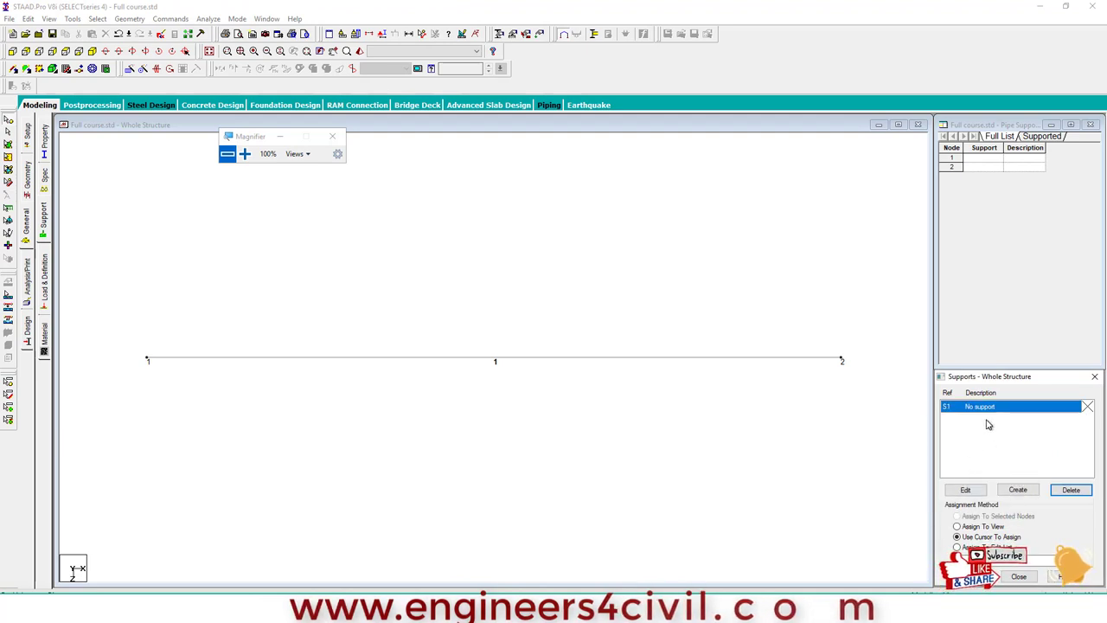
Create a pinned support and a fixed-but support releasing FX, FZ, MX and MY
left_click(1018, 489)
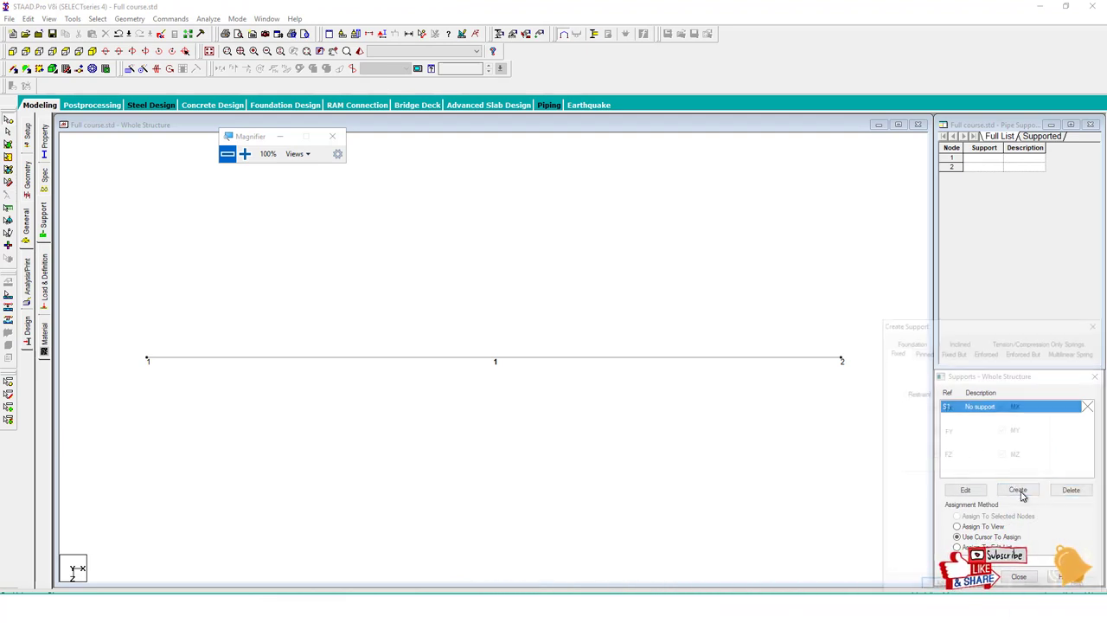
left_click(922, 351)
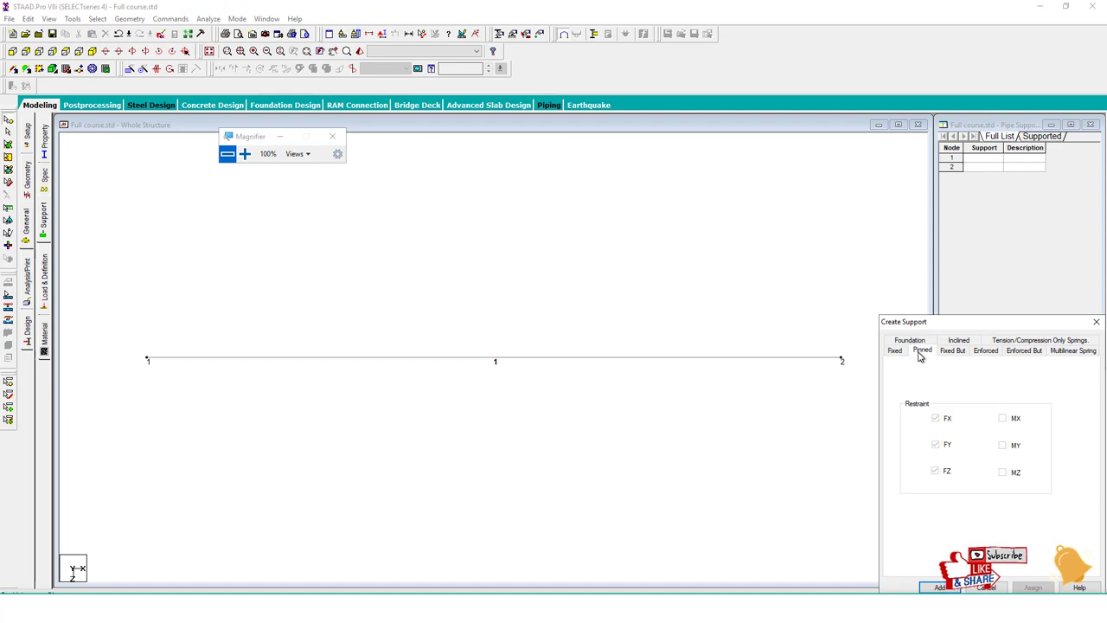
left_click(937, 587)
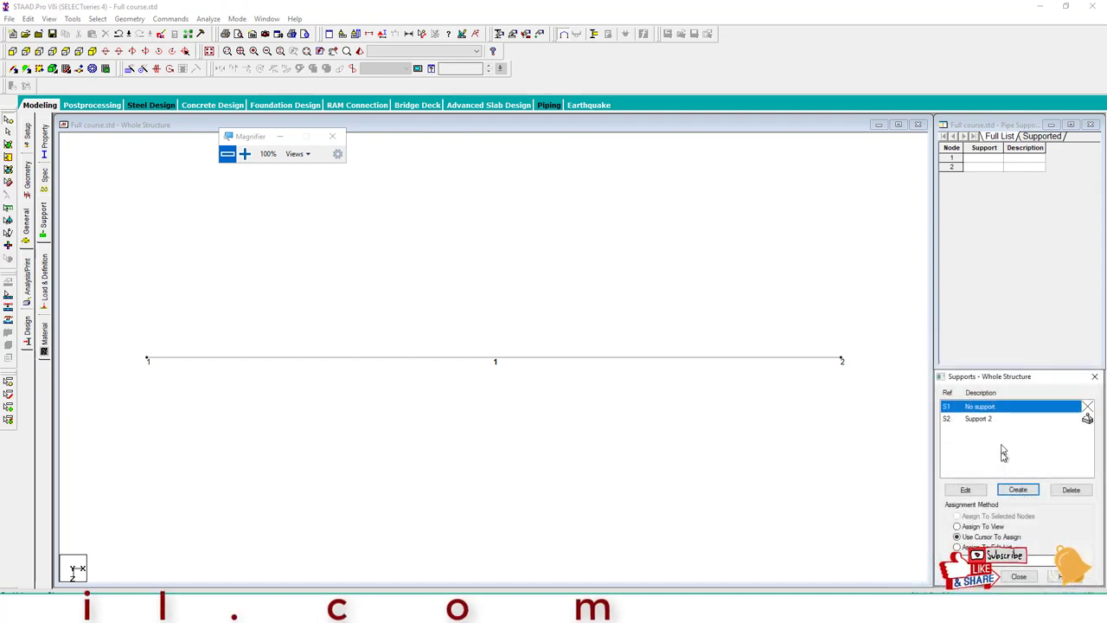
left_click(1018, 490)
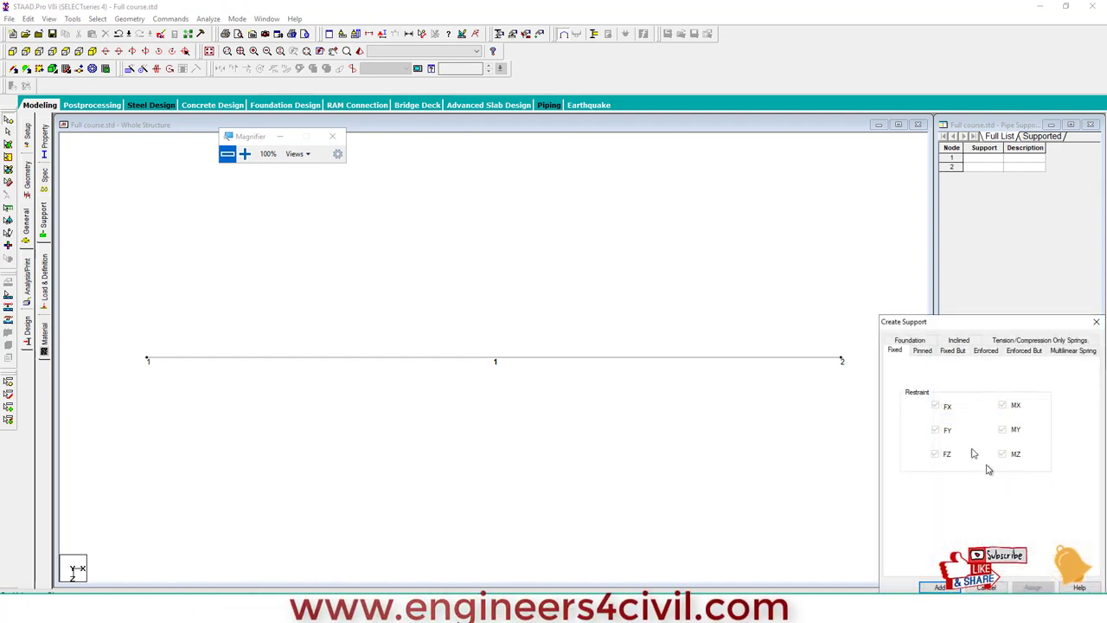
left_click(953, 350)
left_click(912, 390)
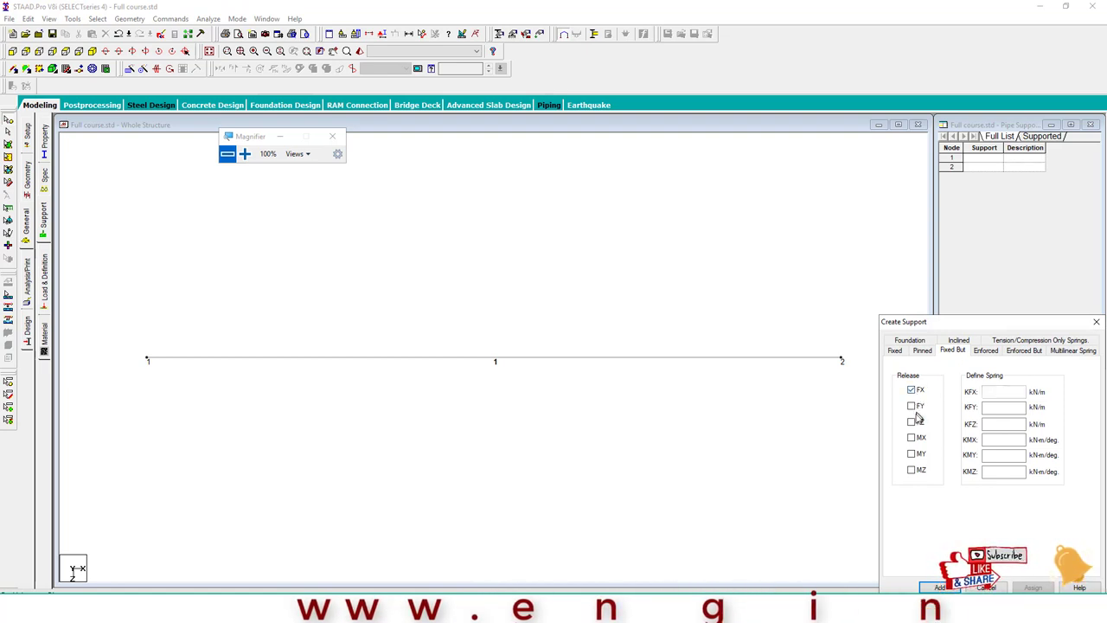
left_click(913, 422)
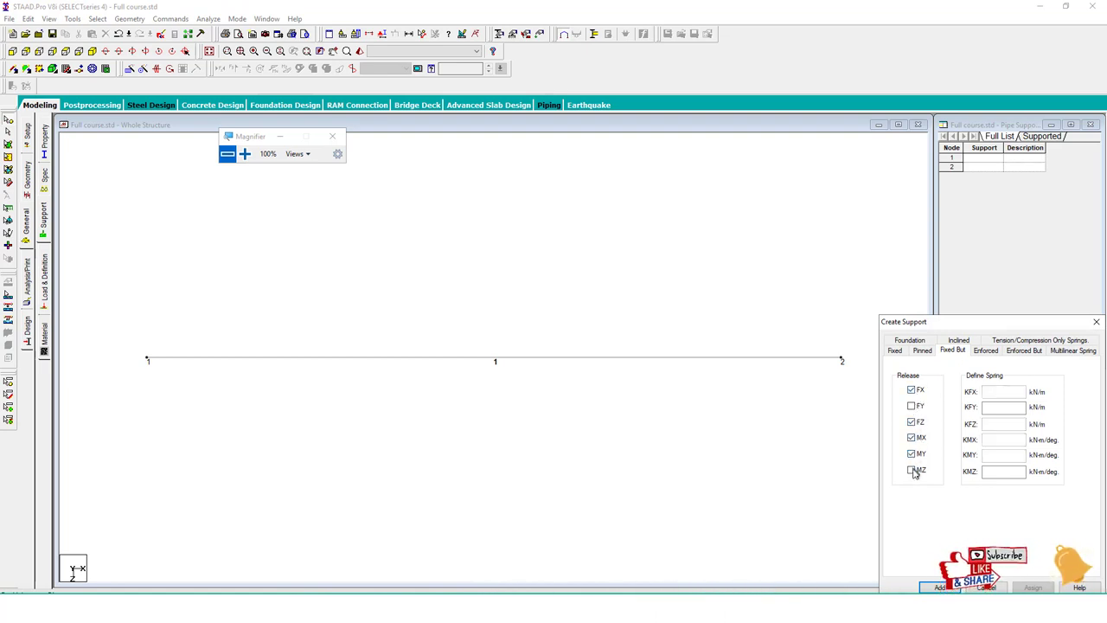
left_click(938, 588)
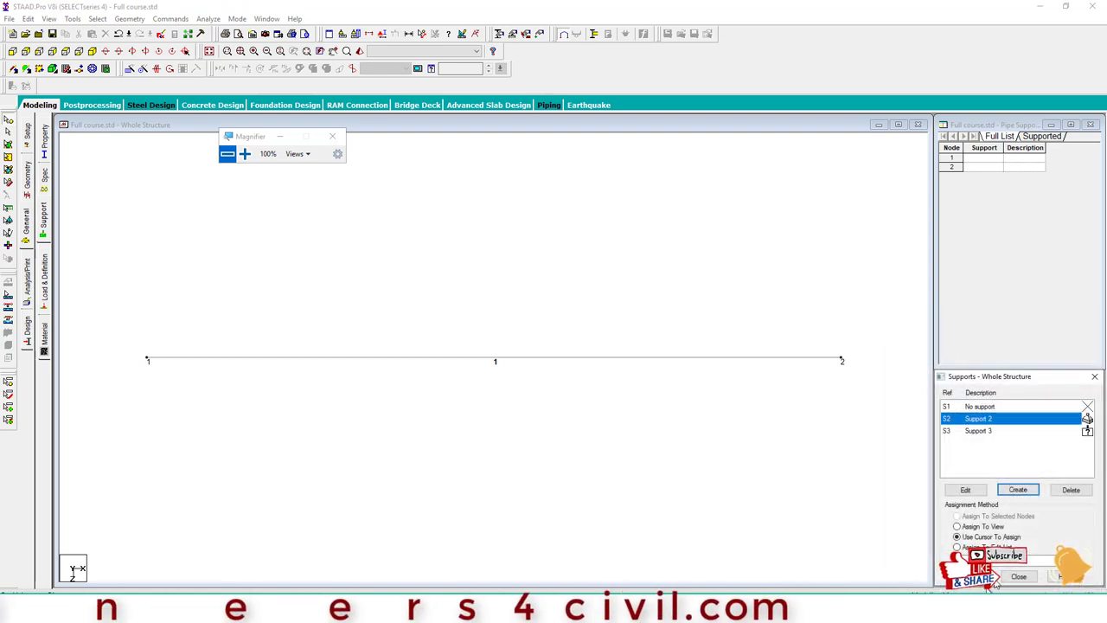
Review the No support, Support 2 and Support 3 entries, leaving Support 2 selected
left_click(976, 407)
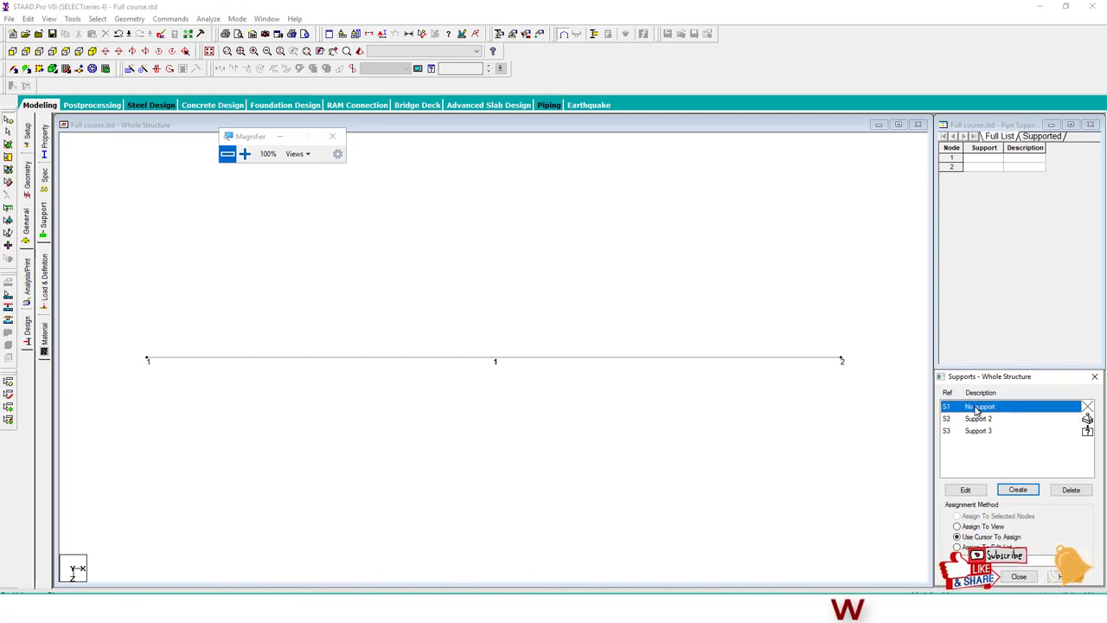
left_click(981, 420)
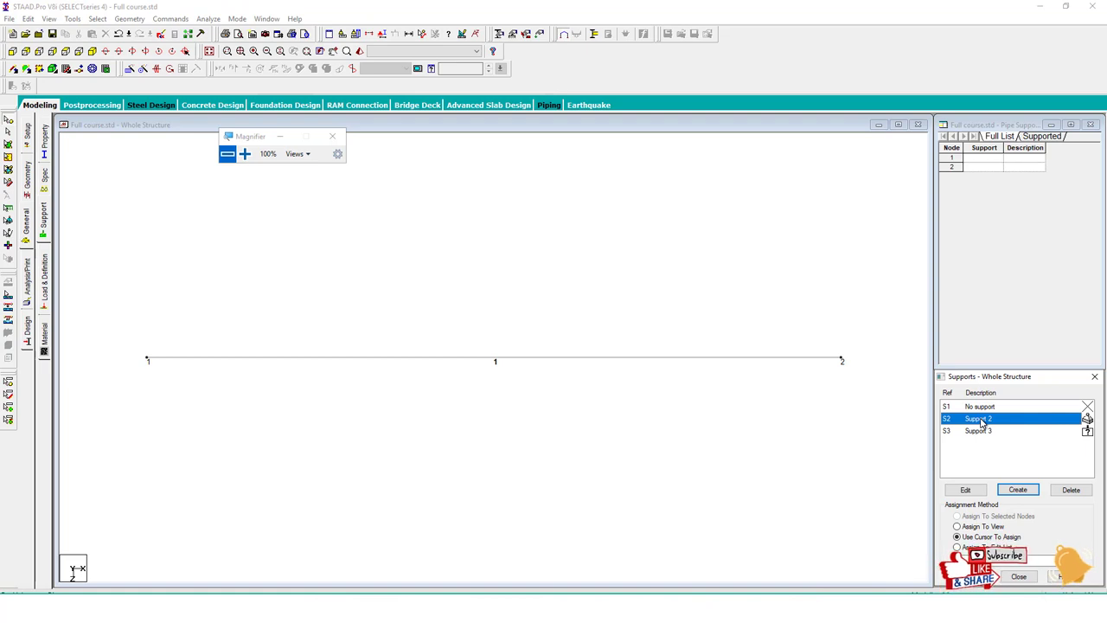
left_click(981, 433)
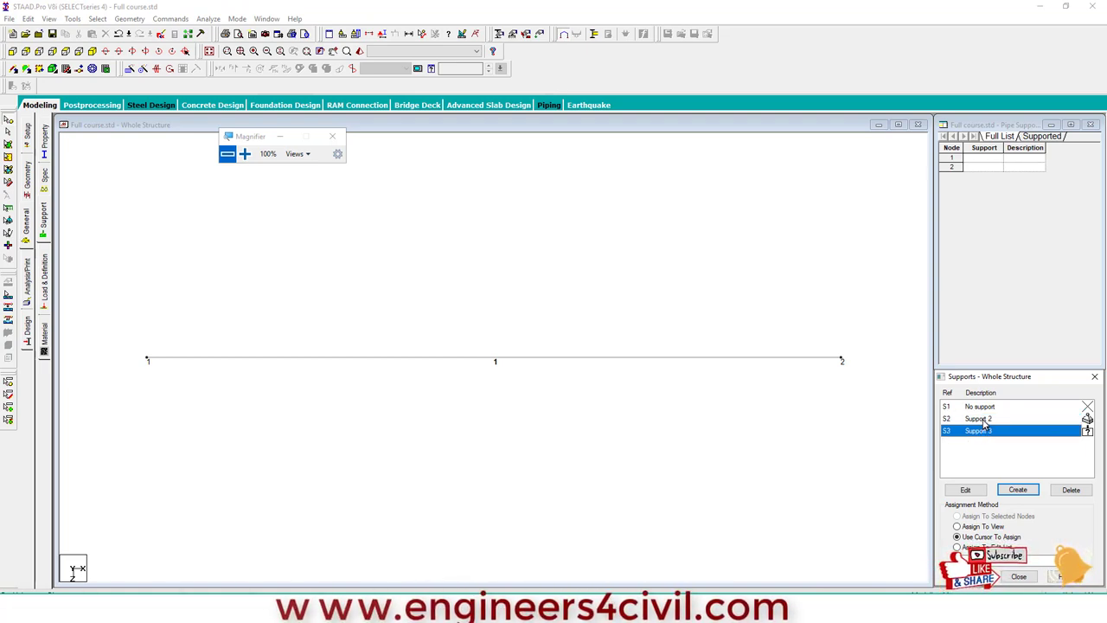
left_click(984, 424)
left_click(984, 420)
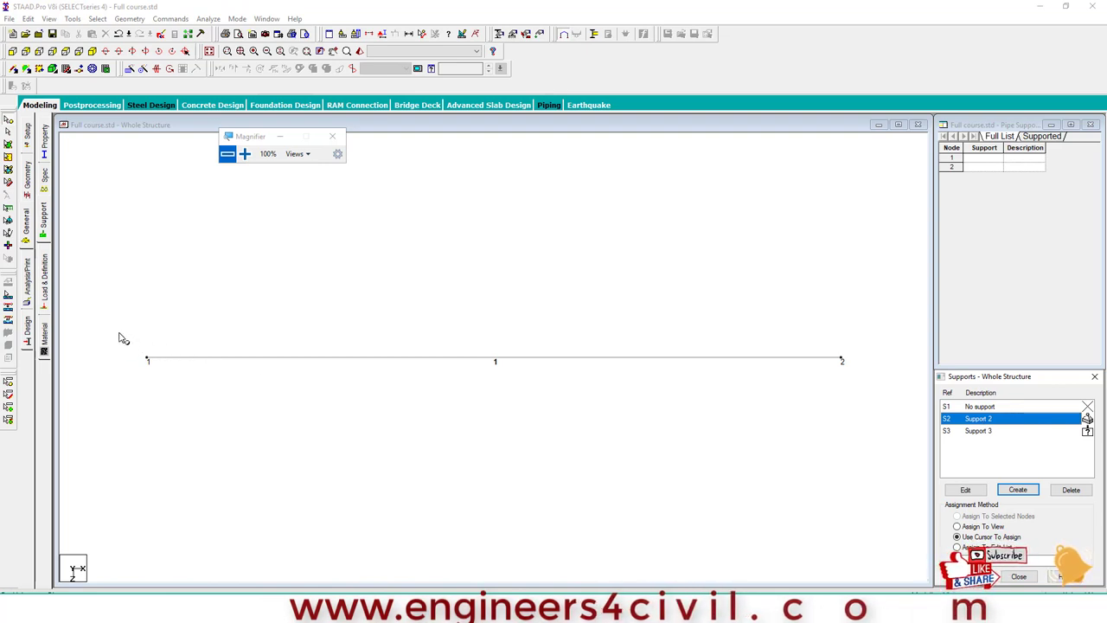
Assign Support 2 to node 1 at the beam's left end
left_click_drag(119, 333, 161, 394)
left_click(957, 516)
left_click(969, 577)
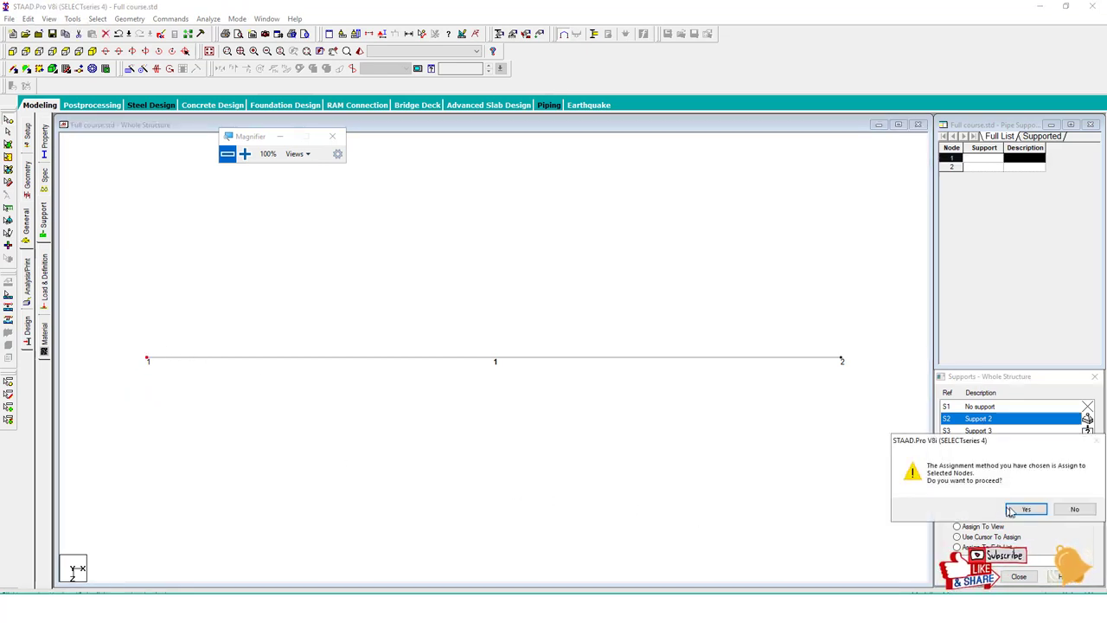
left_click(1027, 511)
Assign Support 3 to node 2 at the right end, then open load definitions
left_click(977, 432)
left_click_drag(818, 316, 872, 415)
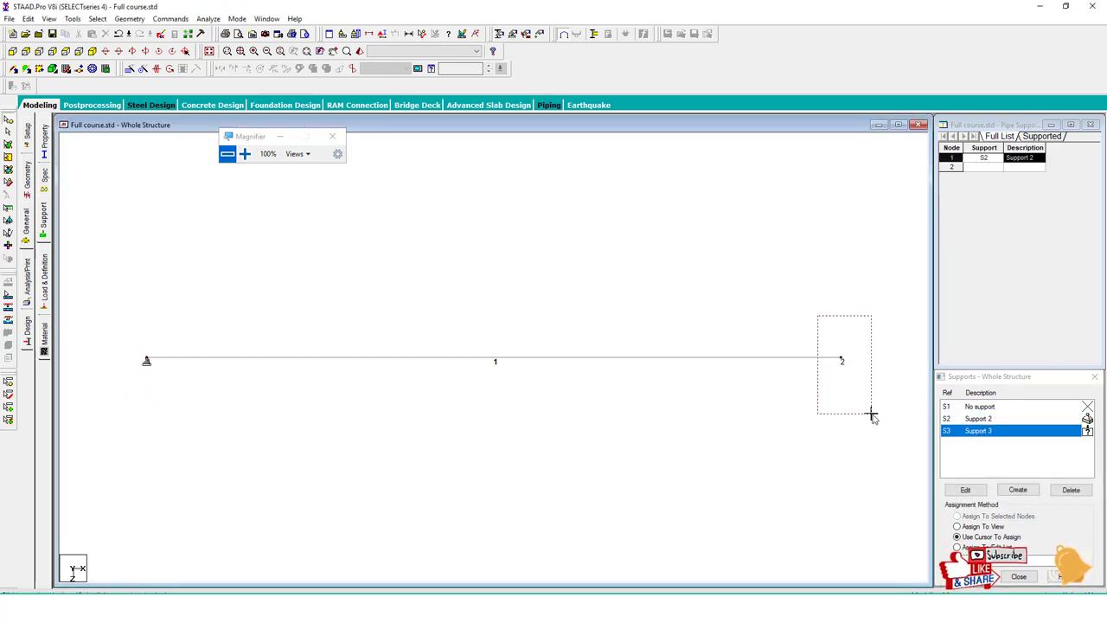
left_click(969, 576)
left_click(1027, 511)
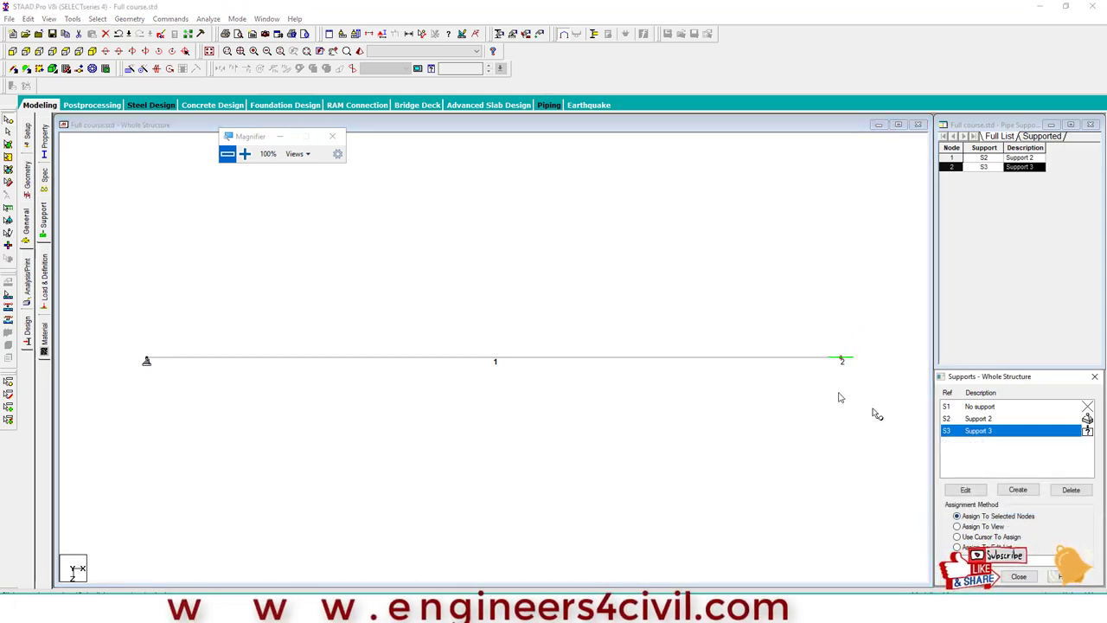
left_click(164, 128)
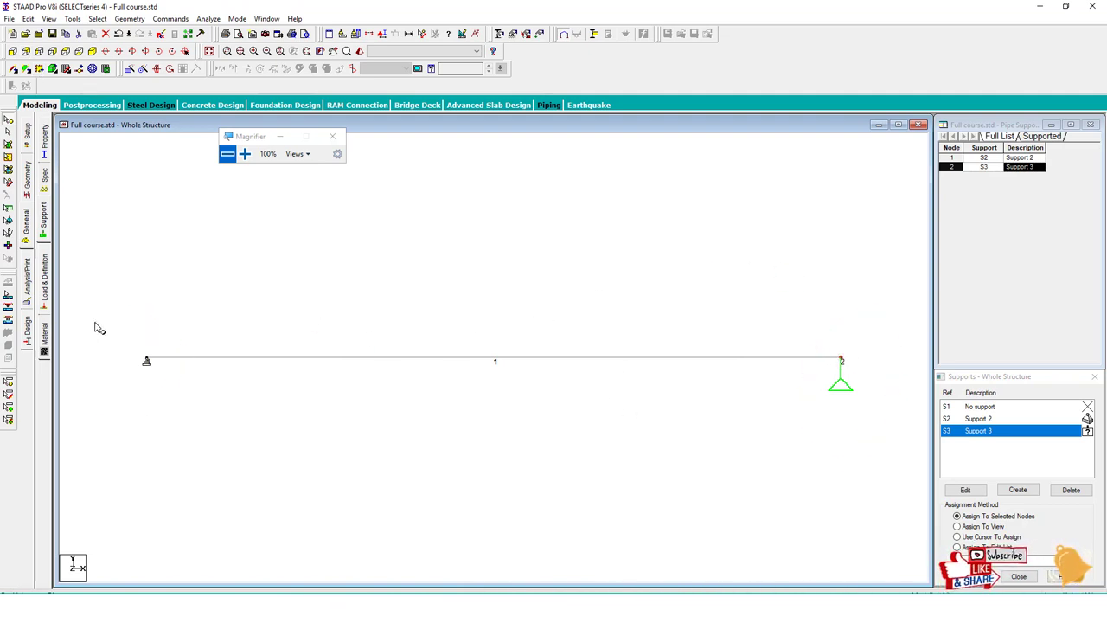
left_click(45, 291)
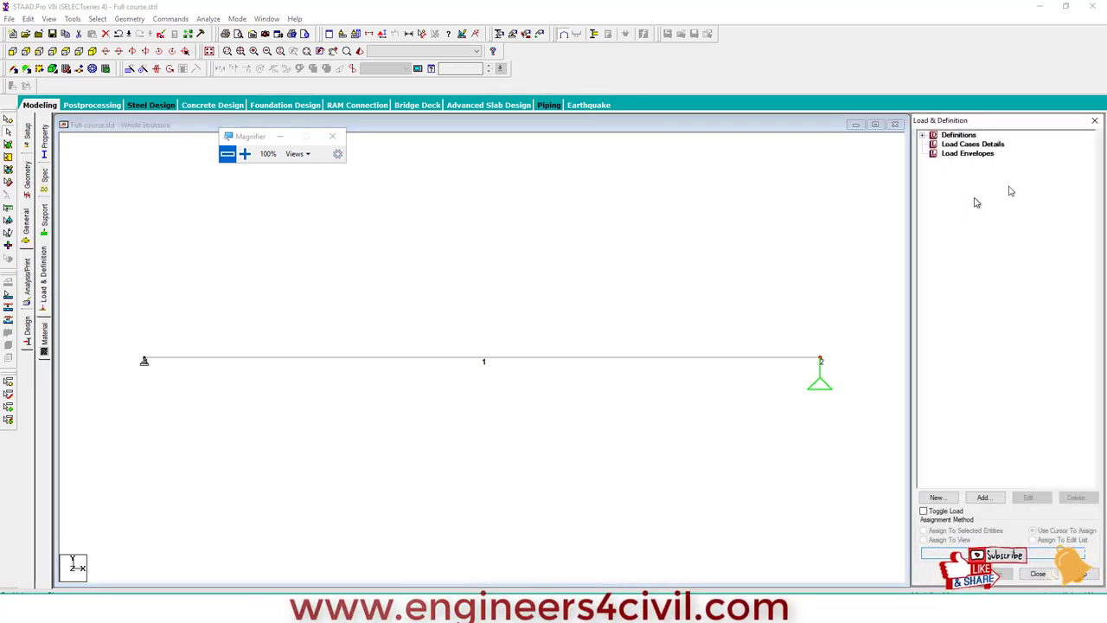
Add primary load case 1 with loading type Dead and title 'dead load'
left_click(965, 145)
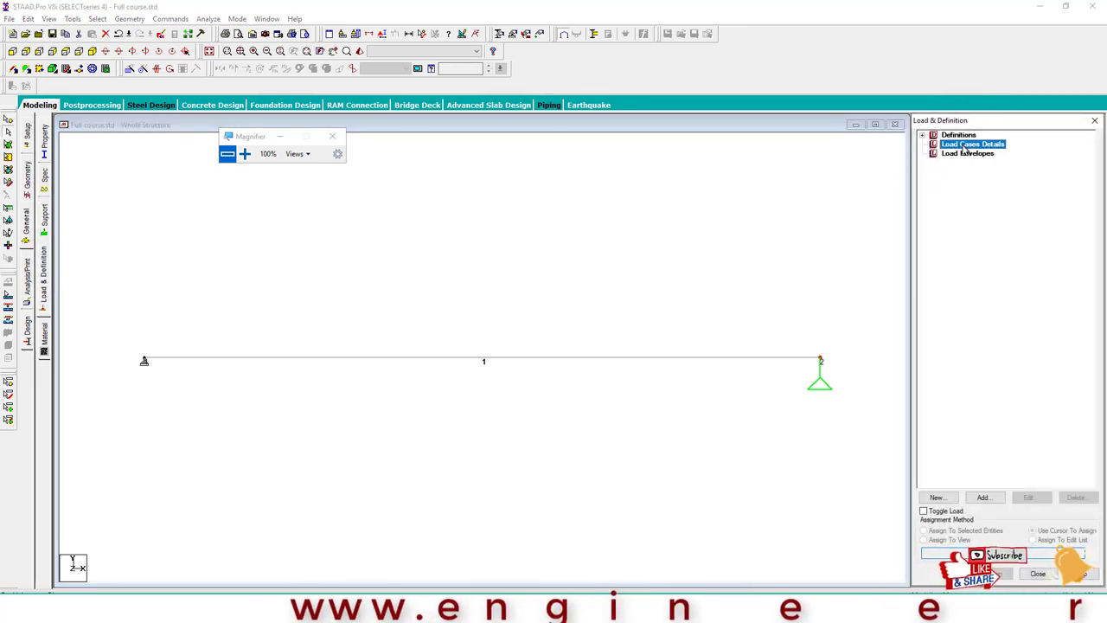
left_click(986, 499)
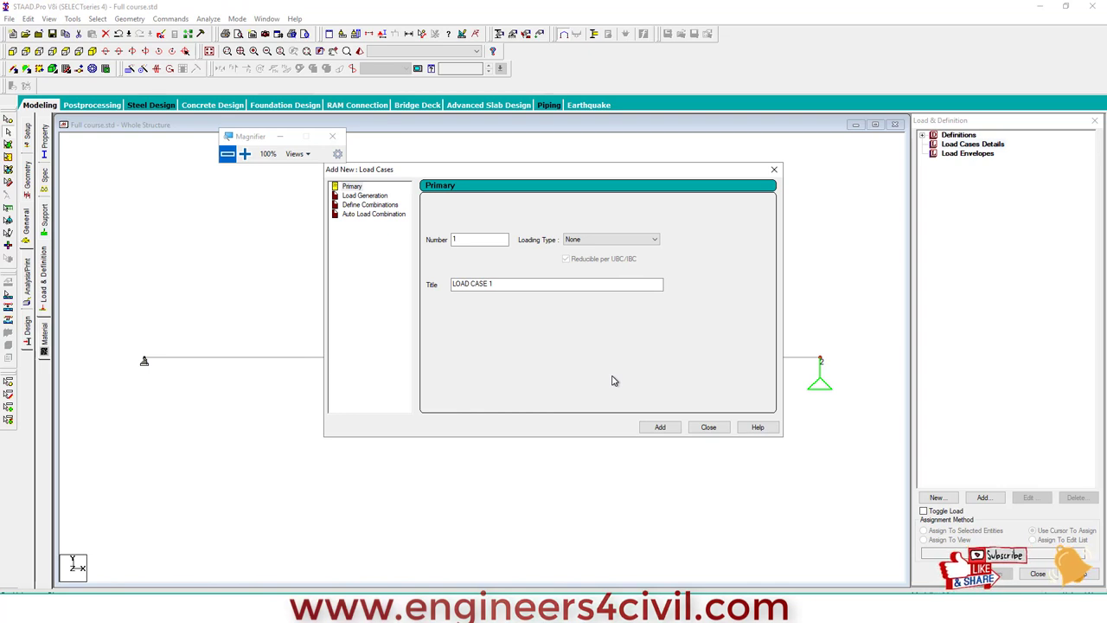
left_click(608, 239)
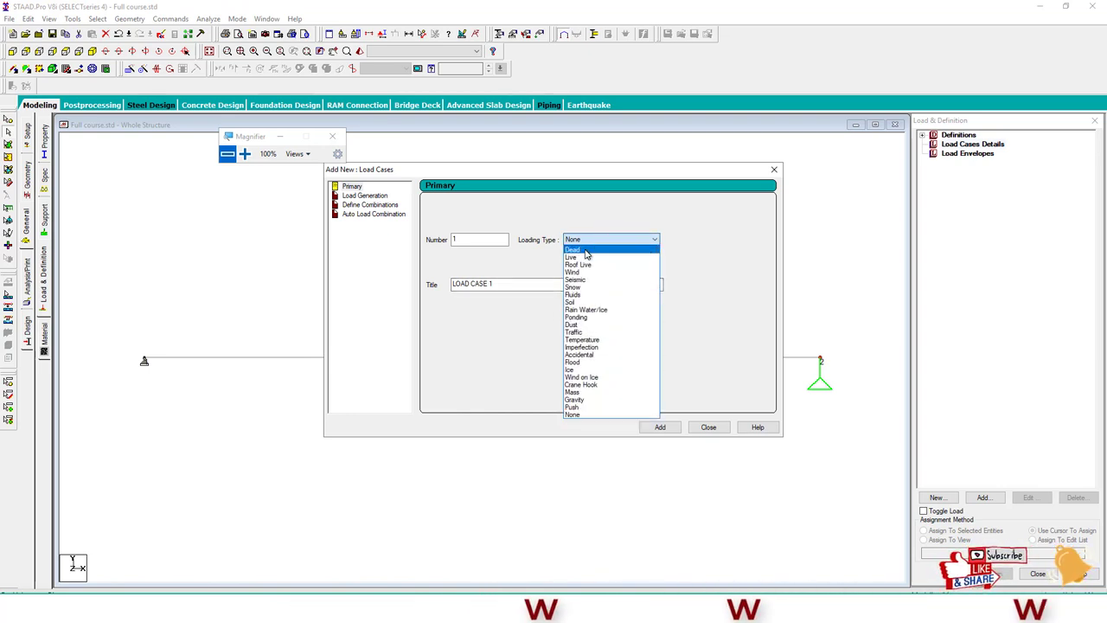
left_click(572, 250)
type("dead load")
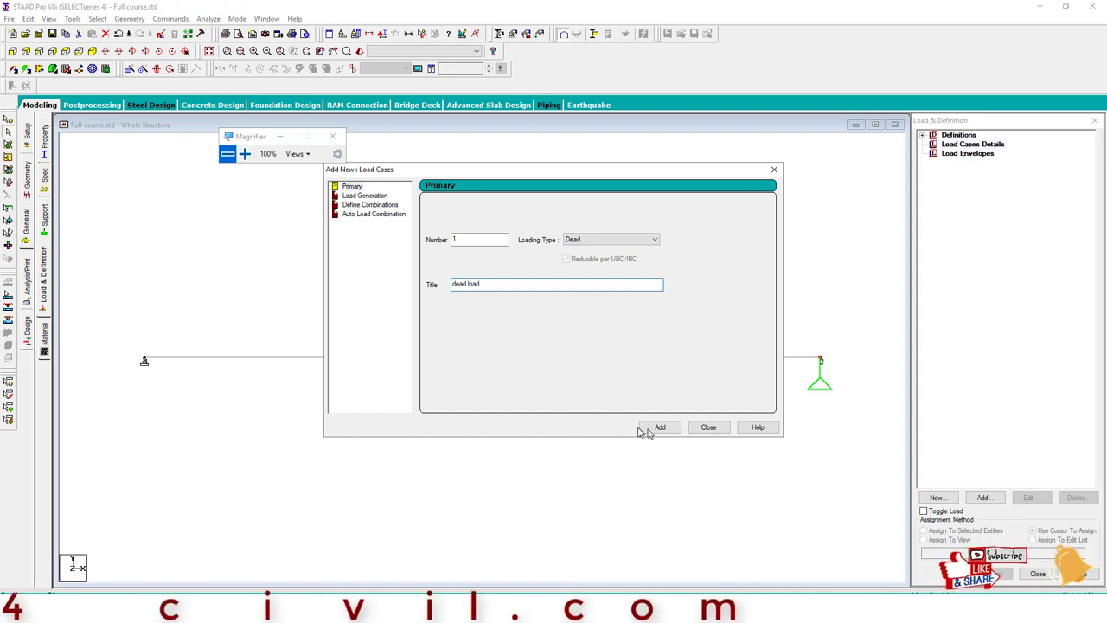
left_click(656, 428)
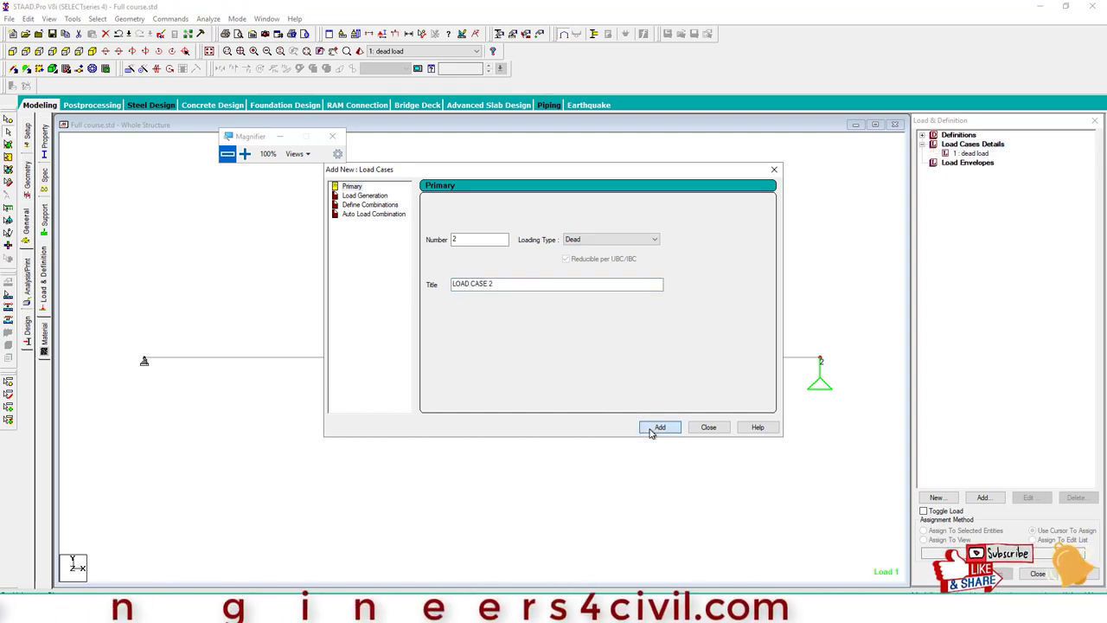
left_click(706, 427)
left_click(970, 153)
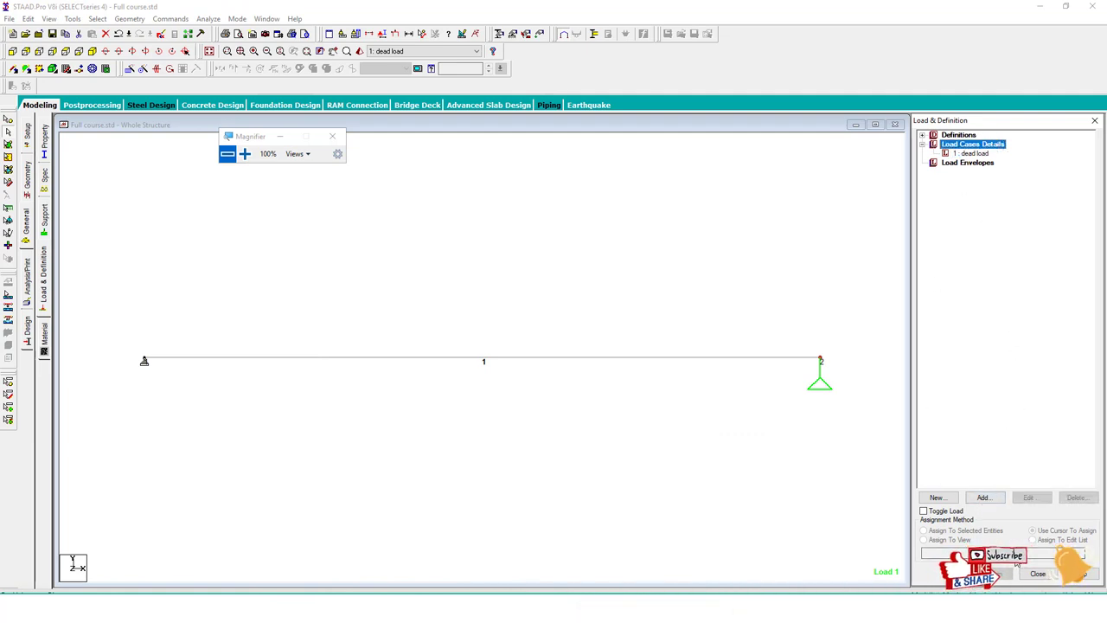
Start a new load item for the dead load case as a concentrated member force
left_click(971, 153)
left_click(984, 498)
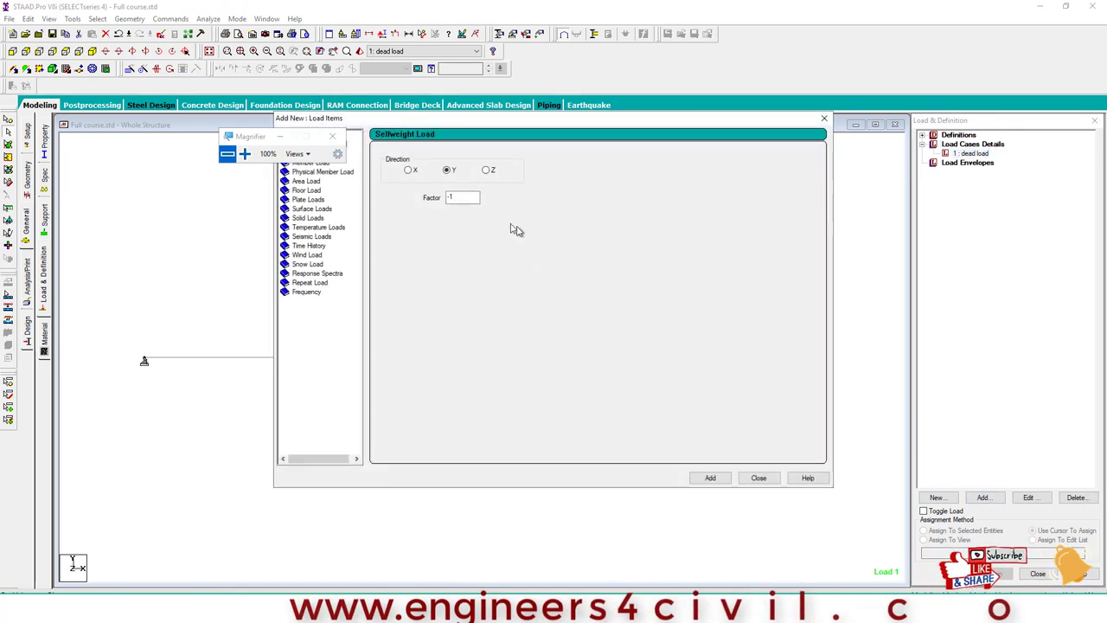
left_click_drag(258, 143, 166, 117)
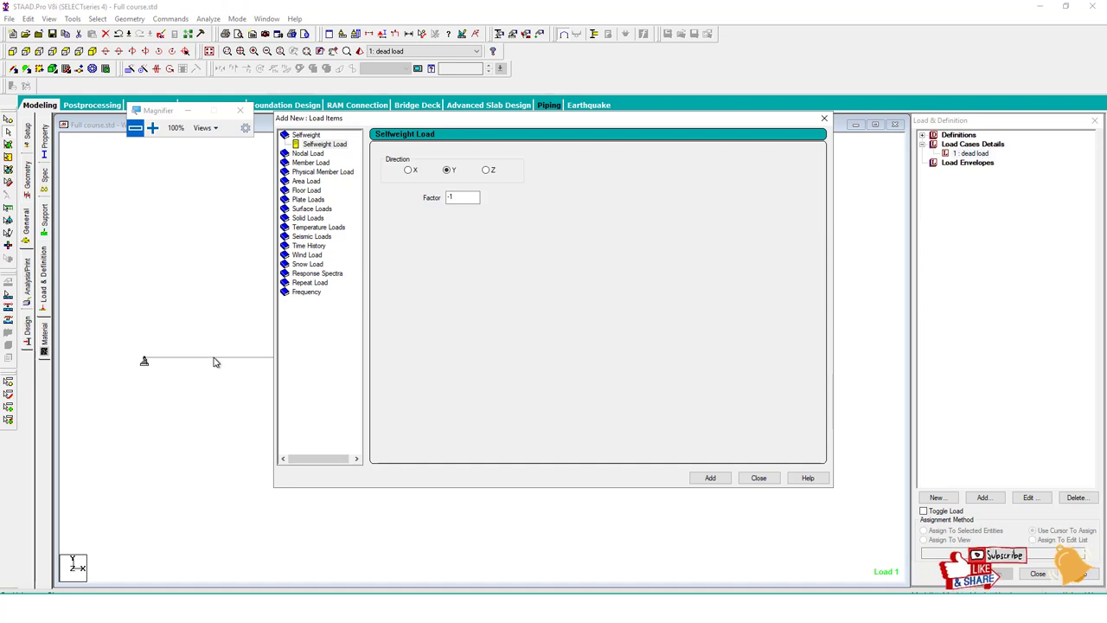
left_click(294, 163)
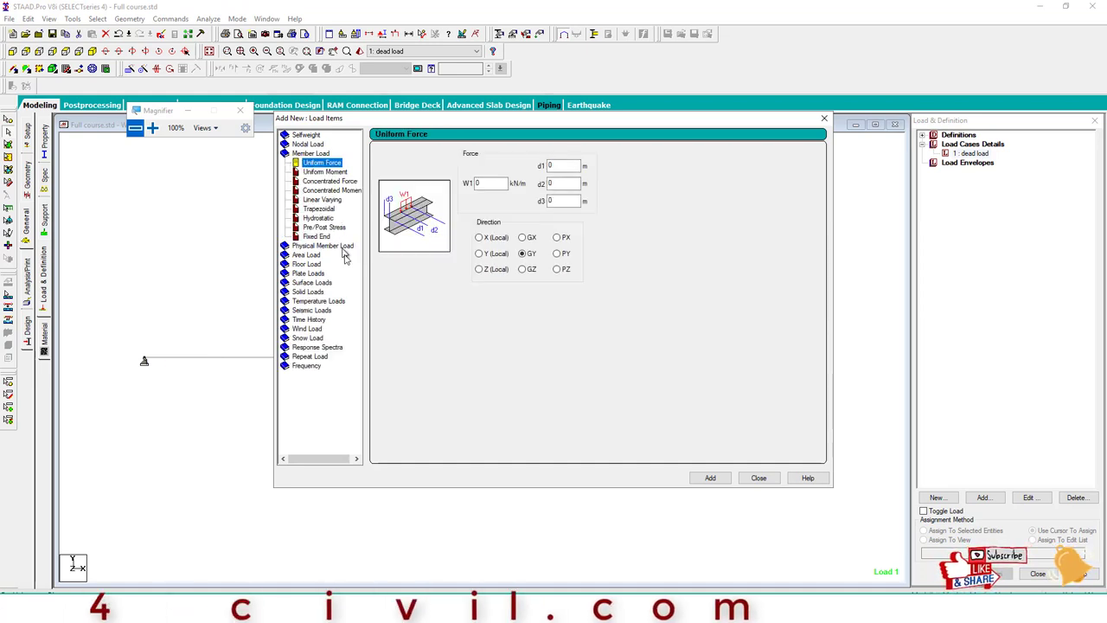
left_click(326, 181)
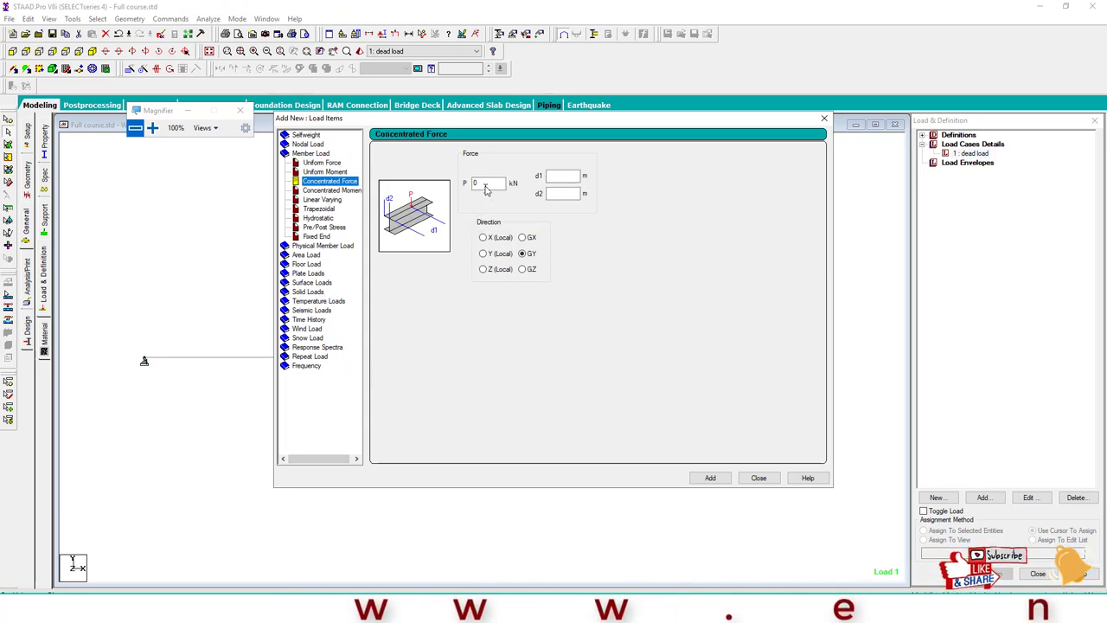
Set the force to P = -10 kN in direction GY and add it
double_click(487, 184)
type("-1")
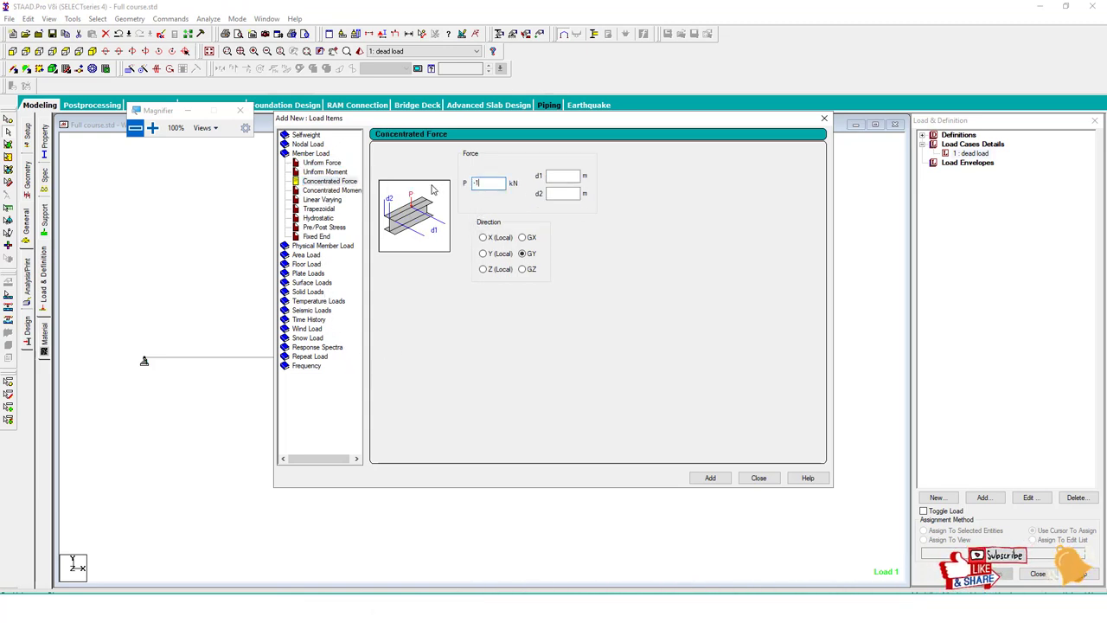
type("0")
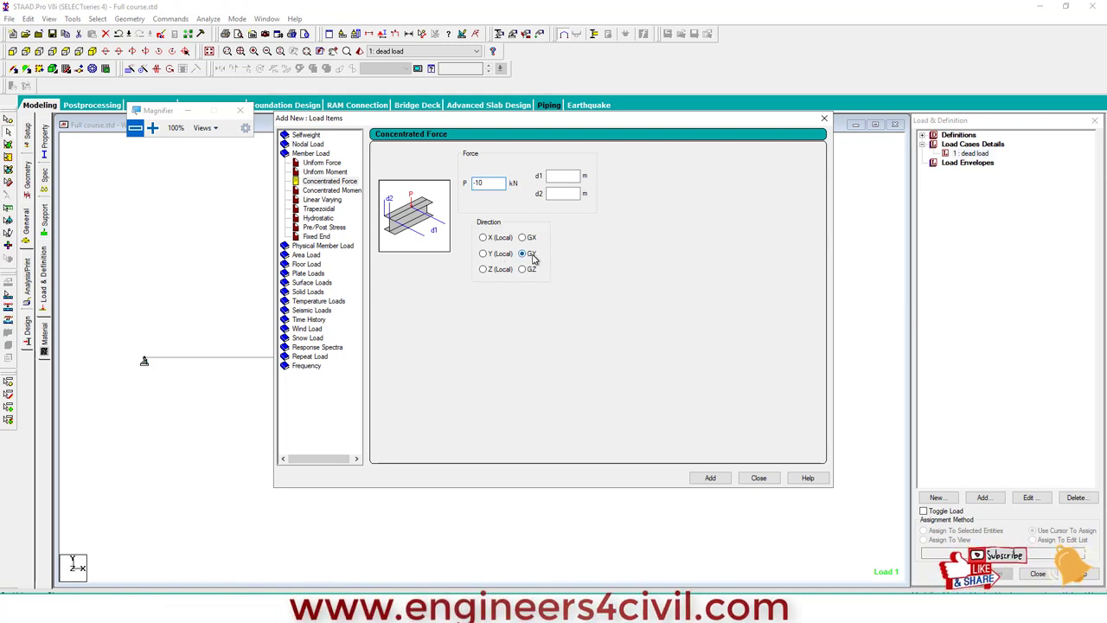
left_click_drag(161, 204, 145, 355)
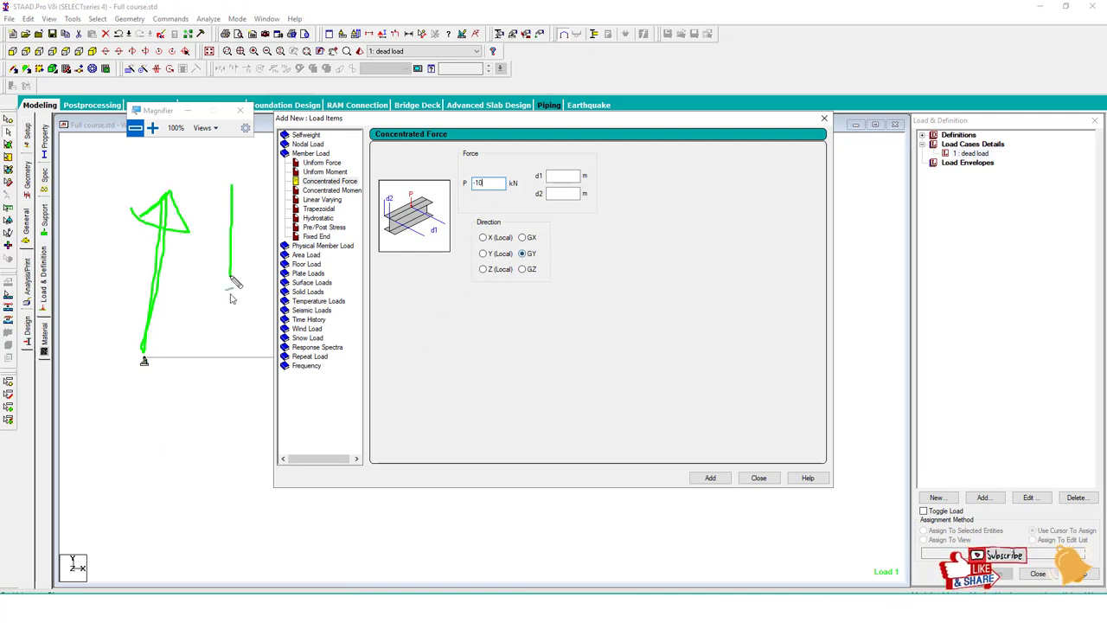
left_click_drag(230, 297, 234, 400)
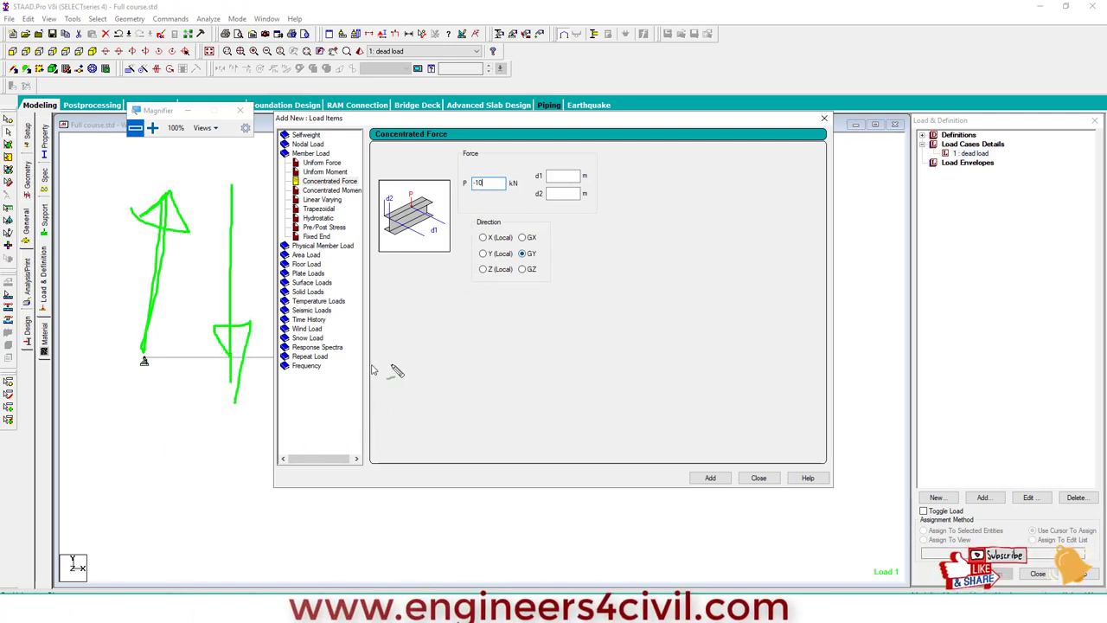
mouse_move(203, 149)
left_mouse_down()
mouse_move(203, 184)
mouse_move(231, 156)
left_mouse_up()
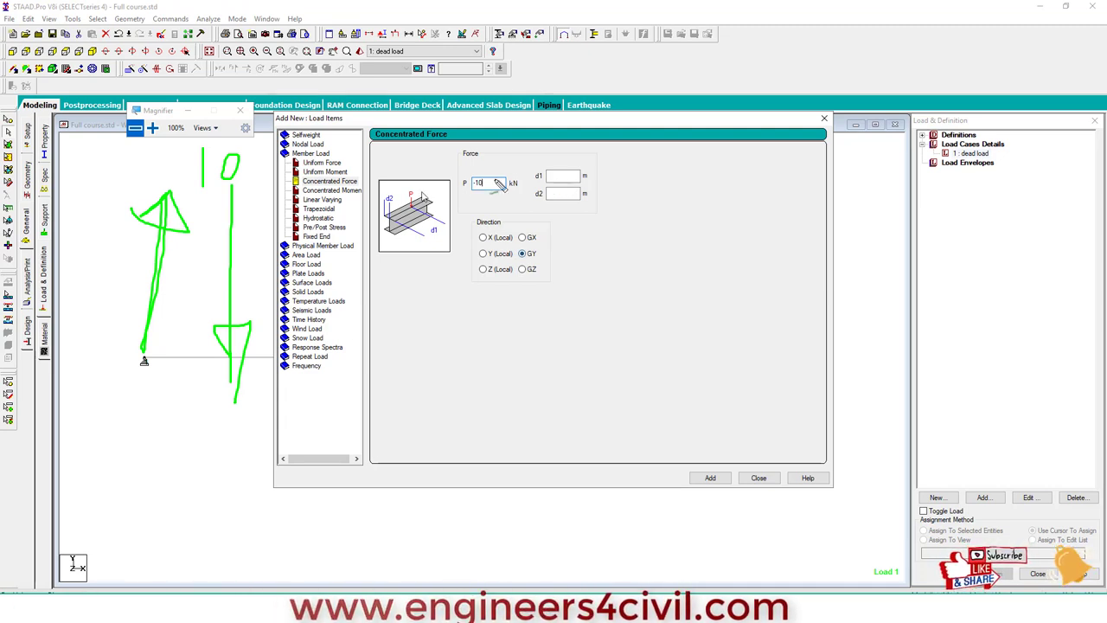
left_click_drag(433, 171, 472, 183)
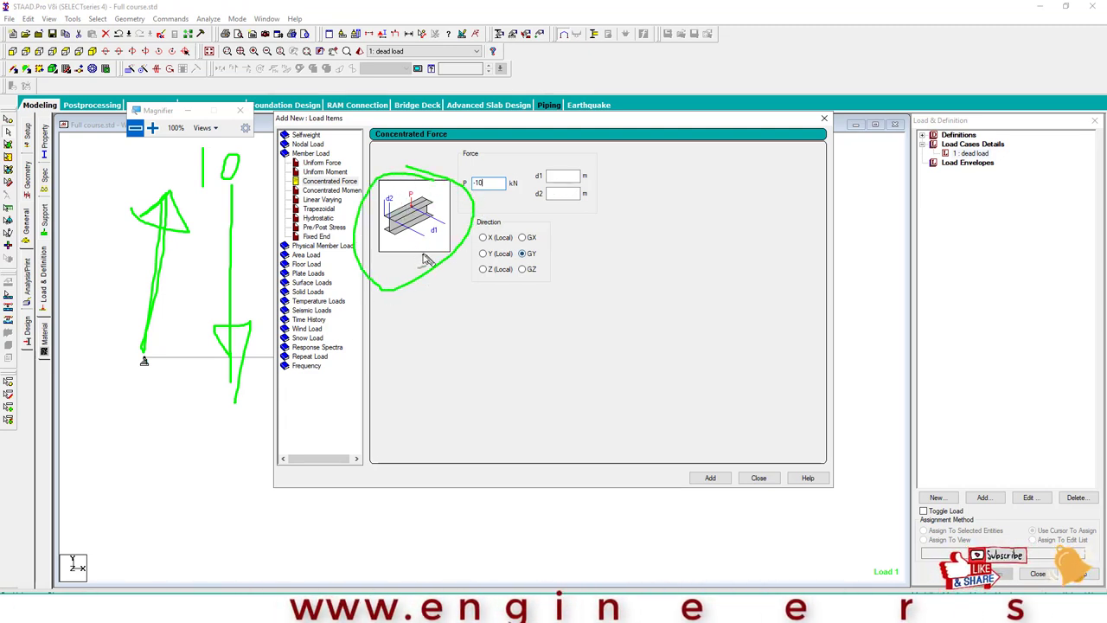
key("Escape")
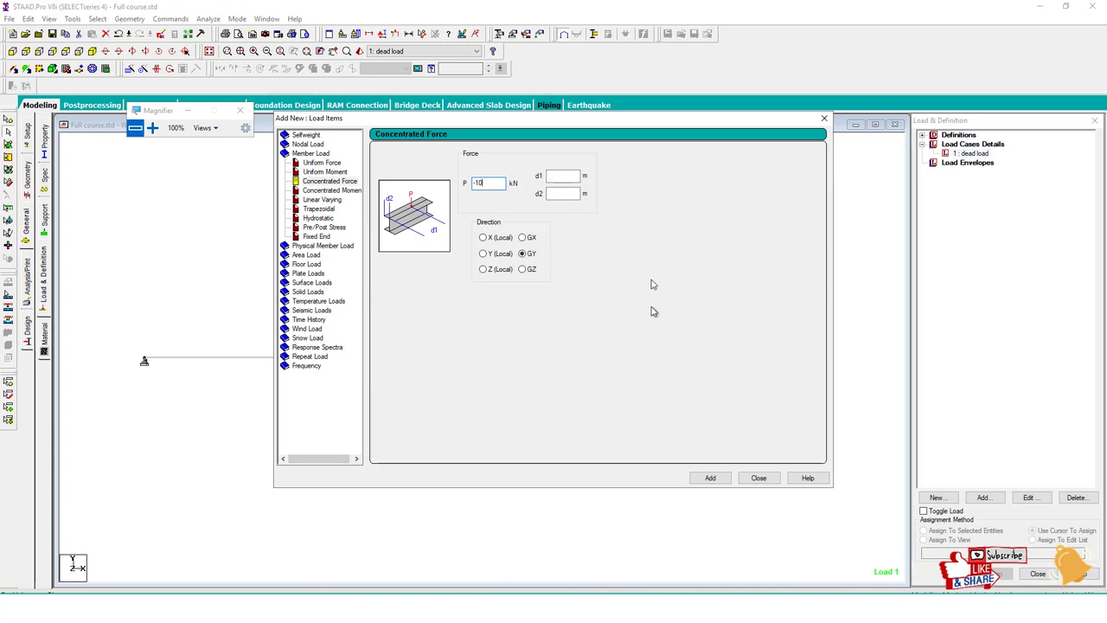
left_click(711, 478)
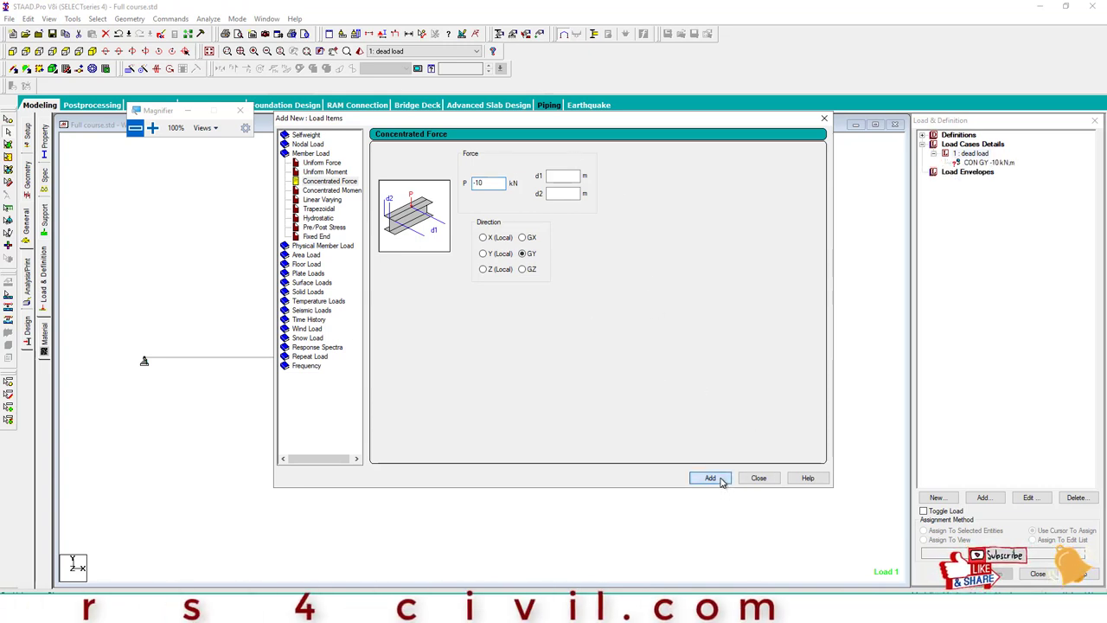
left_click(759, 478)
Save the modified structure
left_click(1007, 380)
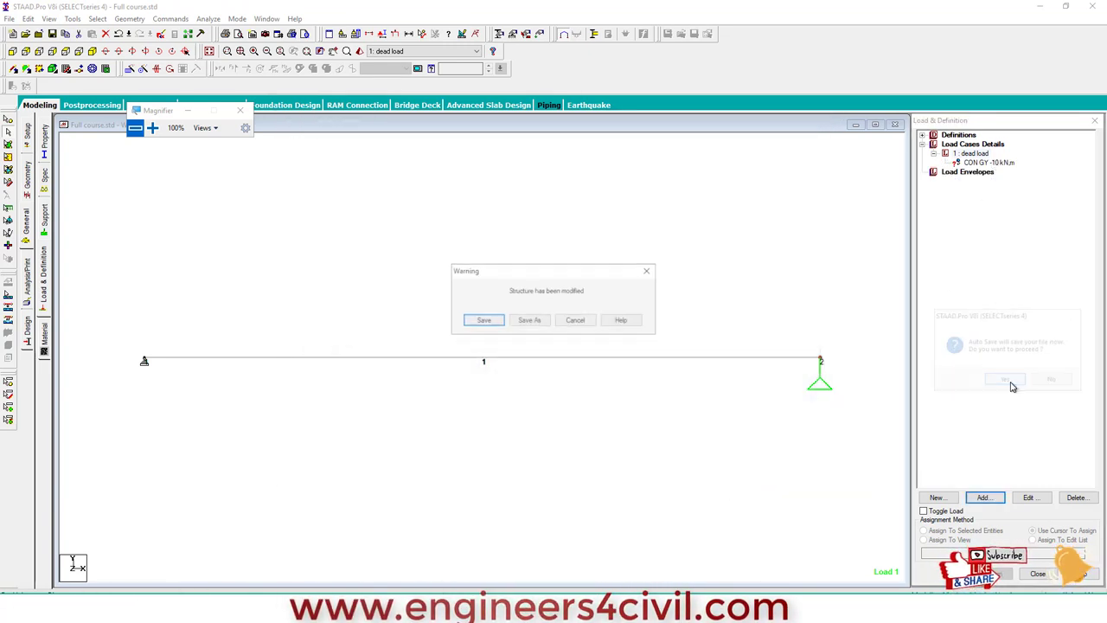
left_click(485, 320)
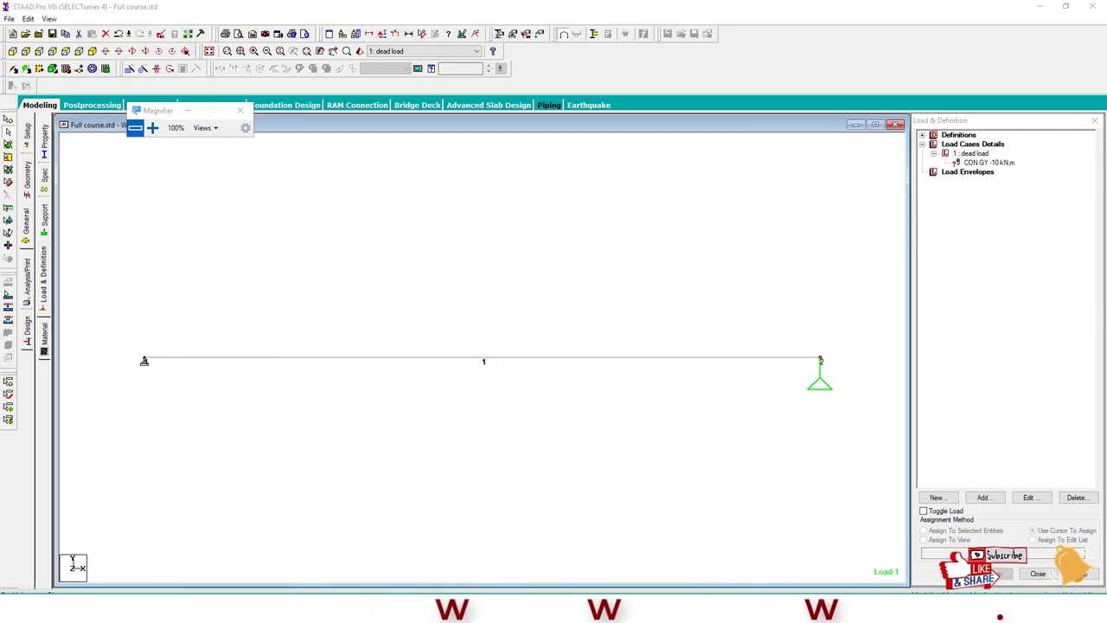
left_click(154, 128)
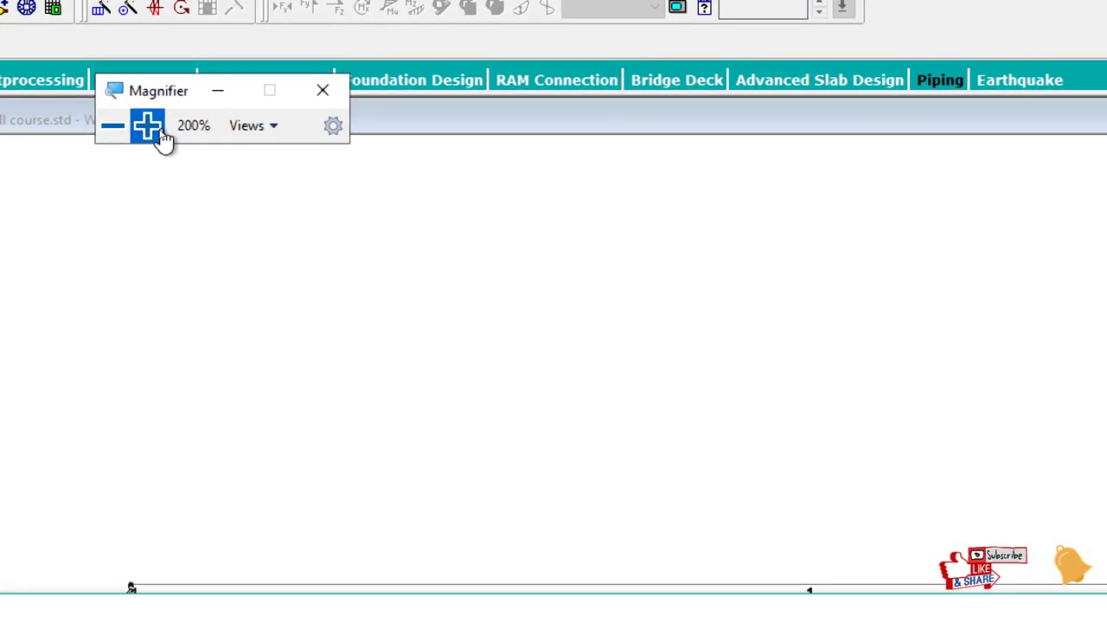
left_click(153, 128)
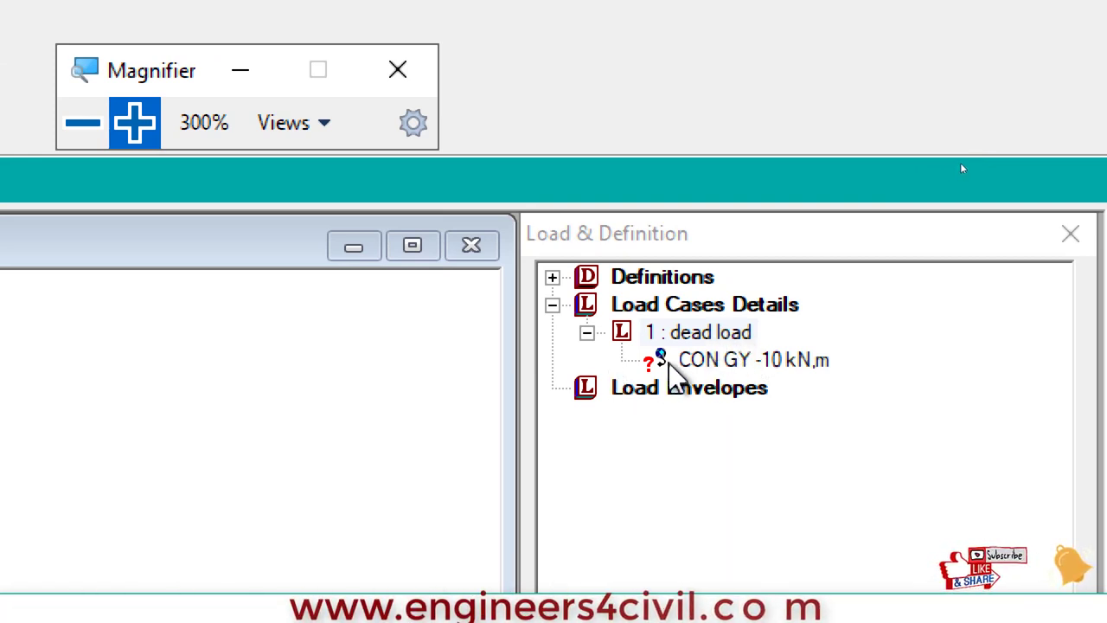
Assign the CON GY -10 kN load to the beam in view, confirming the prompt
left_click(672, 364)
left_click(74, 118)
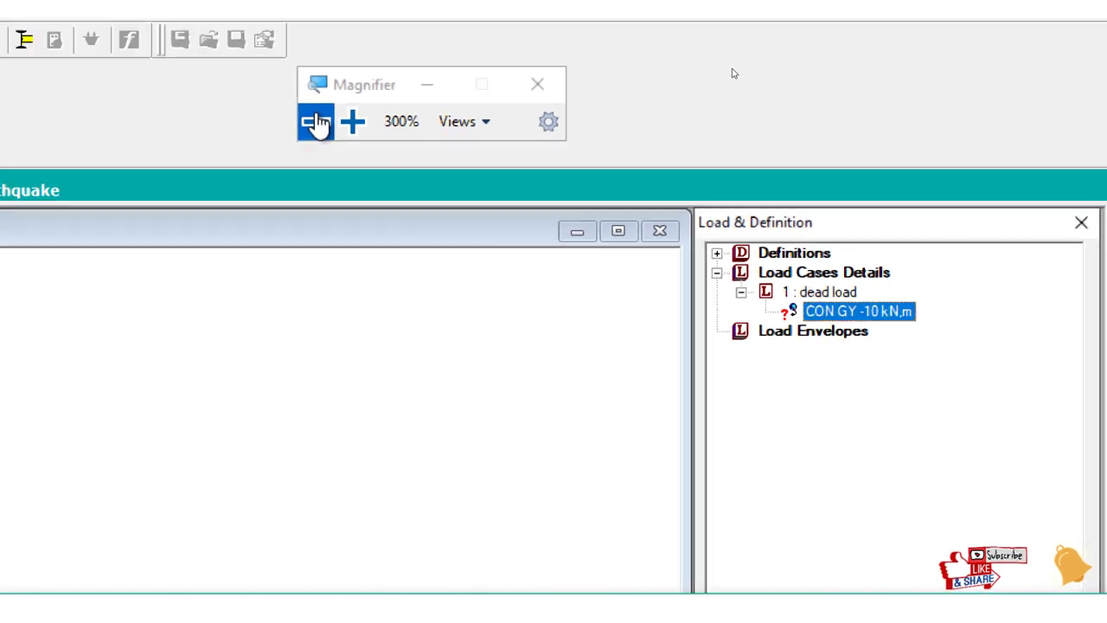
left_click(314, 119)
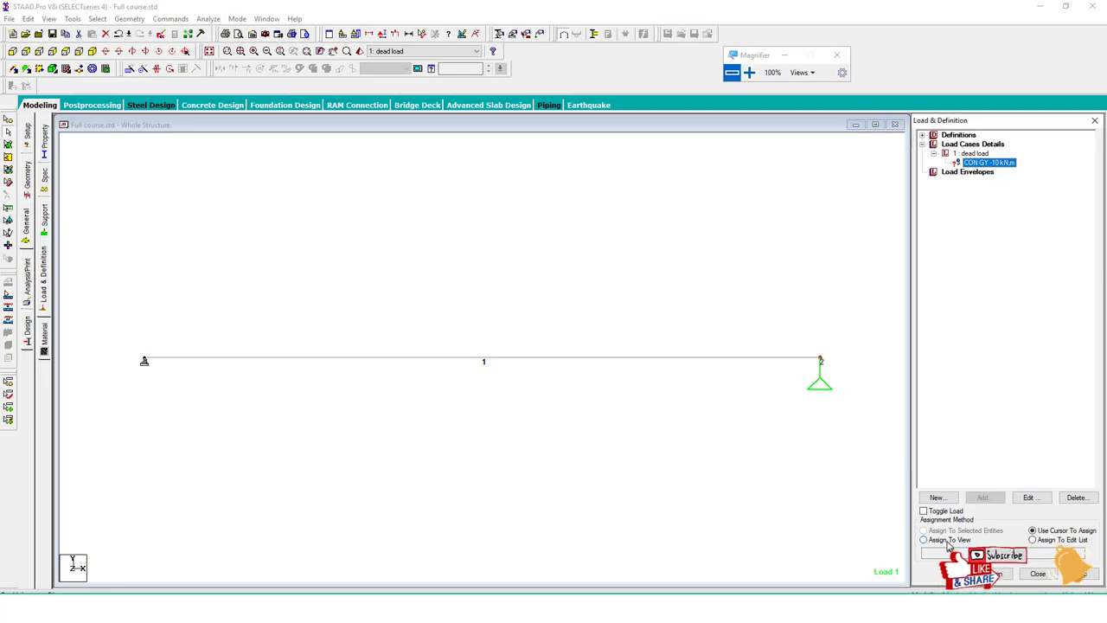
left_click(1018, 573)
left_click(957, 378)
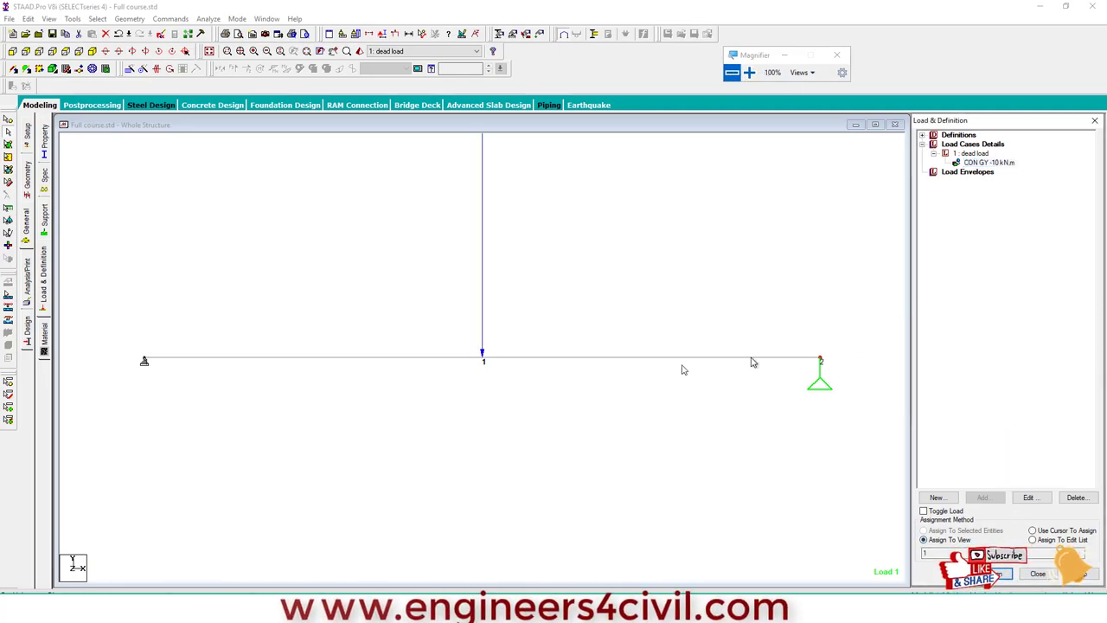
scroll(506, 386, "down", 1)
scroll(509, 385, "down", 1)
scroll(509, 385, "down", 1)
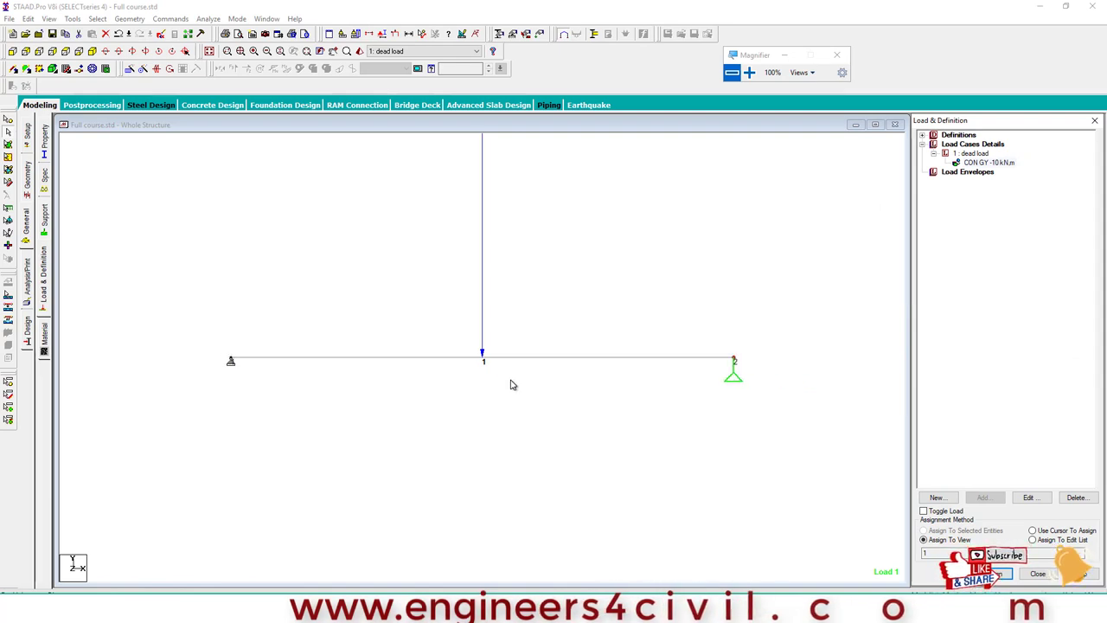
scroll(510, 384, "down", 2)
scroll(511, 384, "up", 1)
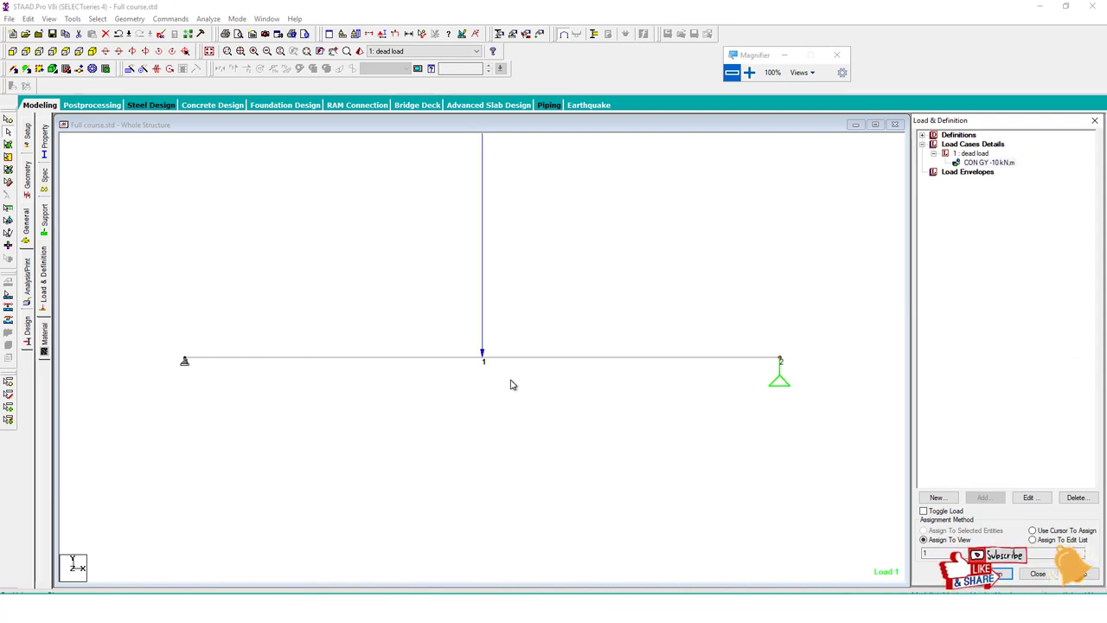
left_click(568, 437)
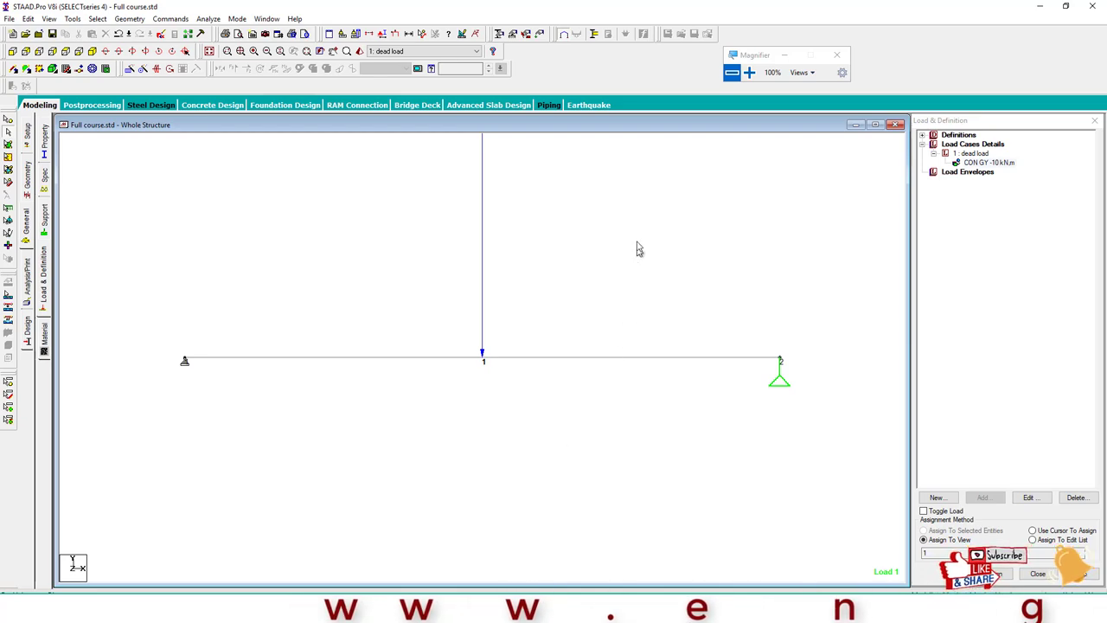
Raise the Point Force display scale to 15 kN per m in Symbols and Labels
left_click(749, 75)
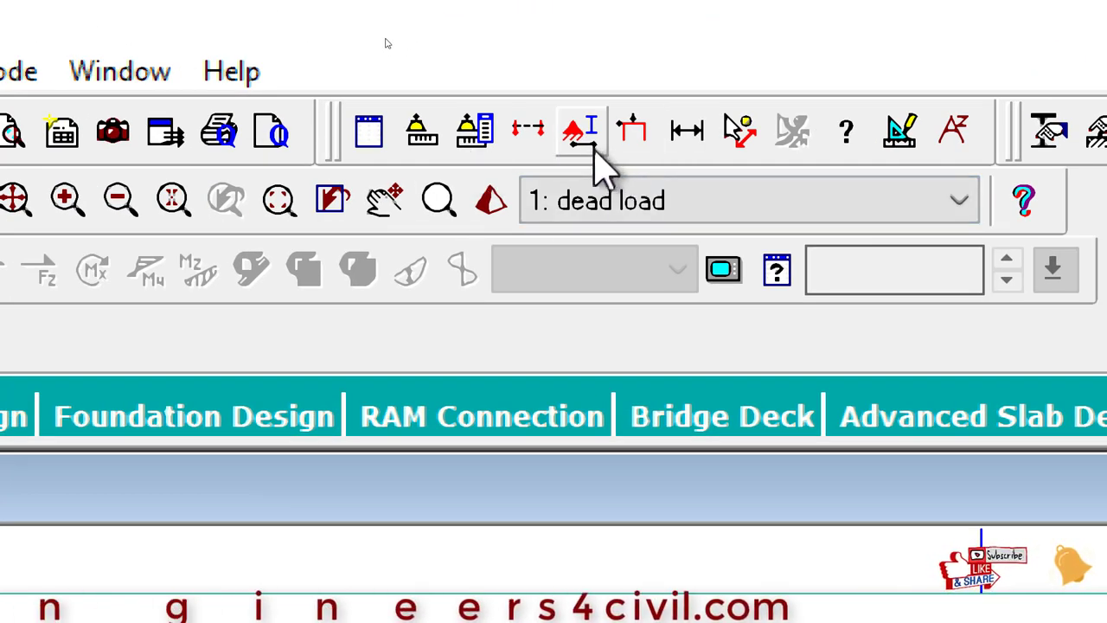
left_click(594, 156)
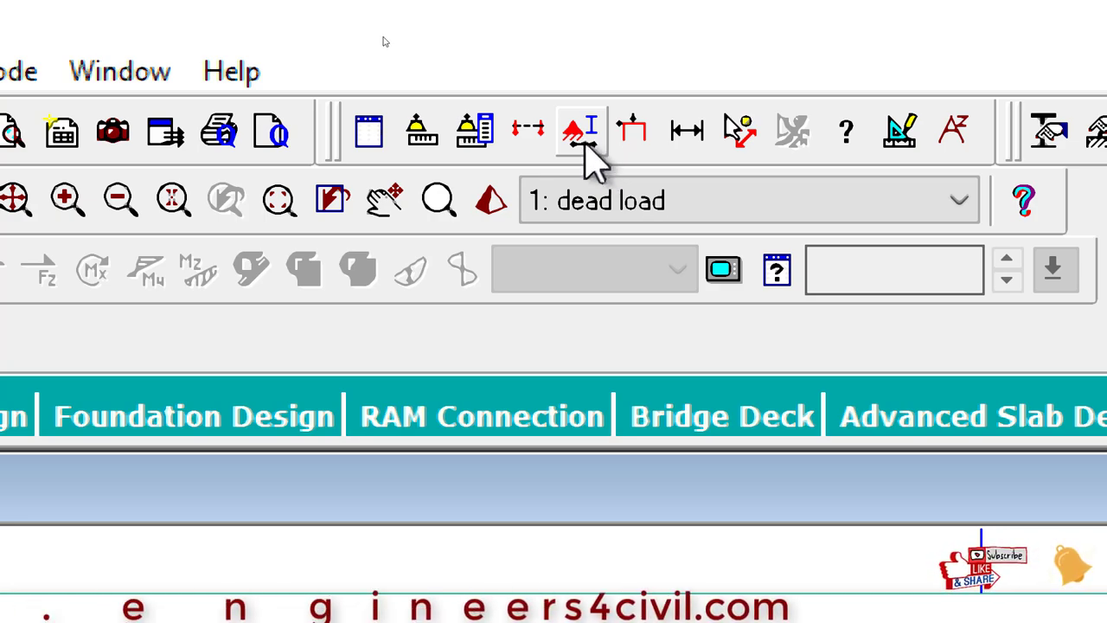
left_click(595, 148)
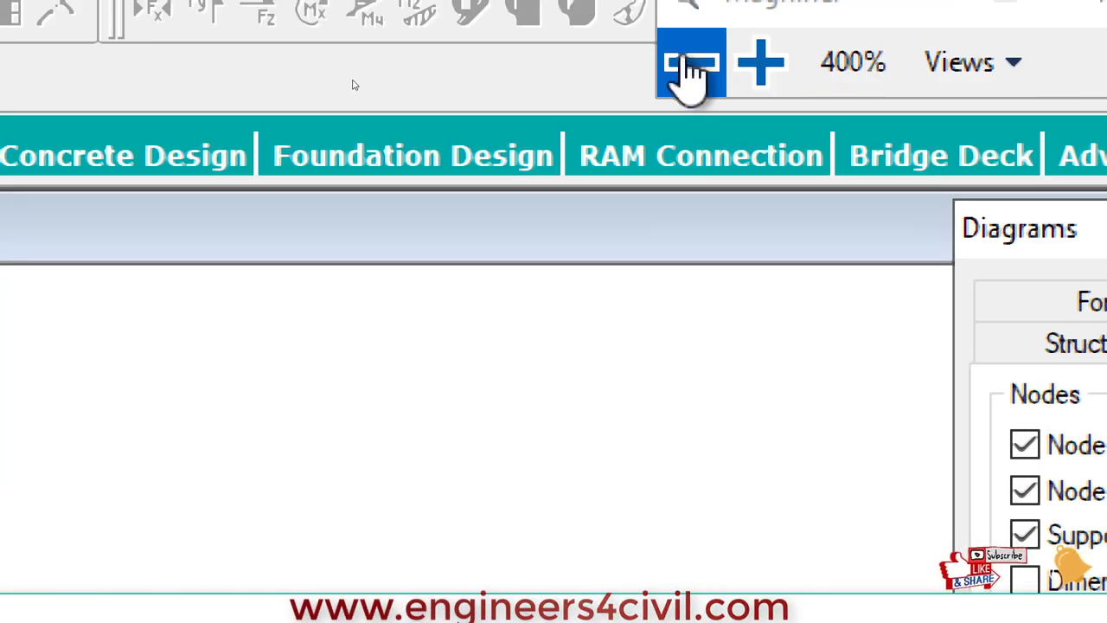
left_click(685, 66)
left_click(690, 97)
left_click(355, 81)
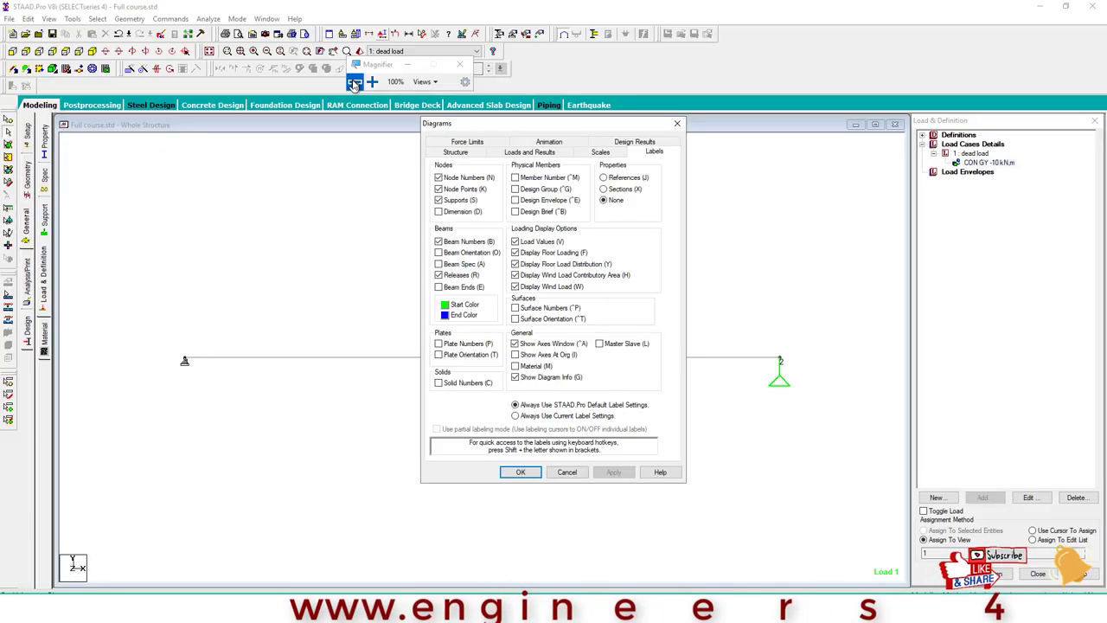
left_click(600, 153)
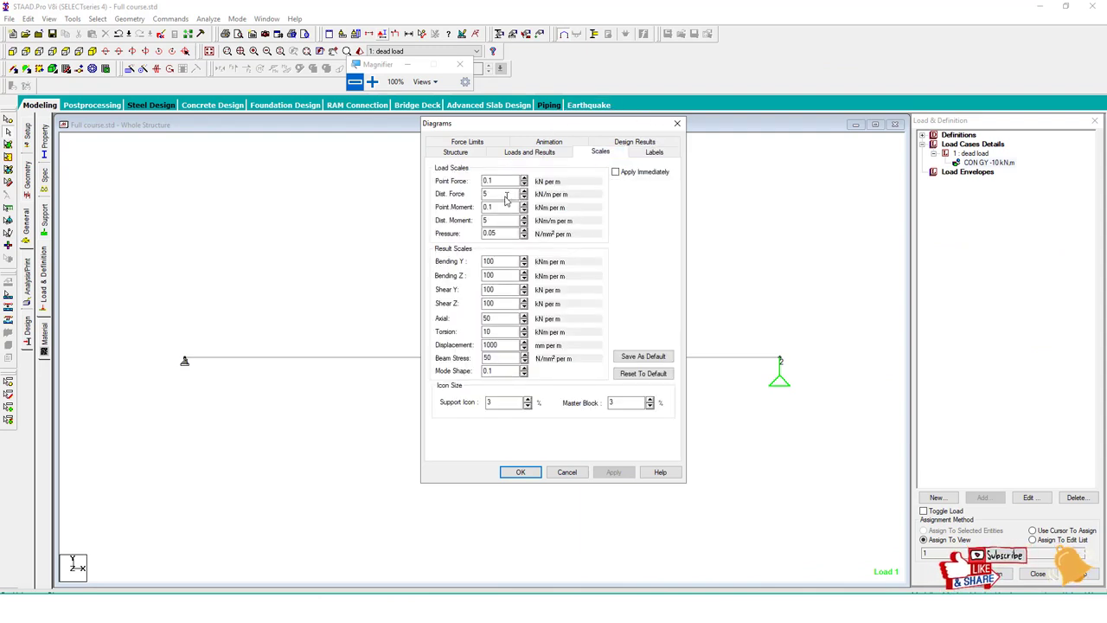
left_click_drag(533, 129, 784, 108)
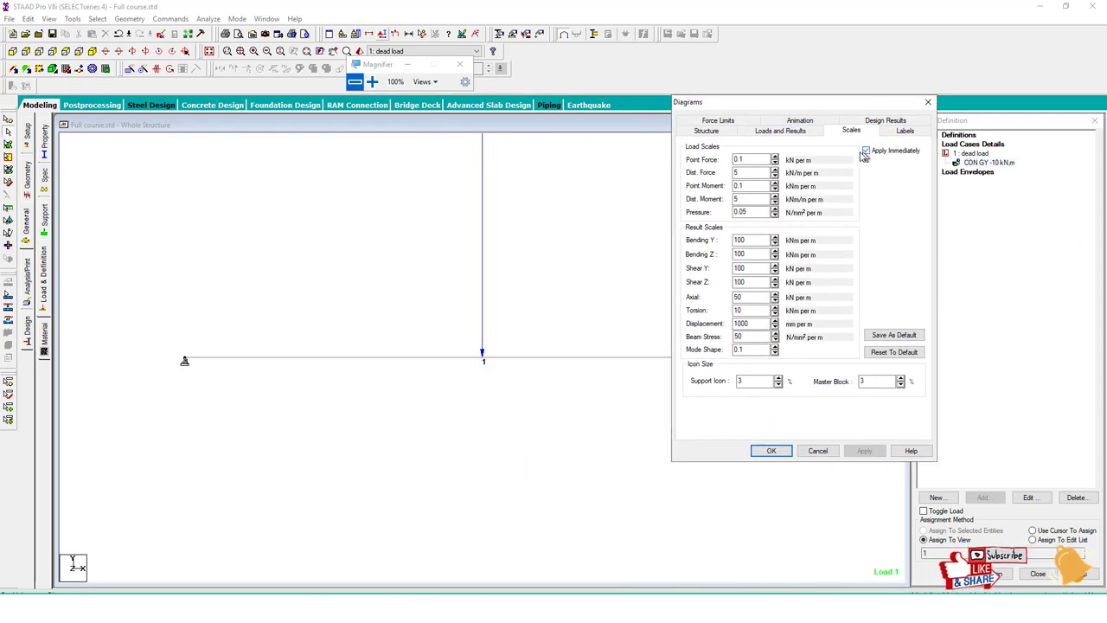
left_click(775, 158)
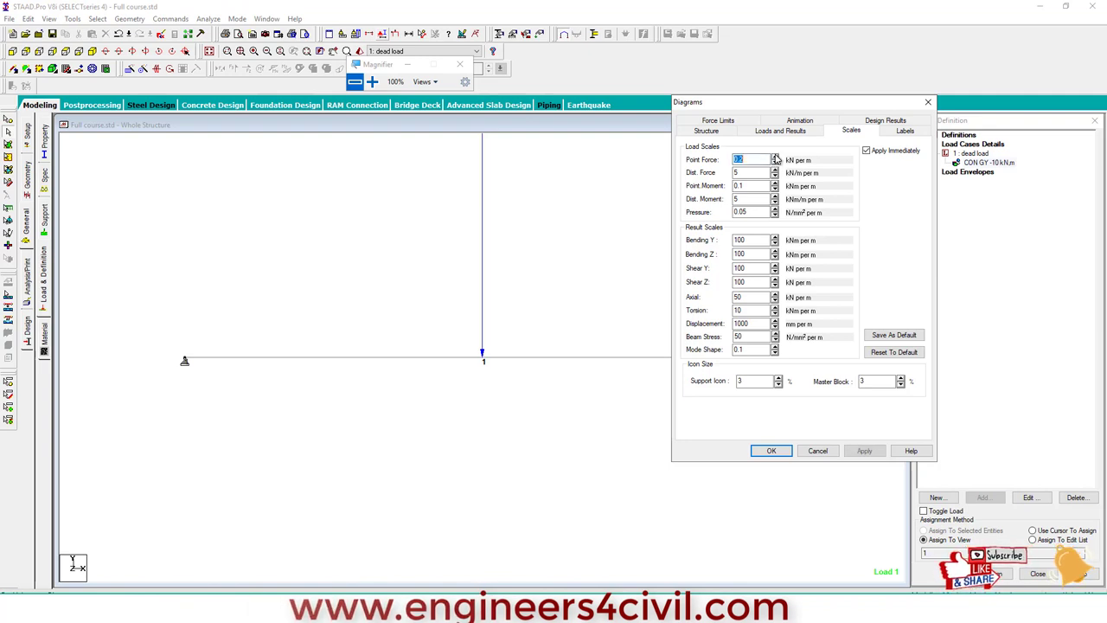
type("10")
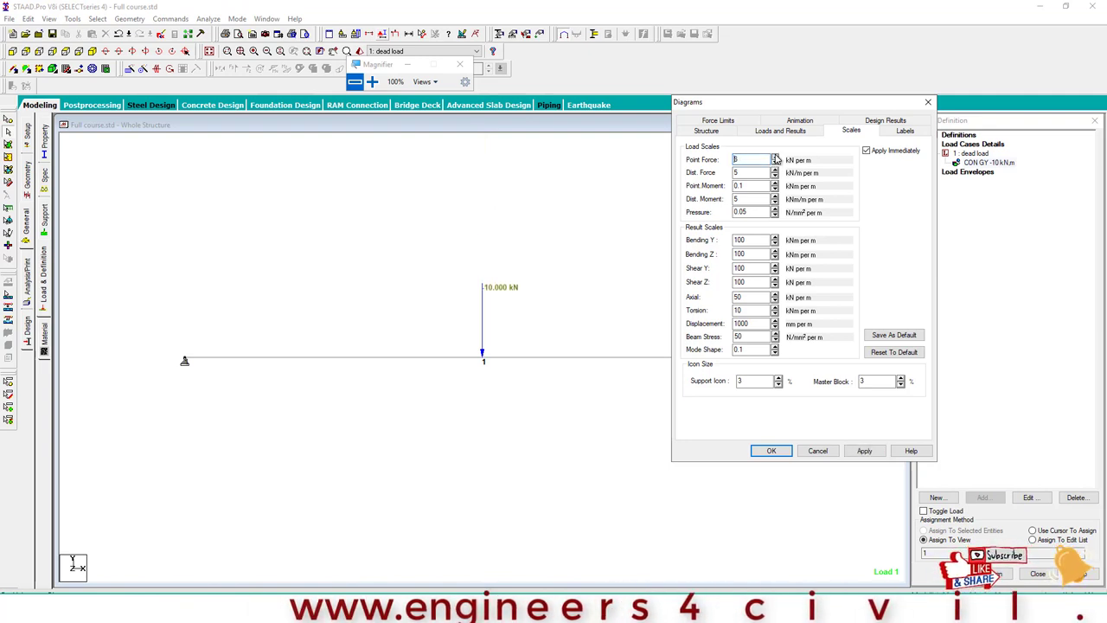
left_click(775, 156)
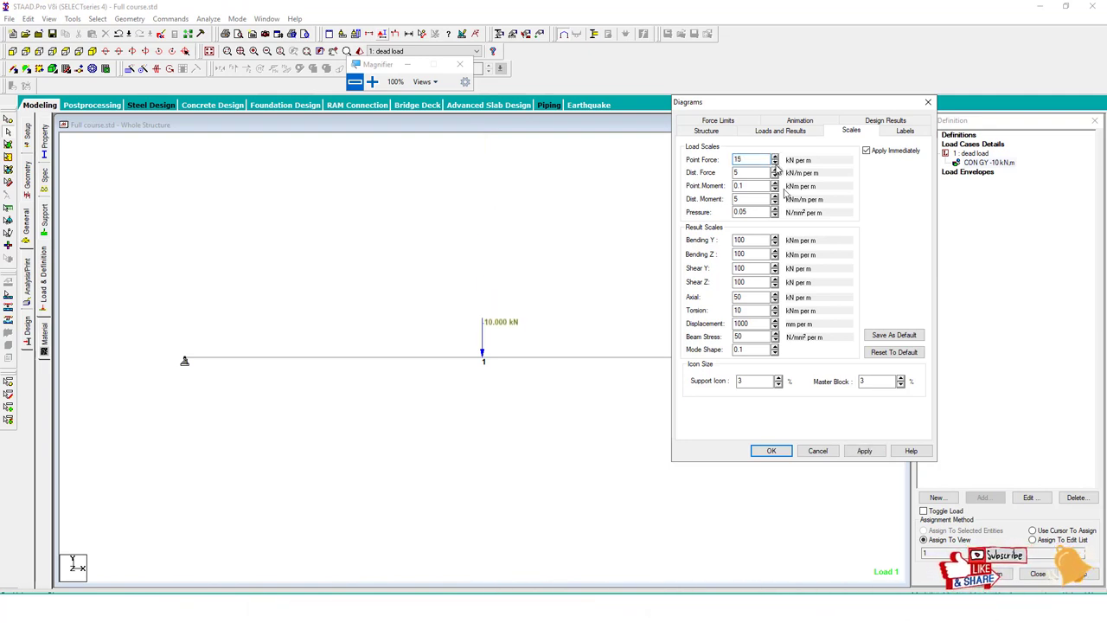
left_click(770, 449)
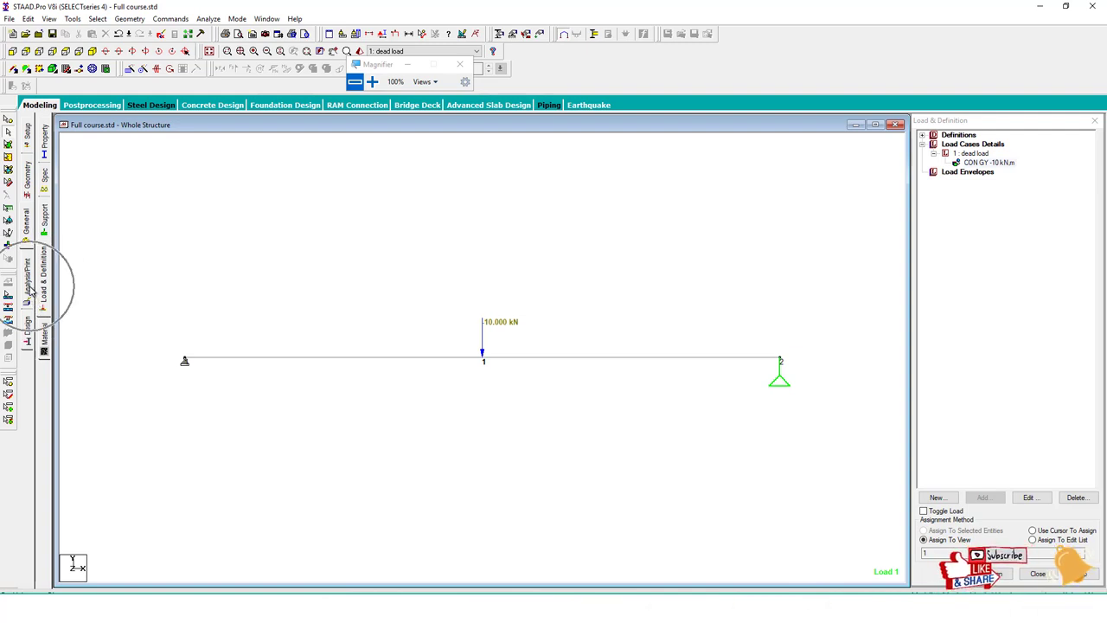
Add a PERFORM ANALYSIS command with Print Option All before FINISH
left_click(28, 285)
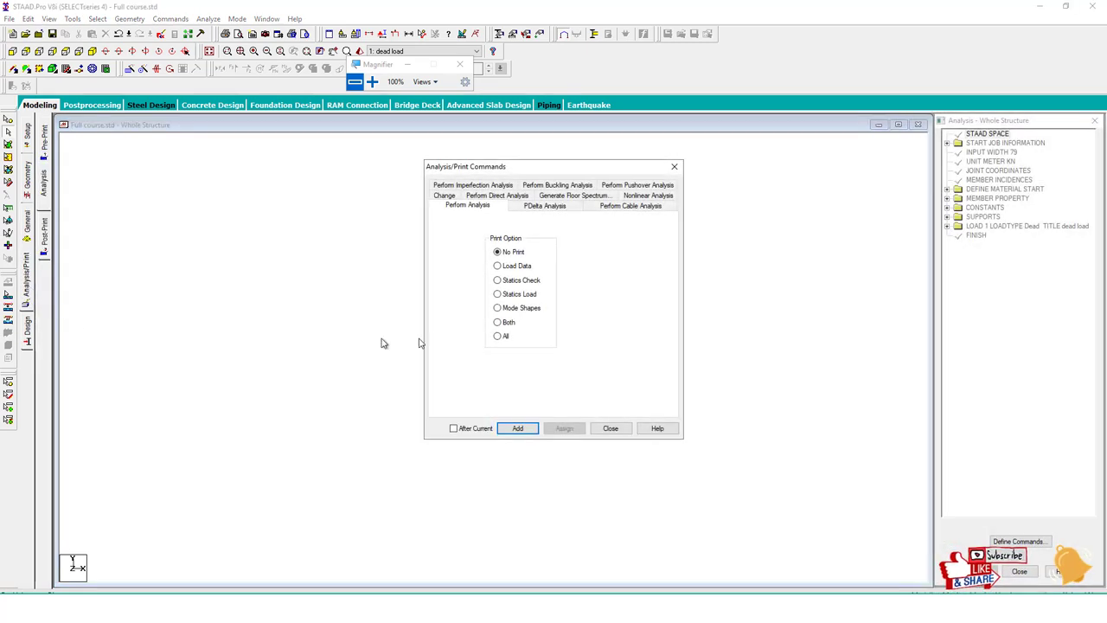
left_click(498, 336)
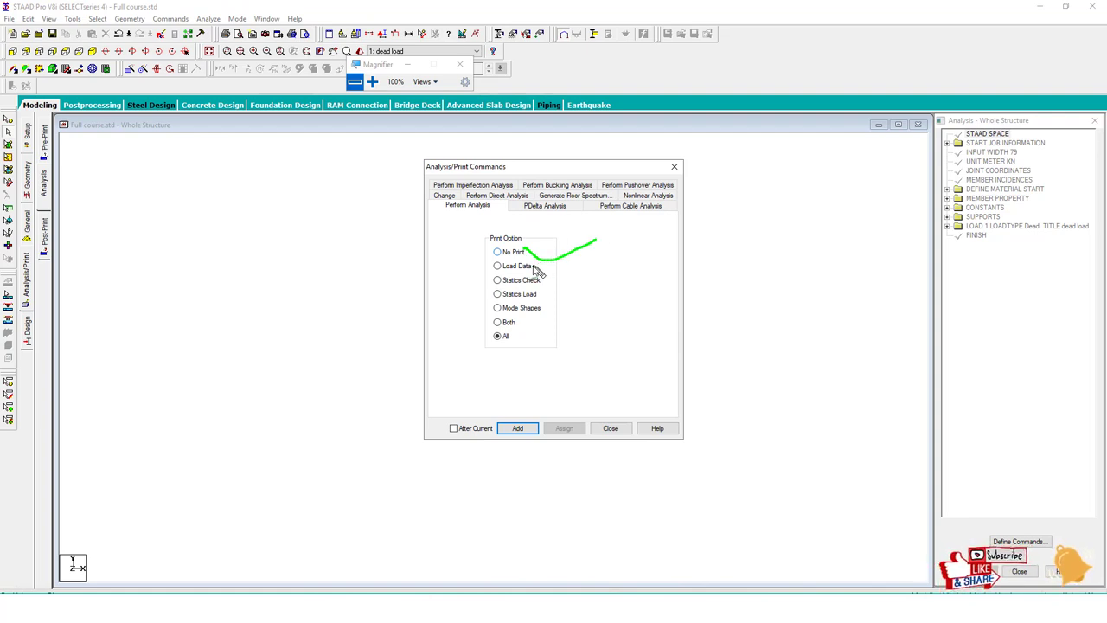
left_click_drag(540, 274, 658, 244)
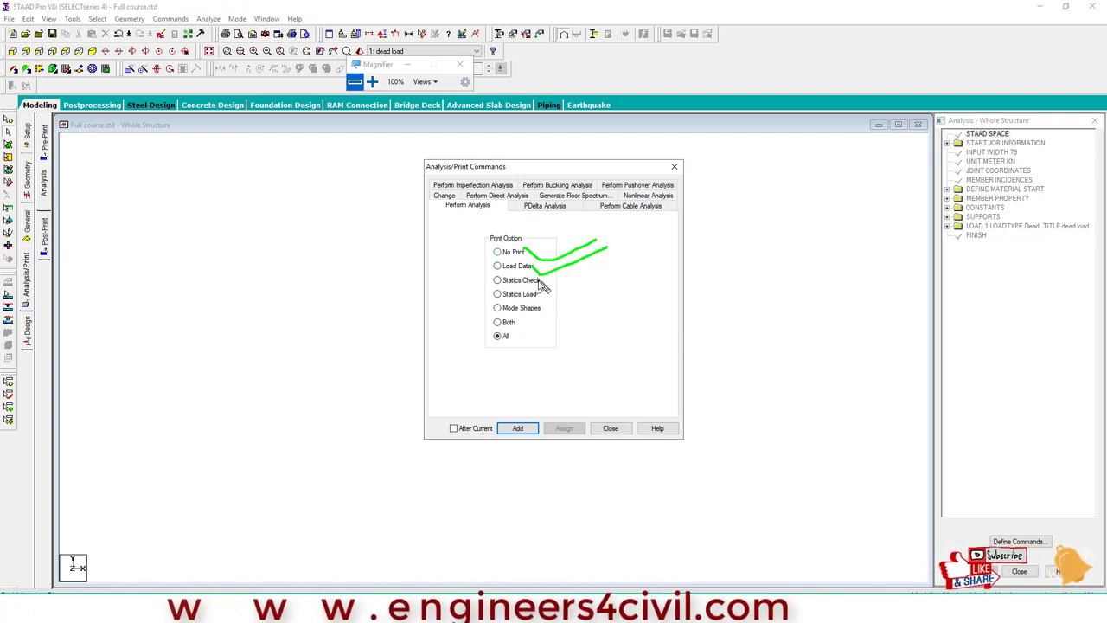
left_click_drag(538, 294, 654, 264)
left_click_drag(540, 308, 640, 286)
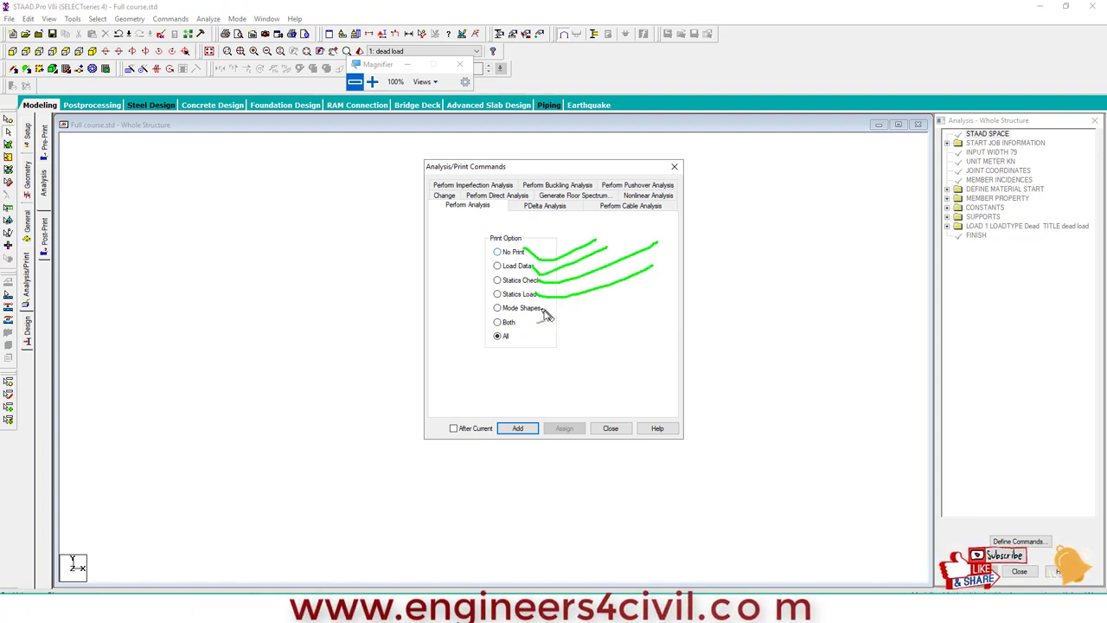
left_click_drag(529, 322, 586, 309)
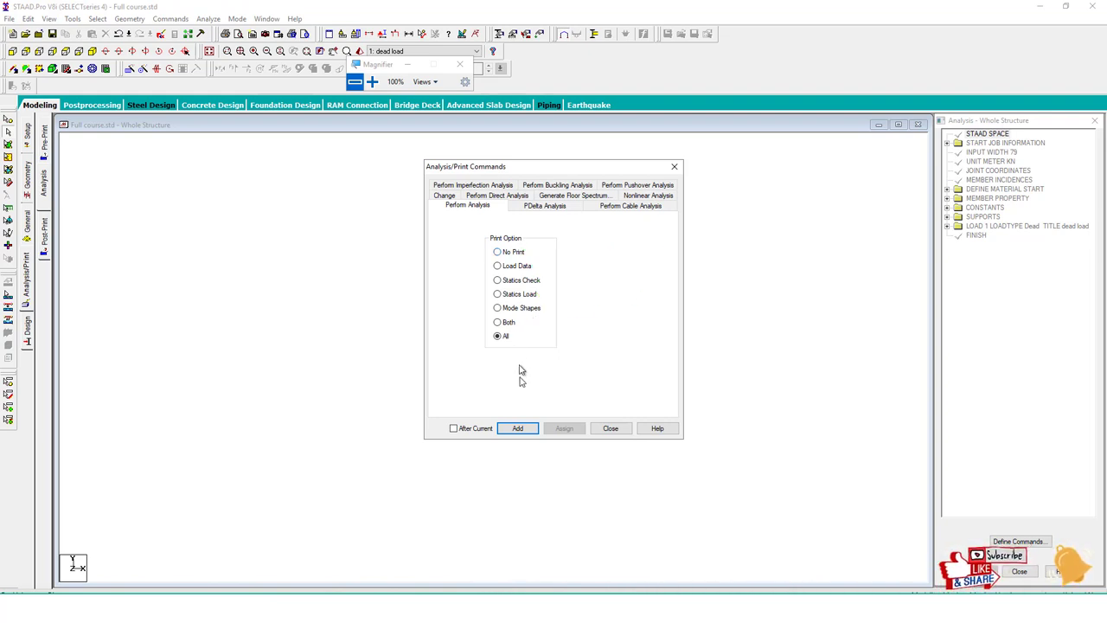
left_click(611, 430)
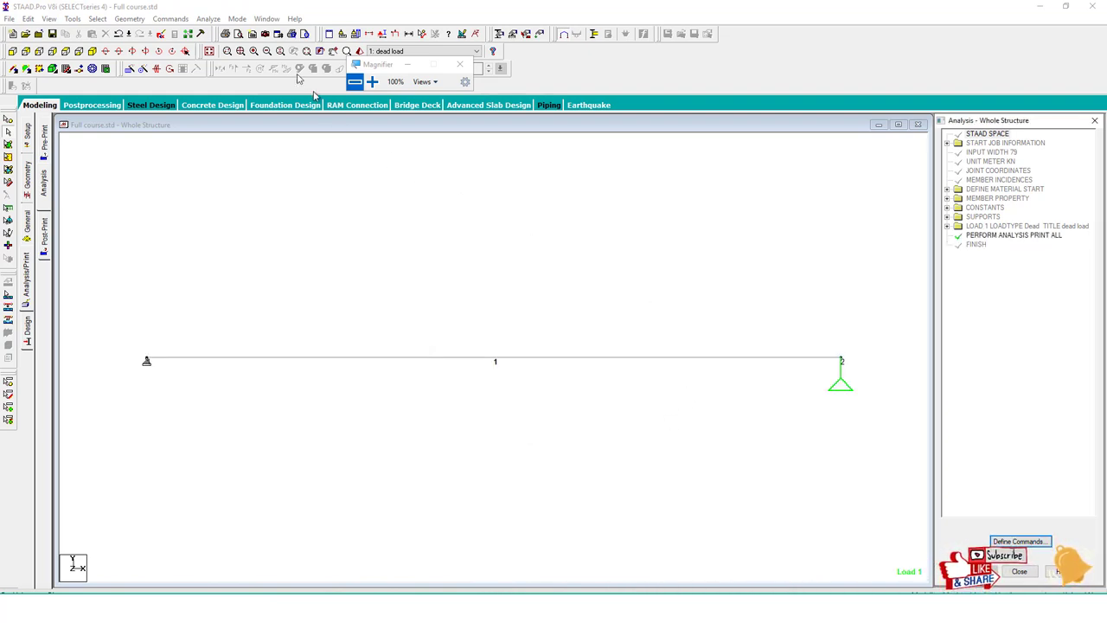
Save Full course.std, run the analysis and close the finished analysis window
left_click(212, 19)
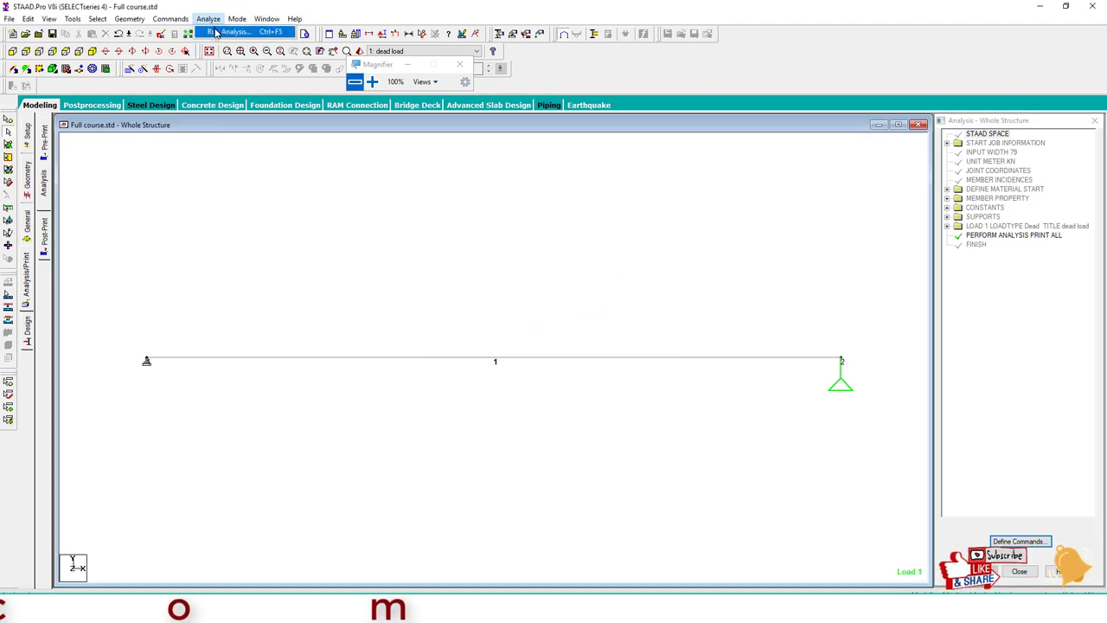
left_click(226, 27)
left_click(486, 323)
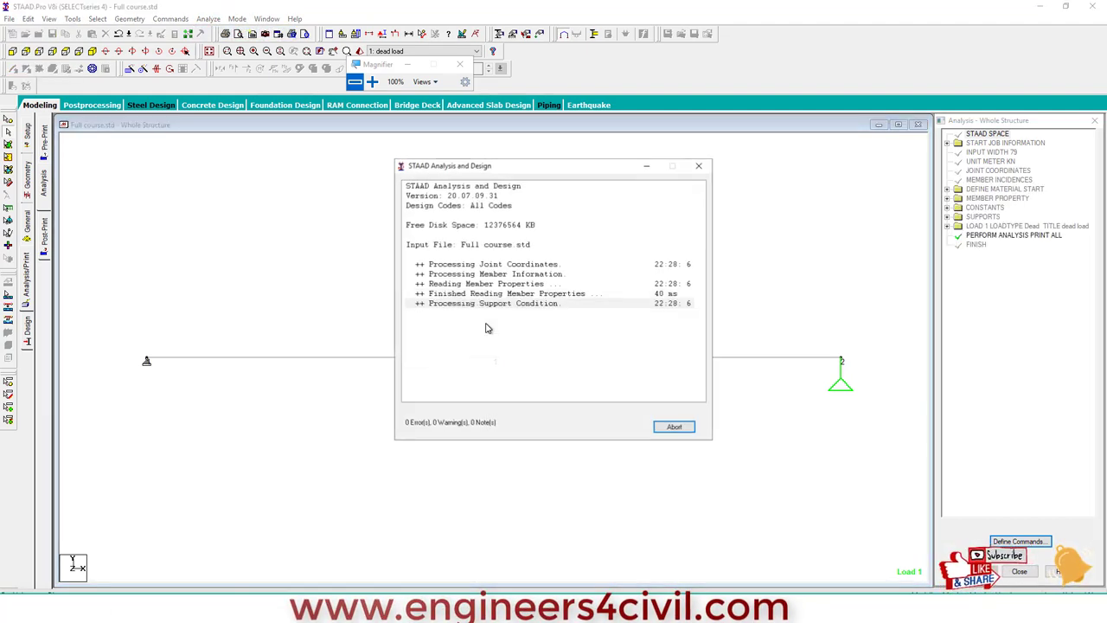
left_click(674, 426)
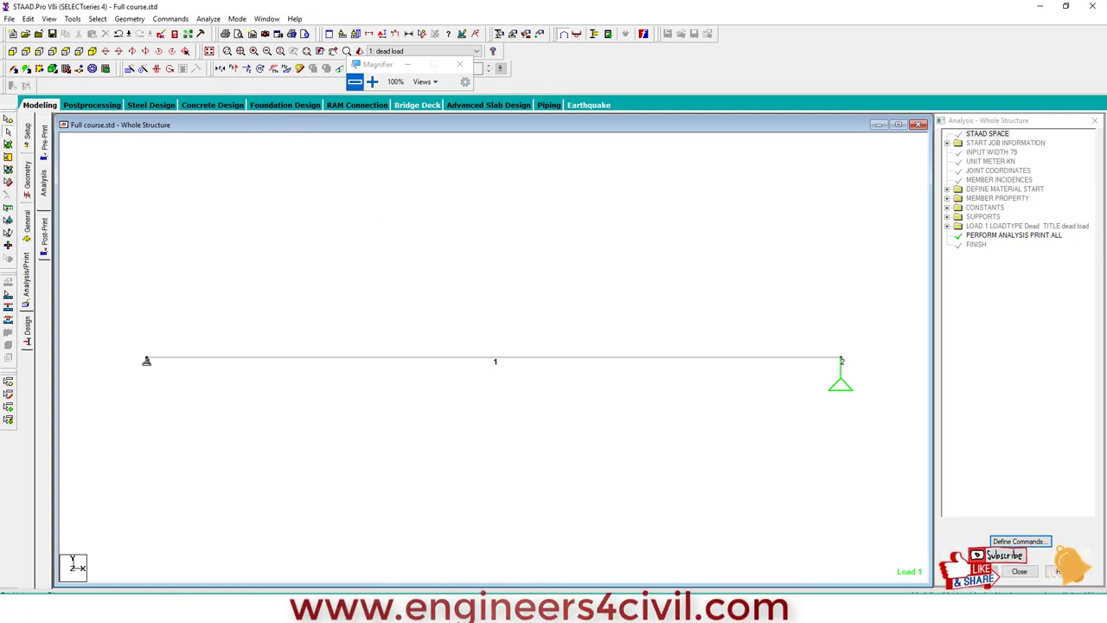
left_click(372, 81)
left_click(372, 81)
left_click(372, 81)
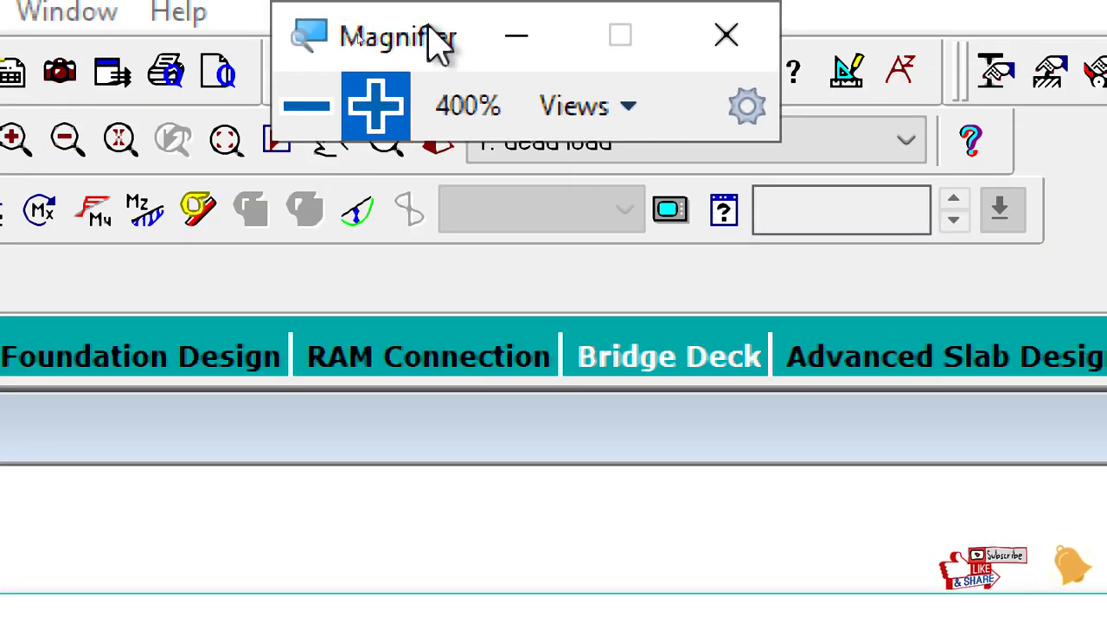
left_click_drag(437, 43, 381, 498)
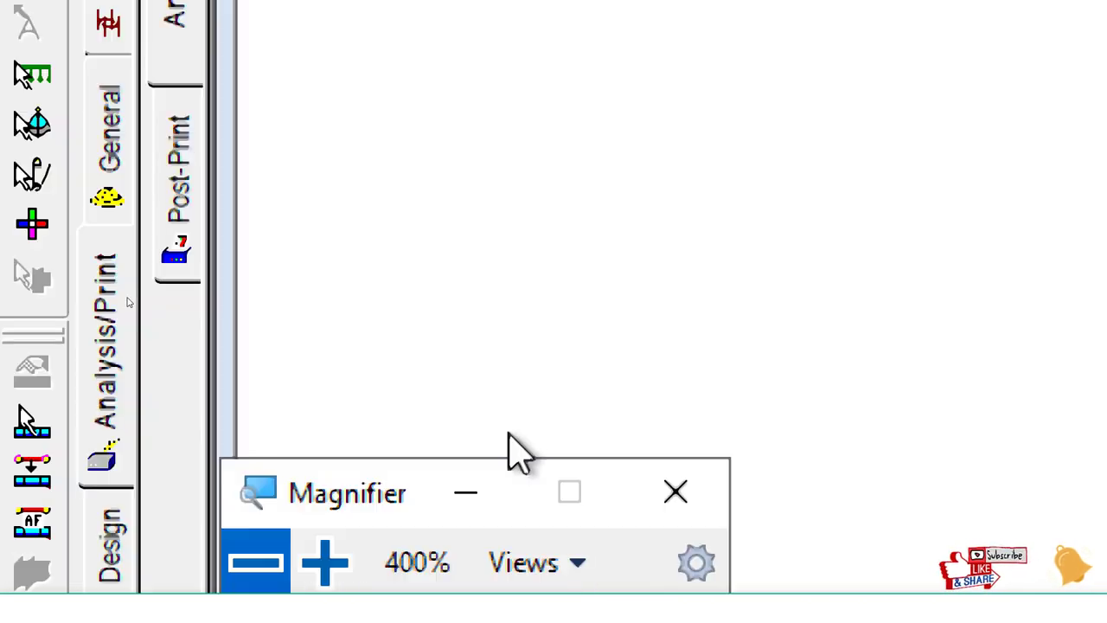
left_click(226, 566)
left_click(185, 566)
Overlay the Bending Z and Shear Y diagrams on Load 1's deflected shape
left_click(129, 566)
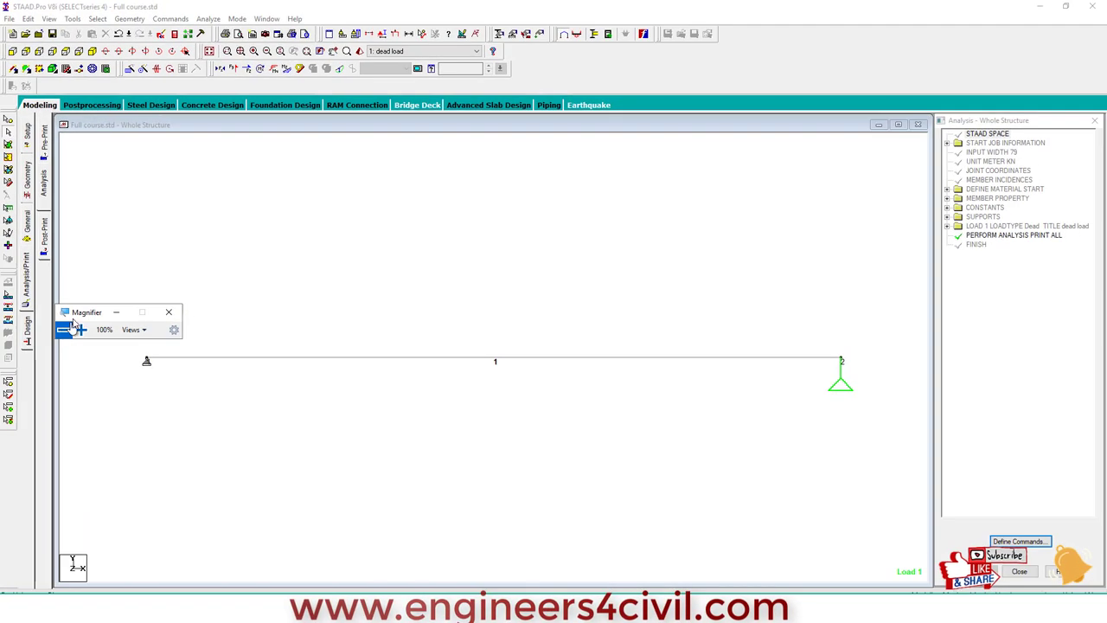
left_click(308, 230)
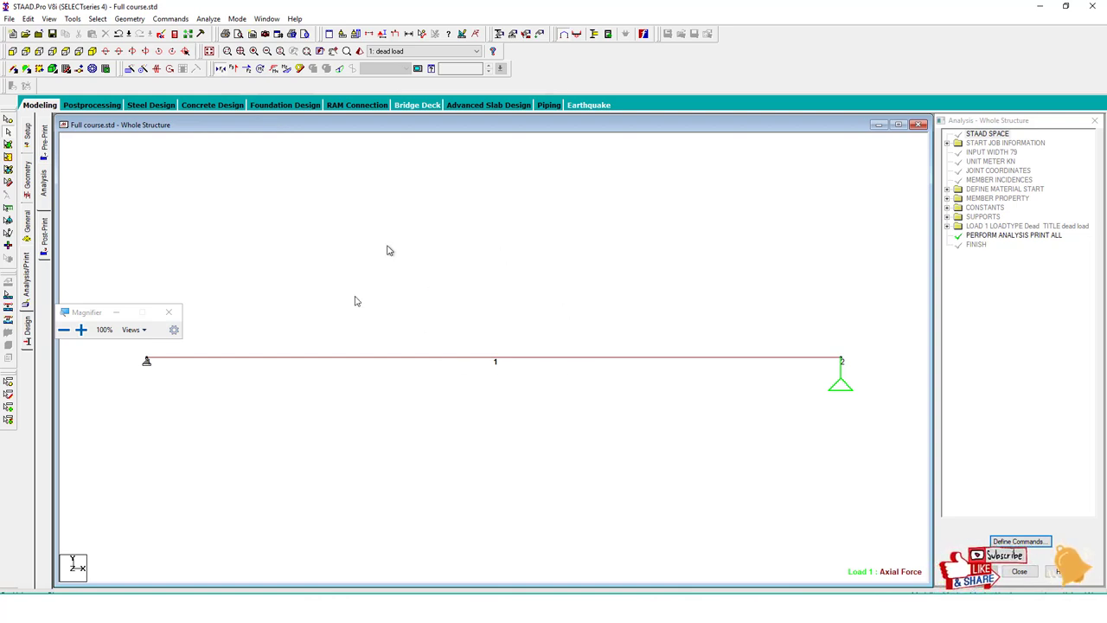
left_click(232, 71)
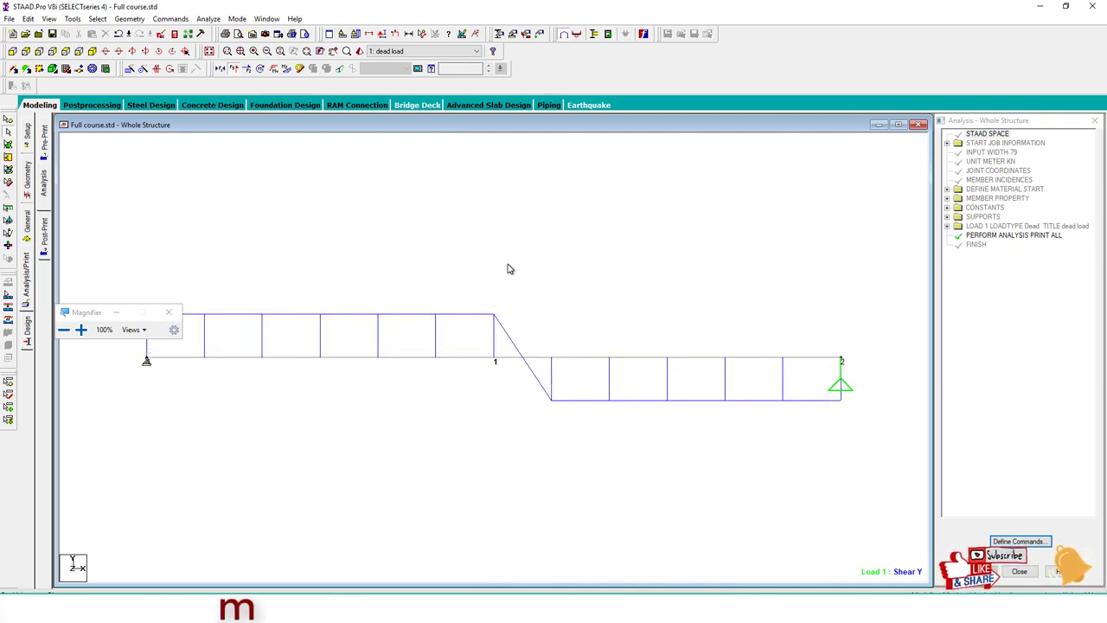
left_click(280, 71)
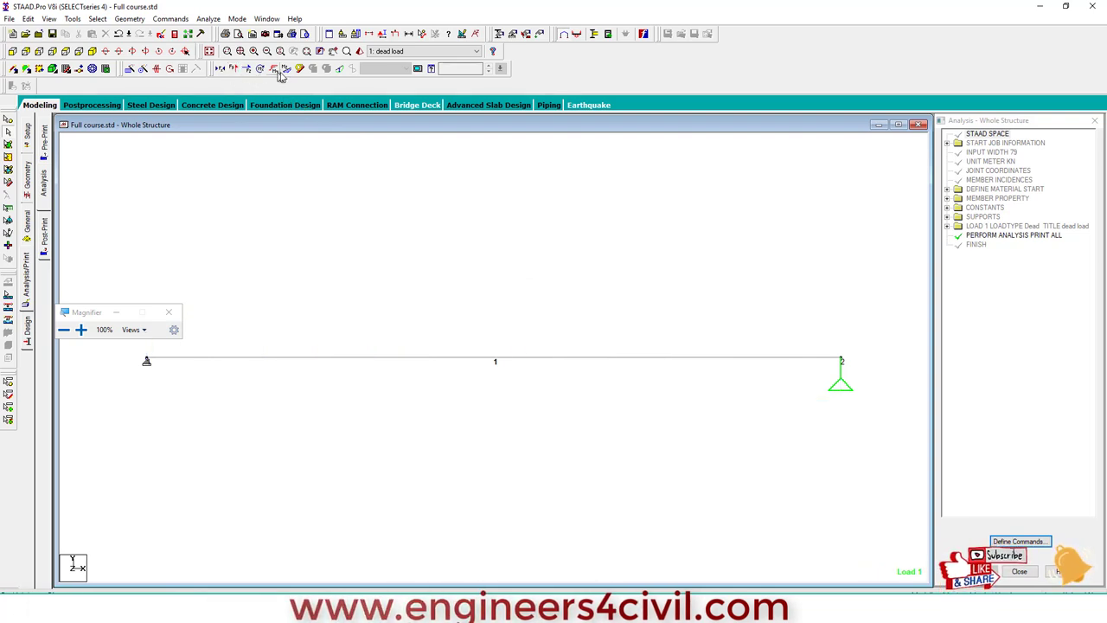
left_click(286, 70)
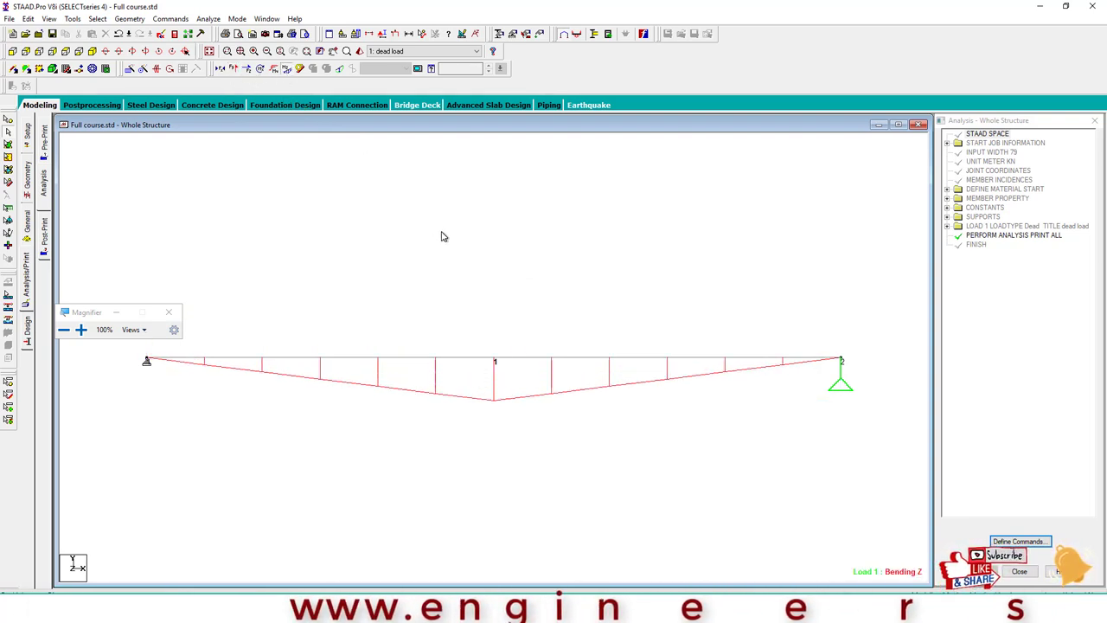
left_click(287, 71)
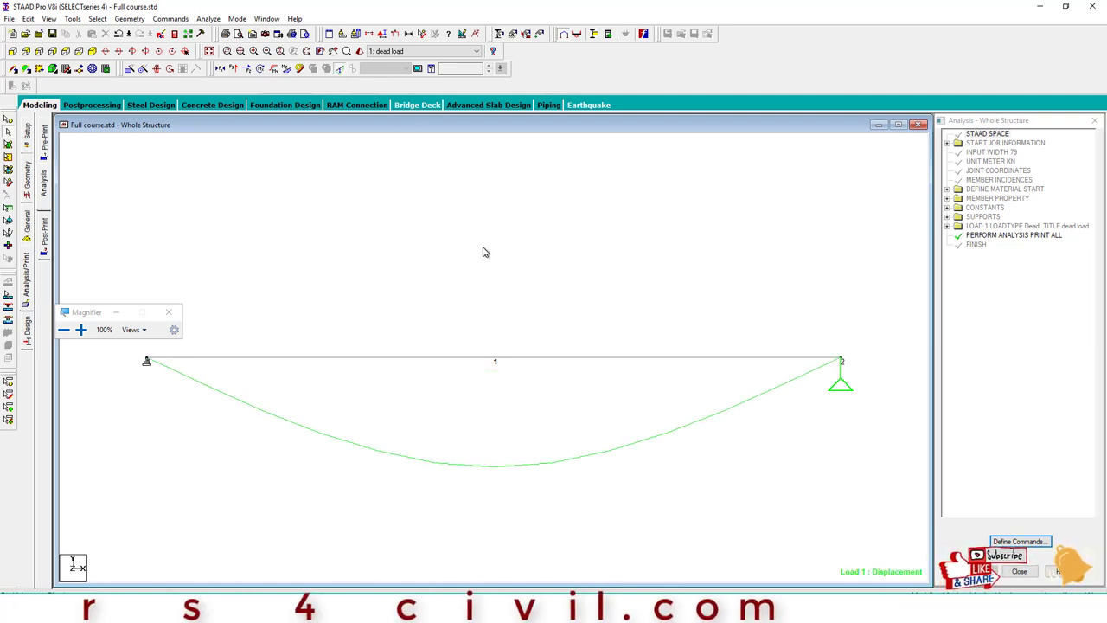
left_click(300, 69)
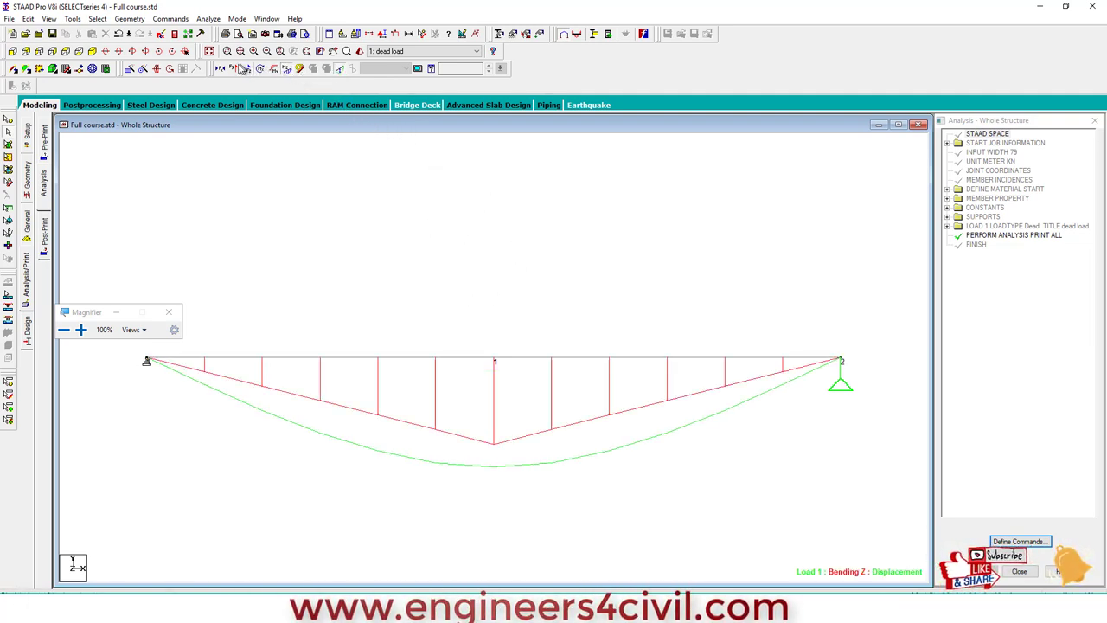
left_click(287, 69)
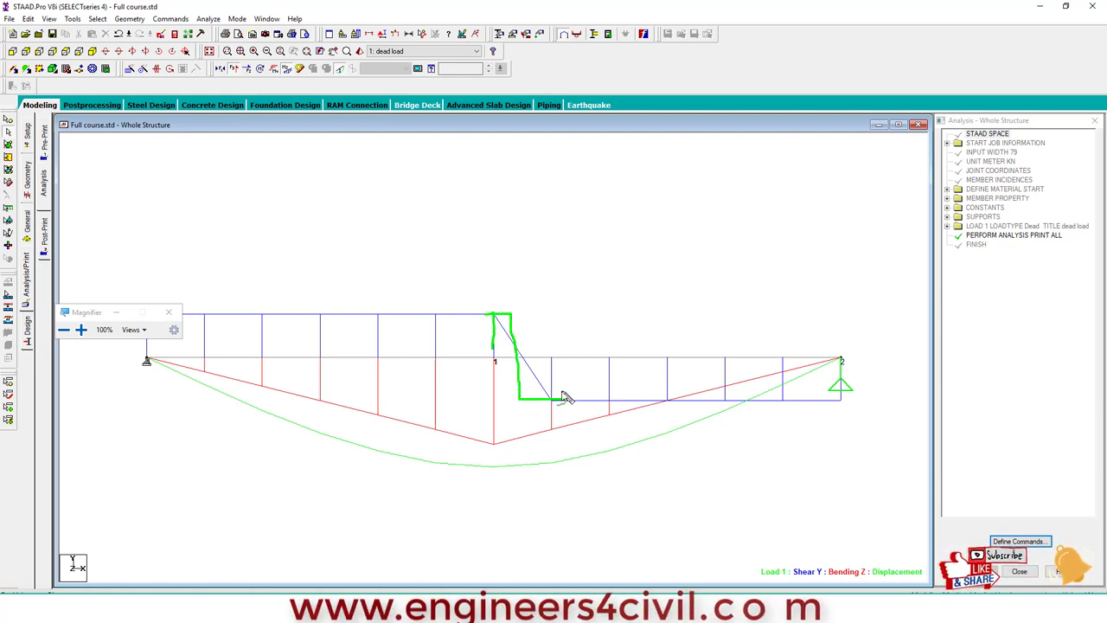
double_click(517, 363)
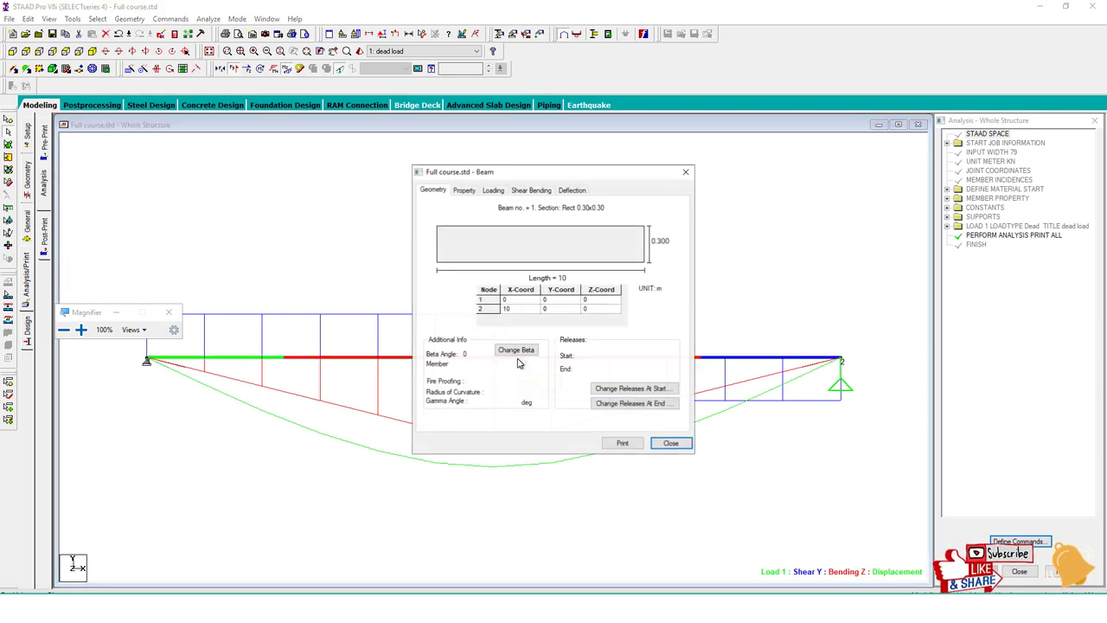
left_click(543, 190)
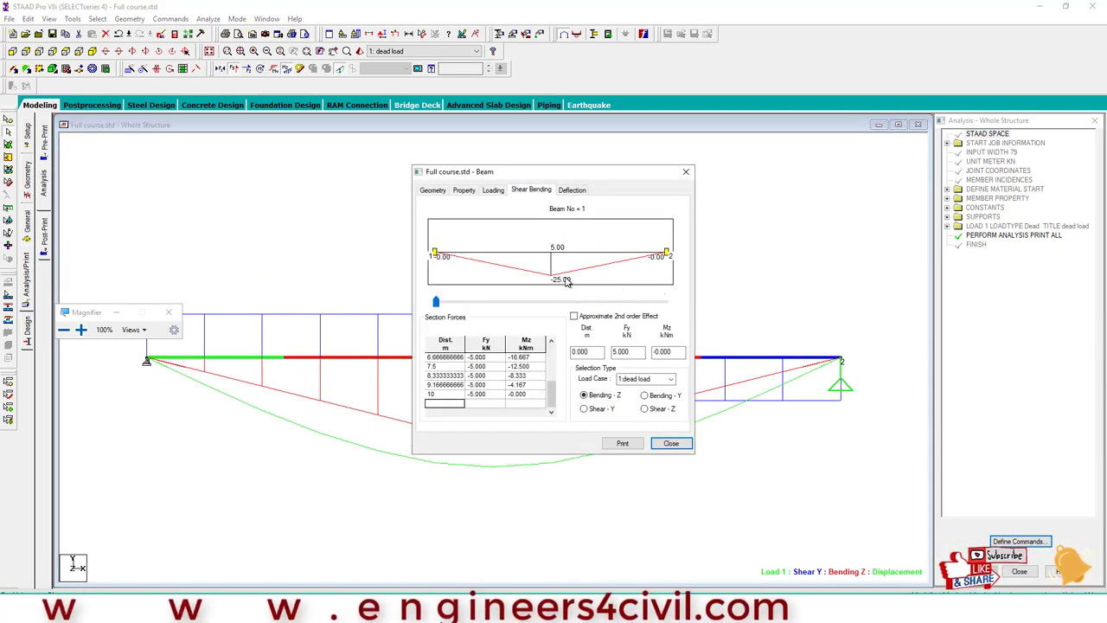
left_click(609, 411)
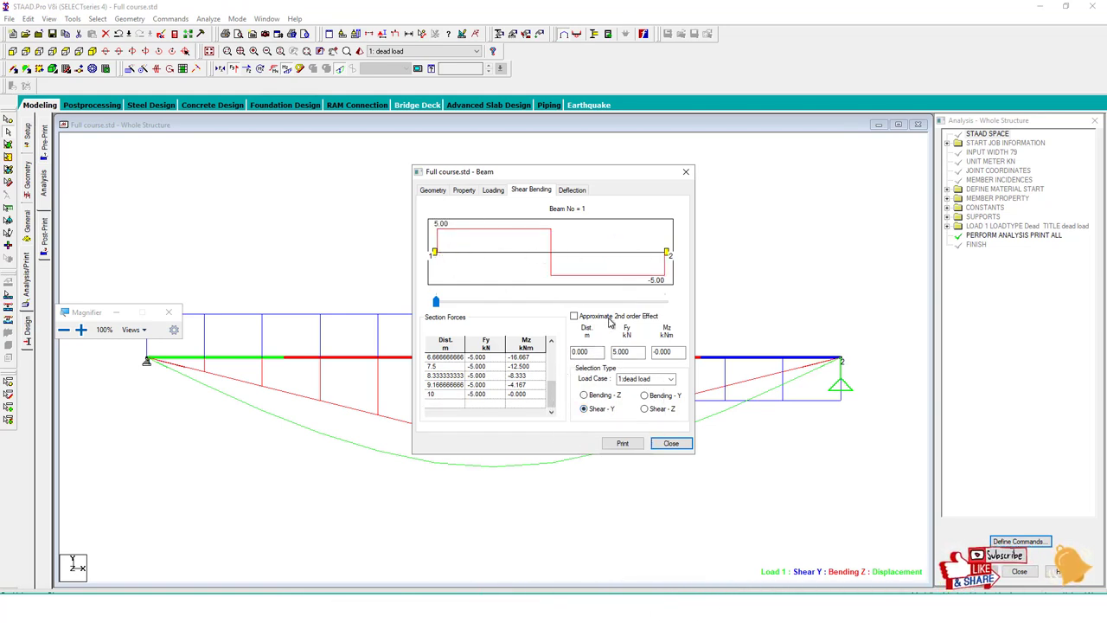
left_click(572, 191)
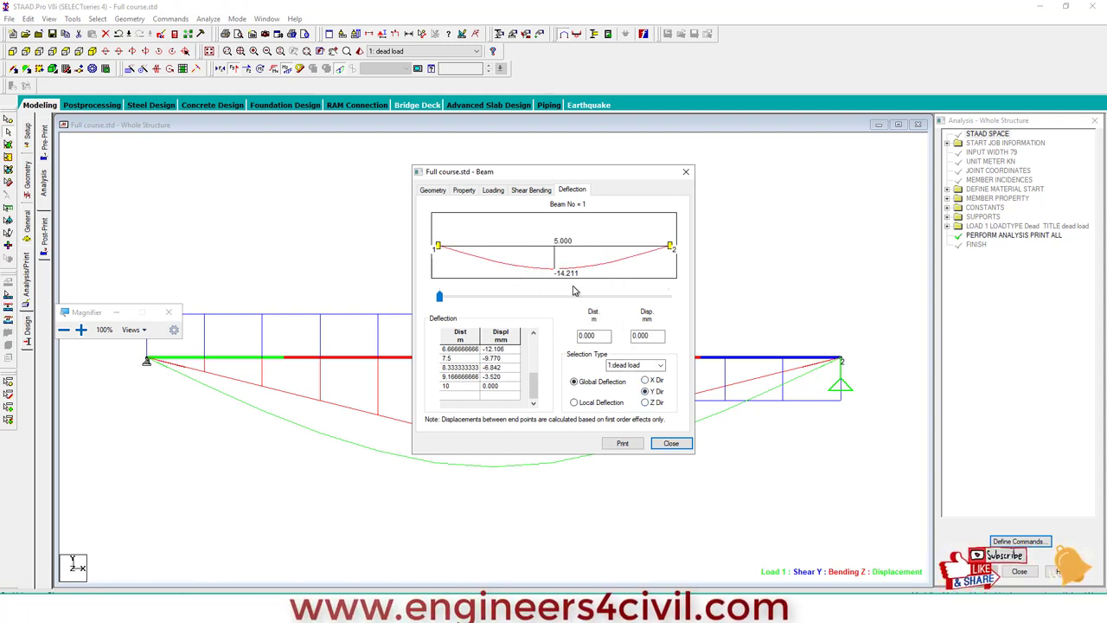
left_click(669, 443)
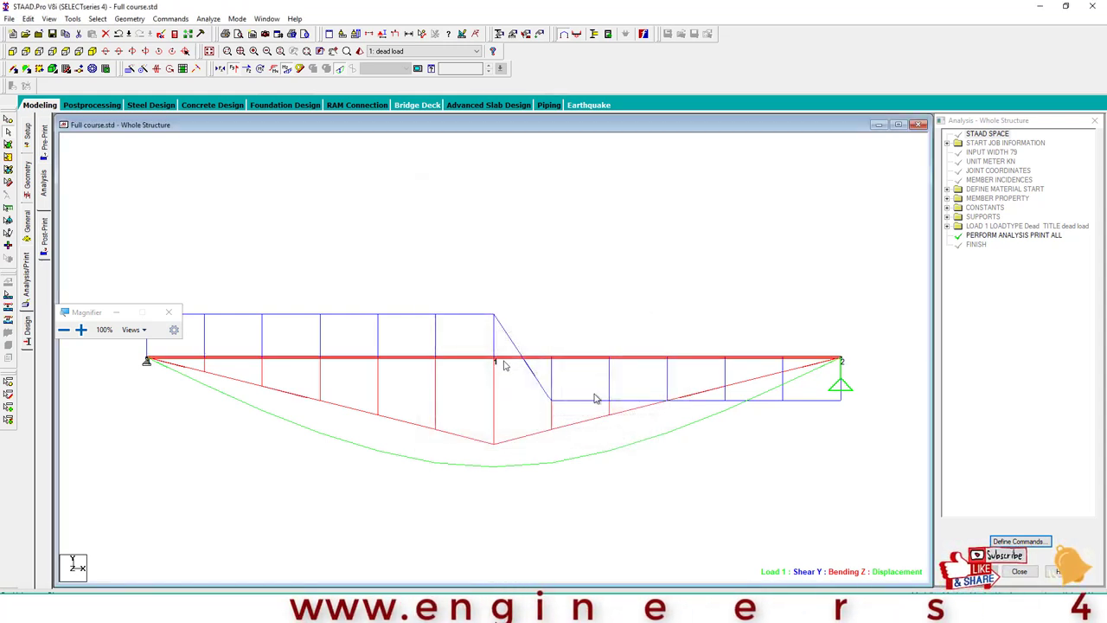
left_click(165, 315)
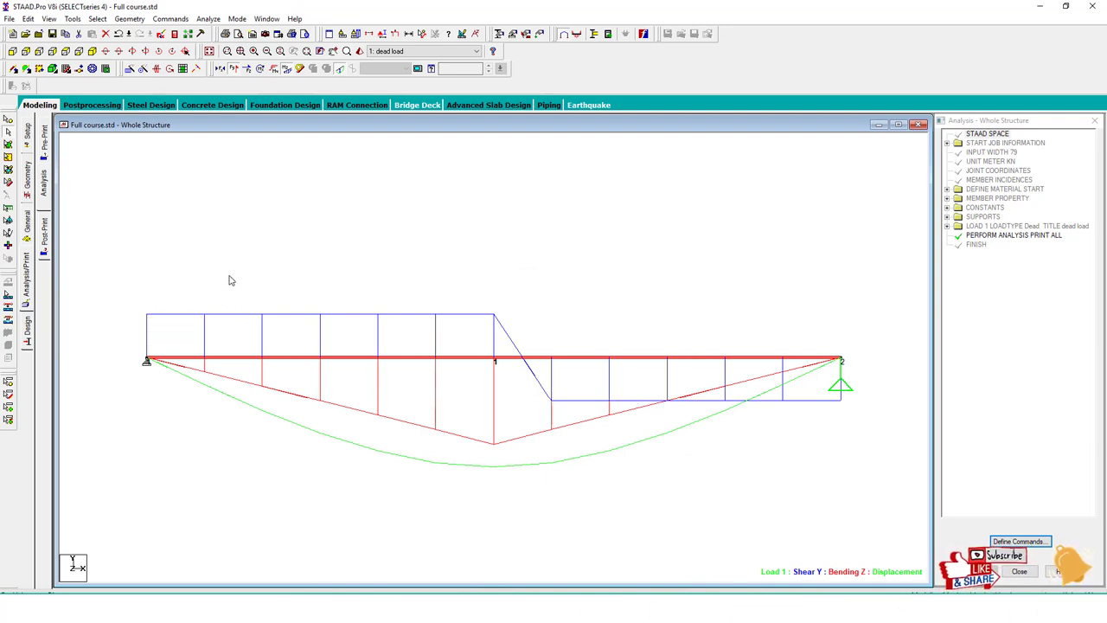
left_click(277, 233)
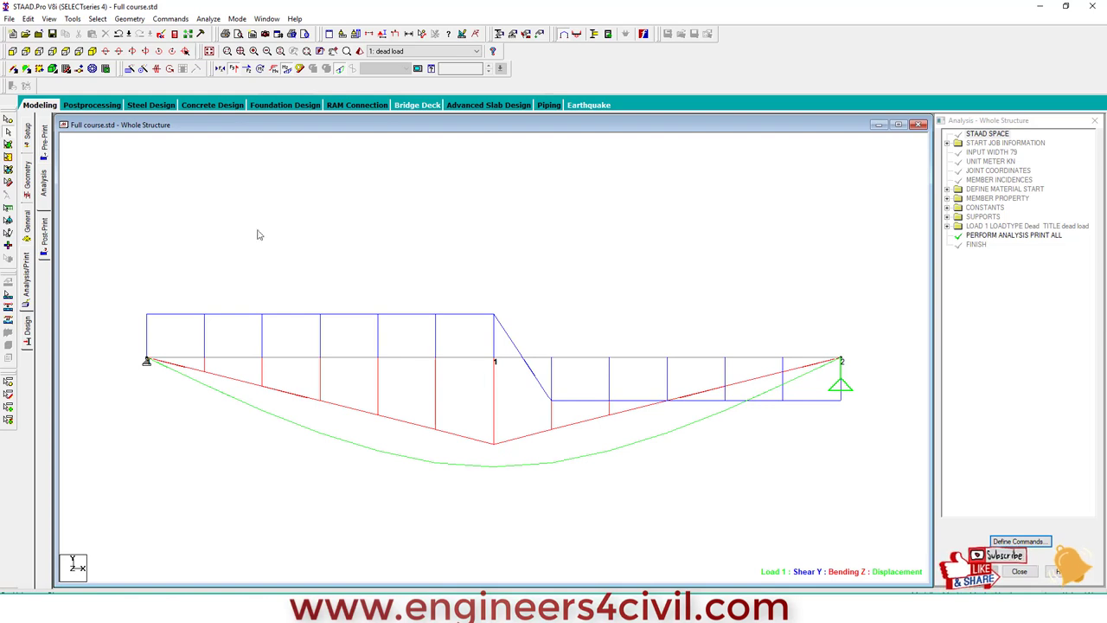
left_click(92, 105)
Accept the default results setup and label the maximum displacement on the beam's deflection diagram
left_click(571, 393)
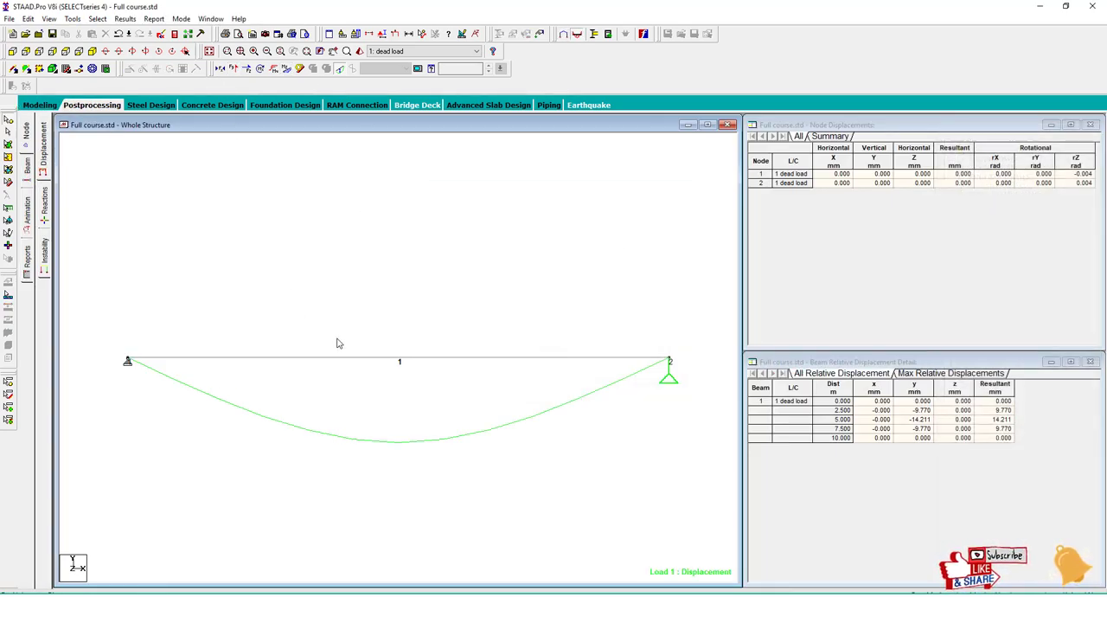
left_click(126, 18)
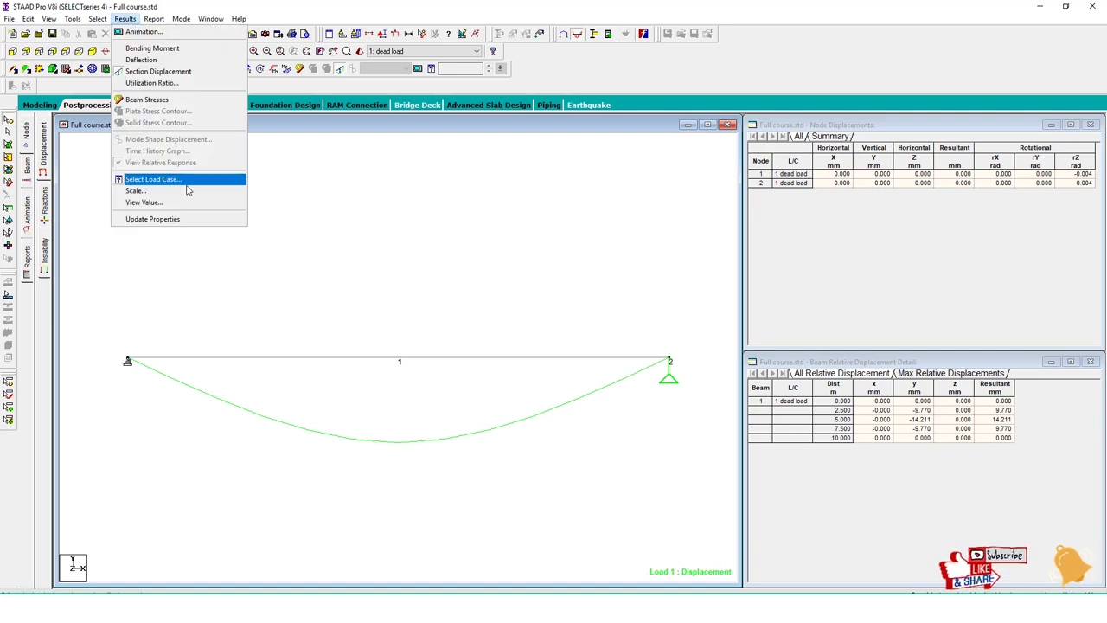
left_click(186, 180)
left_click(510, 215)
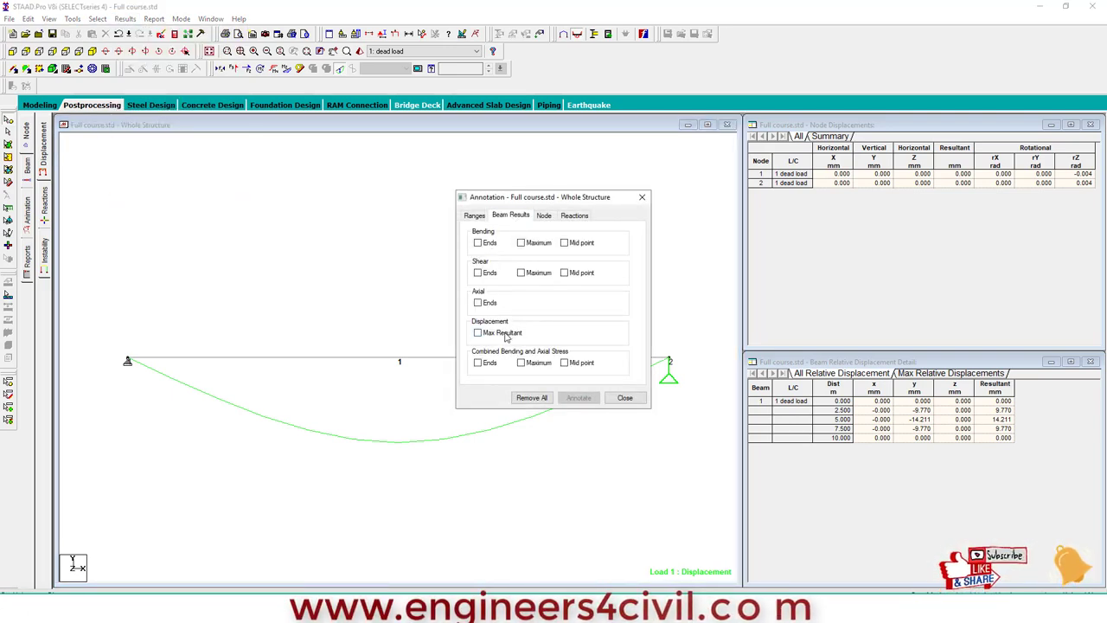
left_click(478, 332)
left_click(579, 398)
left_click(624, 398)
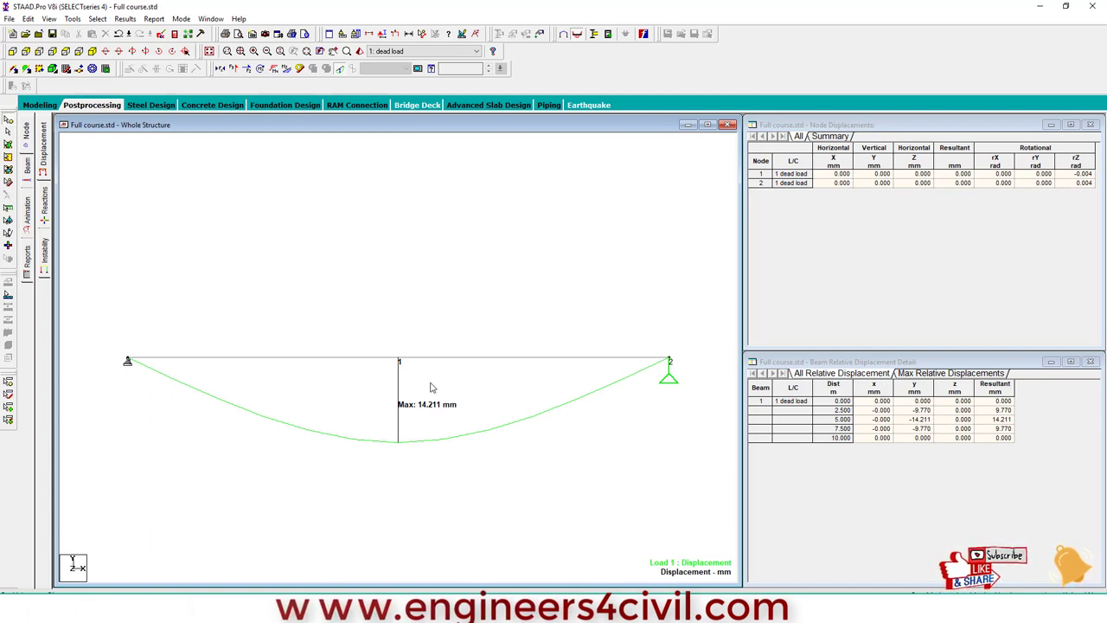
Switch to the Bending Z diagram and label its end, maximum (-25.000 kNm) and mid-span values
left_click(312, 68)
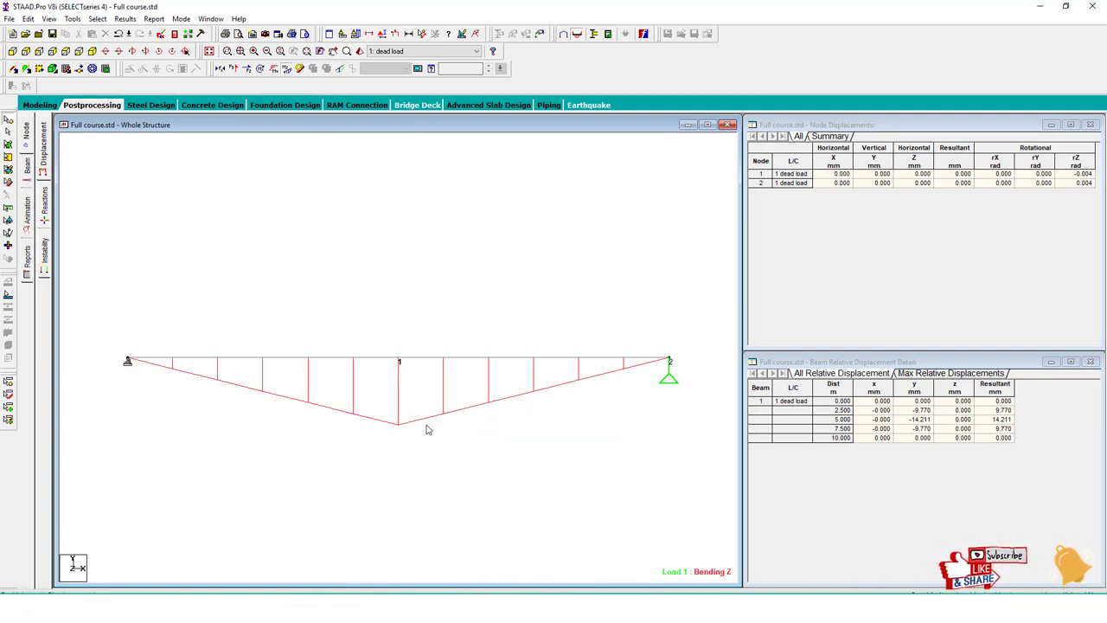
left_click(125, 18)
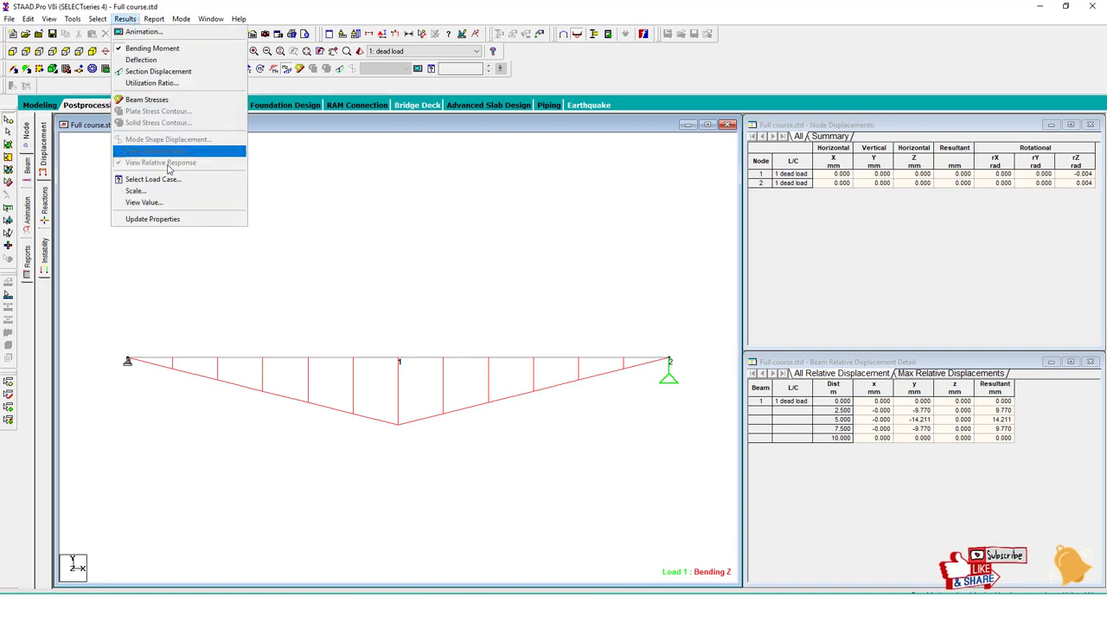
left_click(180, 203)
left_click(510, 216)
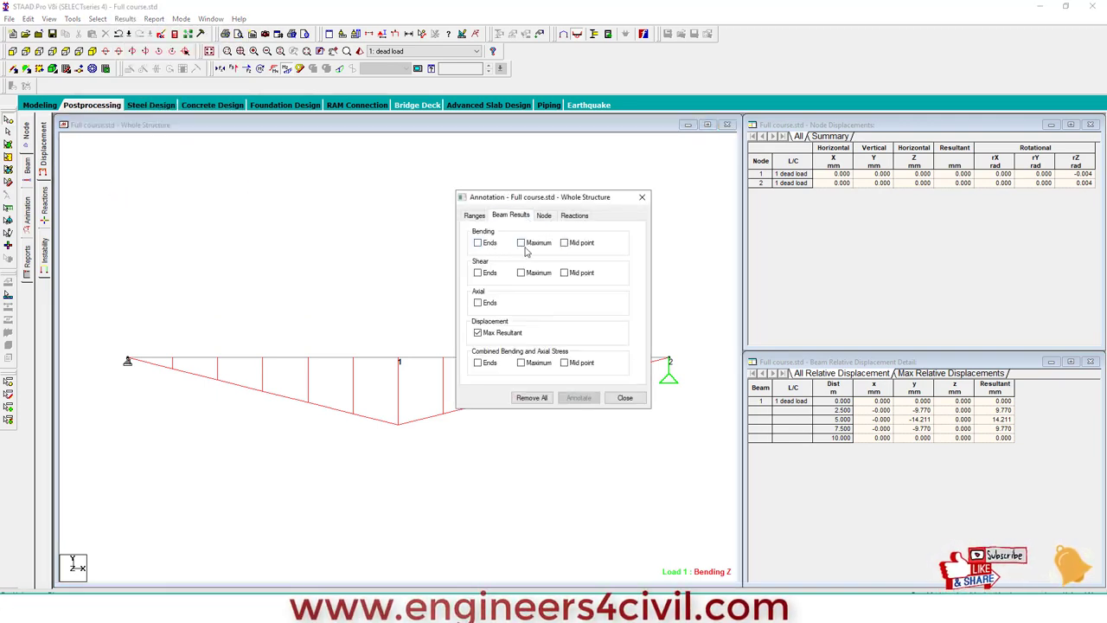
left_click(477, 243)
left_click(521, 243)
left_click(564, 243)
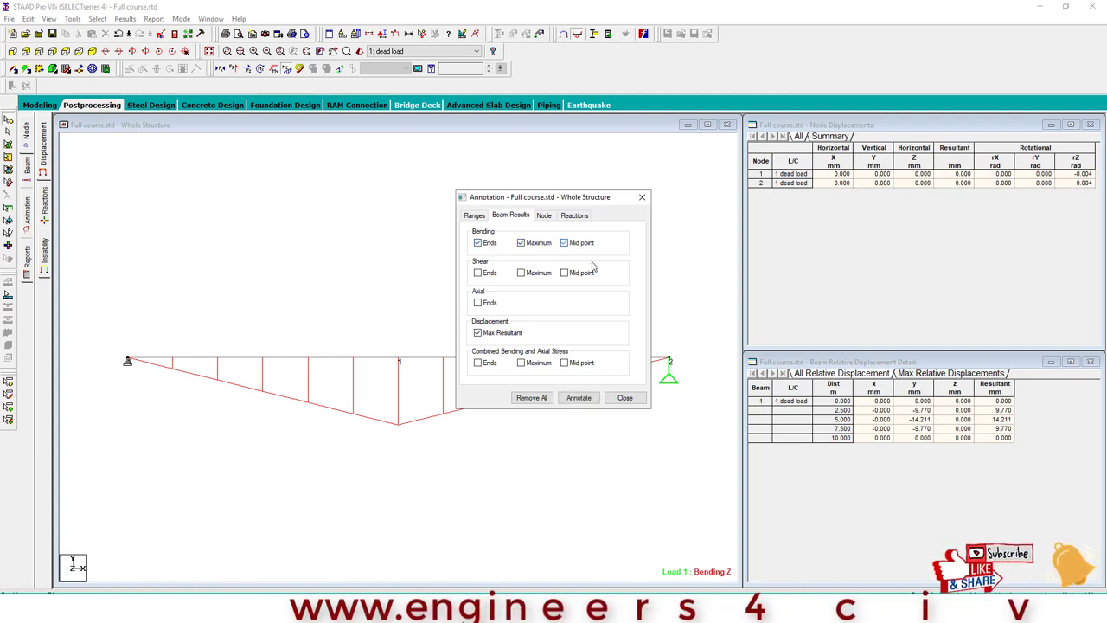
left_click(578, 398)
left_click(629, 329)
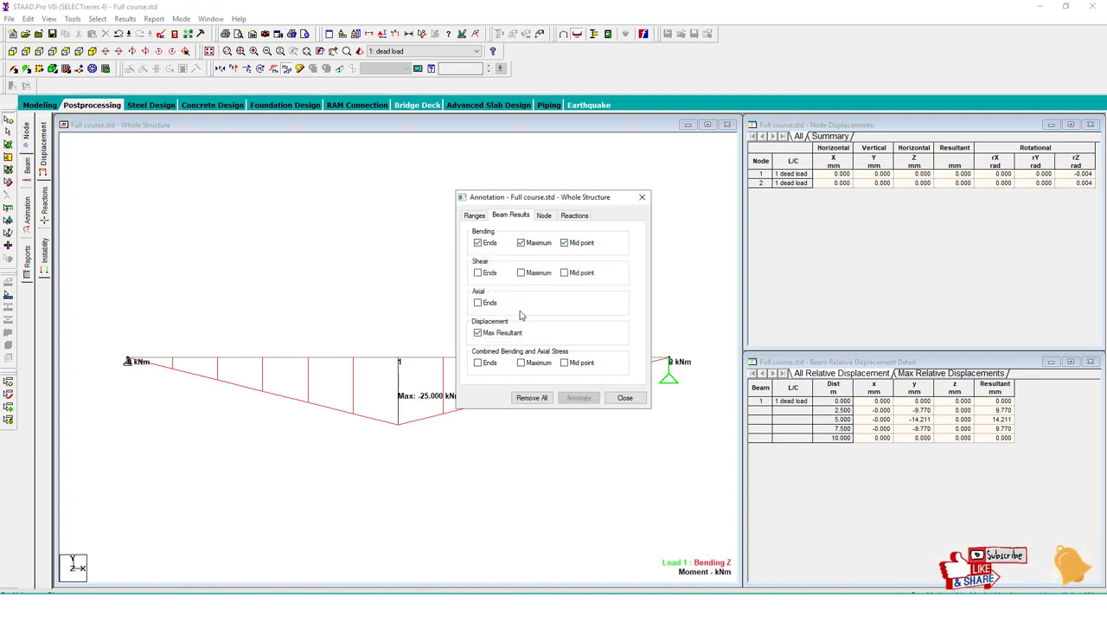
left_click(626, 398)
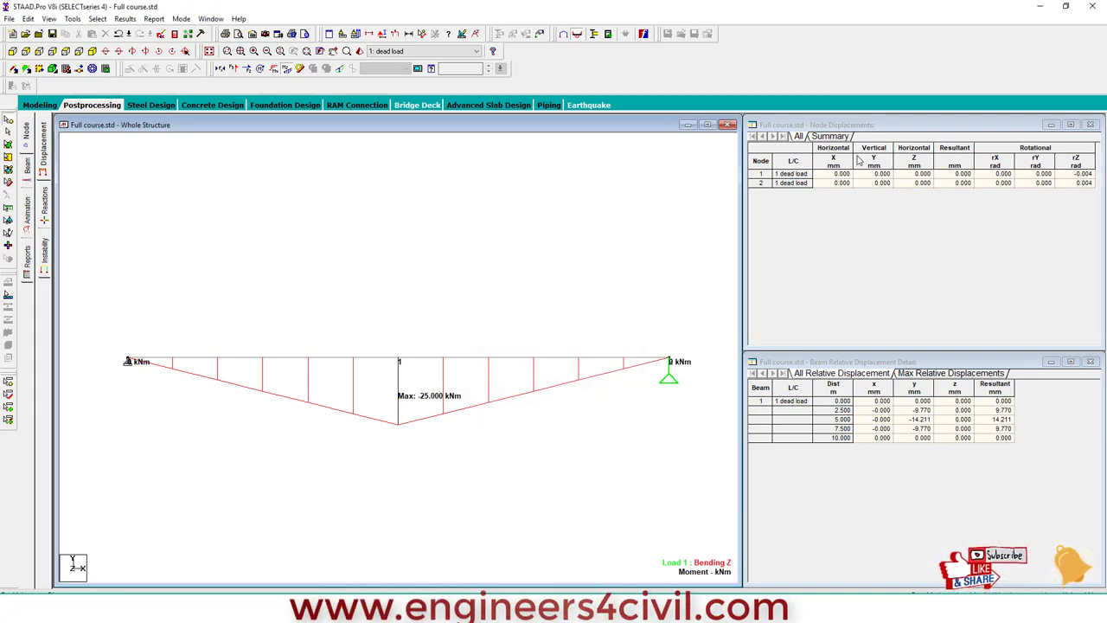
Enlarge the Node Displacements and Beam Relative Displacement tables, restore the tiled layout, then return to Modeling
left_click_drag(969, 111, 1072, 212)
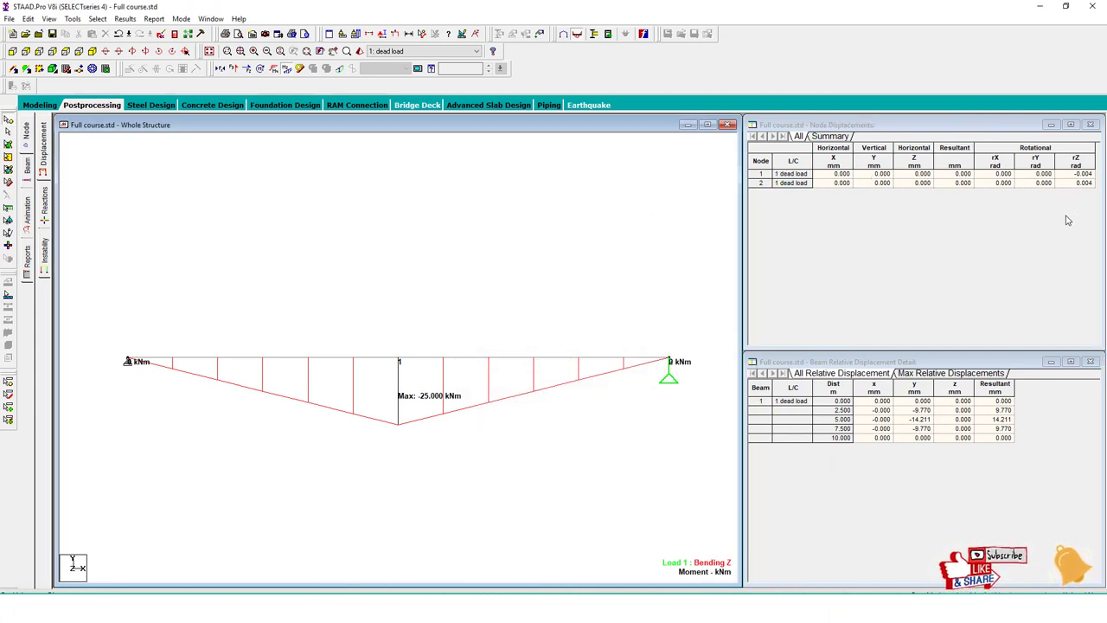
left_click(928, 126)
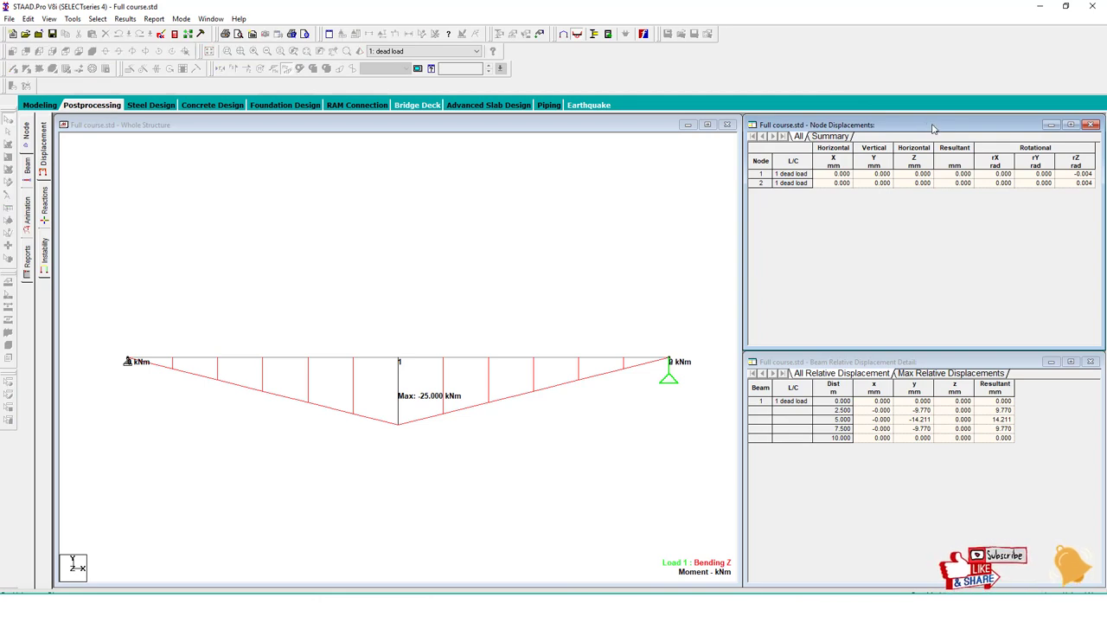
double_click(933, 128)
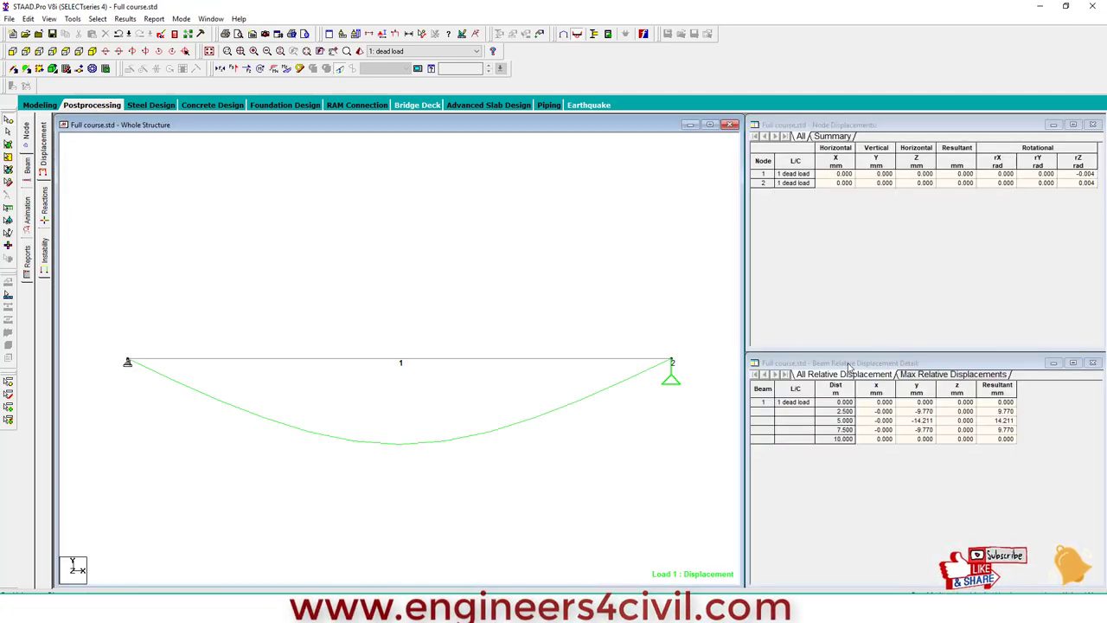
double_click(838, 363)
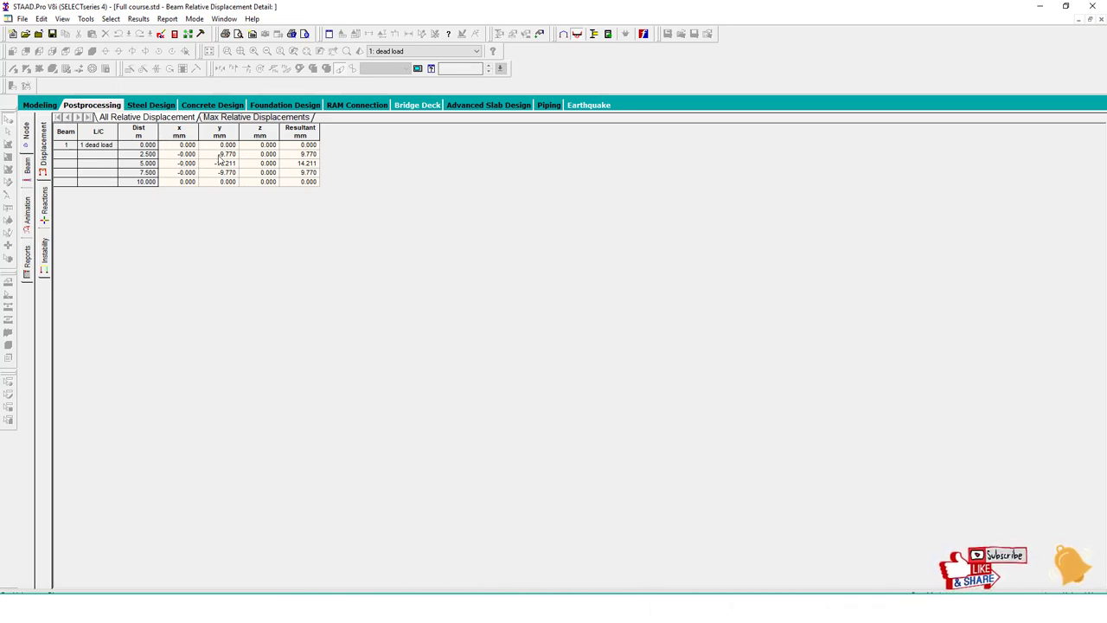
left_click(92, 107)
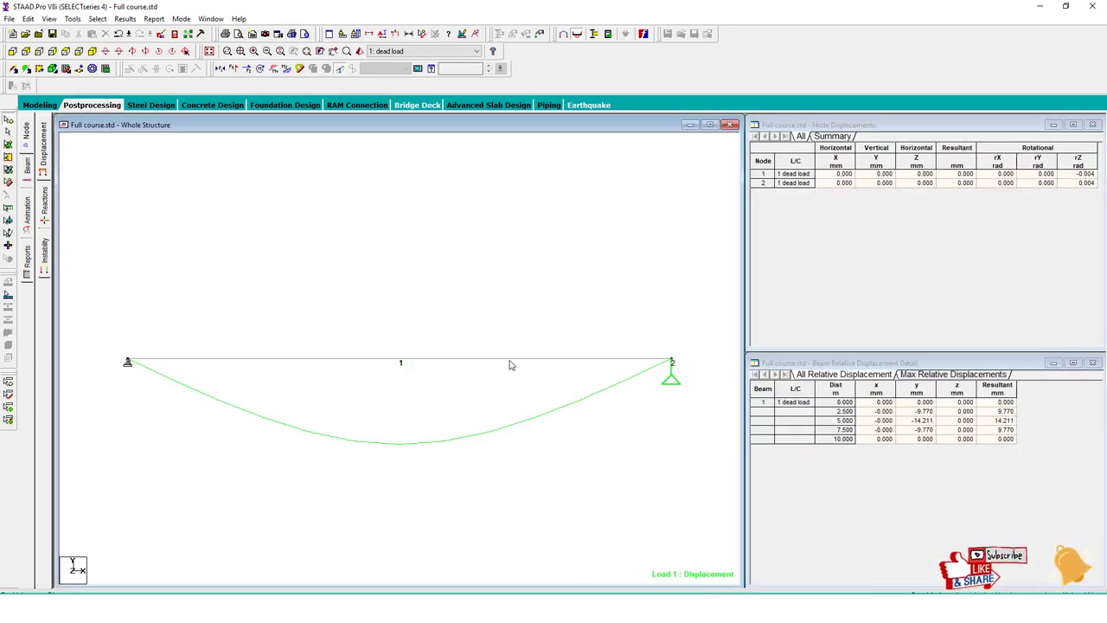
left_click(40, 105)
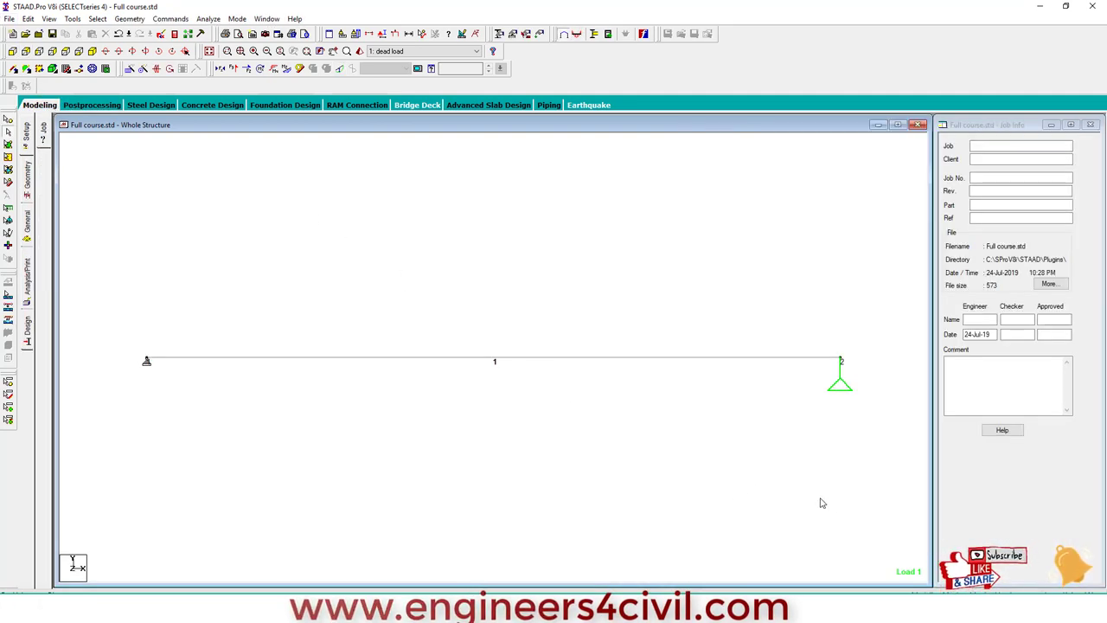
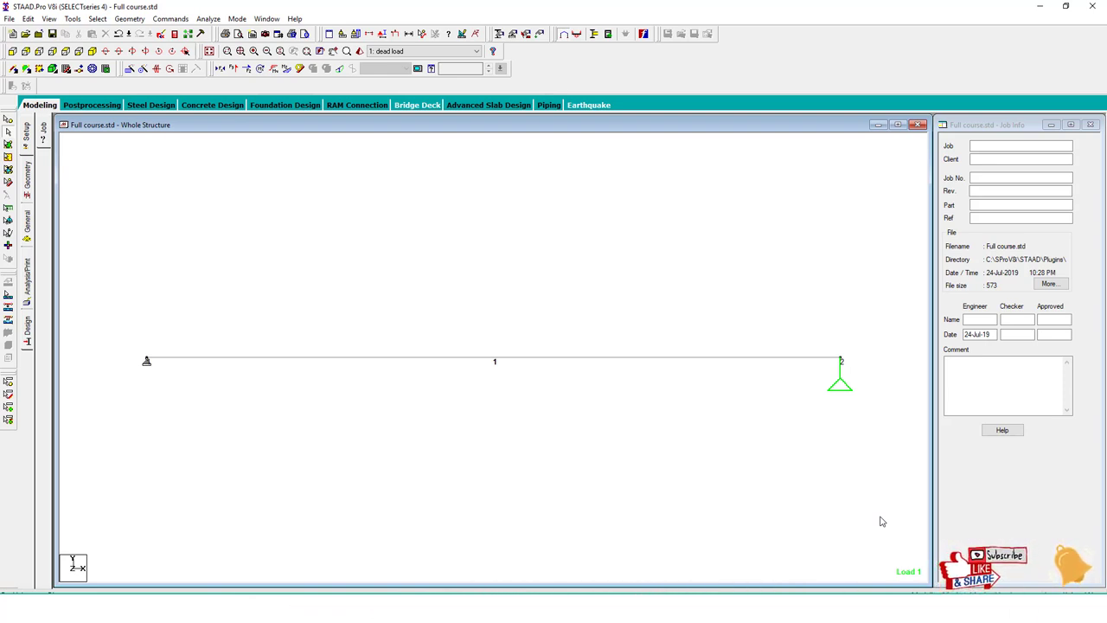
Start a new structure file, overwriting the existing Structure2
left_click_drag(493, 316, 289, 245)
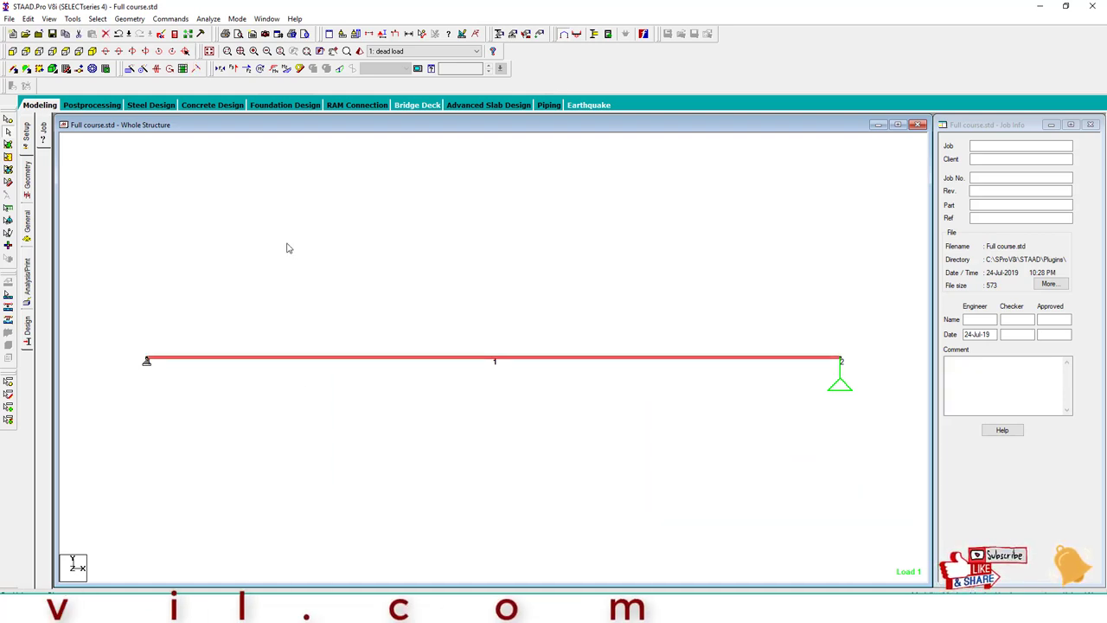
key("ctrl+n")
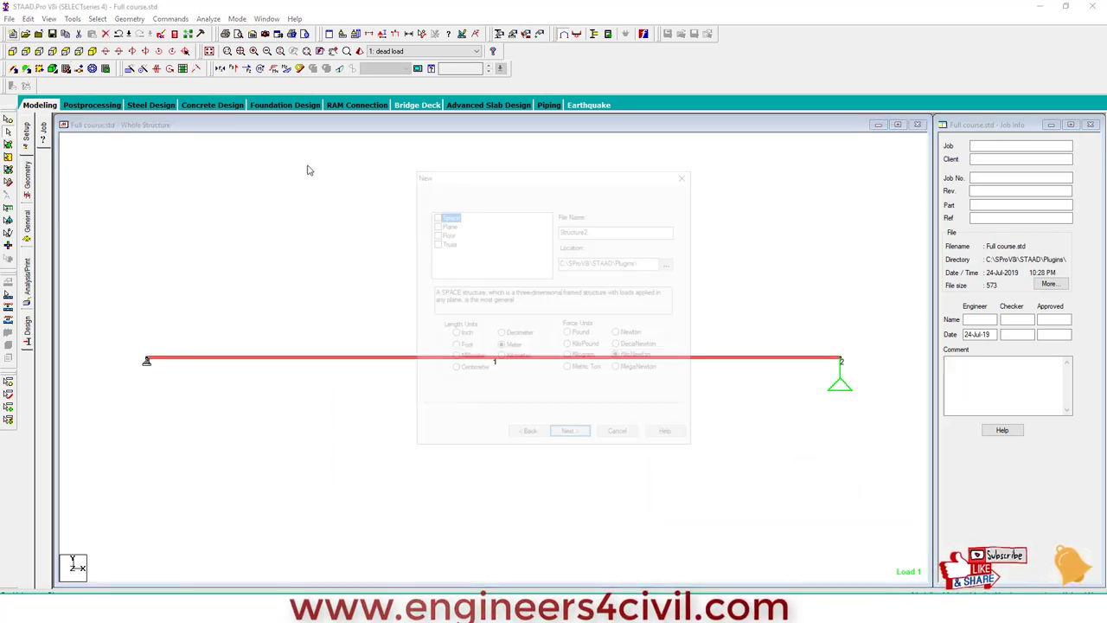
left_click(571, 436)
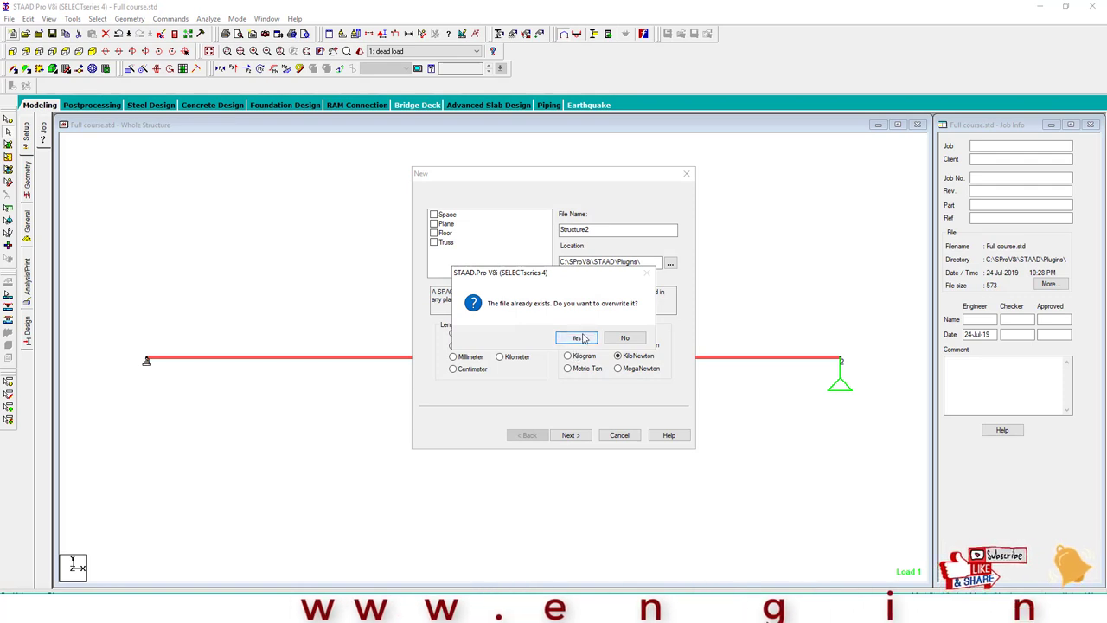
left_click(576, 337)
left_click(571, 436)
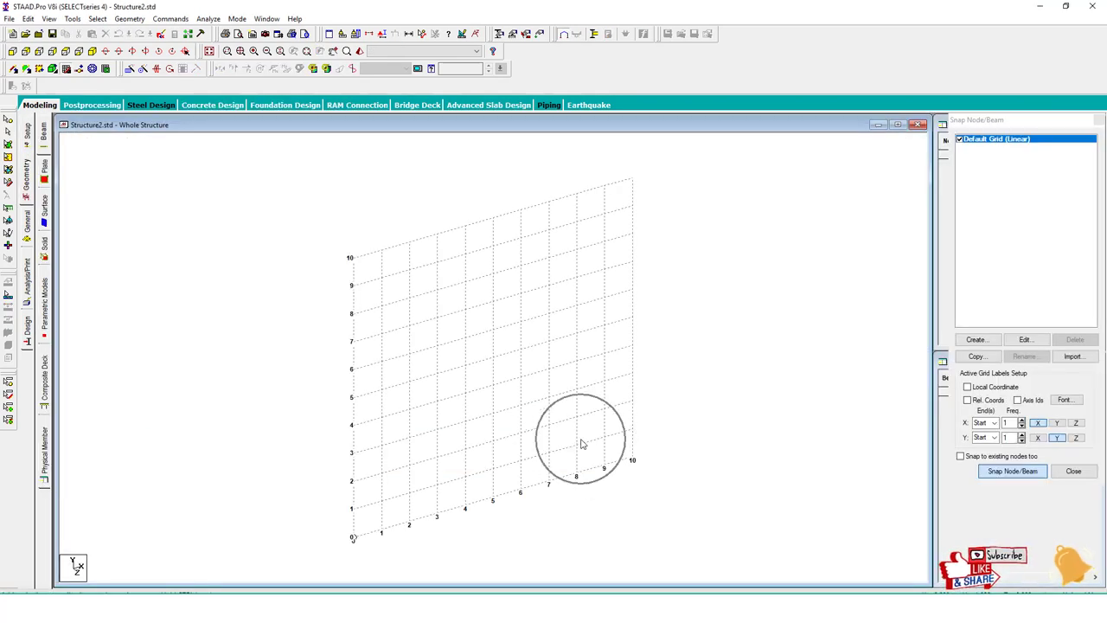
Sketch the planned frame outline, bay divisions and dimensions, then clear the sketches
mouse_move(454, 226)
left_mouse_down()
mouse_move(461, 468)
mouse_move(823, 240)
mouse_move(421, 210)
left_mouse_up()
left_click_drag(641, 208, 653, 458)
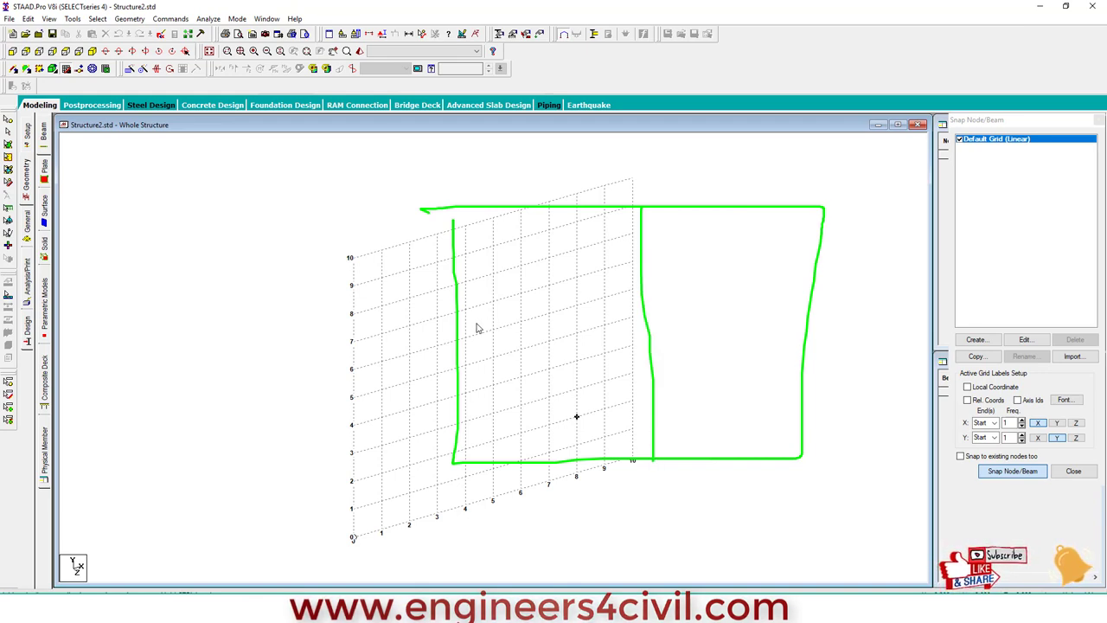
left_click_drag(467, 329, 840, 329)
mouse_move(247, 210)
left_mouse_down()
mouse_move(324, 190)
mouse_move(313, 223)
left_mouse_up()
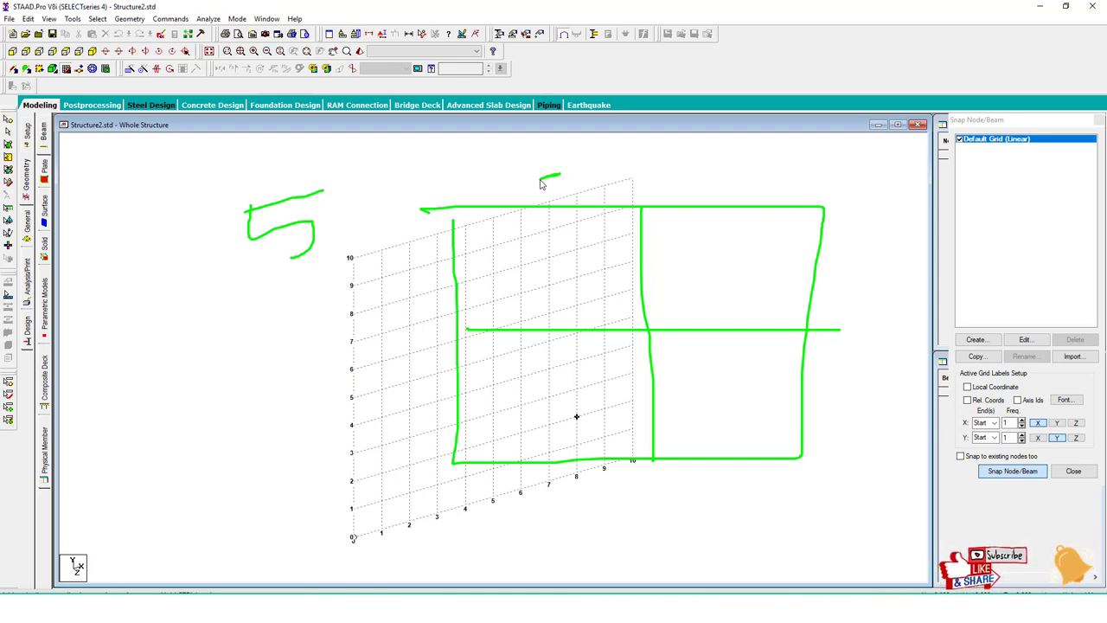
left_click_drag(732, 161, 762, 161)
key("Escape")
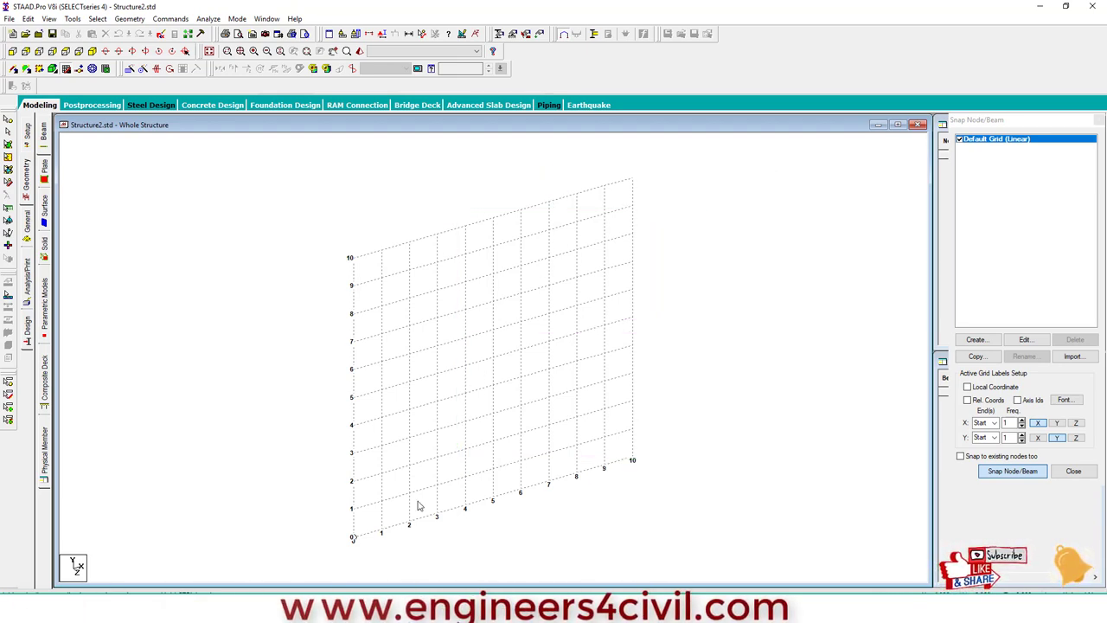
Place node 1 at the grid origin (0, 0, 0) and centre it in view
left_click(352, 537)
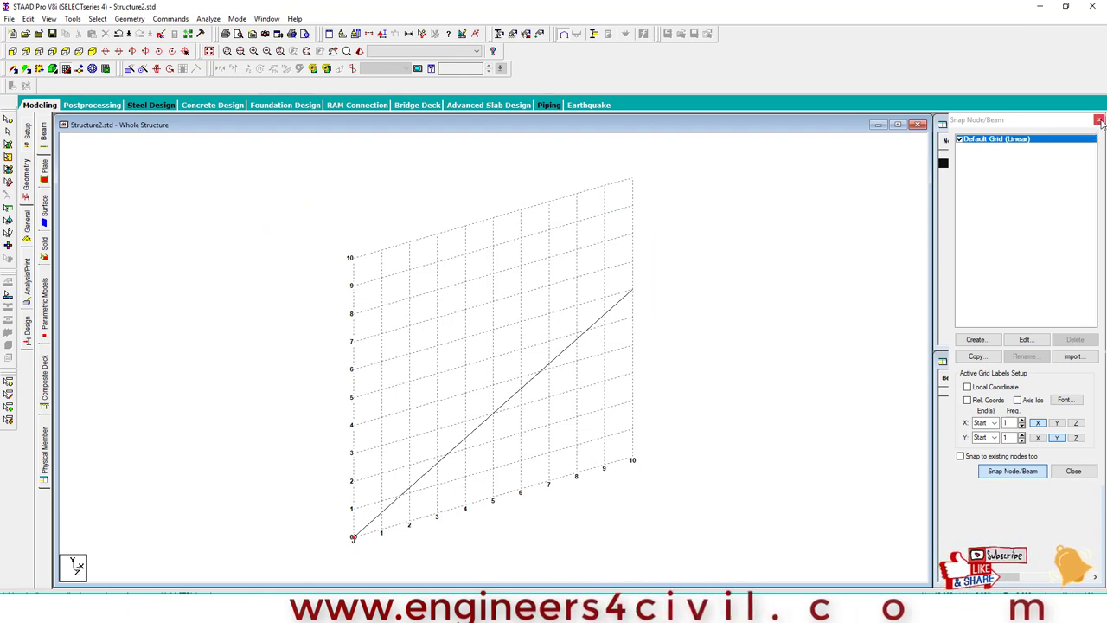
key("Escape")
middle_click_drag(619, 377, 524, 298)
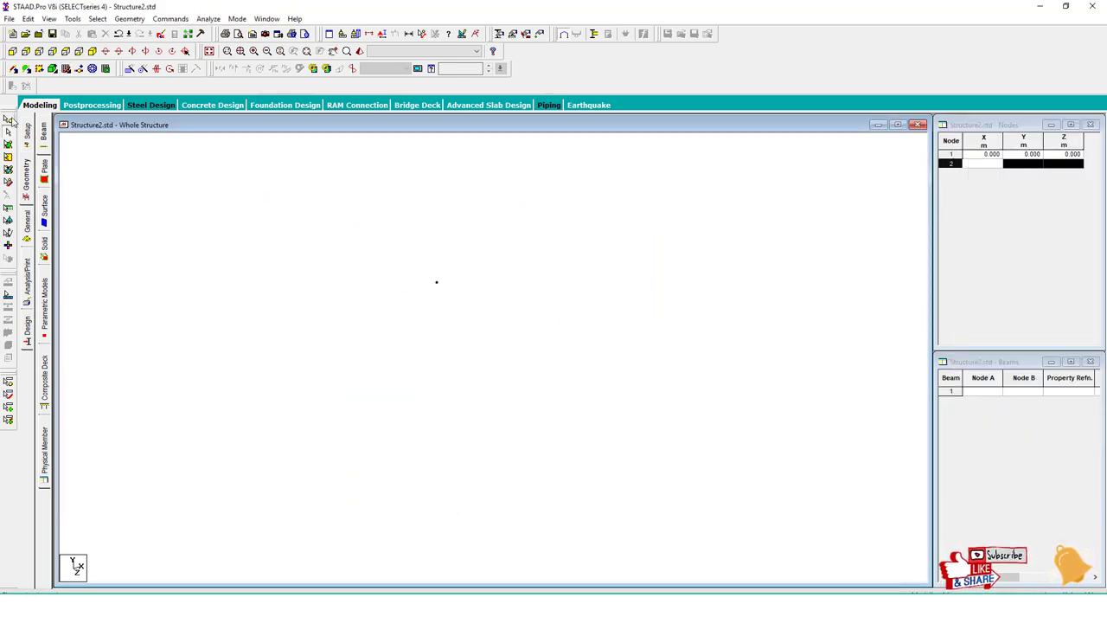
Repeat the origin node twice at 5 m along X, linked into two beams
left_click(131, 69)
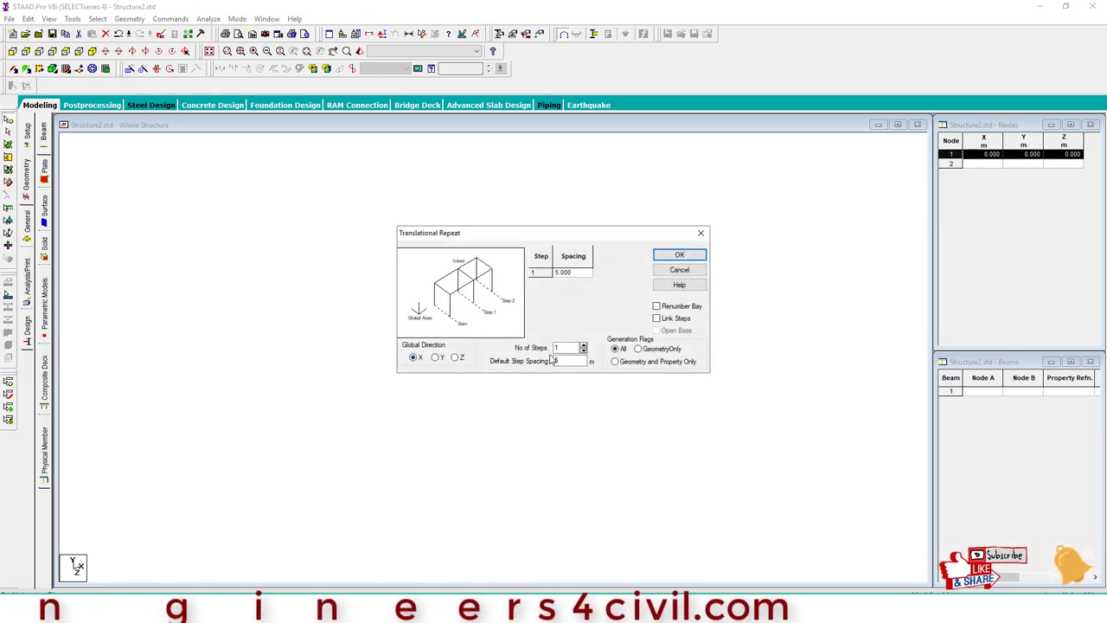
left_click(584, 344)
left_click(656, 317)
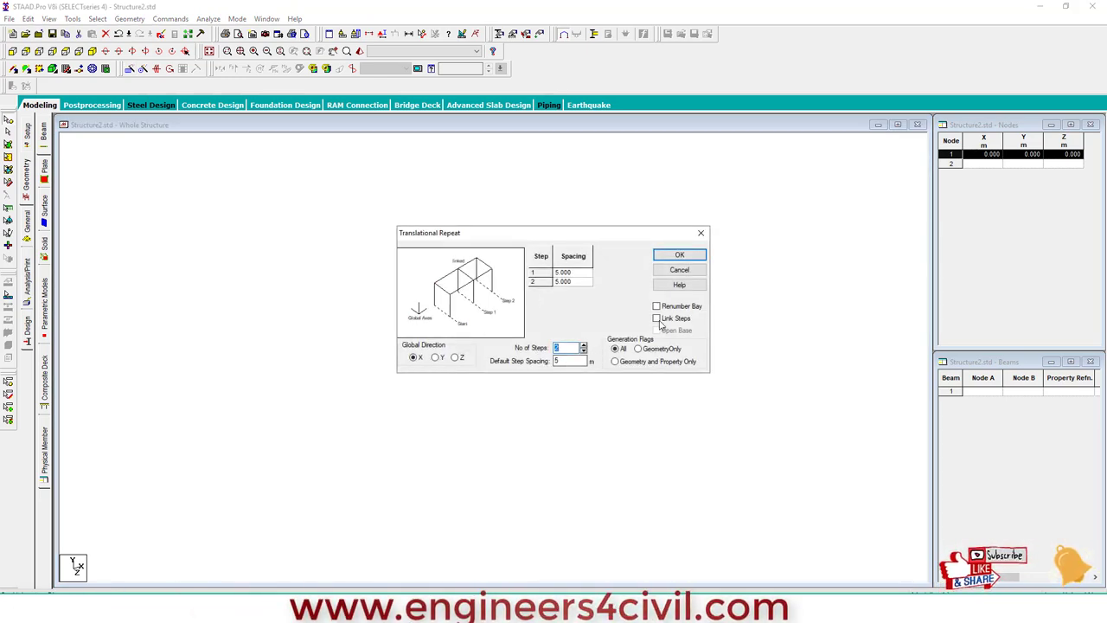
left_click(680, 255)
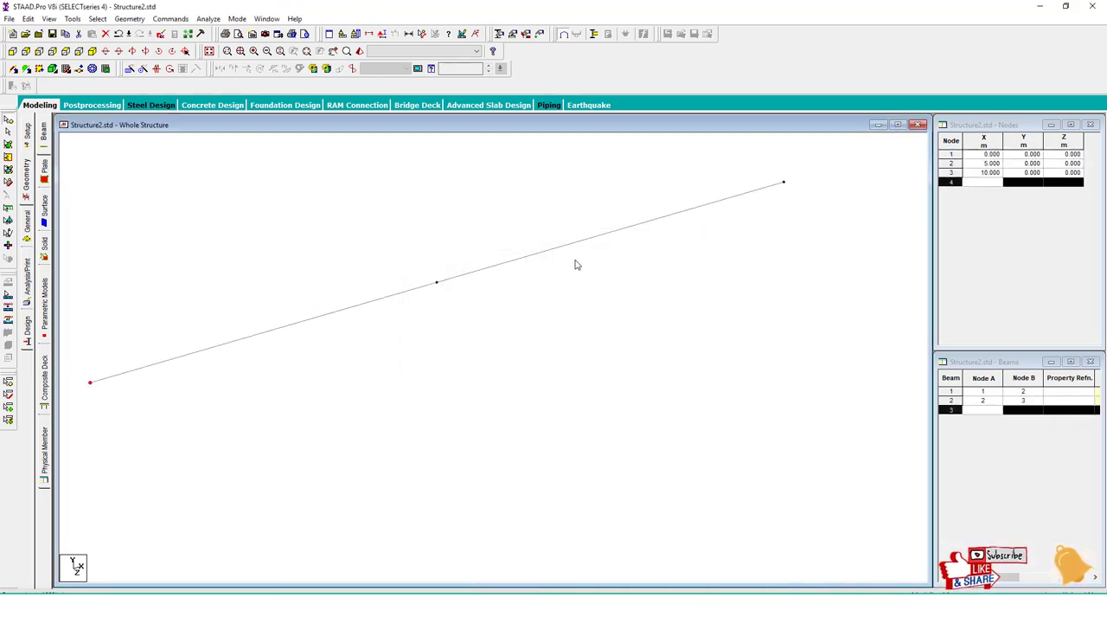
Repeat the two beams twice at 5 m along Z to form a 2x2-bay floor grid
left_click(431, 286)
left_click(131, 69)
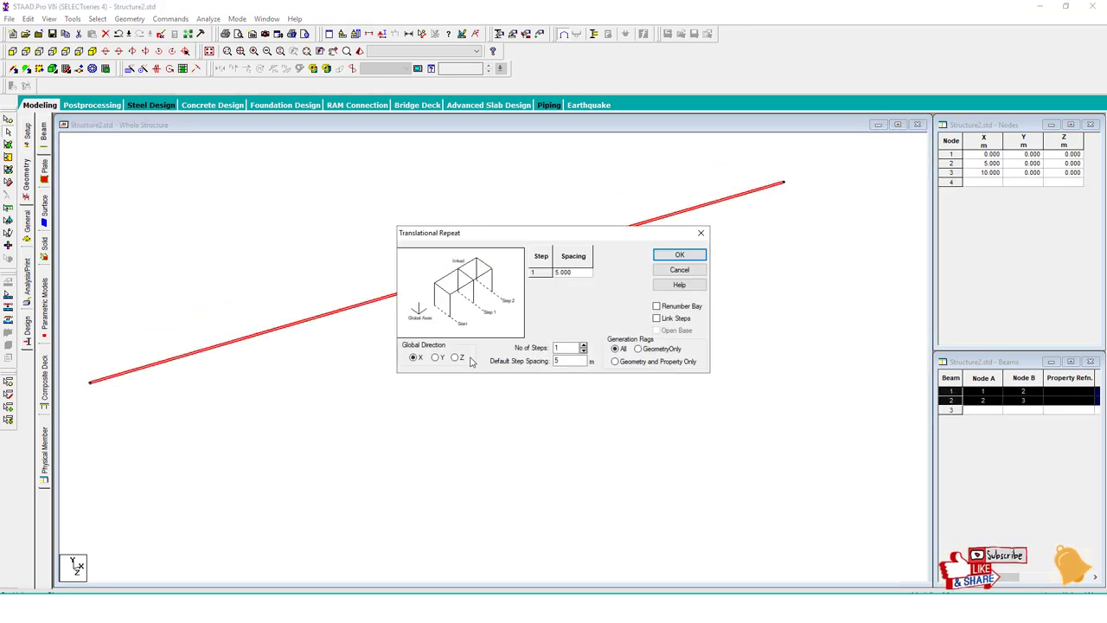
left_click(456, 357)
left_click(583, 344)
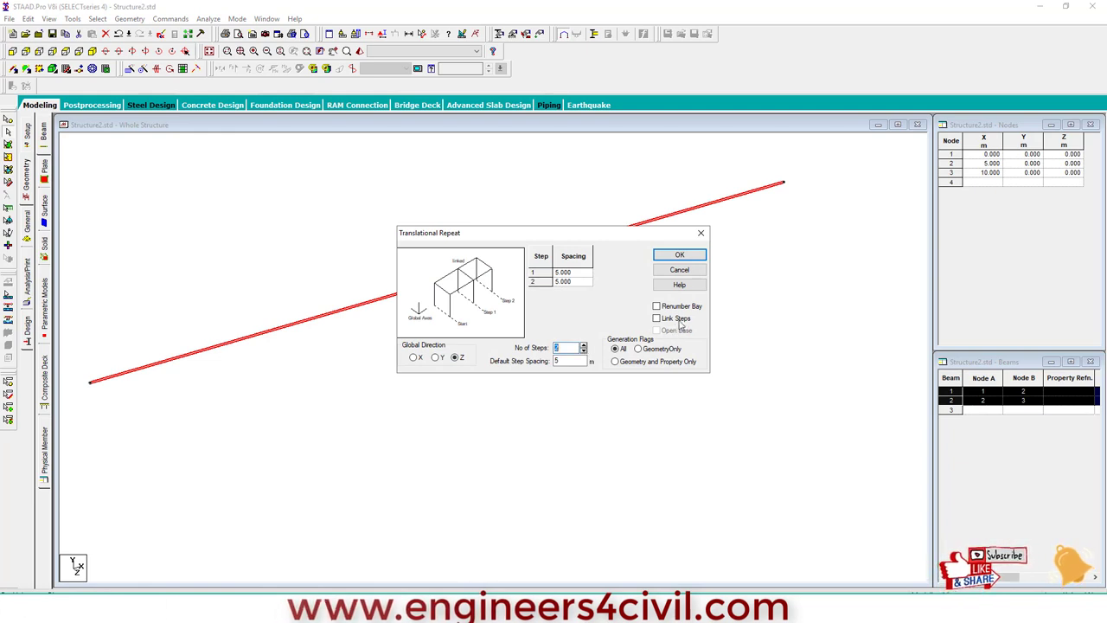
left_click(656, 319)
left_click(679, 254)
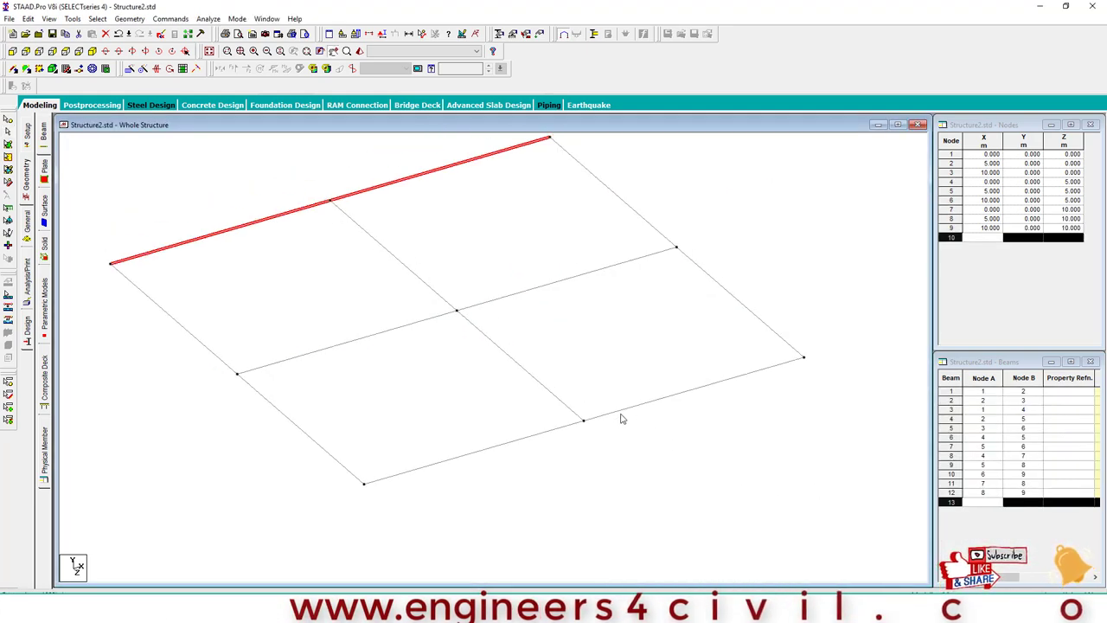
Repeat the floor grid five times upward at 3 m, deleting the ground-level beams
scroll(628, 418, "down", 2)
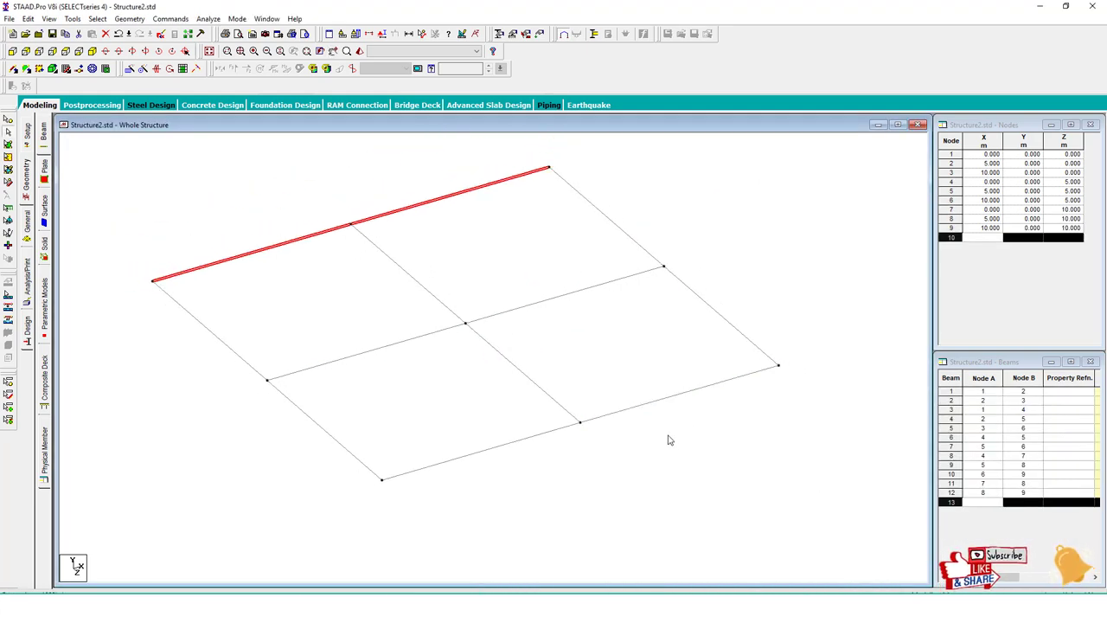
key("ctrl+a")
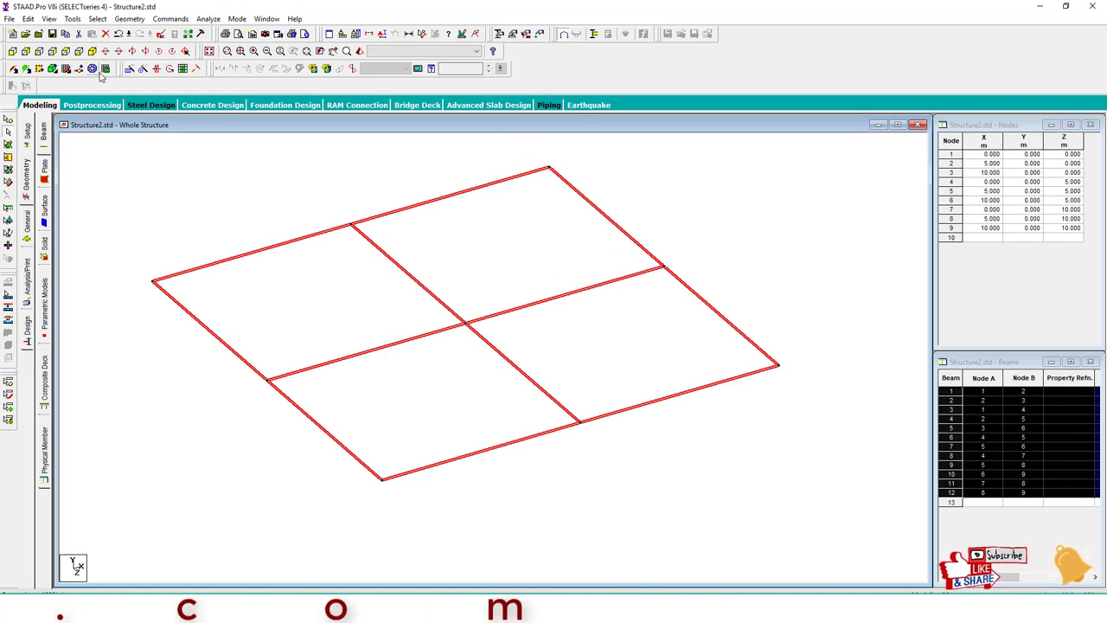
left_click(104, 70)
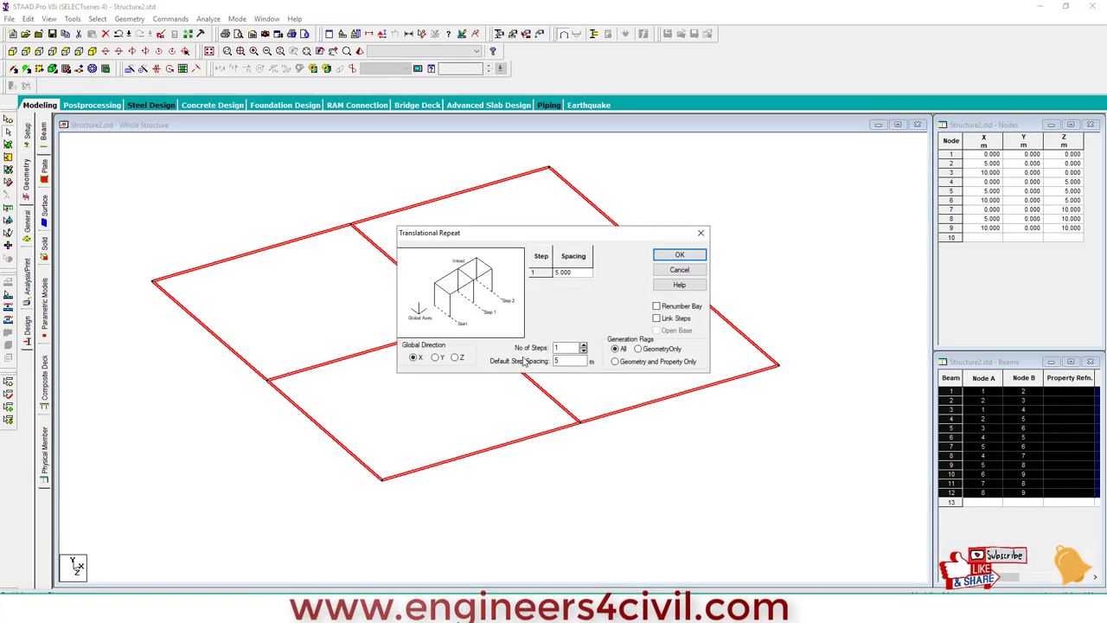
left_click(435, 357)
type("5")
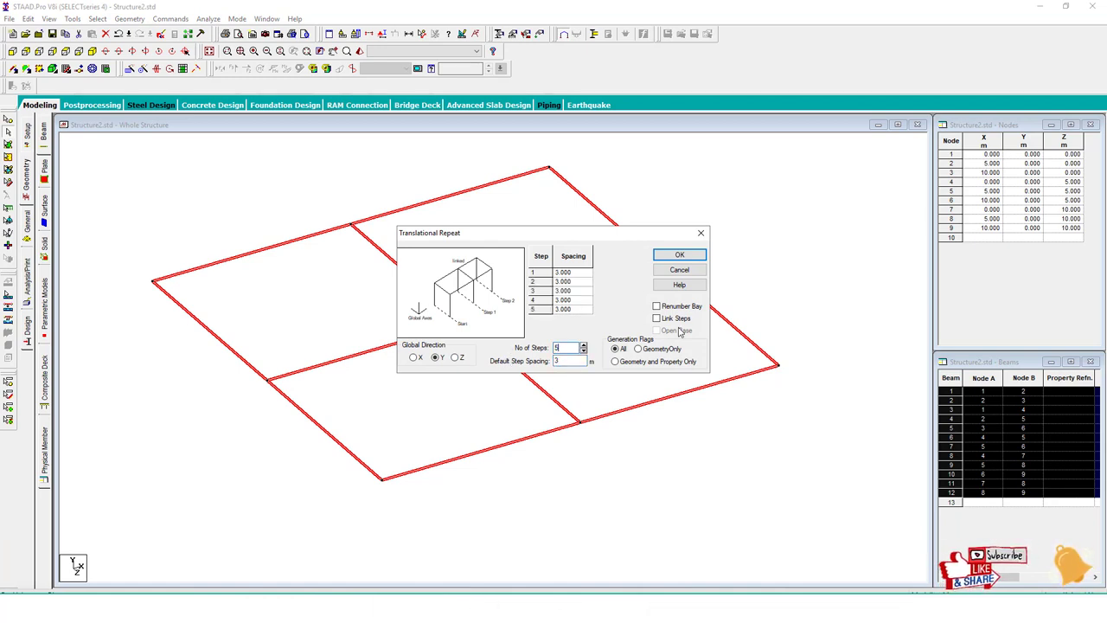
left_click(683, 269)
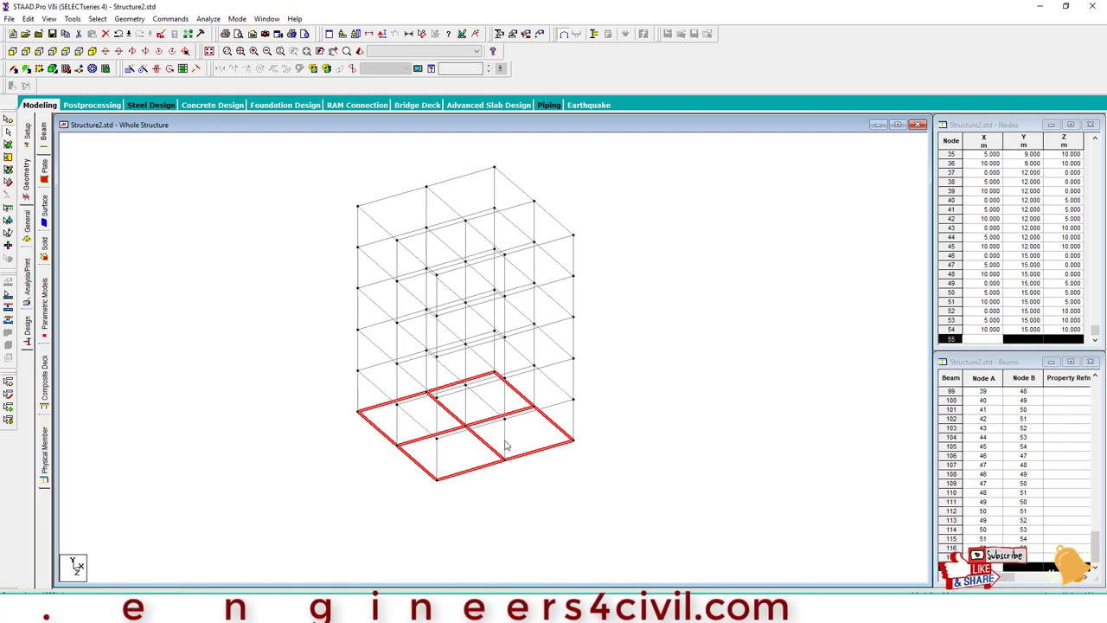
key("Delete")
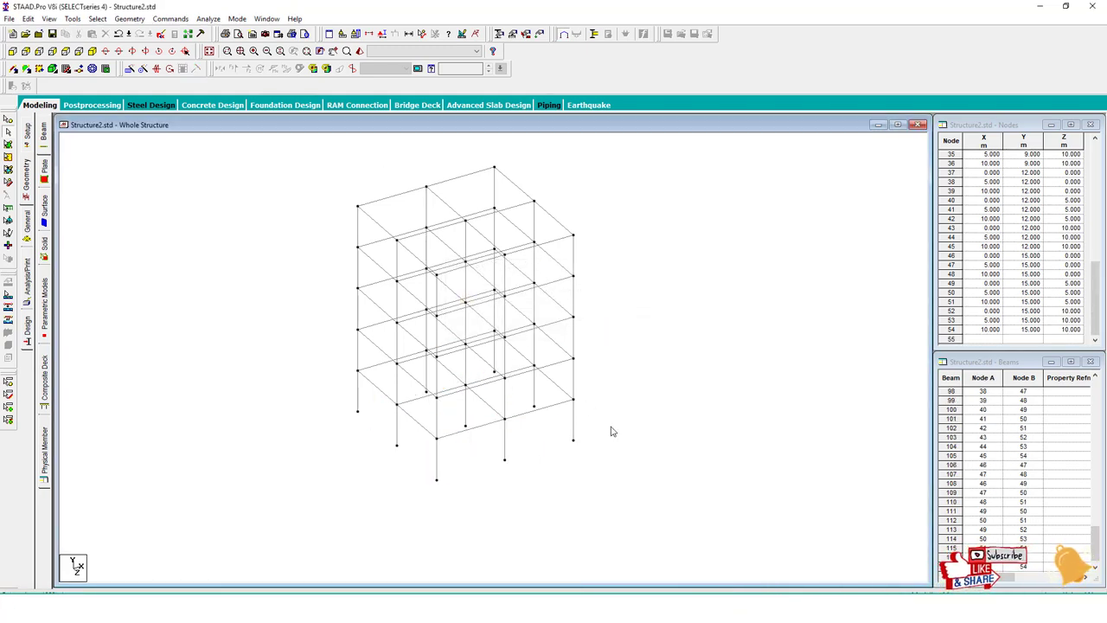
left_click(27, 227)
Create Support 2 and assign it to all nine base nodes of the frame
left_click(43, 223)
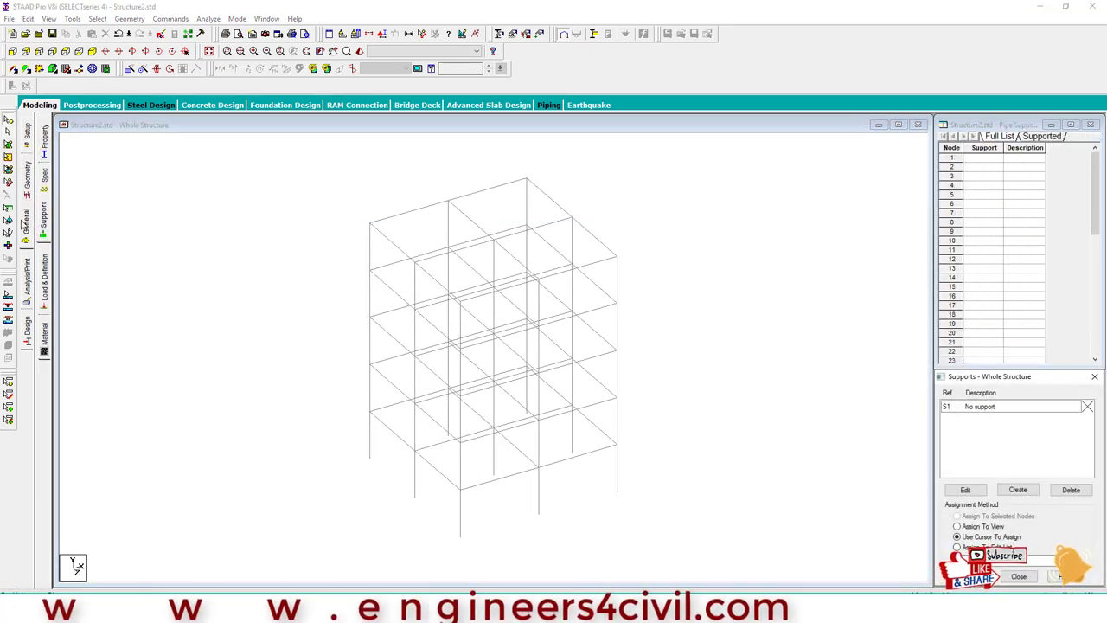
left_click(1019, 489)
key("Return")
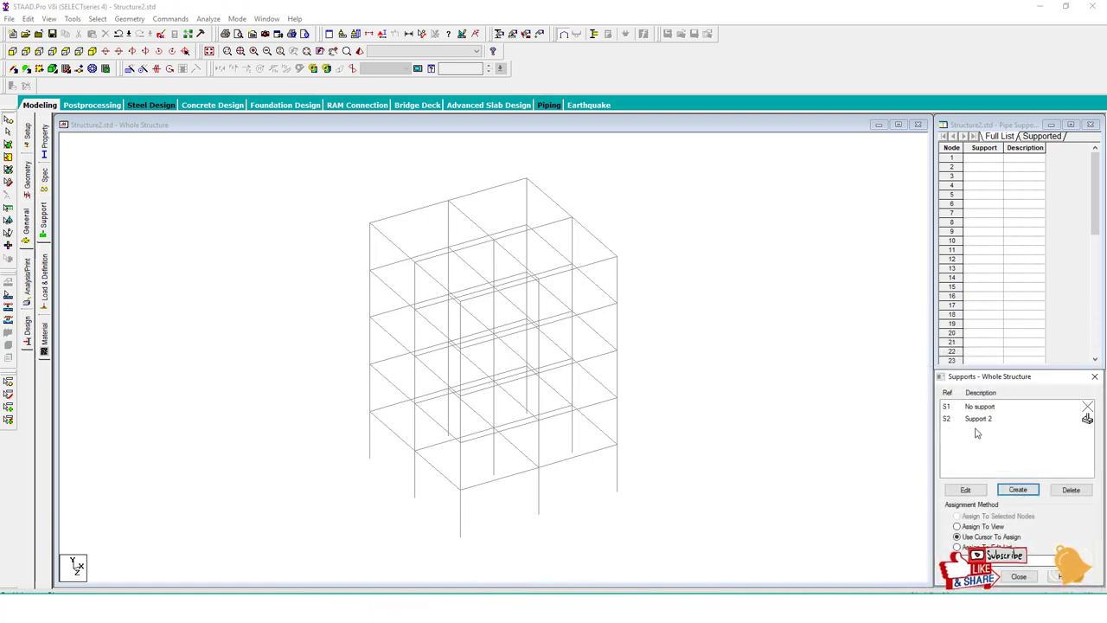
left_click(463, 538)
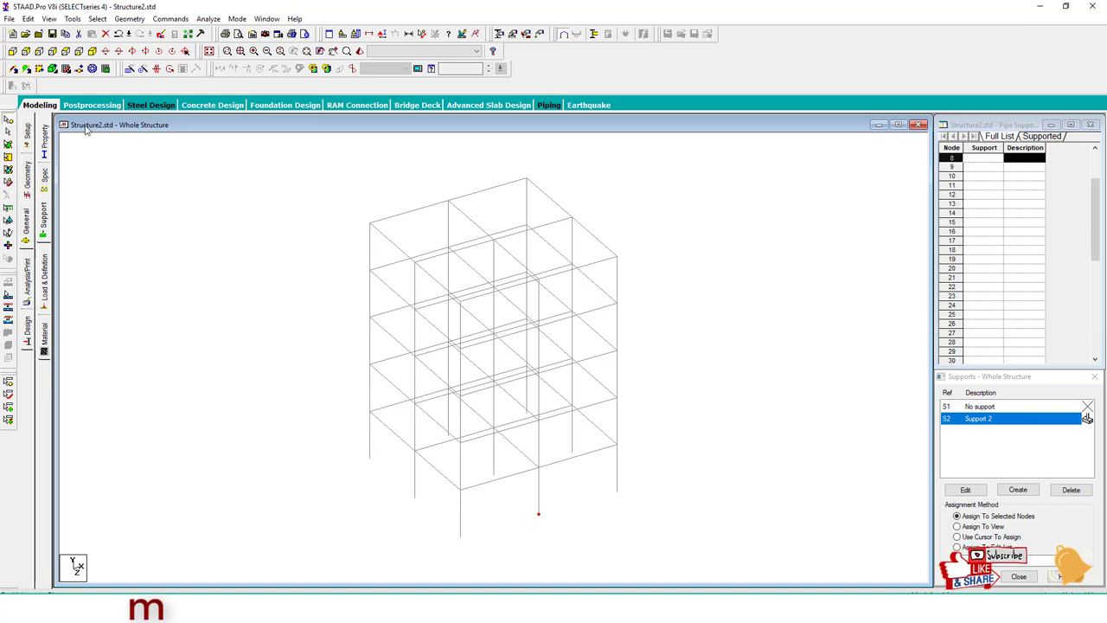
left_click(12, 51)
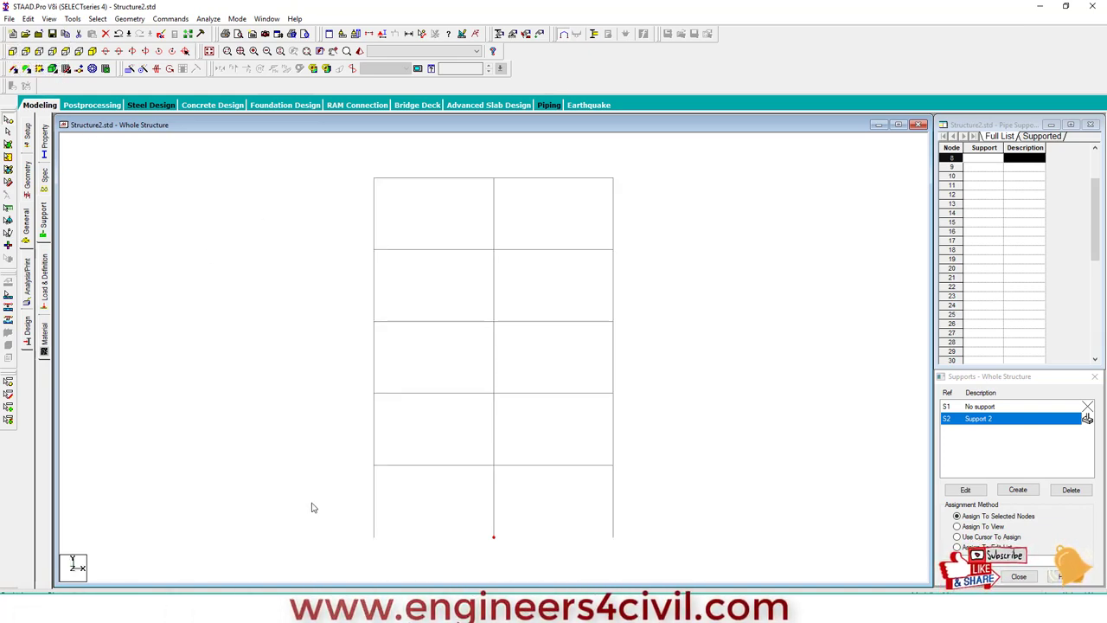
left_click_drag(307, 500, 695, 562)
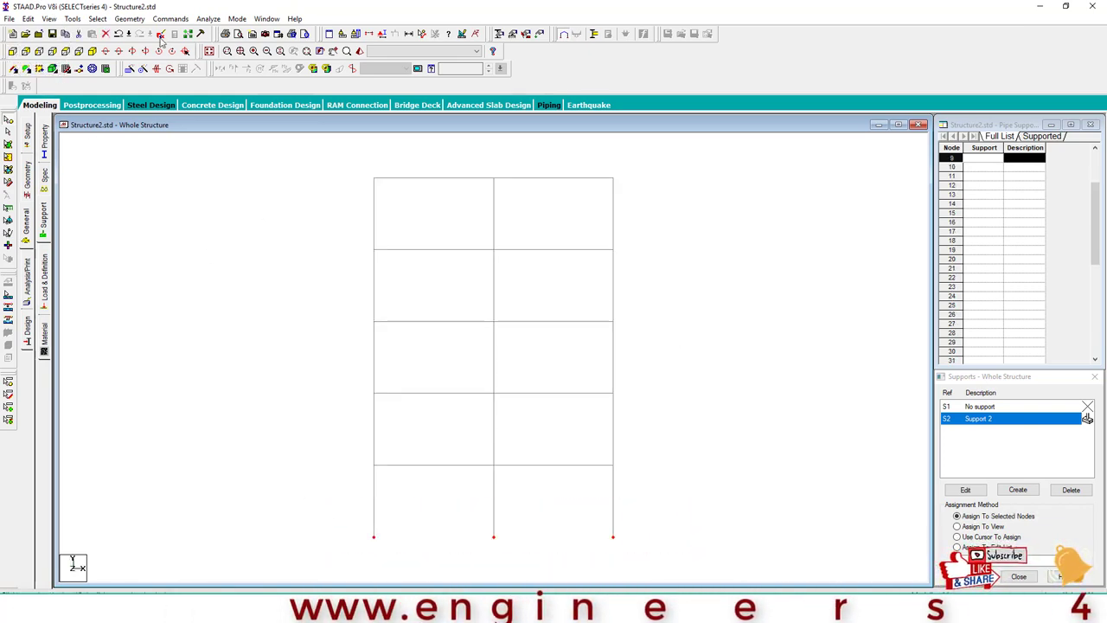
left_click(93, 51)
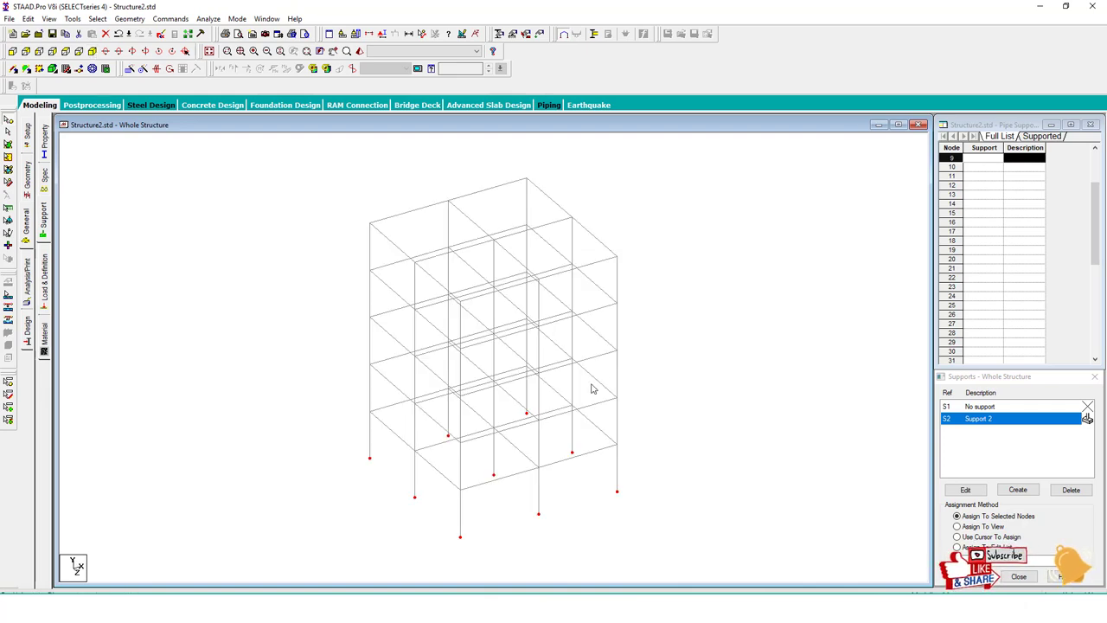
left_click(1060, 576)
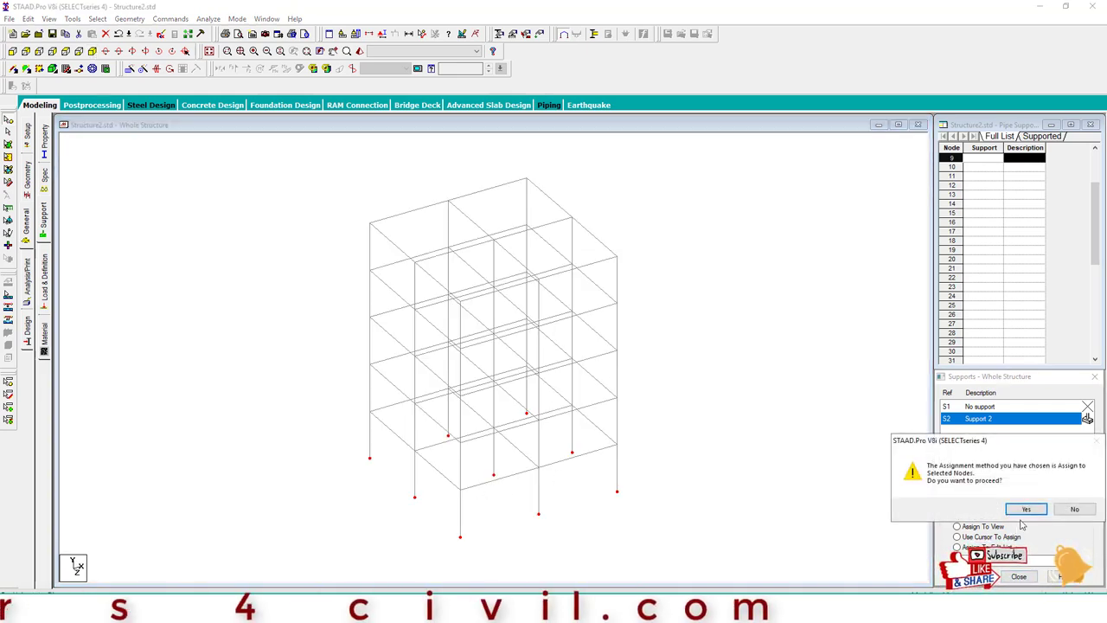
left_click(1021, 500)
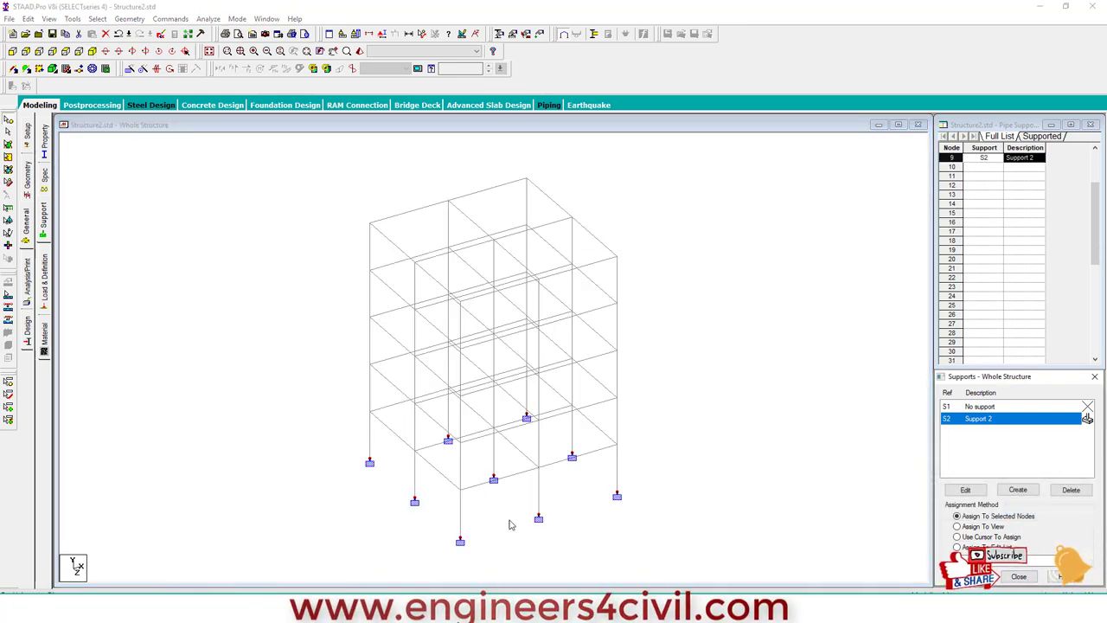
left_click(714, 430)
Define a new rectangular concrete section of 0.40 x 0.40
left_click(45, 142)
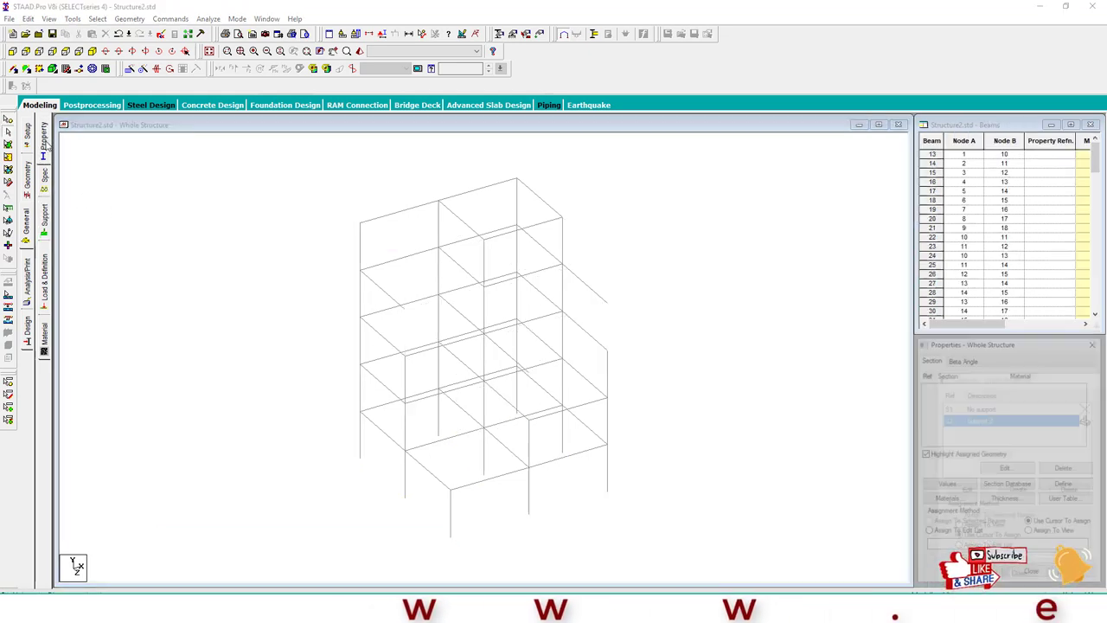
left_click(1057, 488)
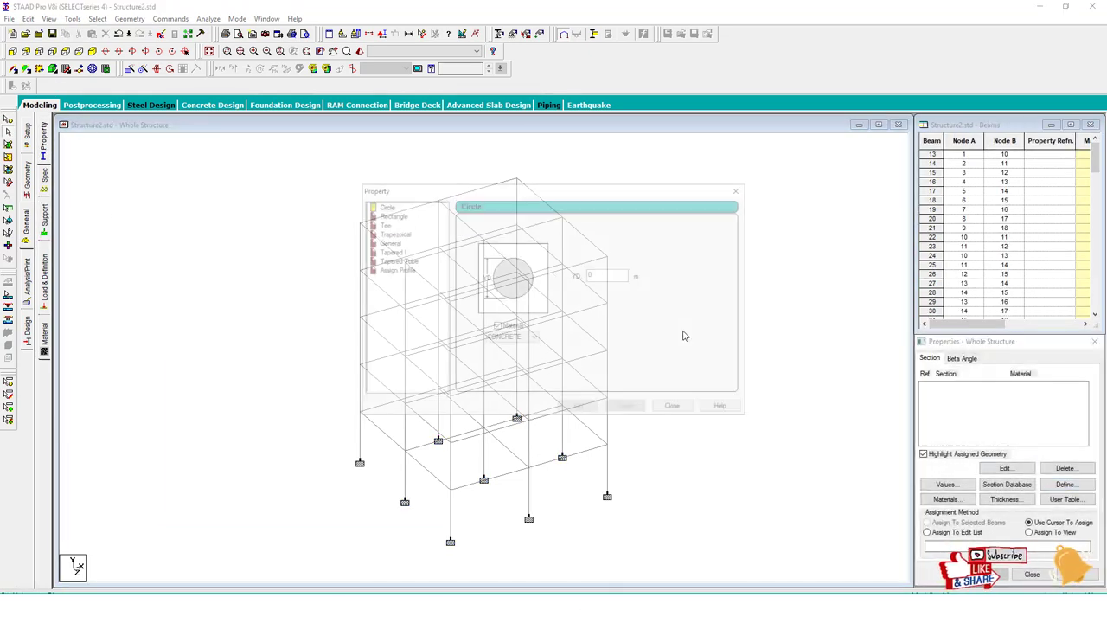
left_click(397, 215)
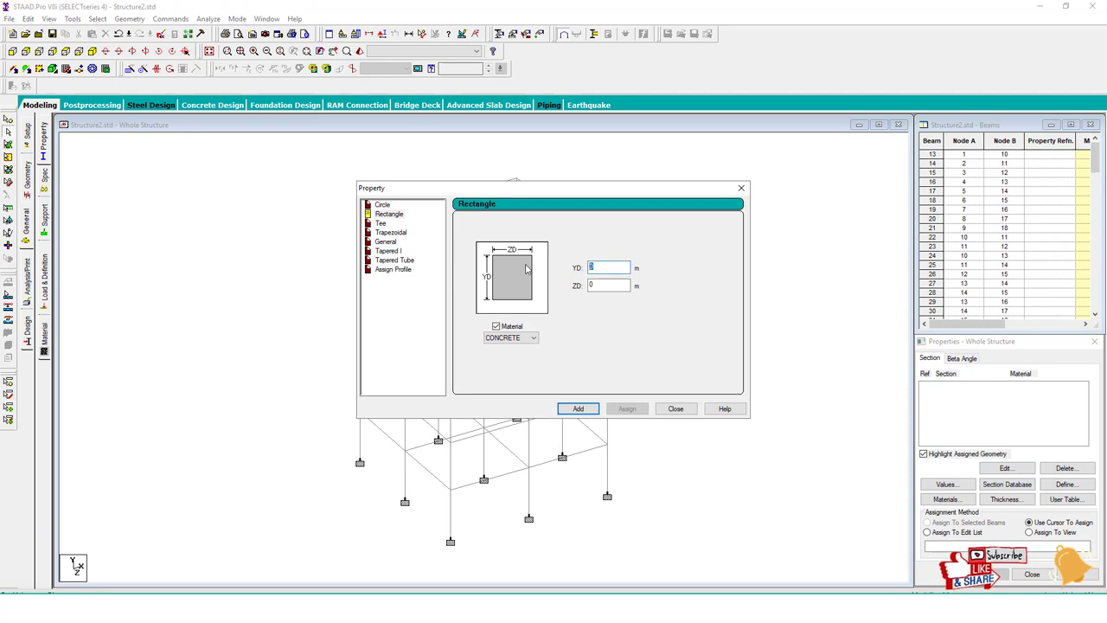
type("0.4")
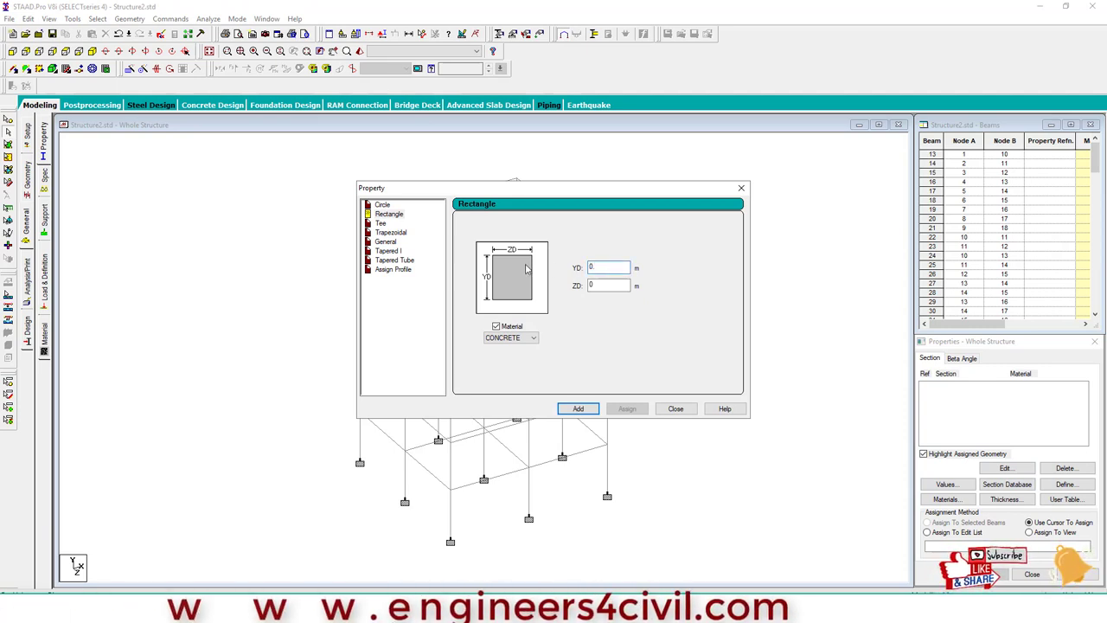
key("Tab")
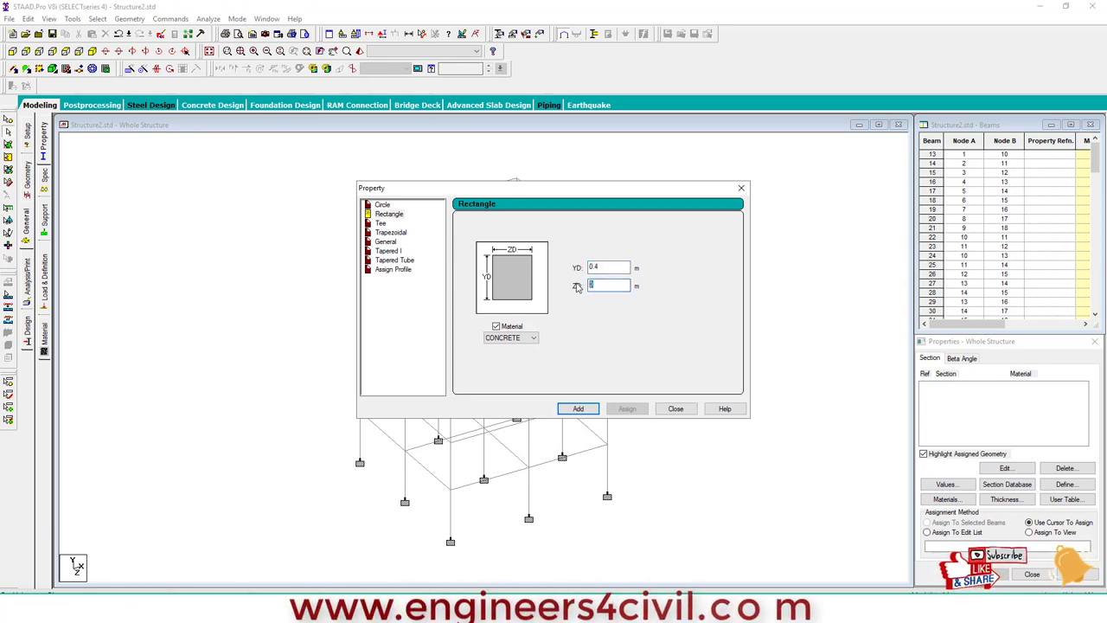
type("0.3")
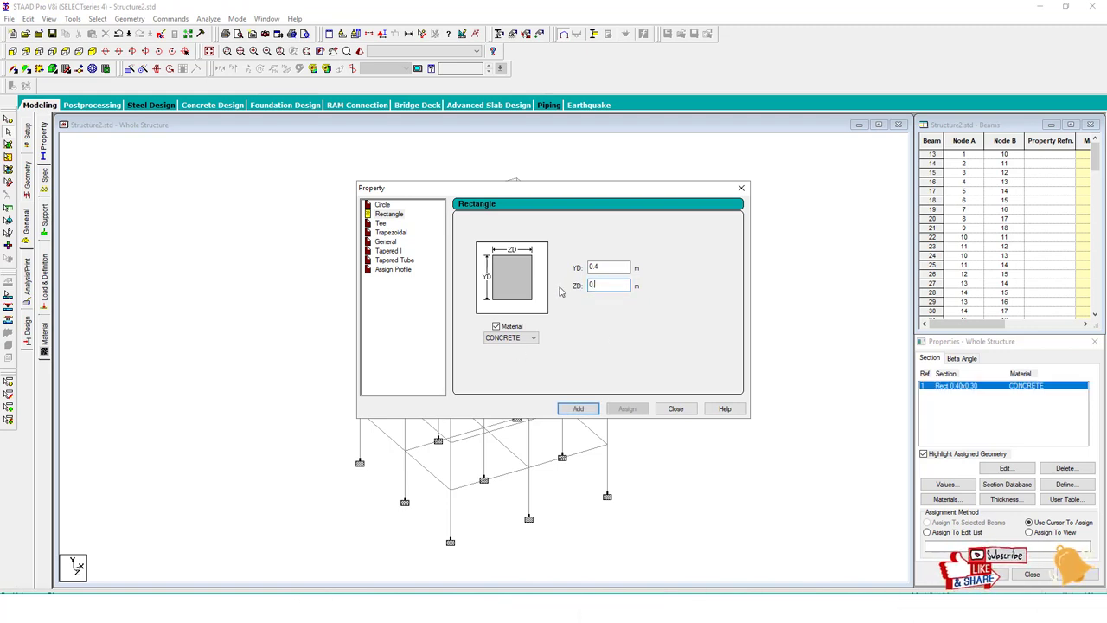
left_click(578, 409)
left_click(676, 408)
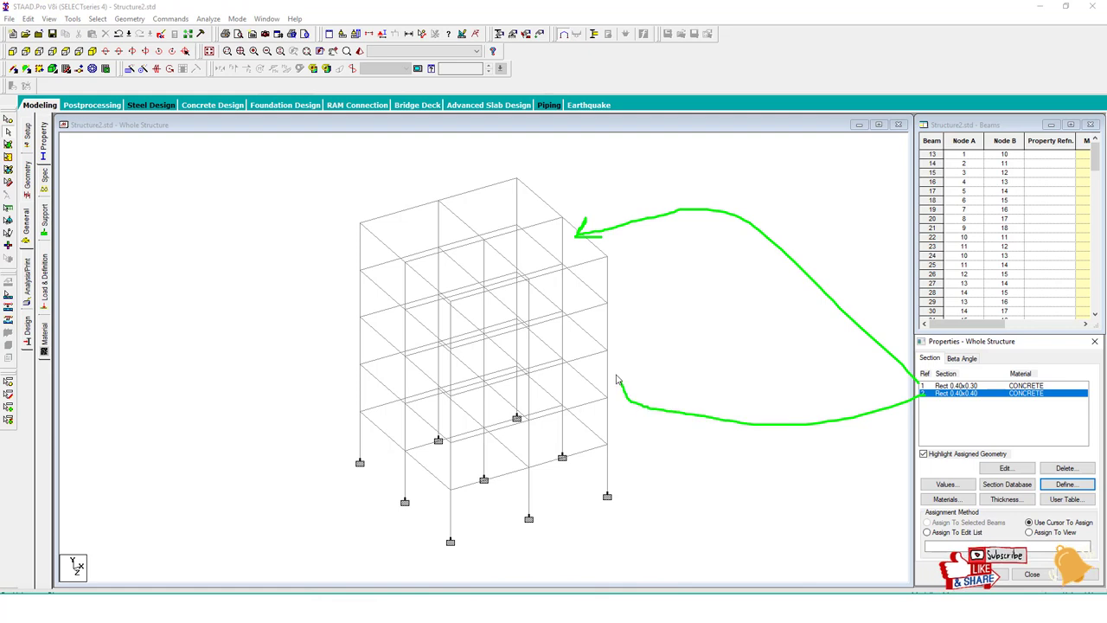
key("Escape")
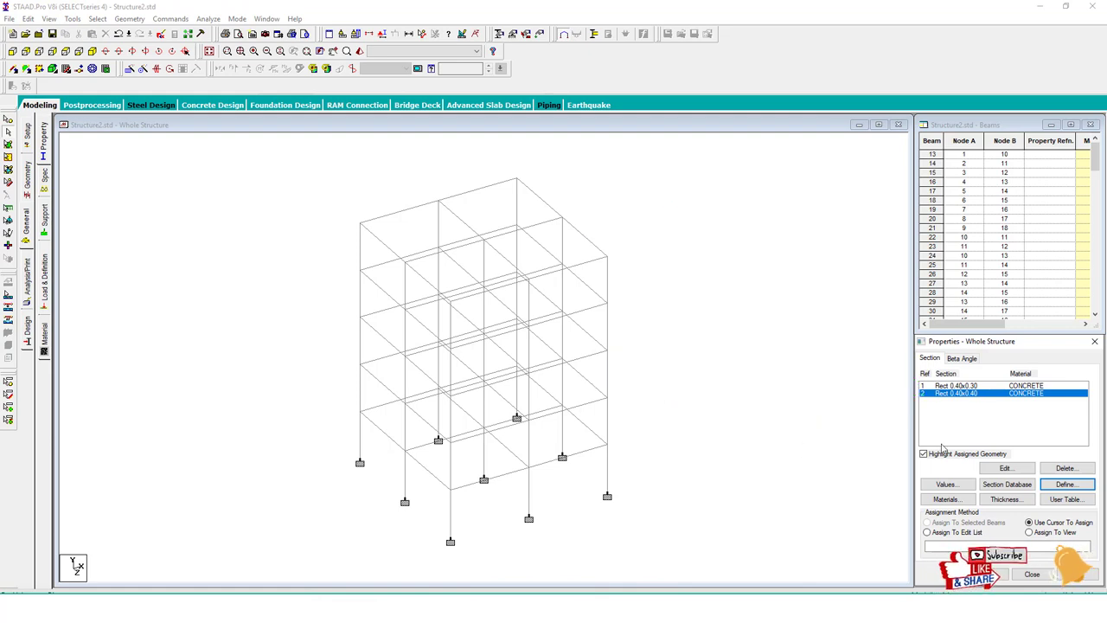
Assign the 0.40x0.30 section to all beams parallel to X and Z
left_click(97, 18)
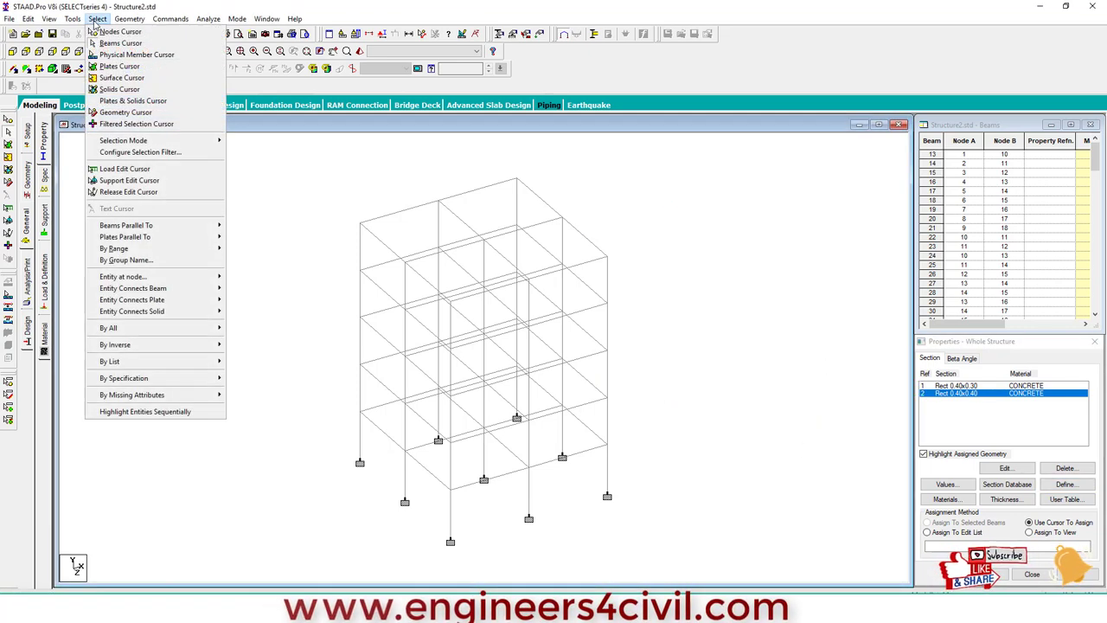
left_click(974, 388)
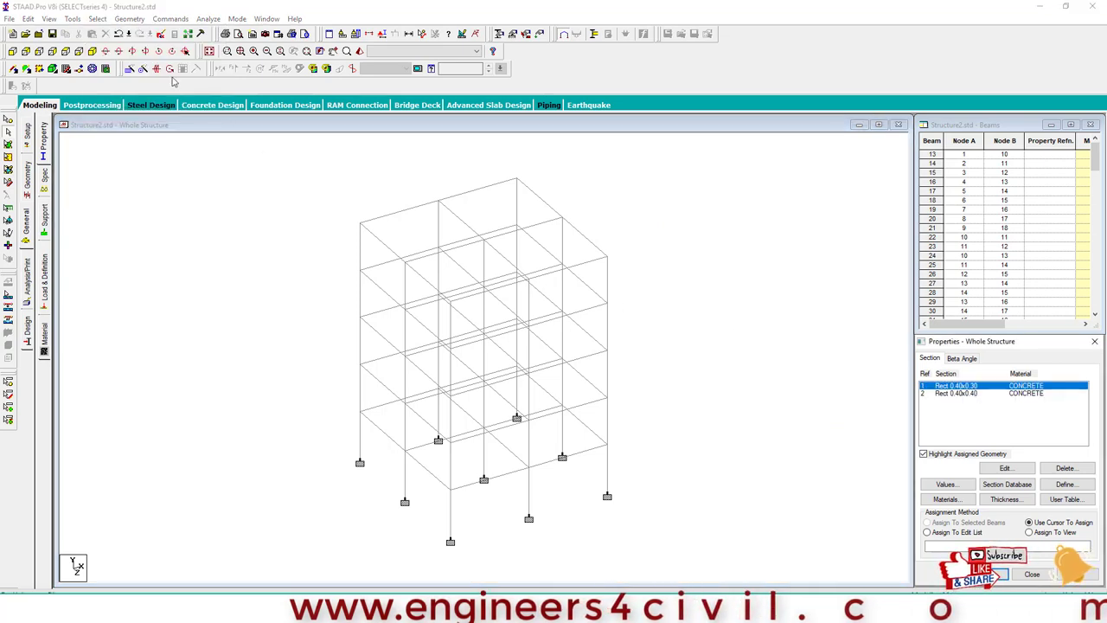
left_click(97, 18)
mouse_move(127, 225)
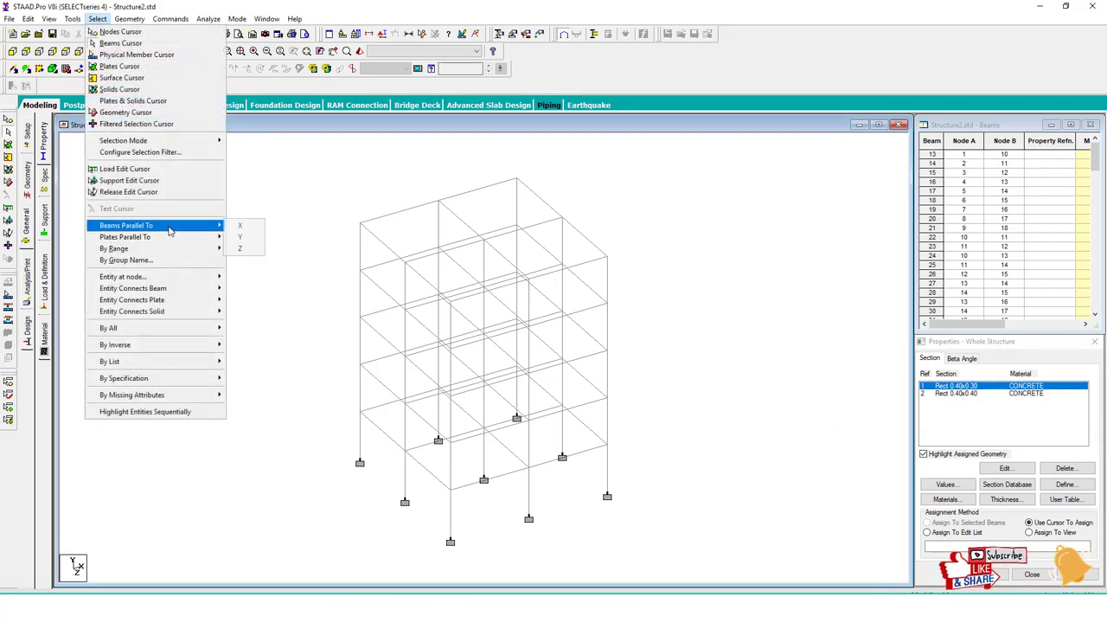
left_click(240, 226)
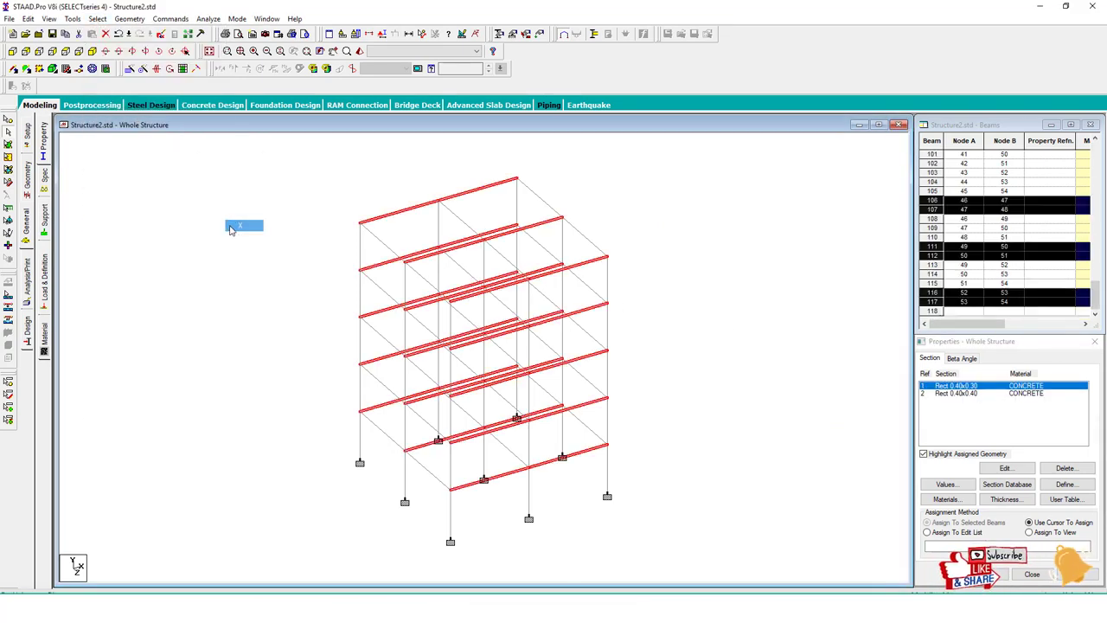
left_click(97, 18)
left_click(244, 249)
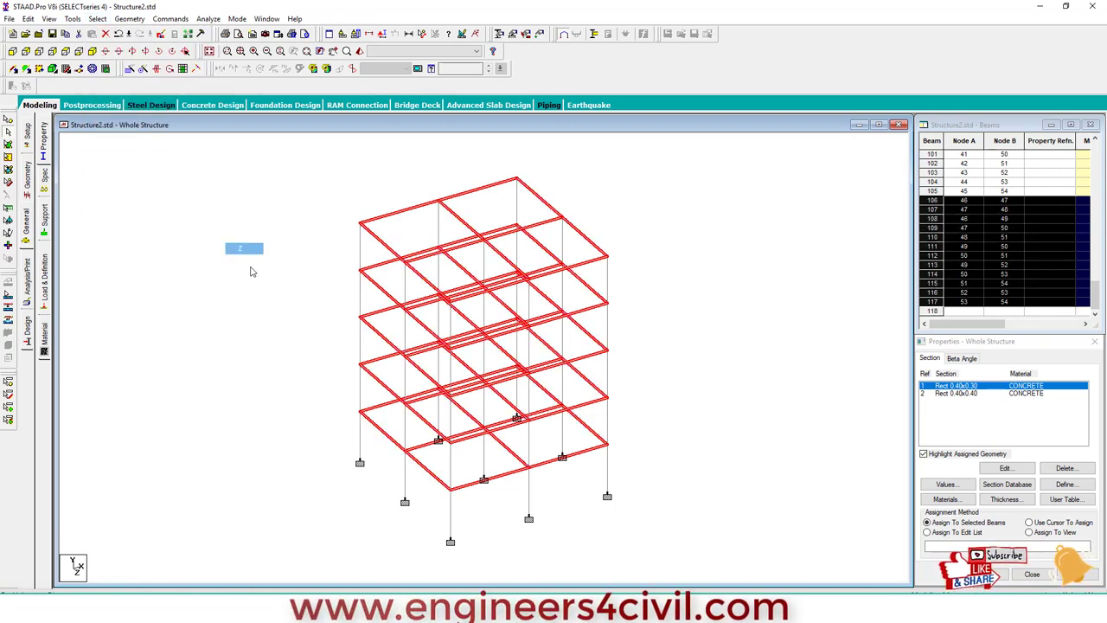
left_click(952, 573)
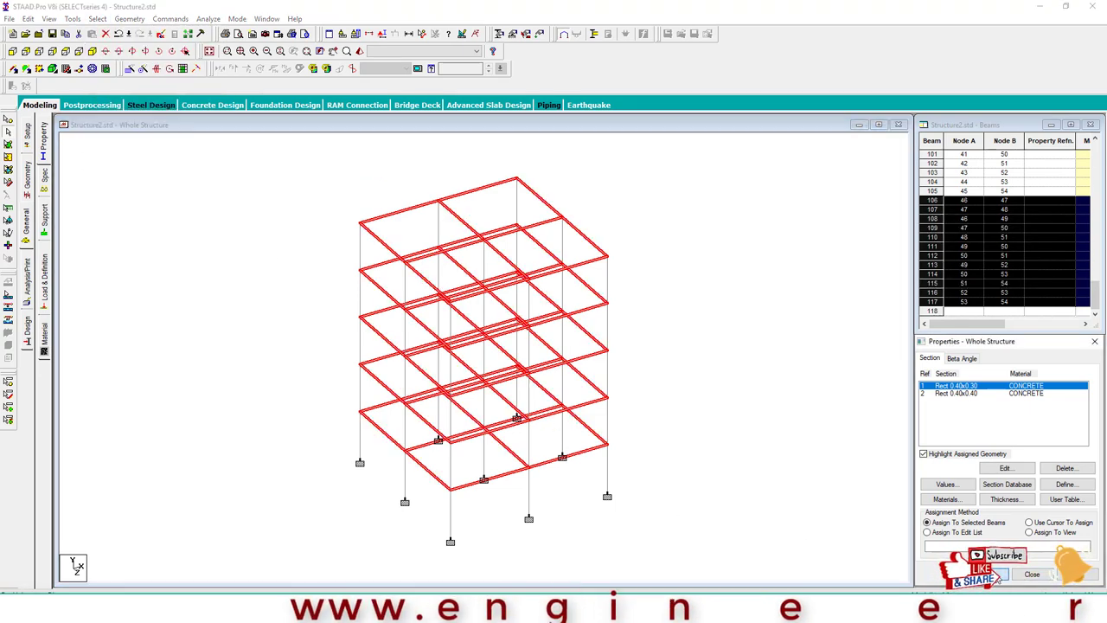
left_click(986, 527)
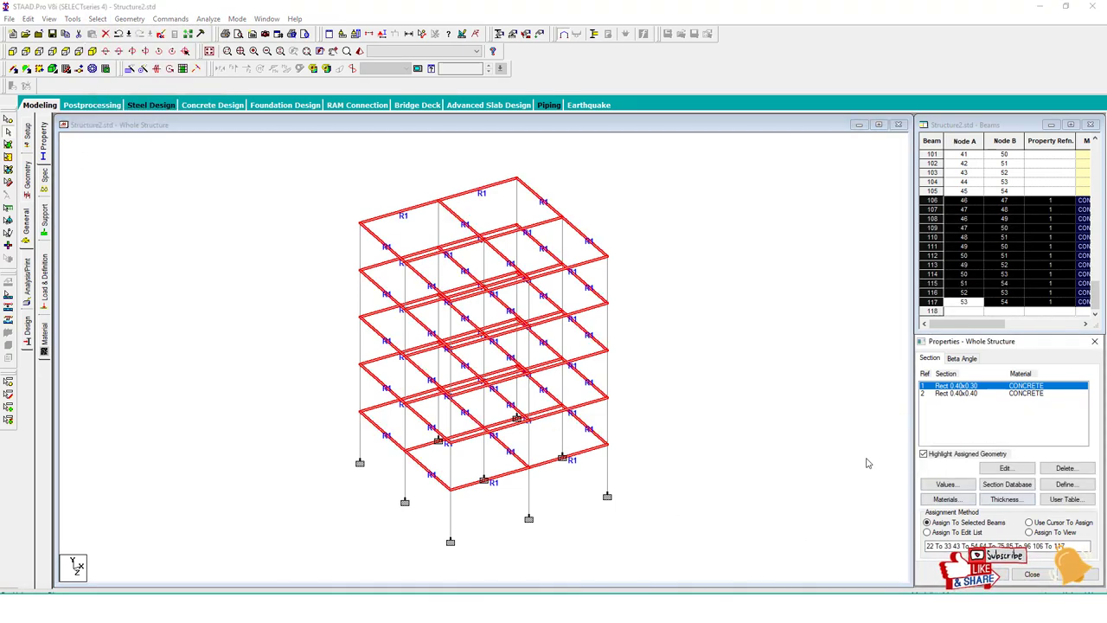
Assign the 0.40x0.40 section to all columns parallel to Y
left_click(971, 394)
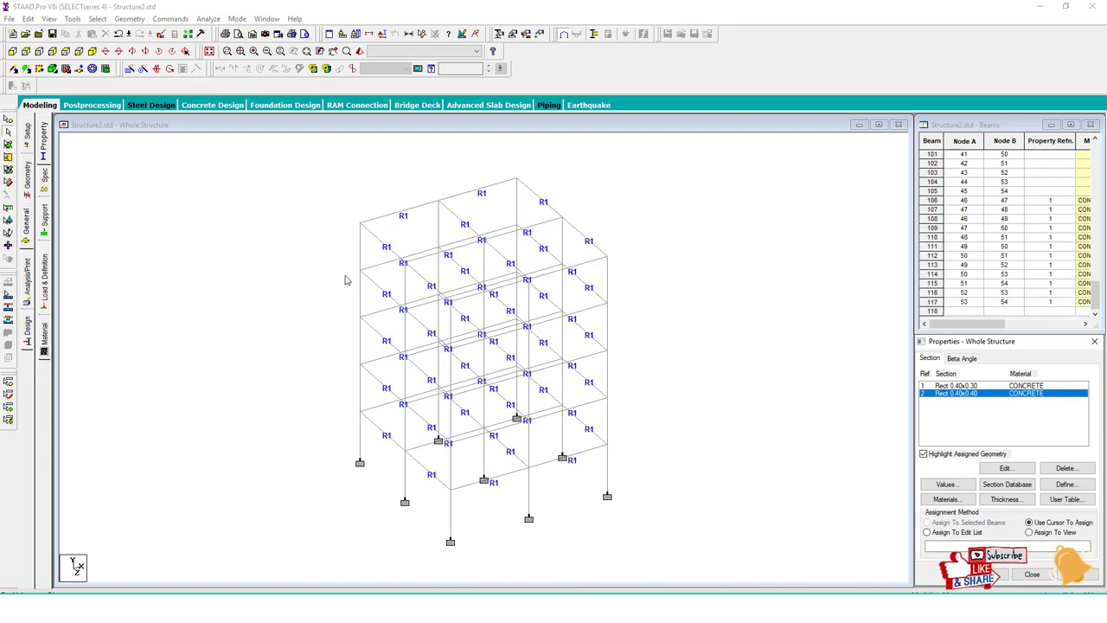
left_click(97, 19)
mouse_move(127, 225)
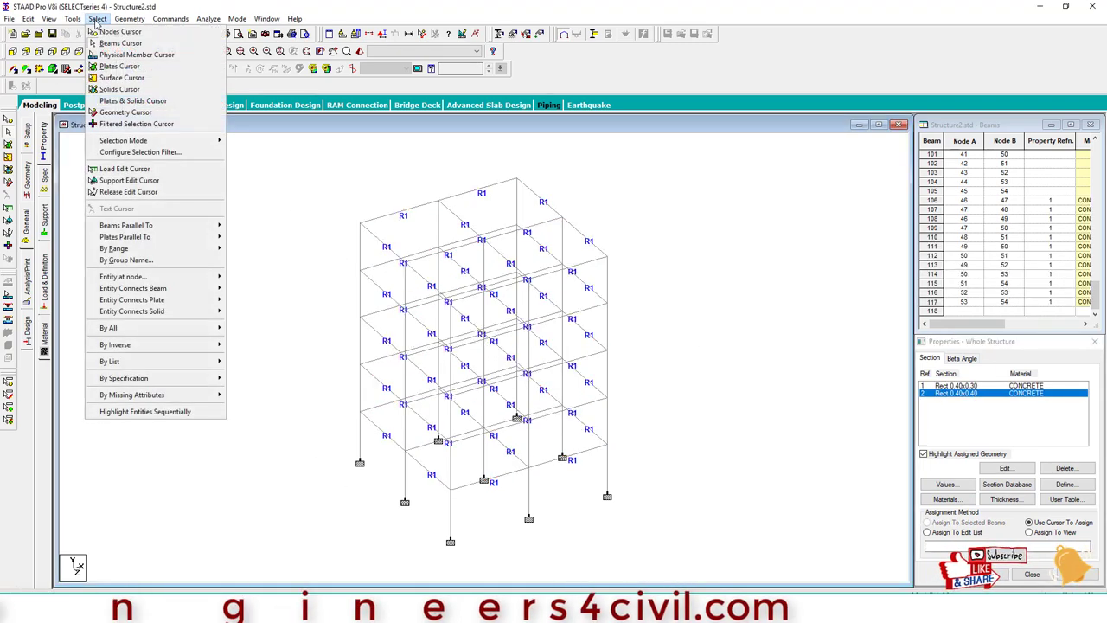
left_click(239, 236)
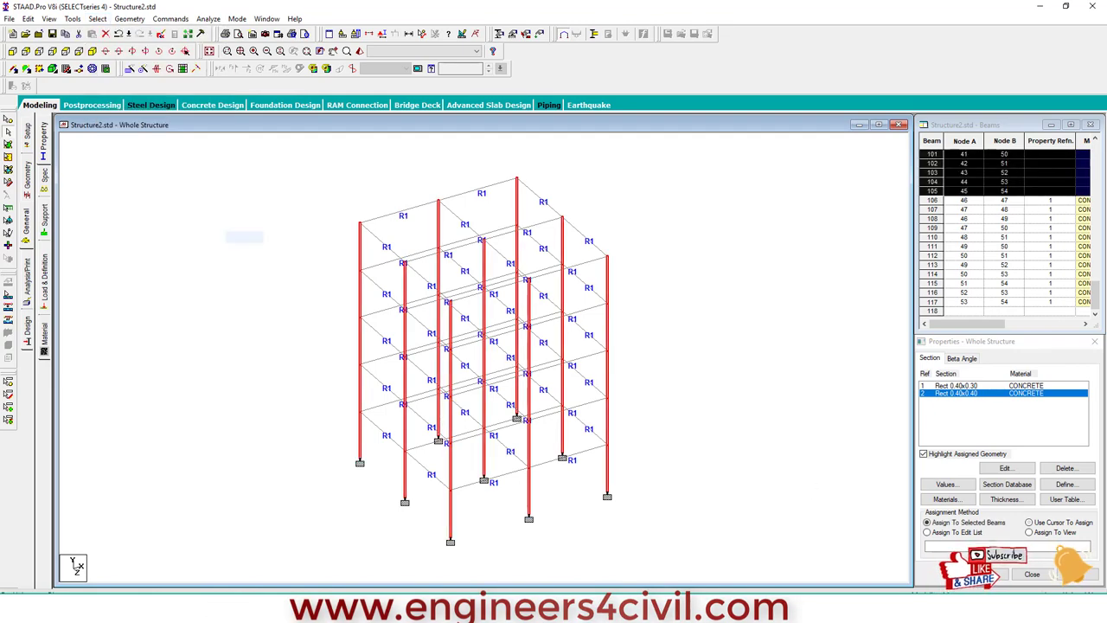
left_click(973, 574)
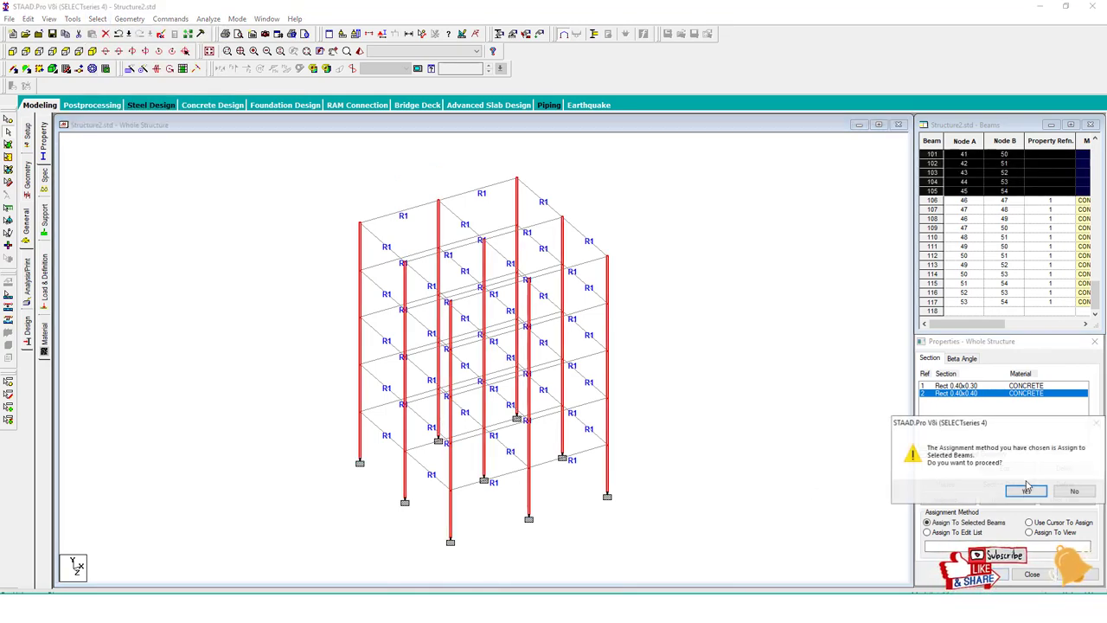
left_click(1028, 491)
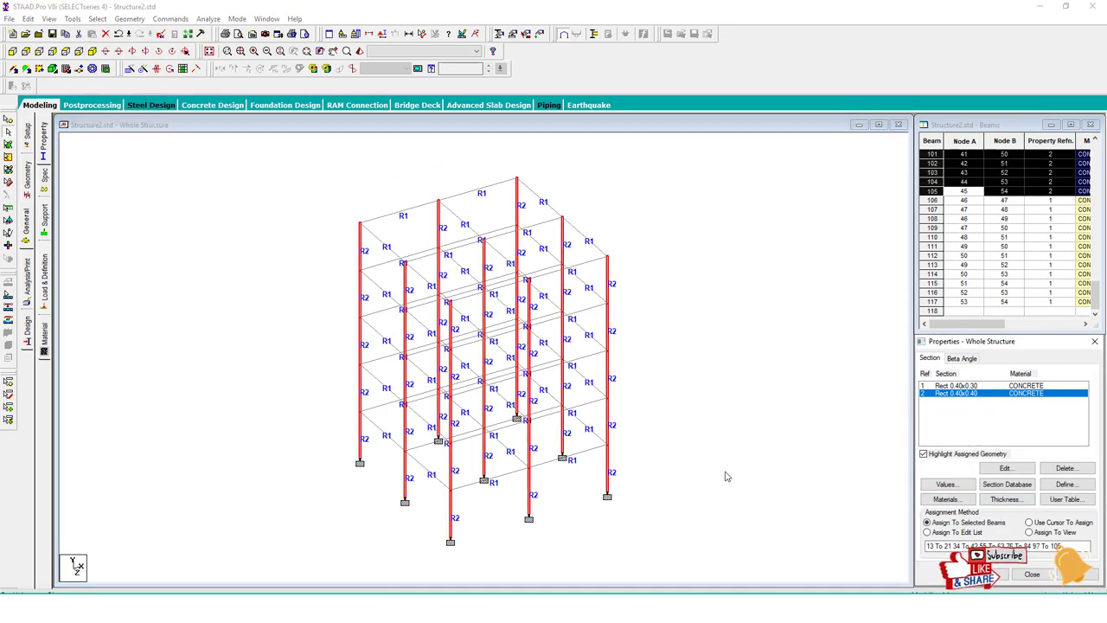
Inspect the assigned sections in a rendered 3D view of the frame
left_click(360, 52)
mouse_move(606, 363)
left_mouse_down()
mouse_move(586, 401)
mouse_move(597, 381)
left_mouse_up()
left_click(1062, 244)
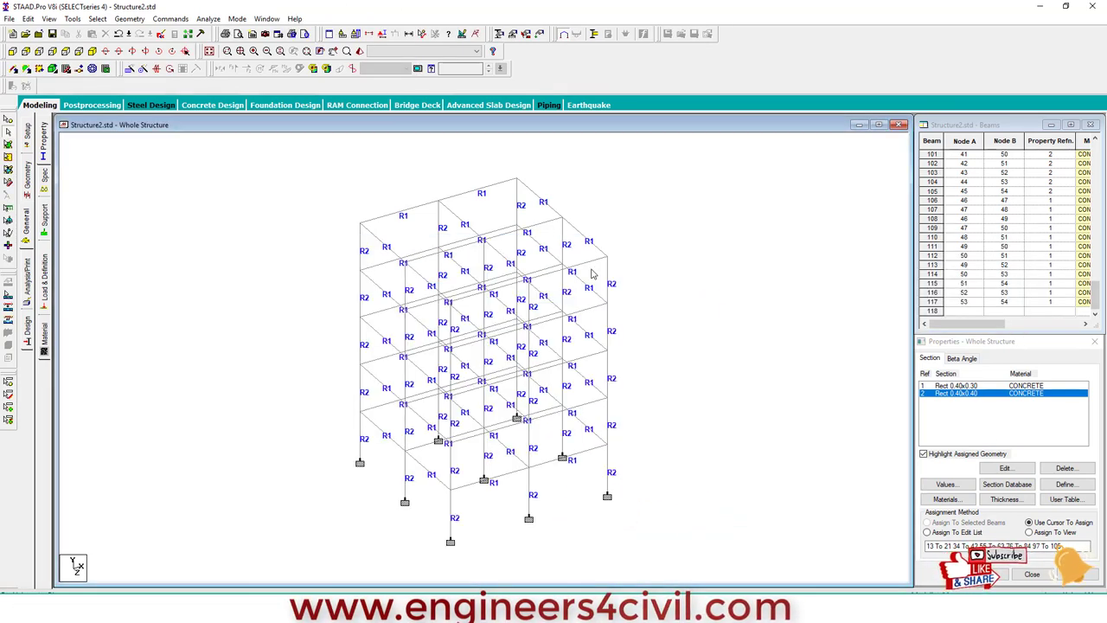
left_click(44, 278)
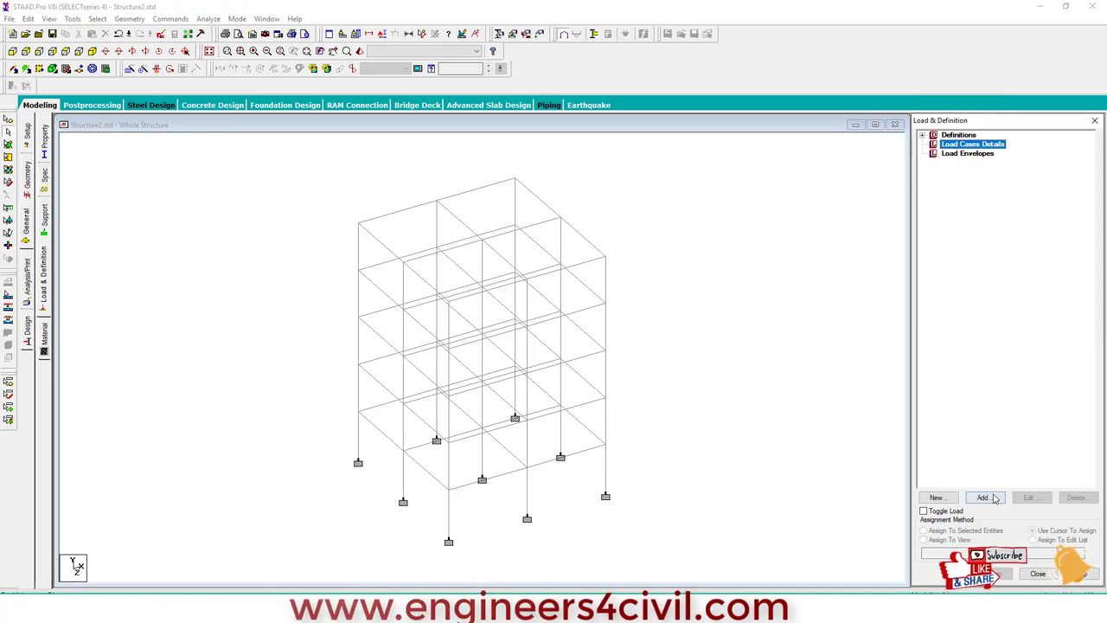
Create load cases 1 (Dead, dl) and 2 (Live, ll)
left_click(983, 498)
left_click(655, 240)
left_click(545, 294)
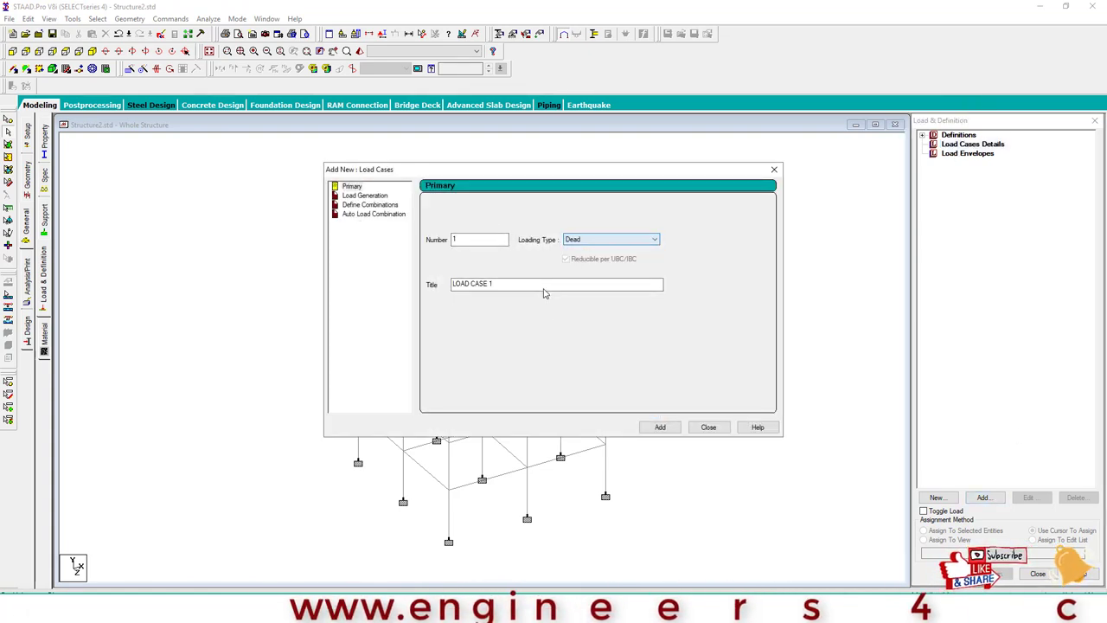
key("Tab")
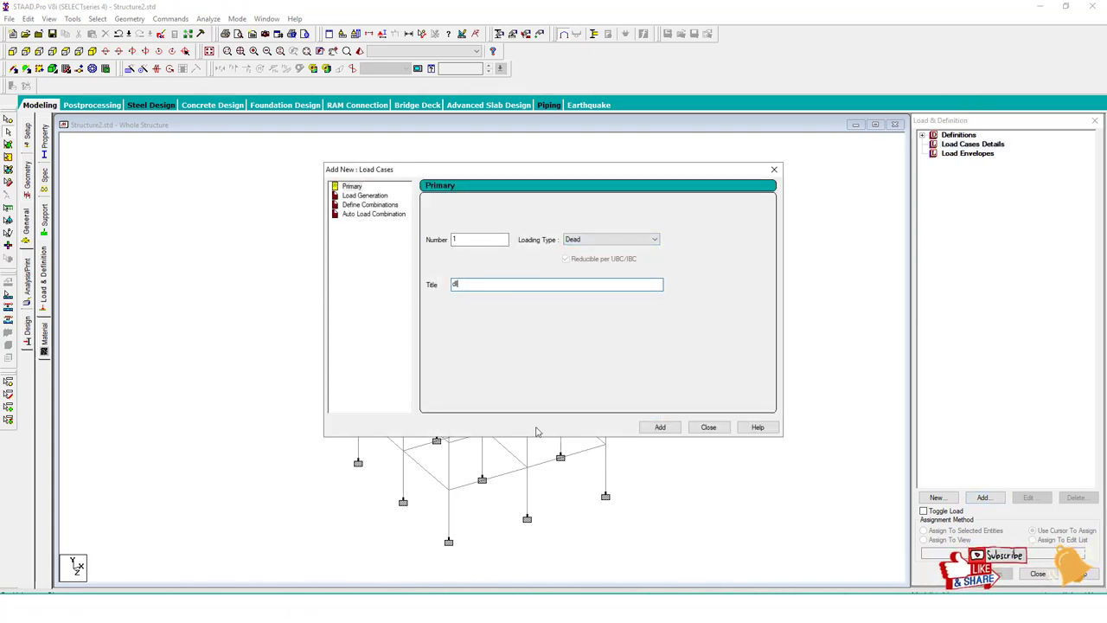
left_click(607, 240)
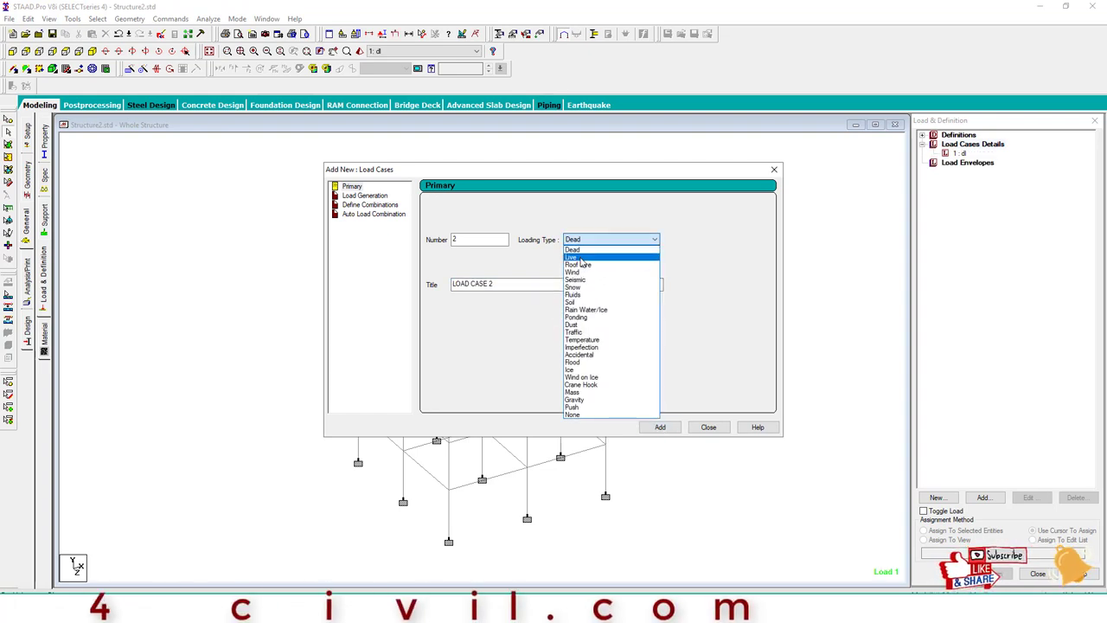
left_click(588, 264)
key("Tab")
type("ll")
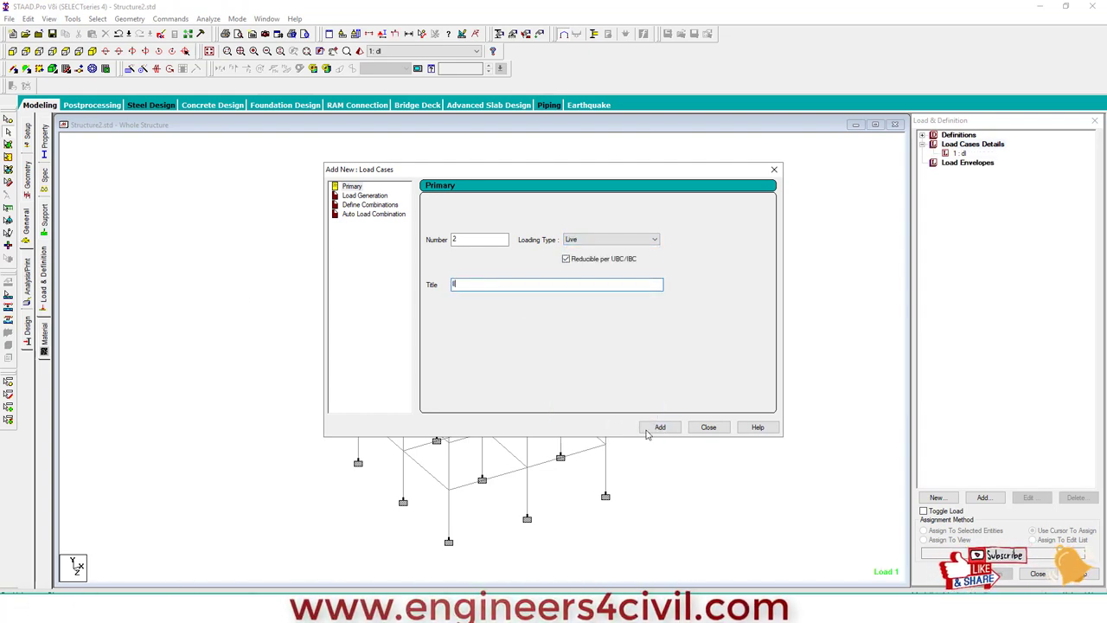
left_click(660, 426)
left_click(708, 427)
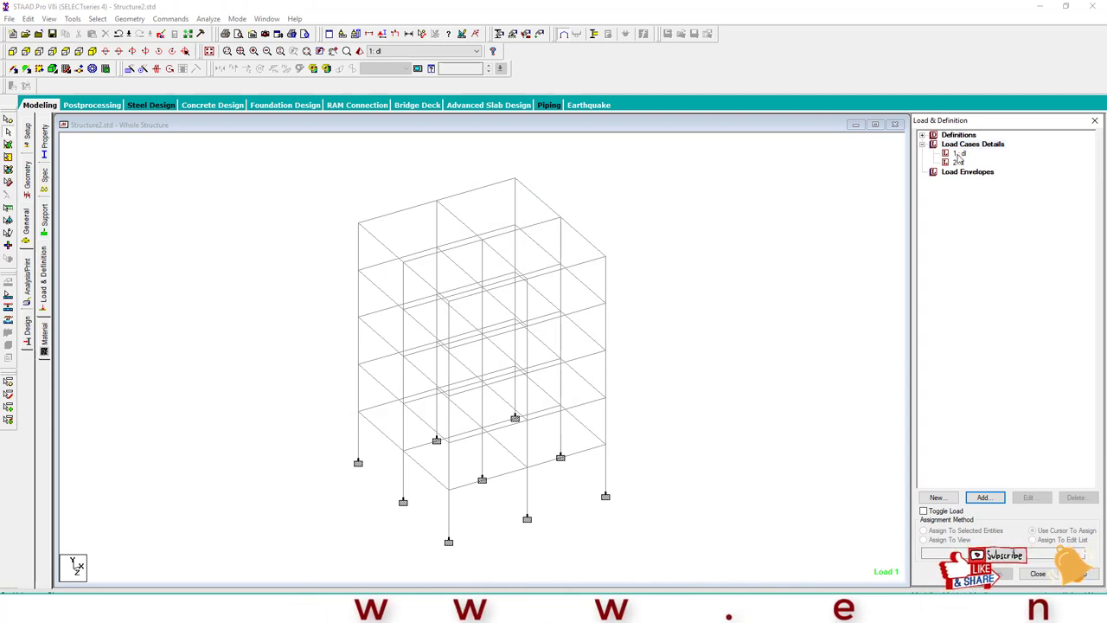
Add selfweight Y -1 and a uniform -5 kN/m GY member load to case 1
left_click(993, 500)
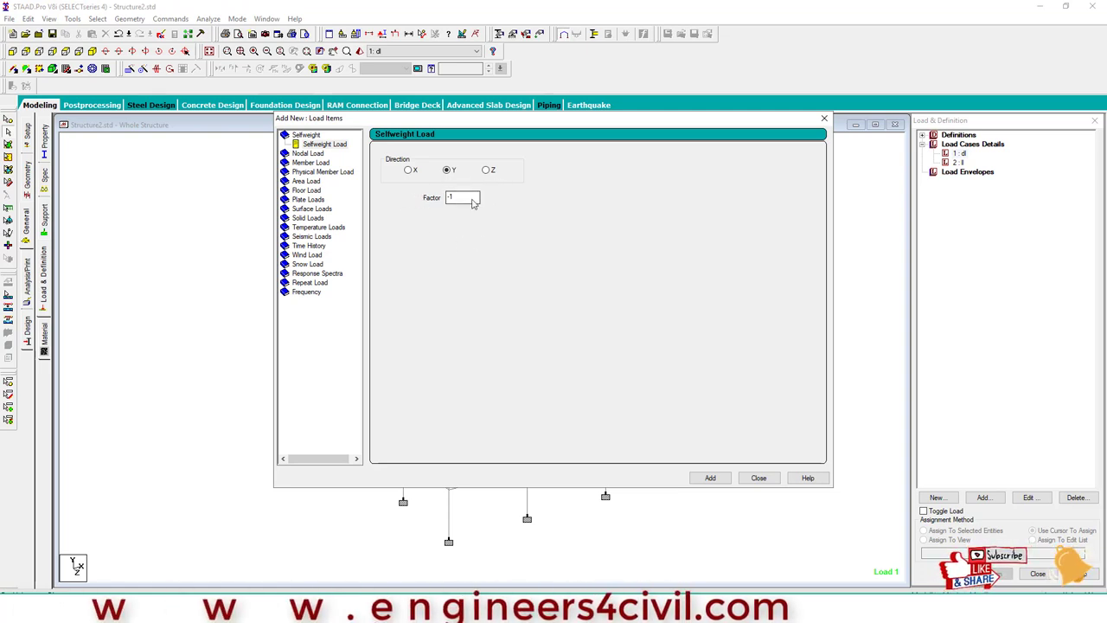
left_click(723, 479)
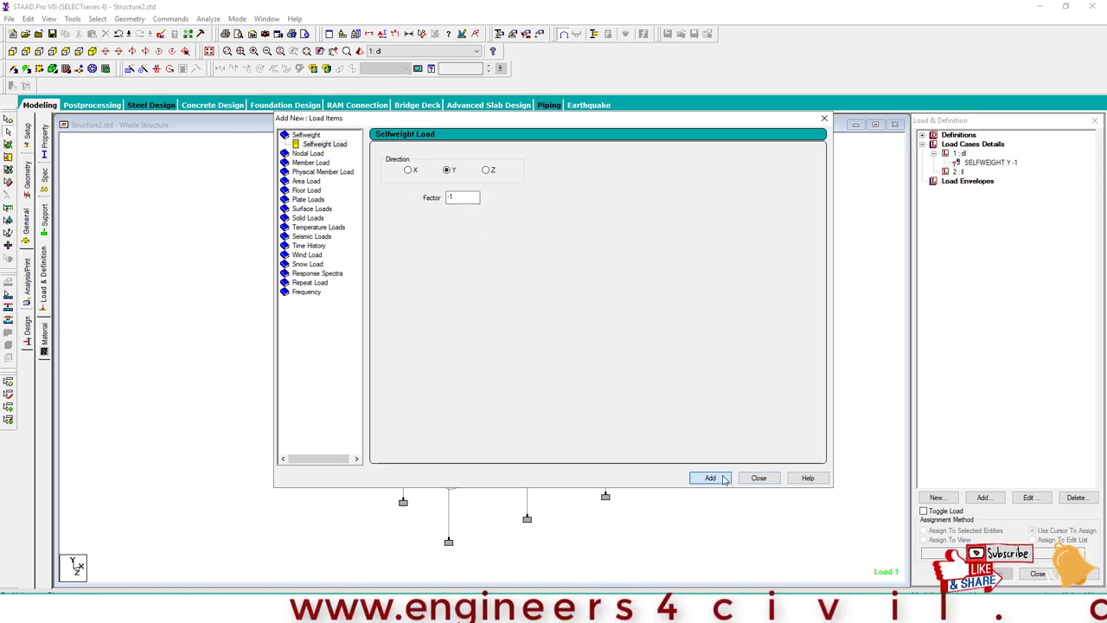
left_click(317, 164)
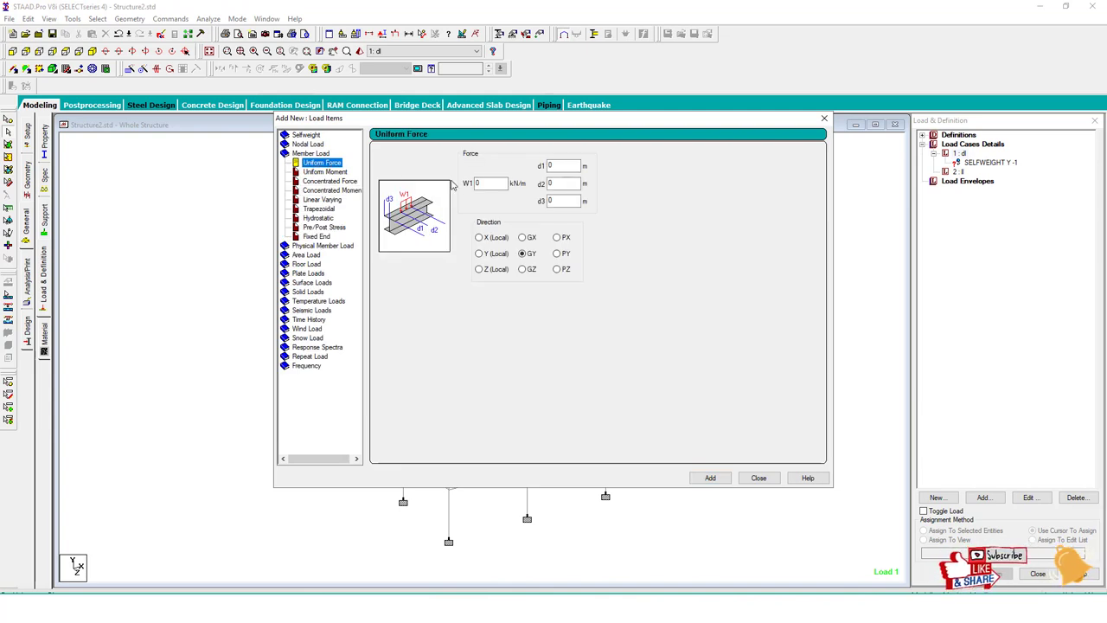
type("-5")
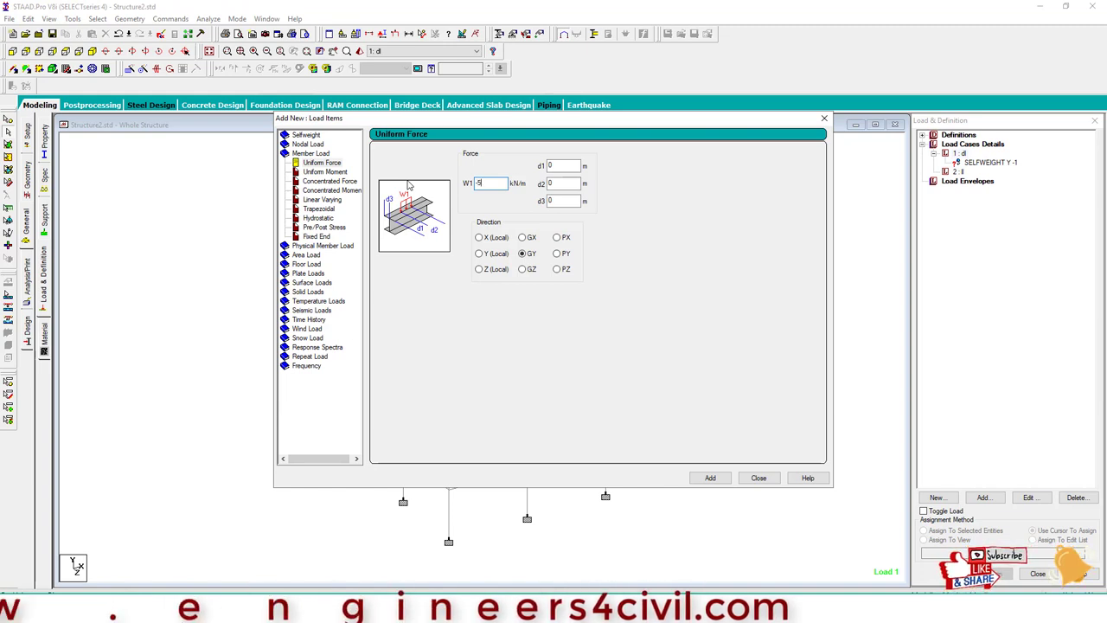
left_click(710, 478)
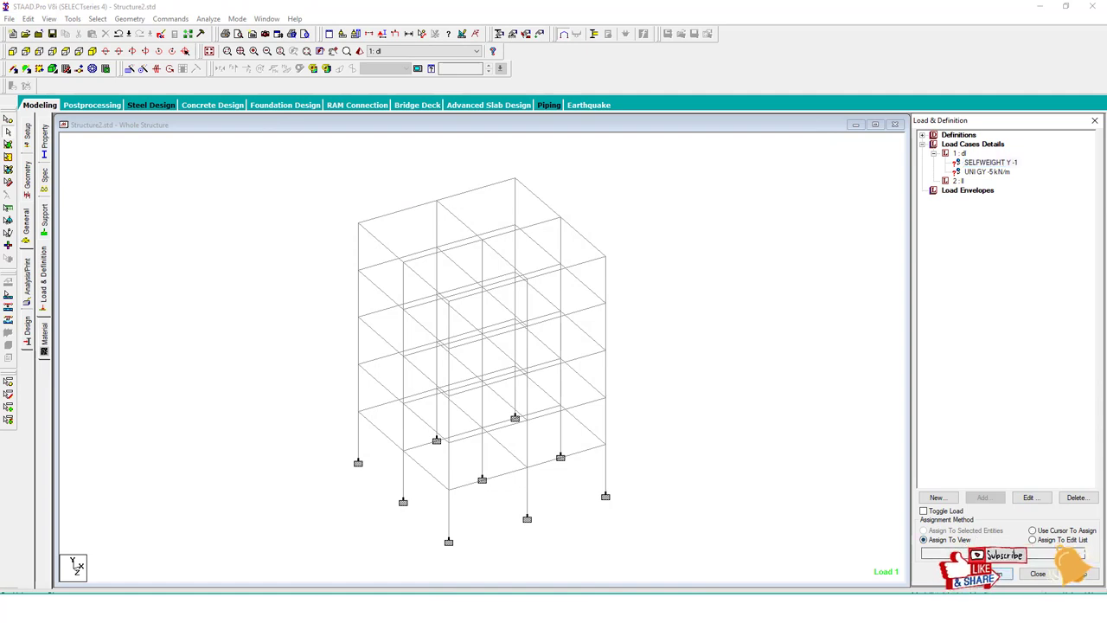
left_click(1002, 573)
Confirm the load assignment and reset the member selection
left_click(1015, 379)
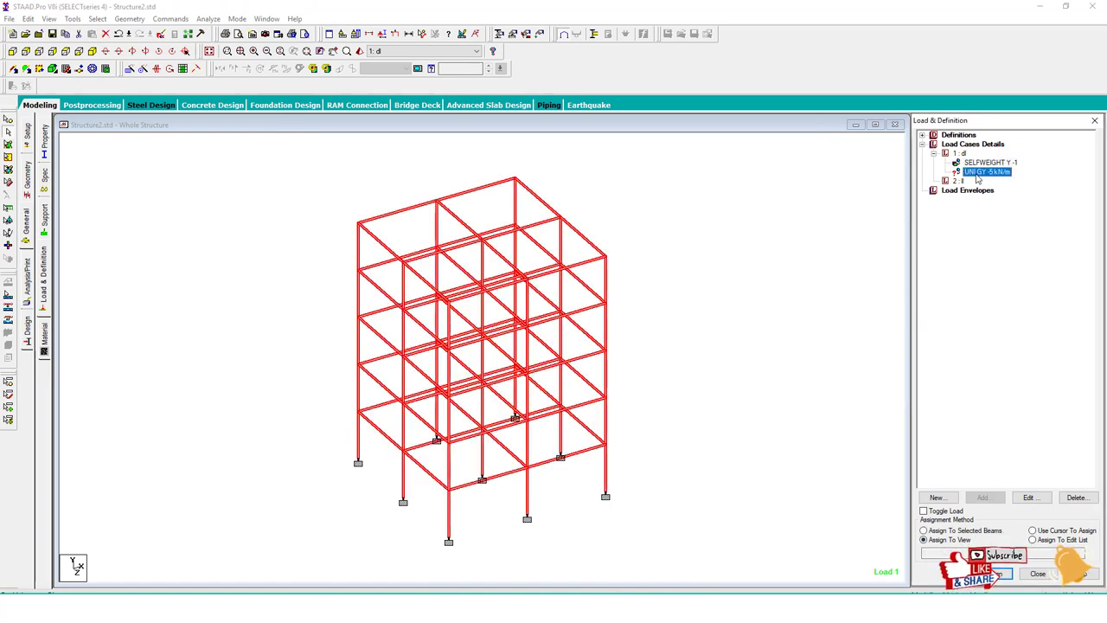
left_click(772, 227)
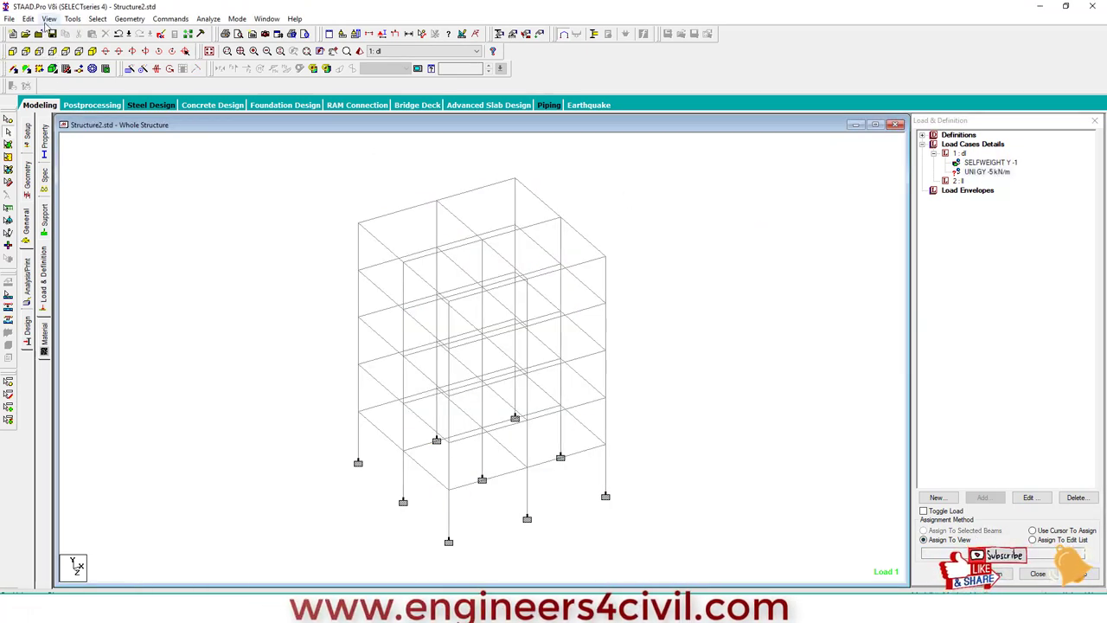
left_click(97, 19)
mouse_move(127, 225)
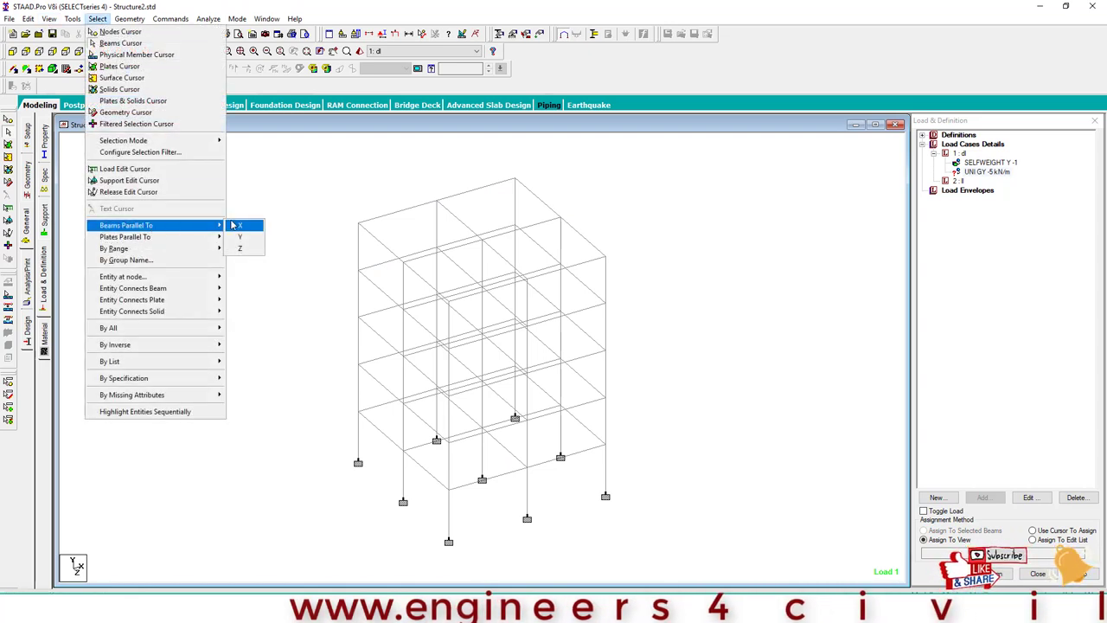
left_click(236, 225)
left_click(97, 18)
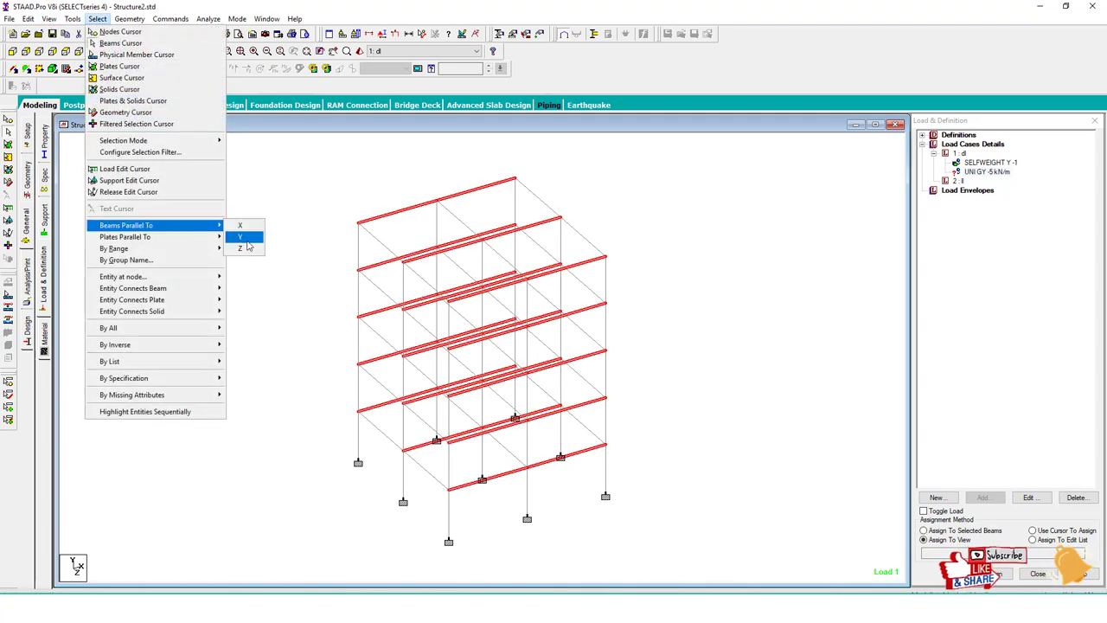
left_click(244, 238)
left_click(242, 178)
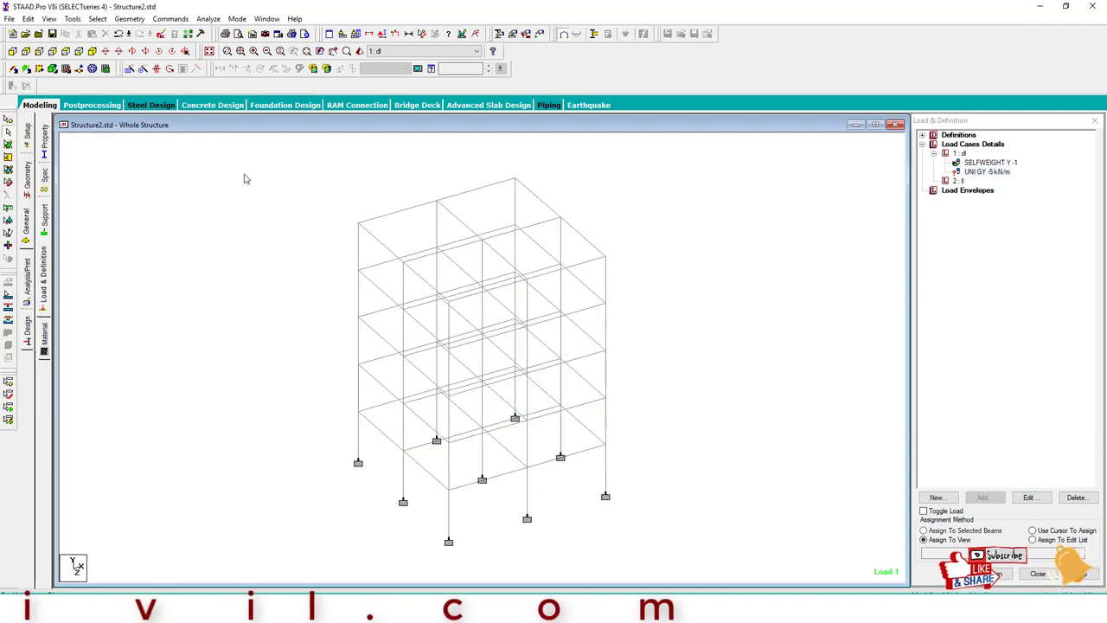
Assign the -5 kN/m uniform load to all beams parallel to X and Z
left_click(96, 18)
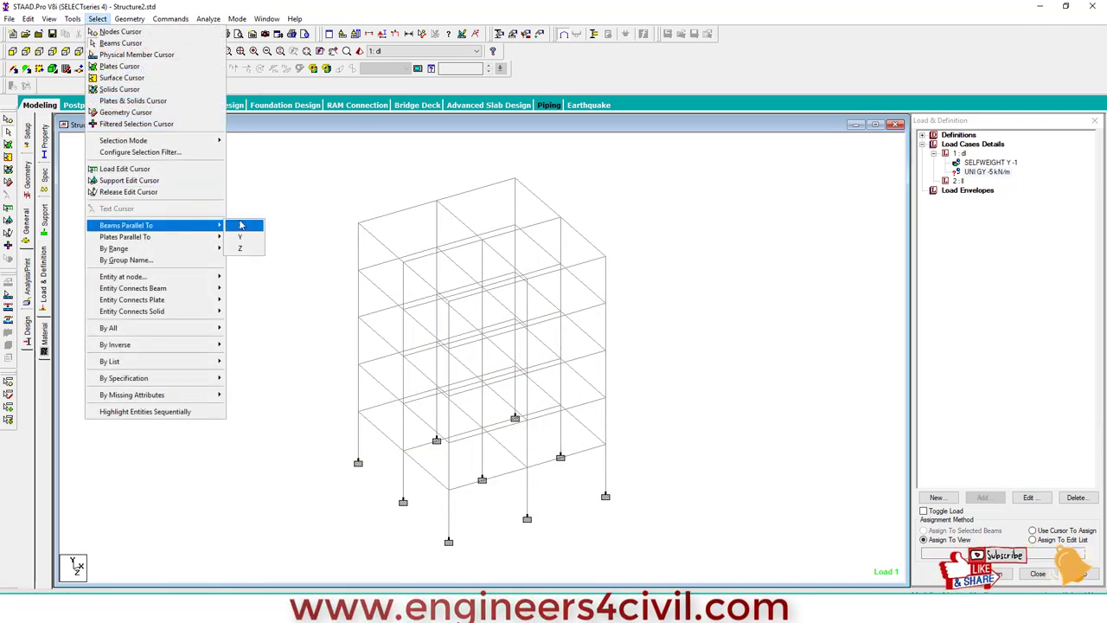
left_click(242, 225)
left_click(97, 18)
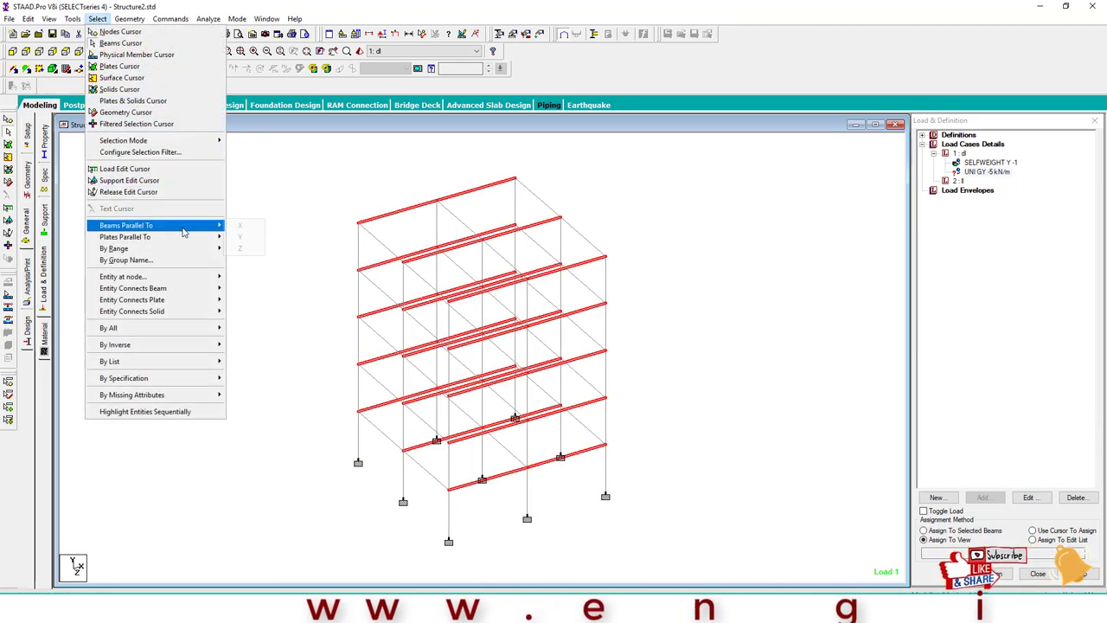
left_click(249, 250)
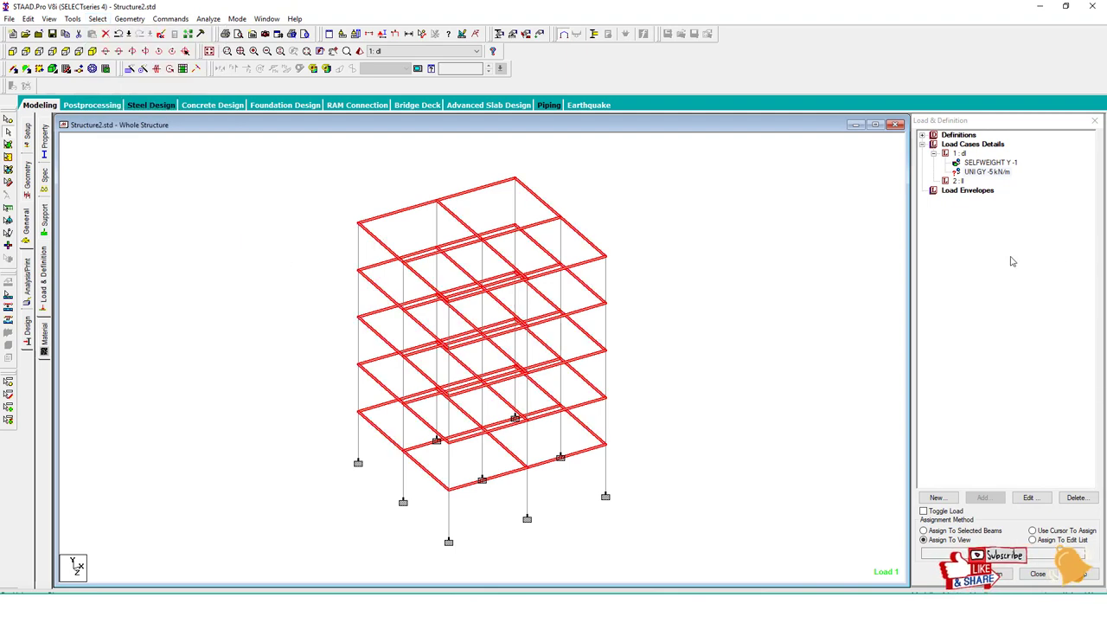
left_click(989, 530)
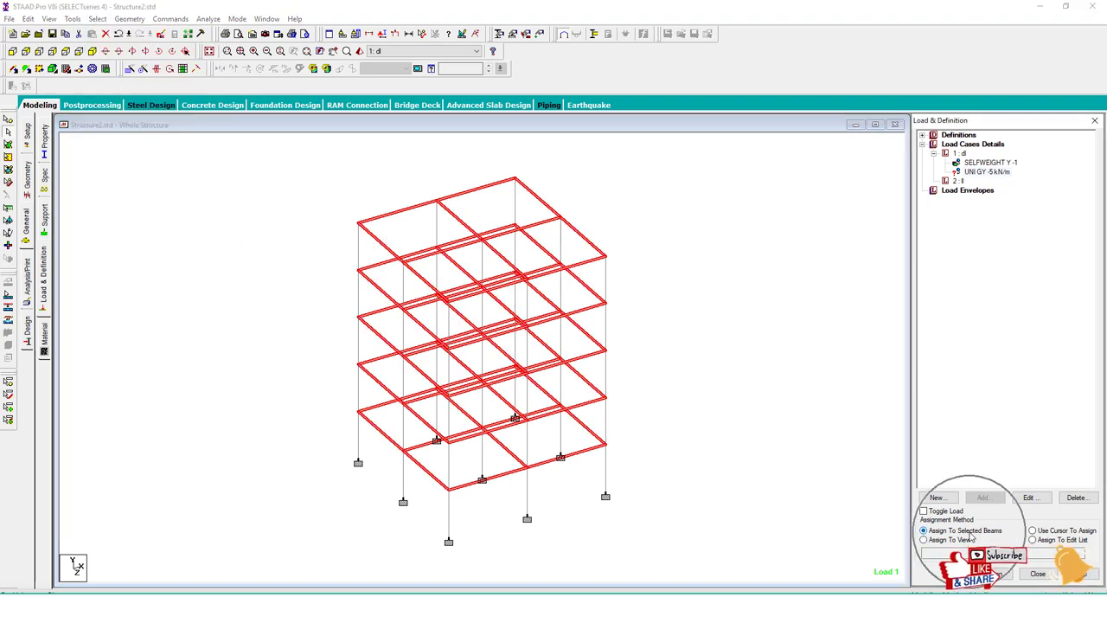
left_click(1004, 553)
left_click(1081, 378)
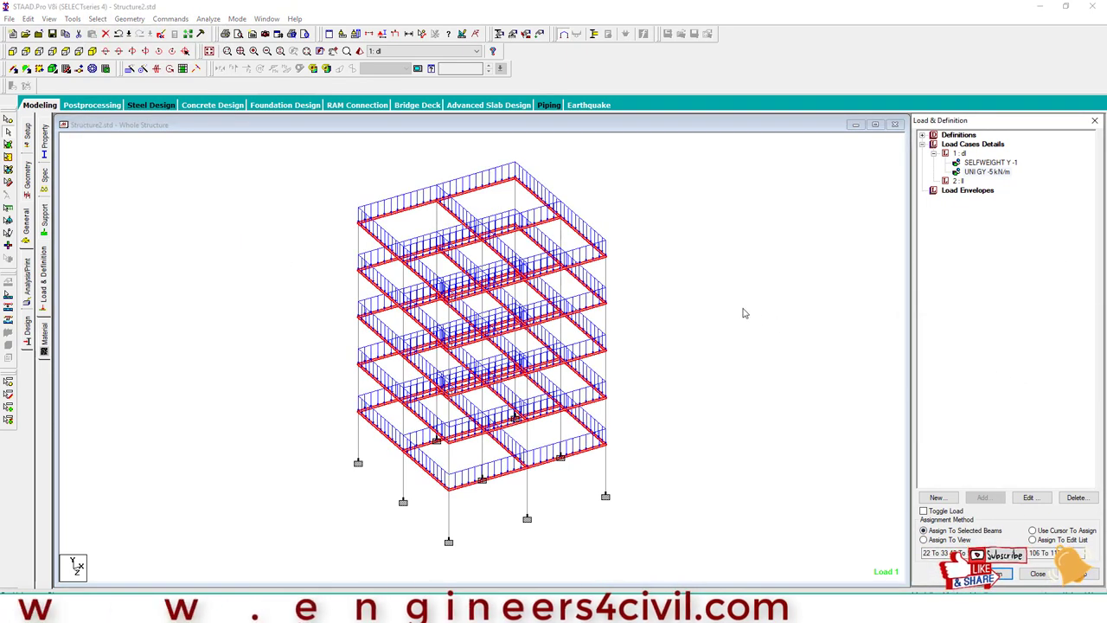
left_click(658, 303)
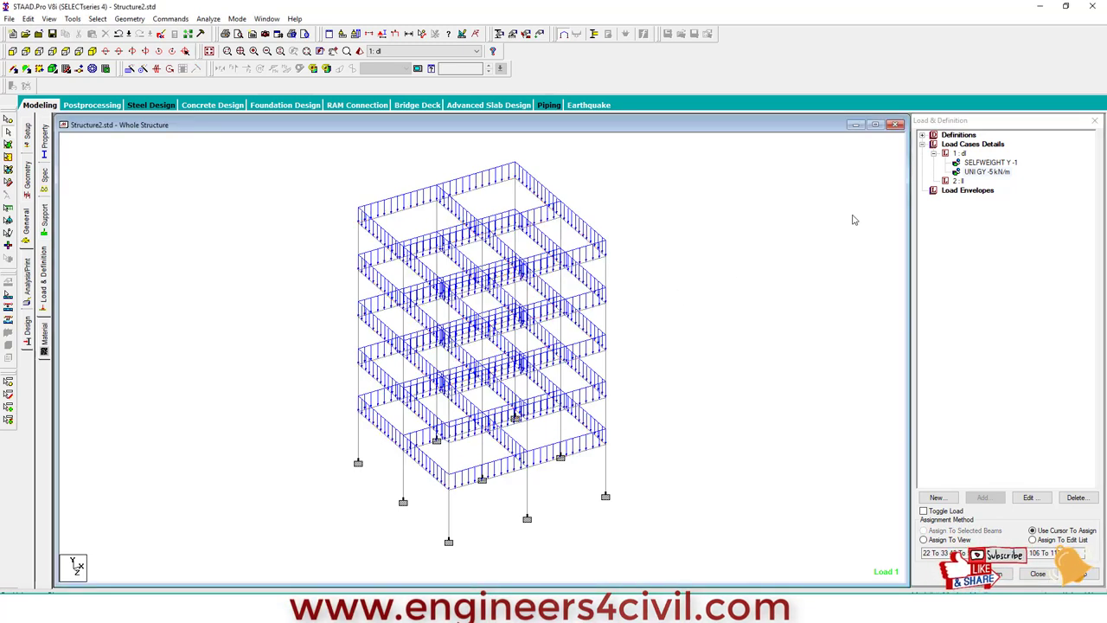
left_click(958, 181)
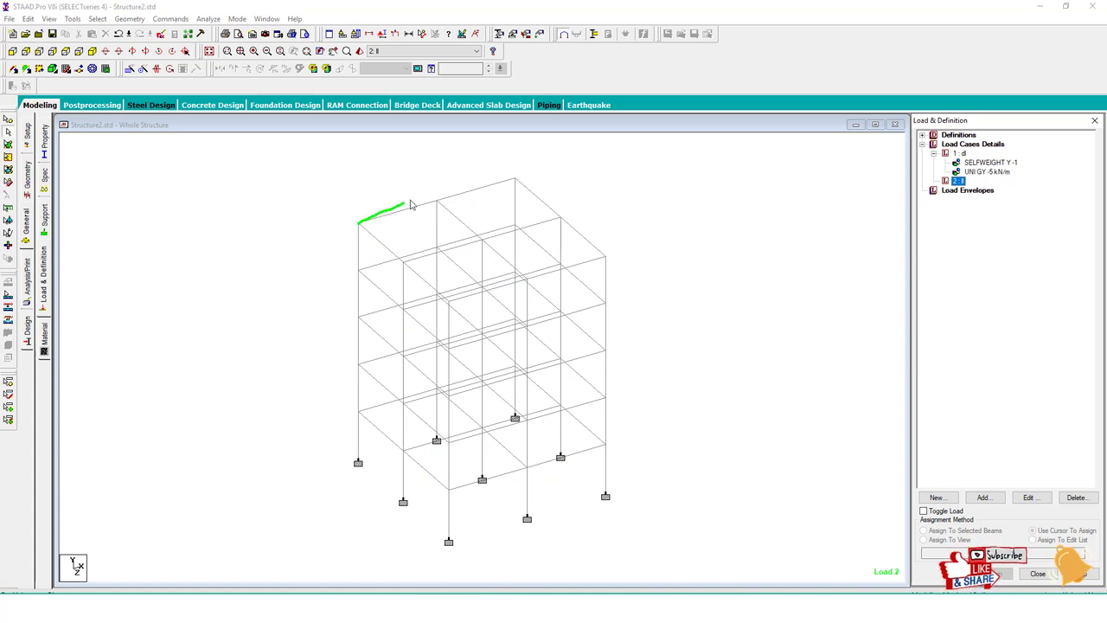
Start a -3 GY floor load for live load case 2
mouse_move(474, 256)
left_mouse_down()
mouse_move(423, 277)
mouse_move(415, 215)
mouse_move(402, 260)
mouse_move(471, 251)
left_mouse_up()
key("Escape")
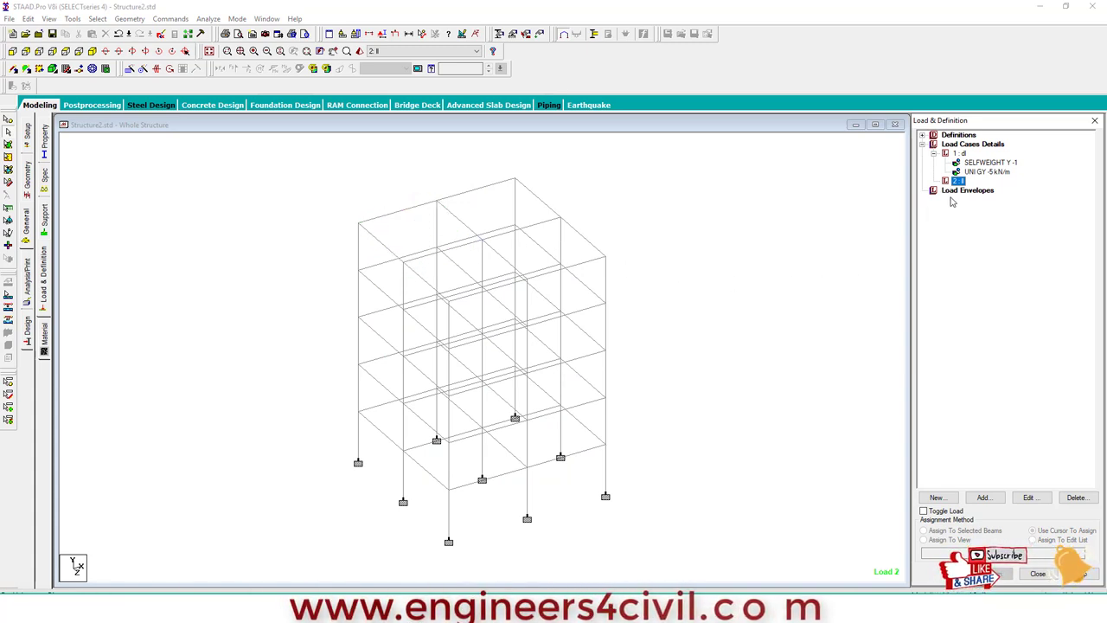
left_click(984, 502)
left_click_drag(493, 123, 814, 95)
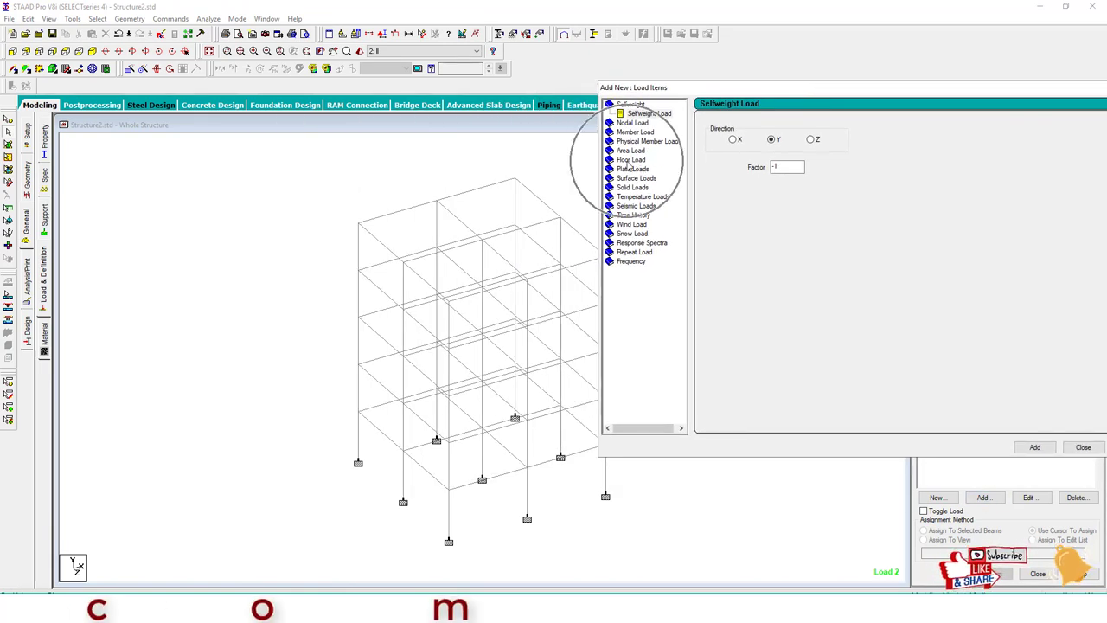
left_click(631, 160)
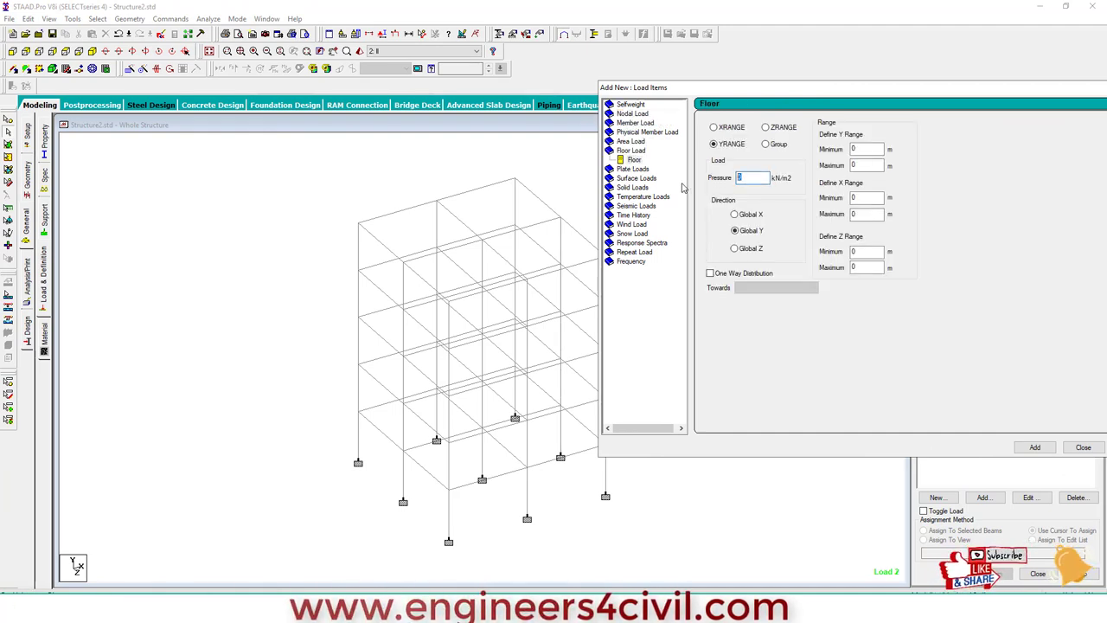
type("-3")
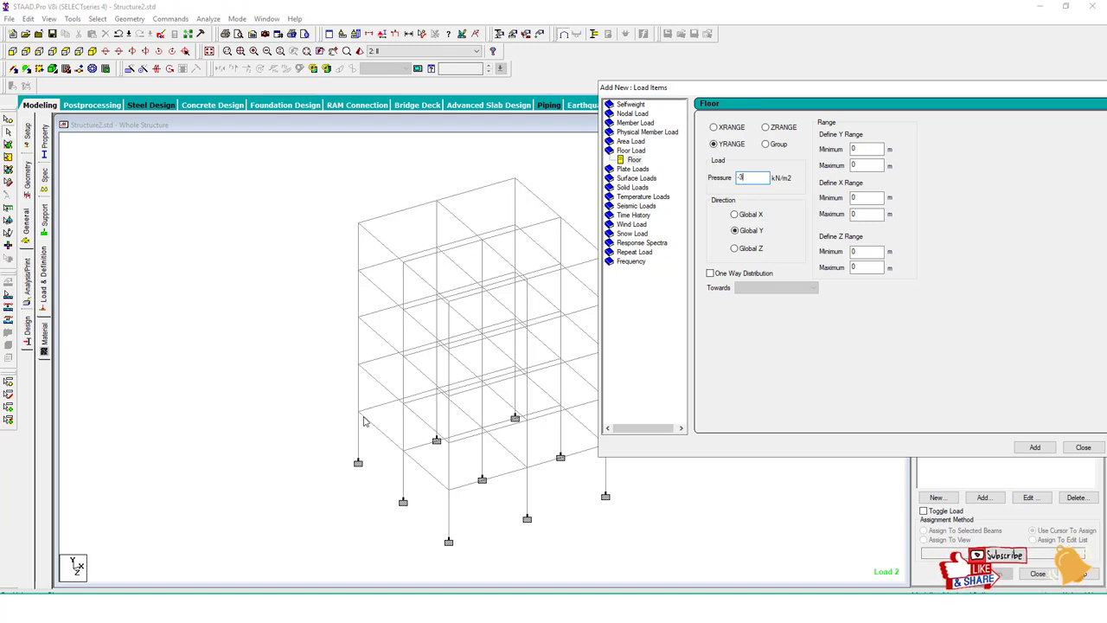
Sketch explanatory marks over the frame's floor levels, then clear them
mouse_move(278, 448)
left_mouse_down()
mouse_move(278, 305)
mouse_move(300, 342)
left_mouse_up()
mouse_move(236, 242)
left_mouse_down()
mouse_move(299, 244)
mouse_move(277, 293)
left_mouse_up()
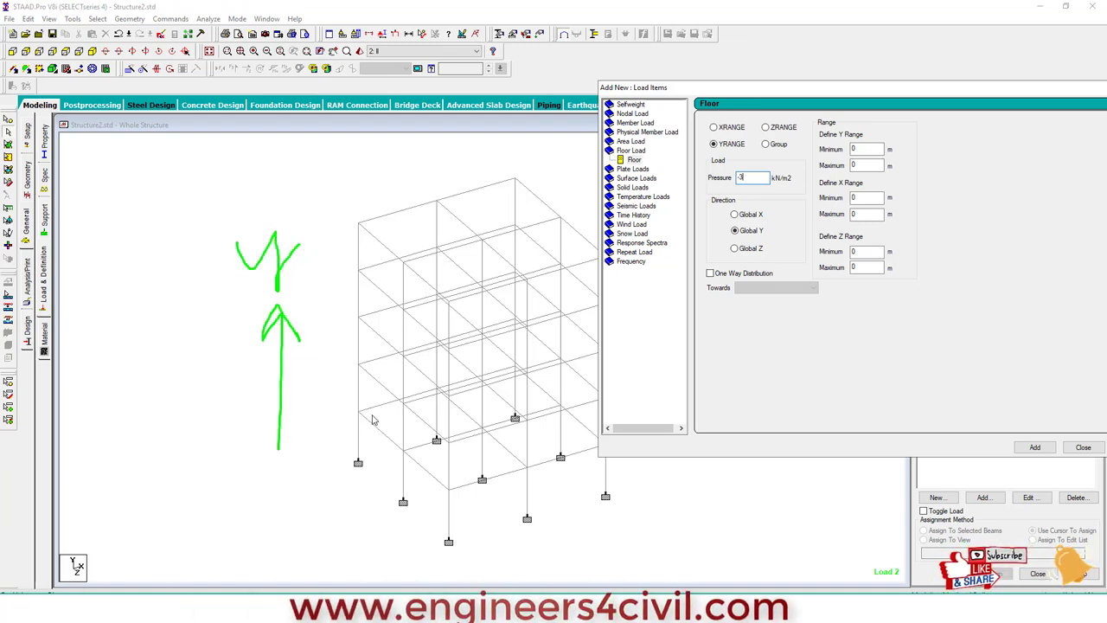
left_click_drag(371, 415, 385, 411)
left_click_drag(374, 370, 396, 361)
mouse_move(387, 318)
left_mouse_down()
mouse_move(389, 331)
mouse_move(409, 309)
left_mouse_up()
left_click_drag(386, 273, 393, 277)
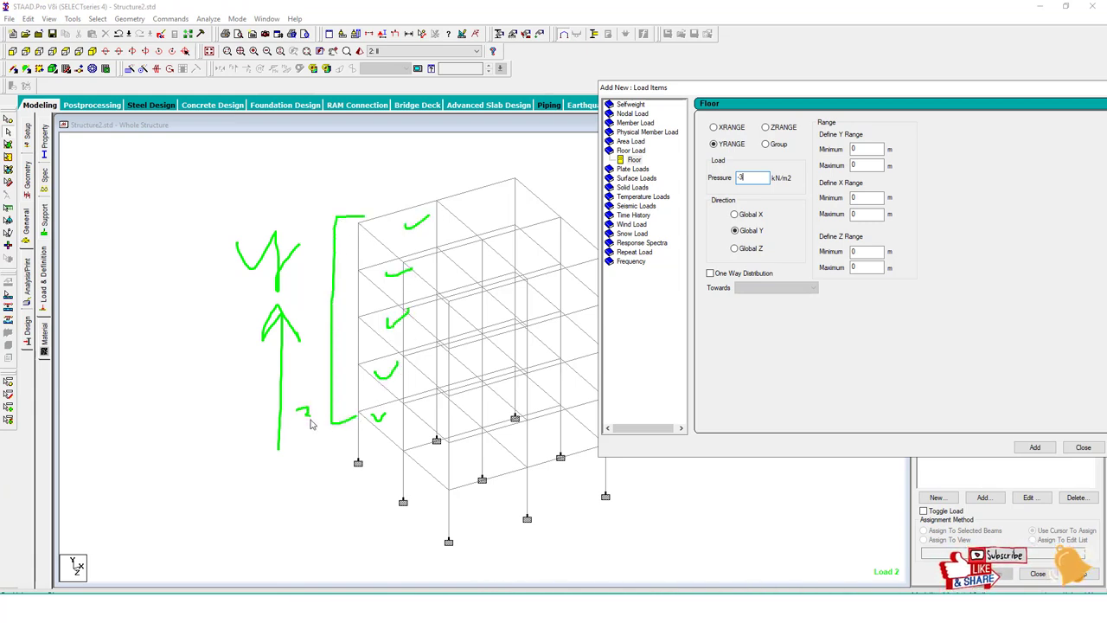
left_click_drag(314, 352, 305, 367)
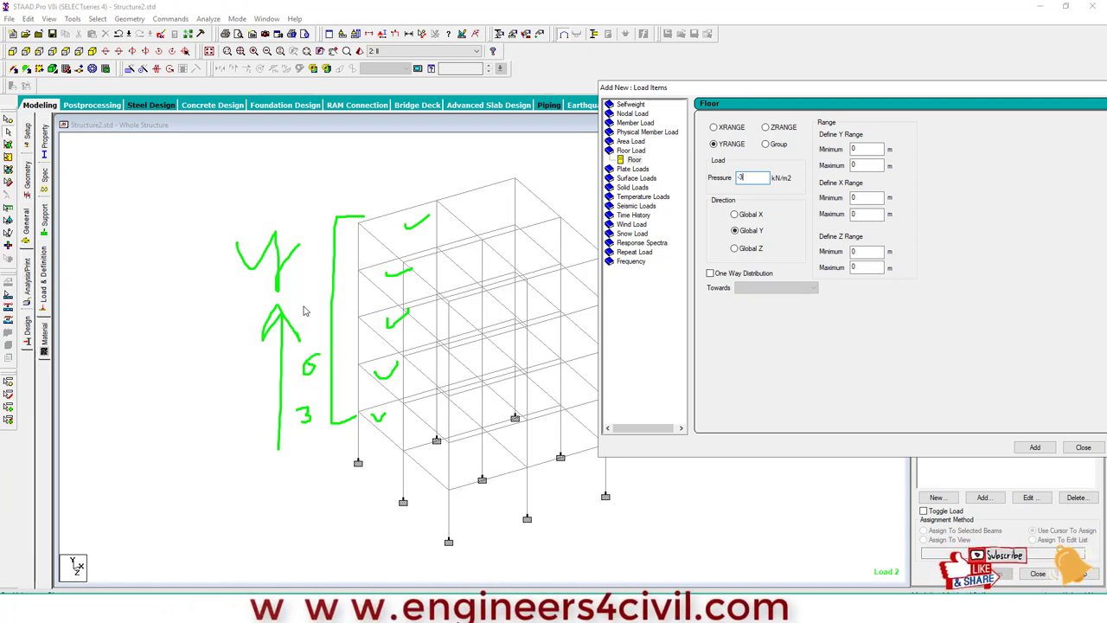
mouse_move(303, 305)
left_mouse_down()
mouse_move(304, 325)
mouse_move(318, 309)
left_mouse_up()
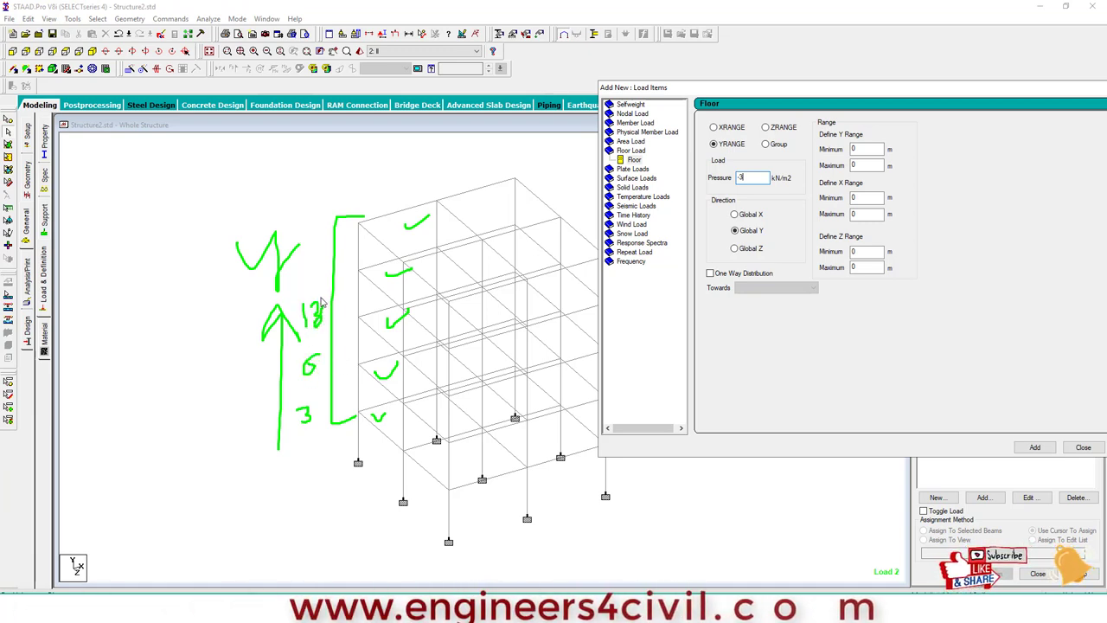
left_click_drag(308, 268, 334, 277)
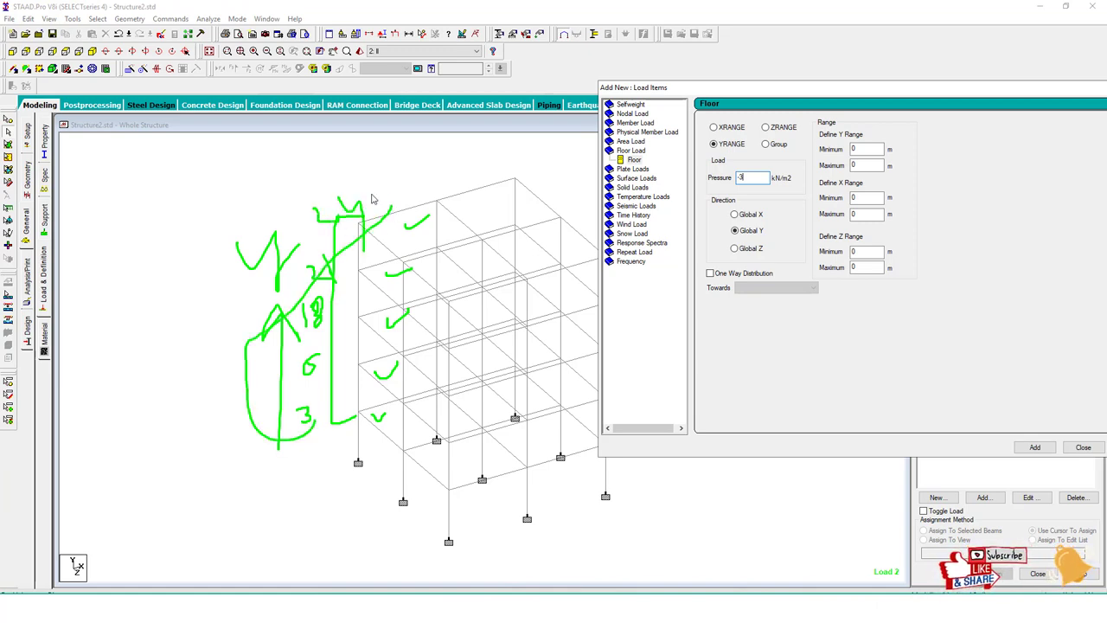
key("Escape")
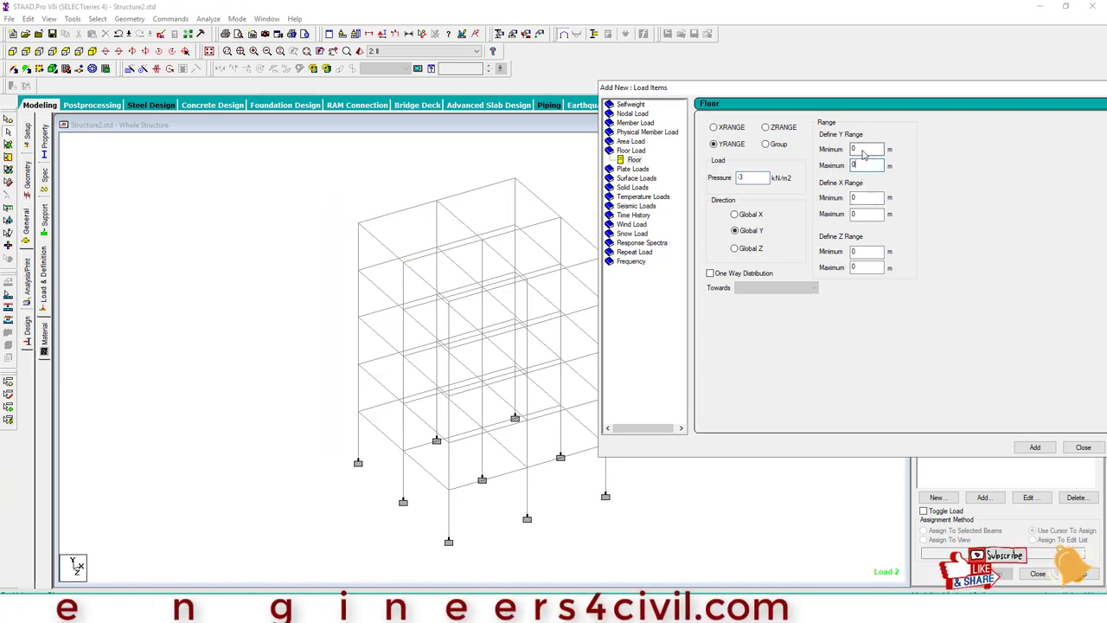
Set the floor load Y range 3 to 24, add it, and hide the load display
left_click(865, 149)
type("3")
key("Tab")
type("24")
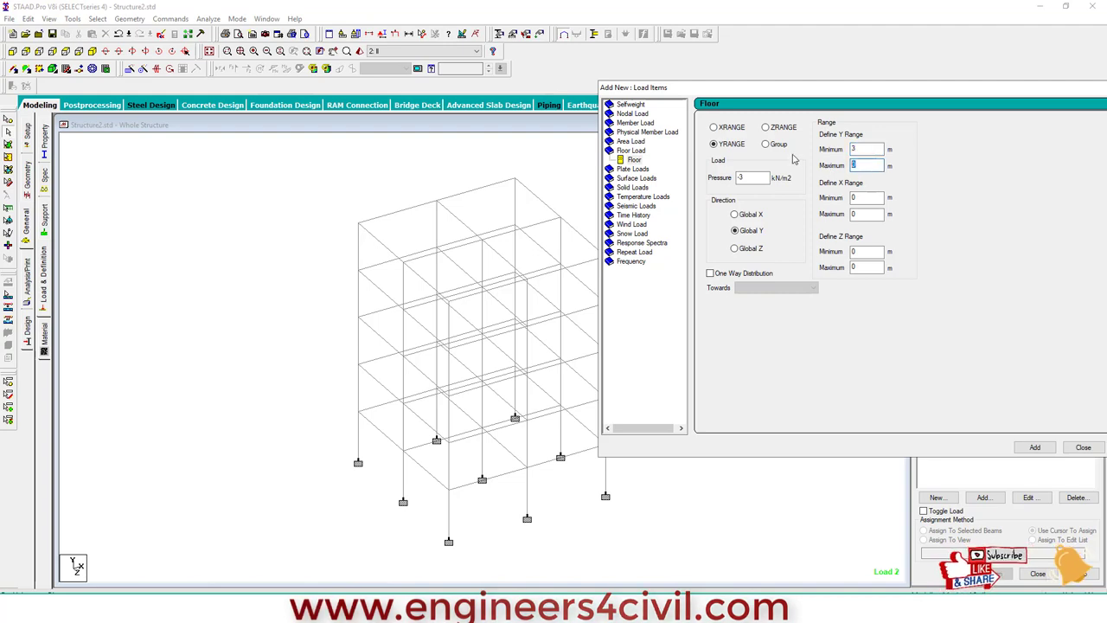
left_click(1035, 447)
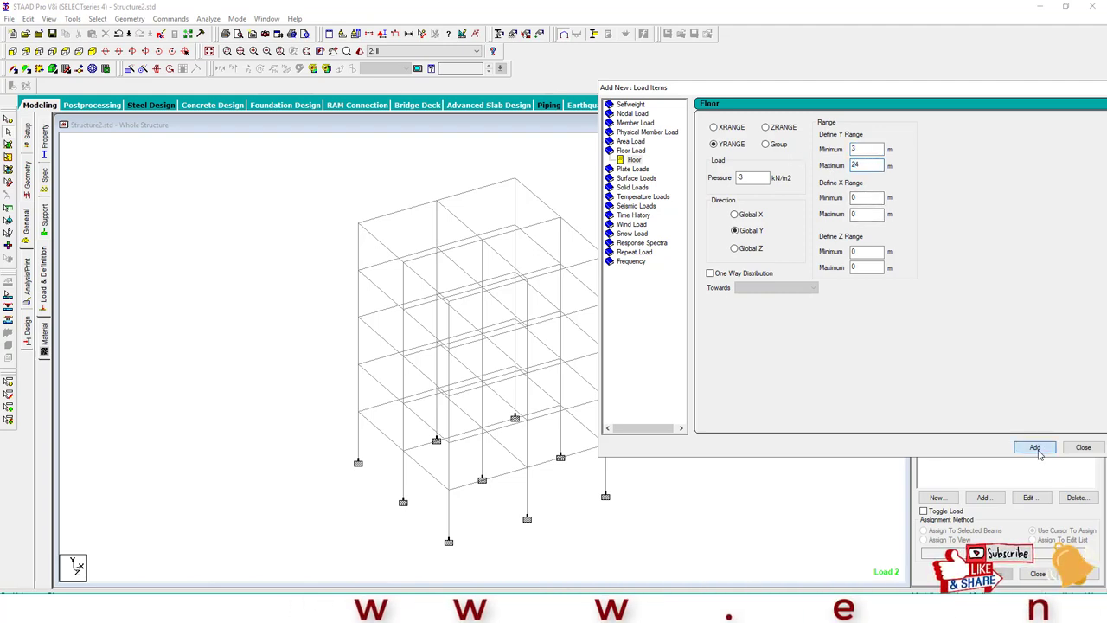
left_click(1083, 447)
left_click(1004, 189)
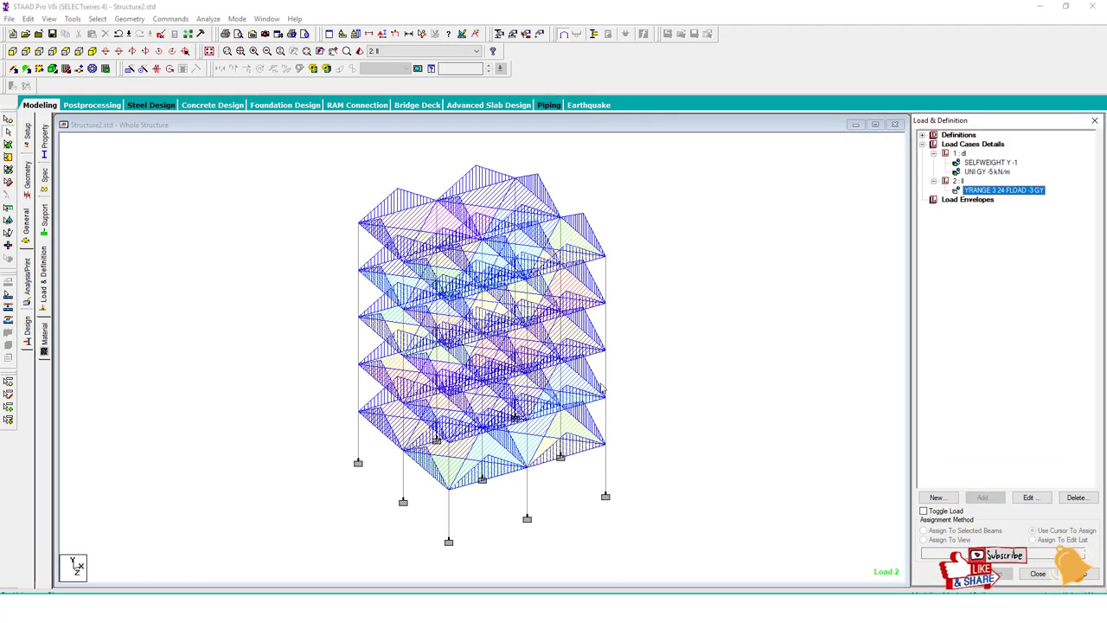
left_click(984, 146)
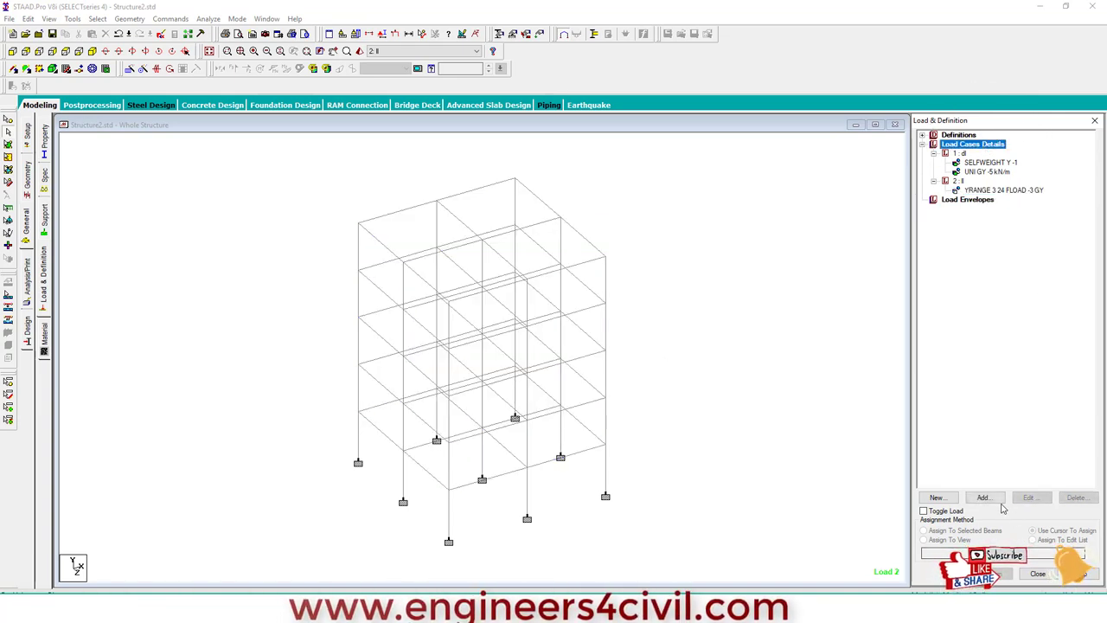
Create combination 3 '1.5(dl+ll)' with cases 1 and 2 each factored by 1.5
left_click(984, 498)
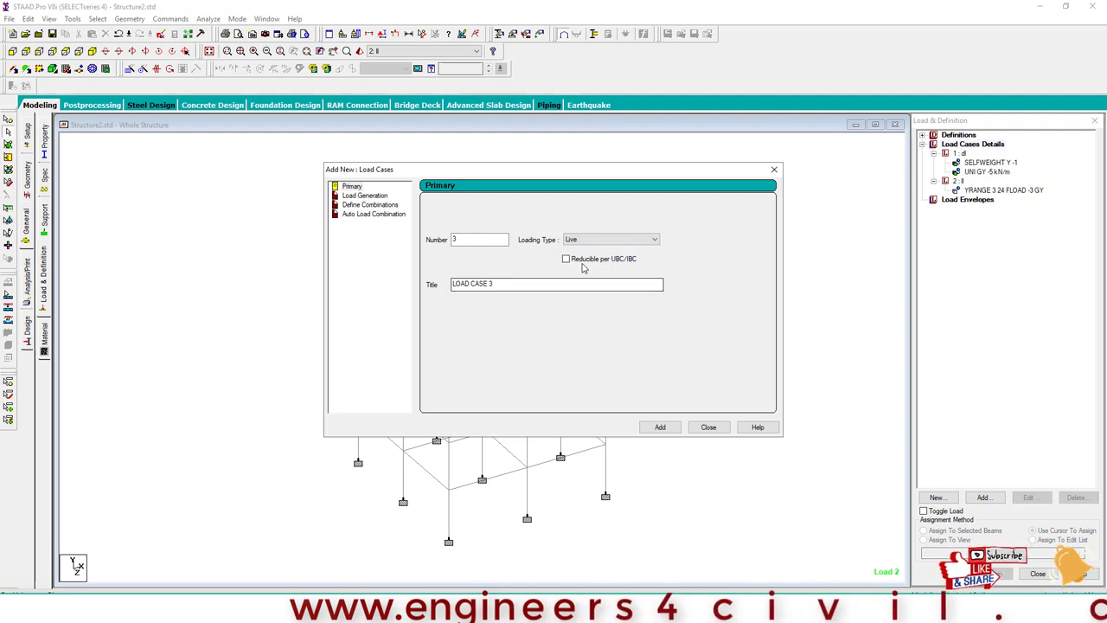
left_click(358, 205)
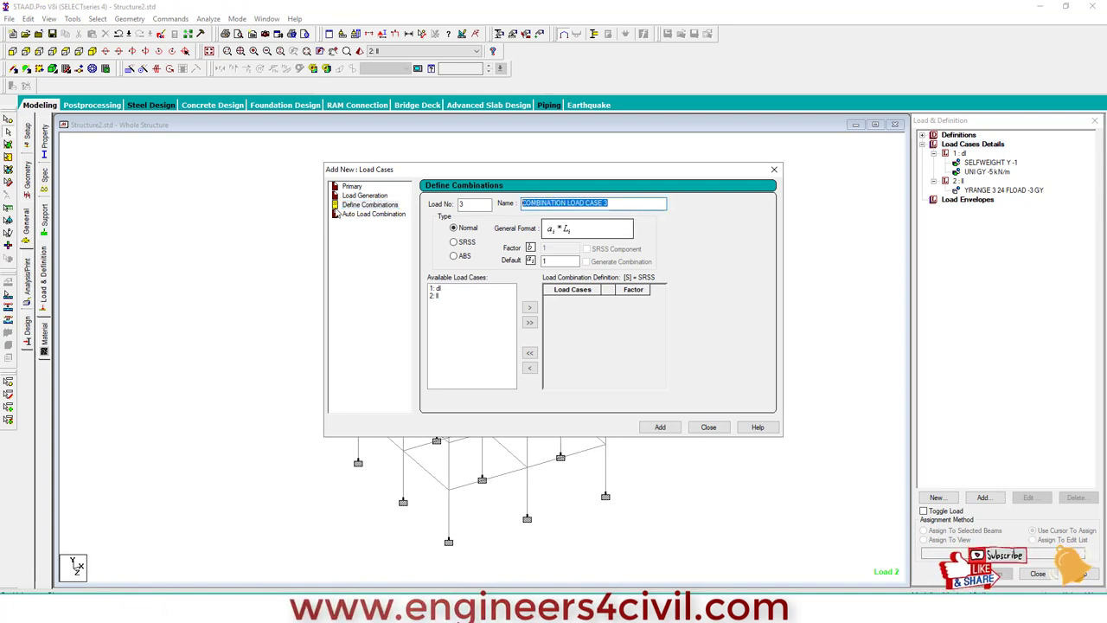
type("1.5")
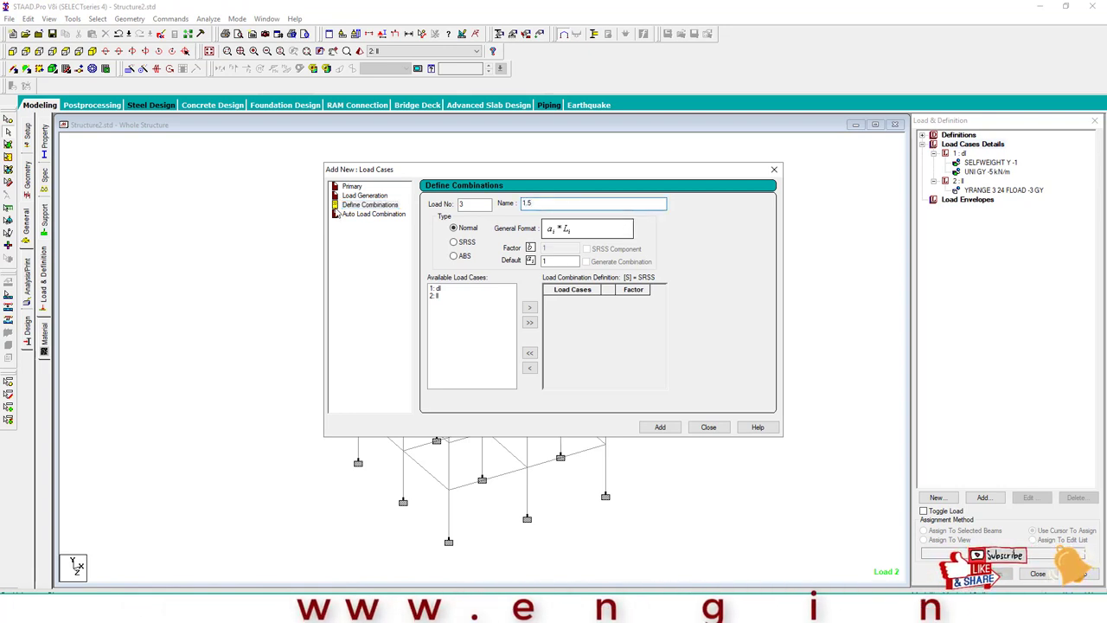
type("(dl+ll")
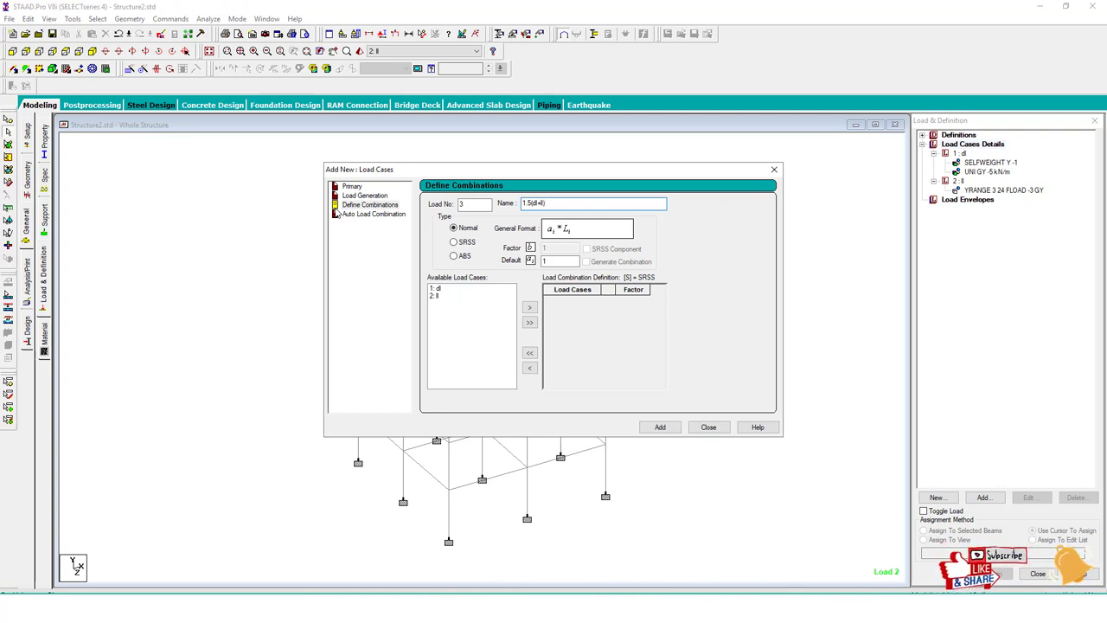
left_click(531, 324)
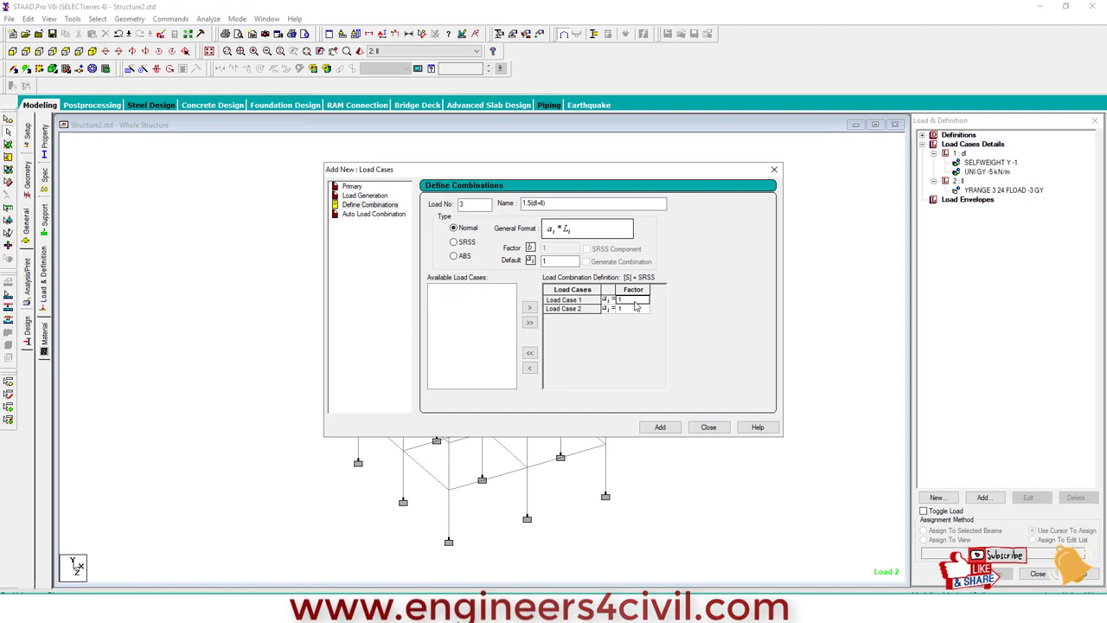
left_click(642, 312)
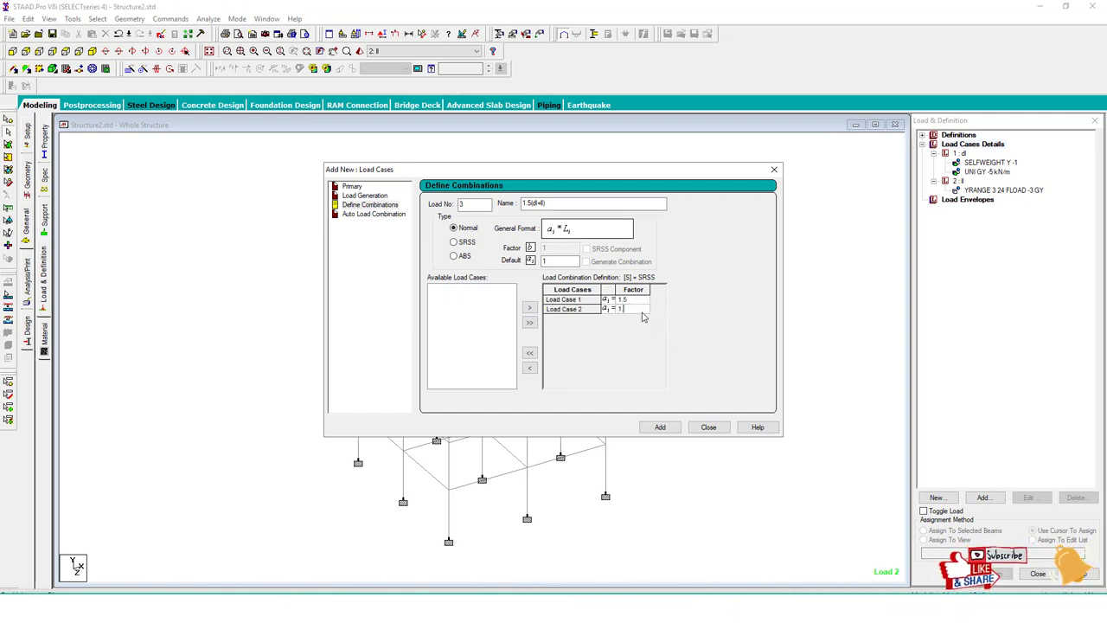
type(".5")
left_click(673, 429)
left_click(708, 427)
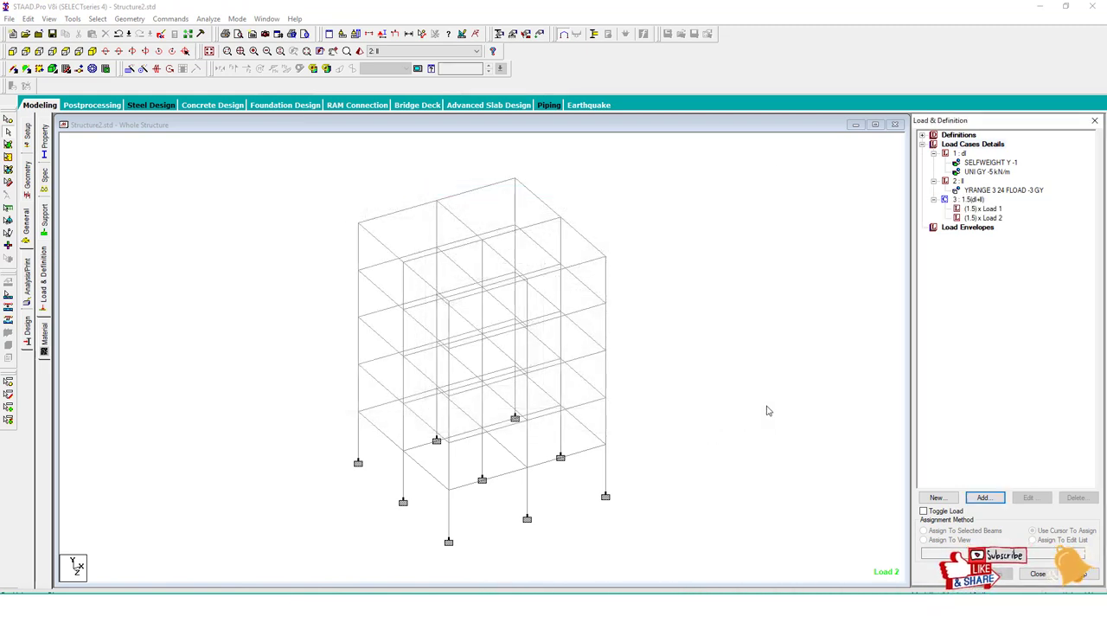
left_click(972, 143)
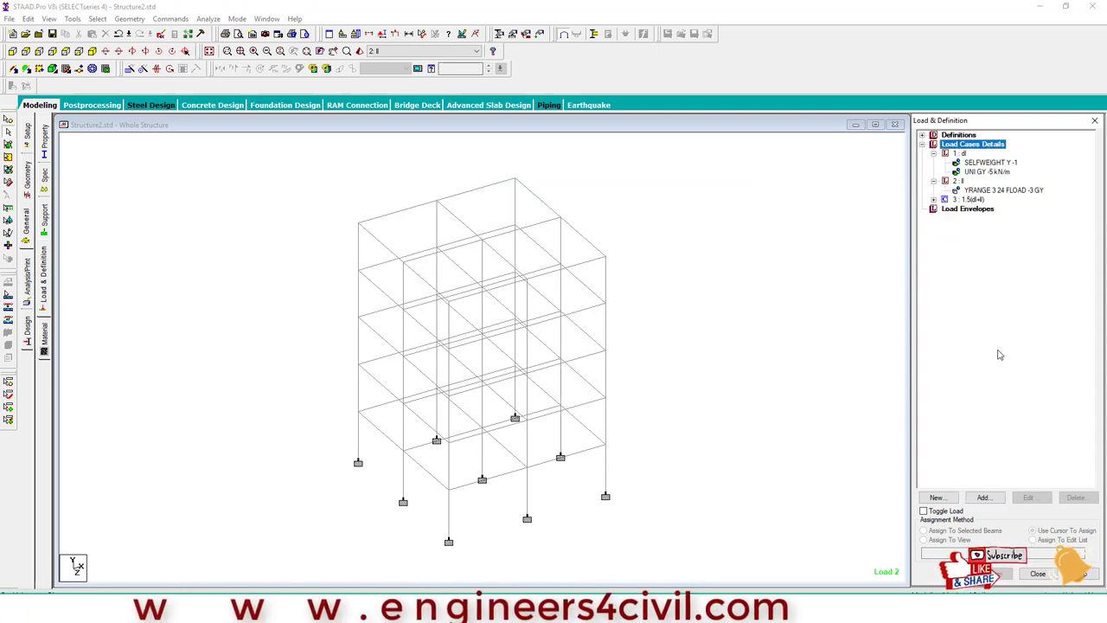
left_click(934, 153)
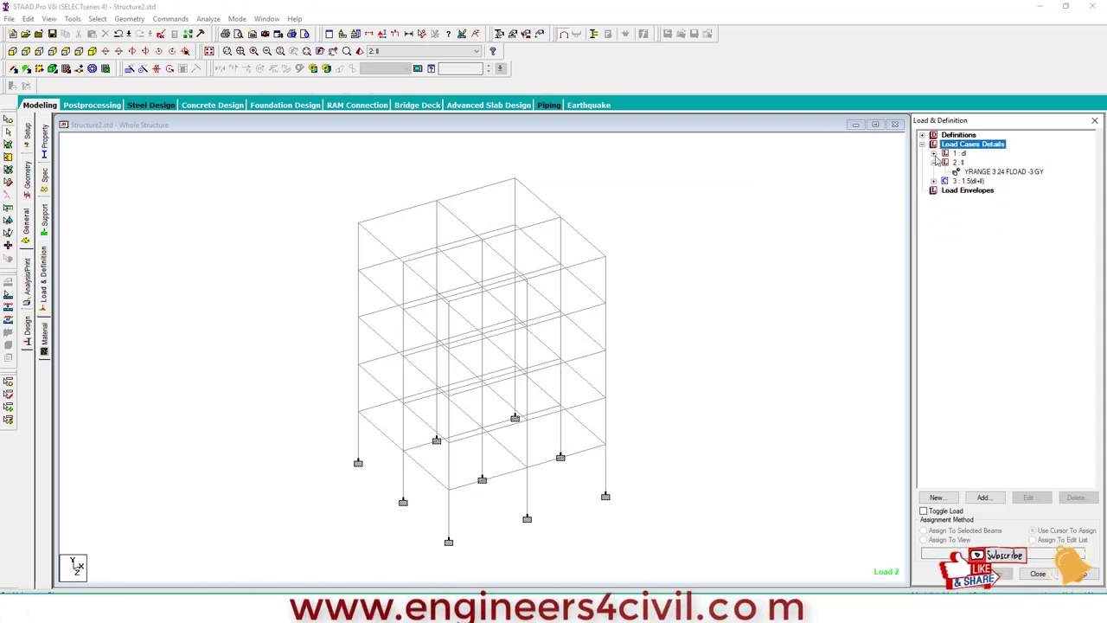
Keep Perform Analysis Print All, save the model, and run the analysis with 0 errors
left_click(29, 274)
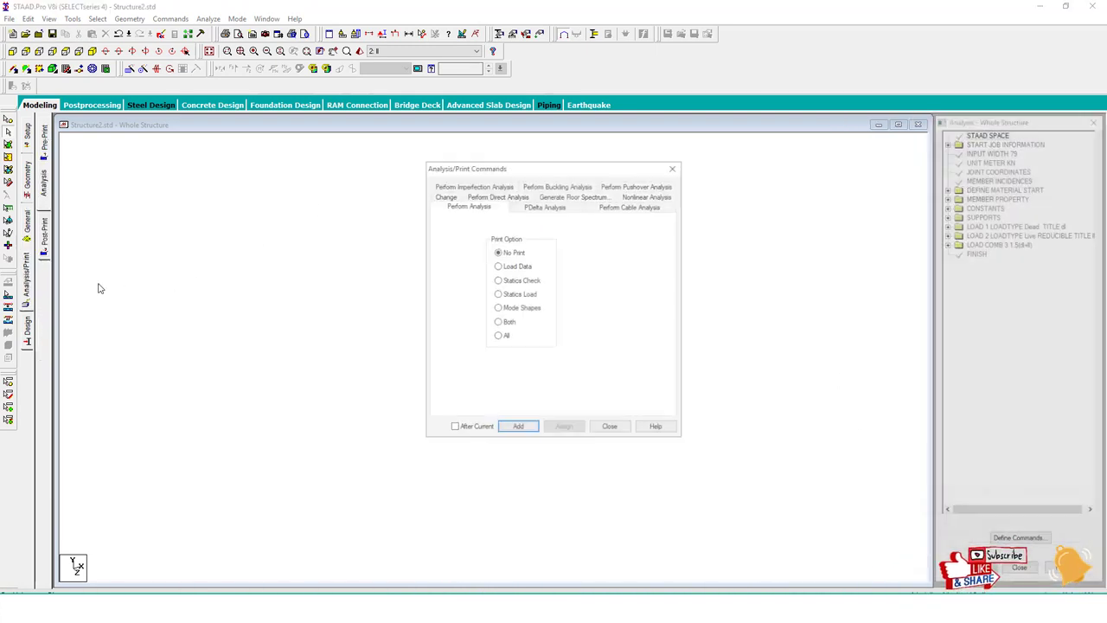
left_click(610, 429)
left_click(208, 18)
left_click(229, 32)
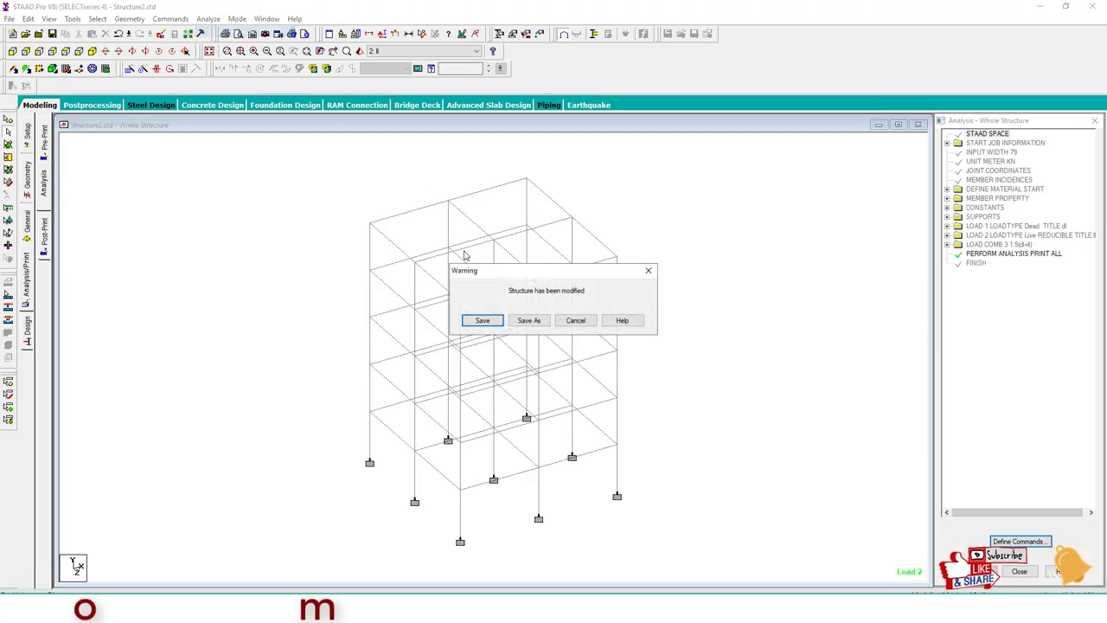
left_click(485, 320)
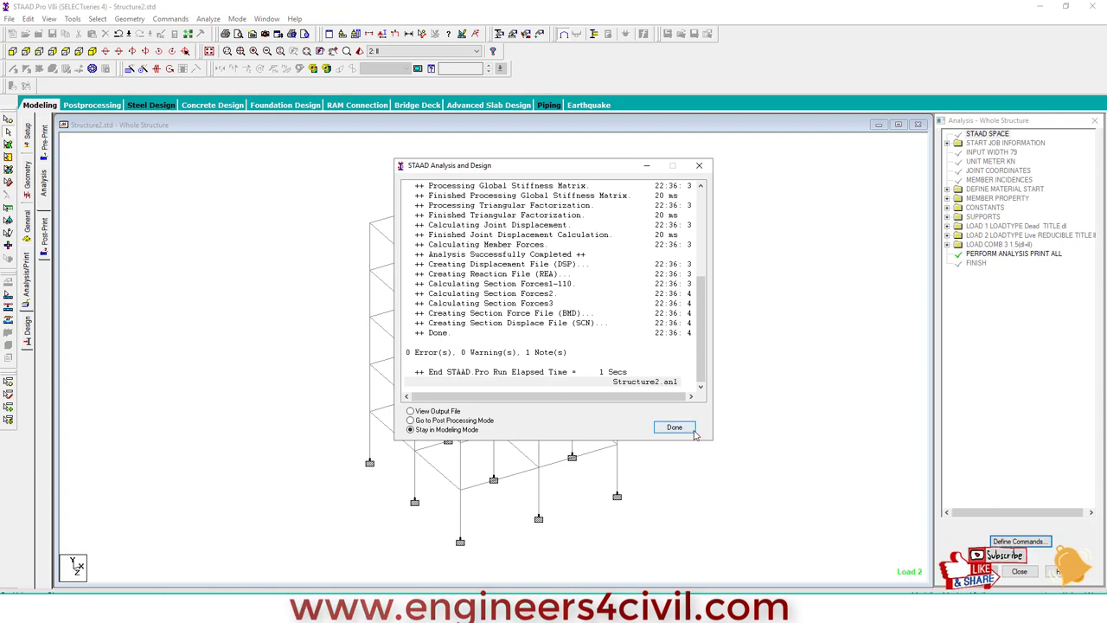
left_click(675, 427)
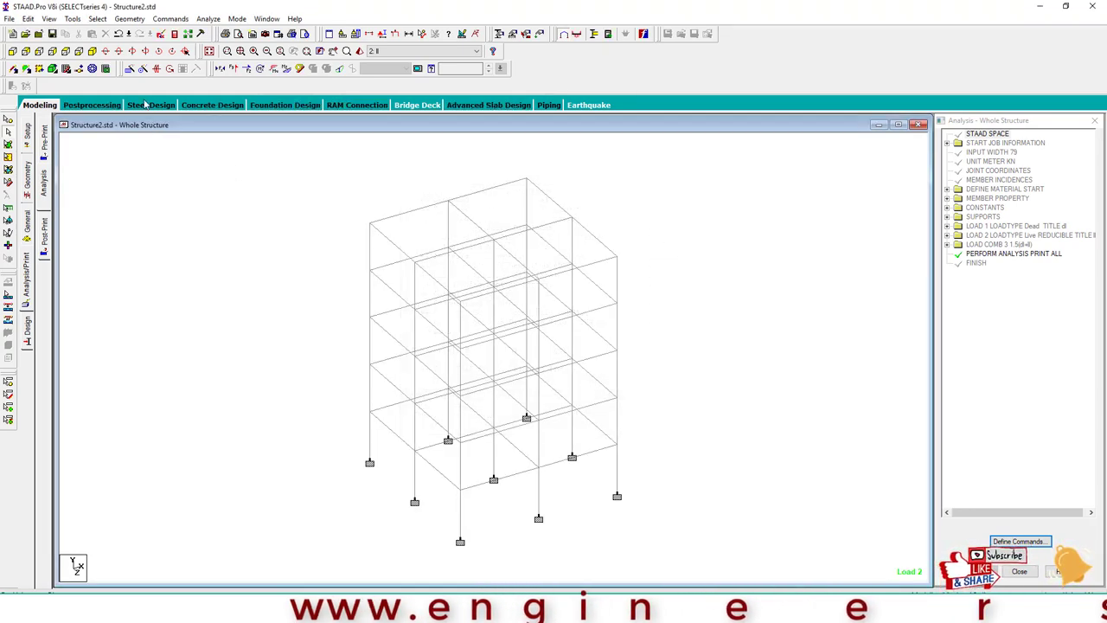
Toggle the bending moment diagram on and off, then show the frame's displaced shape for load 2
left_click(286, 70)
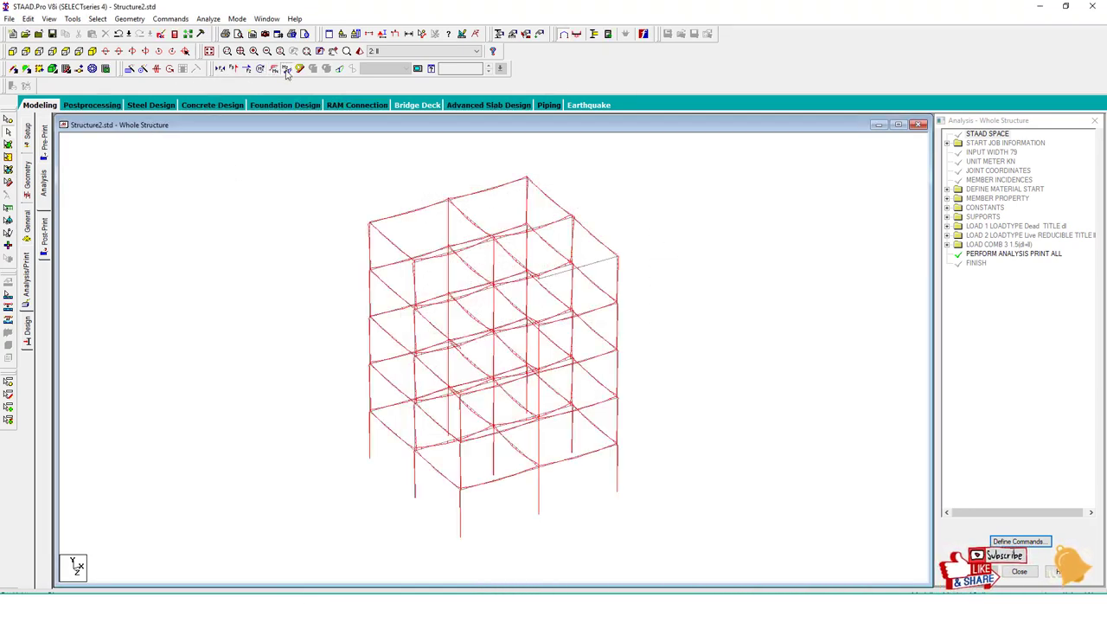
left_click(314, 253)
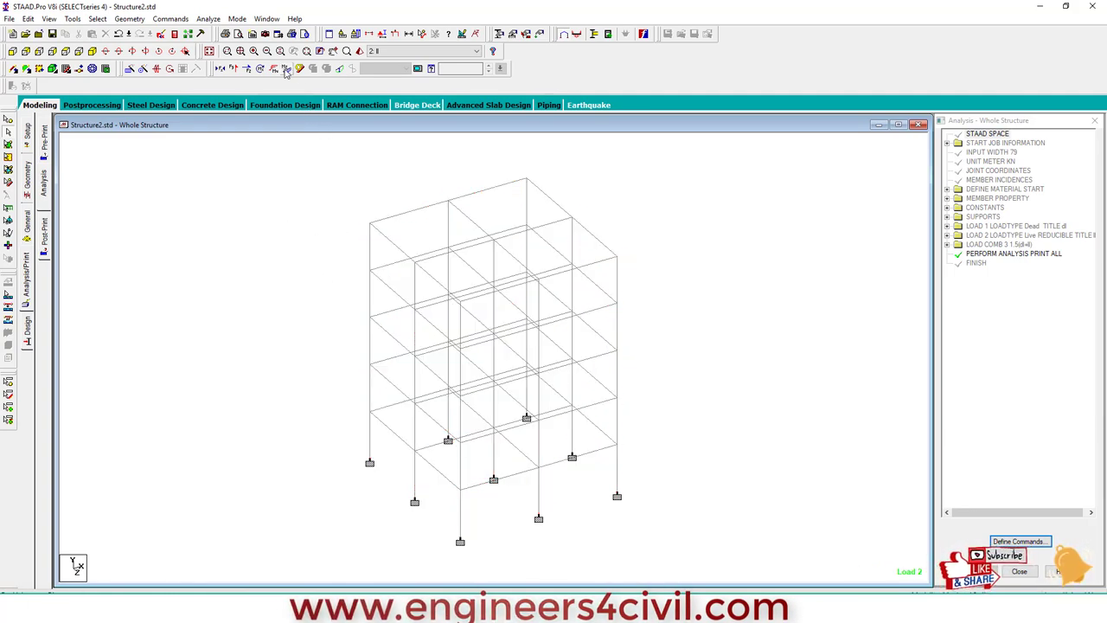
left_click(265, 258)
left_click(265, 258)
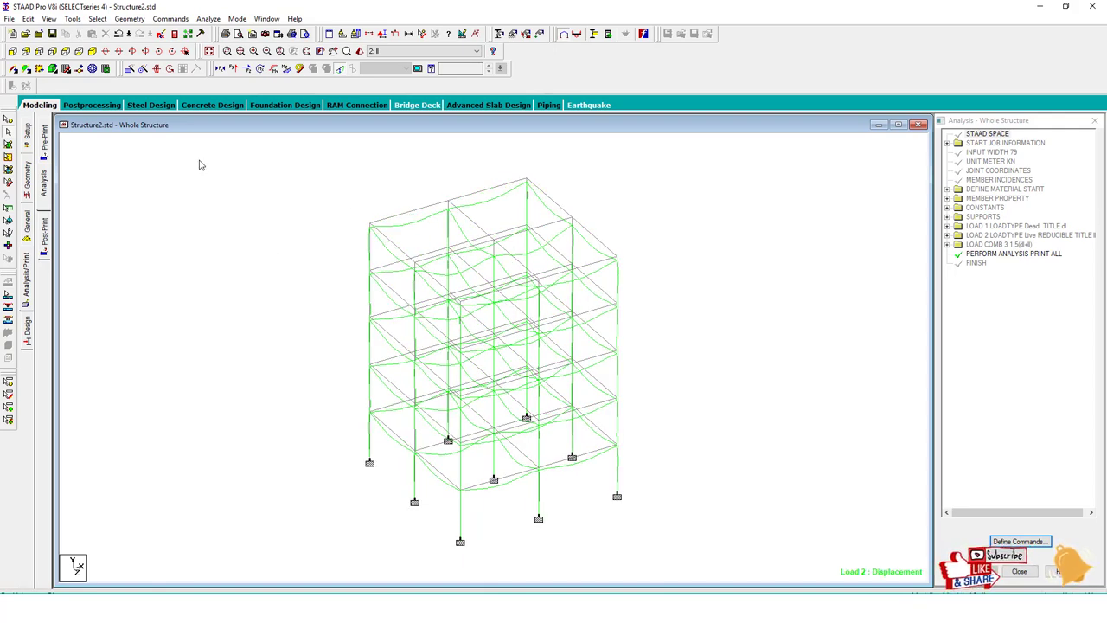
In Results Setup, keep all three load cases and animate Section Displacement
left_click(418, 68)
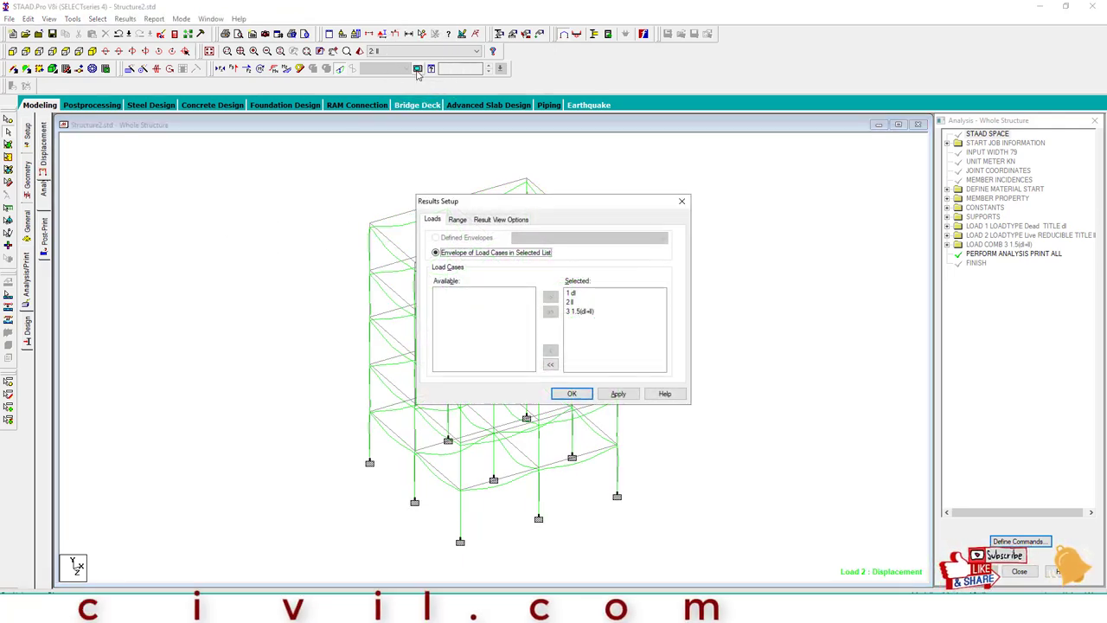
left_click(566, 390)
left_click(442, 212)
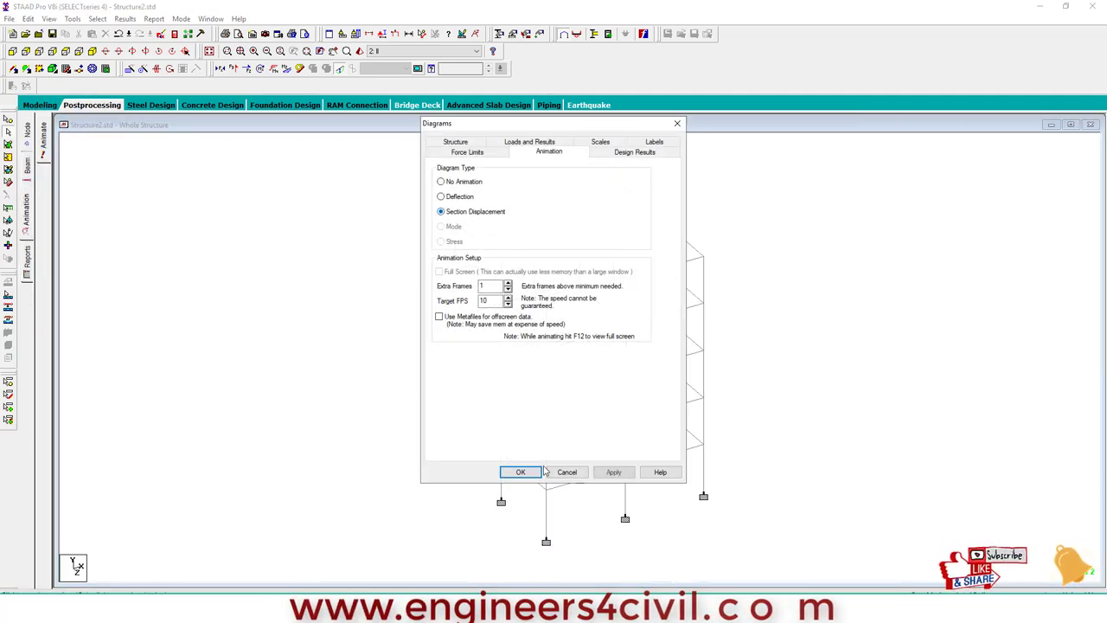
key("Return")
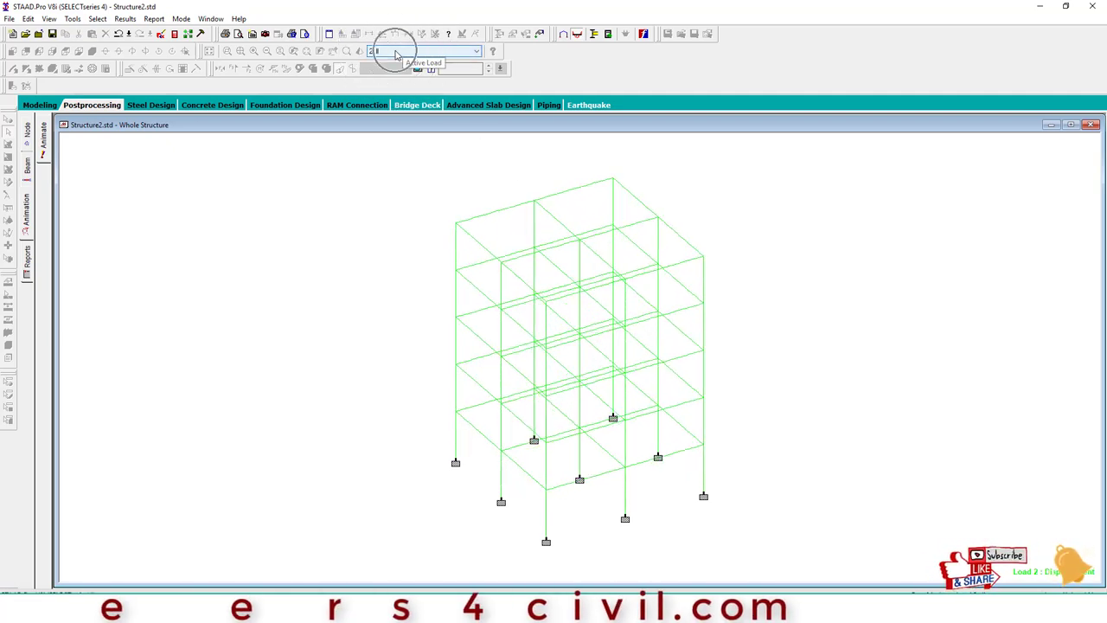
View results for dead load 1 and the 1.5(dl+ll) combination, then return to Modeling
left_click(396, 53)
left_click(385, 57)
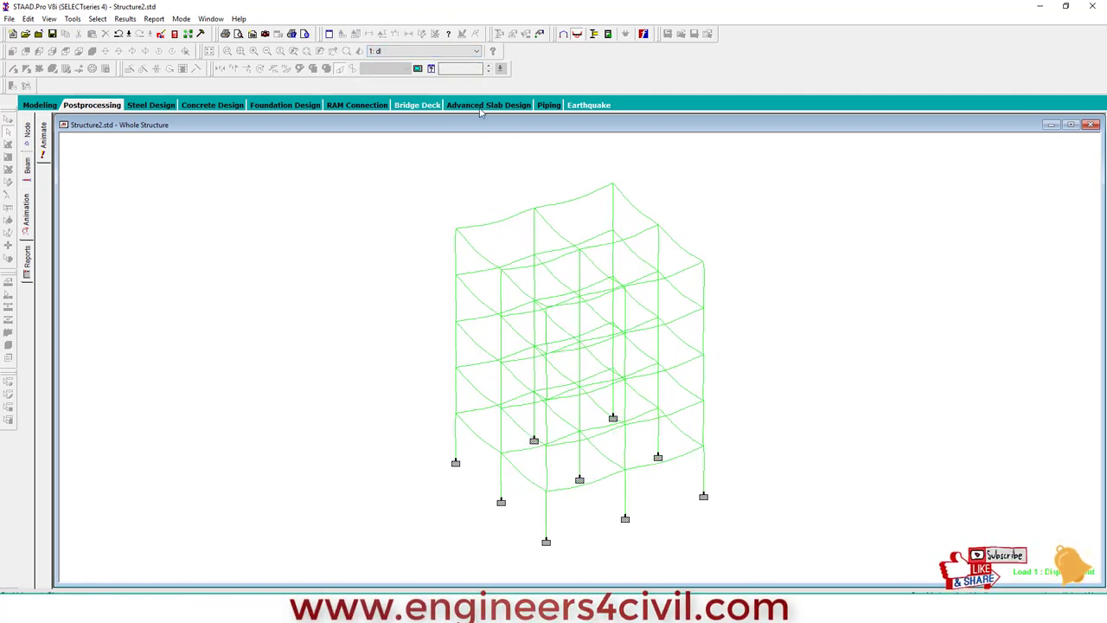
left_click(476, 51)
left_click(385, 74)
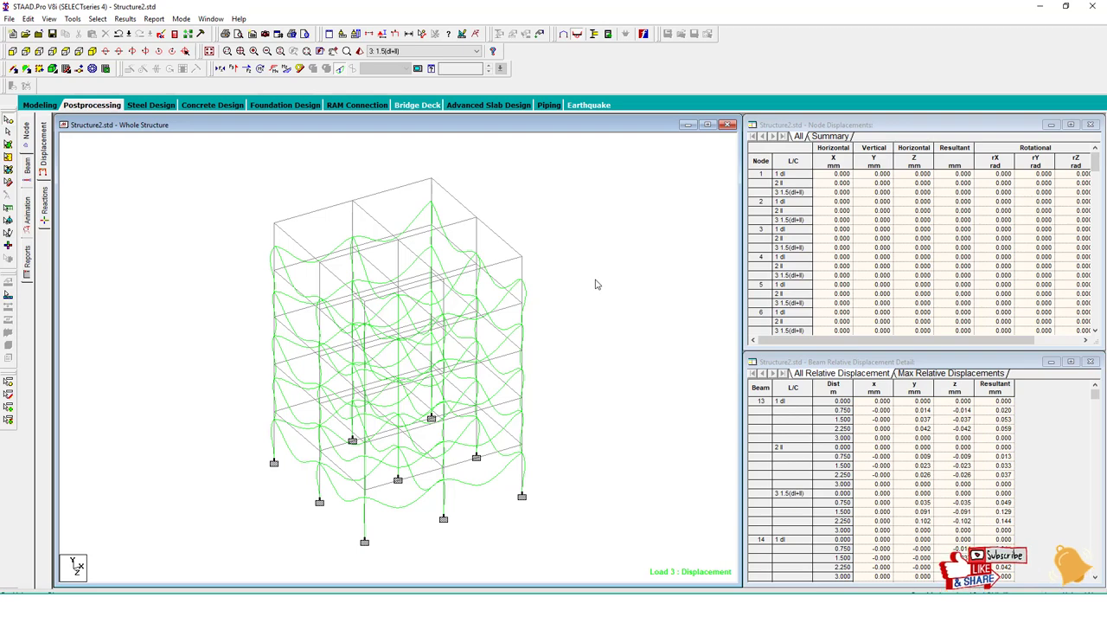
left_click(33, 105)
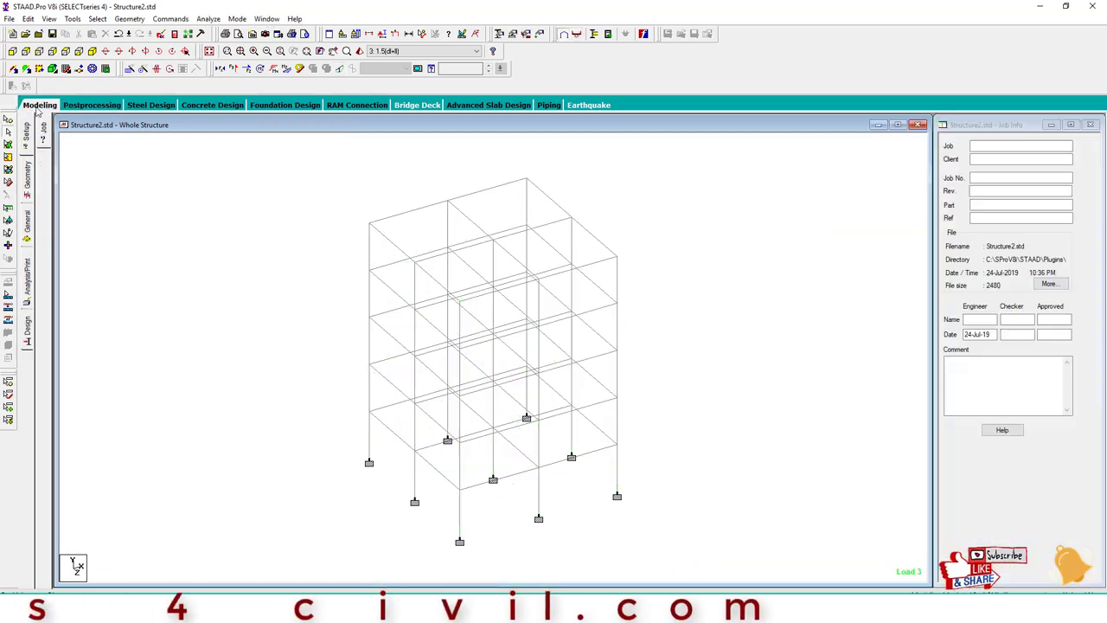
Set the concrete design code to IS456 and review the CLEAR and FC parameters
left_click(26, 333)
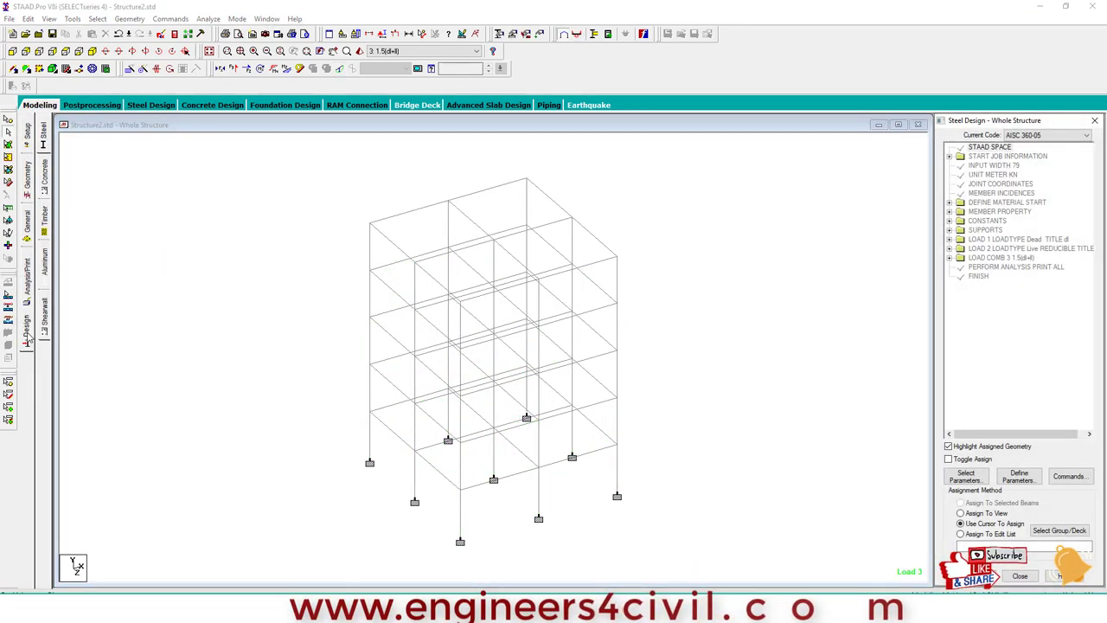
left_click(45, 182)
left_click(1012, 136)
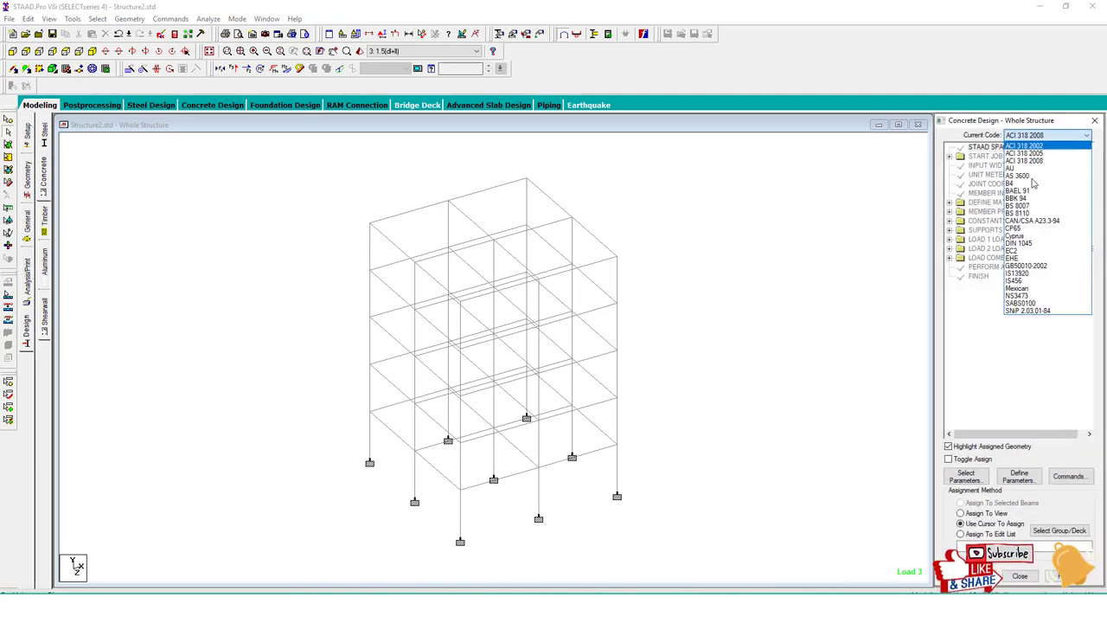
left_click(1038, 281)
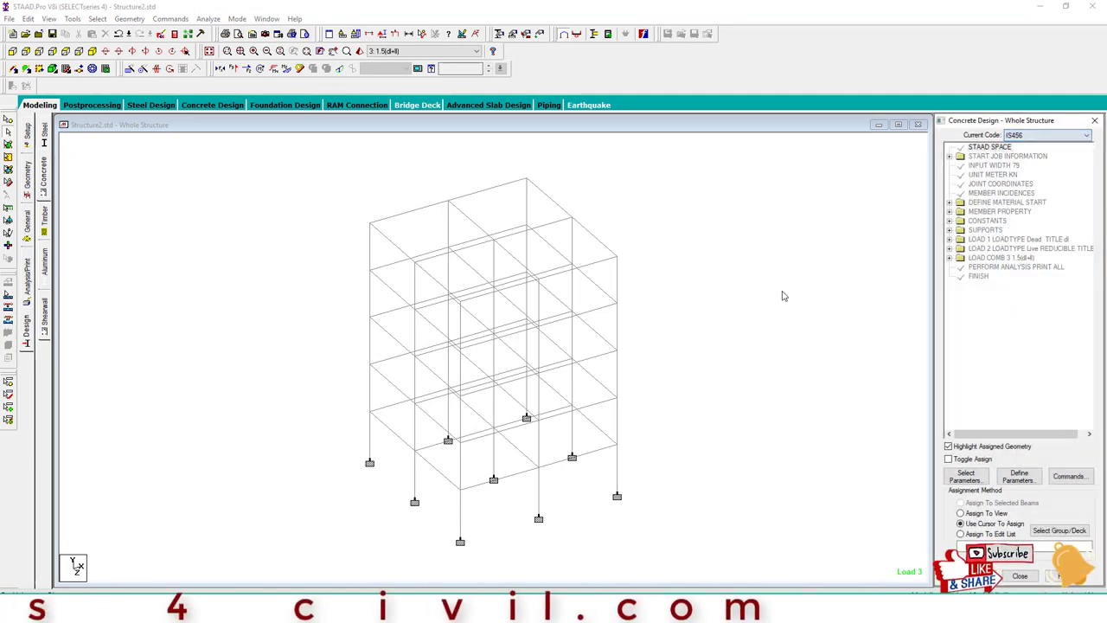
left_click(1019, 476)
left_click(401, 213)
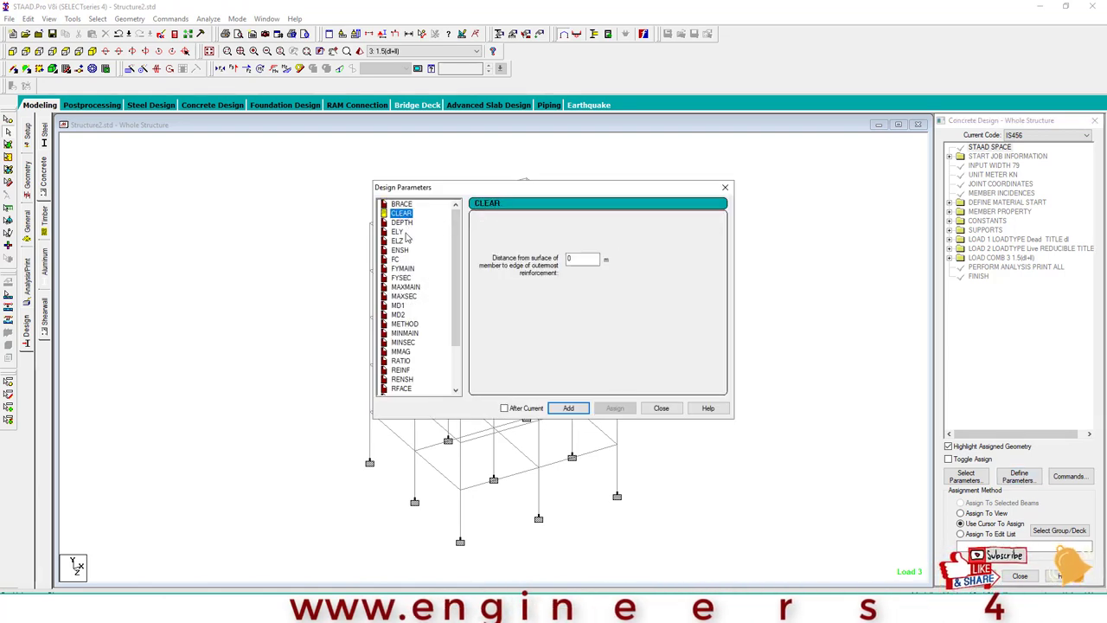
left_click(396, 260)
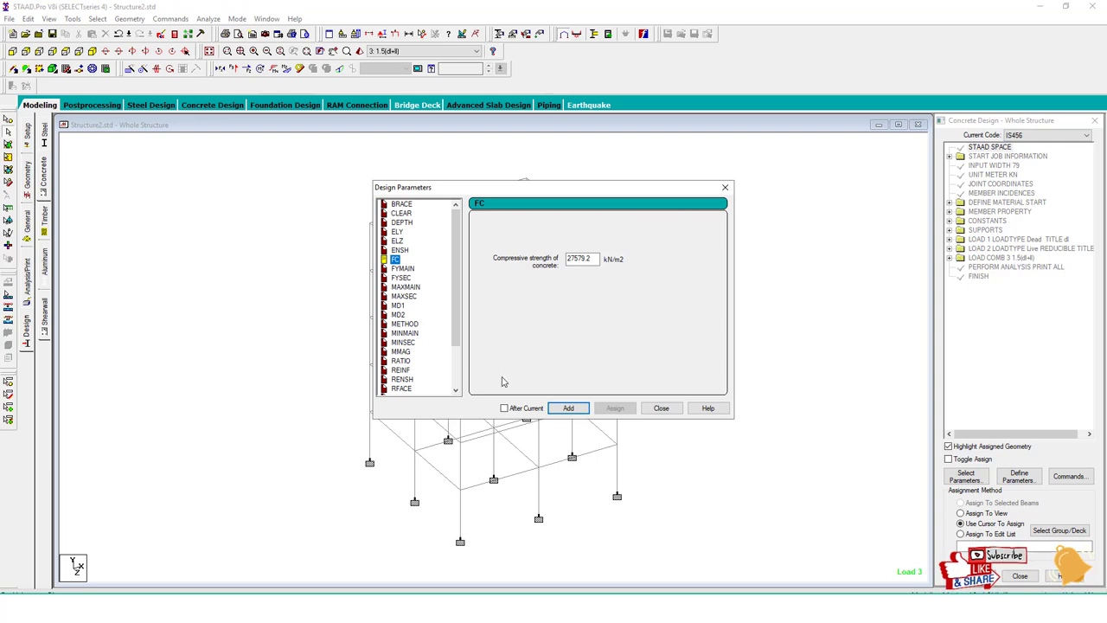
left_click(661, 407)
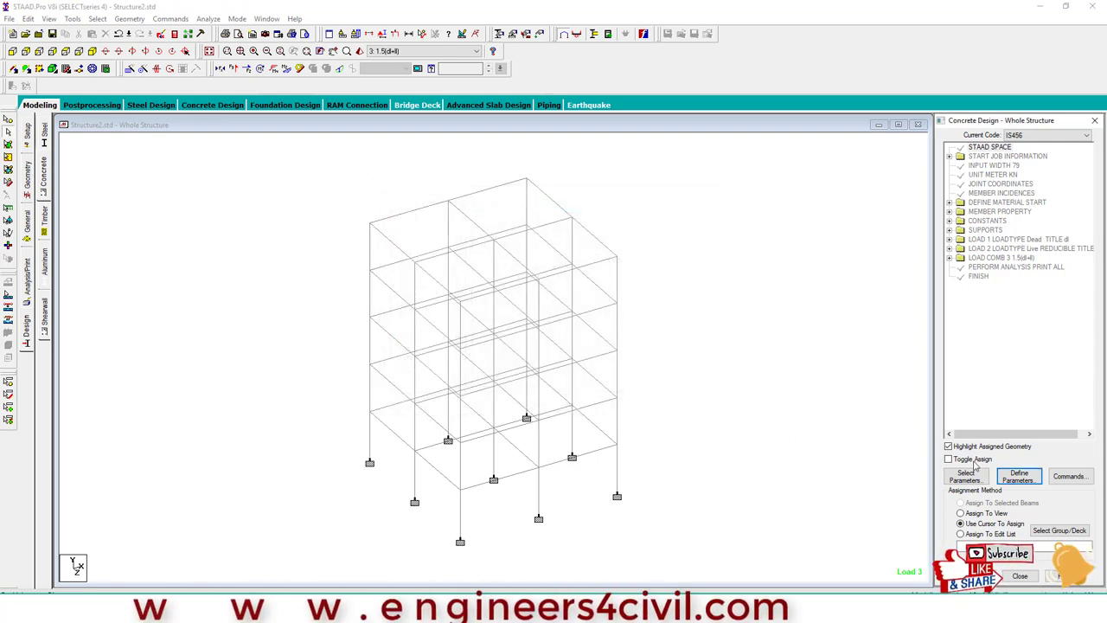
Add the DESIGN BEAM and CONCRETE TAKE OFF commands to the concrete design
left_click(1069, 476)
left_click(801, 266)
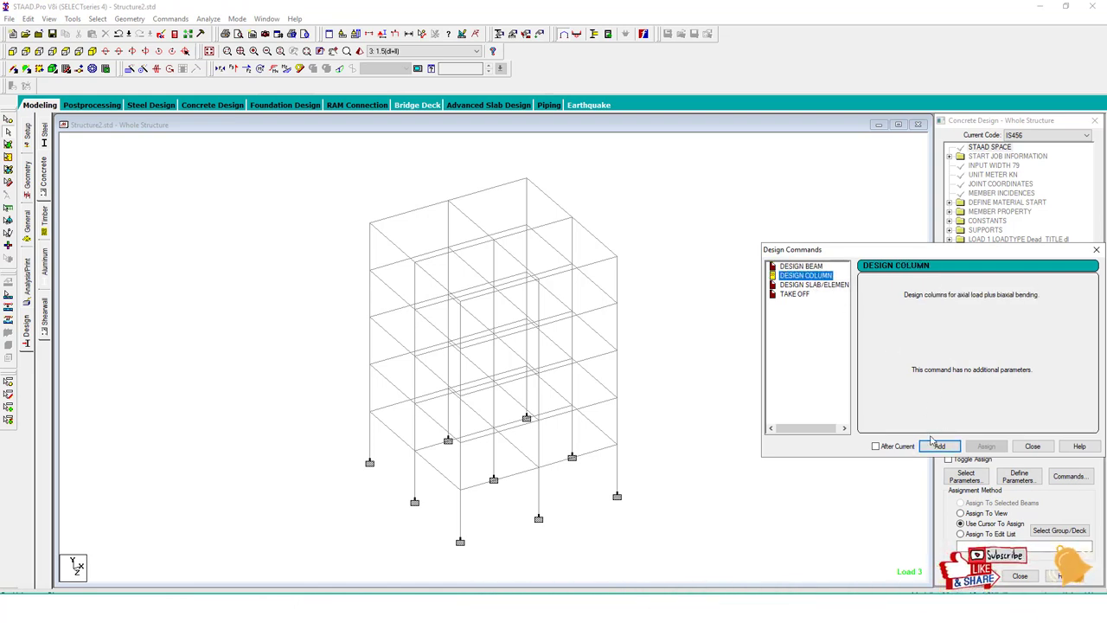
left_click(802, 295)
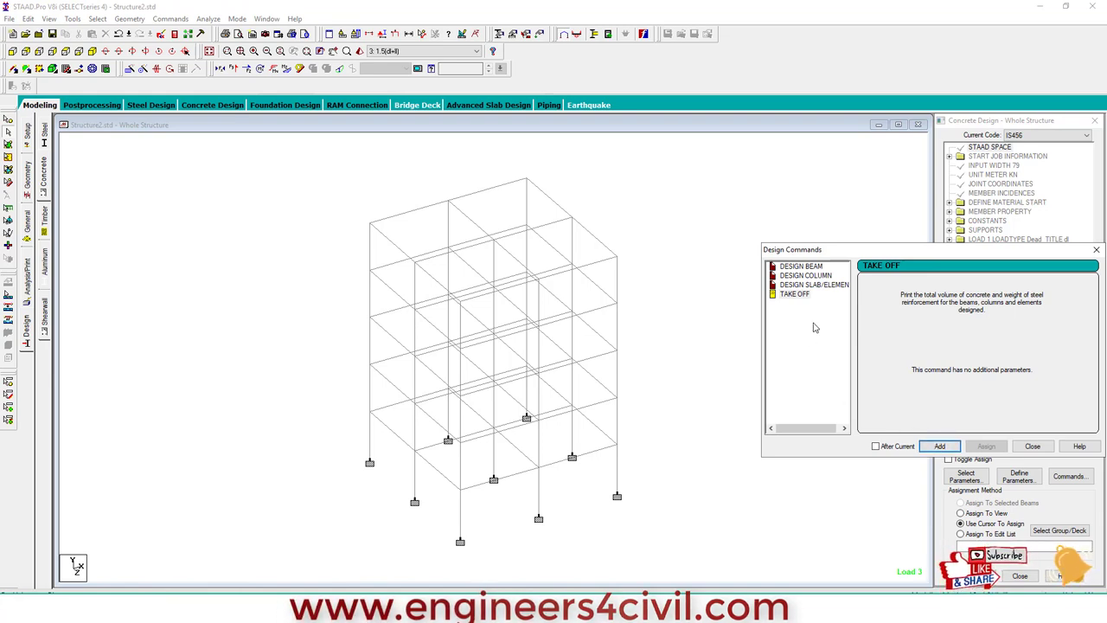
left_click(1033, 445)
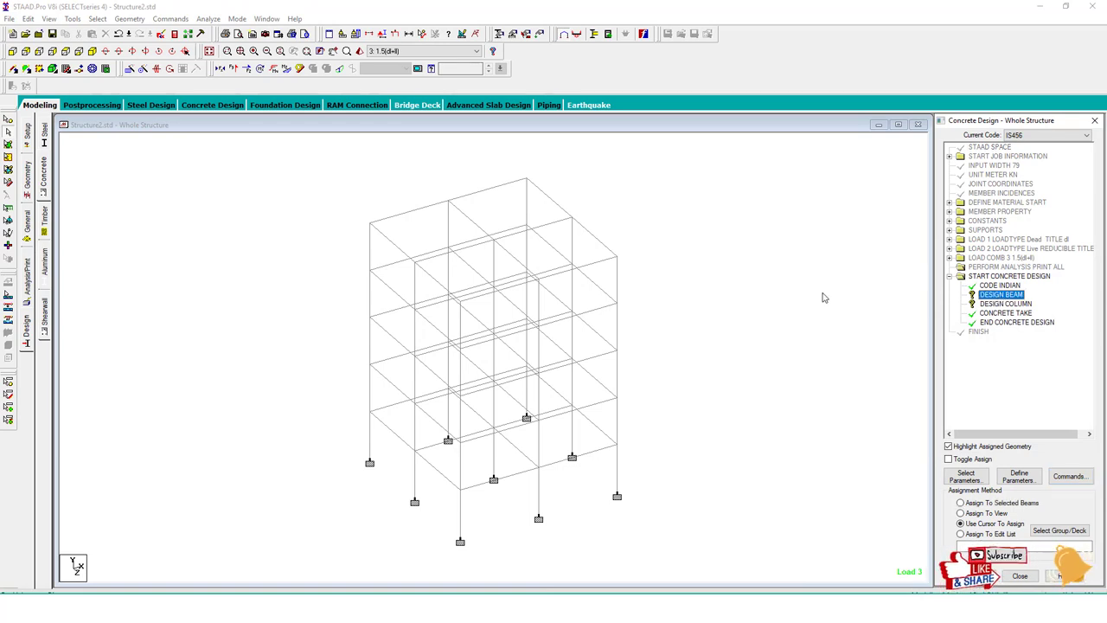
Assign DESIGN BEAM to all beams parallel to X and Z
left_click(97, 18)
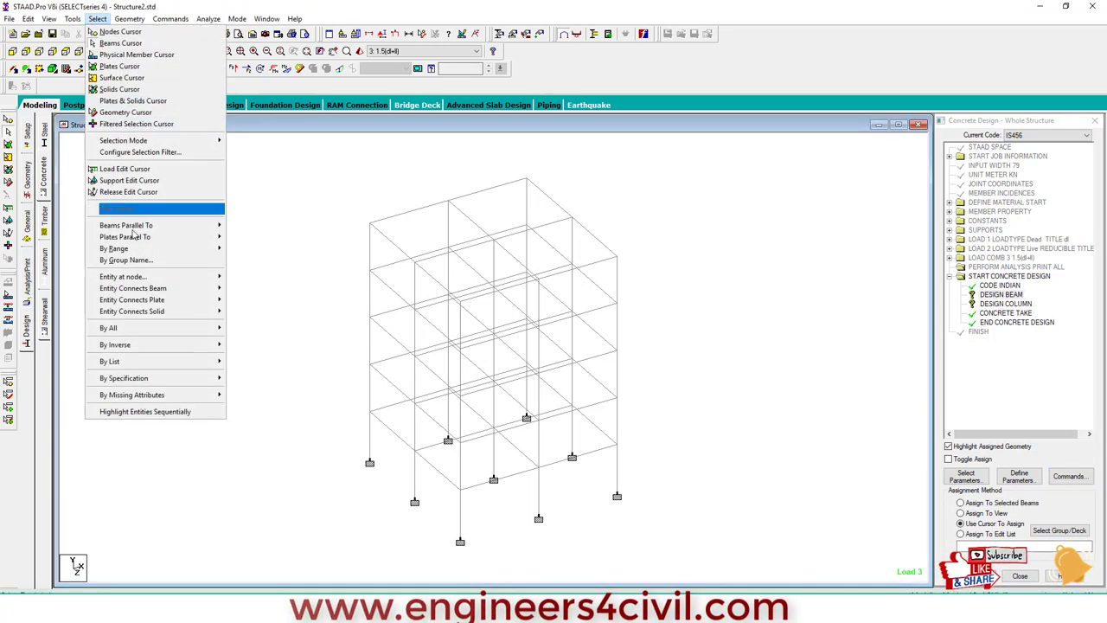
left_click(238, 225)
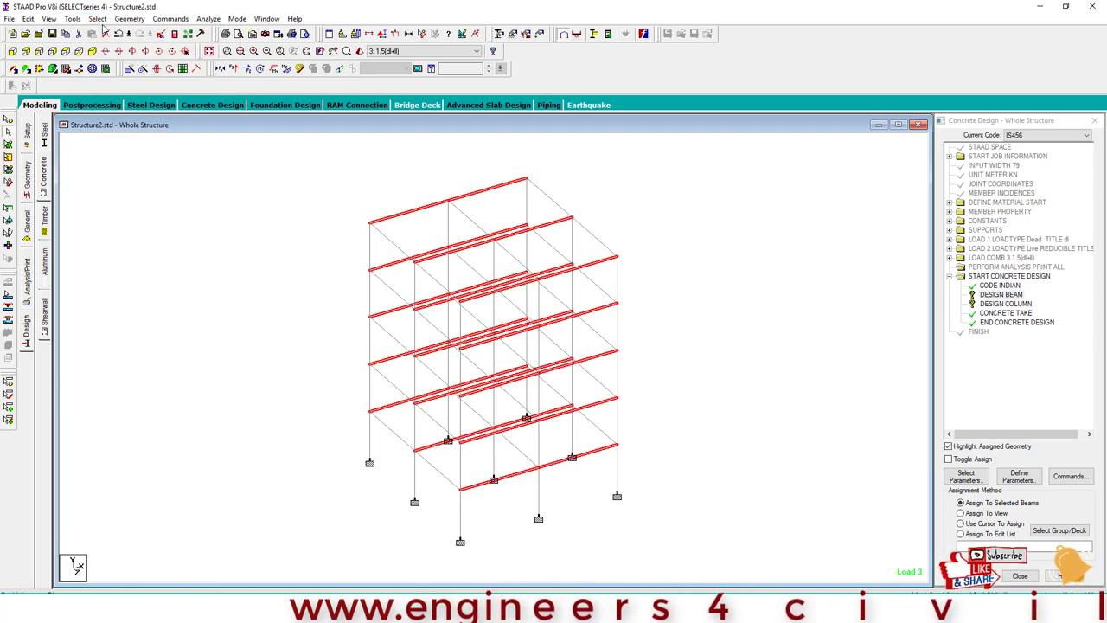
left_click(98, 18)
left_click(246, 249)
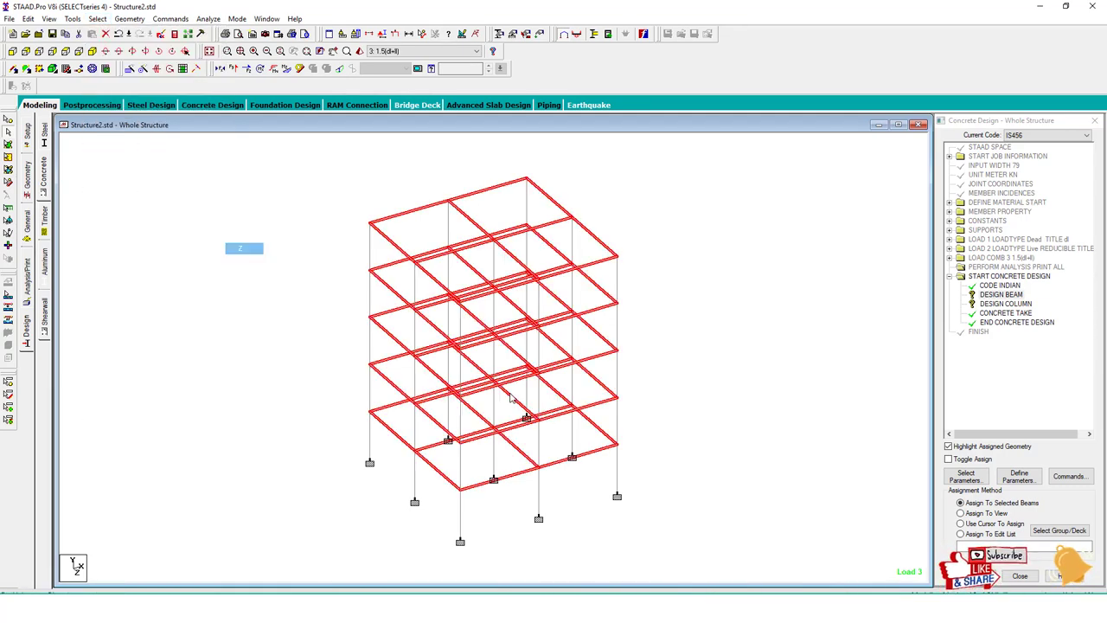
left_click(978, 576)
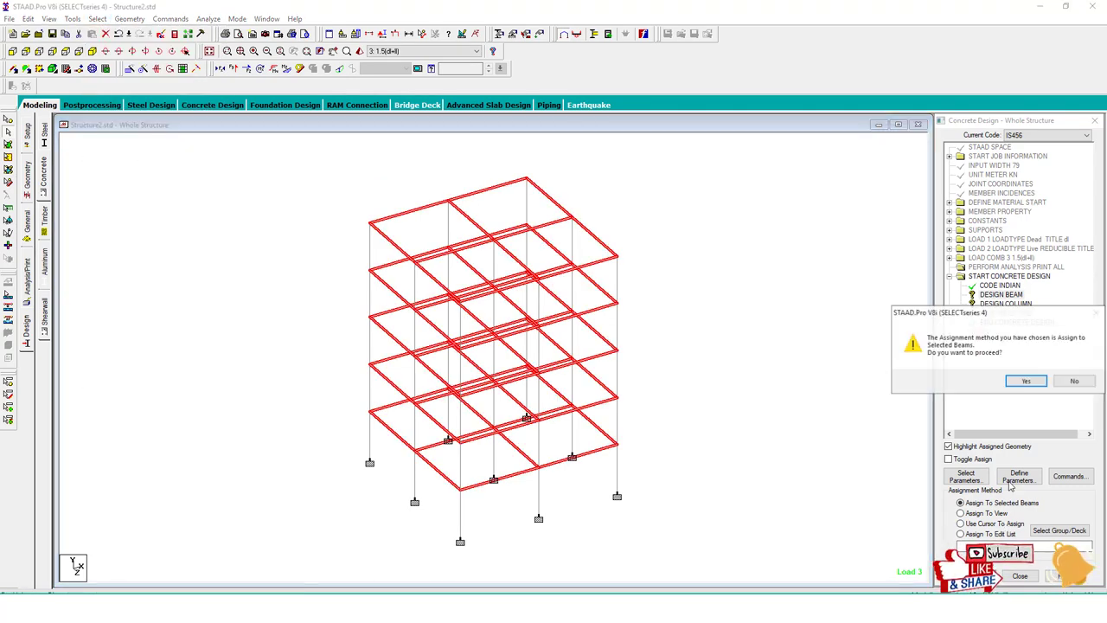
left_click(1023, 378)
Assign DESIGN COLUMN to all members parallel to Y, then start the analysis run
left_click(1000, 304)
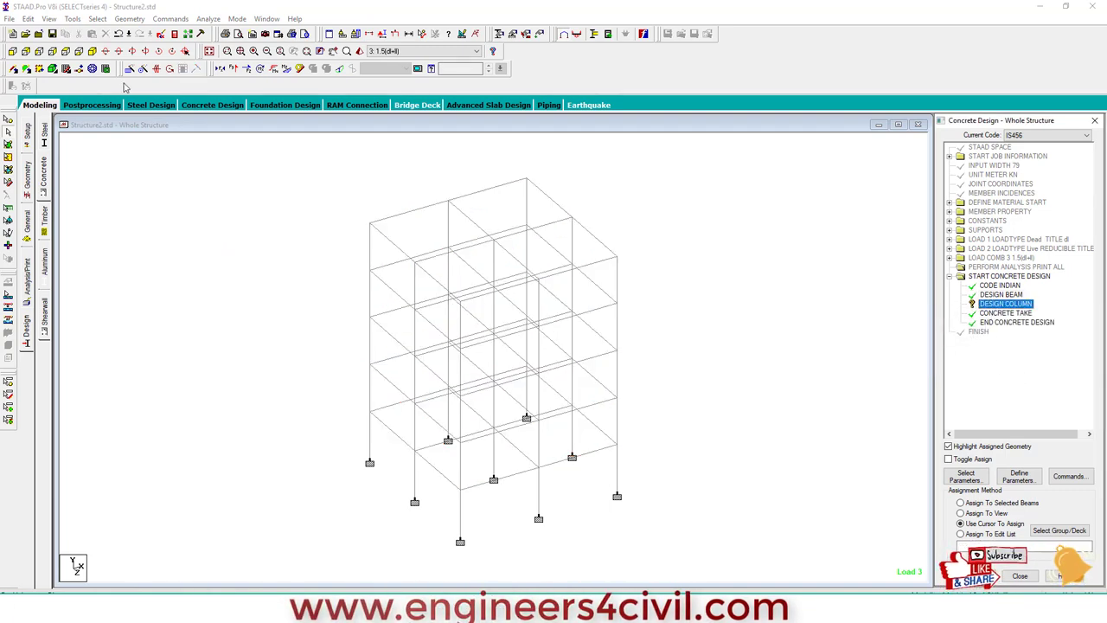
left_click(97, 18)
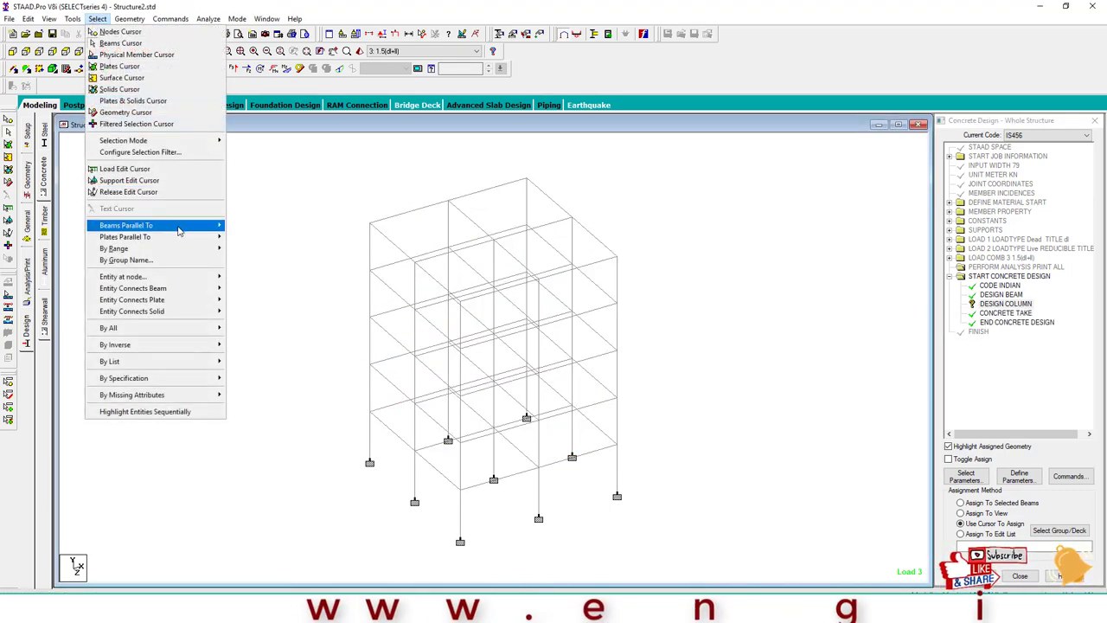
mouse_move(127, 225)
left_click(243, 237)
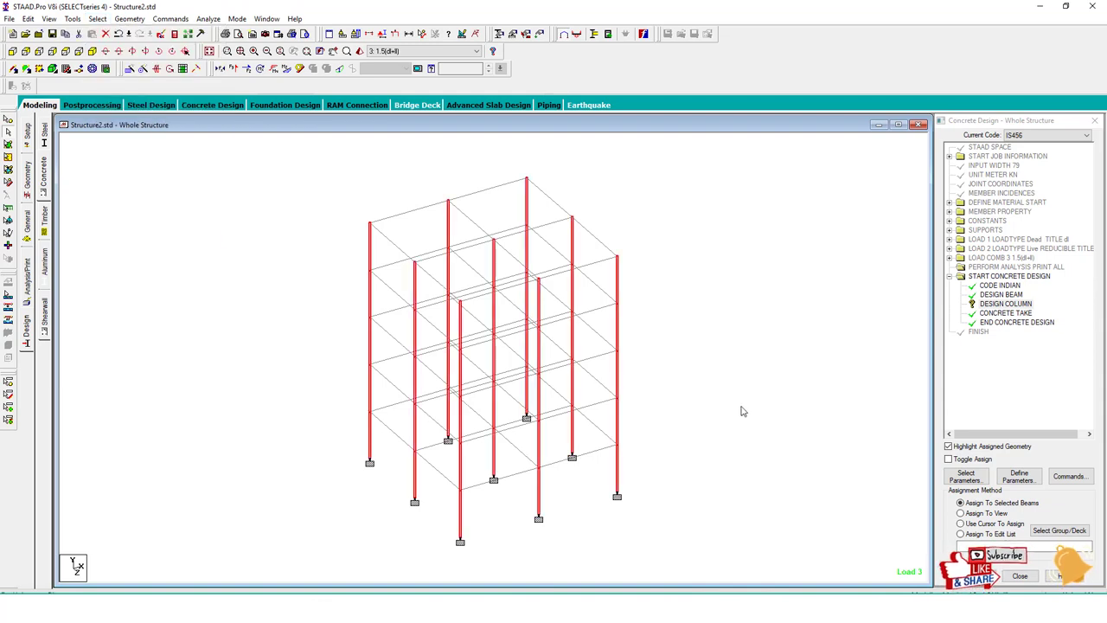
left_click(1062, 576)
left_click(1021, 382)
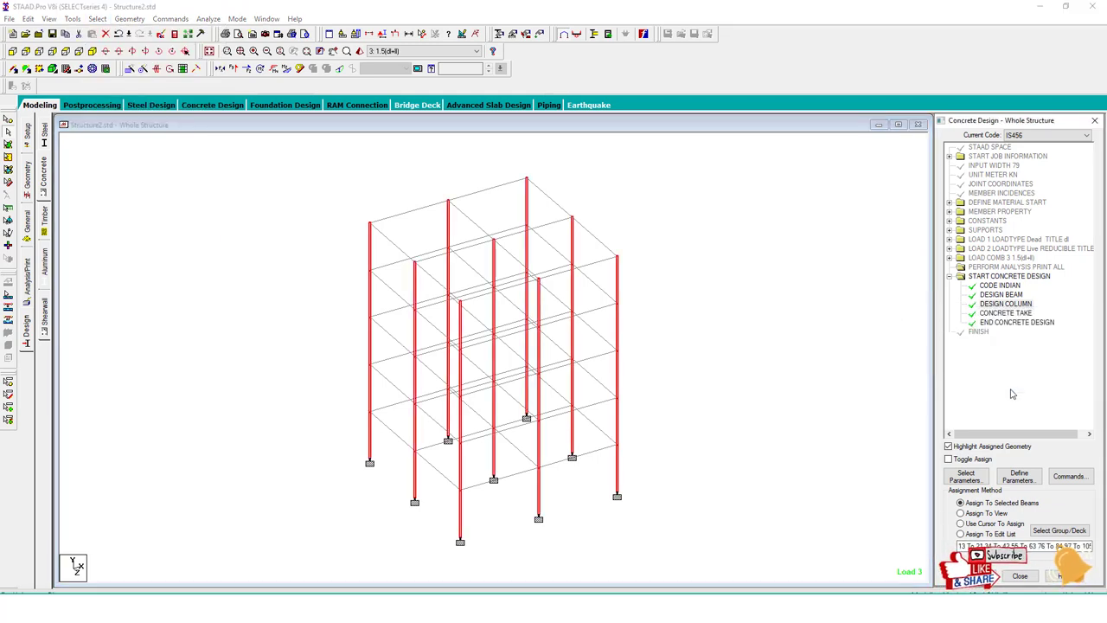
left_click(787, 366)
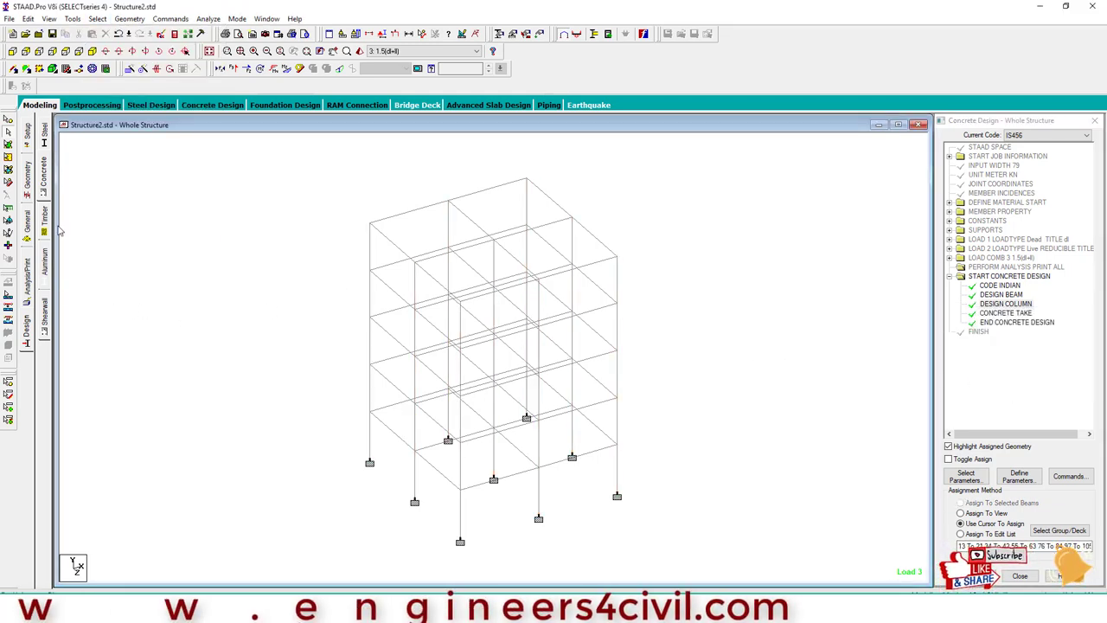
left_click(224, 34)
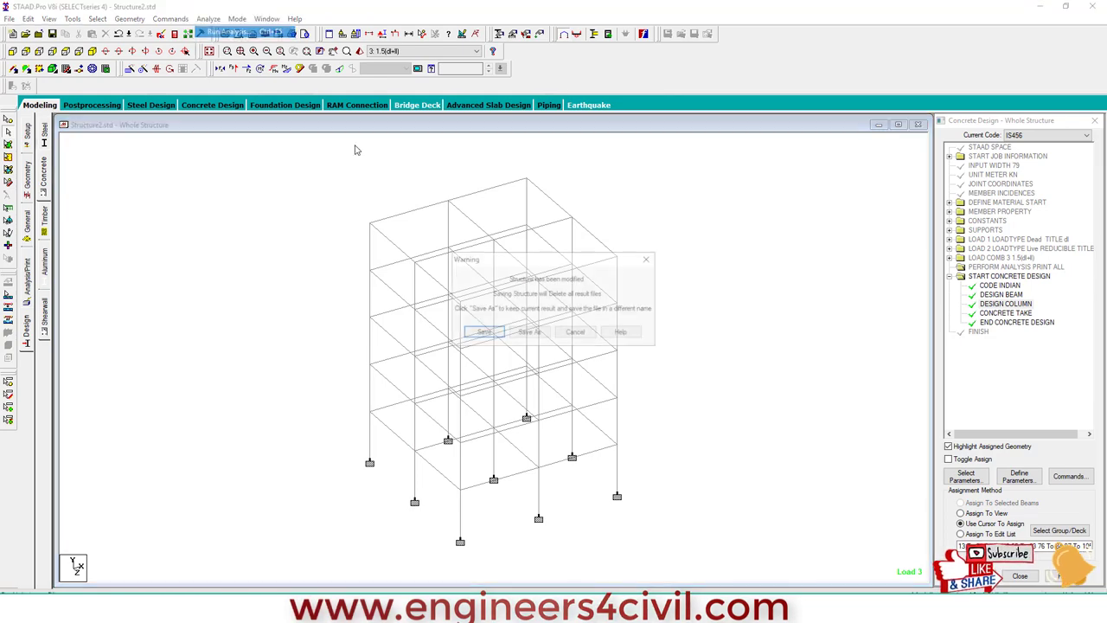
Save and complete the design run, then review beam 106's concrete reinforcement
left_click(484, 332)
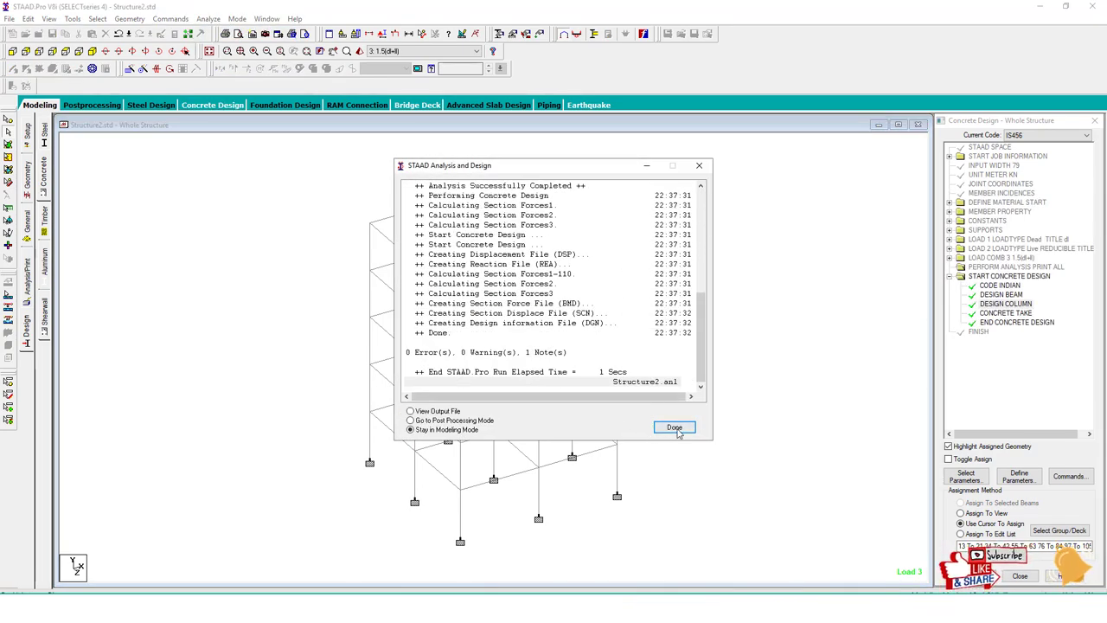
left_click(675, 429)
double_click(424, 213)
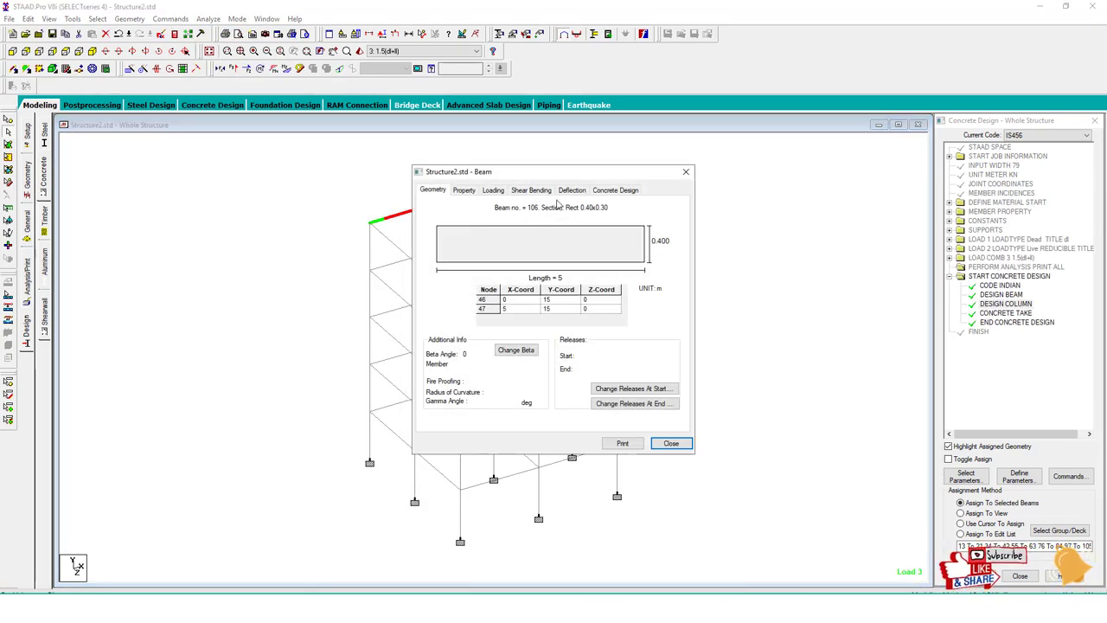
left_click(614, 190)
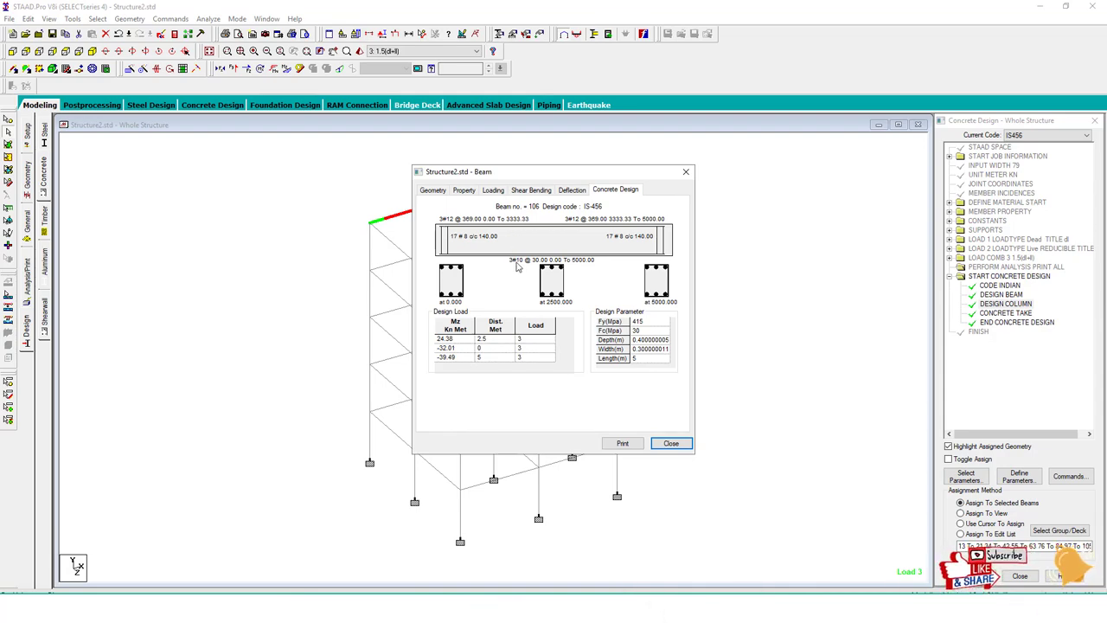
left_click(666, 443)
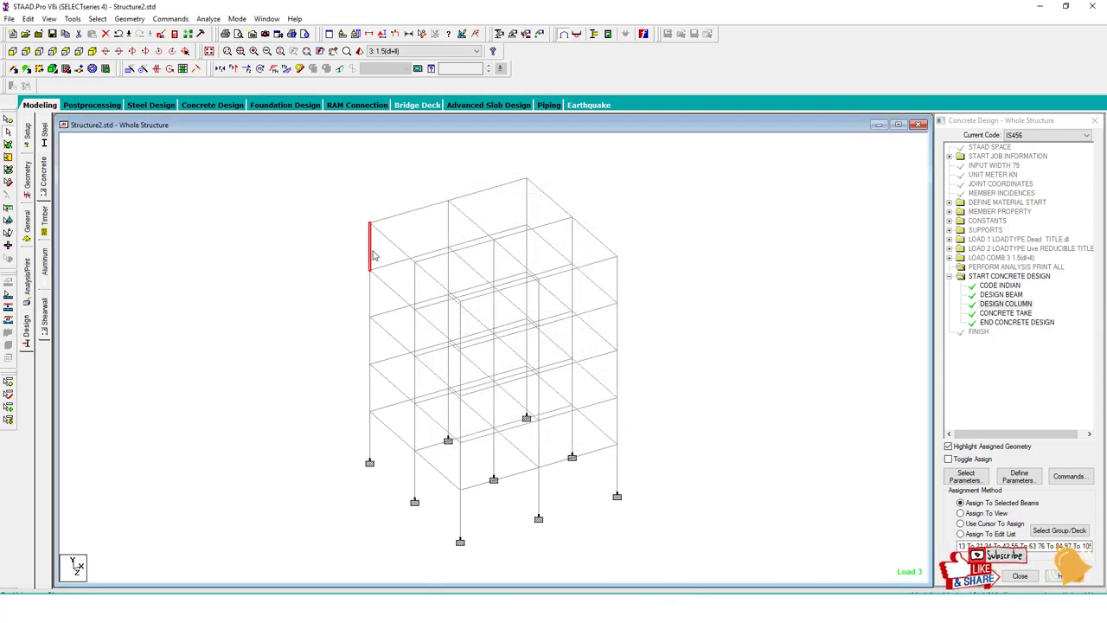
Review the concrete design reinforcement for column 97
double_click(373, 255)
left_click(606, 190)
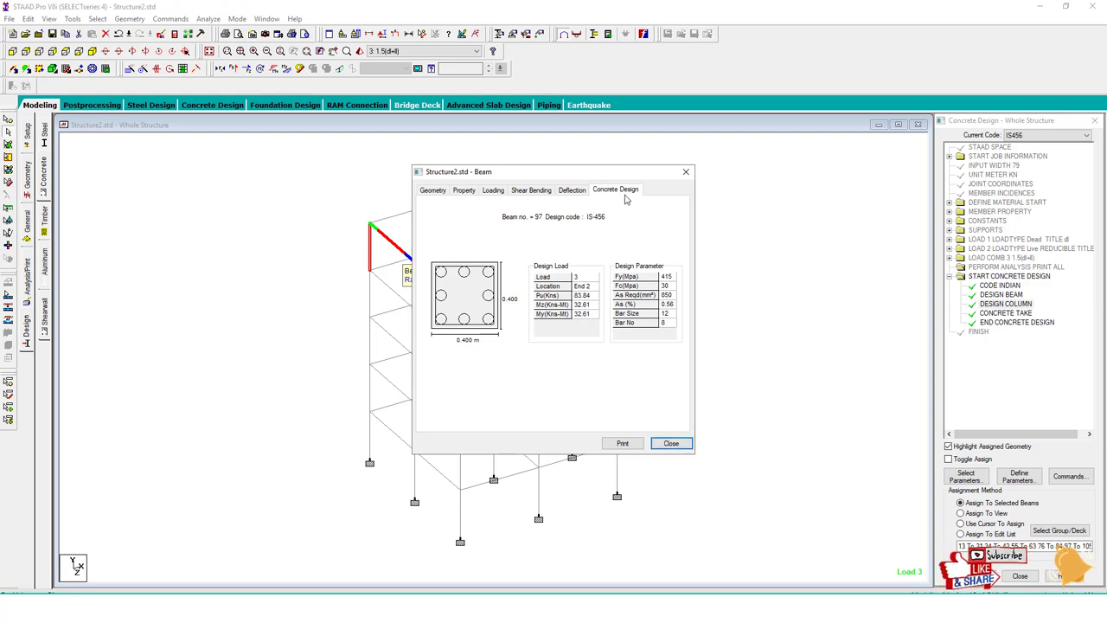
left_click(673, 444)
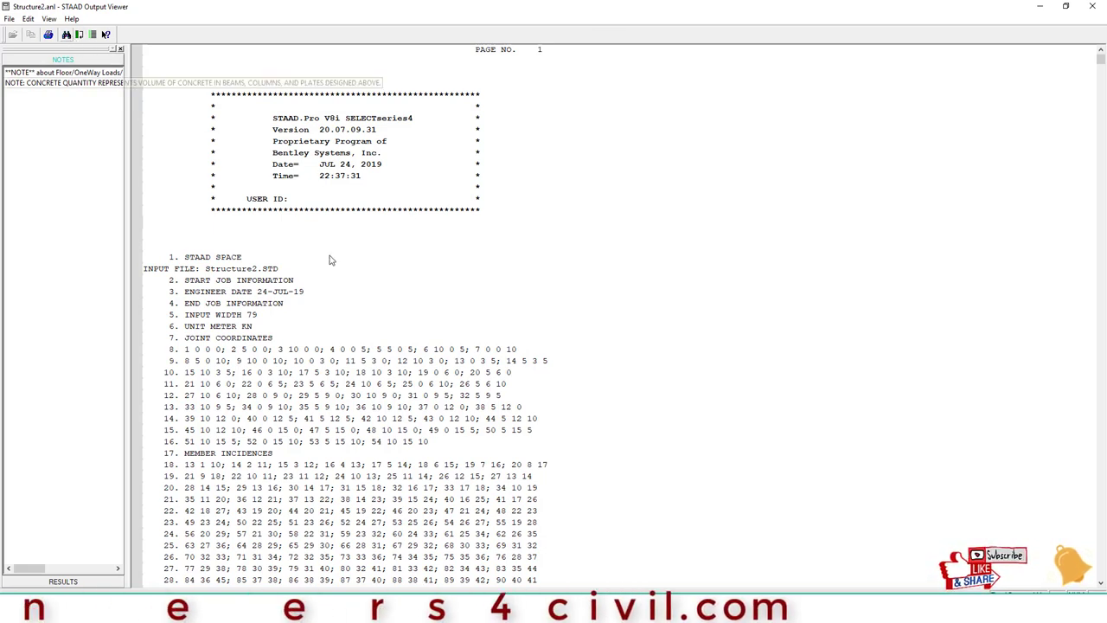
Search the output report for 'fai', confirm no matches, close the viewer and clear the selection
left_click(65, 35)
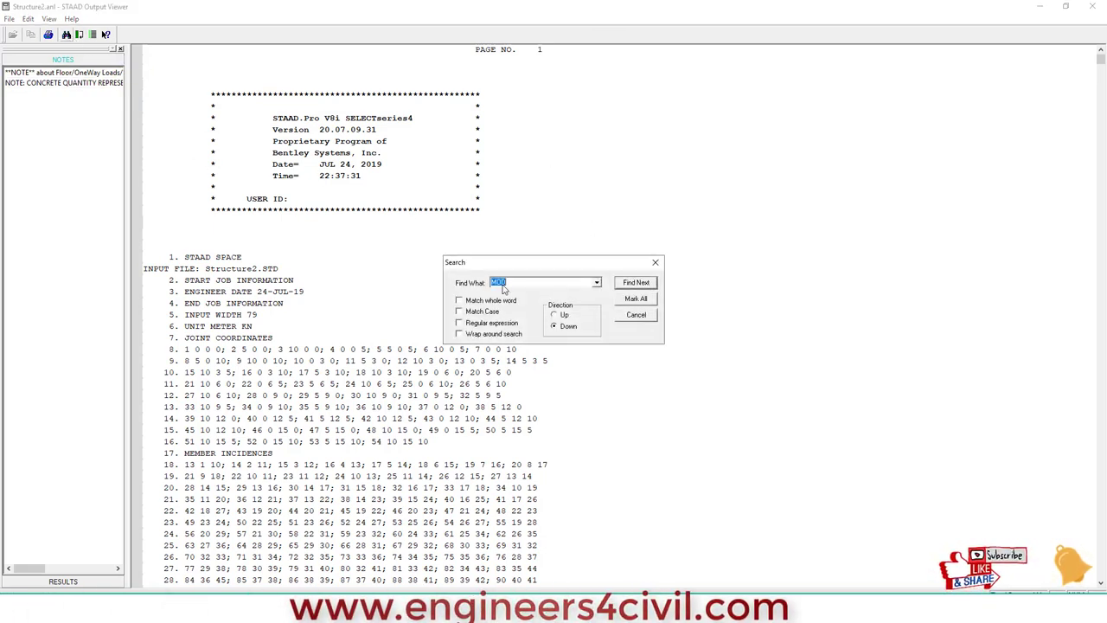
type("fai")
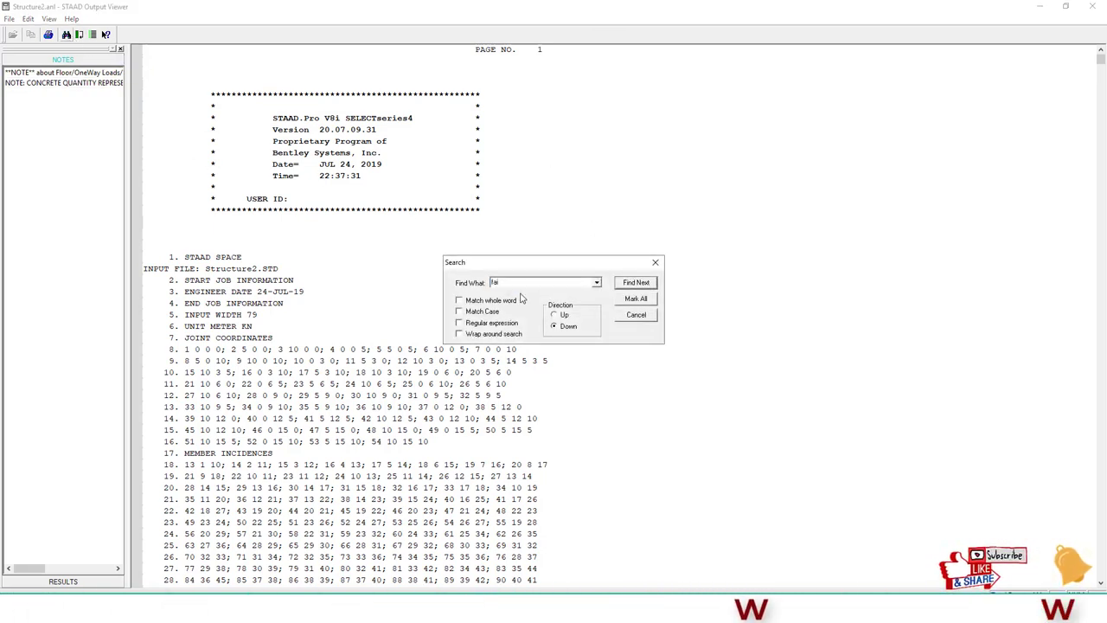
key("Return")
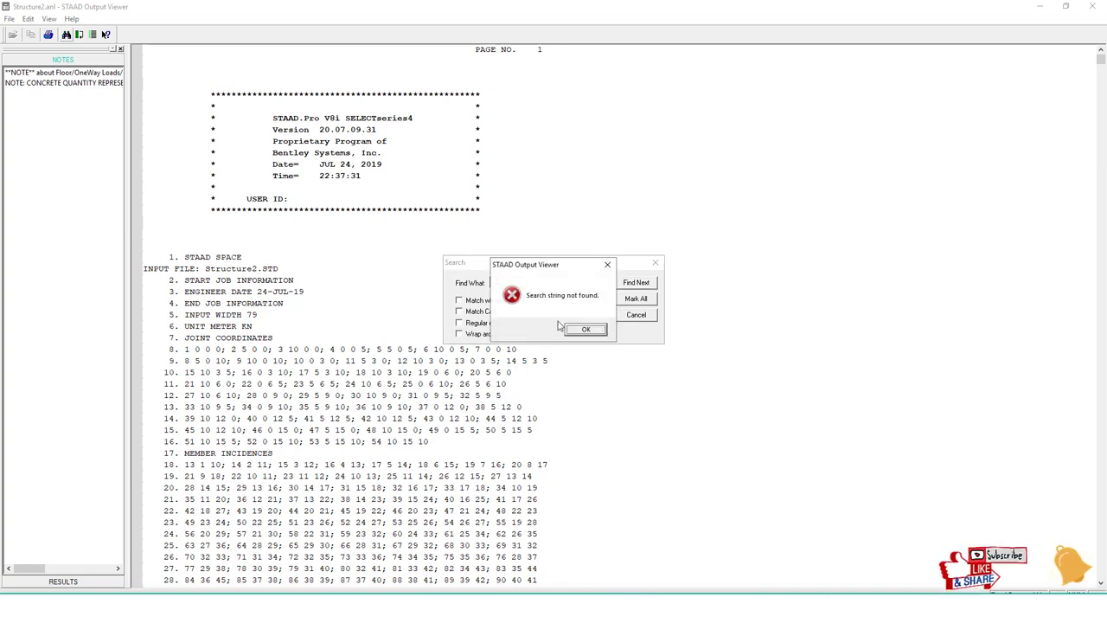
left_click(588, 331)
left_click(636, 315)
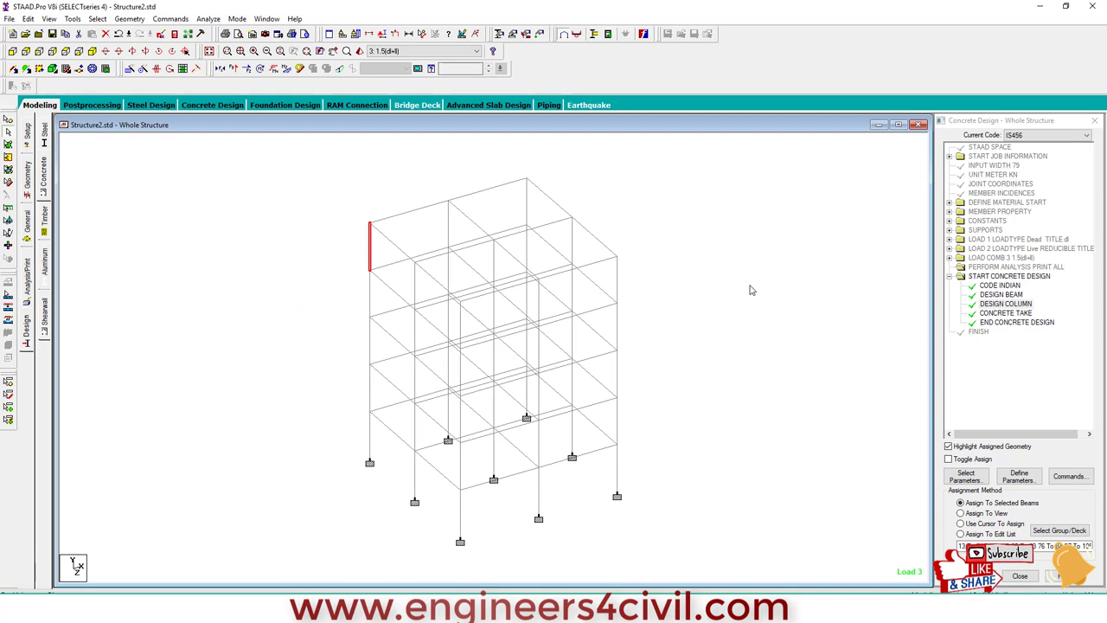
left_click(751, 290)
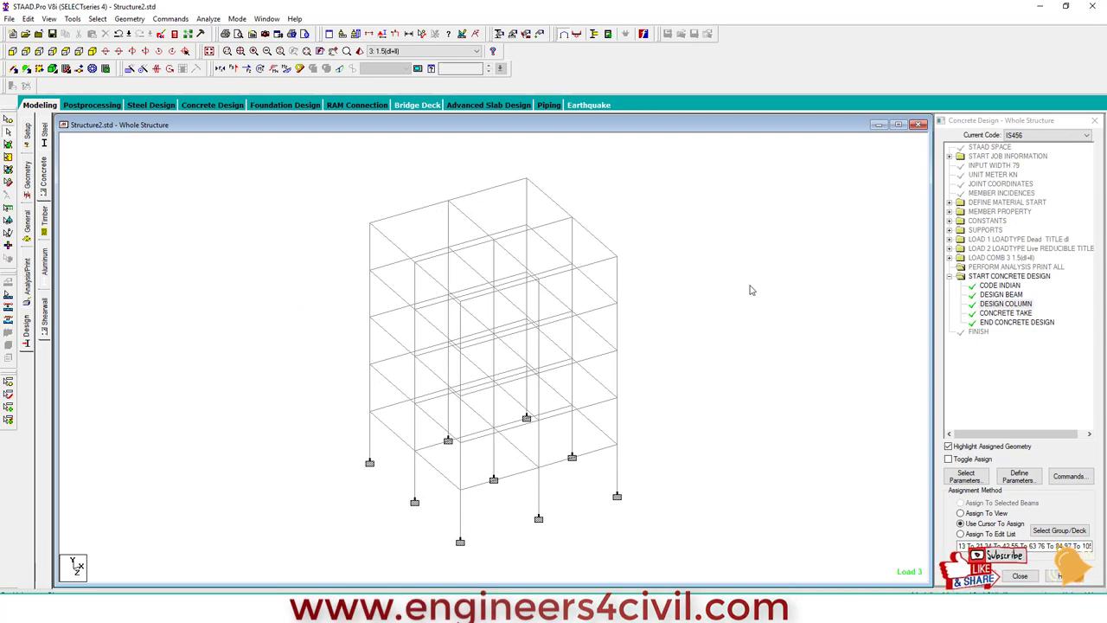